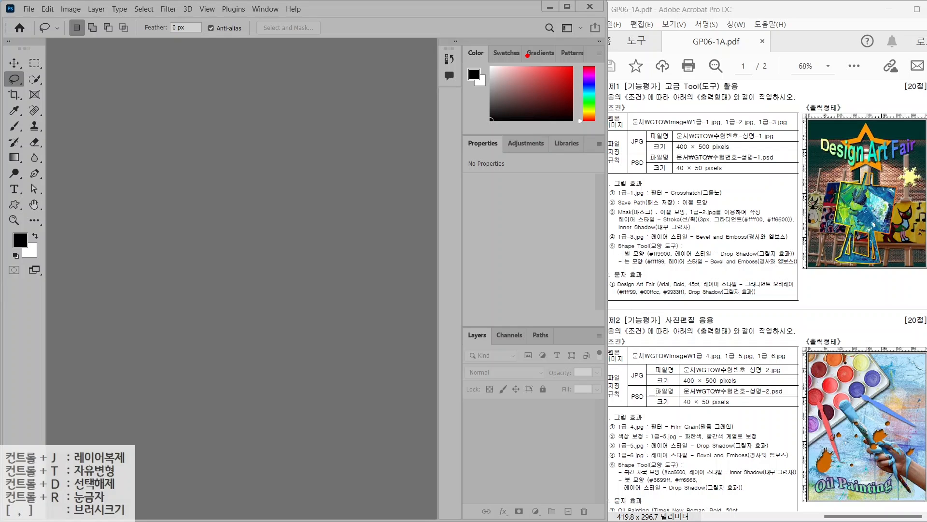
Reset the Essentials workspace, switch the toolbar to two columns, and narrow the right panel dock
mouse_move(553, 13)
mouse_down()
mouse_move(584, 38)
mouse_move(514, 83)
mouse_up()
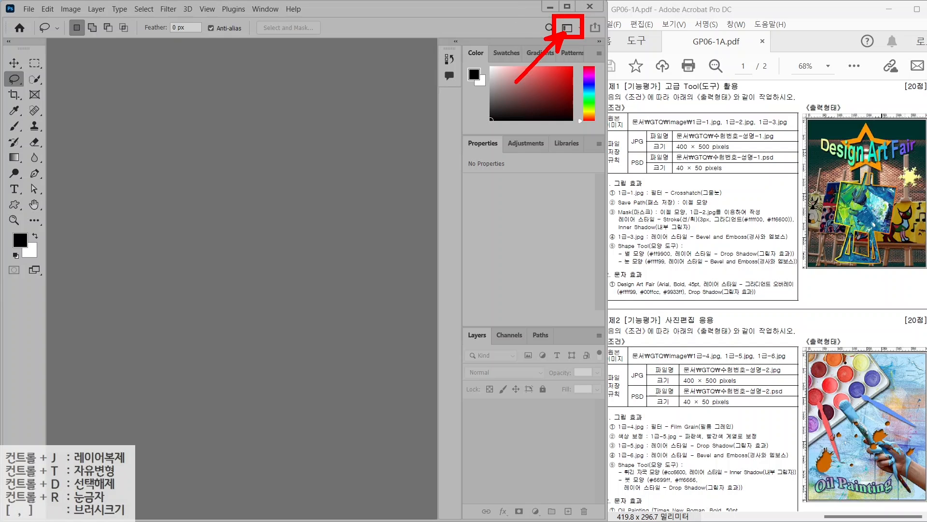
key(Escape)
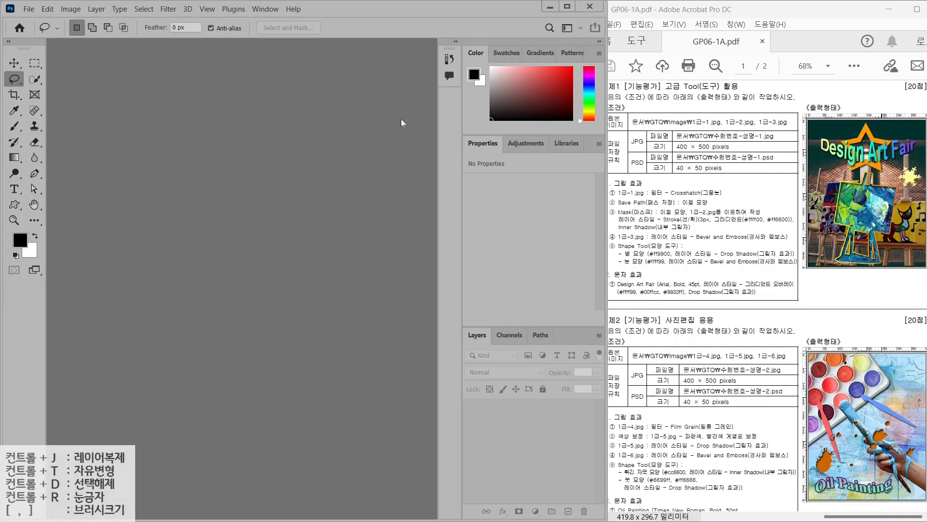
click(567, 29)
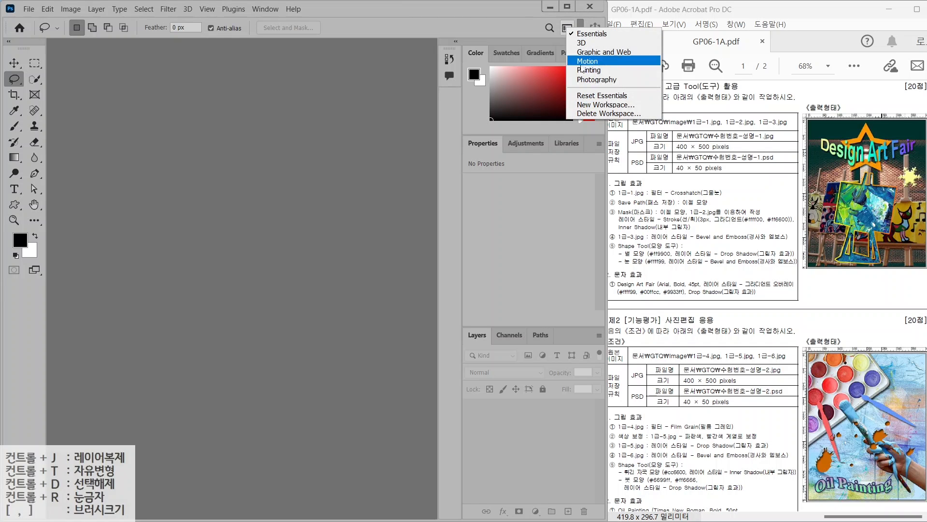
click(589, 96)
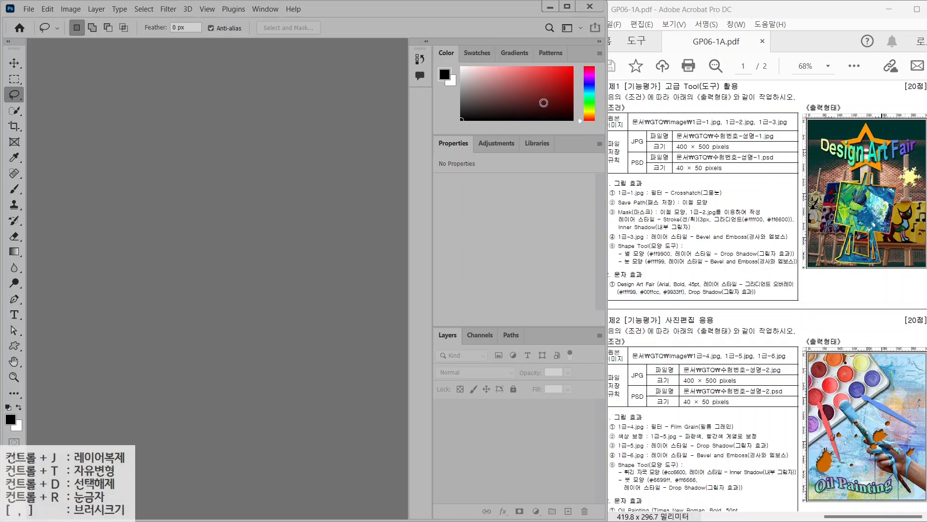
click(9, 41)
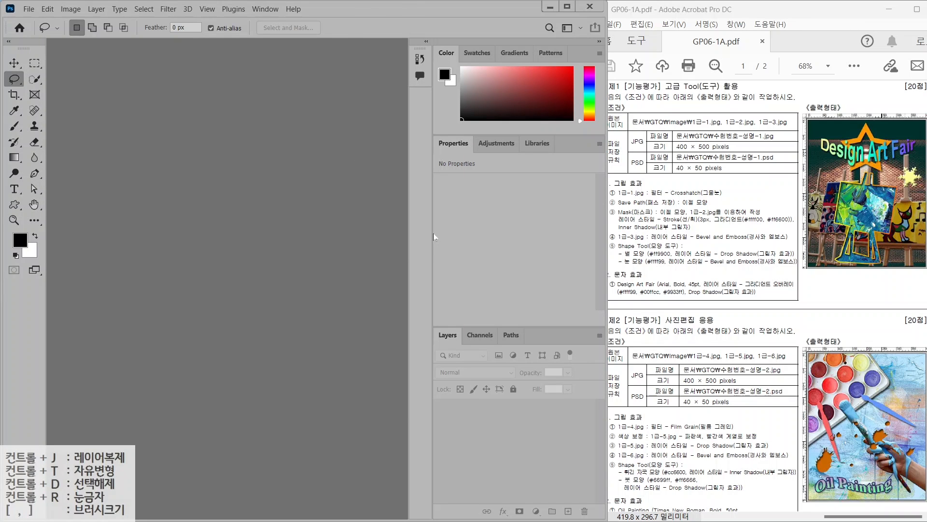
drag(432, 232, 461, 233)
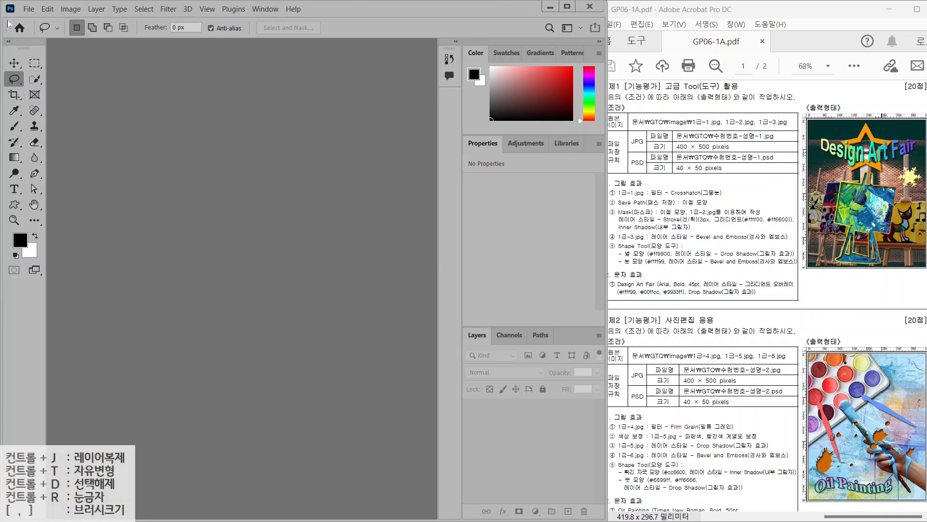
Open Preferences at Tools and browse the General, Interface, Workspace, History Log and File Handling pages
click(44, 10)
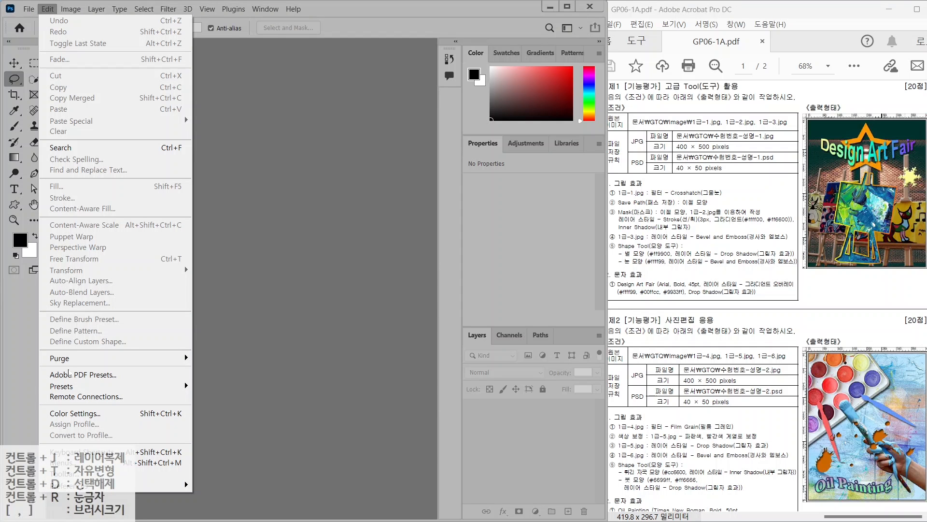
mouse_move(91, 484)
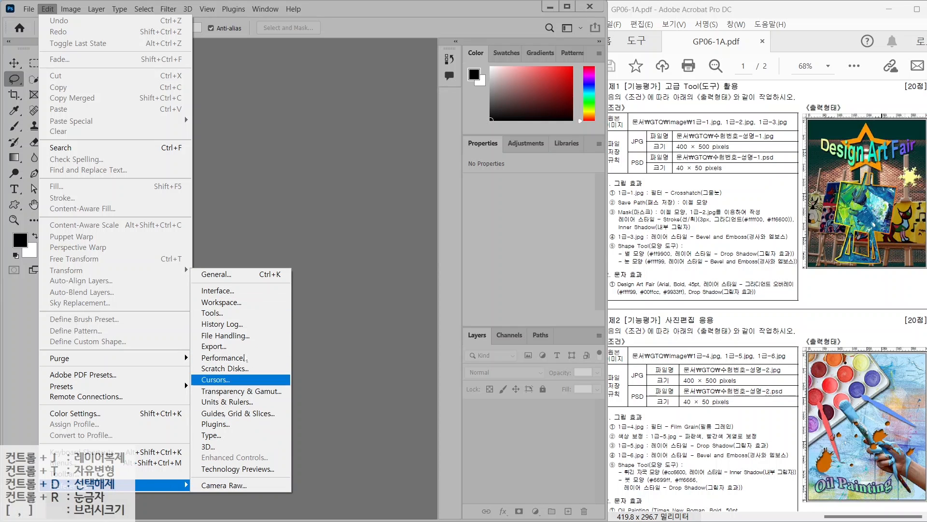
click(236, 313)
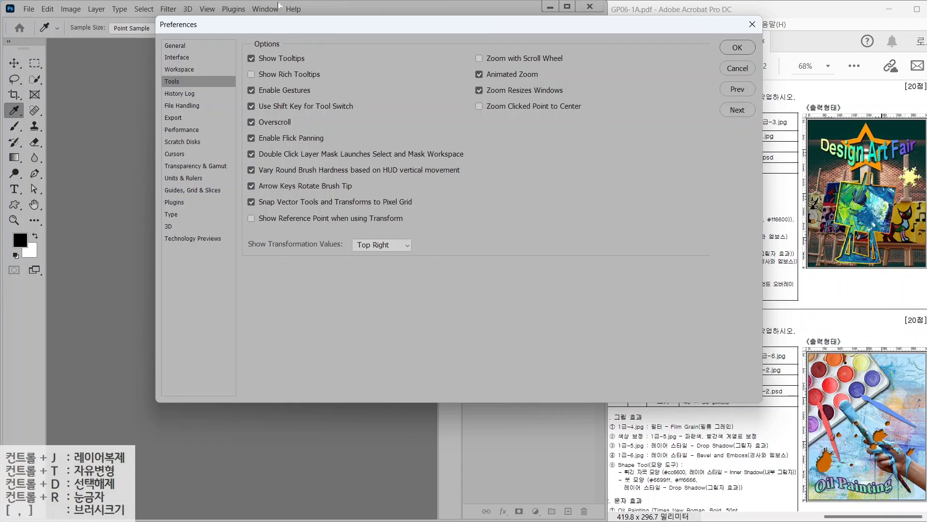
click(177, 46)
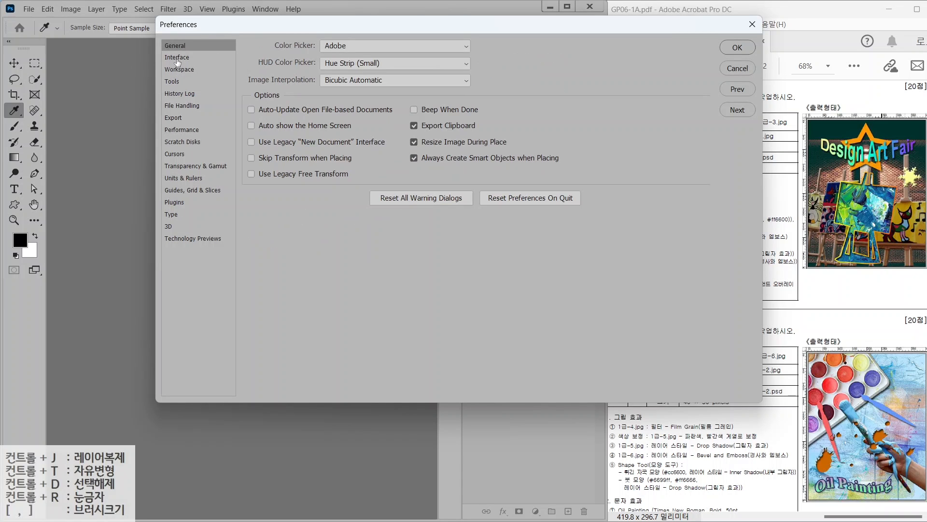
click(178, 59)
click(179, 71)
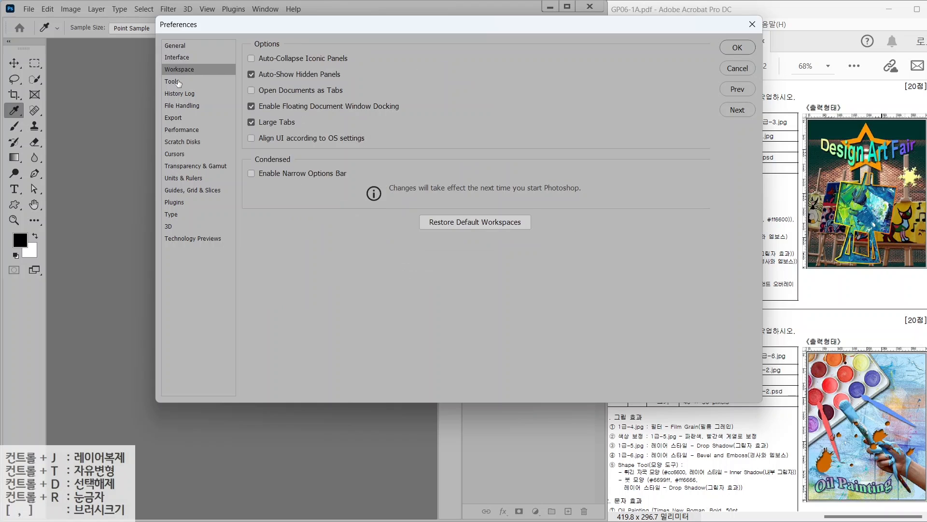
click(179, 83)
click(178, 96)
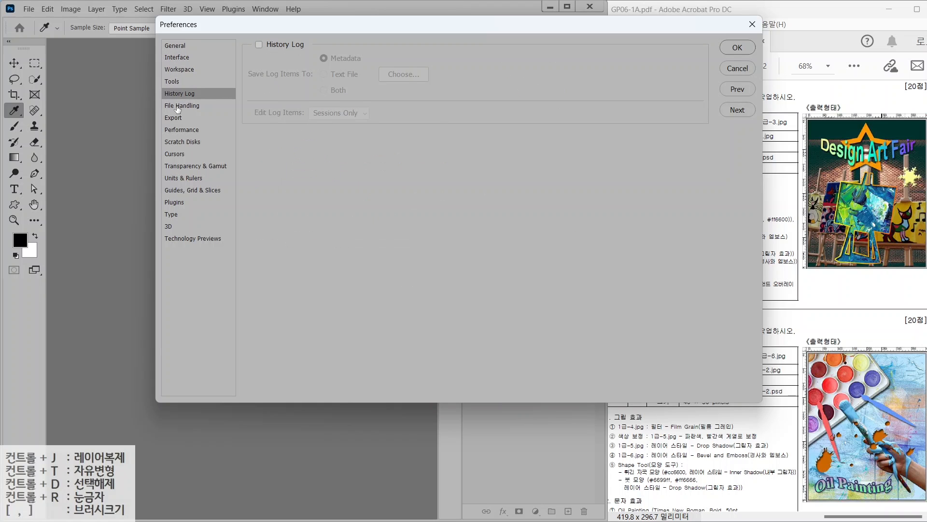
click(178, 107)
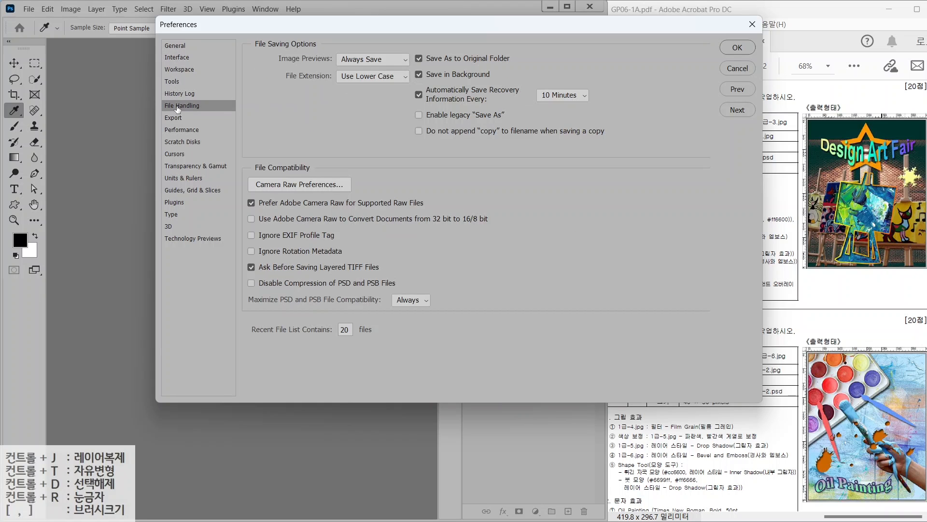
click(173, 58)
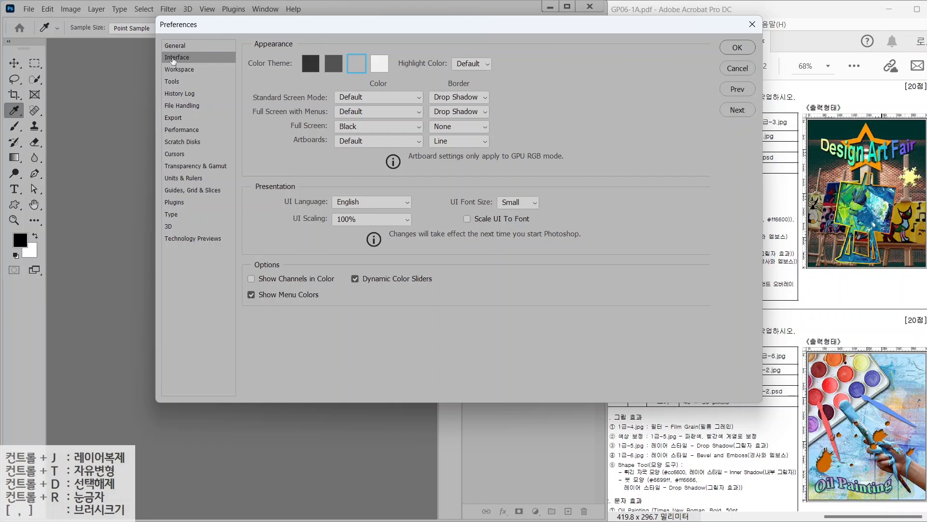
key(alt)
On the Workspace page, highlight Open Documents as Tabs, left off so documents float
click(193, 69)
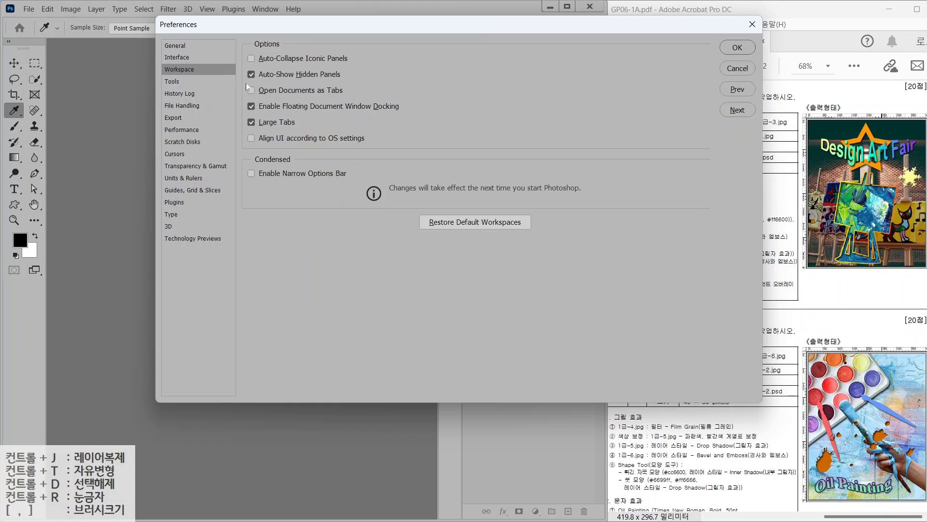
key(alt+2)
drag(234, 80, 373, 99)
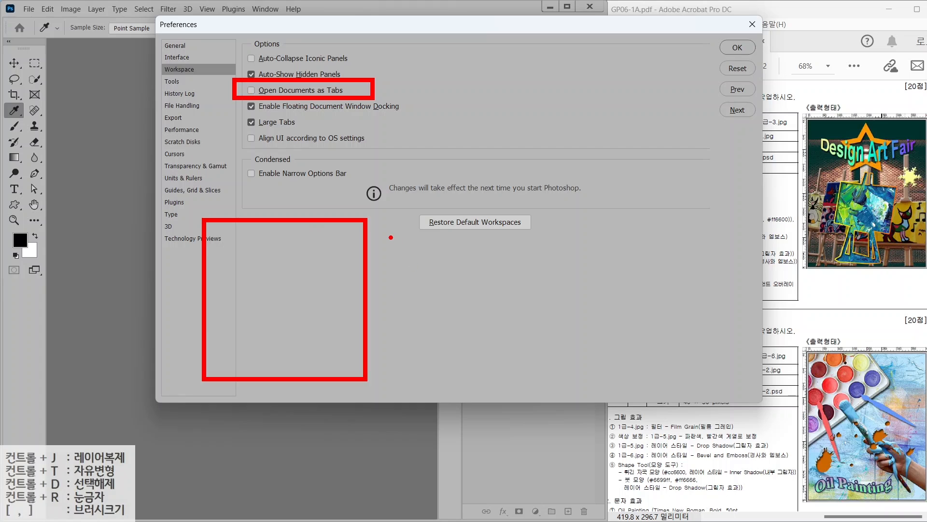
mouse_move(292, 239)
mouse_down()
mouse_move(270, 232)
mouse_move(287, 243)
mouse_move(454, 198)
mouse_move(483, 265)
mouse_up()
drag(497, 225, 483, 265)
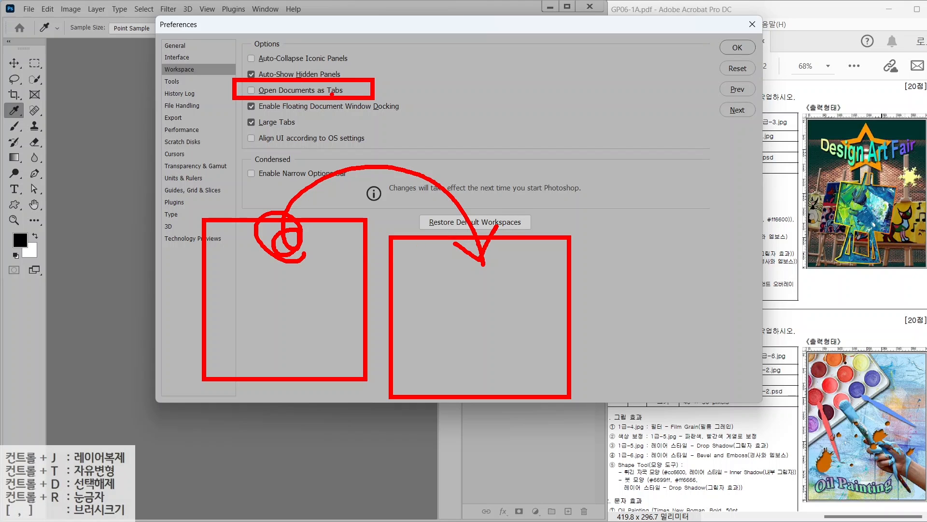
key(Escape)
click(175, 154)
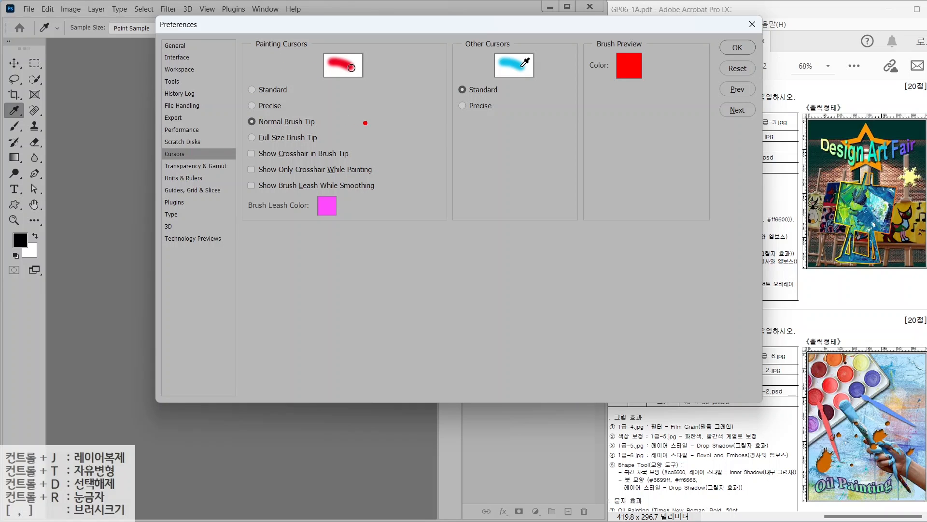
Annotate the cursor options and switch painting cursors to the Precise crosshair
mouse_move(381, 127)
mouse_down()
mouse_move(490, 220)
mouse_move(503, 215)
mouse_up()
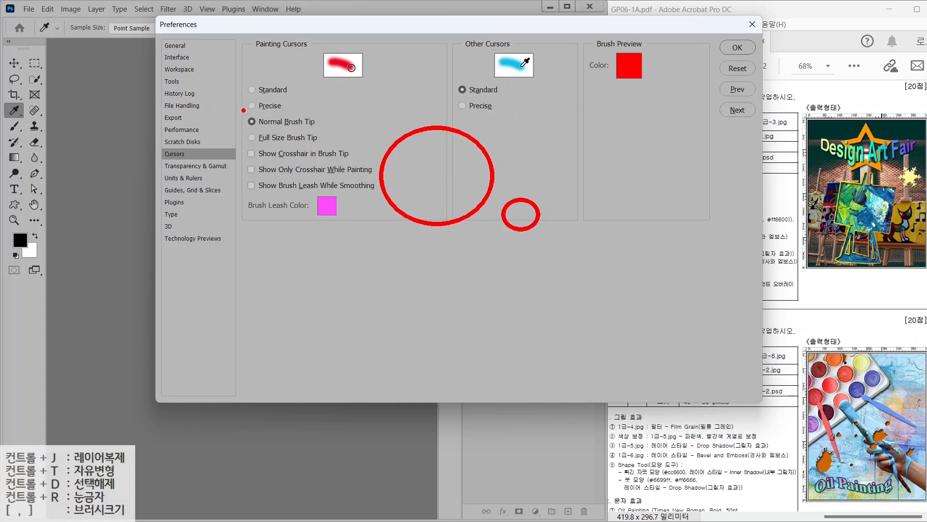
drag(240, 109, 341, 130)
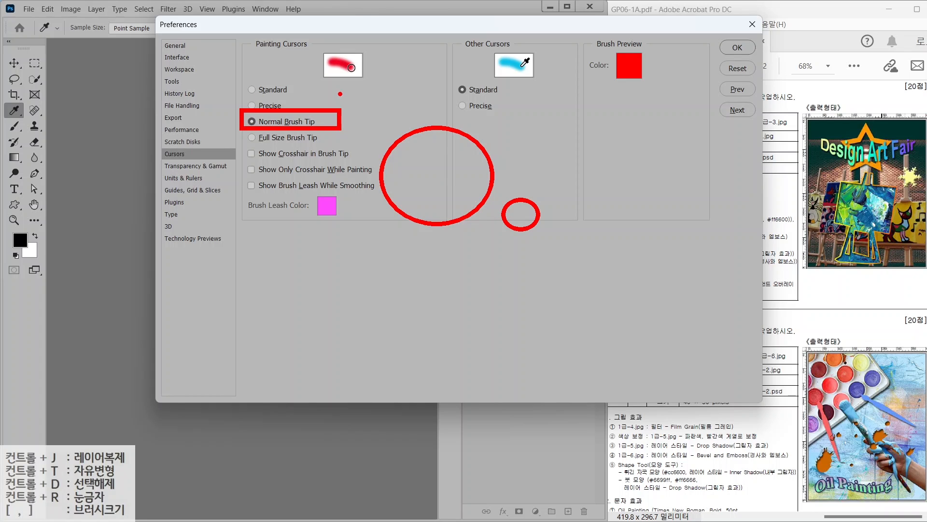
key(Escape)
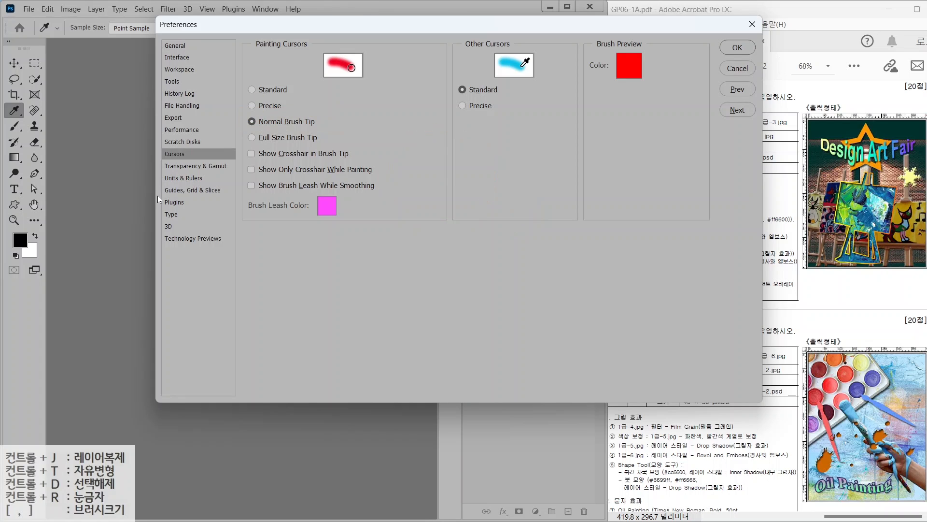
click(268, 107)
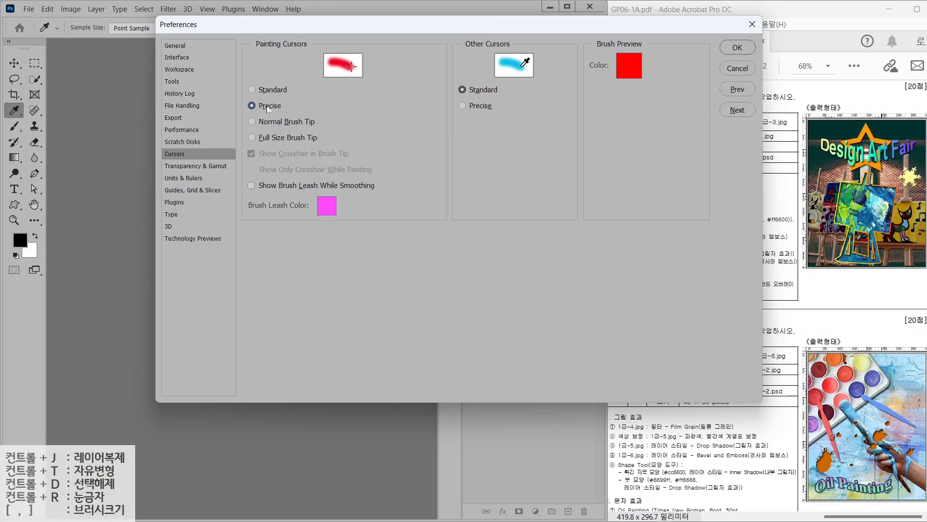
key(alt)
drag(384, 140, 478, 143)
drag(431, 97, 431, 202)
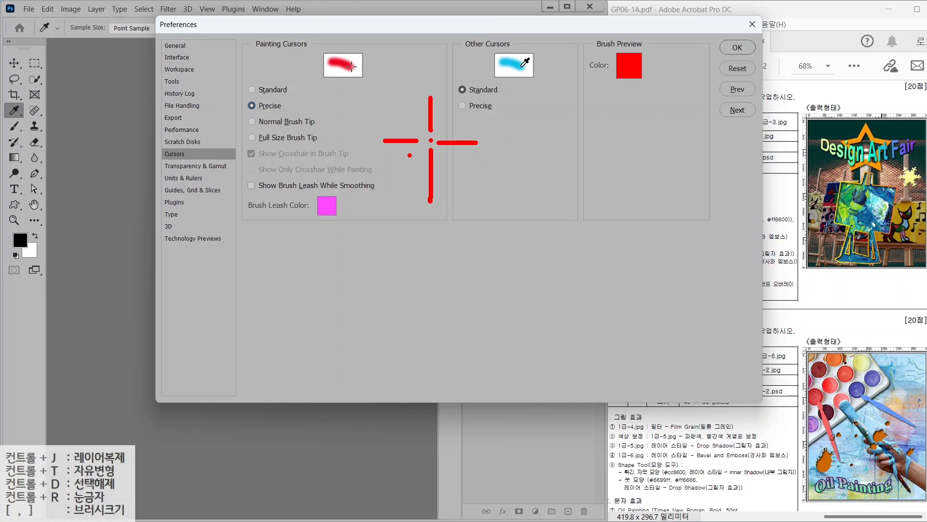
key(Escape)
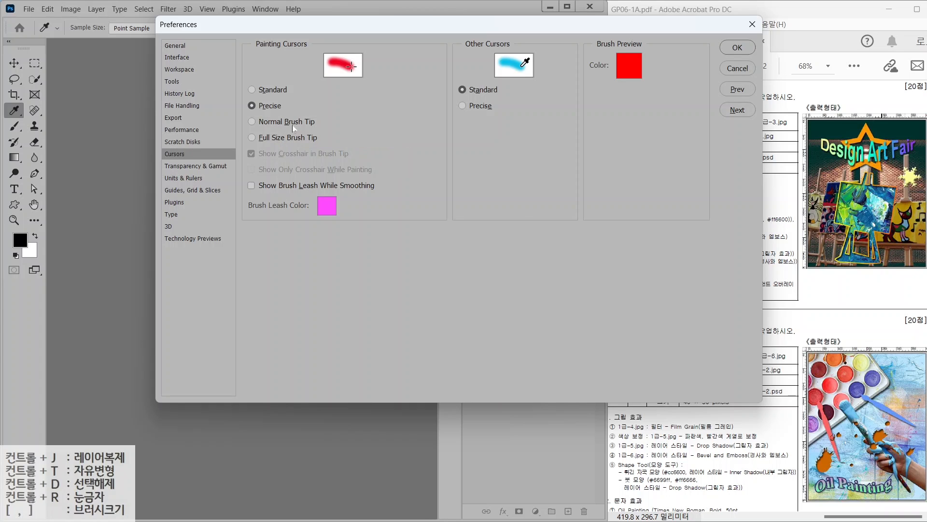
Toggle the precise cursor with Caps Lock, restore Normal Brush Tip, and show Units & Rulers
key(Caps_Lock)
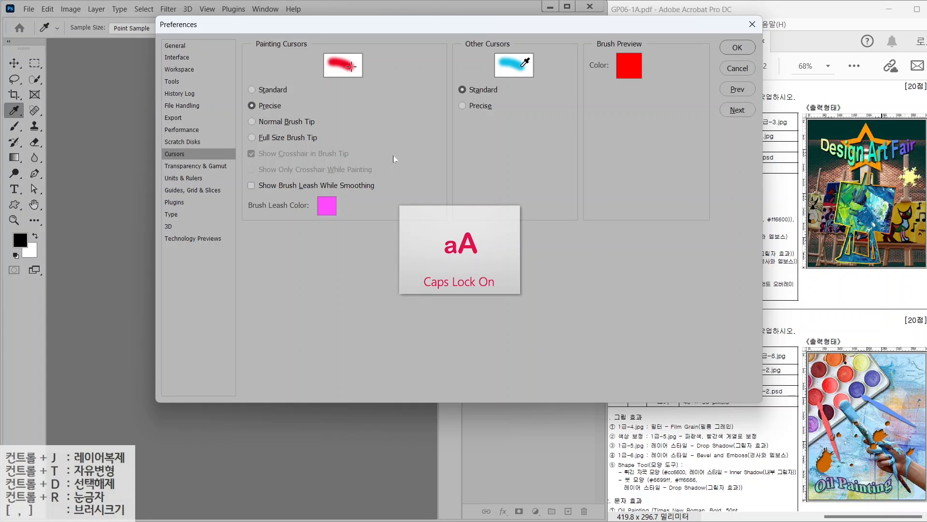
key(Caps_Lock)
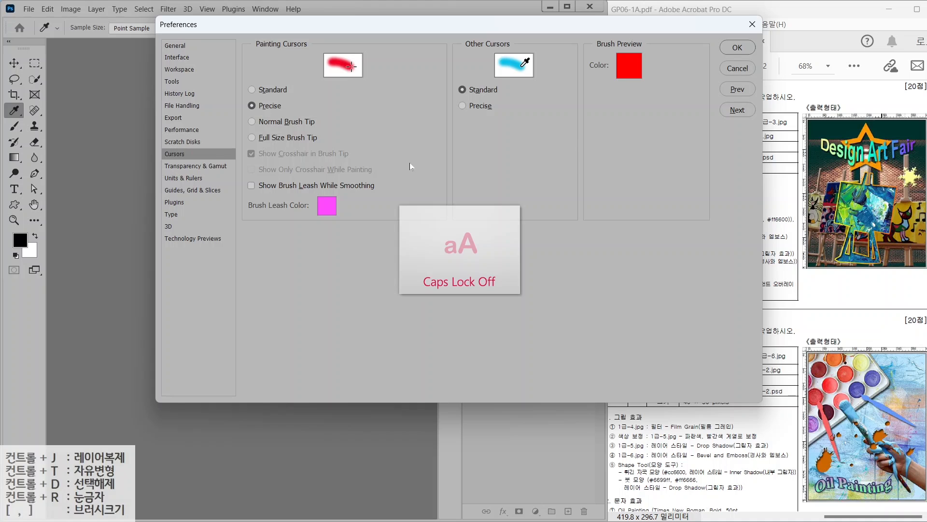
click(256, 121)
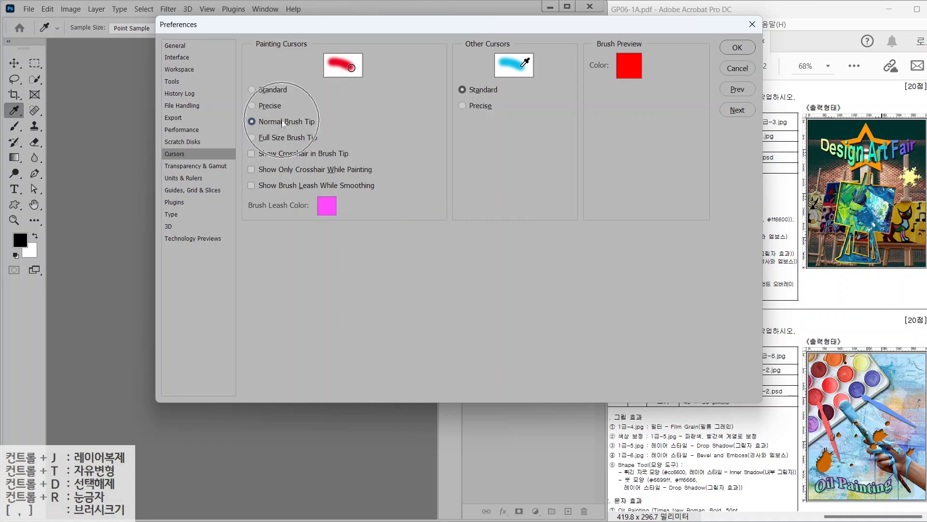
click(176, 179)
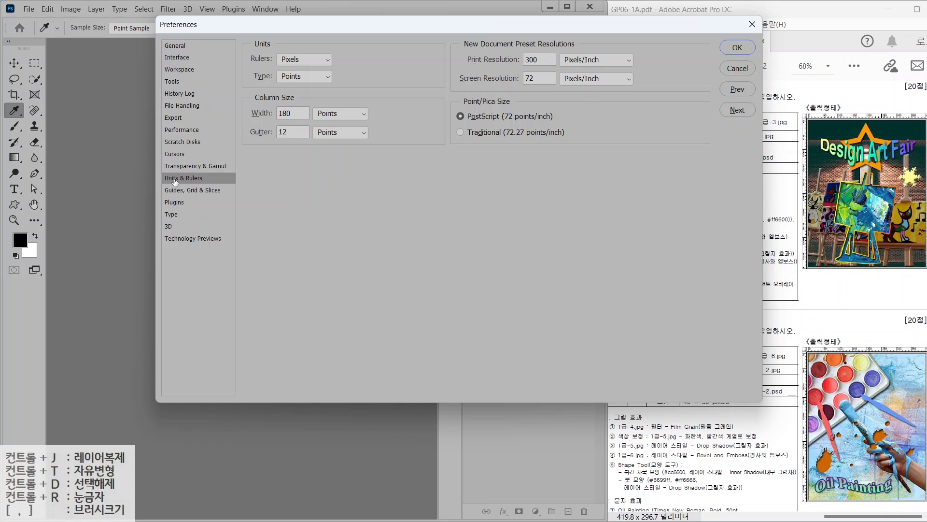
Confirm rulers in Pixels and type in Points, then show the Guides, Grid & Slices page
key(alt)
drag(832, 341, 798, 297)
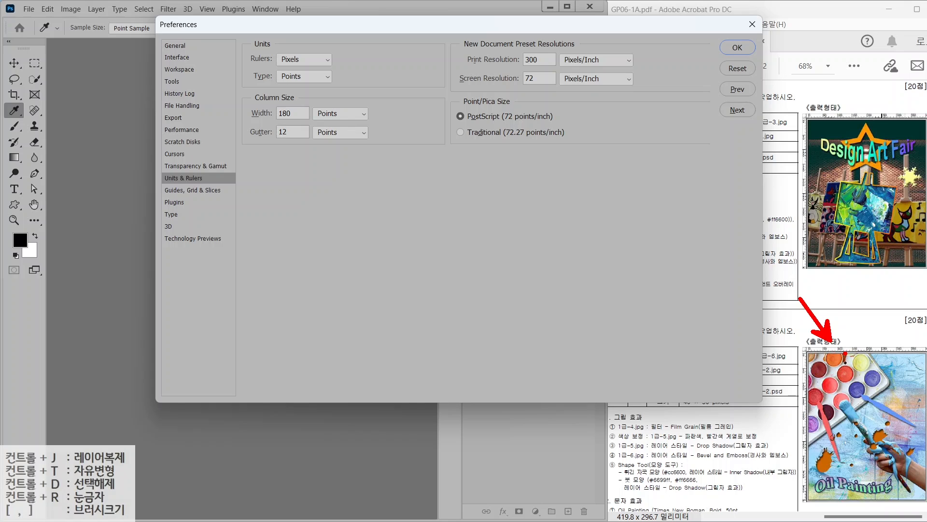
drag(258, 40, 336, 70)
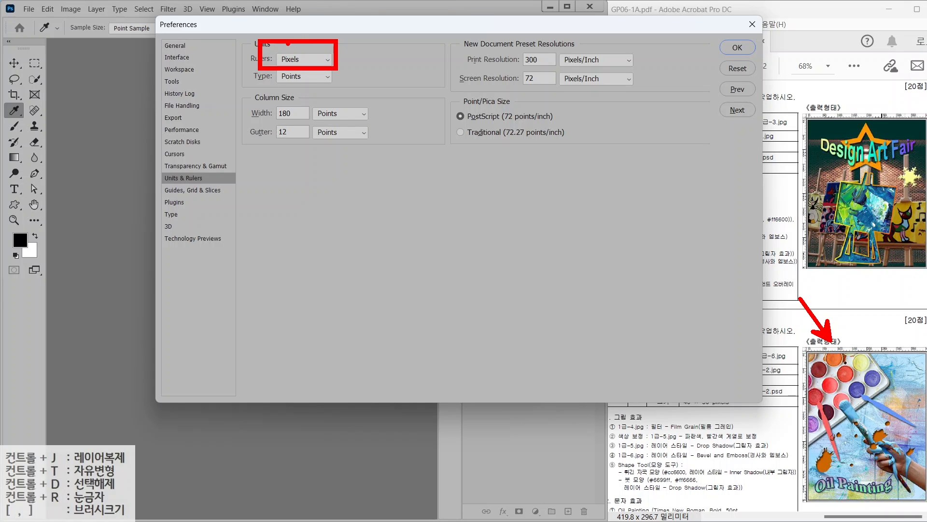
drag(297, 83, 338, 123)
key(Escape)
key(ctrl+2)
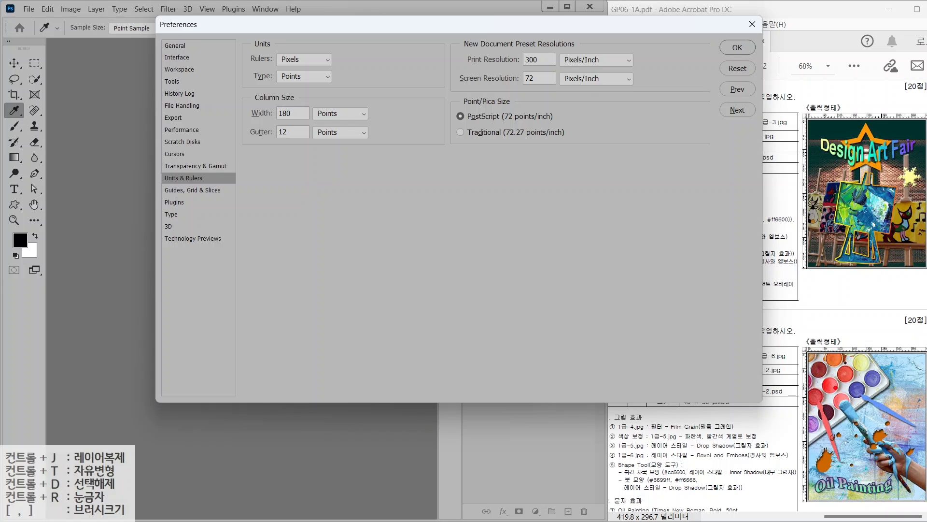
drag(785, 469, 926, 469)
drag(895, 514, 894, 317)
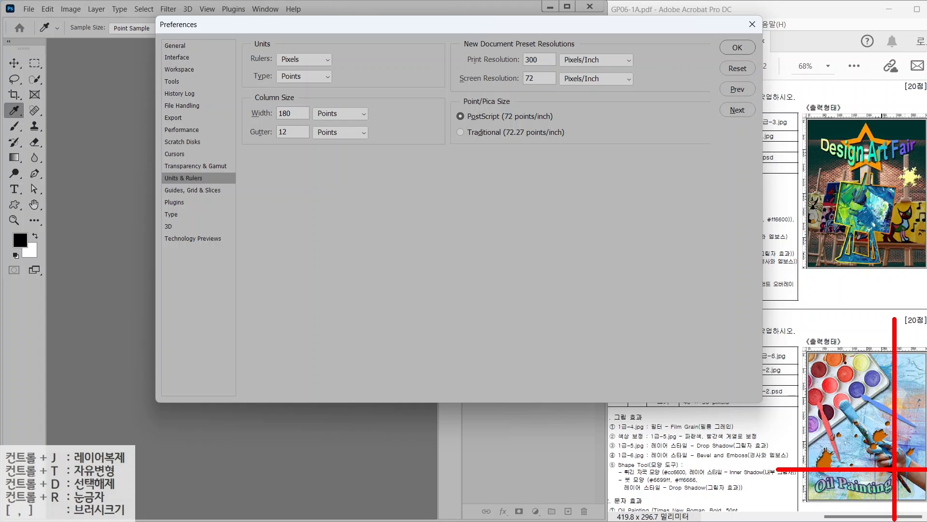
key(Escape)
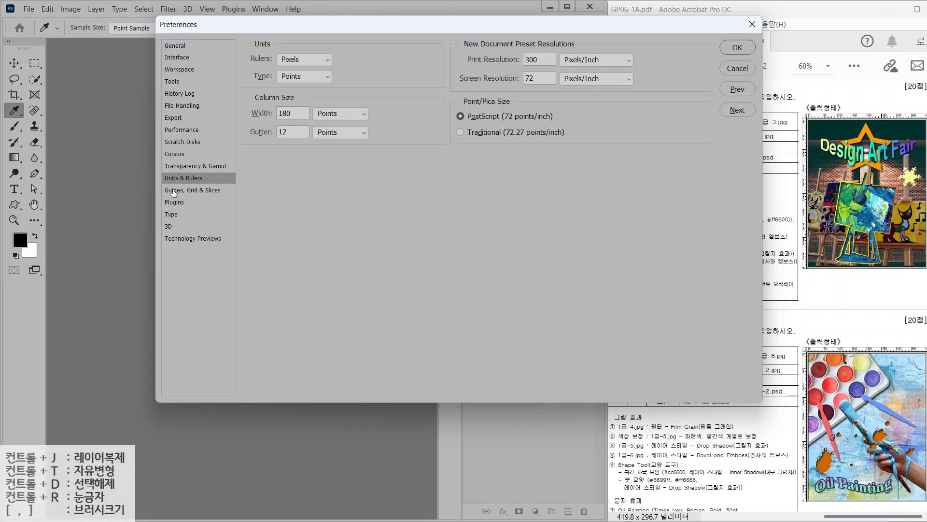
click(174, 190)
key(ctrl)
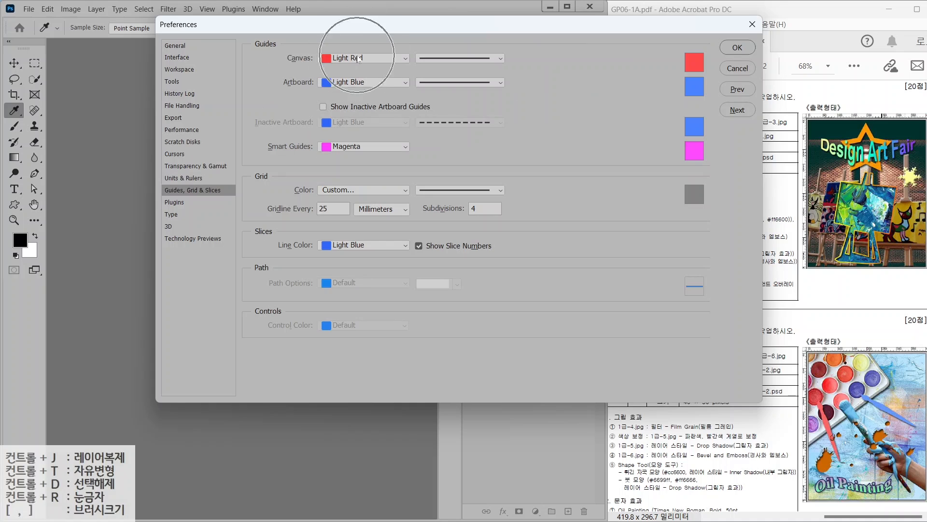
Show the Type preferences, keeping Show Font Names in English unchecked
click(173, 218)
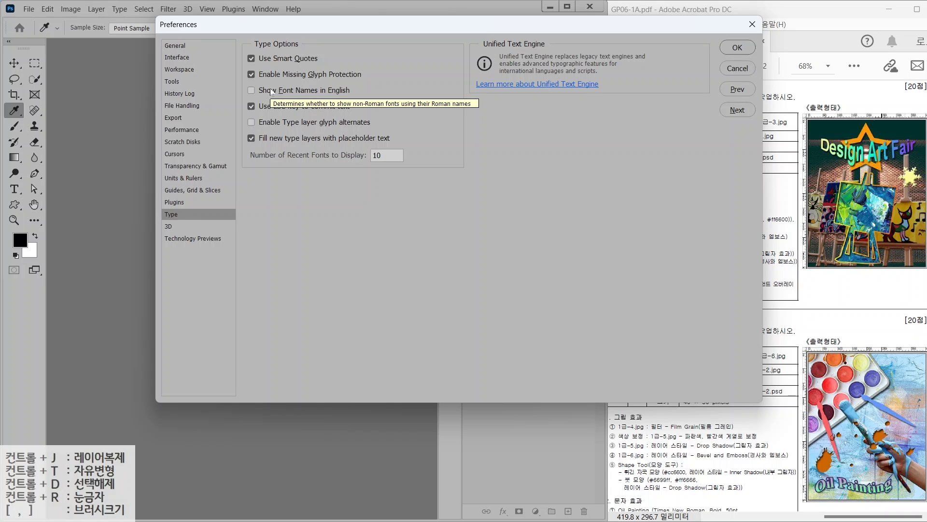
key(alt)
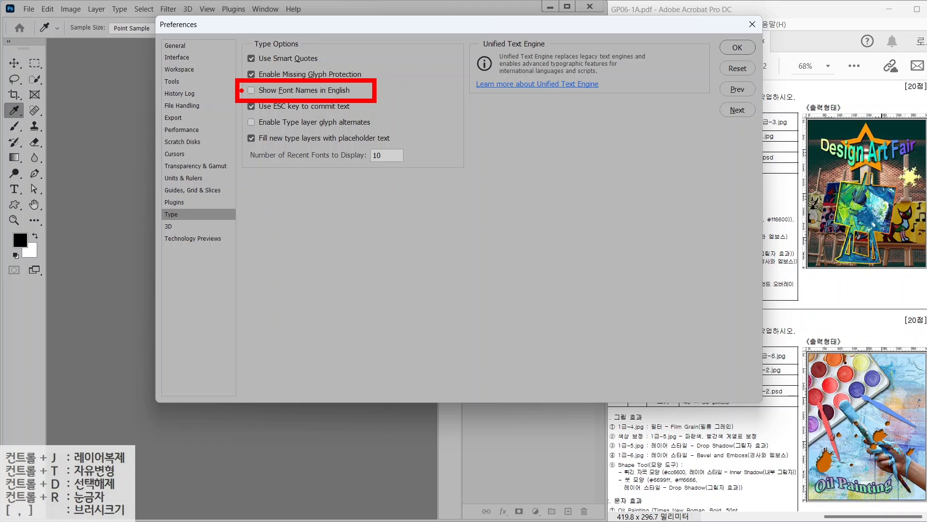
key(ctrl)
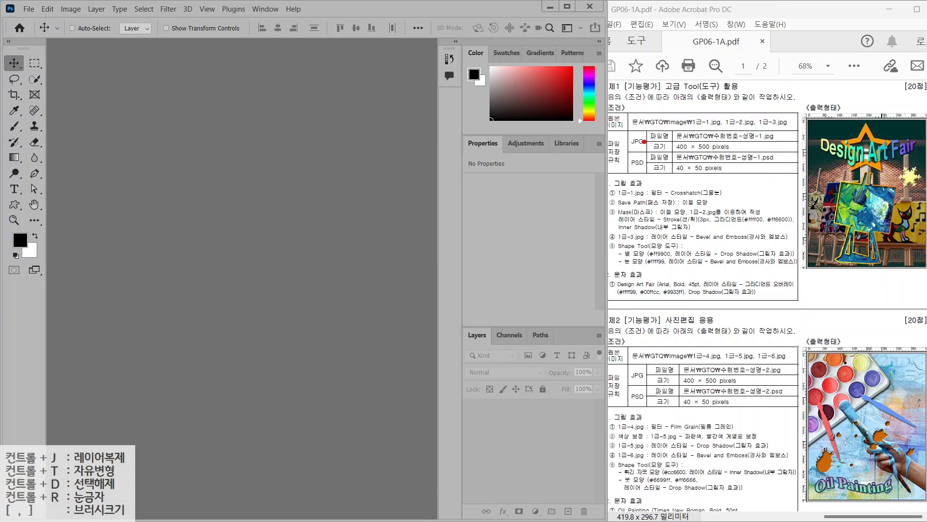
Start a new document named with the candidate's exam number and name
drag(660, 121, 783, 158)
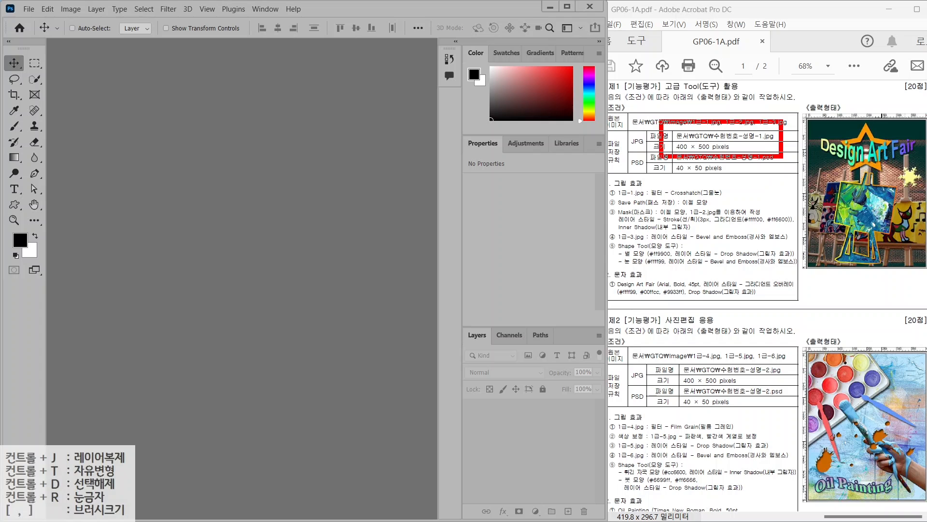
drag(727, 131, 776, 95)
drag(723, 152, 764, 185)
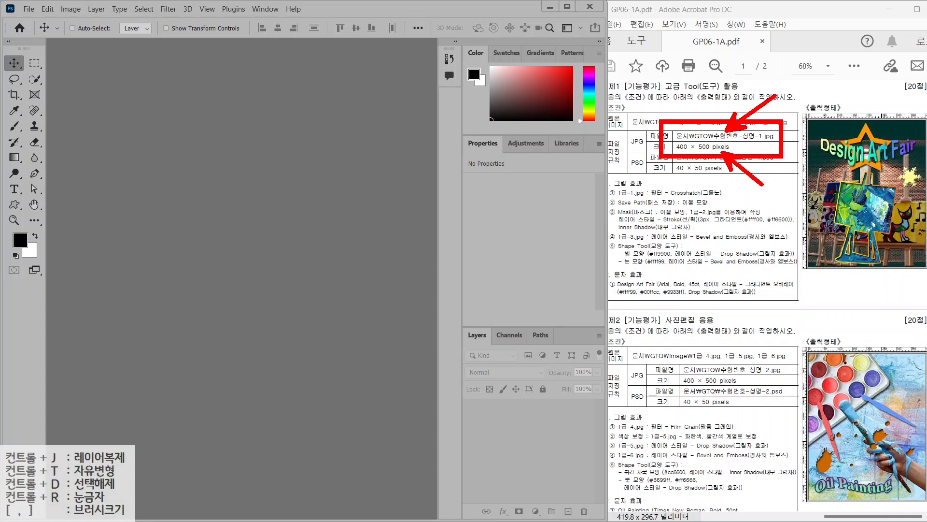
key(Escape)
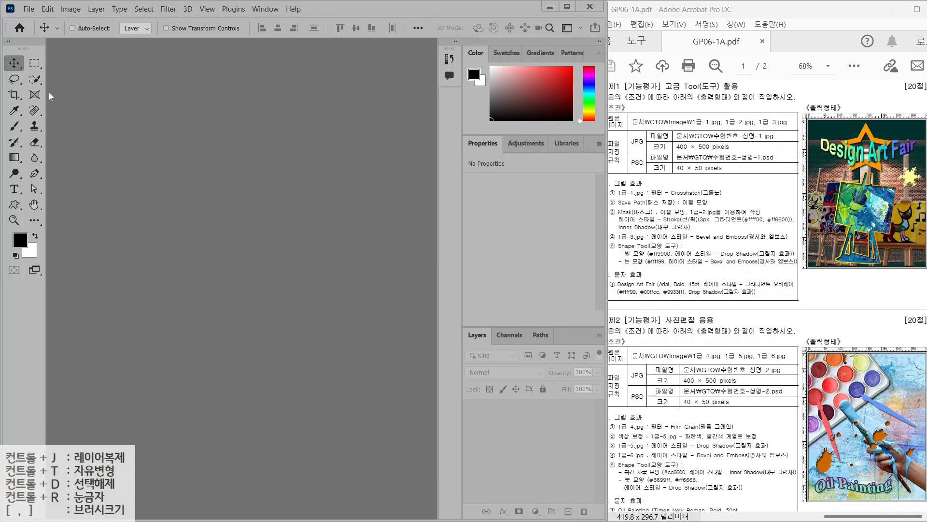
click(30, 8)
click(29, 21)
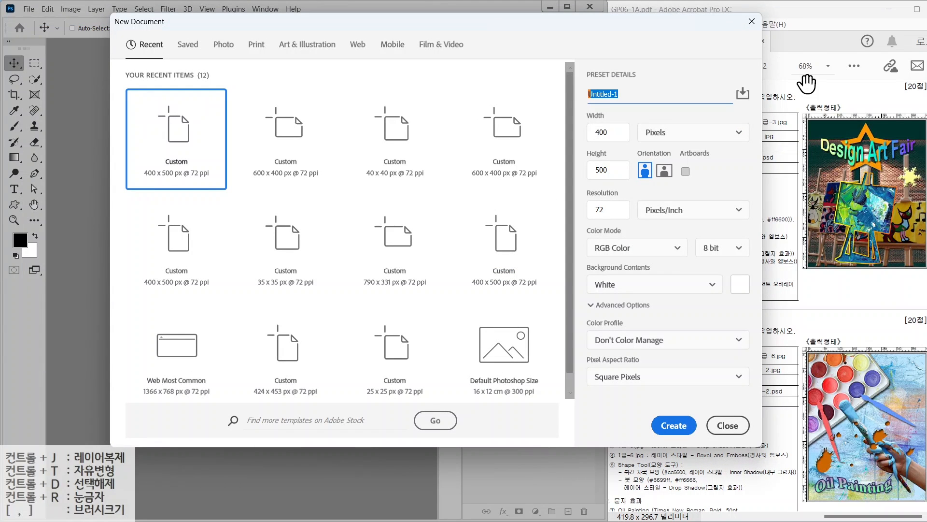
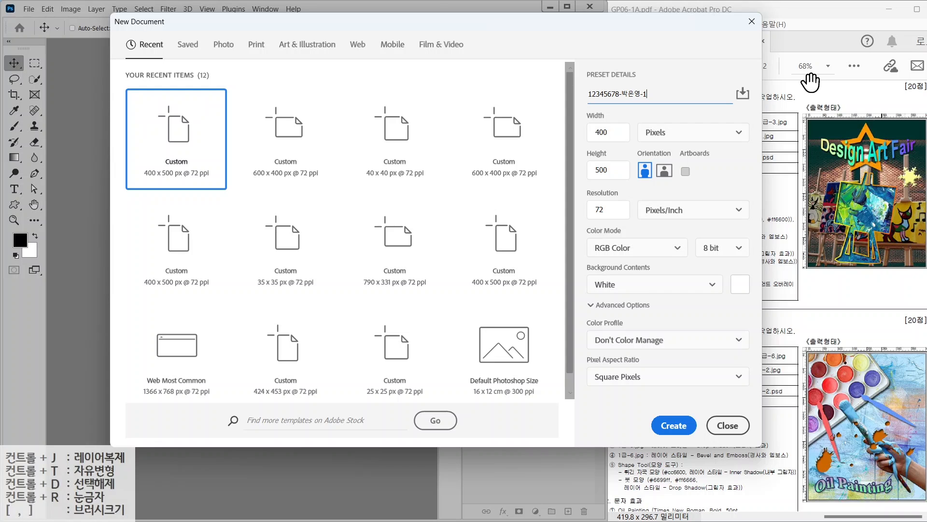
Confirm 400 × 500 pixel size at 72 ppi, create it, and check rulers are on
click(662, 139)
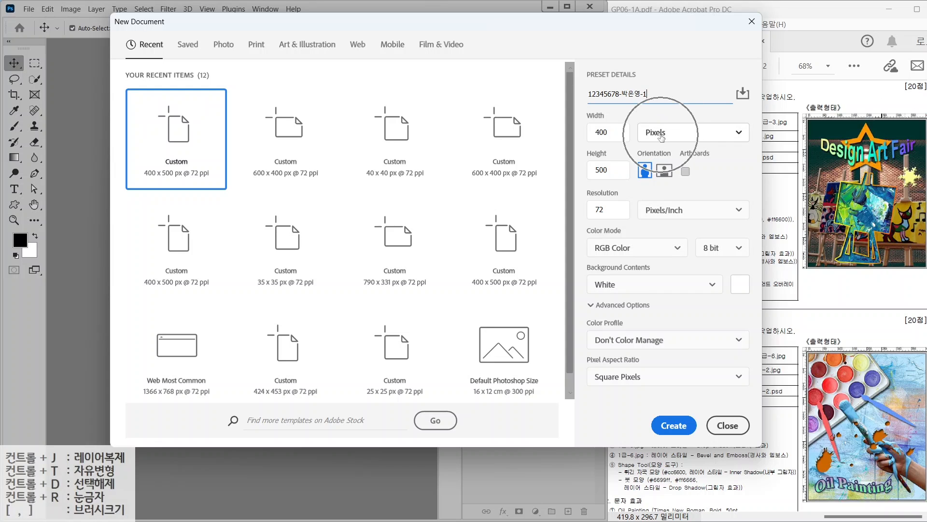
click(609, 132)
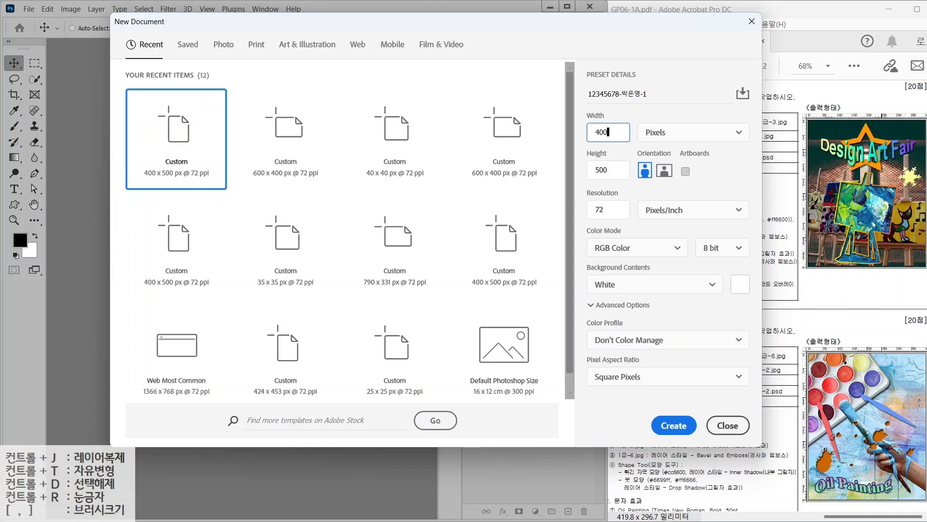
click(610, 170)
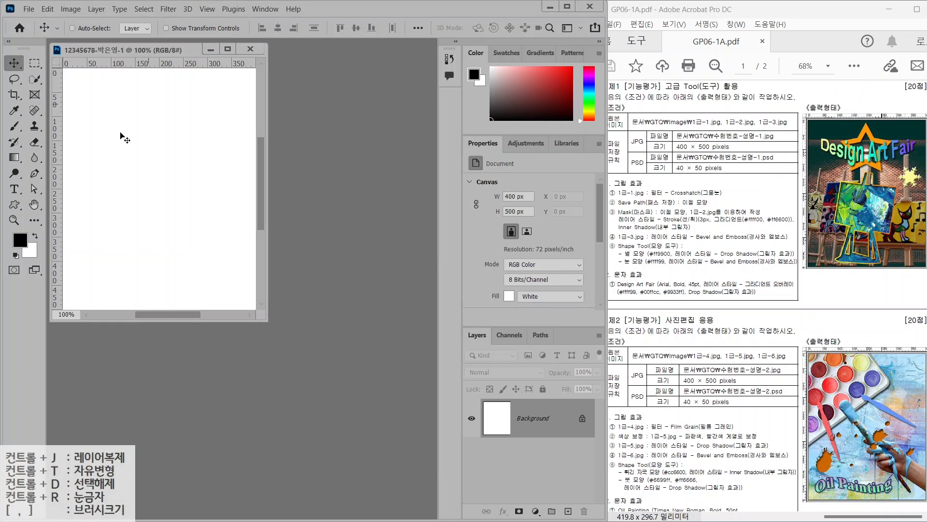
click(207, 9)
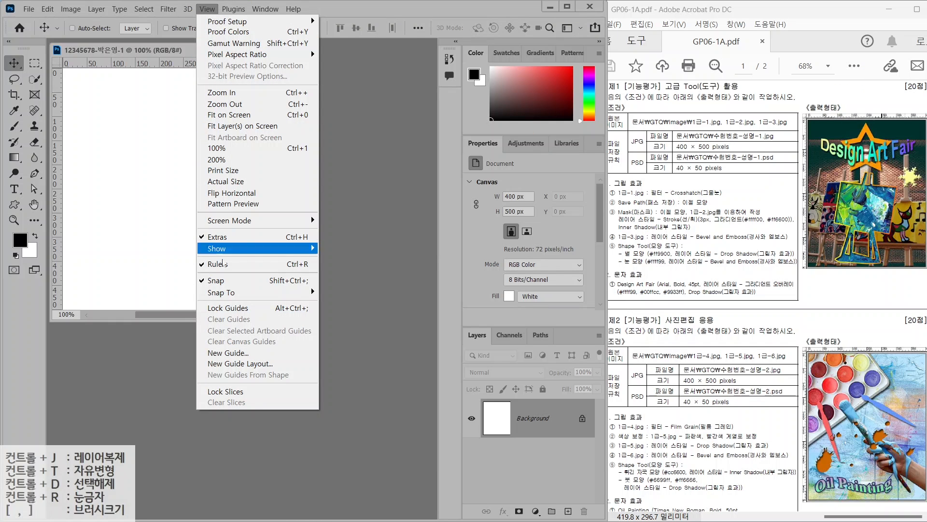
click(223, 264)
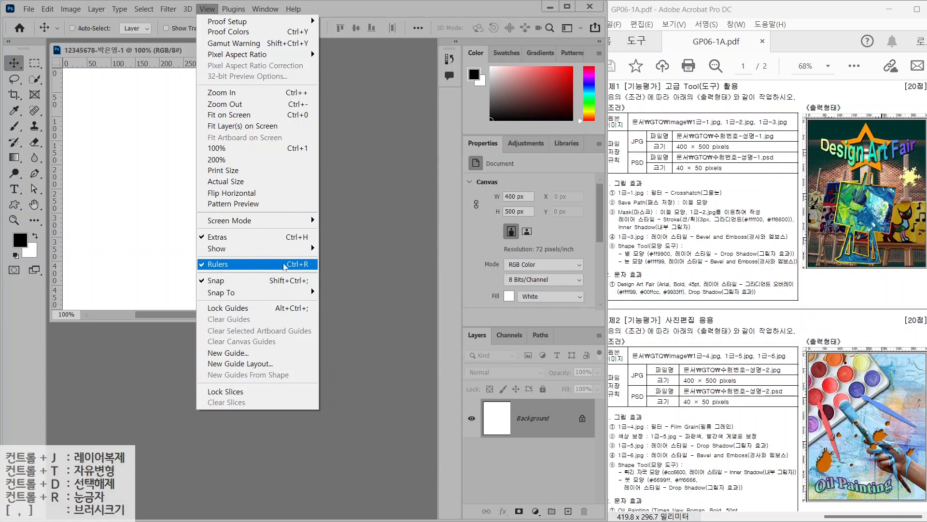
Leave View > Rulers checked and fit the blank 400 × 500 canvas to the window
key(ctrl)
click(162, 61)
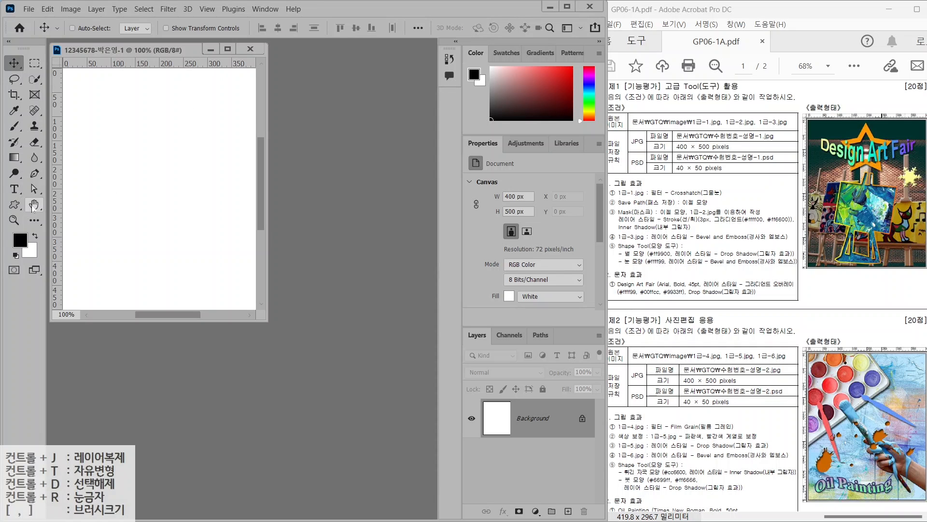
key(ctrl)
double_click(34, 205)
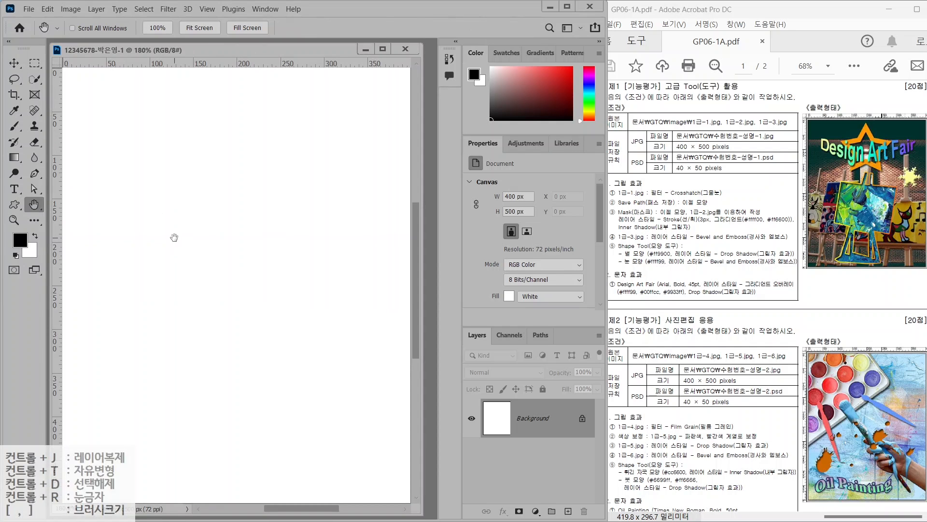
key(alt+2)
drag(623, 199, 683, 195)
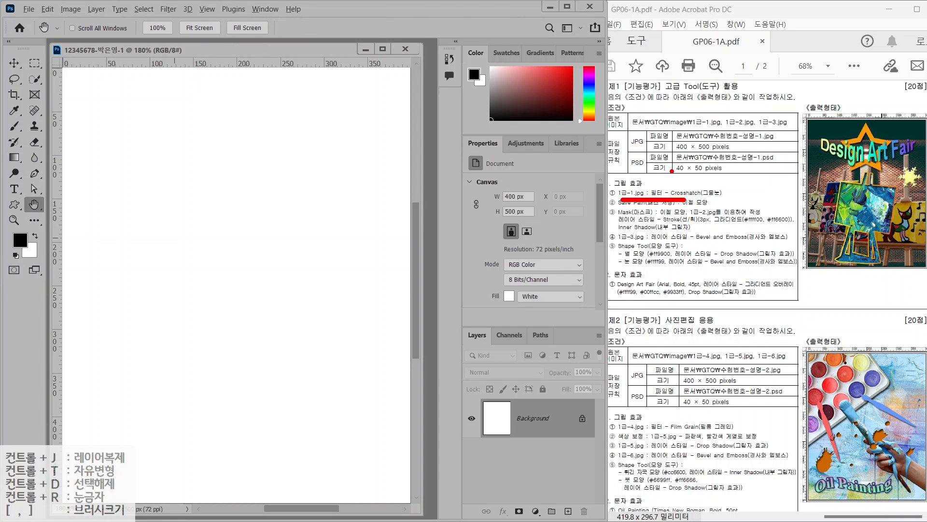
key(Escape)
Open 1급-1.jpg from the 문서 > GTQ > image folder
click(28, 9)
click(42, 32)
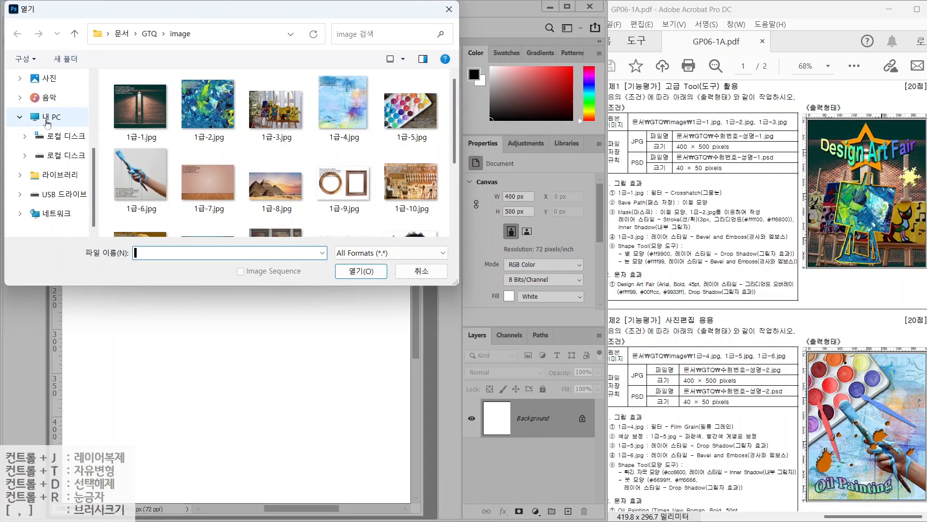
scroll(72, 105, up, 2)
click(55, 101)
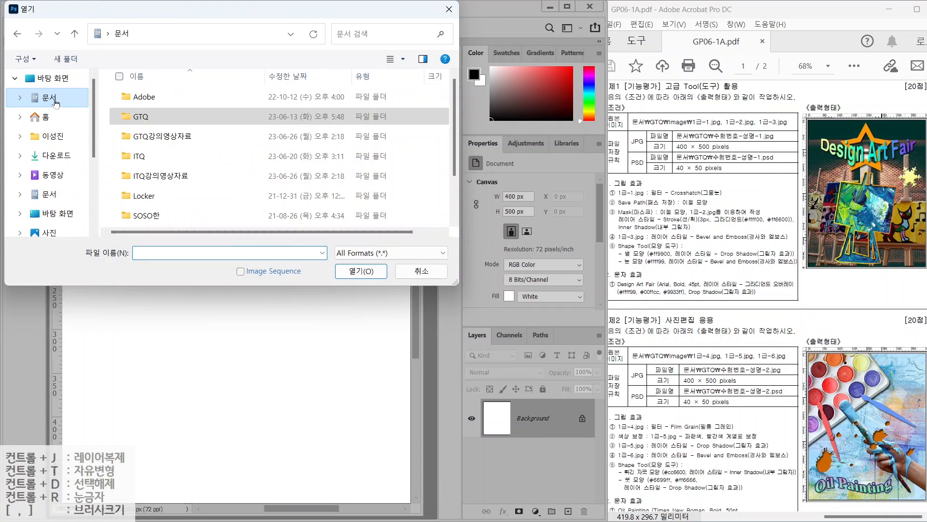
click(142, 118)
double_click(142, 118)
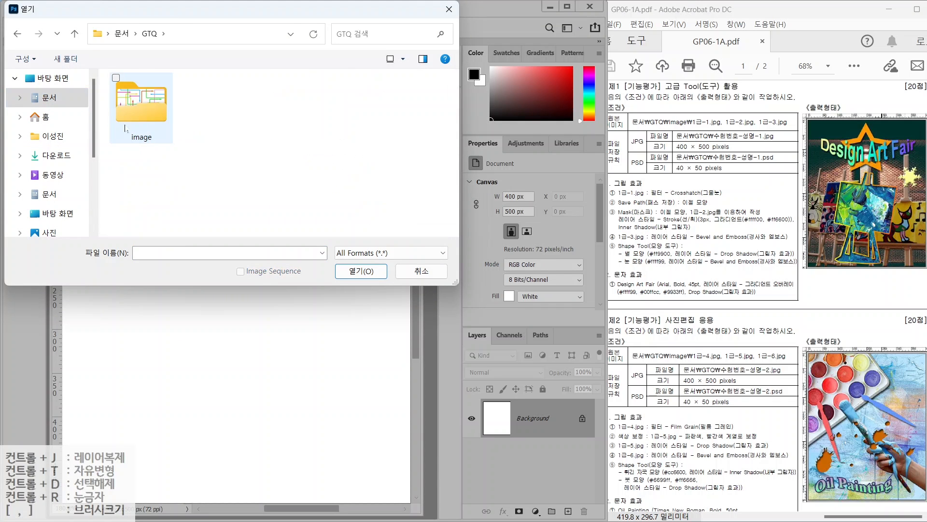
double_click(141, 109)
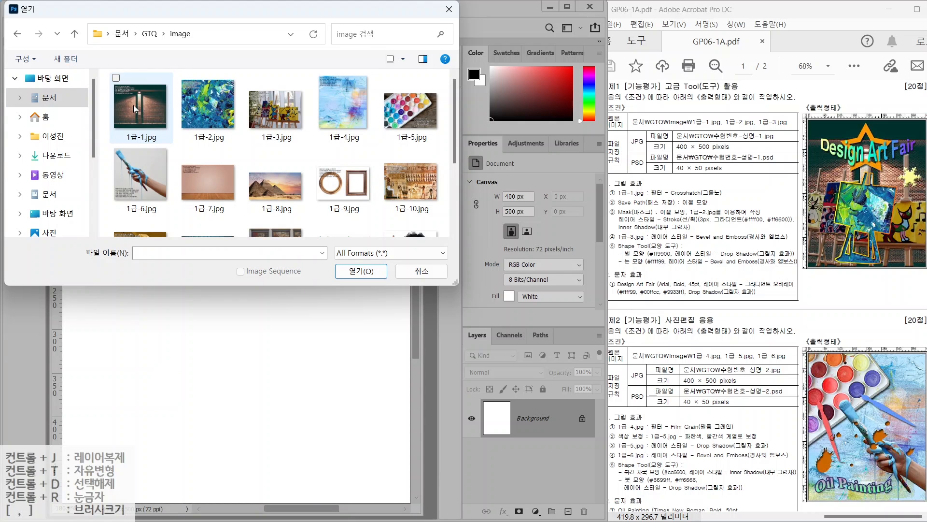
click(140, 109)
click(361, 271)
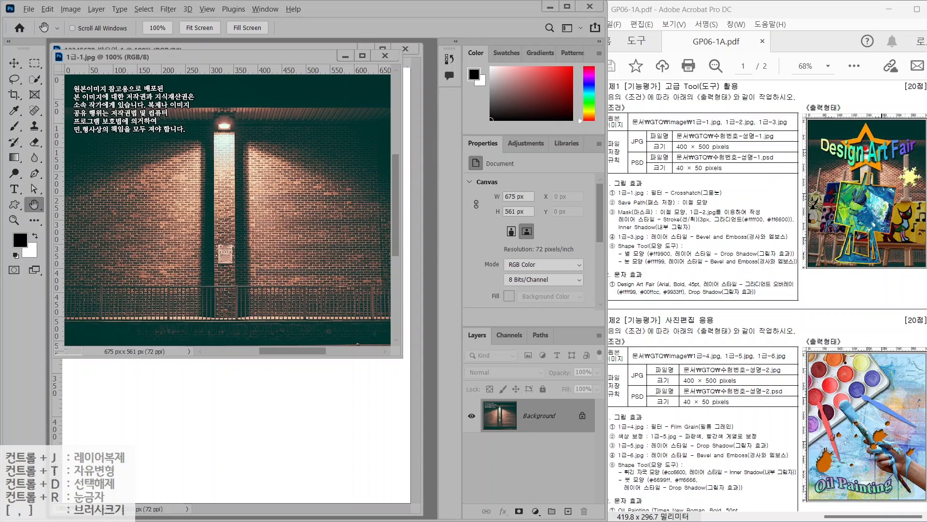
drag(893, 268, 925, 302)
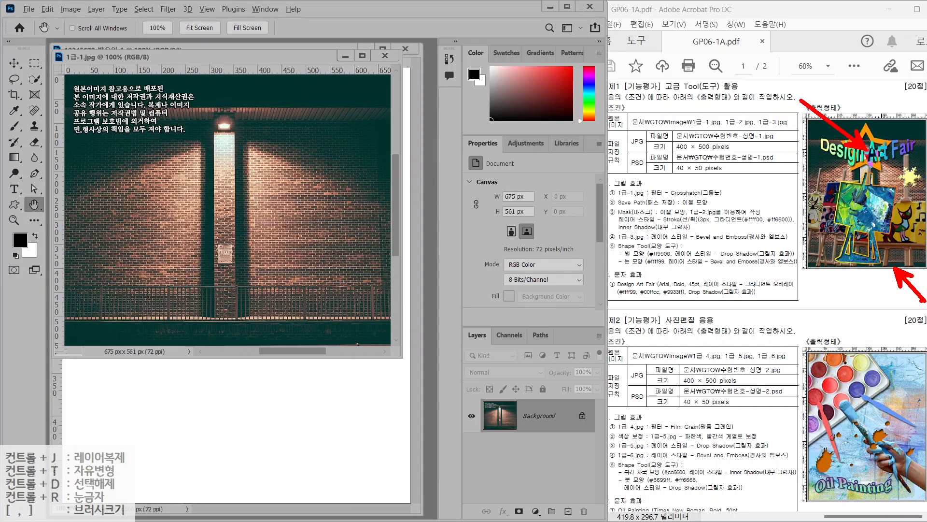
drag(254, 338, 298, 369)
key(Escape)
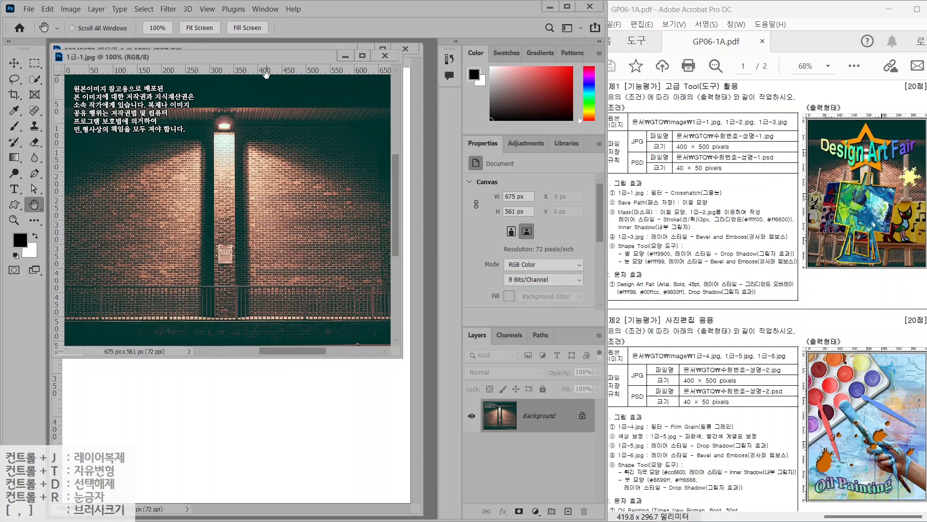
Resize 1급-1.jpg to 500 px high (602 × 500) and move its window aside
click(70, 9)
click(87, 92)
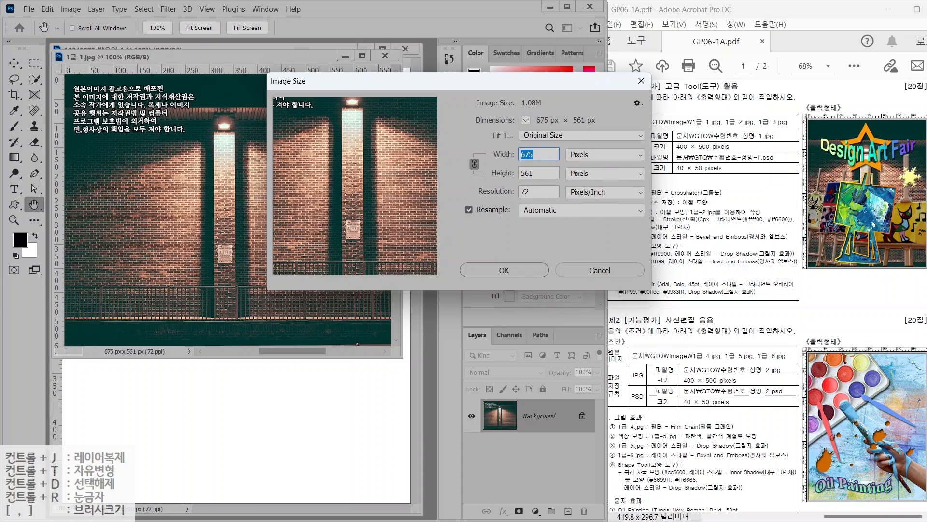
key(Tab)
text(500)
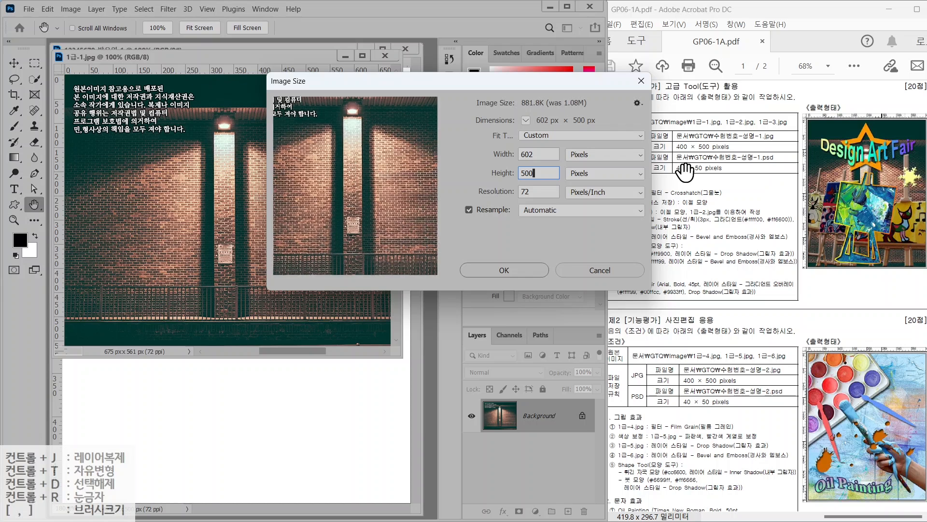
click(507, 269)
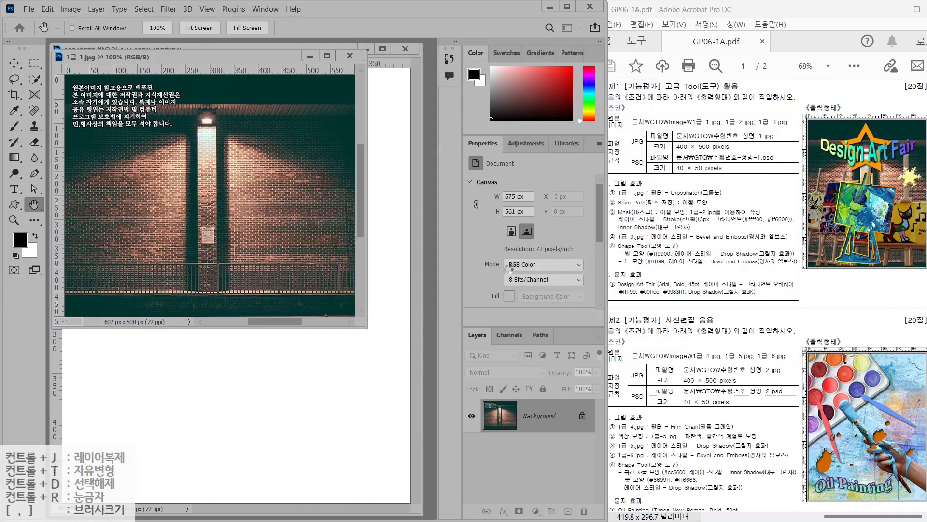
drag(193, 57, 347, 141)
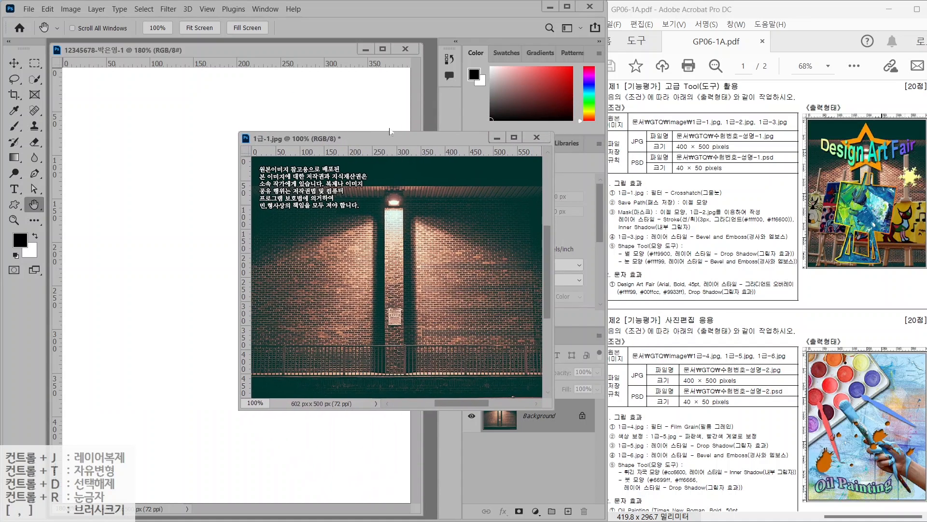
Drag the brick-wall photo into the working document and close 1급-1.jpg without saving
click(15, 62)
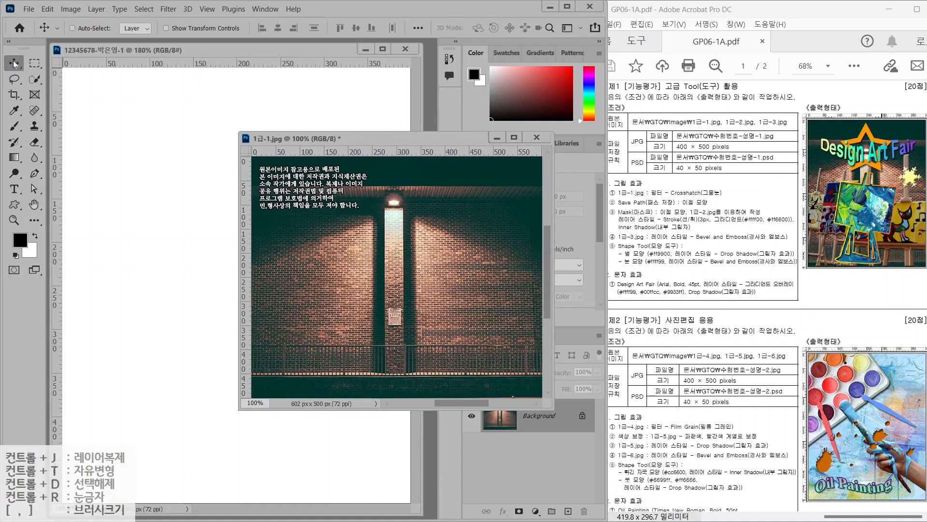
drag(352, 235, 209, 214)
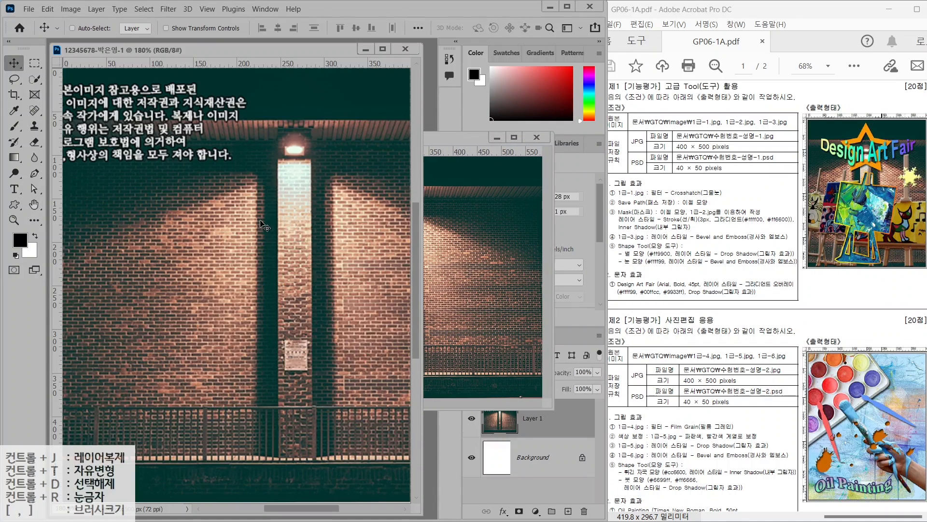
drag(273, 231, 220, 233)
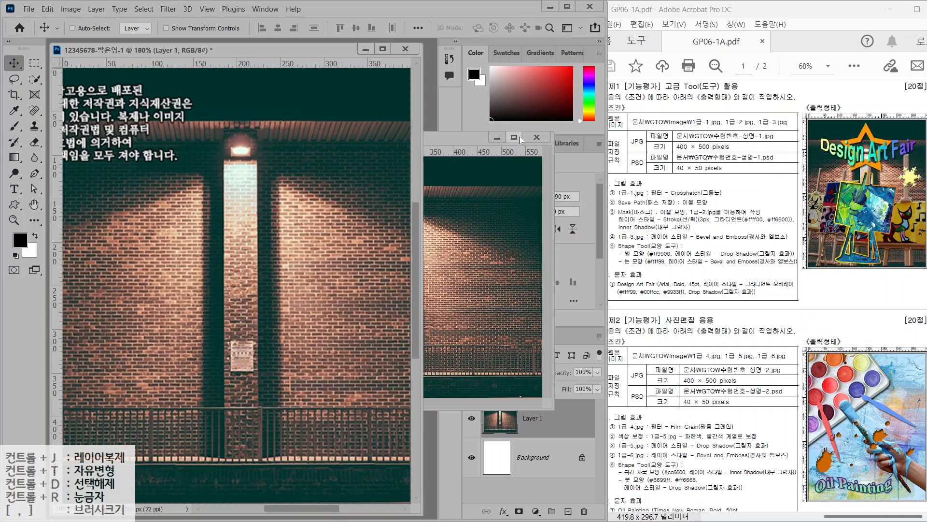
click(537, 137)
click(344, 215)
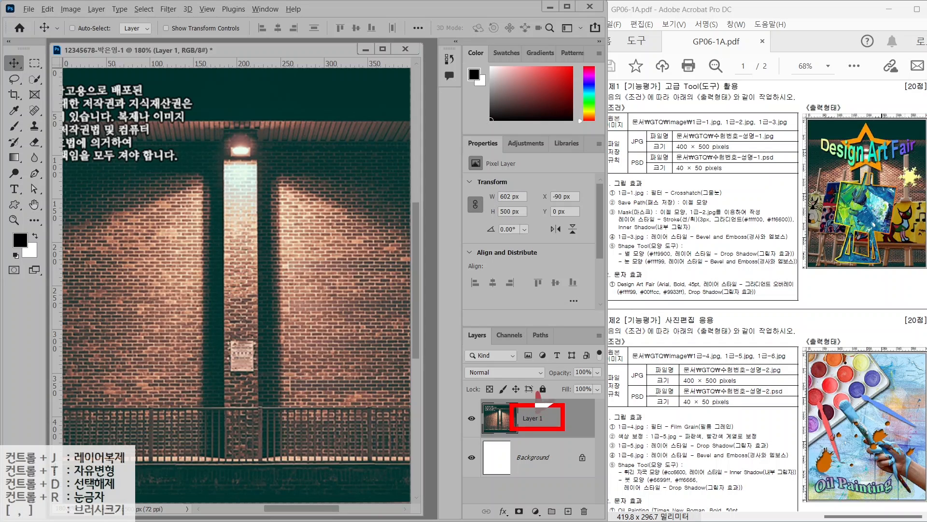
Rename the new photo layer to 1-1
double_click(531, 419)
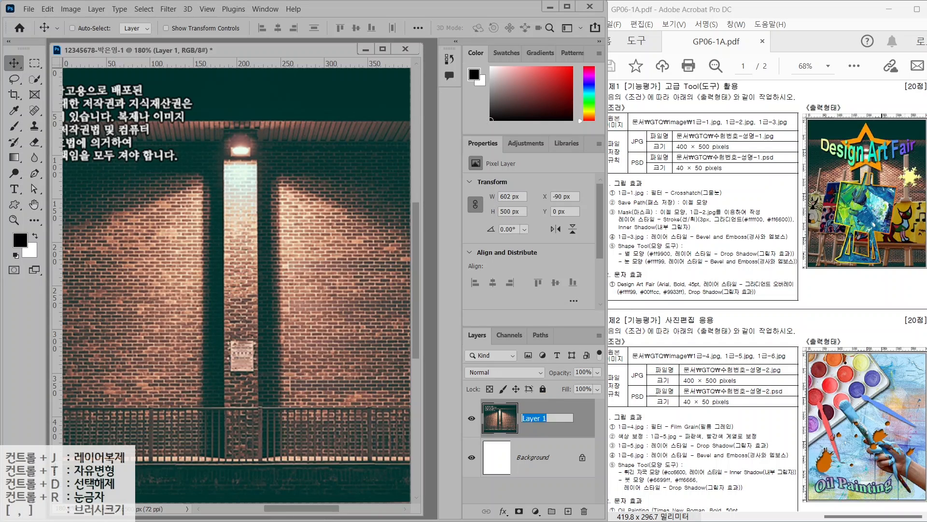
text(1-1)
key(Return)
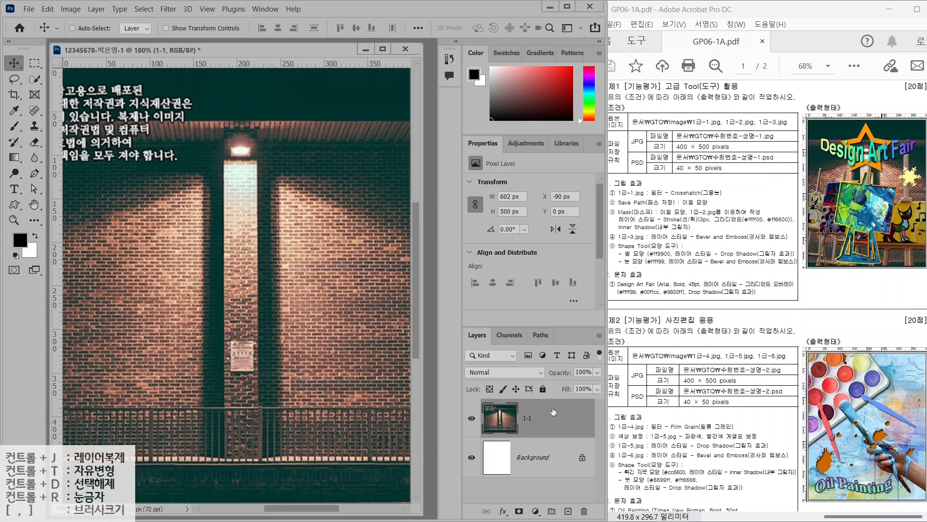
drag(666, 187, 712, 157)
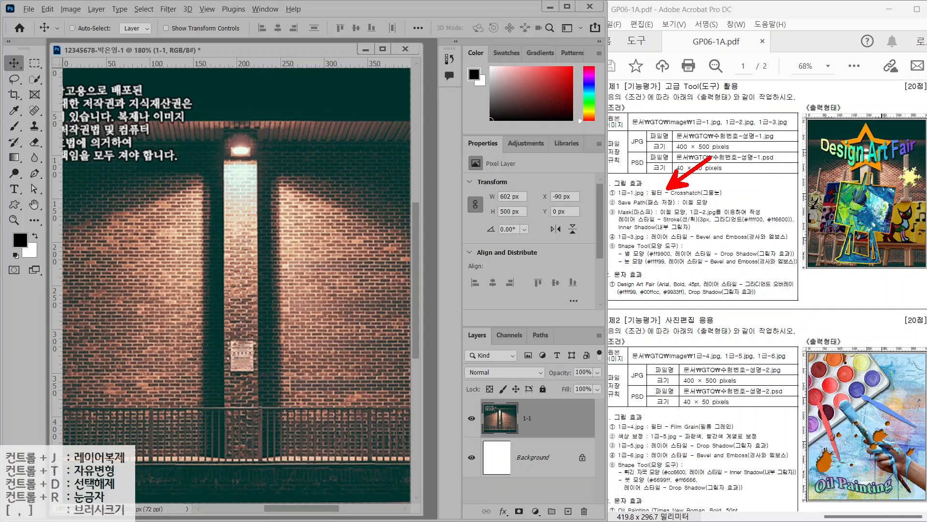
Apply the Brush Strokes > Crosshatch filter to the 1-1 photo layer from the Filter Gallery
click(169, 9)
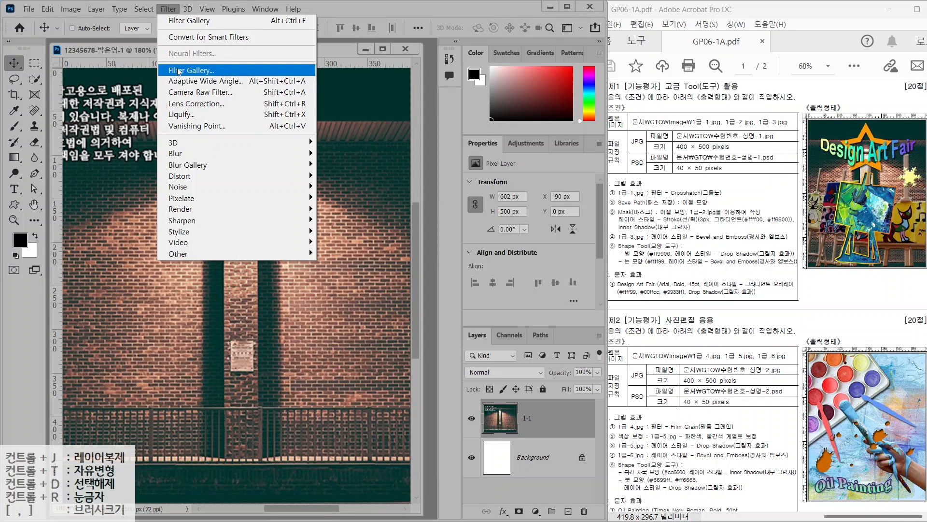
click(179, 70)
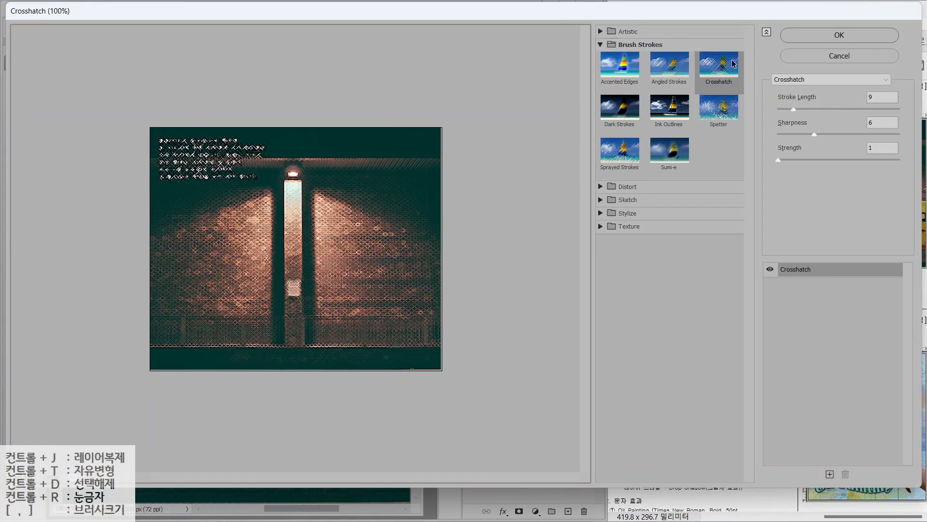
click(601, 34)
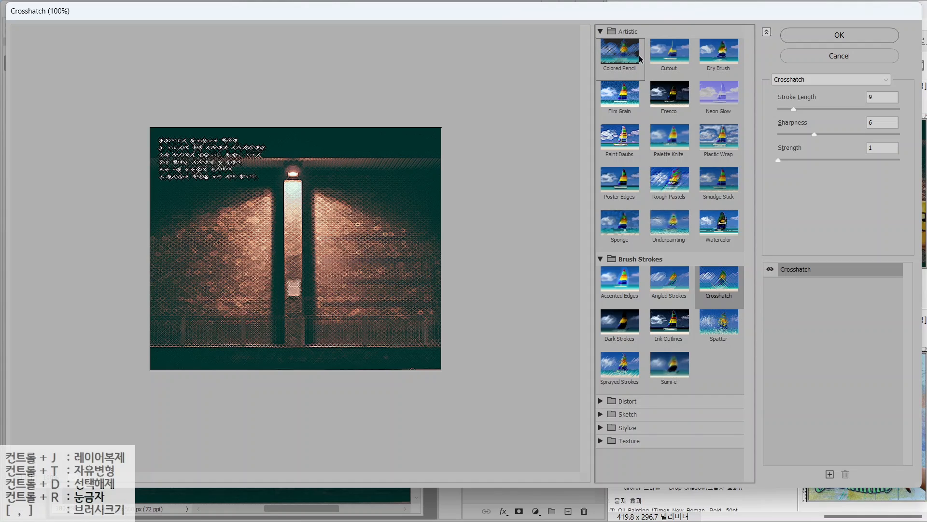
click(601, 32)
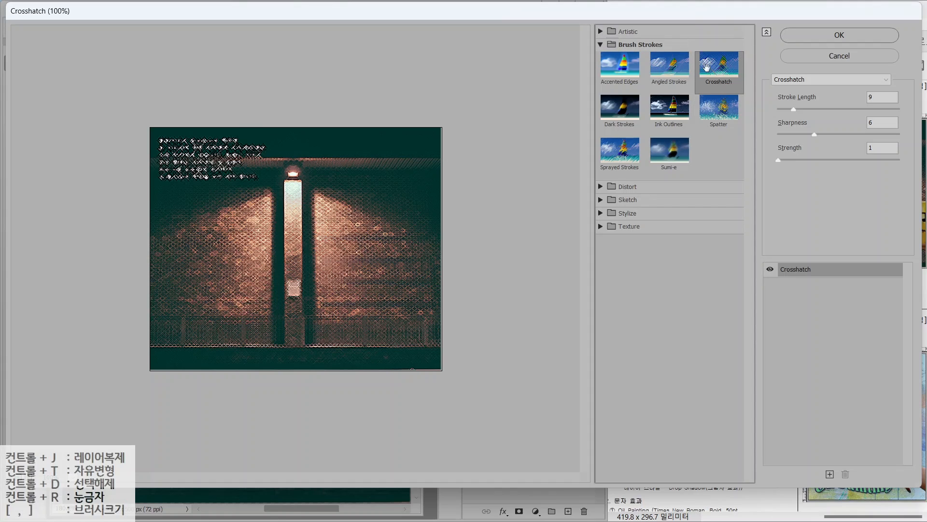
click(841, 35)
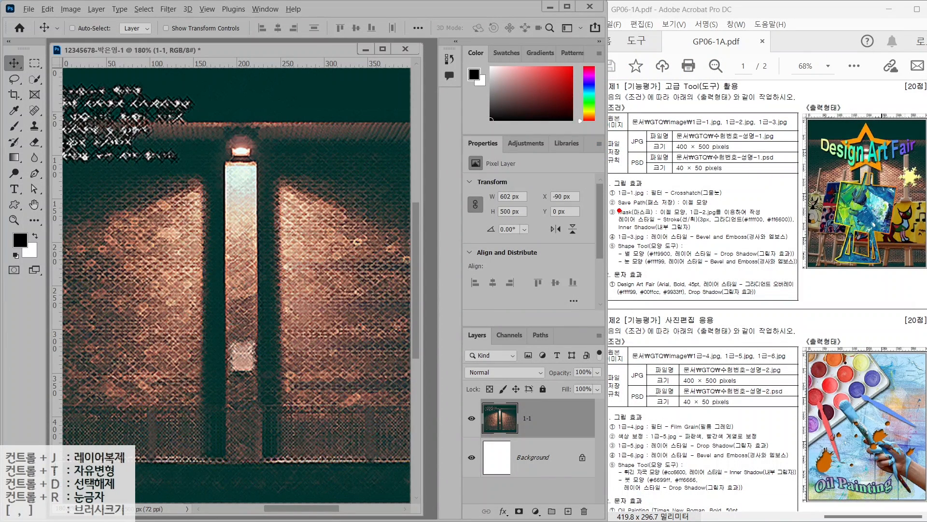
Mark up the task PDF's requirements, then hide the 1-1 photo layer
drag(619, 210, 724, 211)
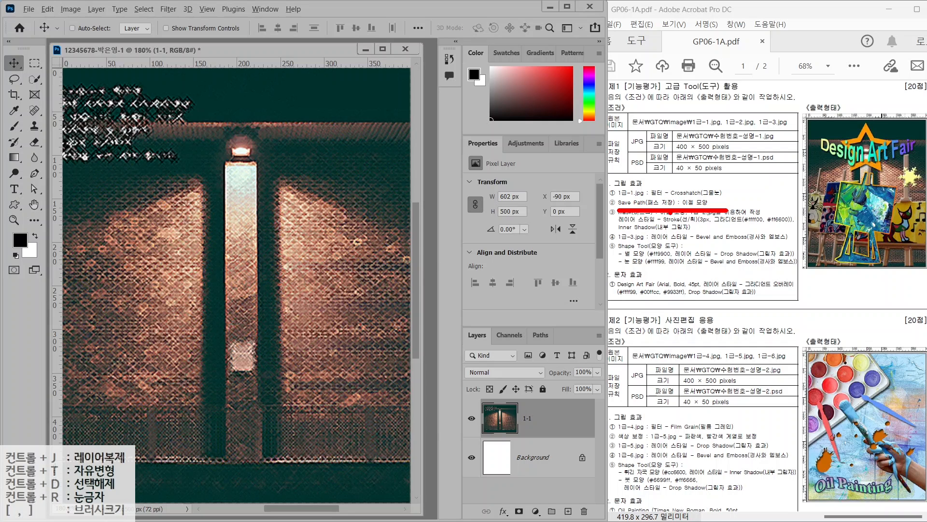
mouse_move(672, 213)
mouse_down()
mouse_move(650, 212)
mouse_move(668, 187)
mouse_move(680, 215)
mouse_up()
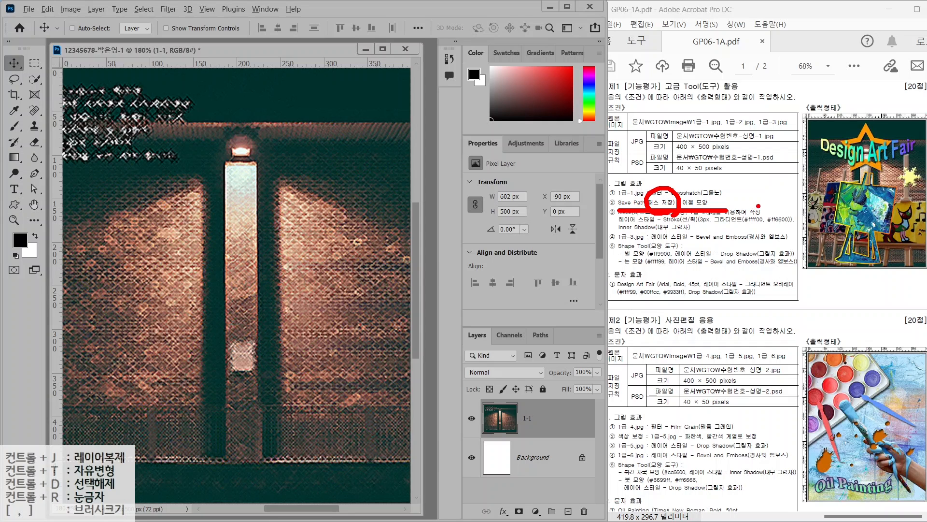
drag(821, 163, 902, 267)
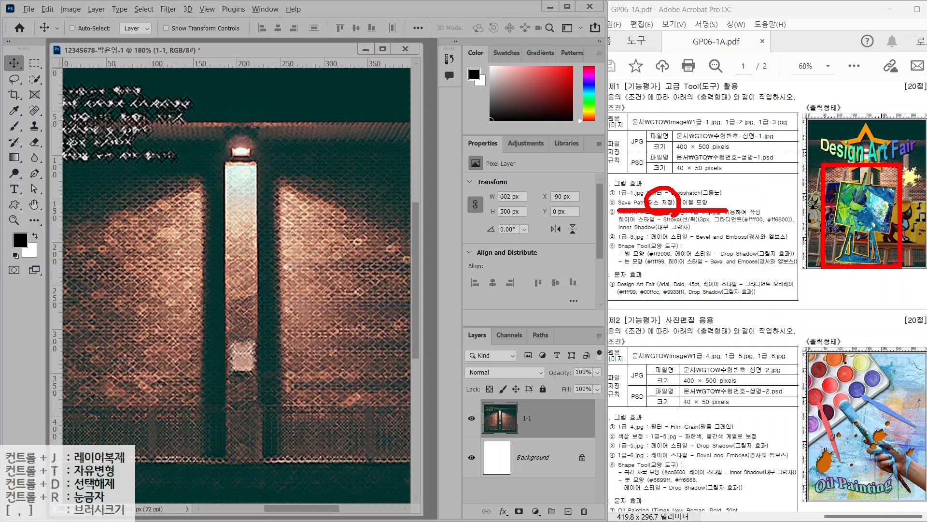
key(Escape)
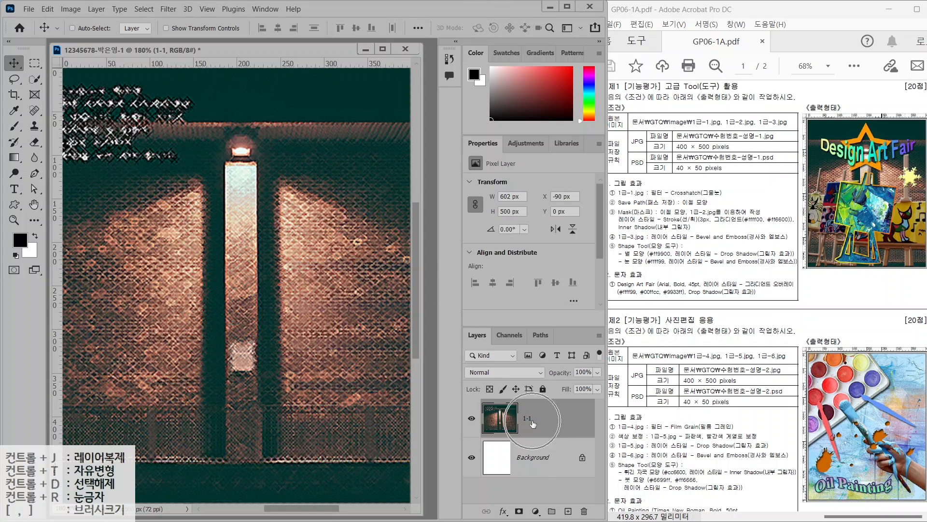
click(472, 419)
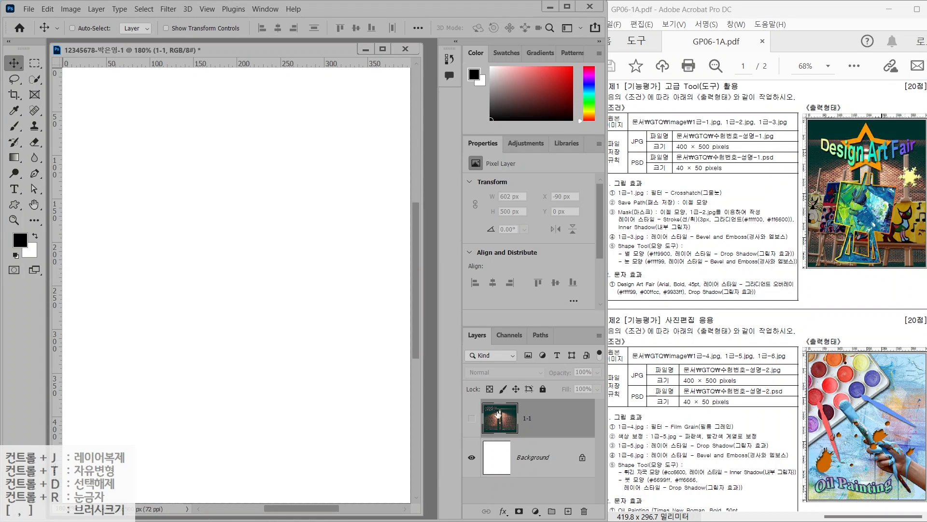
Select the Pen tool and set its drawing mode to Shape
click(35, 172)
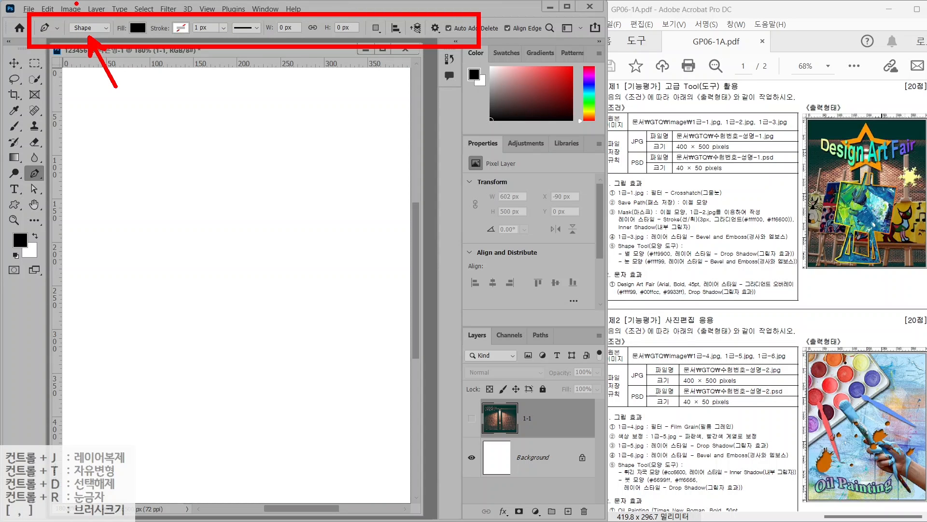
click(89, 27)
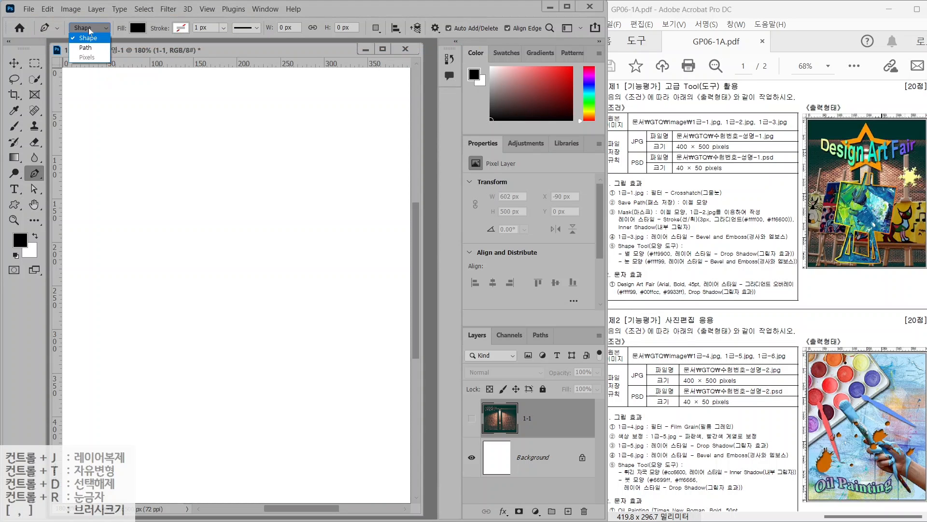
click(86, 48)
click(89, 28)
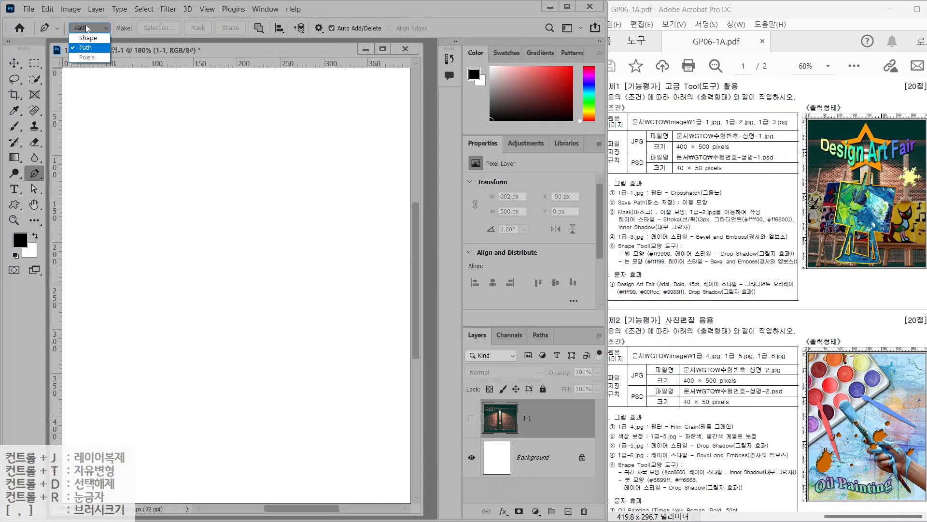
click(87, 39)
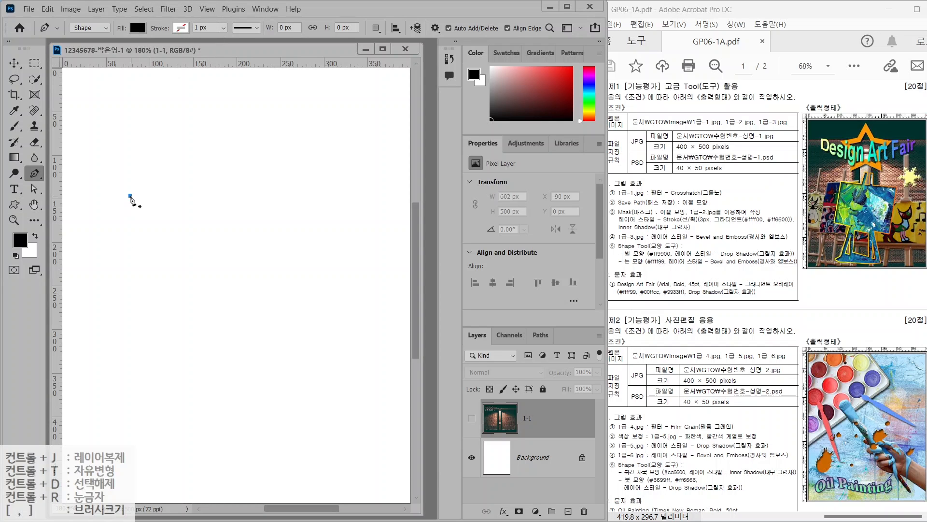
Draw a six-corner notched outline, closing it back on the first anchor
click(130, 196)
click(165, 161)
click(218, 204)
click(265, 153)
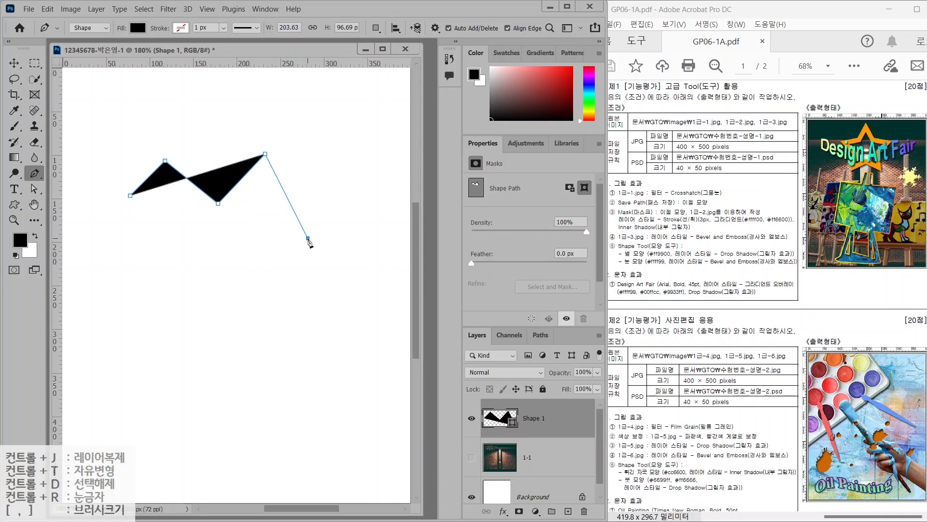
click(307, 238)
click(222, 284)
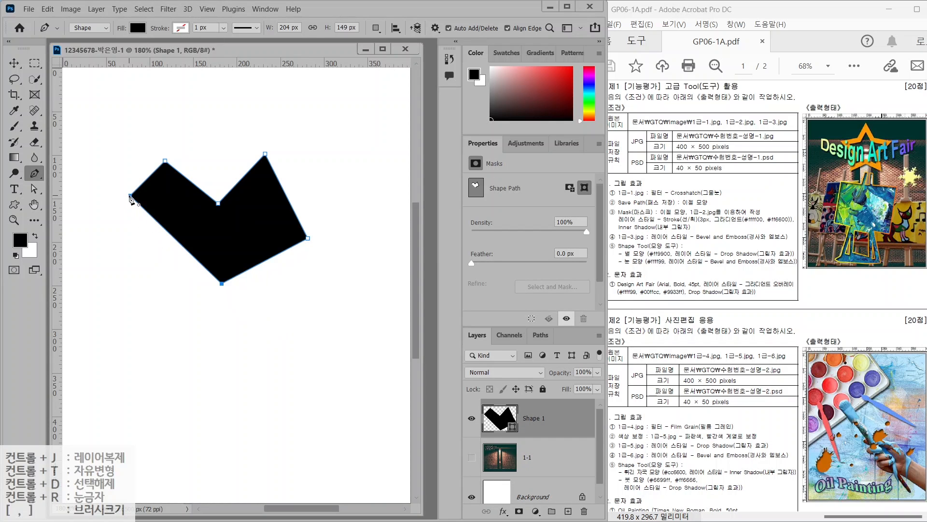
click(130, 196)
right_click(33, 177)
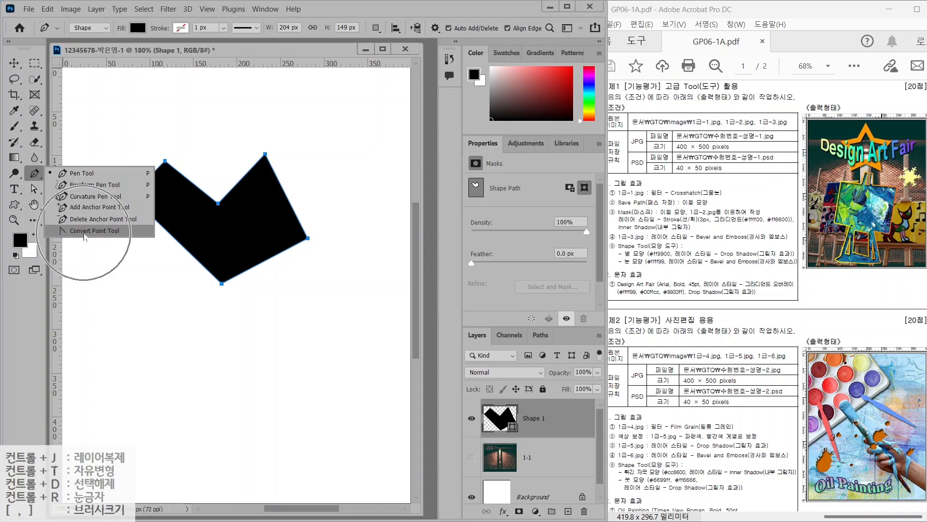
With the Convert Point Tool, curve the top-left, top-right and bottom corners
click(84, 235)
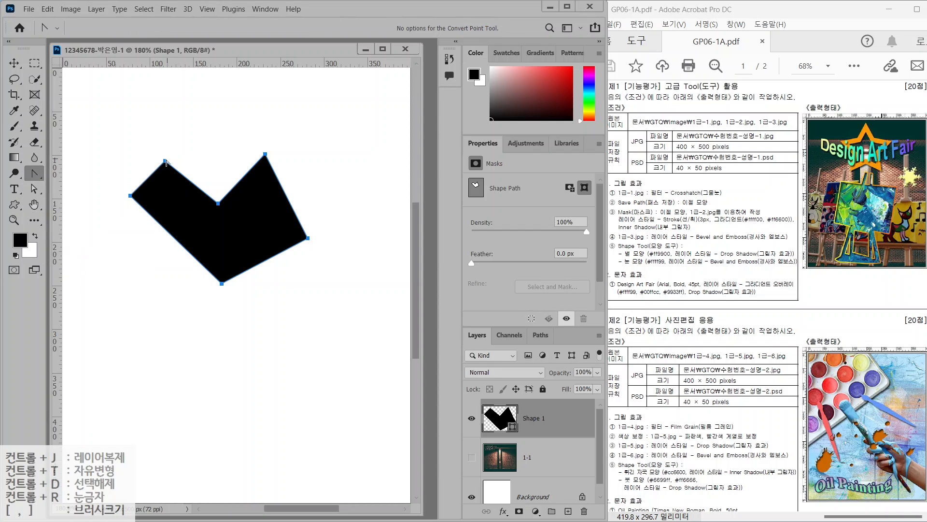
drag(166, 162, 189, 157)
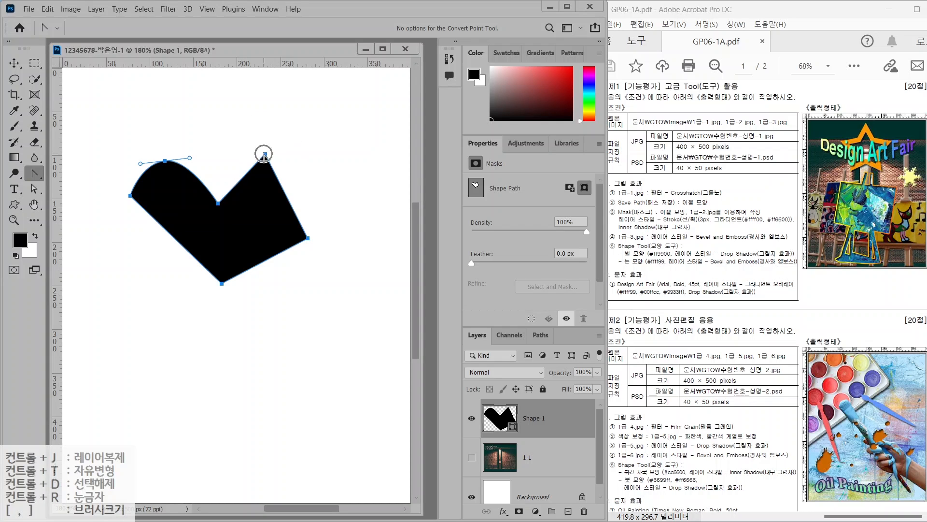
drag(265, 154, 300, 156)
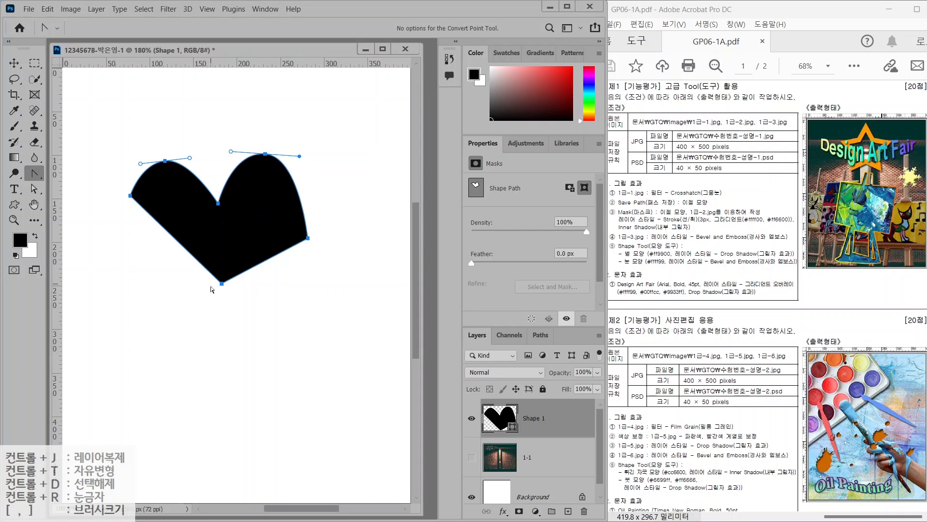
click(221, 284)
drag(222, 284, 152, 287)
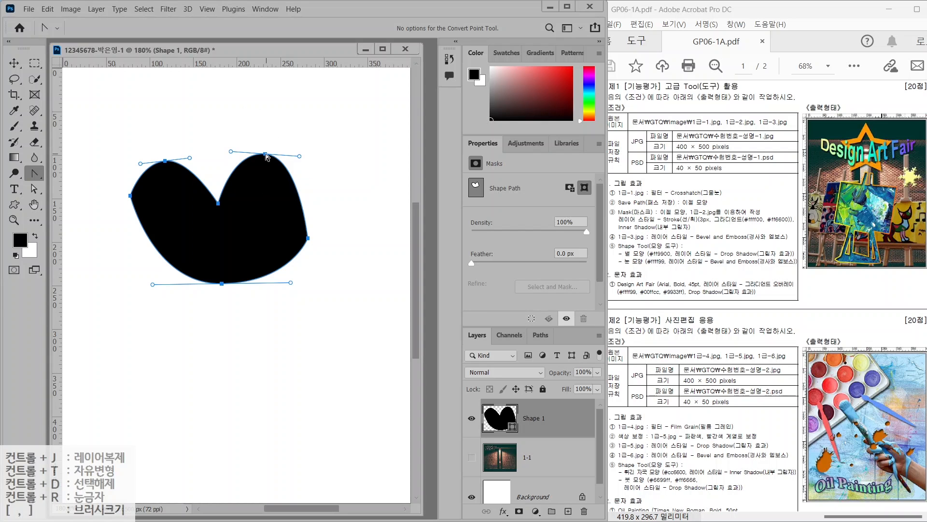
Turn the top, top-left and bottom points back into sharp corners
click(266, 155)
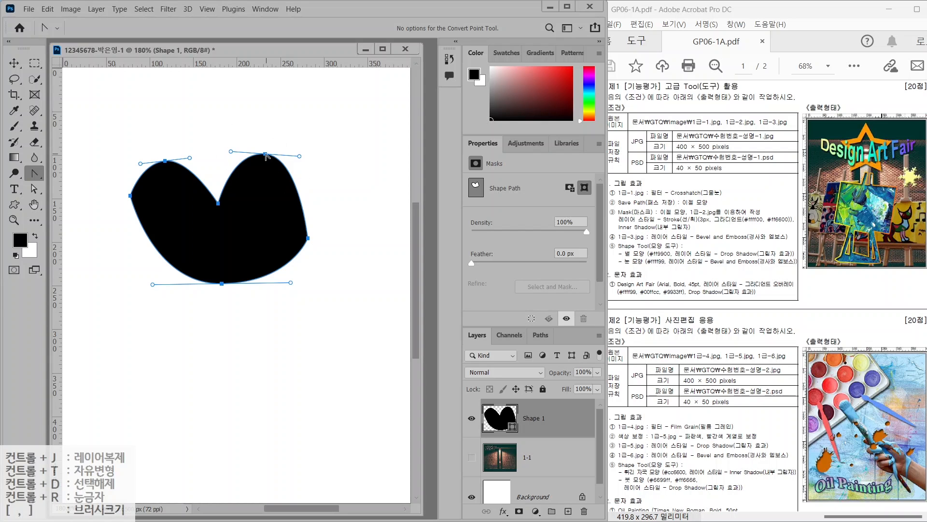
click(166, 161)
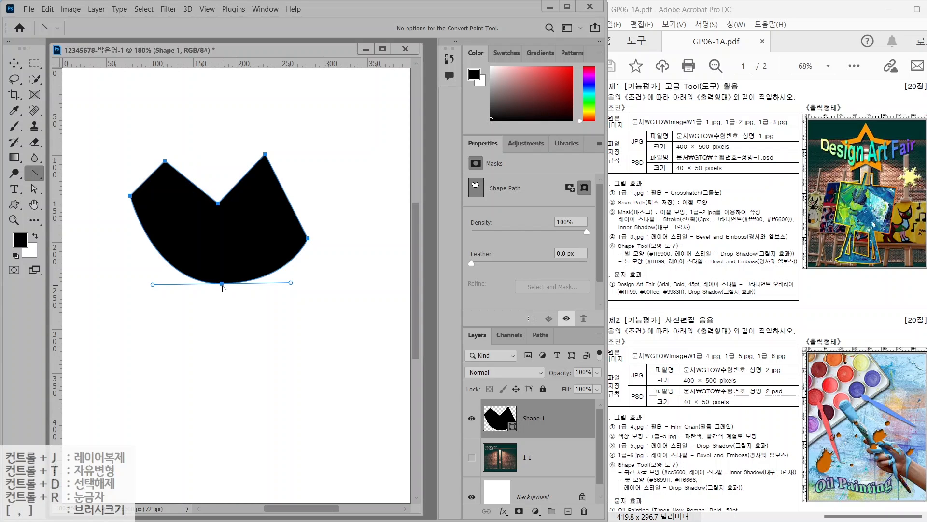
click(221, 284)
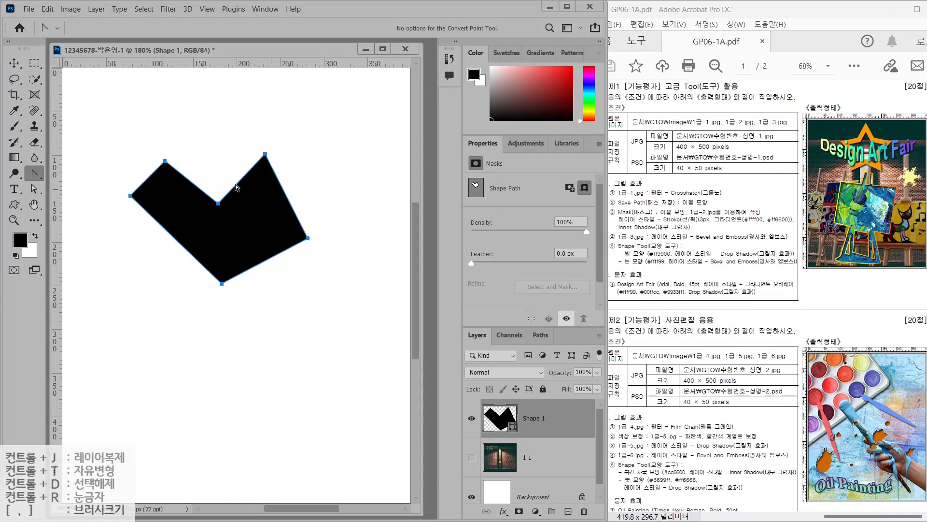
click(34, 190)
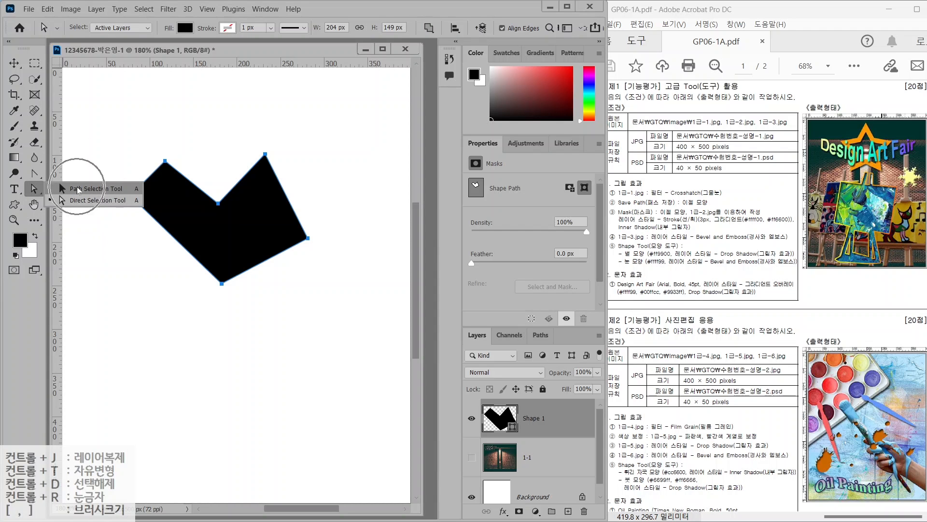
Move the whole shape path into position with the Path Selection Tool
click(80, 201)
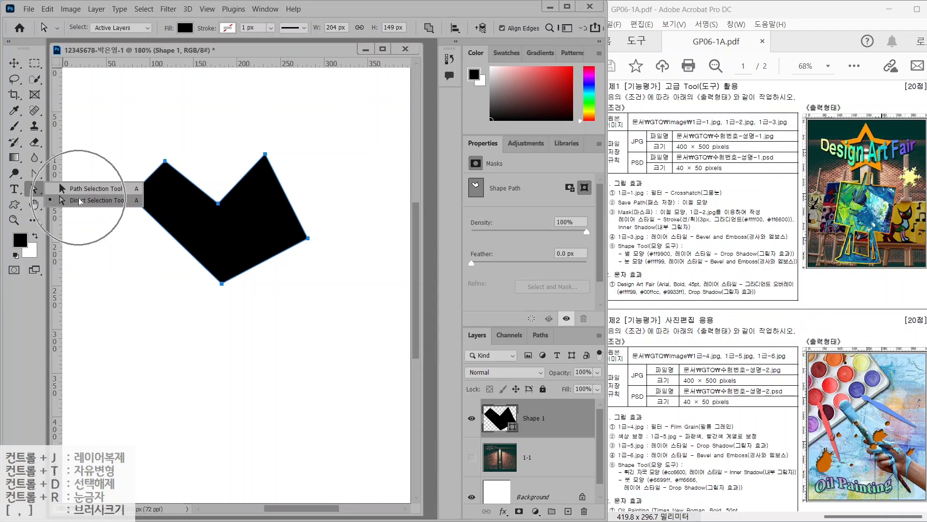
click(80, 190)
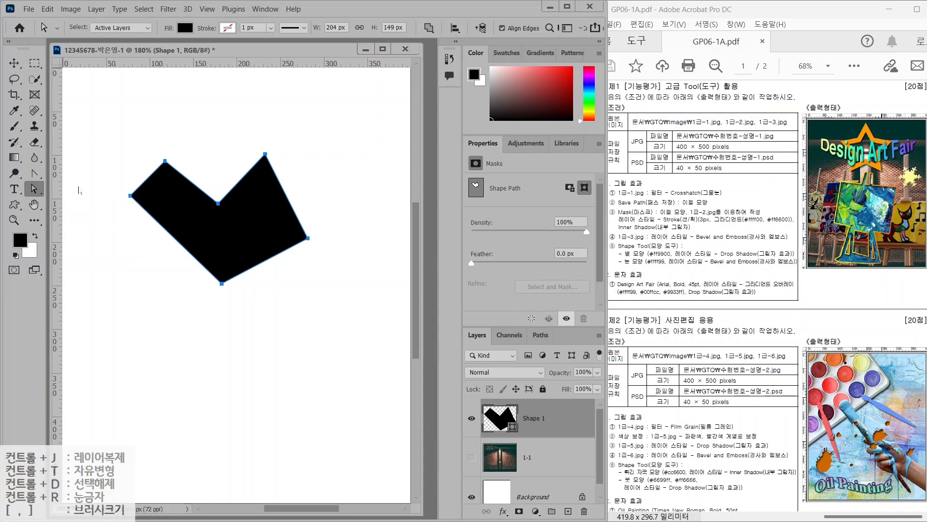
drag(232, 230, 296, 168)
drag(290, 181, 264, 245)
drag(261, 245, 232, 251)
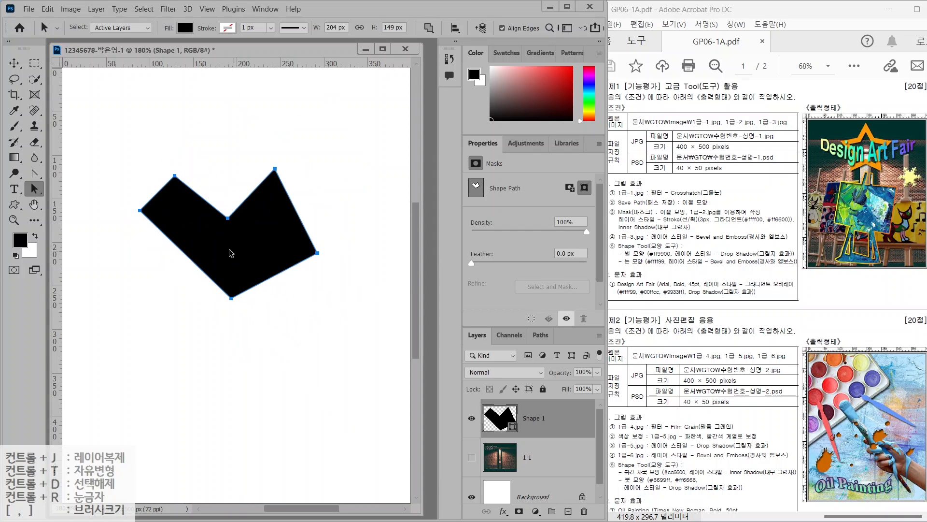
Drag the top-left, bottom and left anchors outward to make the outline about 208 × 183 px
right_click(35, 190)
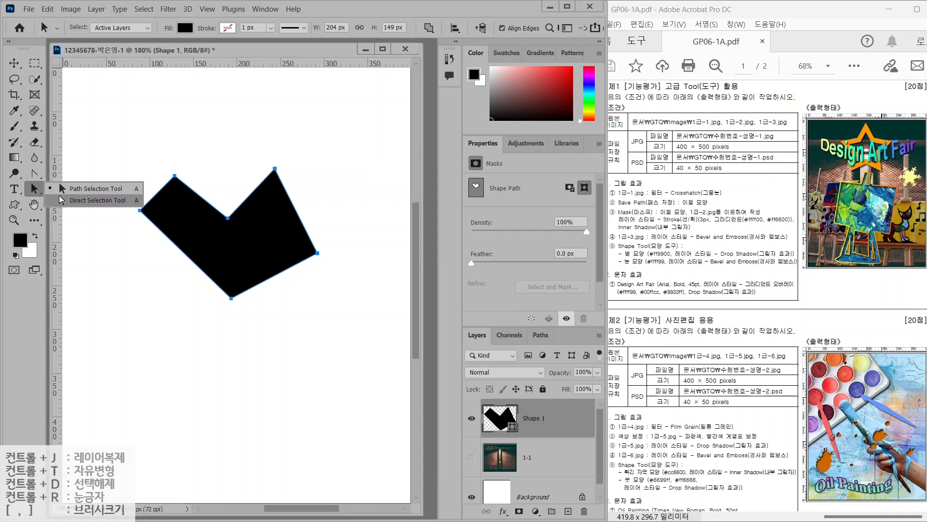
click(80, 200)
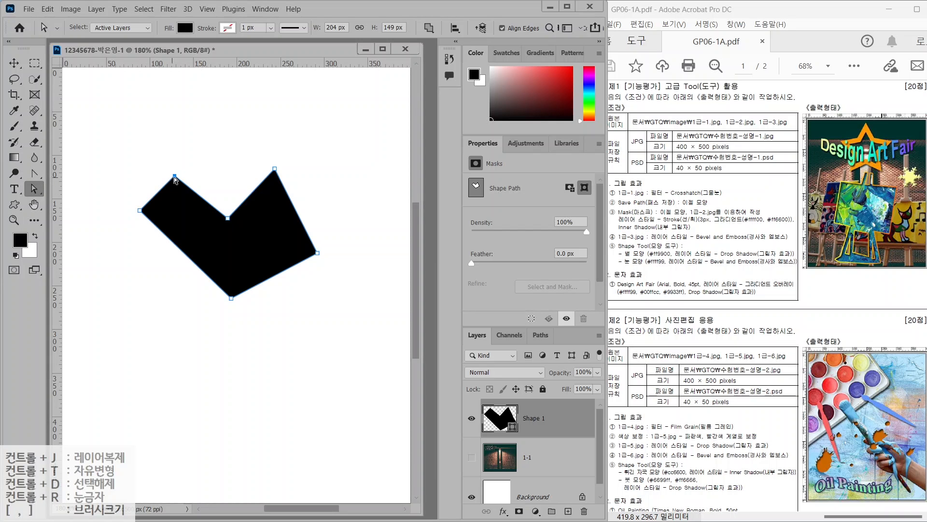
drag(175, 177, 150, 153)
drag(150, 152, 182, 177)
drag(231, 298, 213, 328)
drag(140, 211, 137, 242)
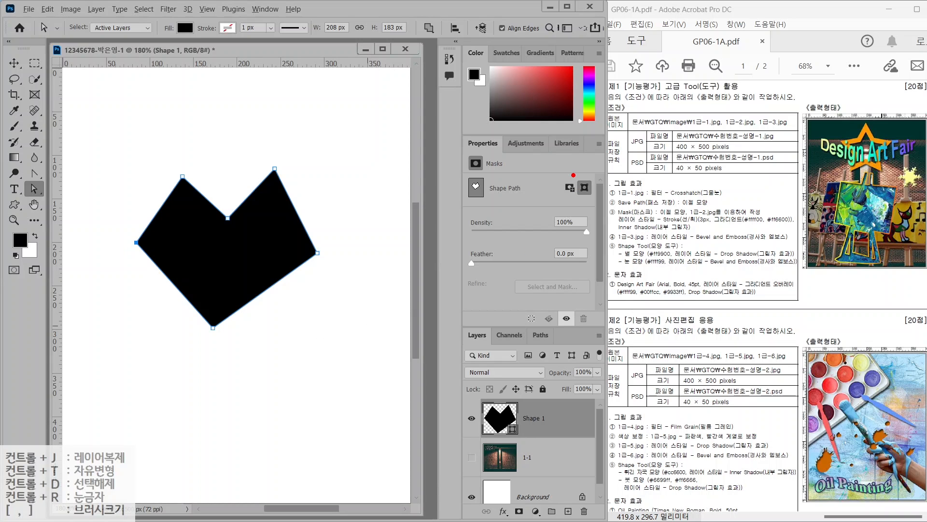
mouse_move(839, 182)
mouse_down()
mouse_move(833, 224)
mouse_move(892, 231)
mouse_move(899, 197)
mouse_move(899, 186)
mouse_move(841, 182)
mouse_move(865, 175)
mouse_move(835, 225)
mouse_move(825, 261)
mouse_up()
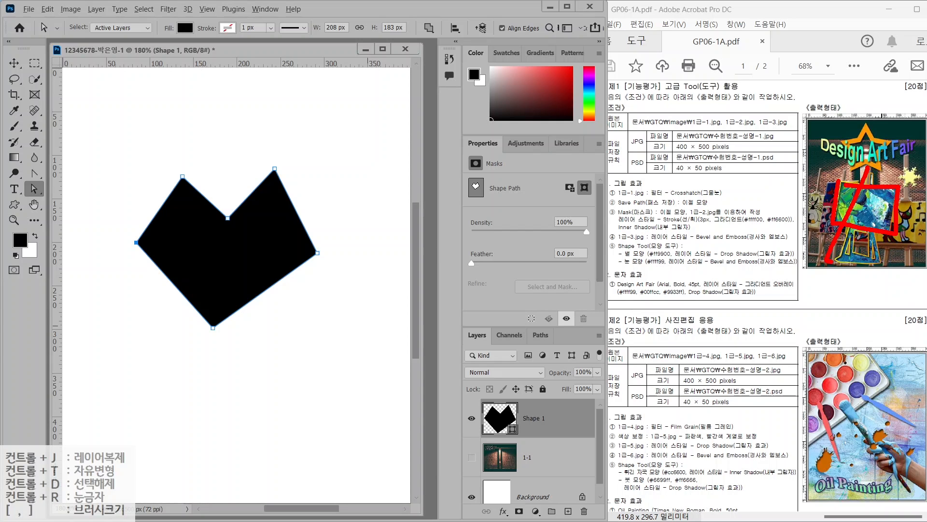
drag(878, 162, 875, 269)
key(Escape)
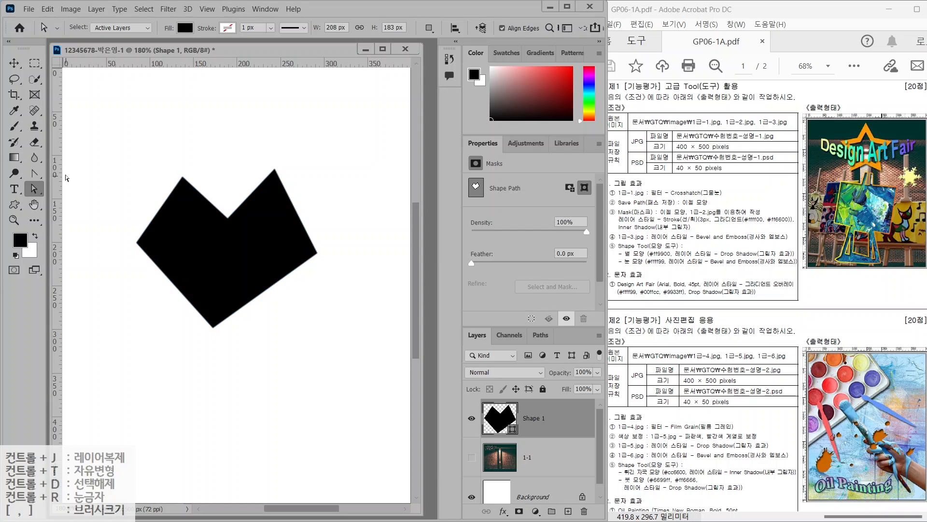
Select the Pen tool and look over its options bar settings
click(33, 173)
click(71, 174)
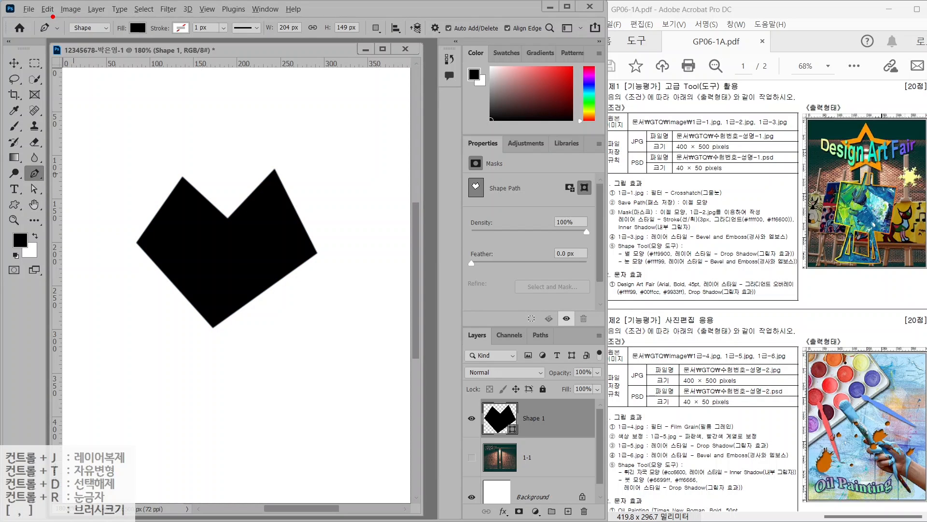
mouse_move(14, 9)
mouse_down()
mouse_move(330, 62)
mouse_move(492, 62)
mouse_up()
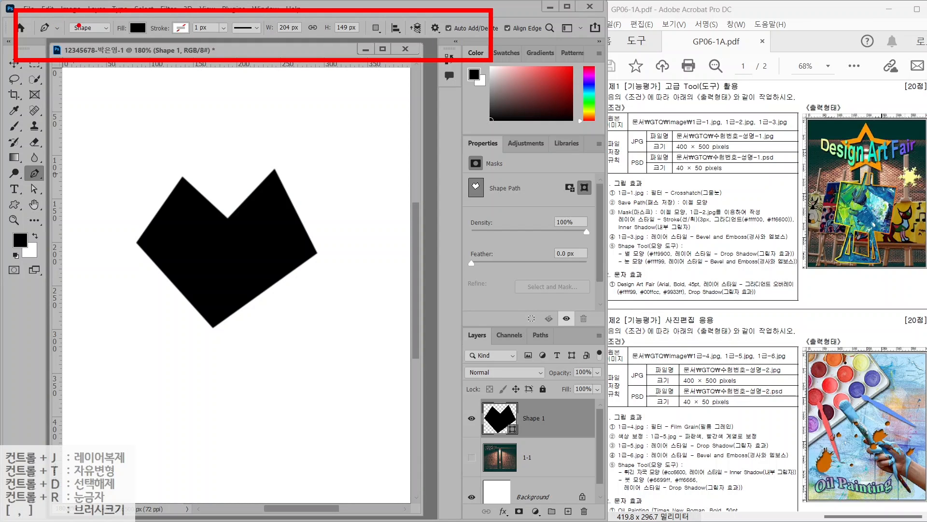
mouse_move(93, 37)
mouse_down()
mouse_move(79, 20)
mouse_move(98, 30)
mouse_move(89, 35)
mouse_move(111, 85)
mouse_up()
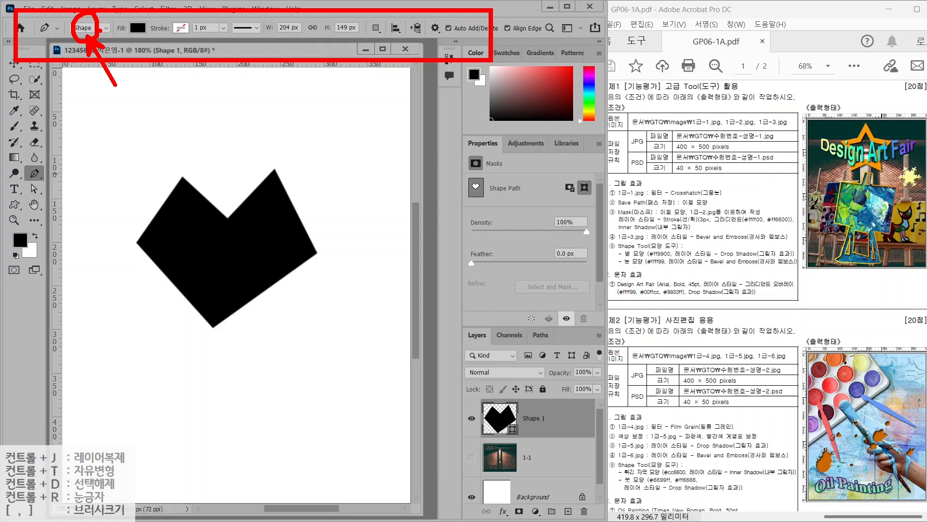
mouse_move(151, 40)
mouse_down()
mouse_move(123, 27)
mouse_move(149, 33)
mouse_move(166, 80)
mouse_up()
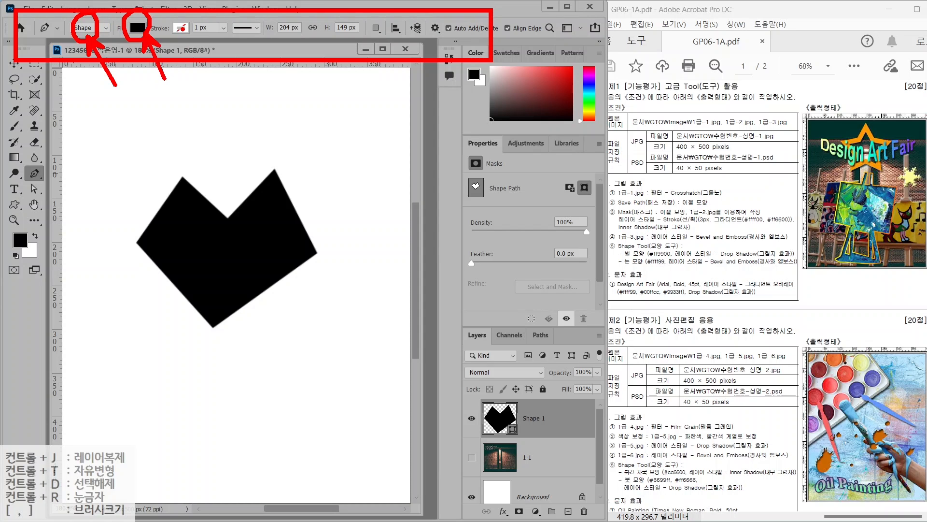
drag(198, 19, 174, 42)
mouse_move(386, 37)
mouse_down()
mouse_move(363, 34)
mouse_move(377, 14)
mouse_move(391, 21)
mouse_move(391, 39)
mouse_move(377, 47)
mouse_move(418, 94)
mouse_up()
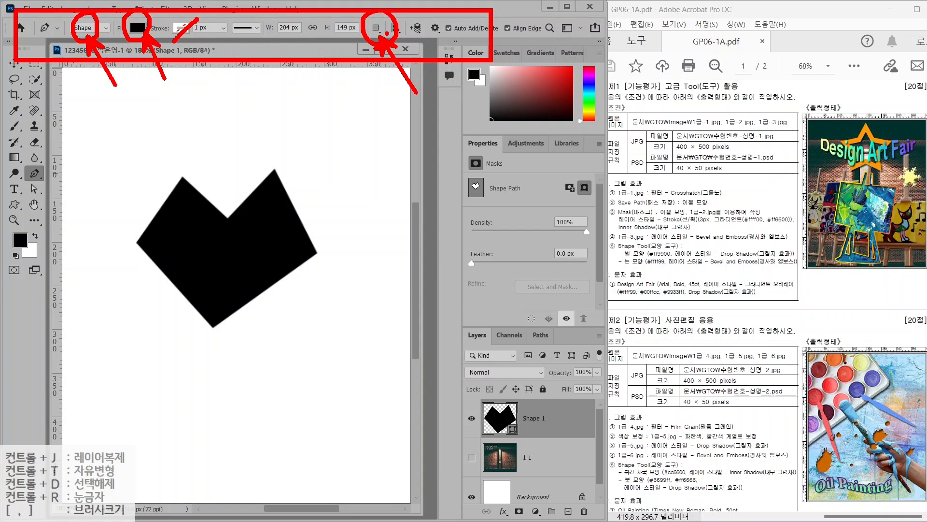
key(Escape)
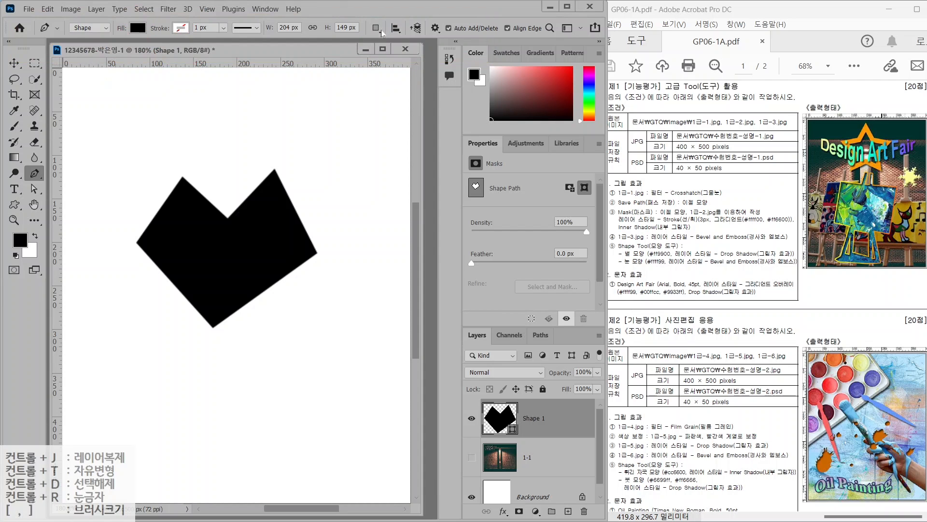
Set the Pen's Path Operations to Combine Shapes
click(377, 29)
key(ctrl)
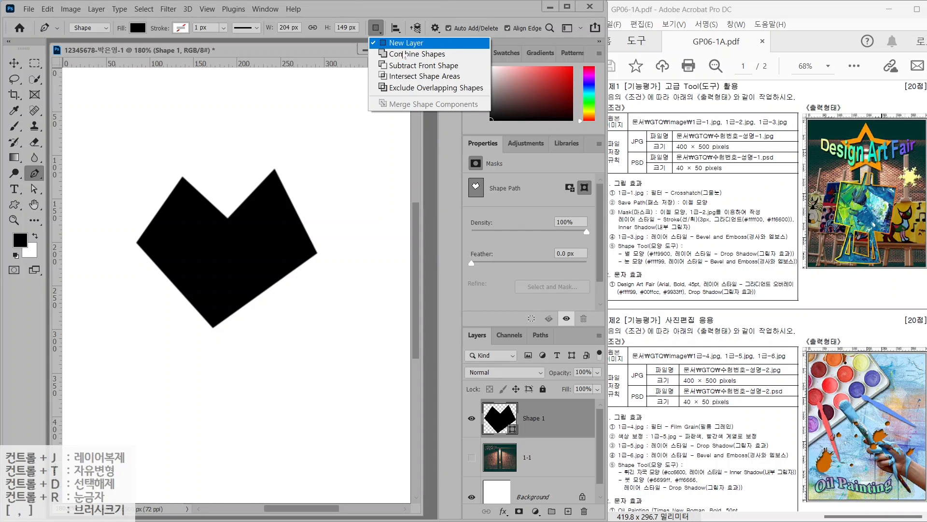
key(ctrl)
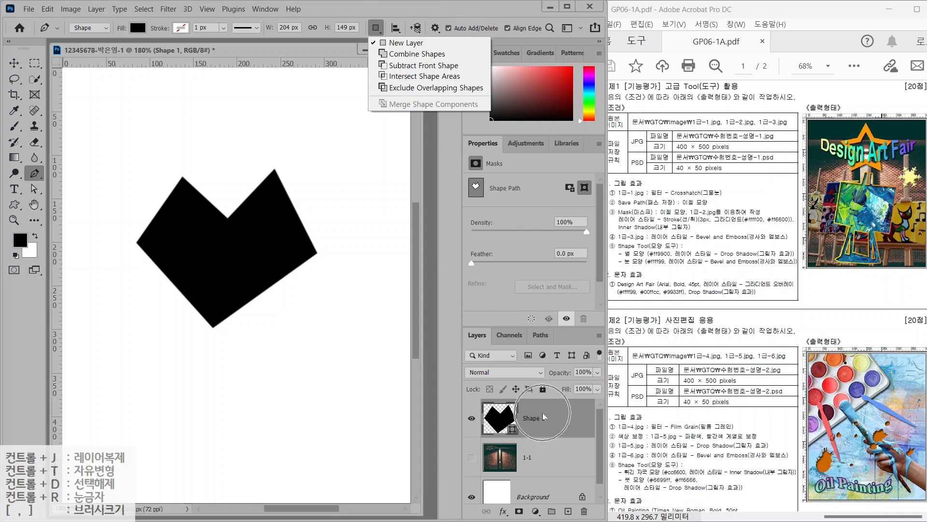
key(ctrl)
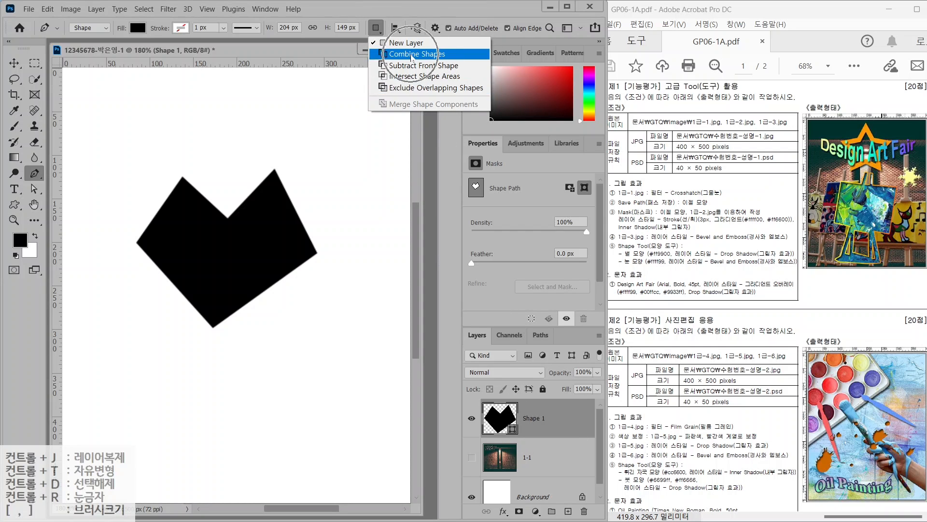
key(ctrl)
key(ctrl)
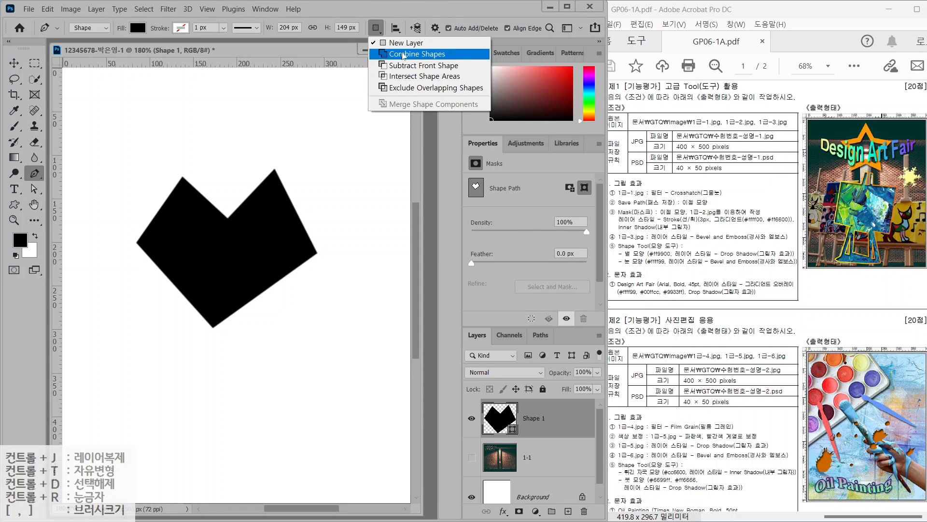
click(404, 55)
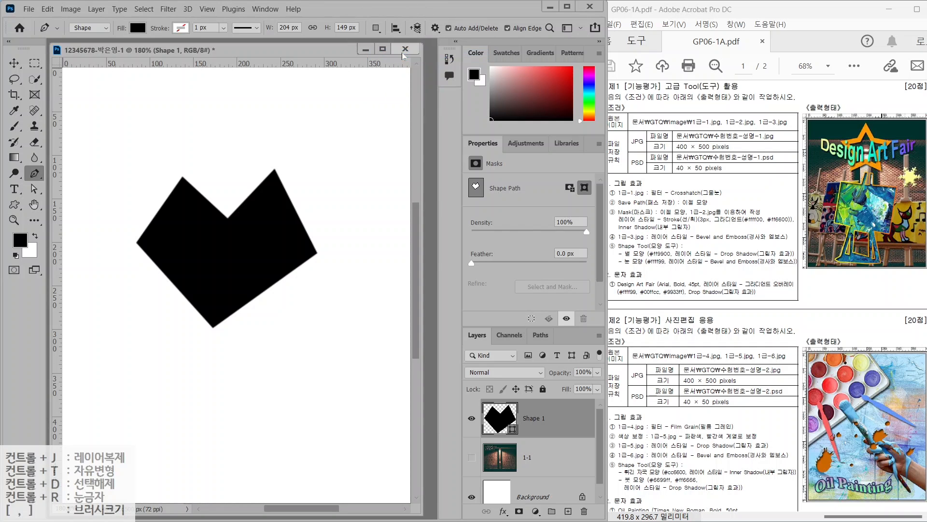
click(376, 28)
click(398, 54)
click(376, 27)
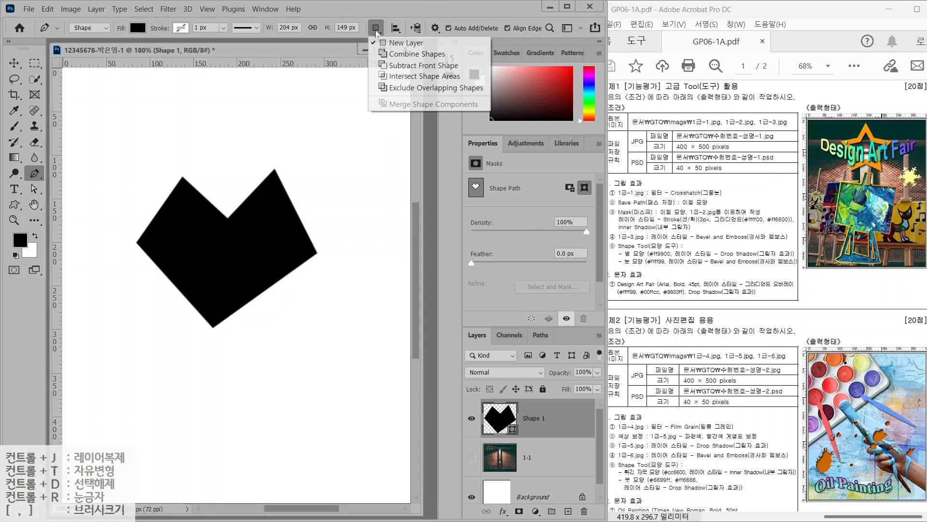
click(398, 54)
Reselect the Shape 1 layer and reapply Combine Shapes so new paths merge into it
click(536, 457)
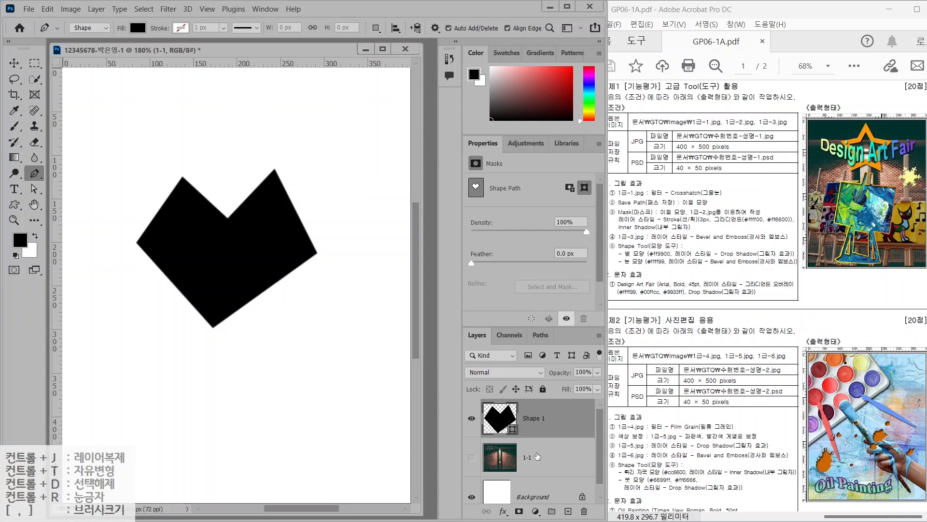
click(544, 423)
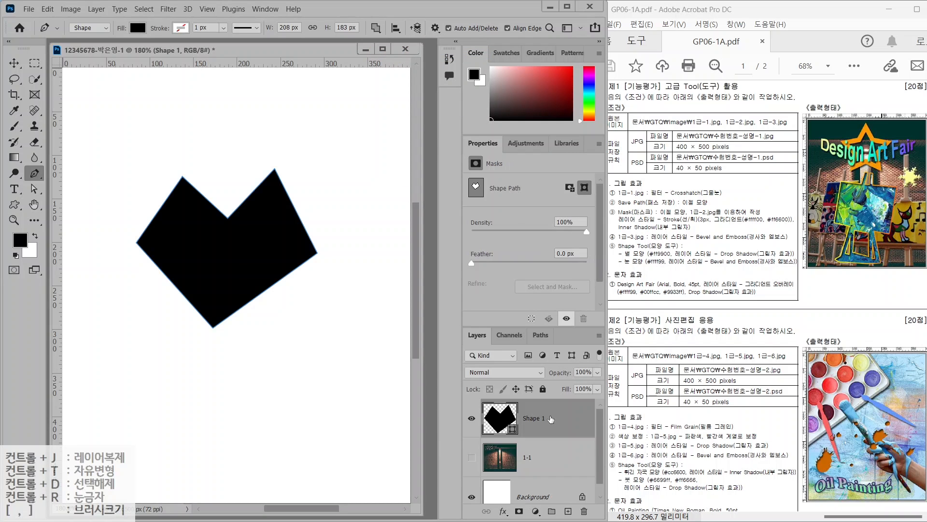
click(376, 27)
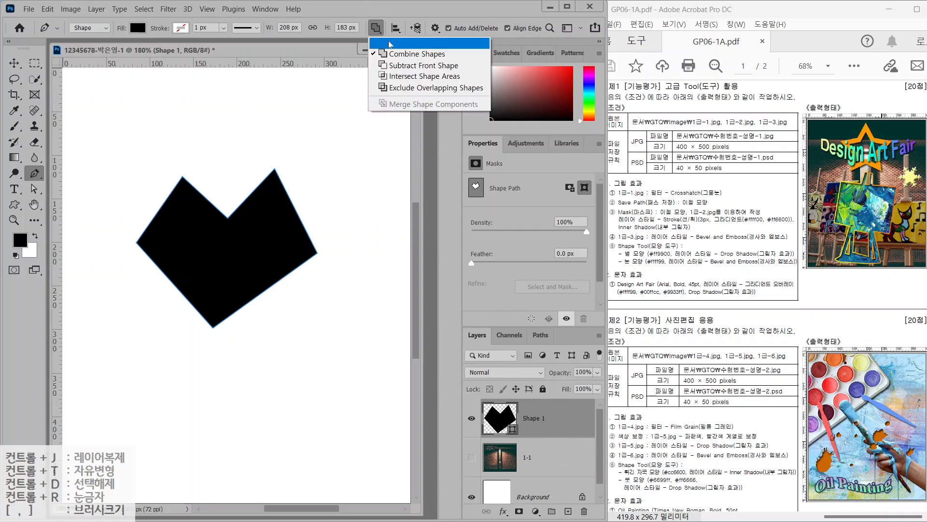
click(394, 59)
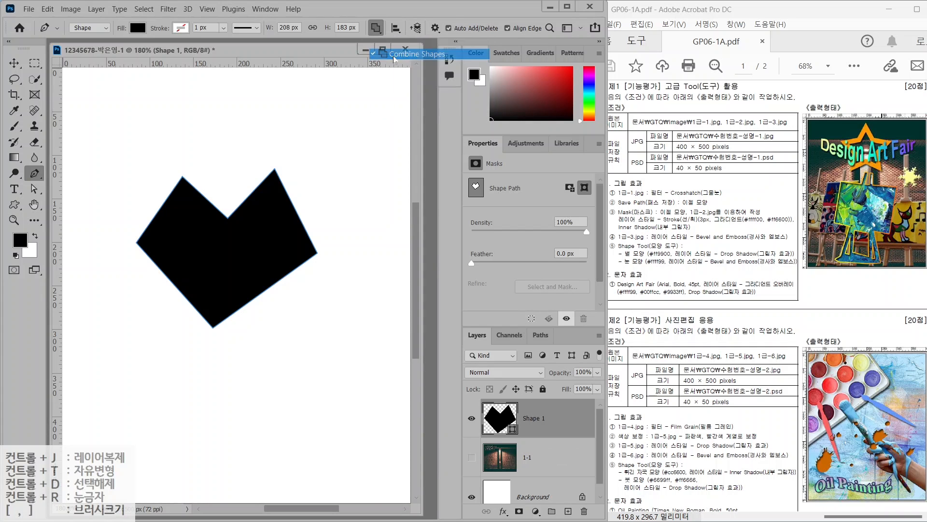
Draw the left leg strip slanting down from under the shape
mouse_move(182, 261)
mouse_down()
mouse_move(134, 403)
mouse_move(163, 426)
mouse_move(214, 286)
mouse_move(169, 268)
mouse_up()
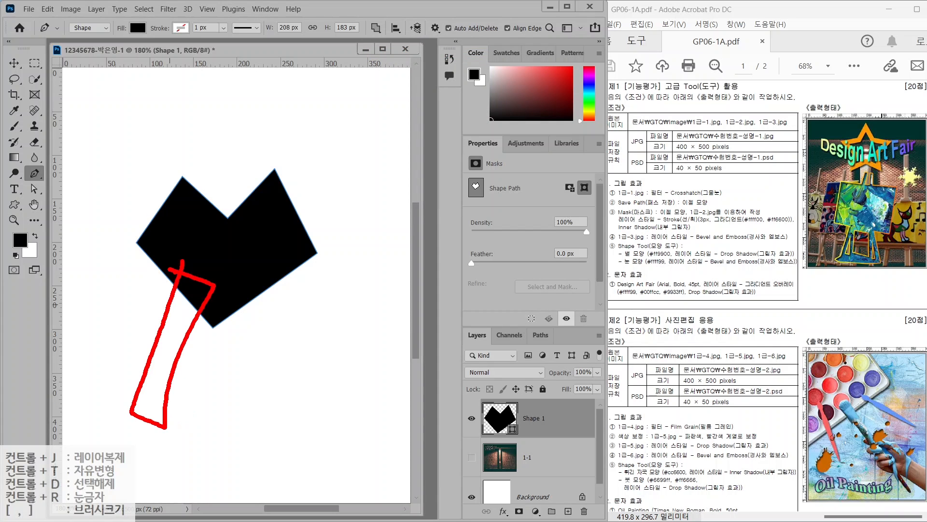
key(Escape)
click(184, 265)
click(127, 427)
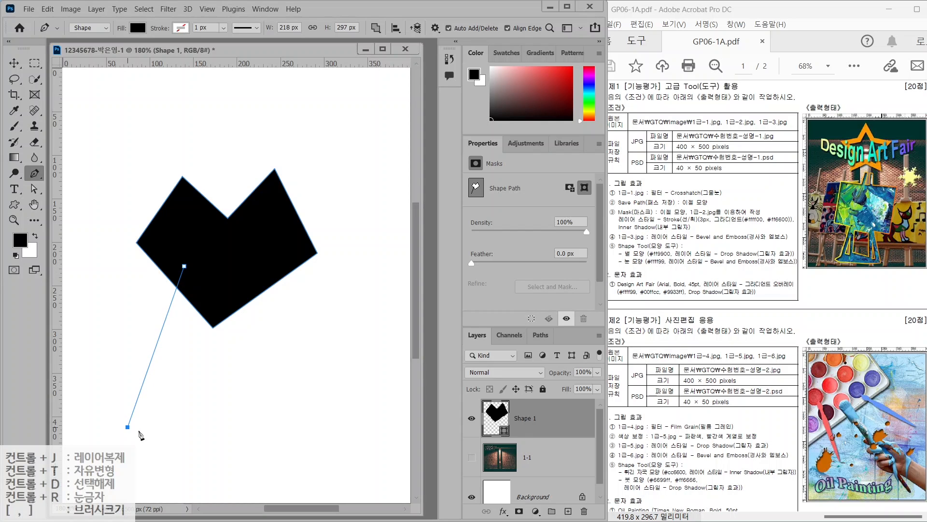
click(153, 436)
click(203, 285)
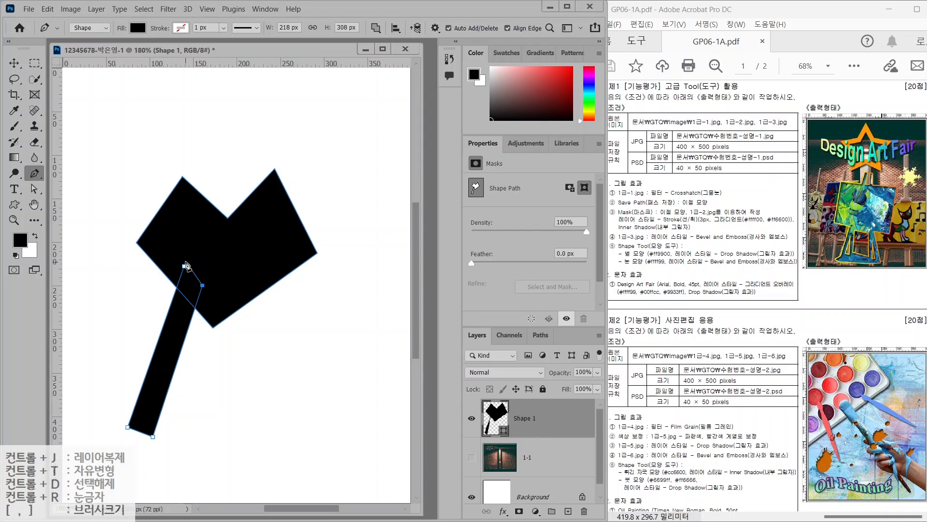
click(184, 266)
click(174, 370)
Draw the right leg strip and merge all components into one 223 × 313 px easel
click(248, 272)
click(298, 440)
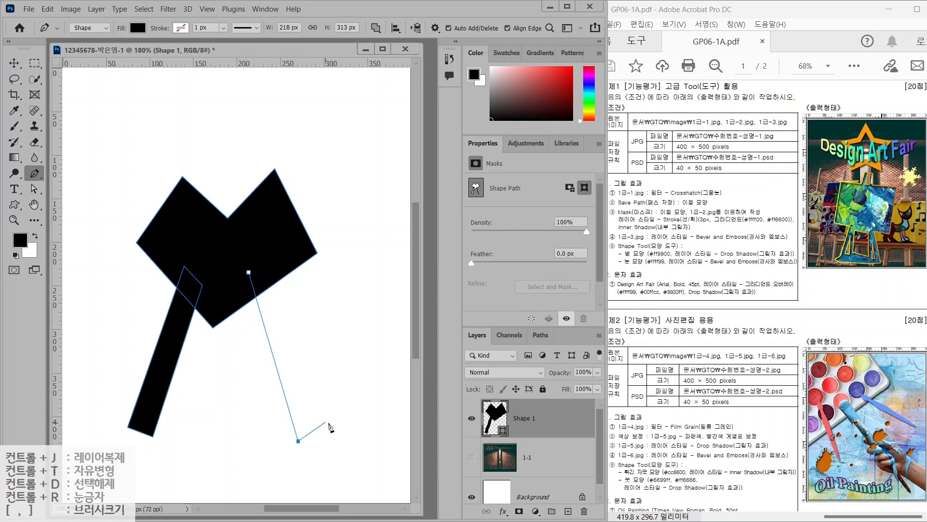
click(322, 423)
click(270, 261)
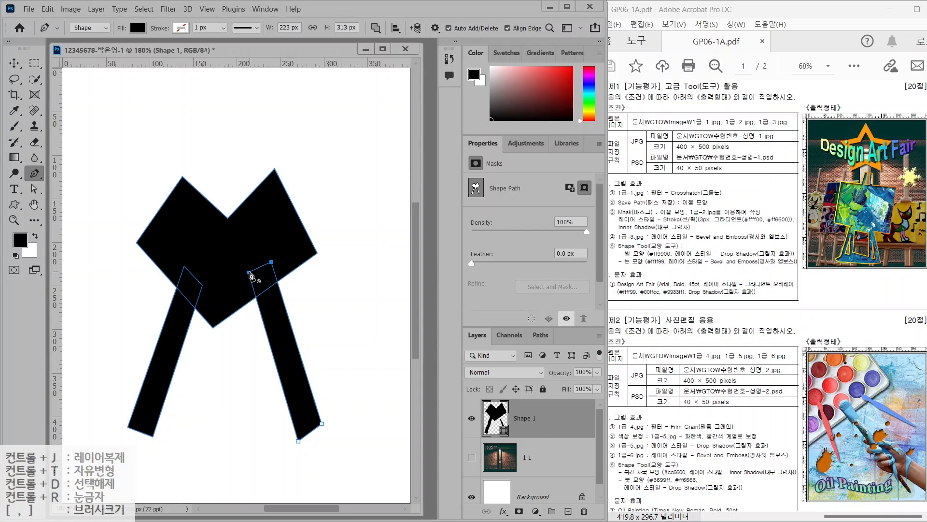
click(248, 273)
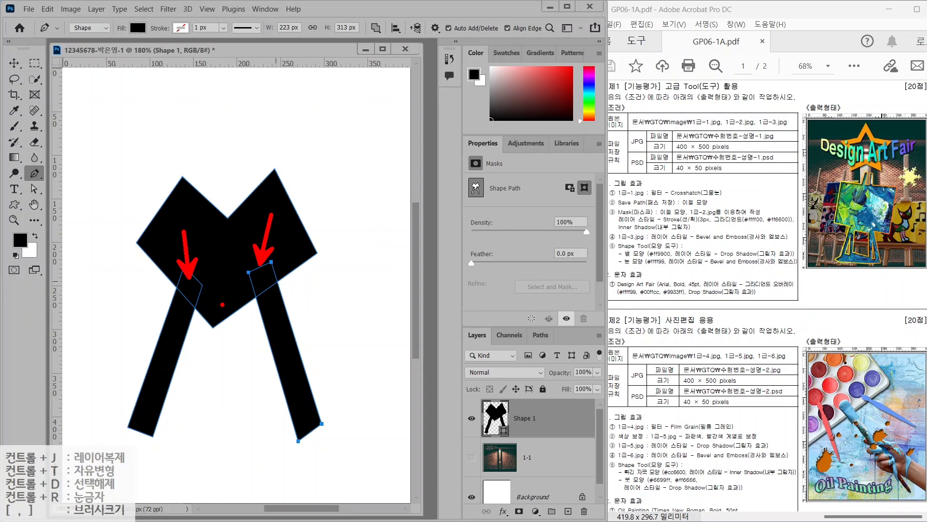
click(376, 27)
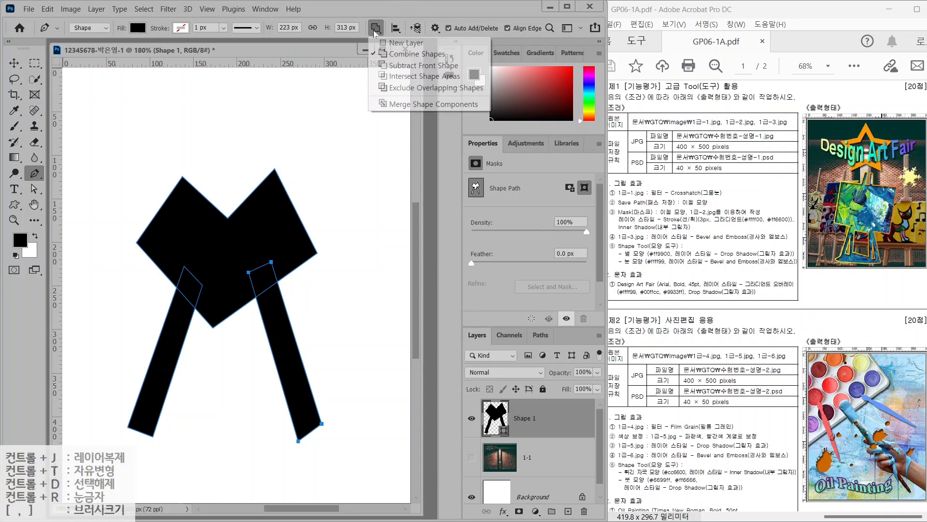
click(397, 105)
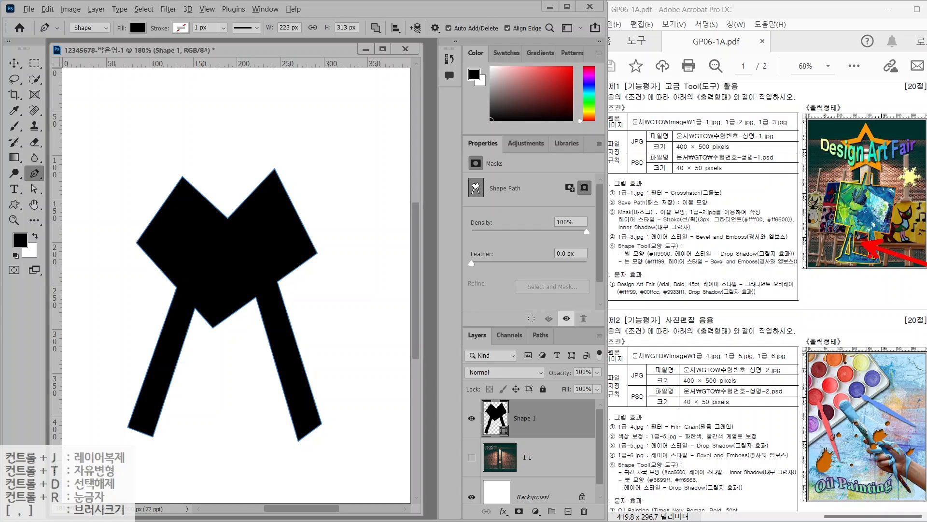
Switch to Subtract Front Shape and draw a four-corner rectangular hole in the easel's center
click(376, 28)
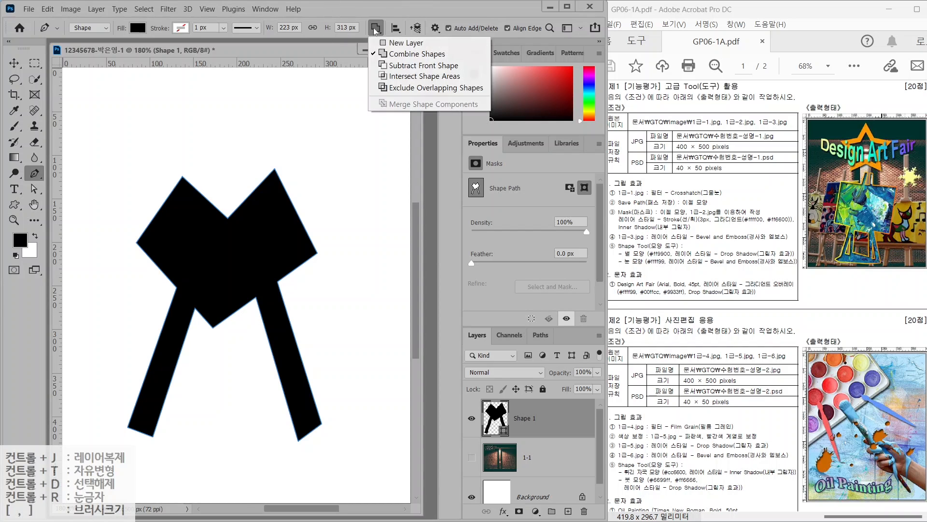
click(395, 66)
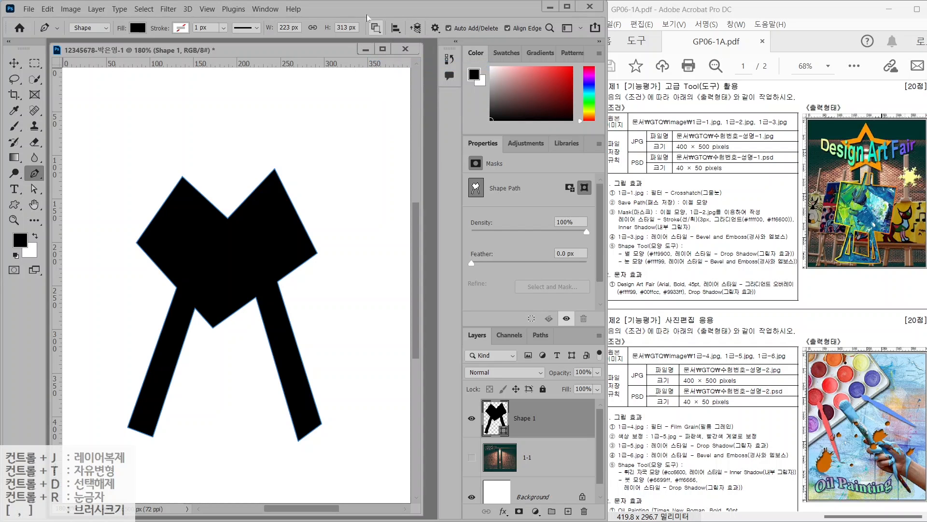
click(190, 240)
click(260, 242)
click(255, 274)
click(192, 274)
click(191, 241)
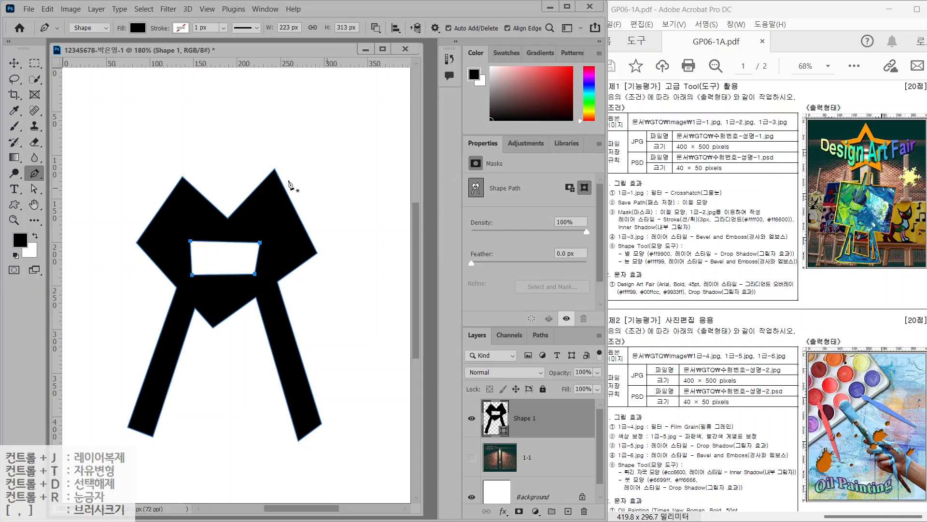
click(14, 205)
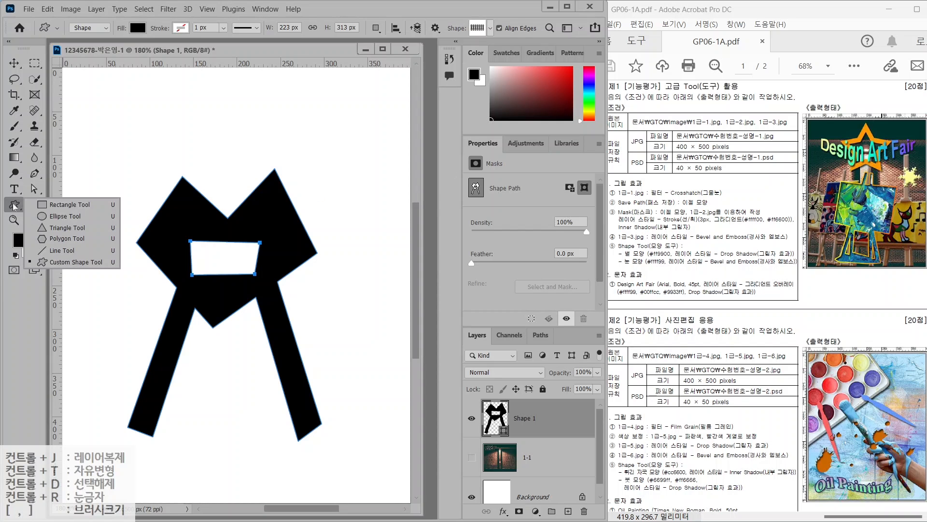
Add two combined ellipses over the easel's peaks, commit, then delete the Shape 1 layer
click(54, 216)
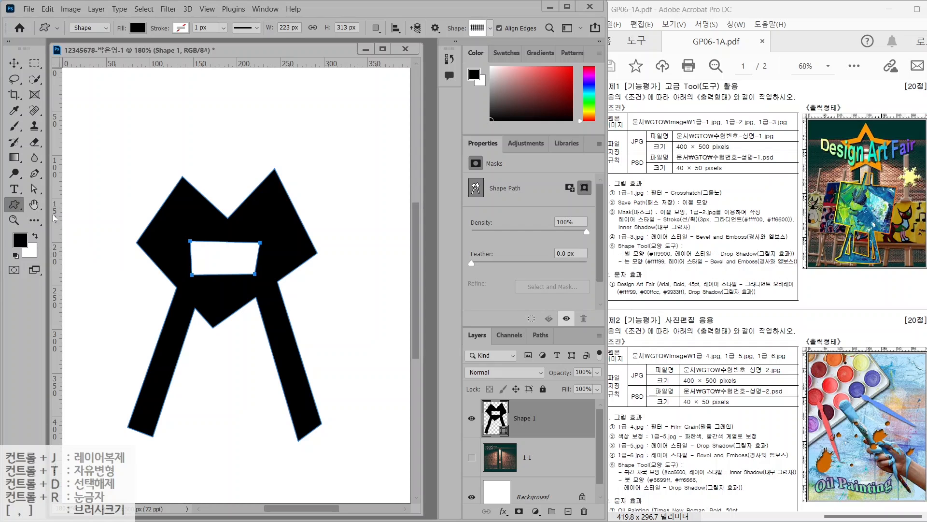
click(377, 28)
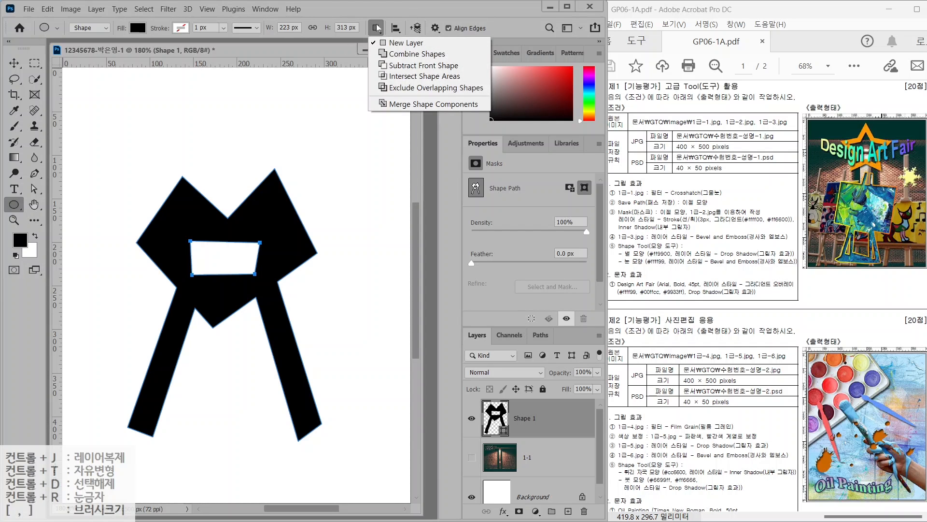
click(400, 55)
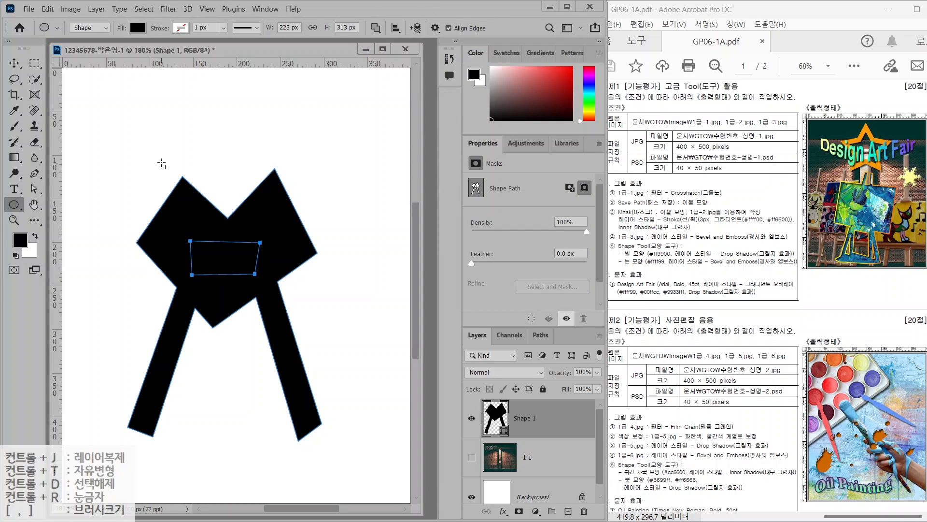
drag(154, 158, 216, 225)
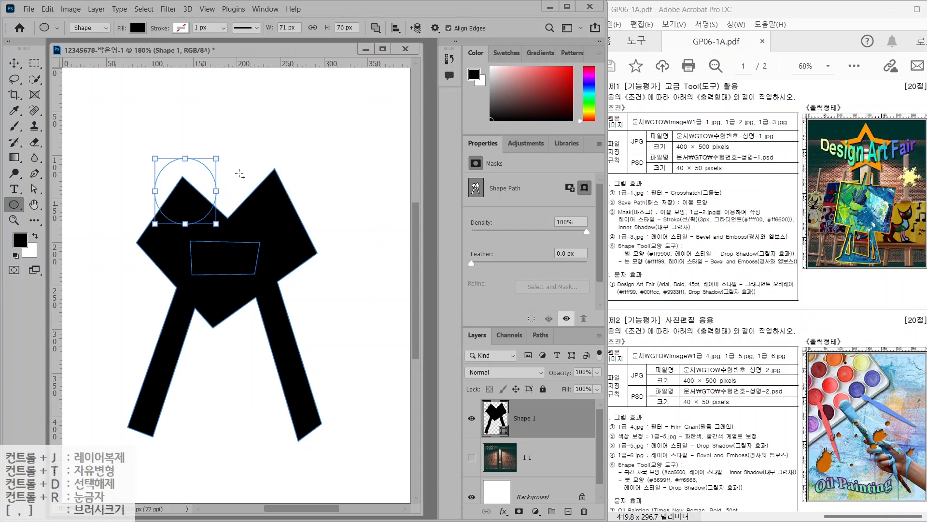
drag(250, 148, 313, 221)
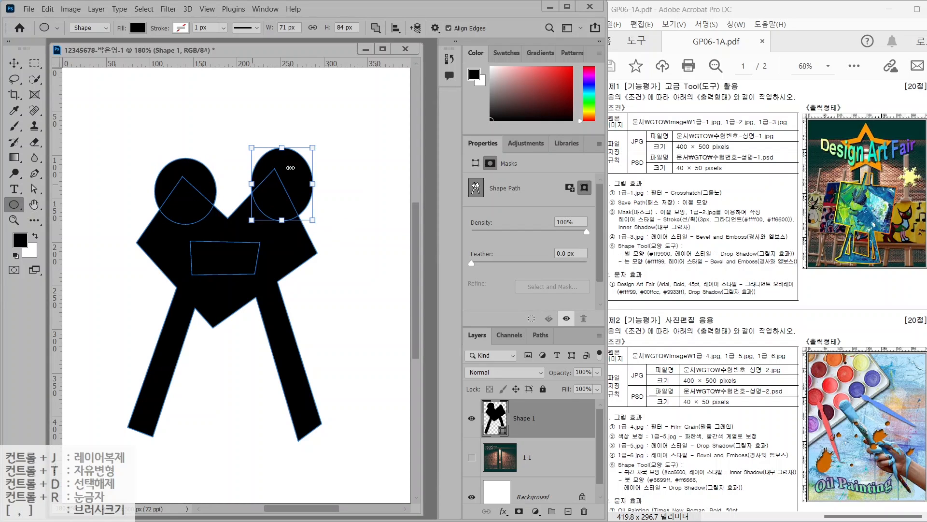
key(Return)
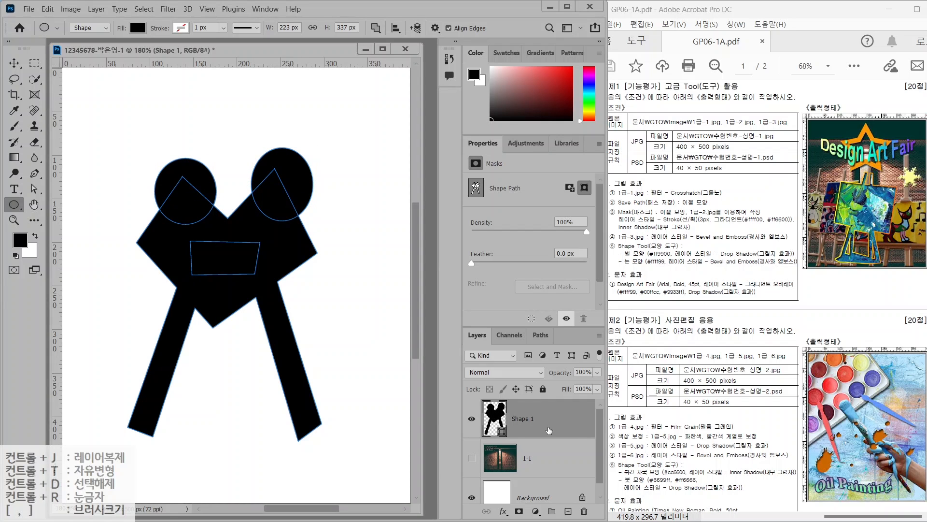
key(Delete)
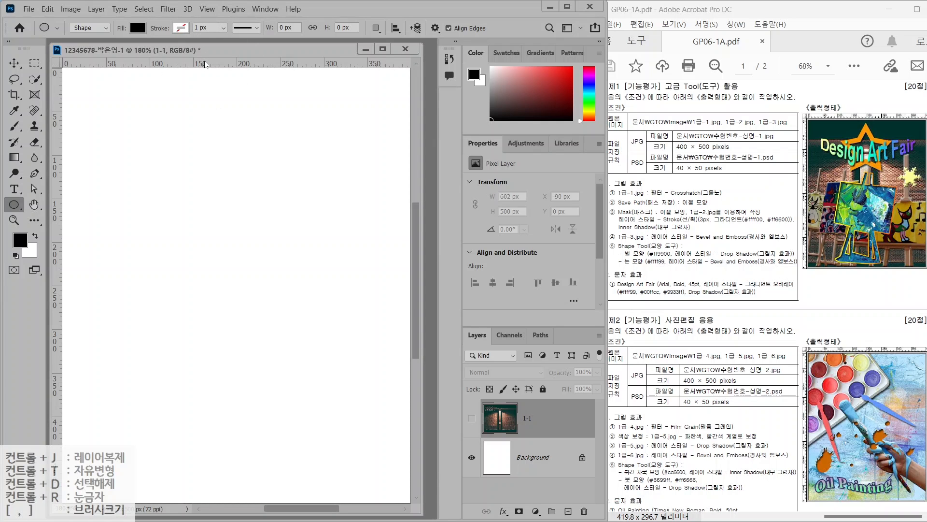
Drag out horizontal guides at Y 157.9 px and lower, plus vertical guides near 60 and 324 px
drag(205, 64, 191, 240)
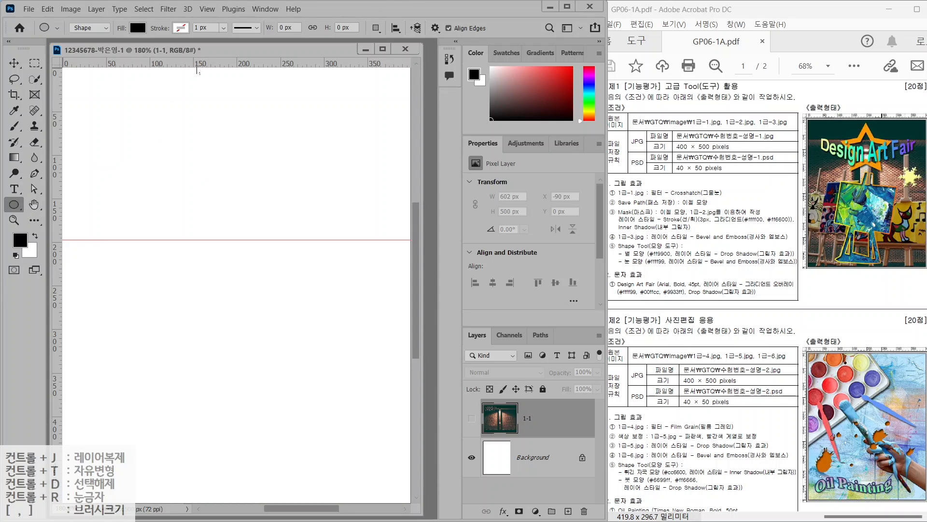
drag(197, 71, 199, 410)
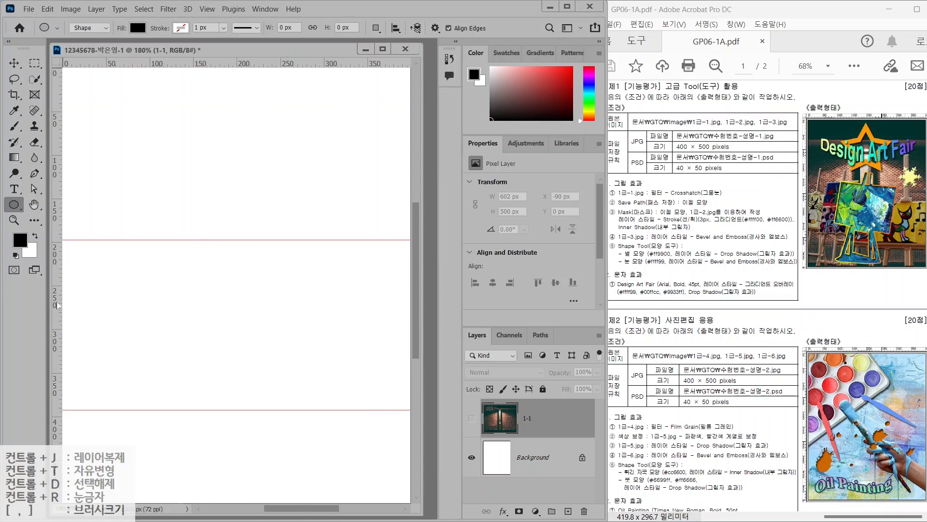
drag(56, 302, 133, 302)
drag(62, 299, 337, 321)
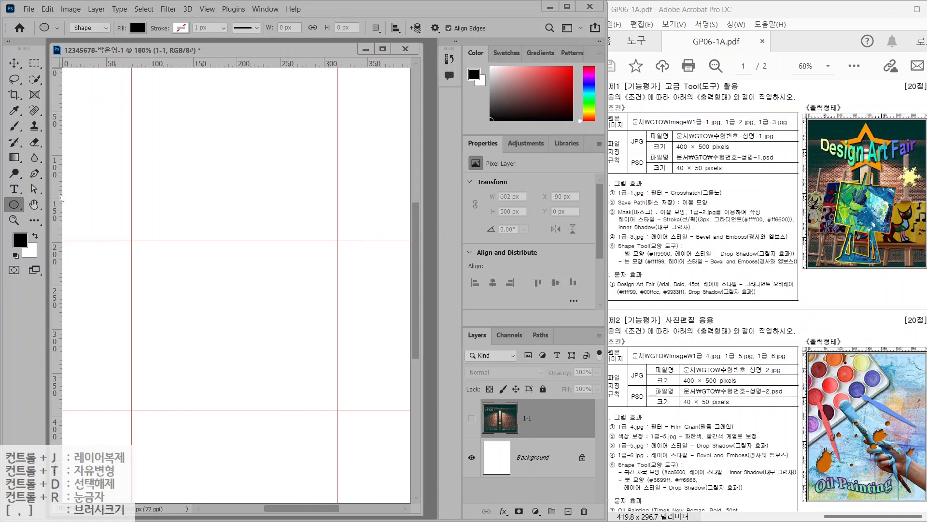
click(34, 174)
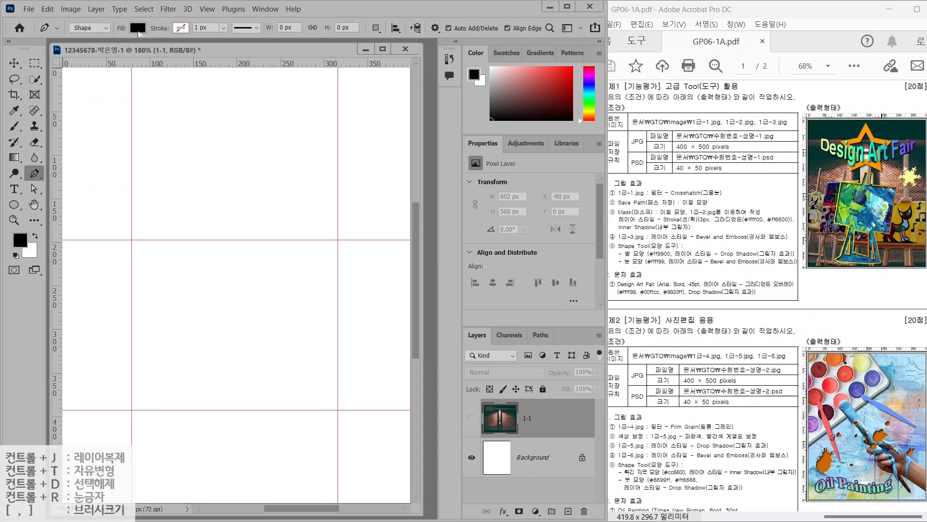
Draw a tilted black four-sided shape within the guides and nudge its top-left corner right
click(142, 240)
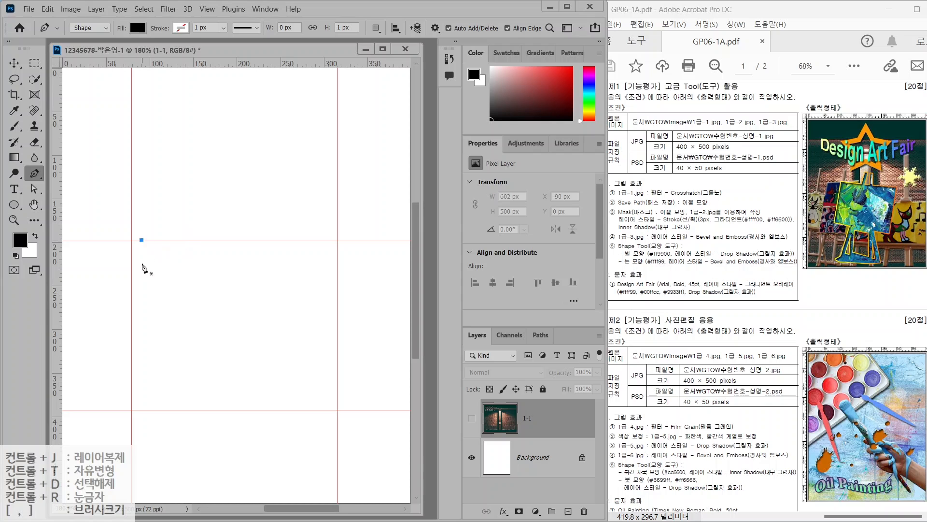
click(132, 377)
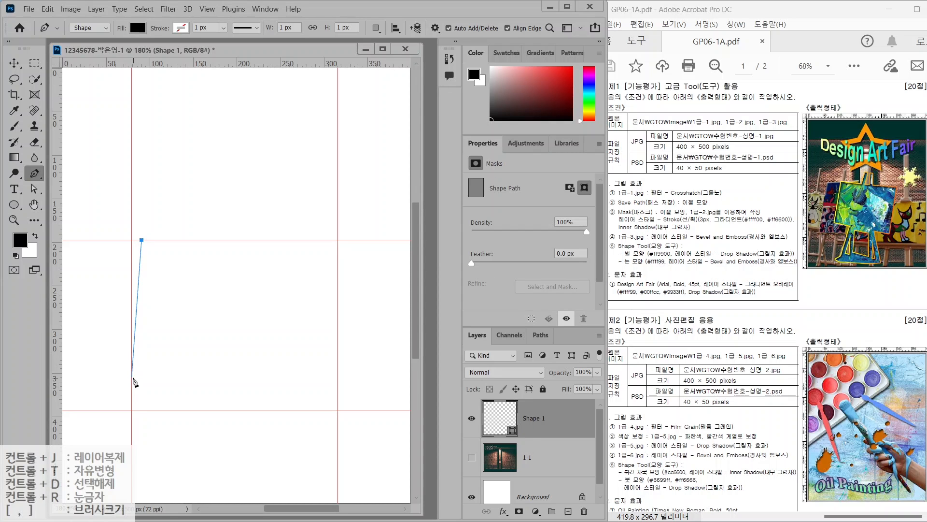
click(307, 409)
click(337, 261)
click(141, 240)
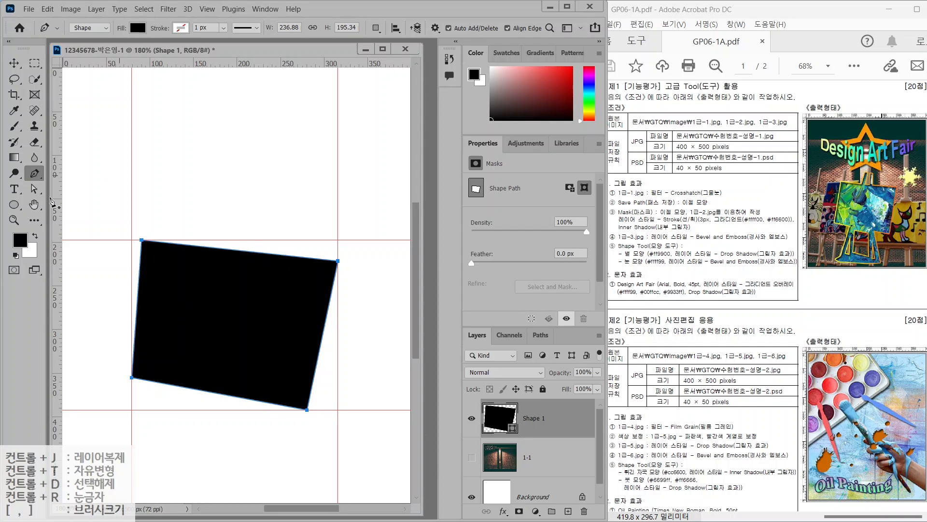
click(34, 189)
click(82, 199)
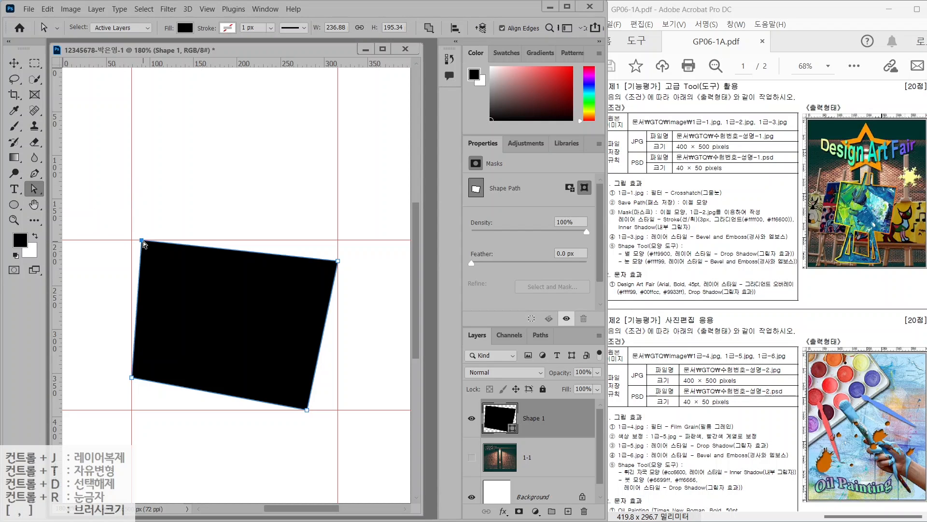
drag(143, 241, 157, 242)
click(190, 231)
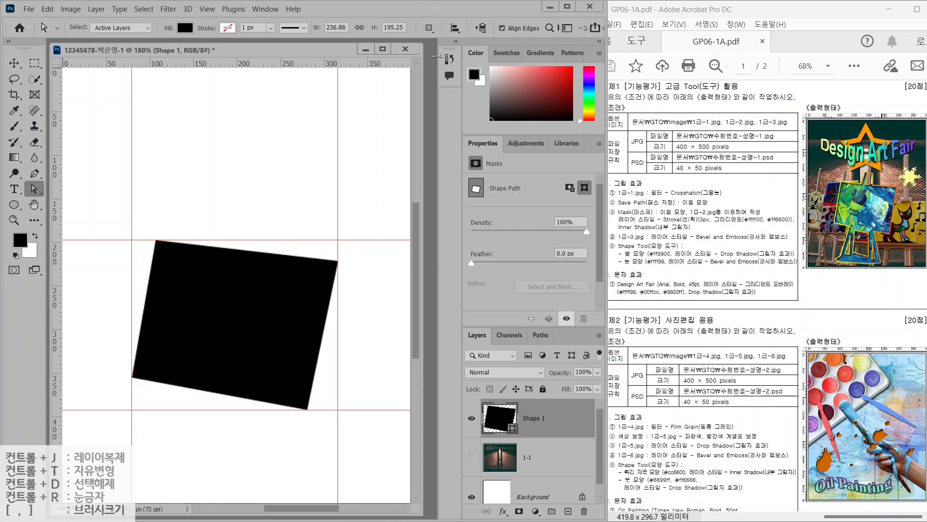
Set the Pen tool's path operation to Combine Shapes
click(429, 28)
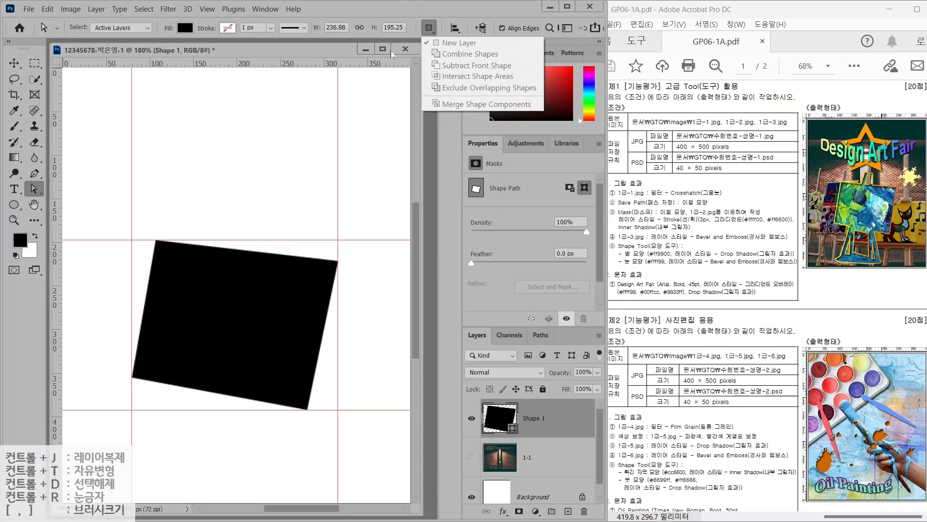
click(34, 174)
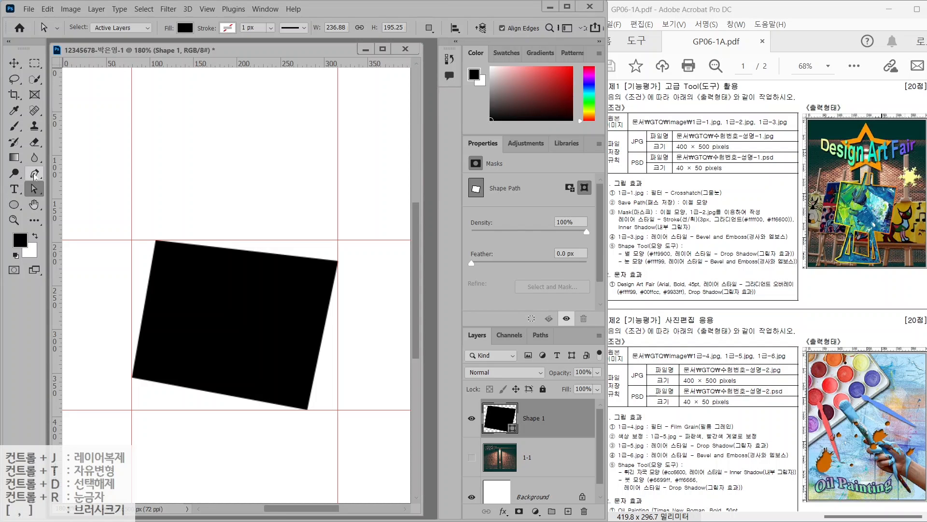
click(34, 175)
click(376, 28)
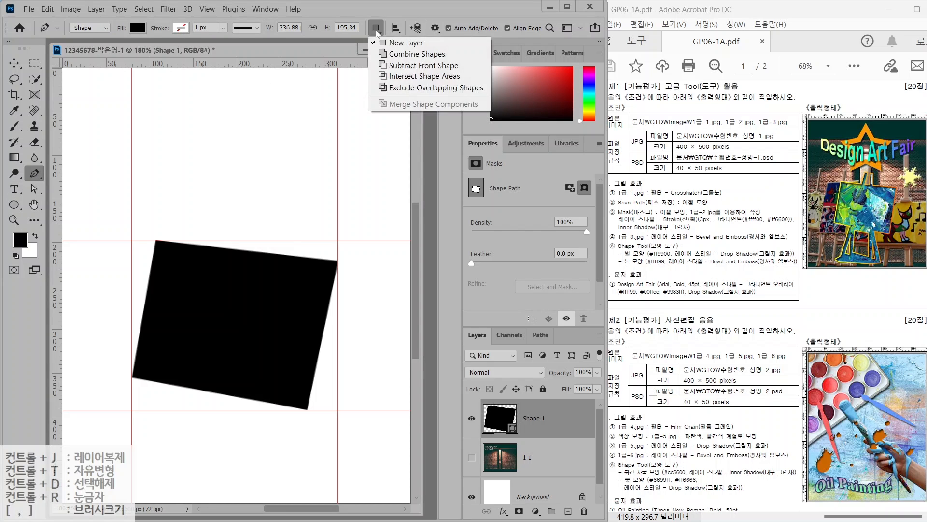
click(393, 56)
click(377, 28)
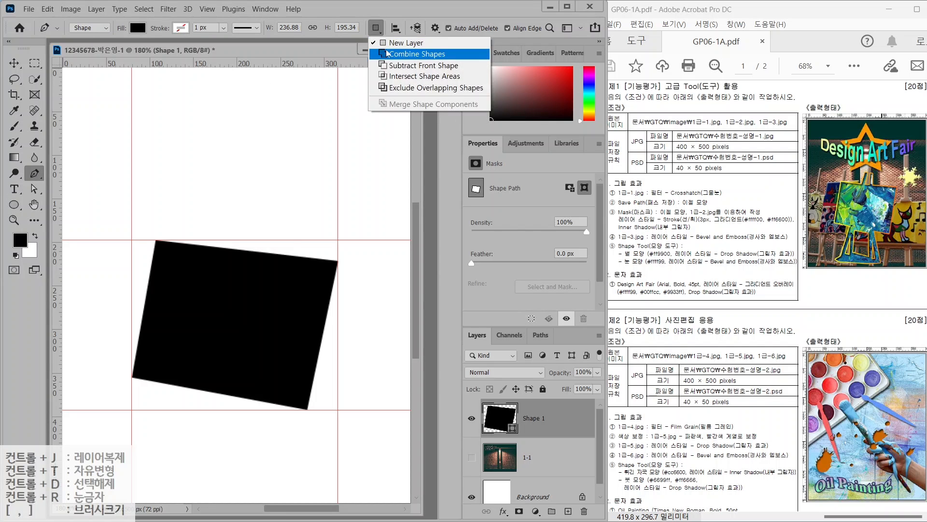
click(392, 56)
click(539, 458)
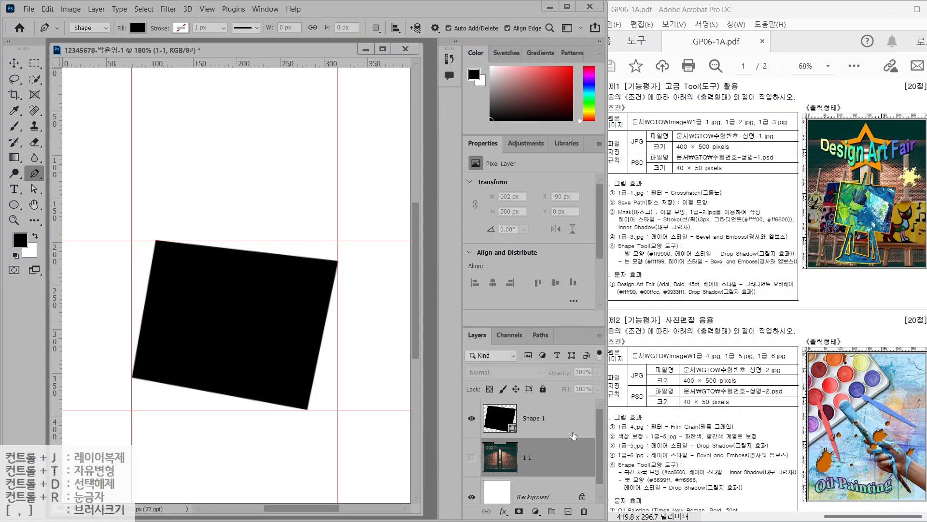
On Shape 1, set path operation to Combine Shapes and pen-draw the two upper easel legs
click(547, 411)
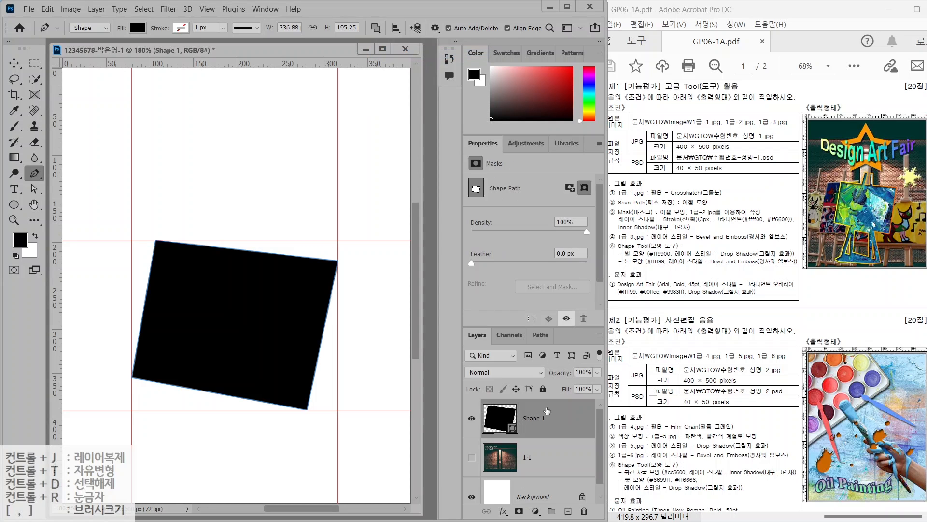
click(377, 28)
click(393, 55)
click(225, 213)
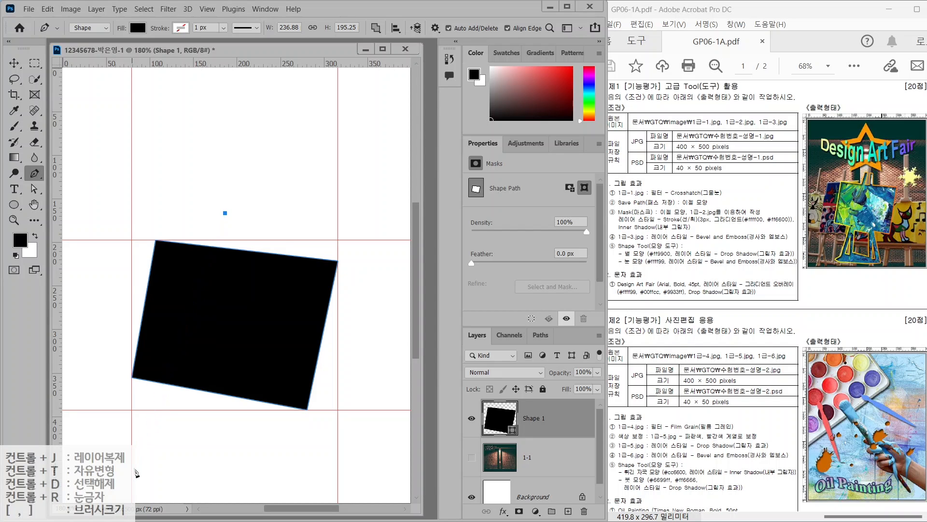
click(142, 473)
click(155, 477)
click(233, 212)
click(225, 213)
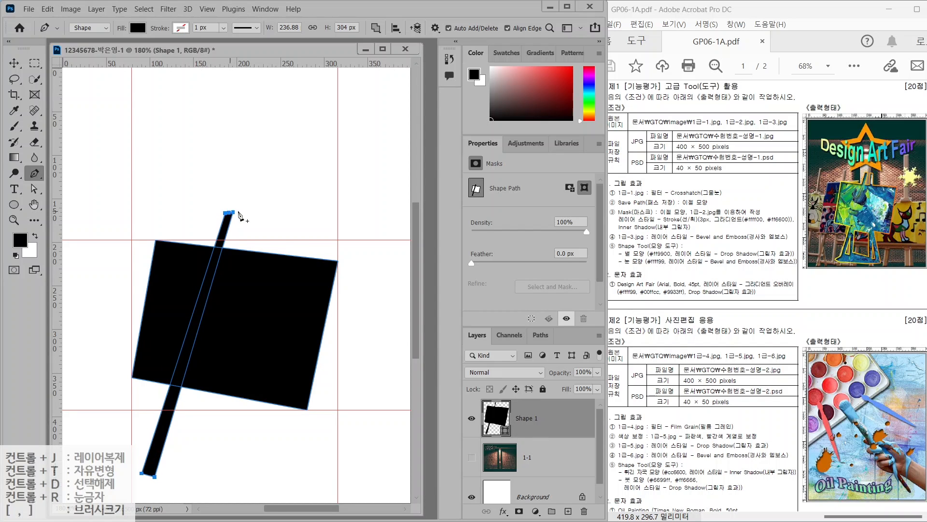
click(252, 213)
click(271, 482)
click(285, 481)
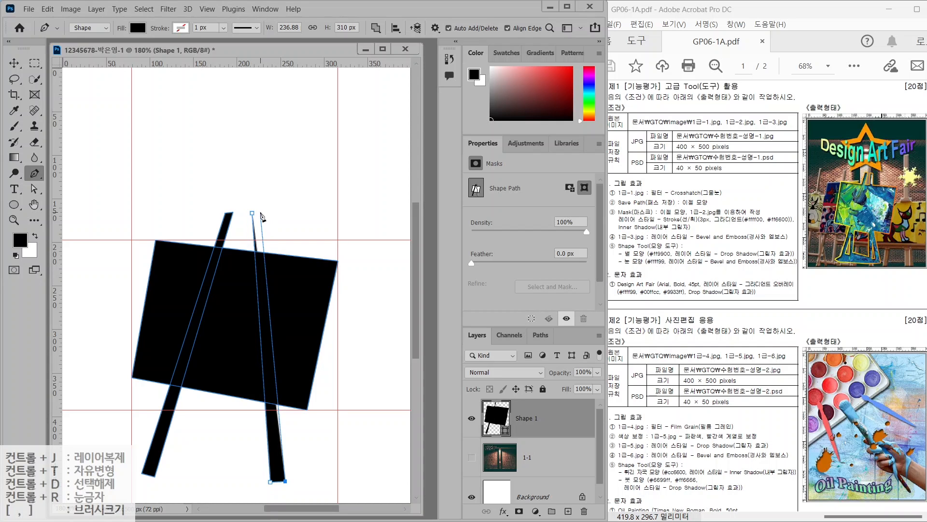
click(260, 213)
click(252, 213)
click(175, 396)
Draw short left and right lower legs below the tilted rectangle
click(181, 471)
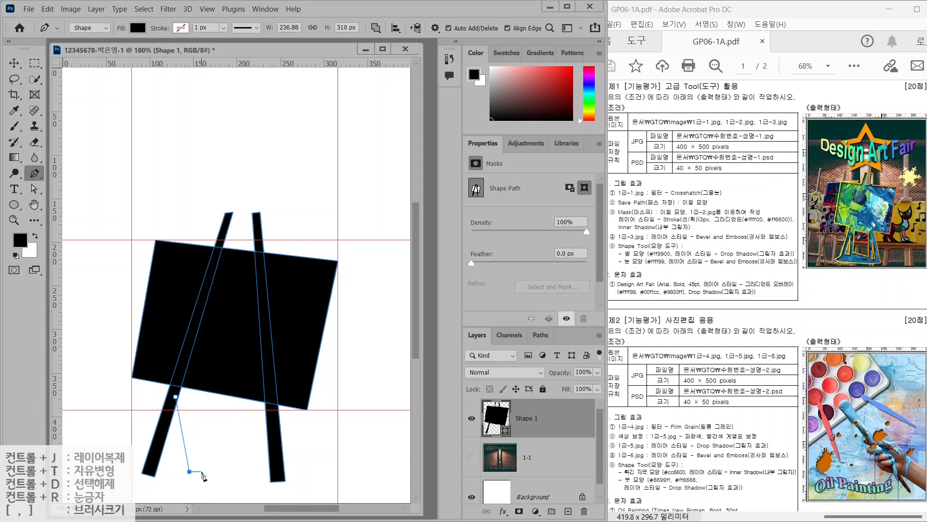
click(202, 471)
click(182, 379)
click(175, 396)
click(259, 391)
click(239, 476)
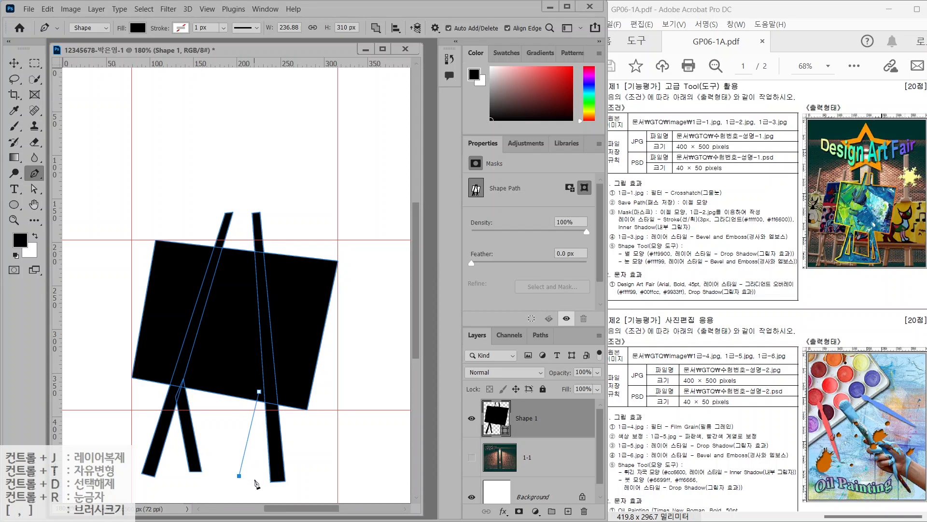
click(255, 480)
click(271, 396)
click(259, 391)
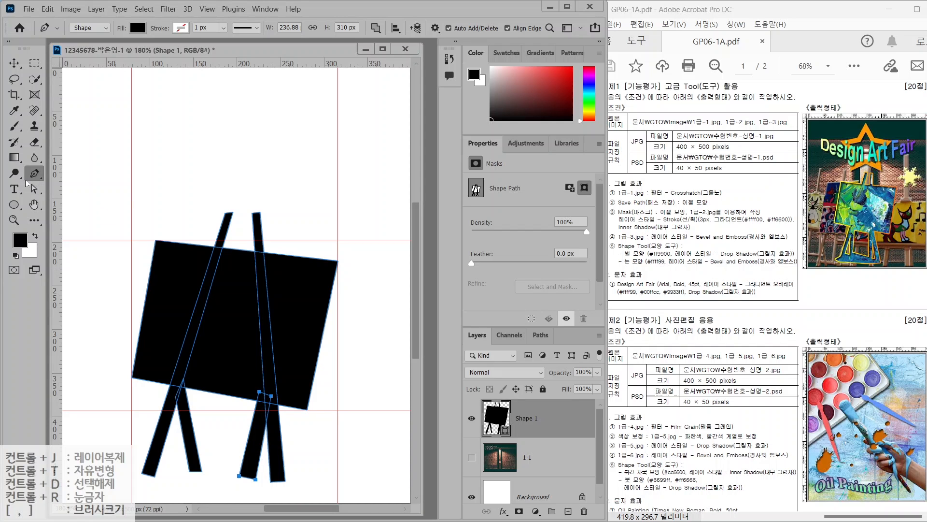
Reshape the lower legs' corner anchors with the Direct Selection tool
click(35, 189)
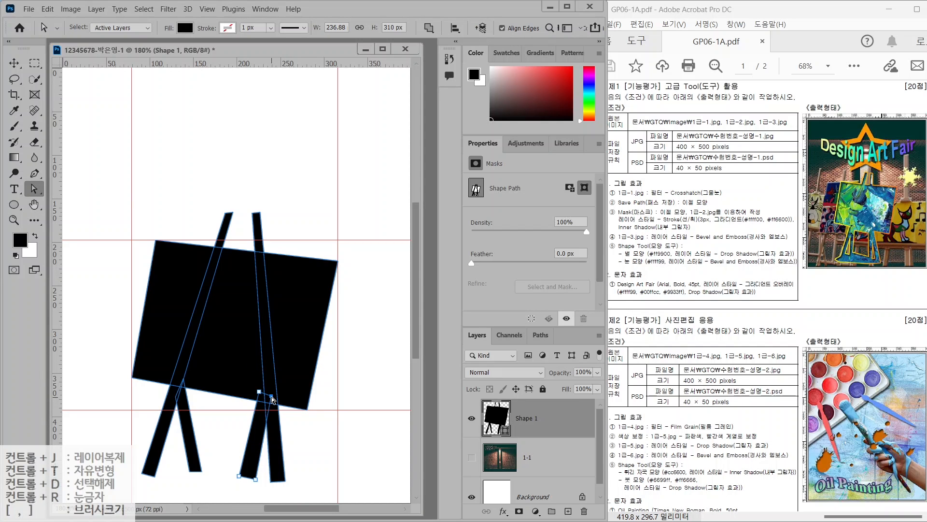
drag(271, 396, 269, 395)
drag(239, 475, 262, 476)
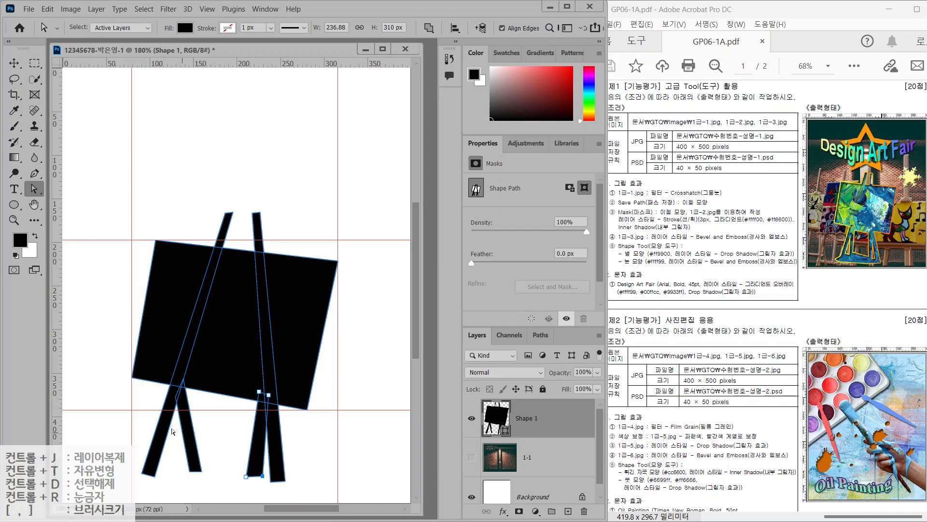
mouse_move(191, 472)
mouse_down()
mouse_move(180, 471)
mouse_move(192, 472)
mouse_up()
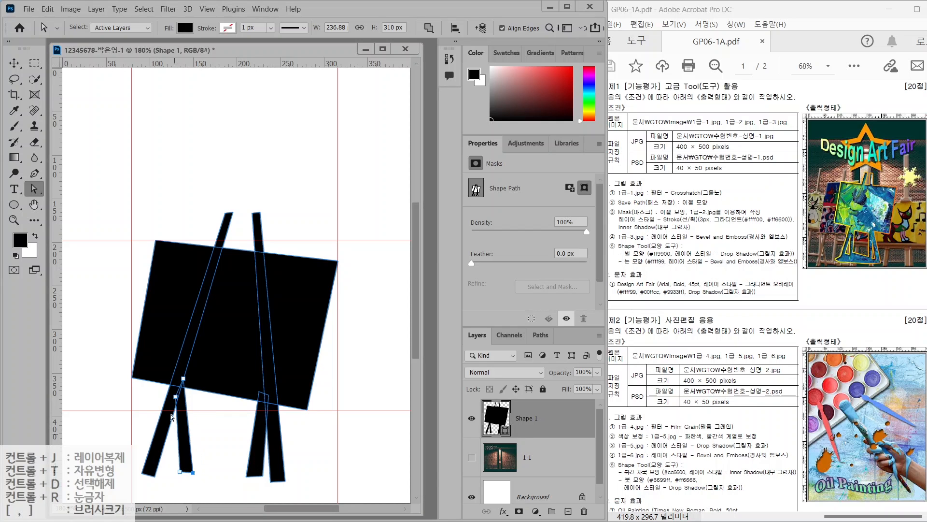
drag(175, 397, 187, 380)
Pen-draw the easel base stripe along the bottom of the legs
key(p)
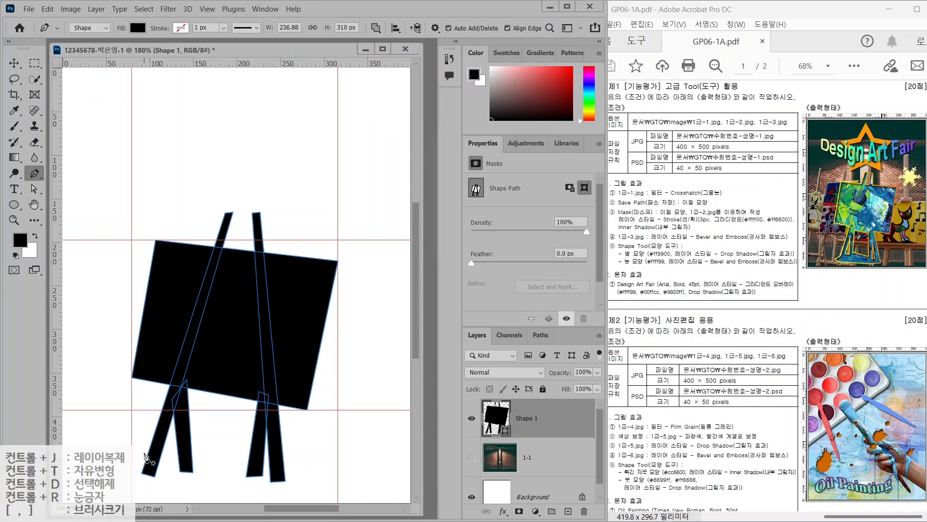
click(124, 477)
click(149, 457)
click(188, 467)
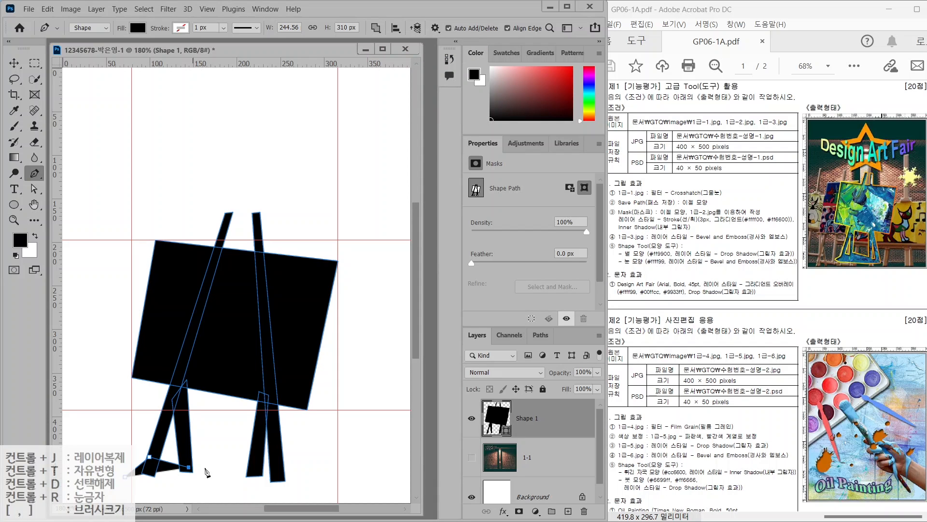
click(255, 470)
click(278, 476)
click(286, 479)
click(287, 489)
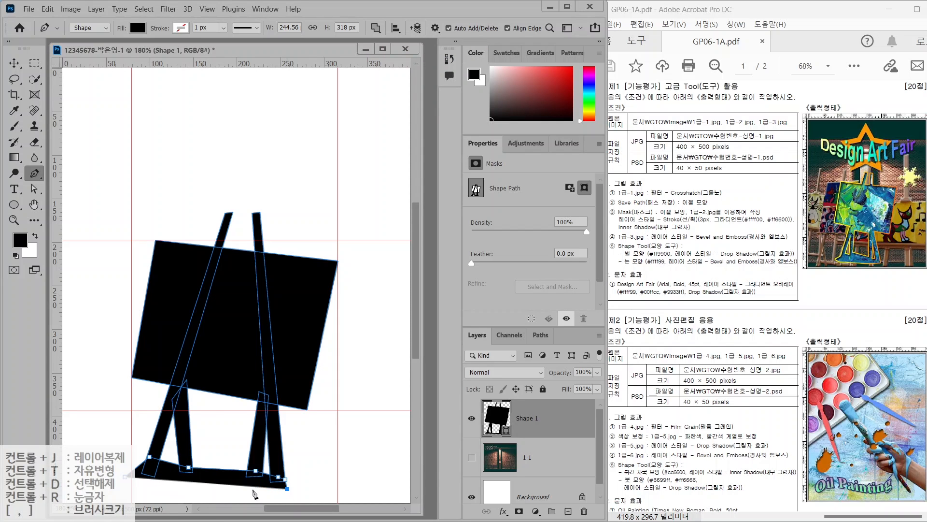
click(139, 494)
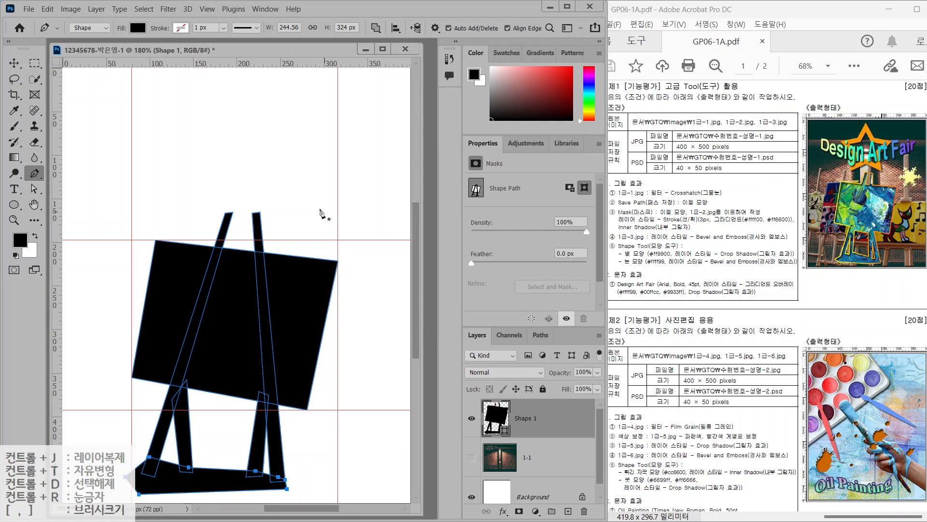
Apply Path Operations > Merge Shape Components to fuse all pieces on Shape 1
click(375, 29)
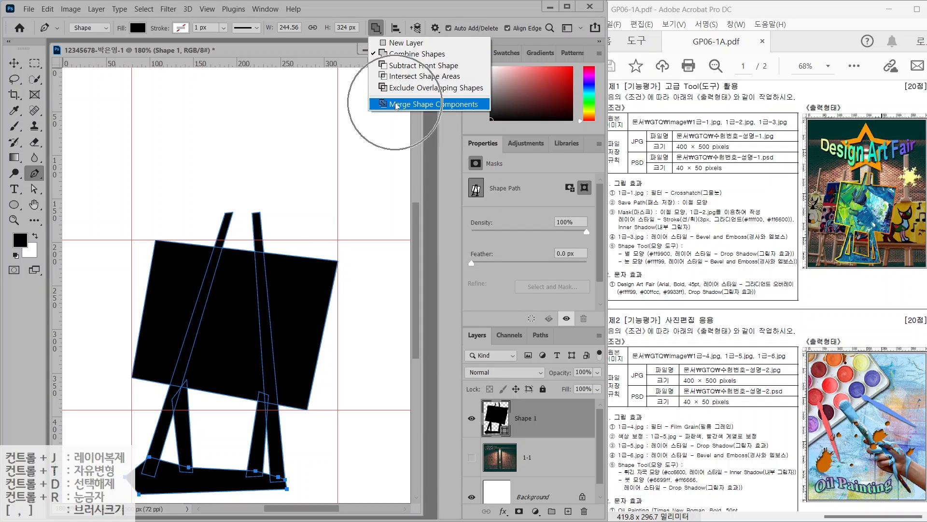
click(396, 104)
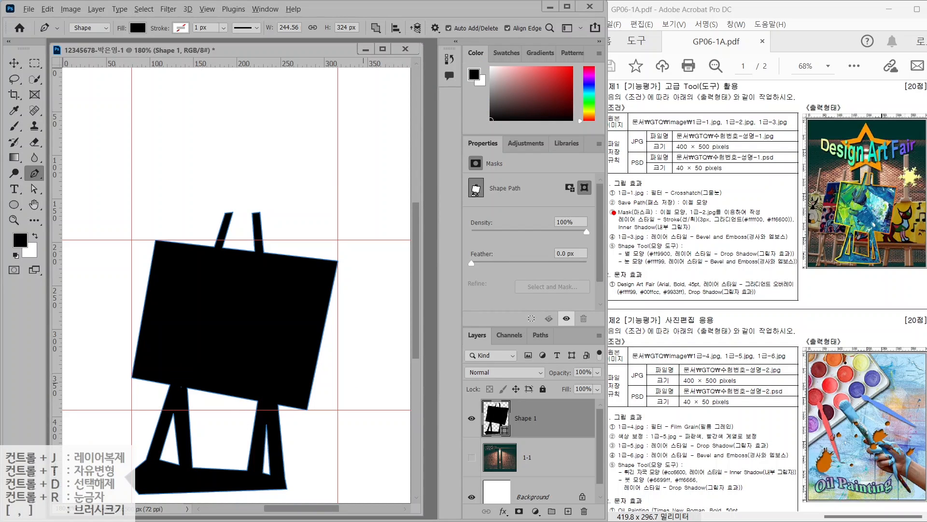
drag(613, 212, 669, 212)
key(Escape)
Show the Paths panel with the Shape 1 Shape Path listed
click(541, 337)
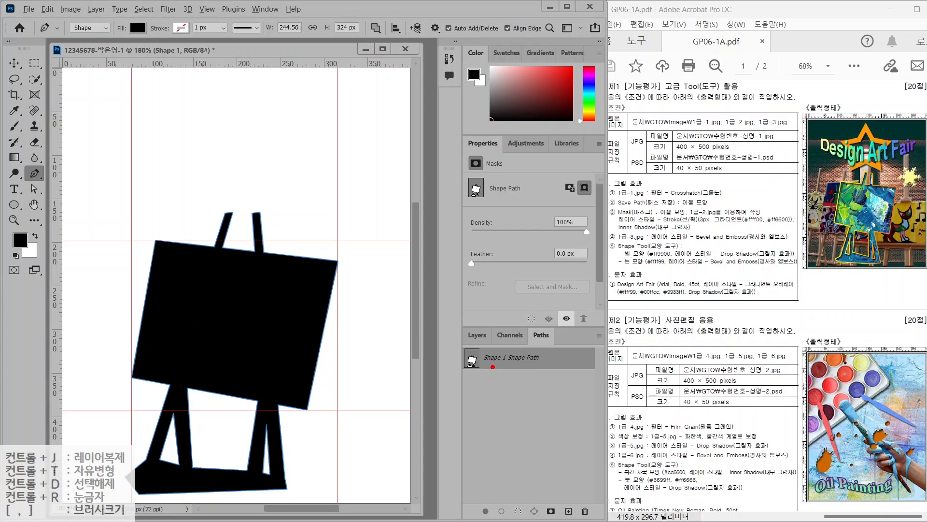
drag(514, 366, 481, 403)
mouse_move(458, 348)
mouse_down()
mouse_move(582, 374)
mouse_move(564, 368)
mouse_up()
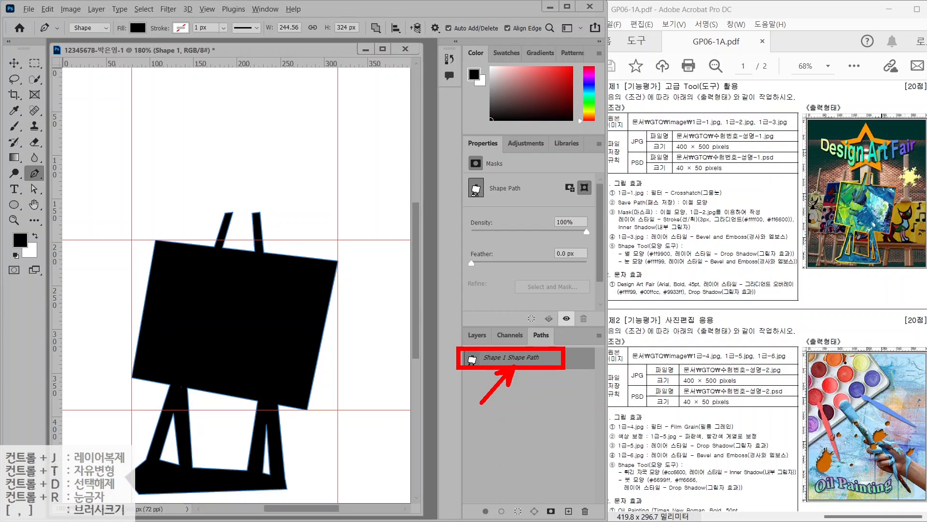
key(Escape)
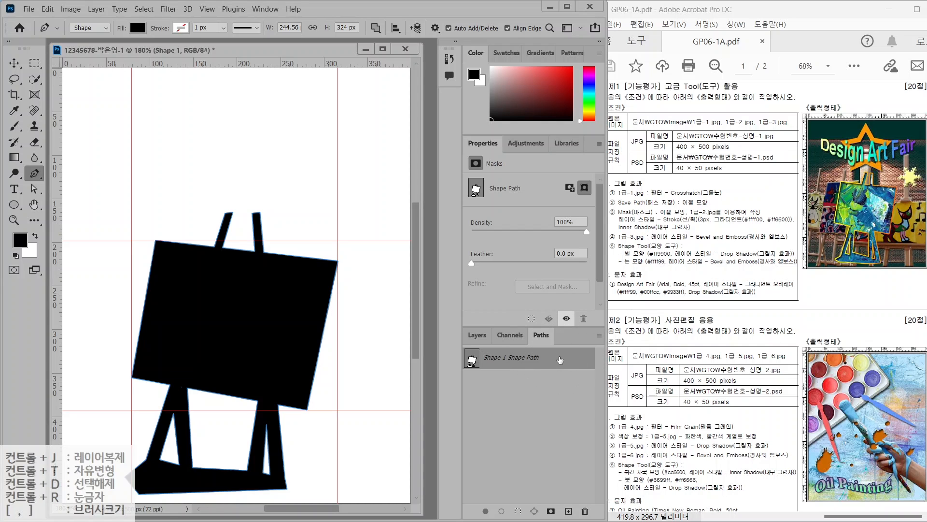
double_click(560, 360)
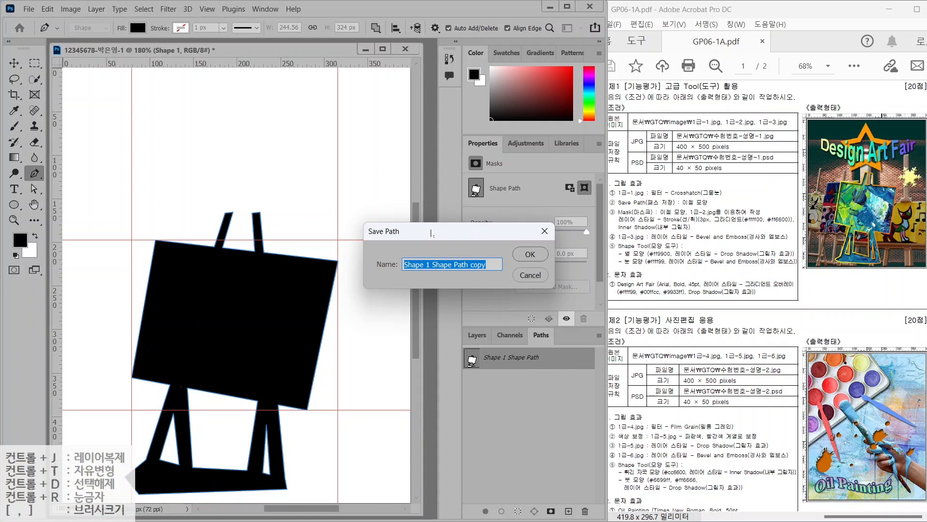
click(530, 274)
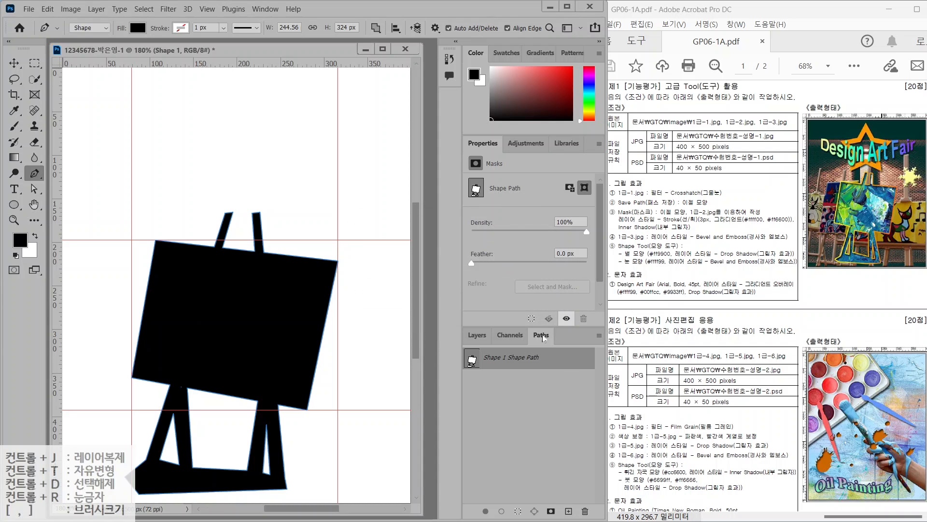
Save the shape path from the Paths panel menu under the name 이젤 모양
click(602, 339)
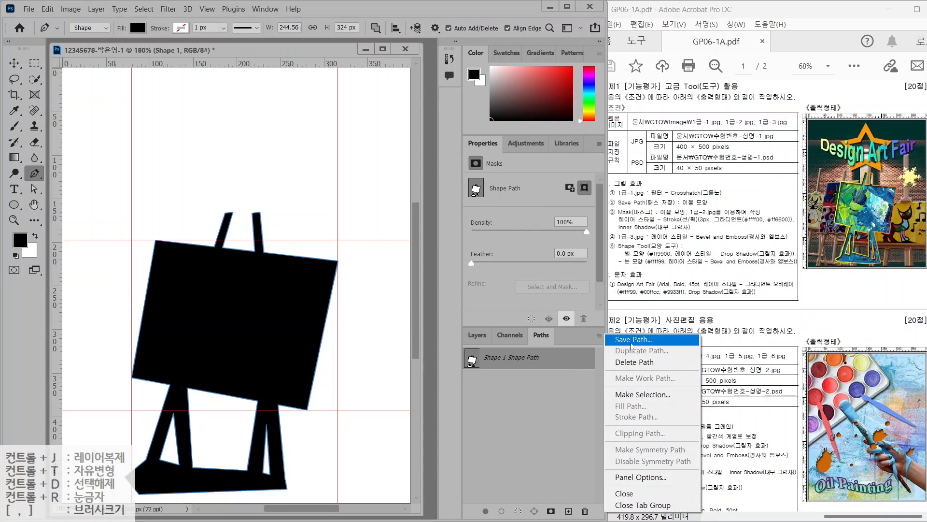
click(630, 341)
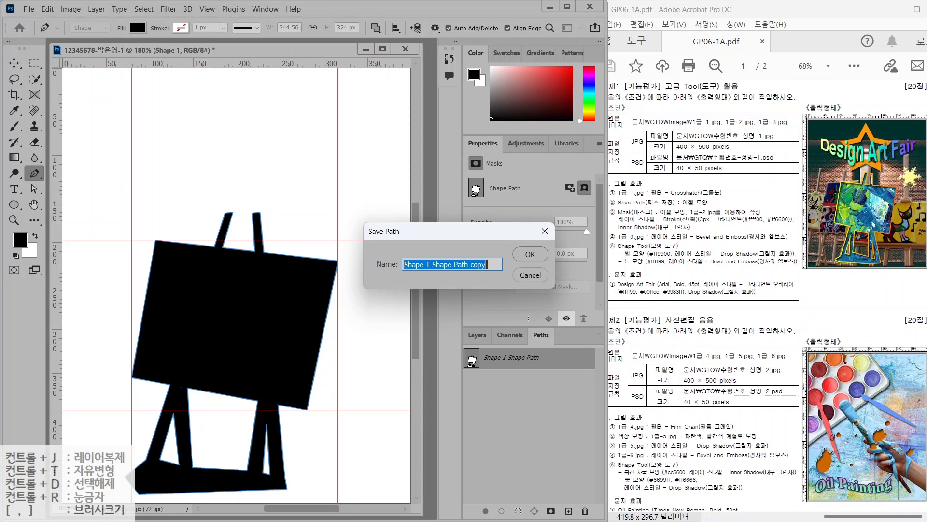
key(BackSpace)
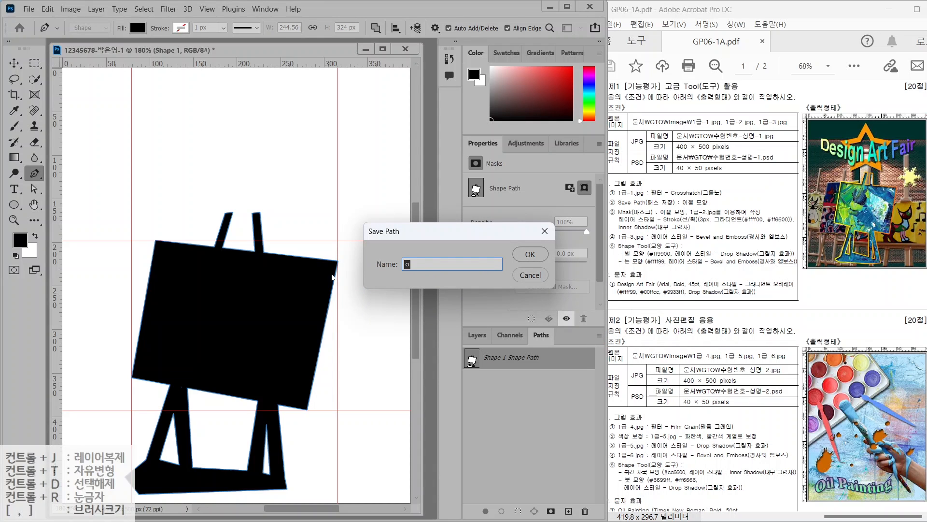
text(이젤 모양)
key(Return)
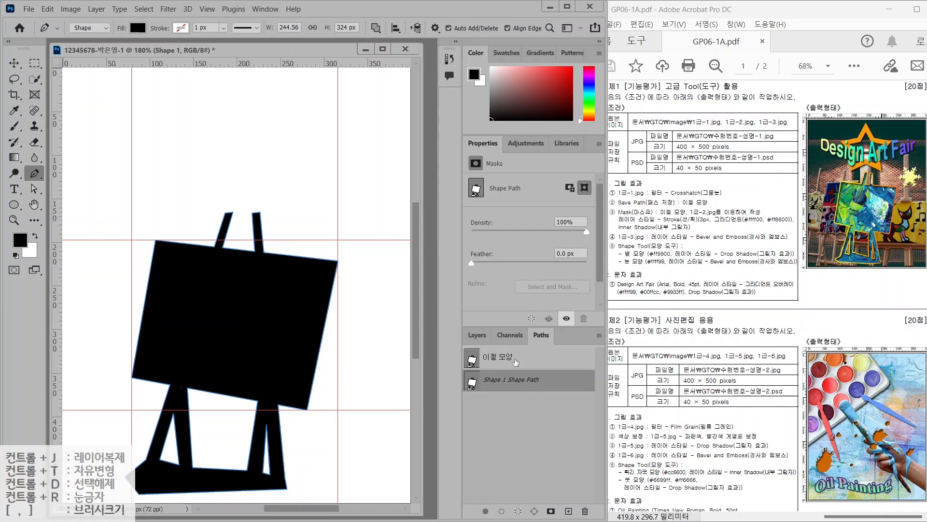
Select and then deselect the 이젤 모양 path, and go back to the Layers panel
click(516, 363)
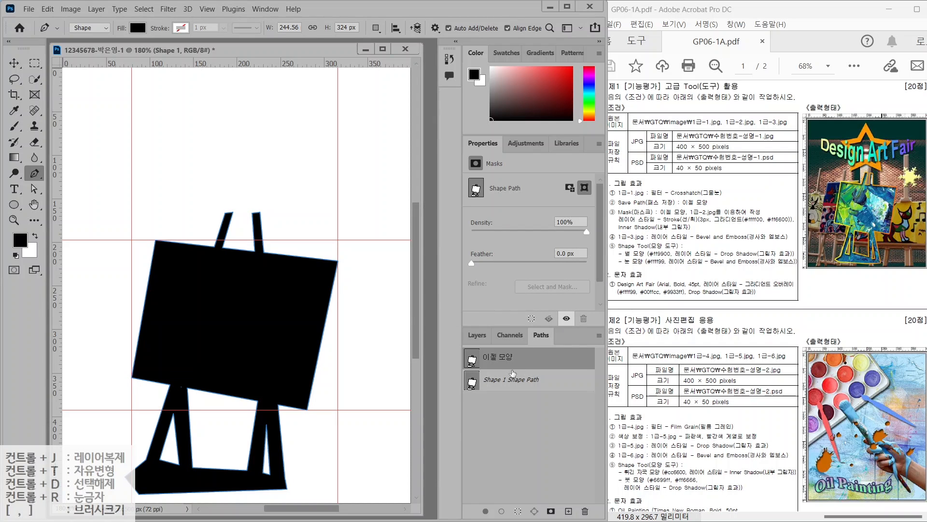
click(531, 416)
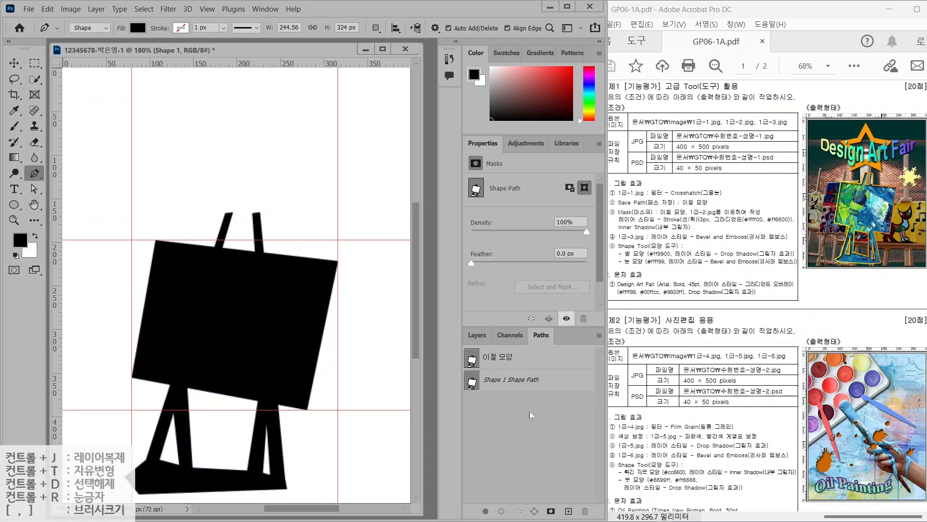
click(531, 416)
click(477, 337)
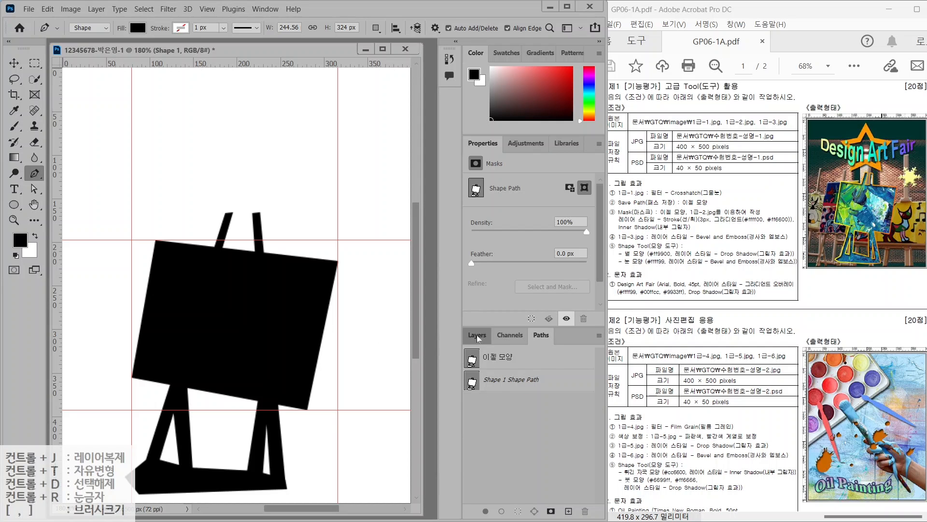
Turn on the 1-1 layer's visibility, reselect Shape 1, and open the File menu
click(543, 458)
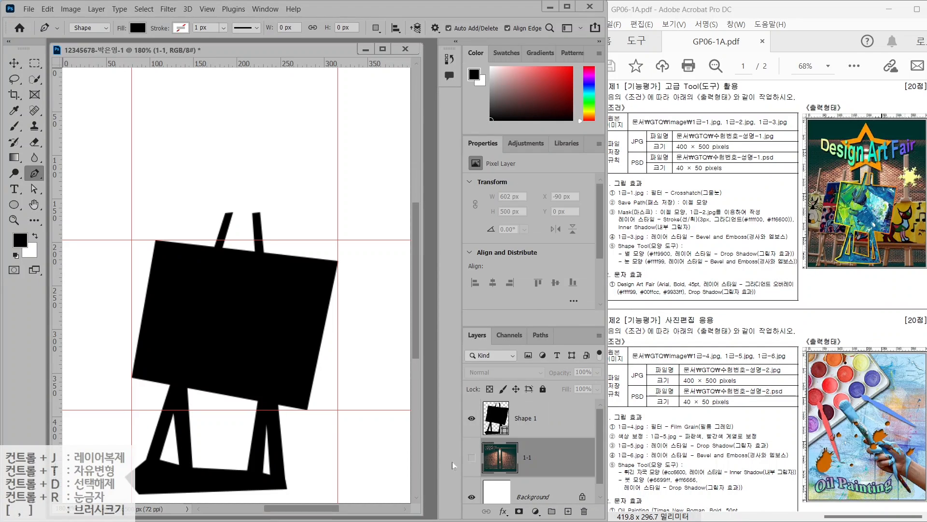
click(471, 459)
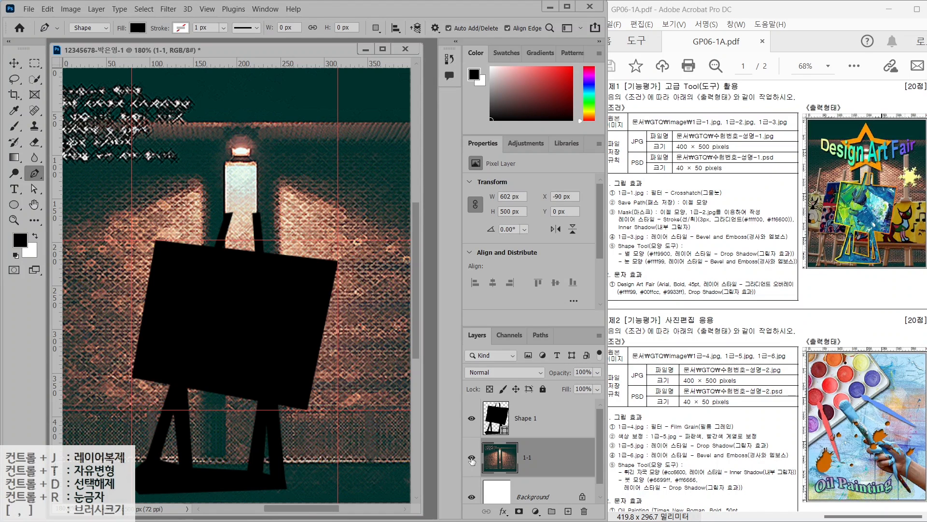
click(566, 420)
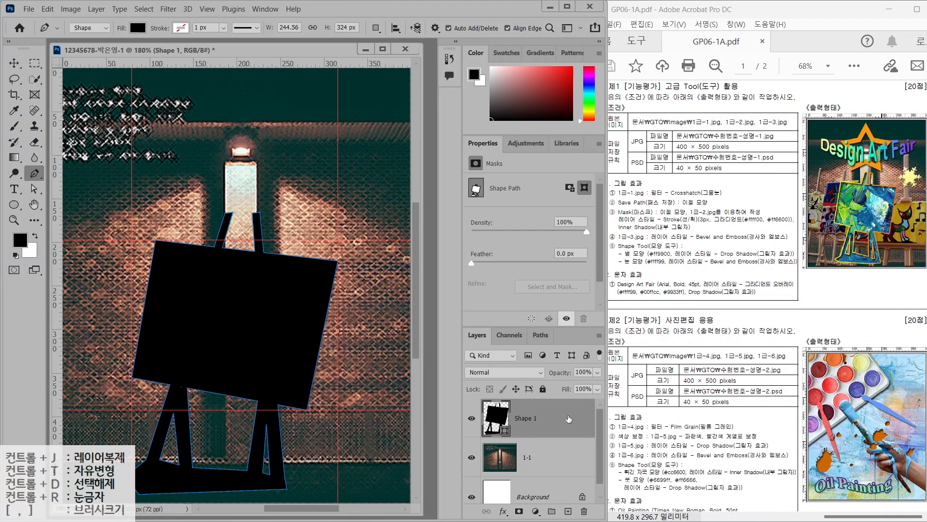
drag(620, 218, 662, 218)
mouse_move(709, 214)
mouse_down()
mouse_move(681, 219)
mouse_move(678, 198)
mouse_move(707, 215)
mouse_up()
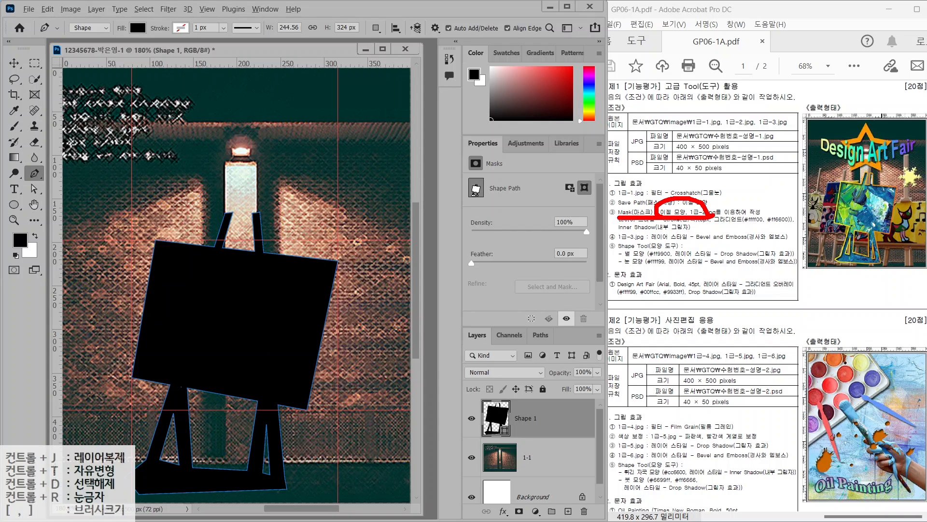
key(Escape)
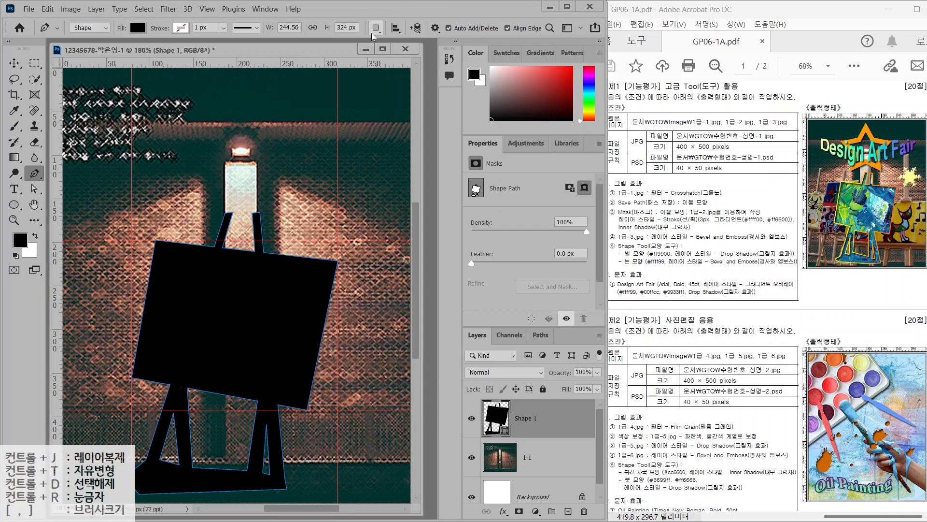
click(29, 9)
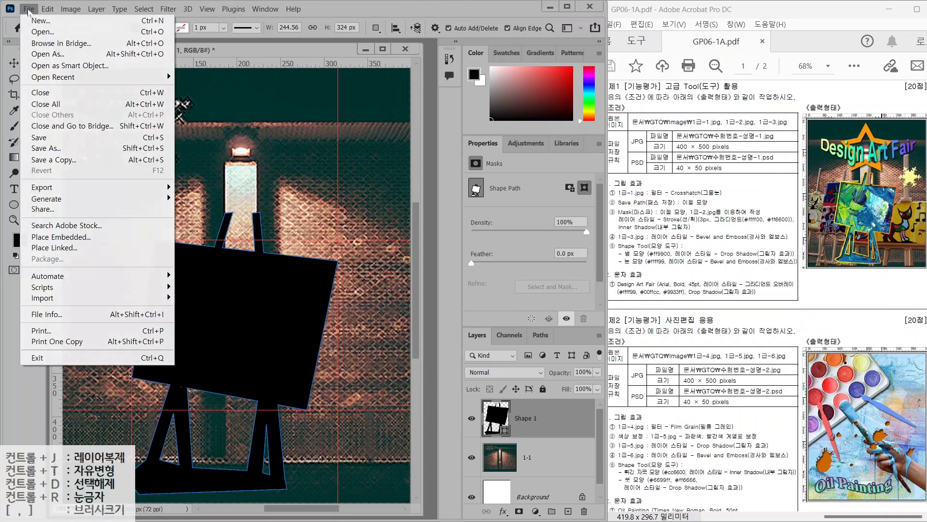
Open 1급-2.jpg from the image folder and drag its window beside the composite
click(37, 32)
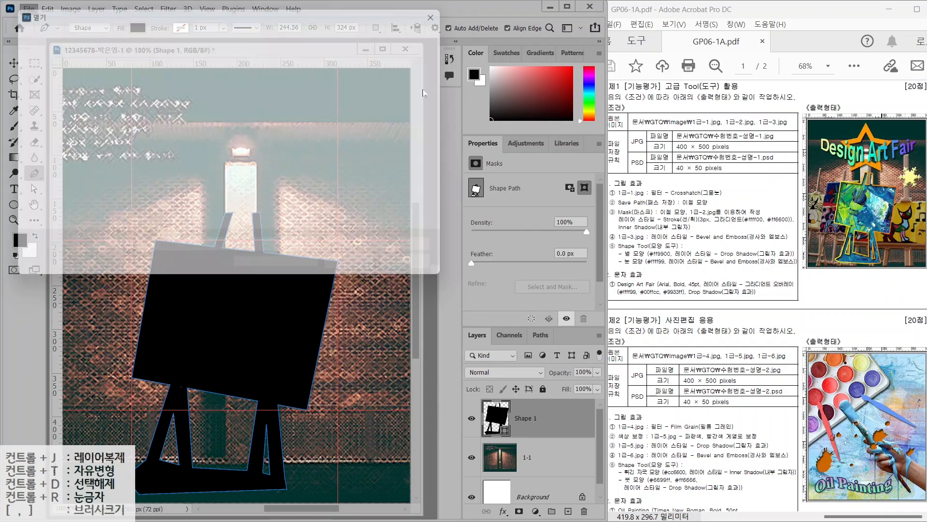
click(202, 104)
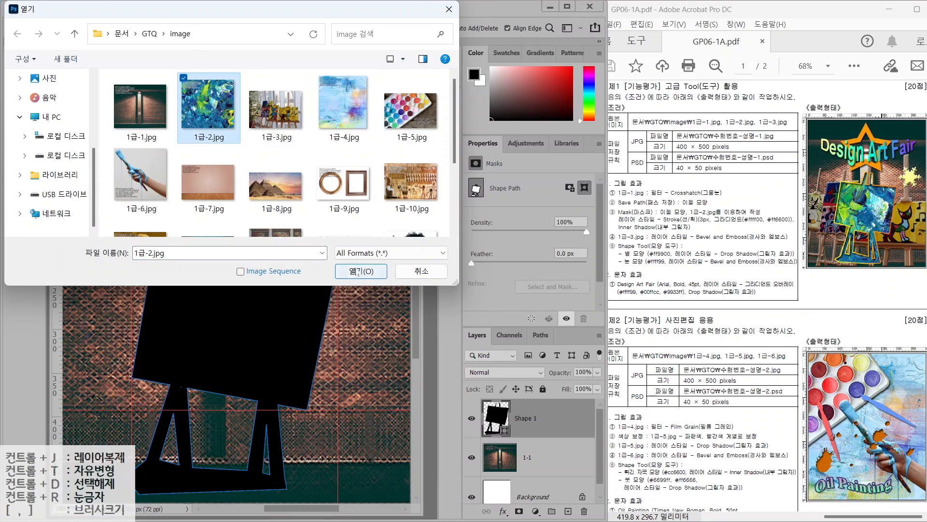
click(361, 271)
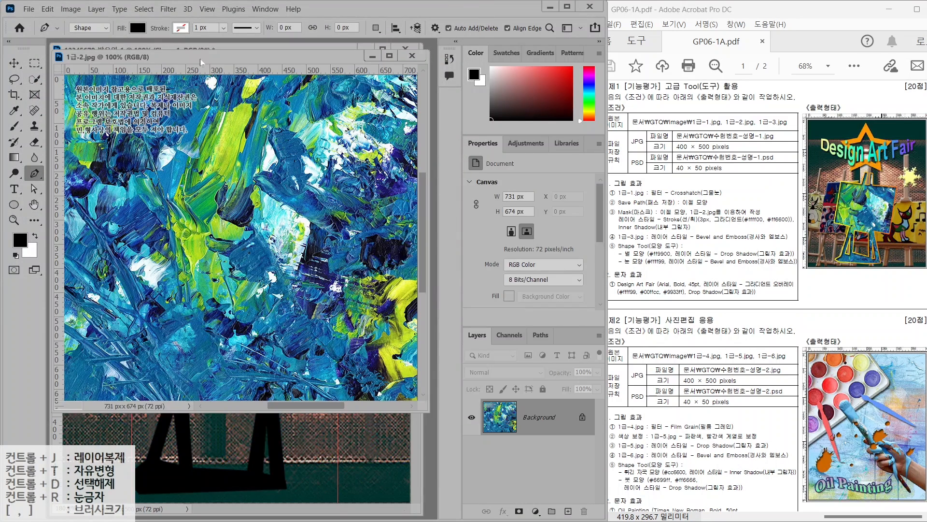
drag(227, 55, 403, 91)
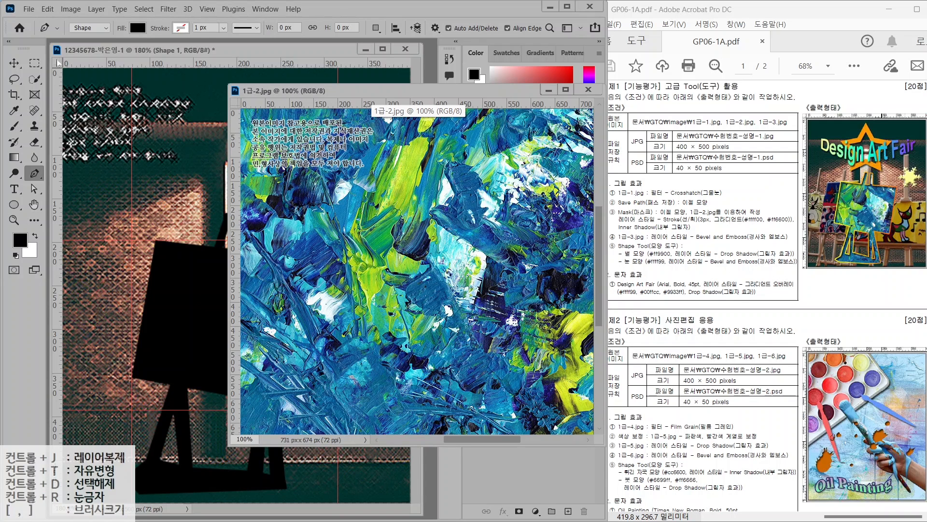
Drag the 1급-2.jpg image into the composite with the Move tool and close its window
click(15, 63)
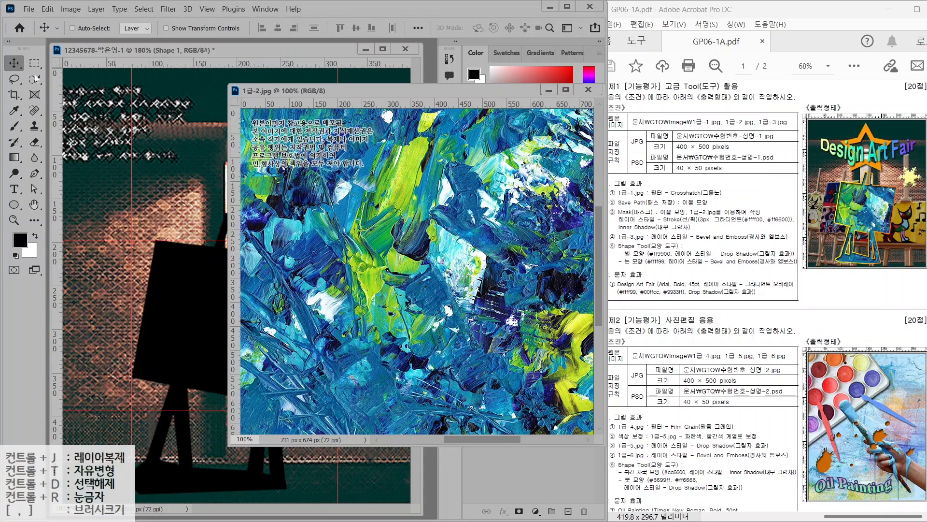
drag(318, 234, 237, 269)
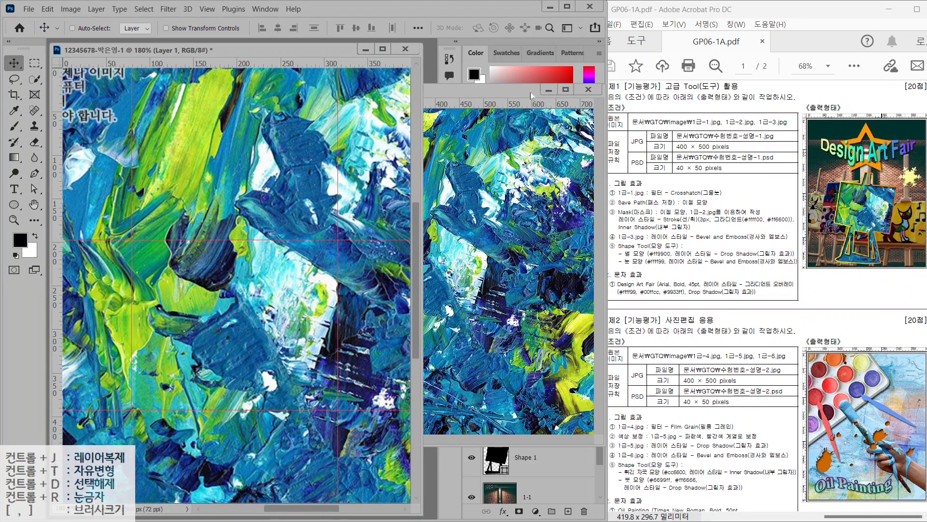
click(589, 90)
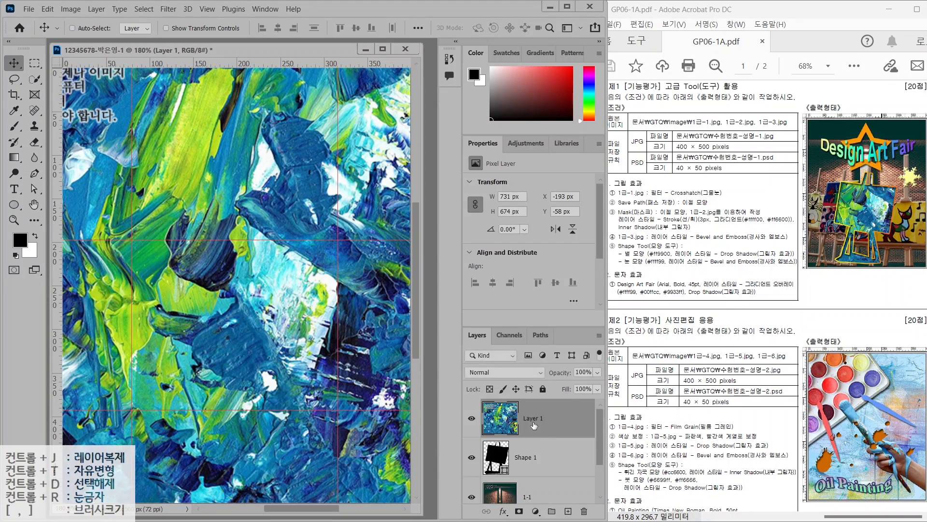
Rename the new paint layer to 1-2
double_click(531, 418)
text(1-2)
key(Return)
key(ctrl)
key(ctrl)
mouse_move(464, 438)
mouse_down()
mouse_move(588, 478)
mouse_move(620, 504)
mouse_up()
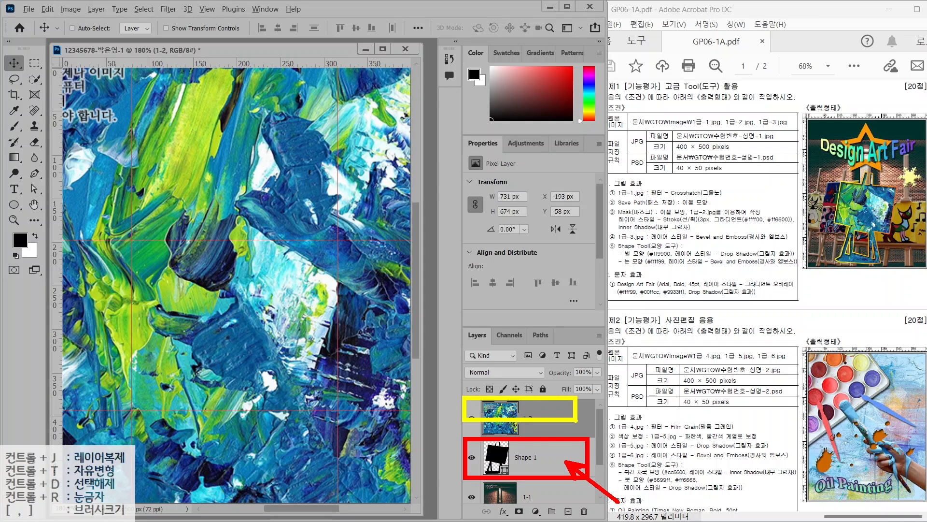
mouse_move(546, 406)
mouse_down()
mouse_move(562, 395)
mouse_move(579, 352)
mouse_up()
Create a clipping mask for layer 1-2 and nudge it right to X −171, Y −34 px
right_click(545, 418)
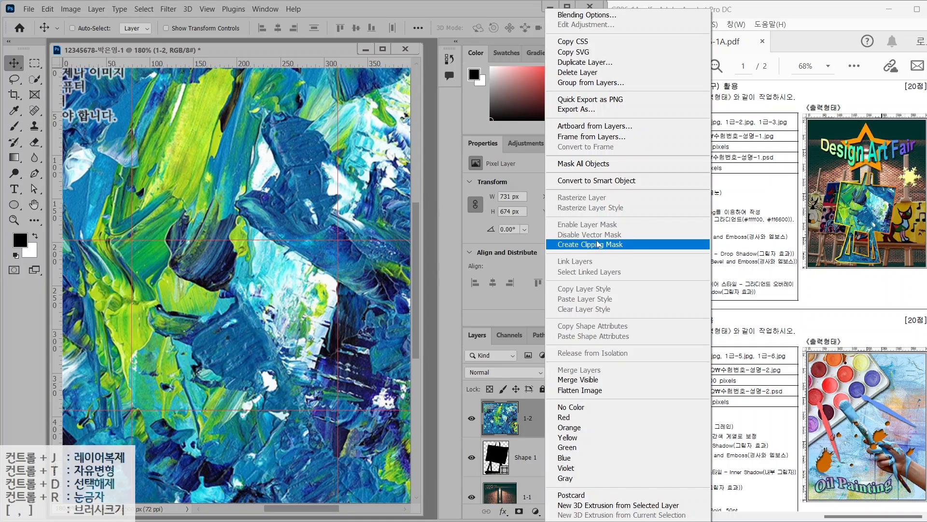
click(599, 244)
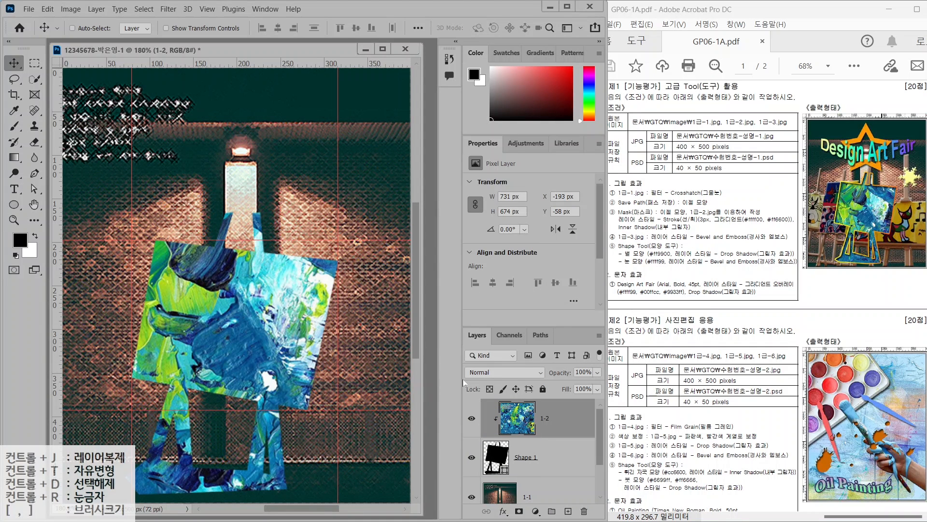
drag(229, 307, 257, 328)
drag(634, 224, 768, 224)
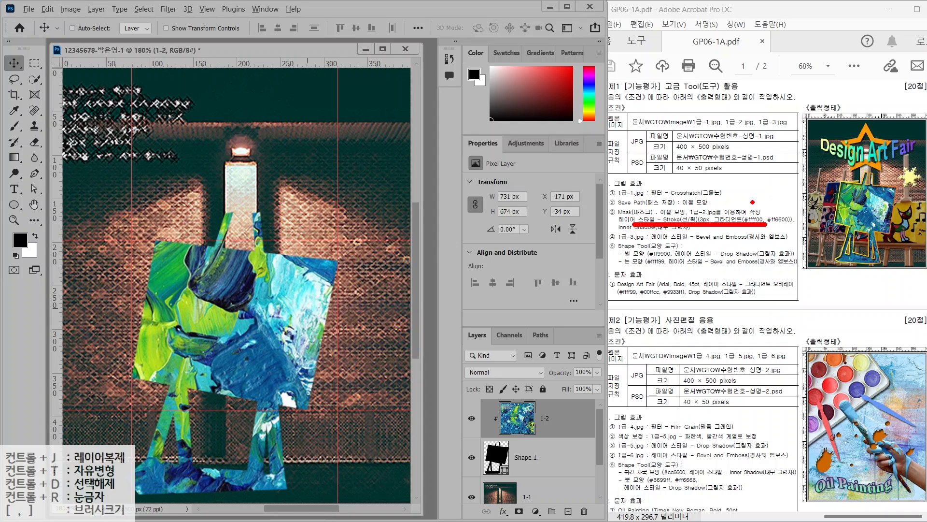
drag(806, 167, 840, 206)
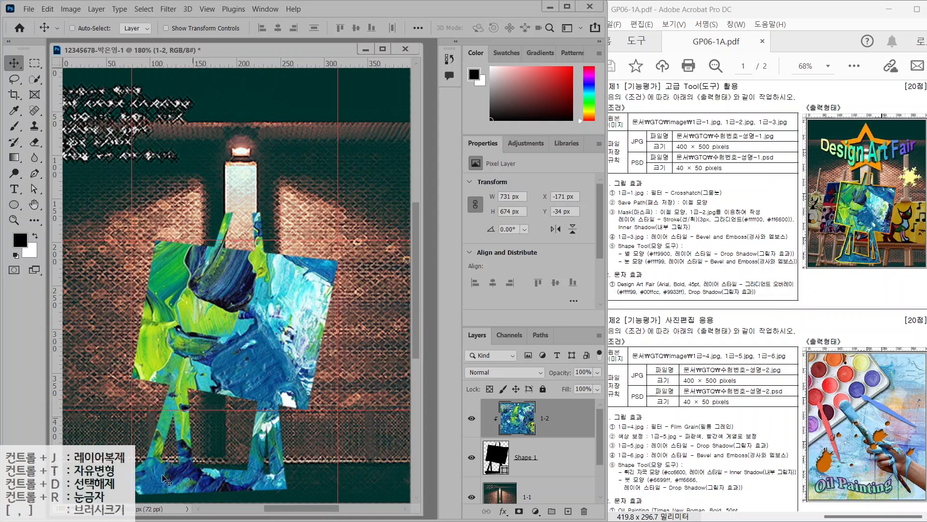
click(504, 511)
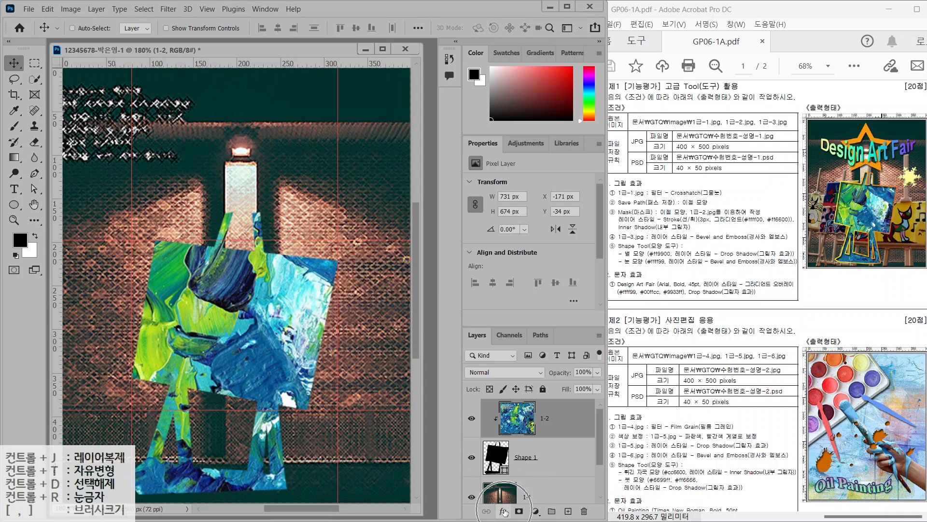
Add a 3 px Outside Stroke effect to Shape 1 through the fx menu
click(504, 511)
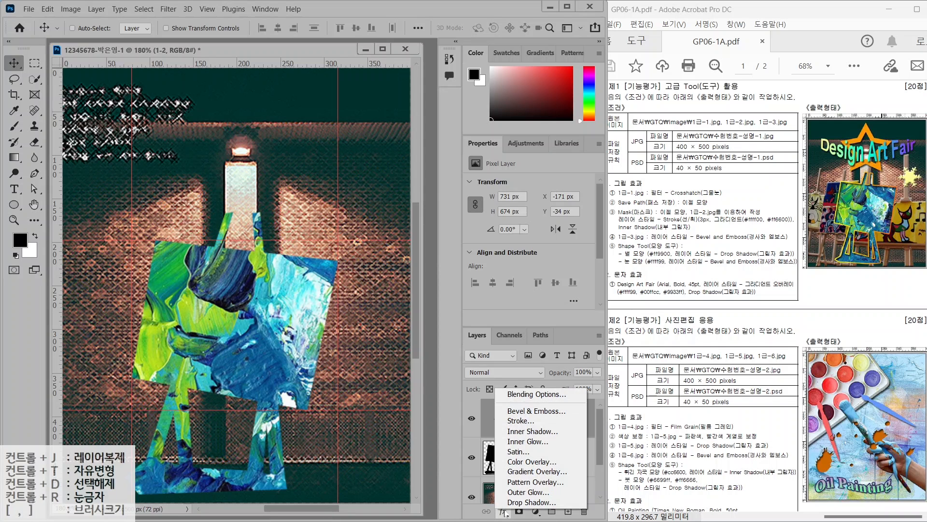
click(505, 512)
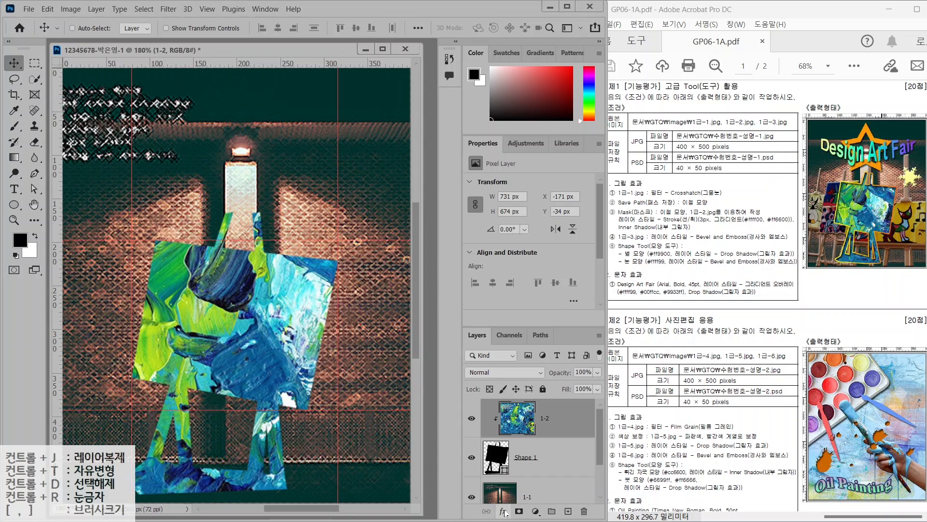
click(532, 455)
key(ctrl)
key(ctrl)
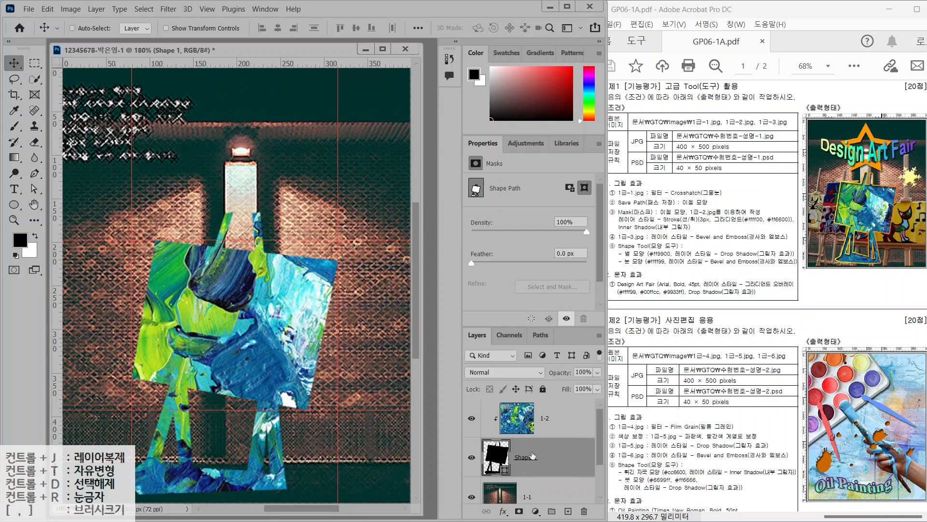
click(504, 511)
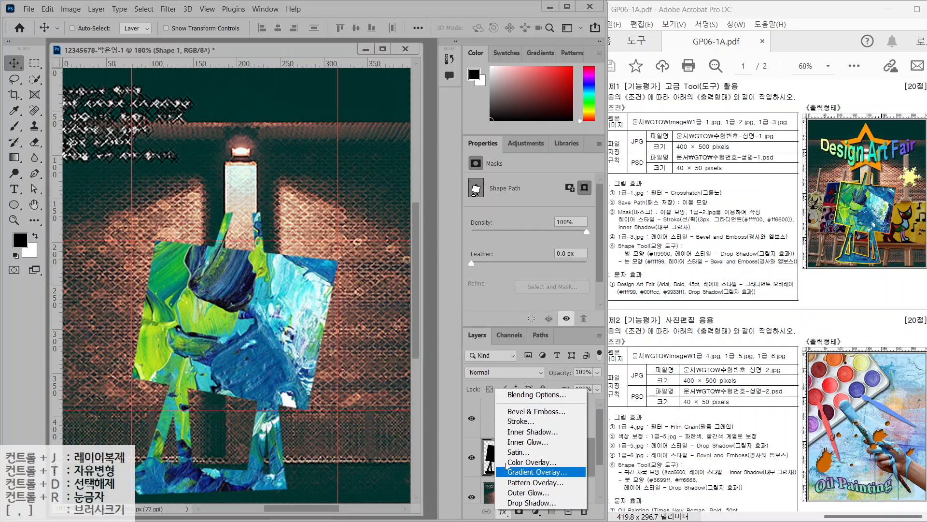
click(510, 423)
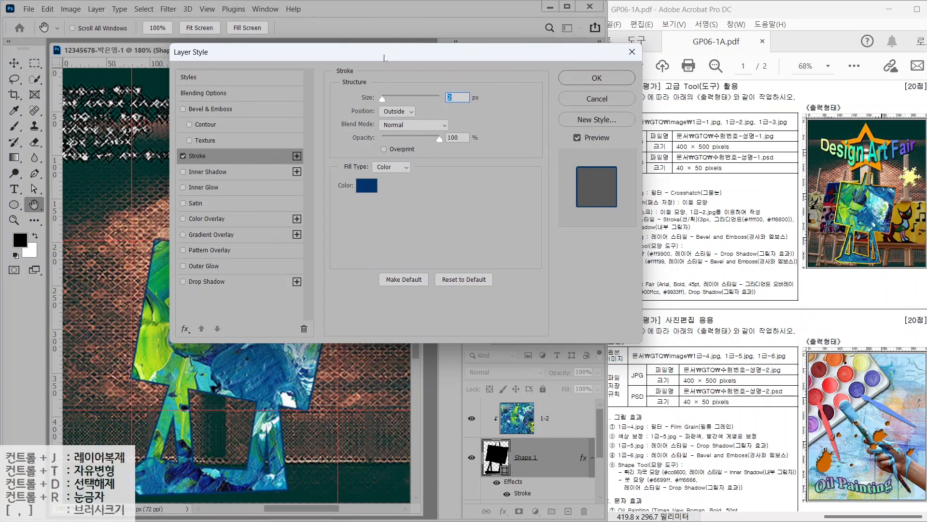
drag(396, 54, 356, 75)
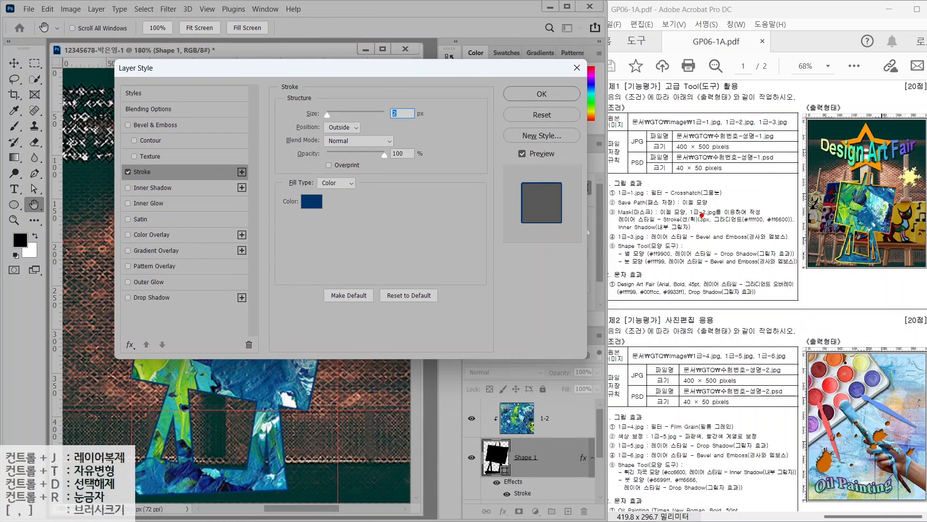
mouse_move(702, 215)
mouse_down()
mouse_move(724, 184)
mouse_move(774, 186)
mouse_up()
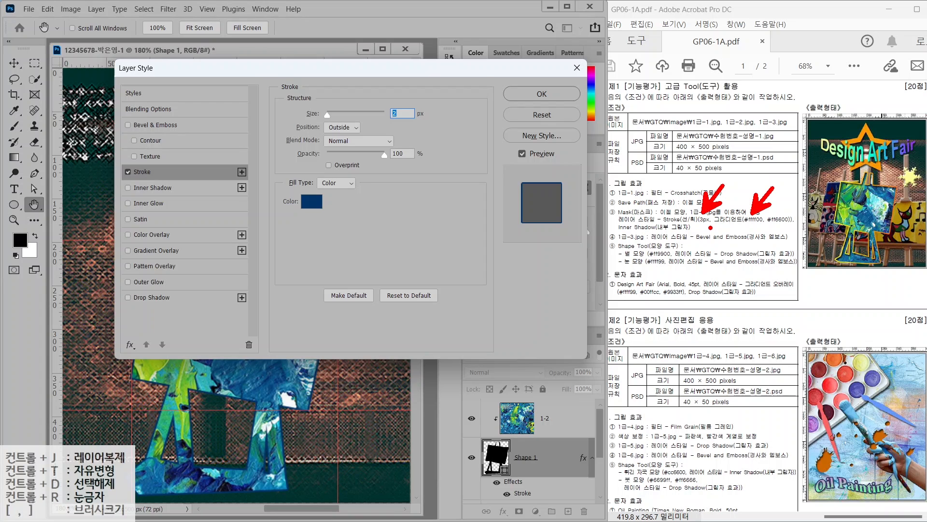
drag(711, 226, 809, 225)
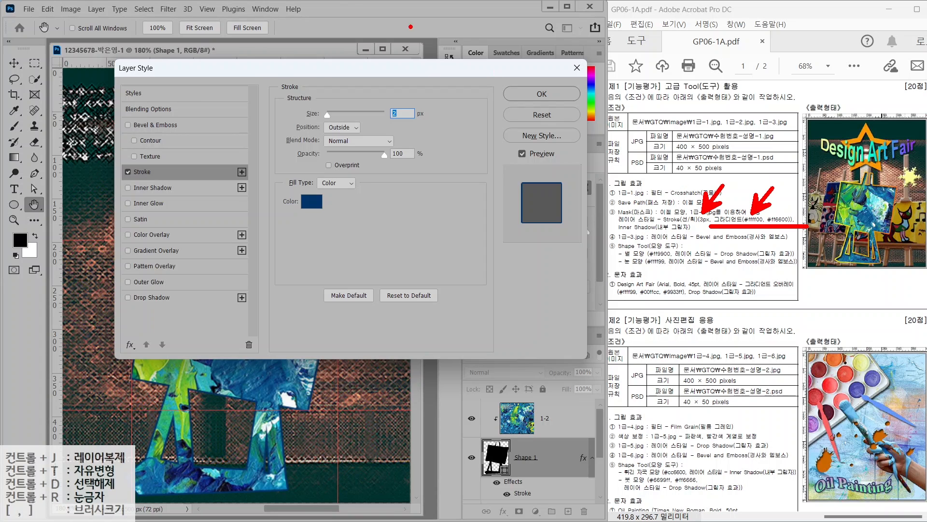
key(Escape)
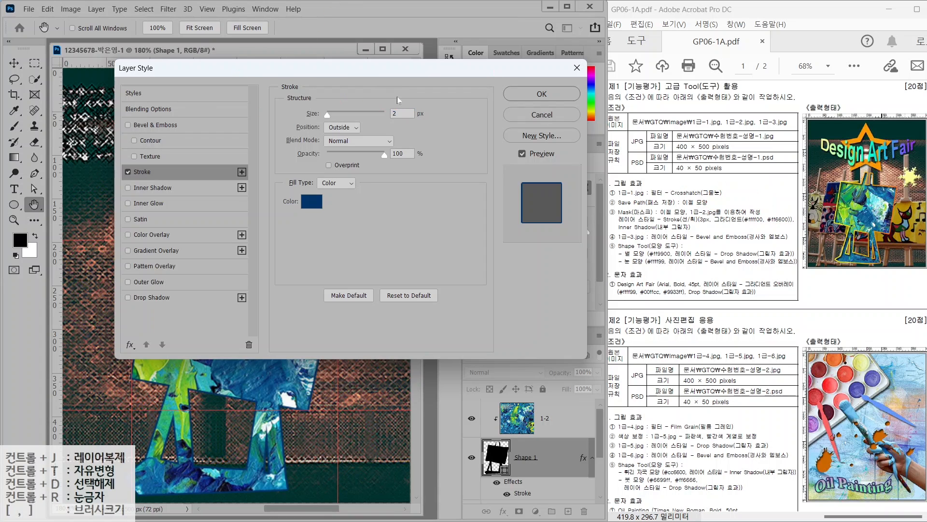
text(3)
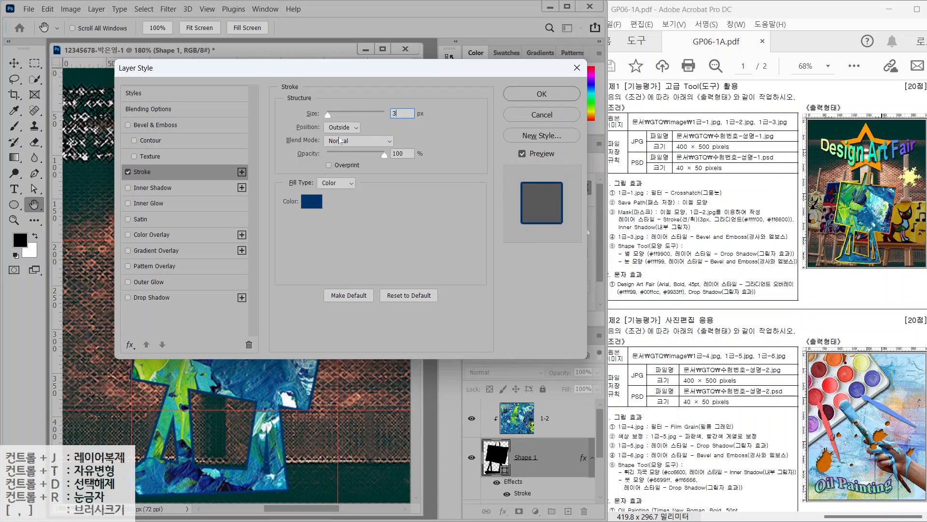
click(330, 183)
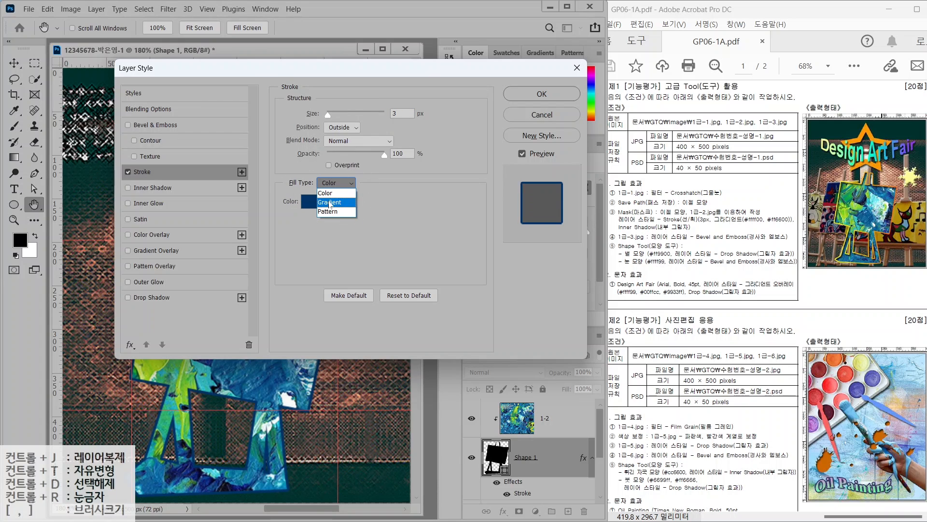
Switch the stroke Fill Type to Gradient and bring up the Gradient Editor
click(330, 203)
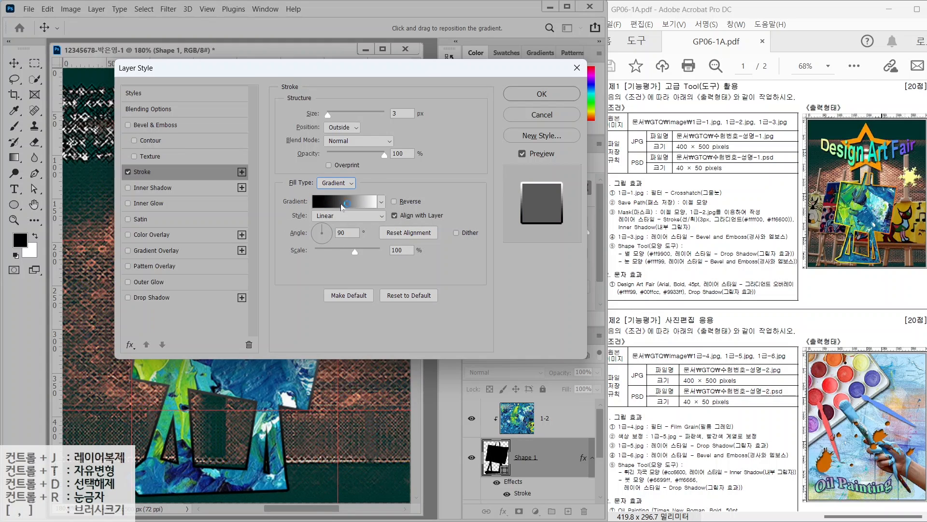
click(343, 204)
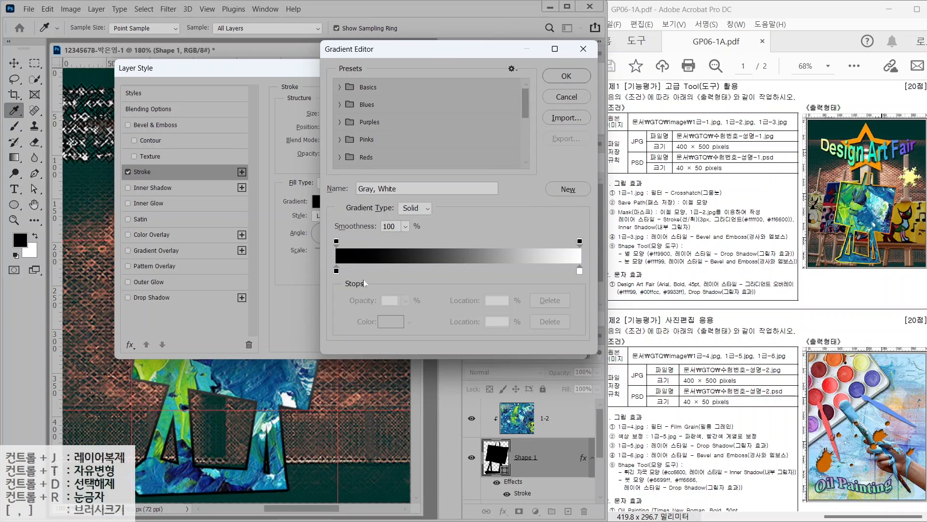
key(alt+2)
mouse_move(348, 280)
mouse_down()
mouse_move(330, 288)
mouse_move(326, 262)
mouse_move(347, 281)
mouse_up()
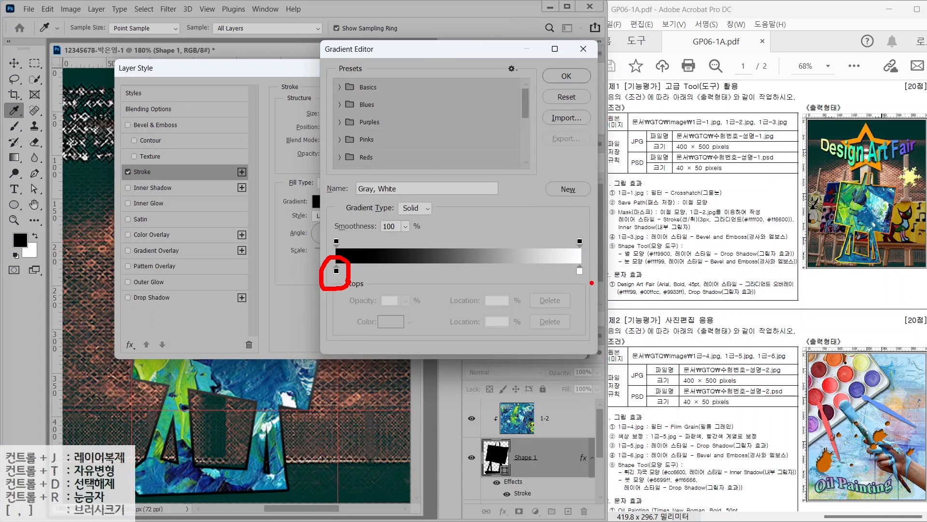
mouse_move(592, 282)
mouse_down()
mouse_move(568, 298)
mouse_move(584, 259)
mouse_move(585, 290)
mouse_up()
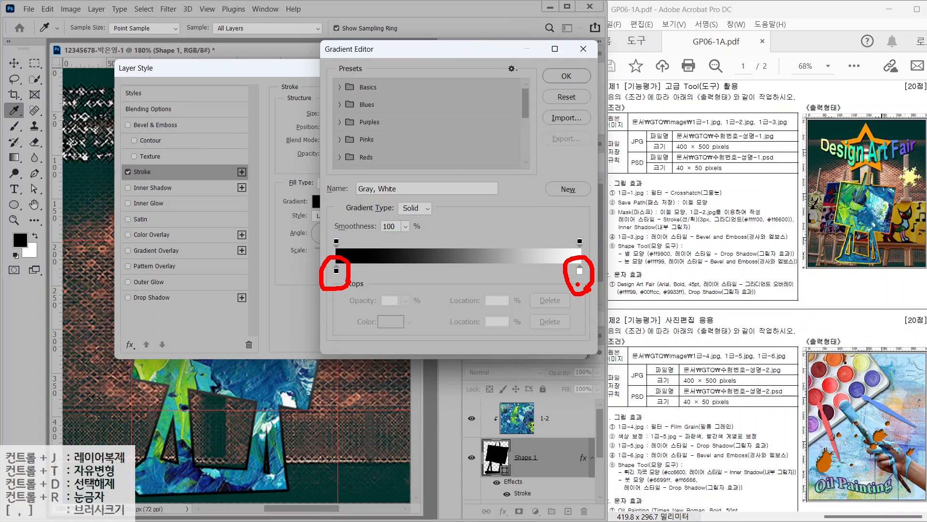
mouse_move(344, 248)
mouse_down()
mouse_move(333, 225)
mouse_move(349, 247)
mouse_up()
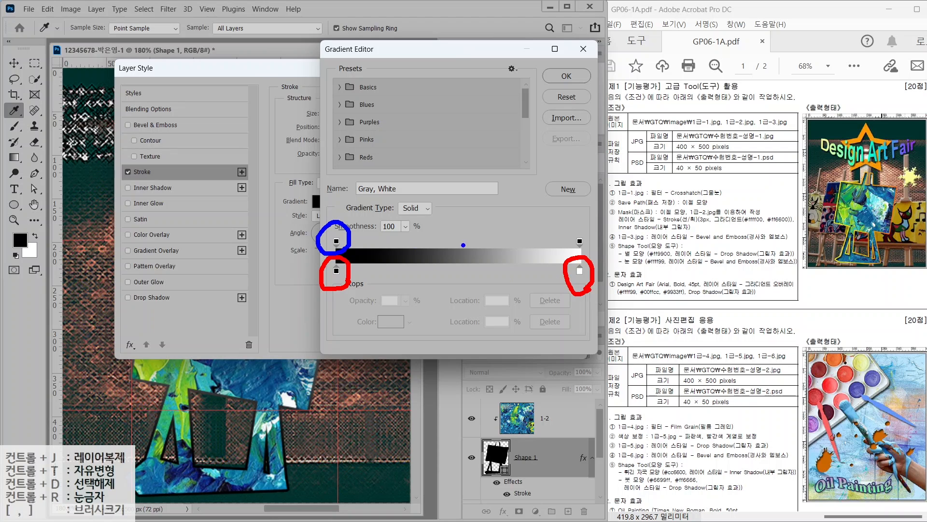
mouse_move(594, 249)
mouse_down()
mouse_move(578, 257)
mouse_move(596, 237)
mouse_move(588, 252)
mouse_up()
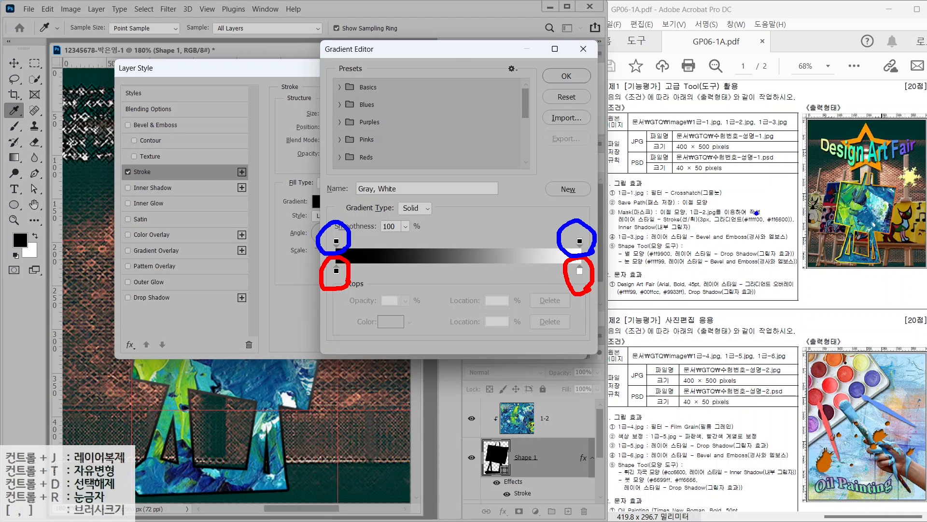
drag(745, 205, 759, 199)
drag(758, 215, 736, 179)
drag(787, 216, 804, 187)
drag(787, 204, 800, 216)
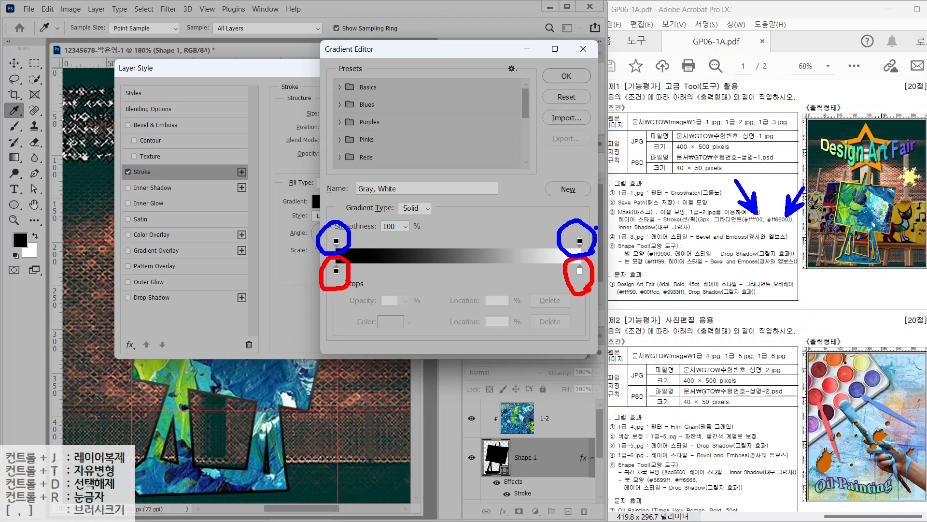
drag(604, 213, 552, 252)
drag(348, 215, 311, 259)
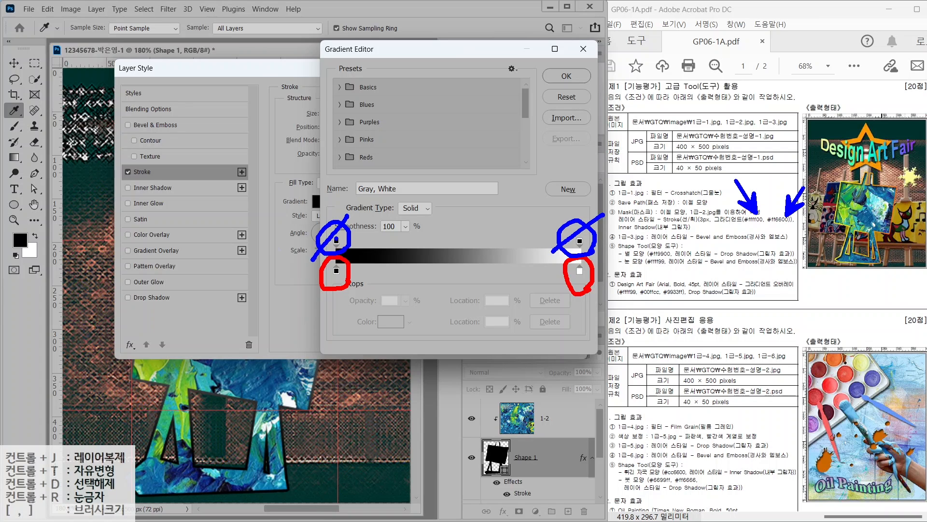
key(Escape)
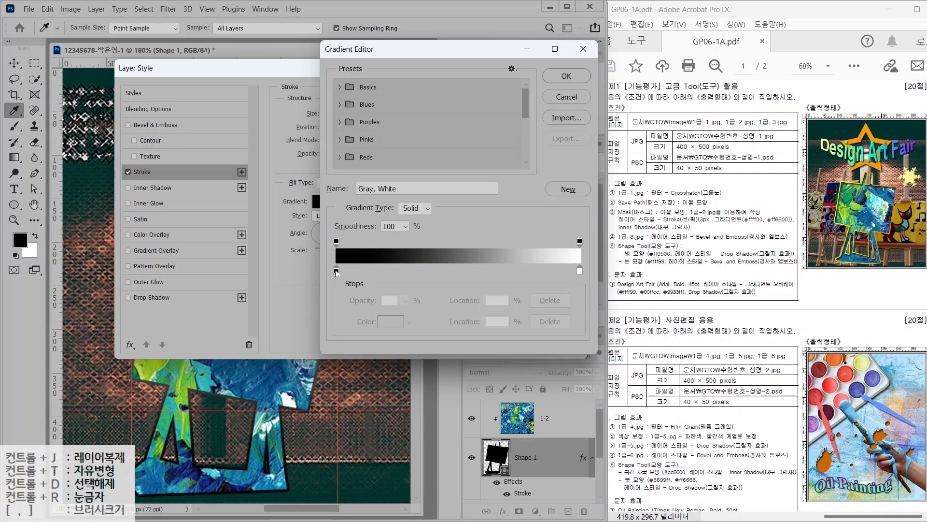
Set the gradient's left stop to #ffff00 and right stop to #ff6600
click(337, 271)
double_click(337, 271)
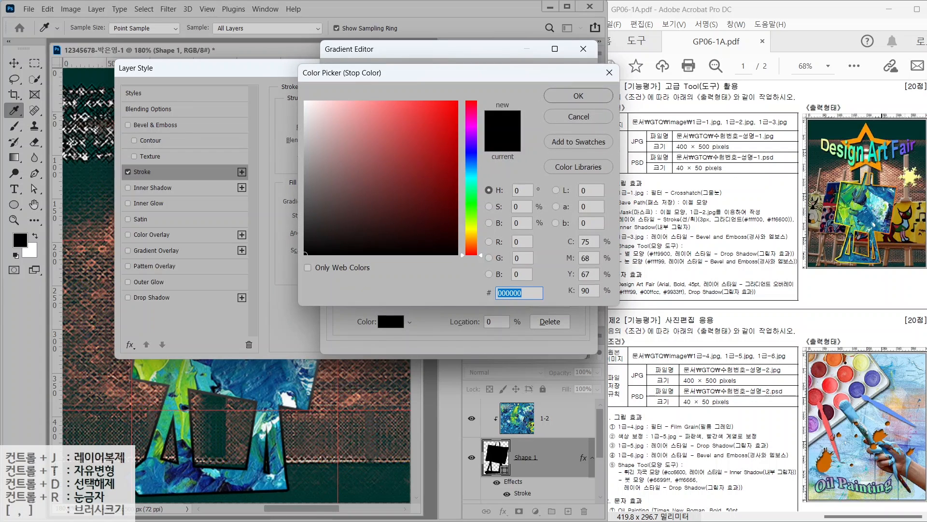
text(ffff00)
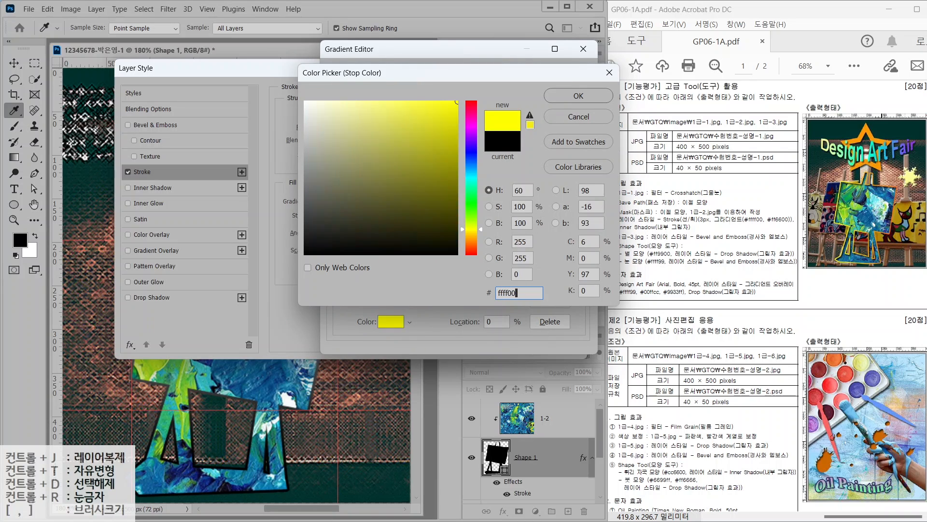
key(Return)
double_click(579, 274)
text(ff6600)
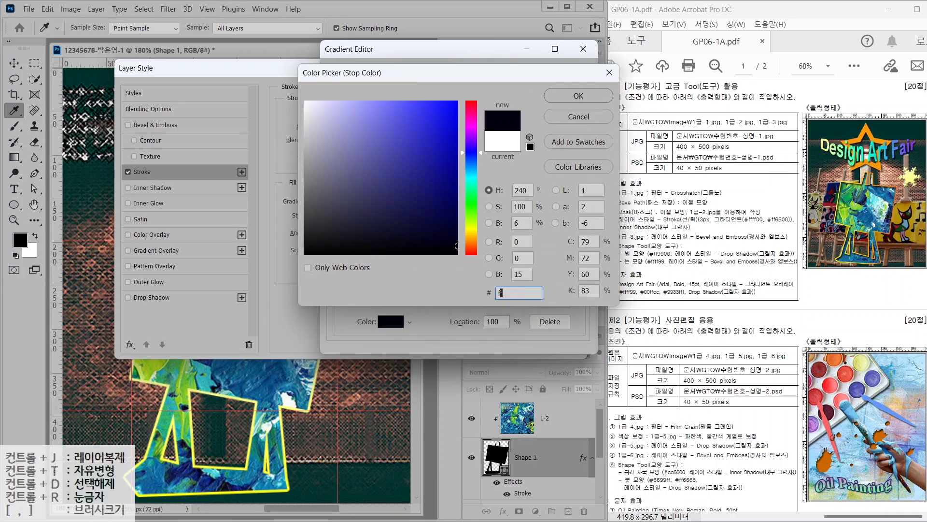
key(Return)
key(Return)
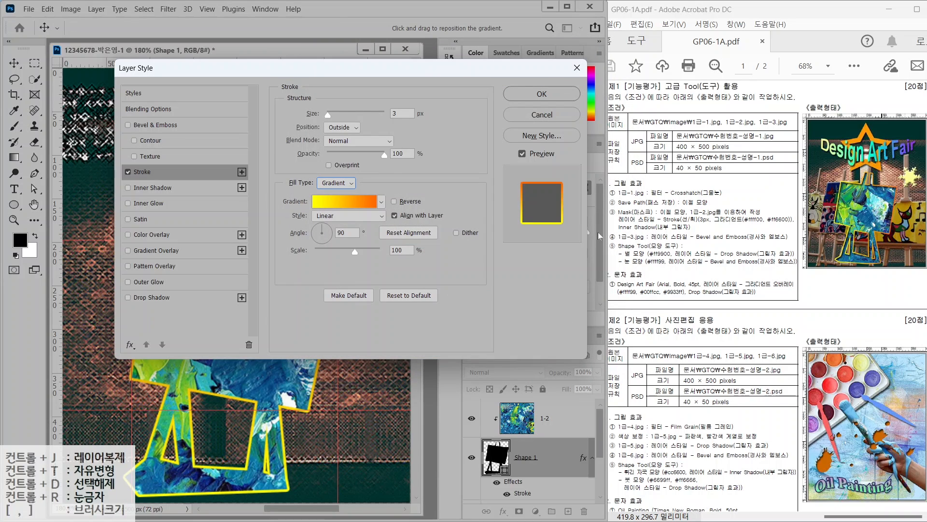
Keep the stroke gradient Linear, edit its angle, add a default Inner Shadow, and confirm
key(alt)
drag(836, 196, 800, 162)
drag(897, 197, 926, 182)
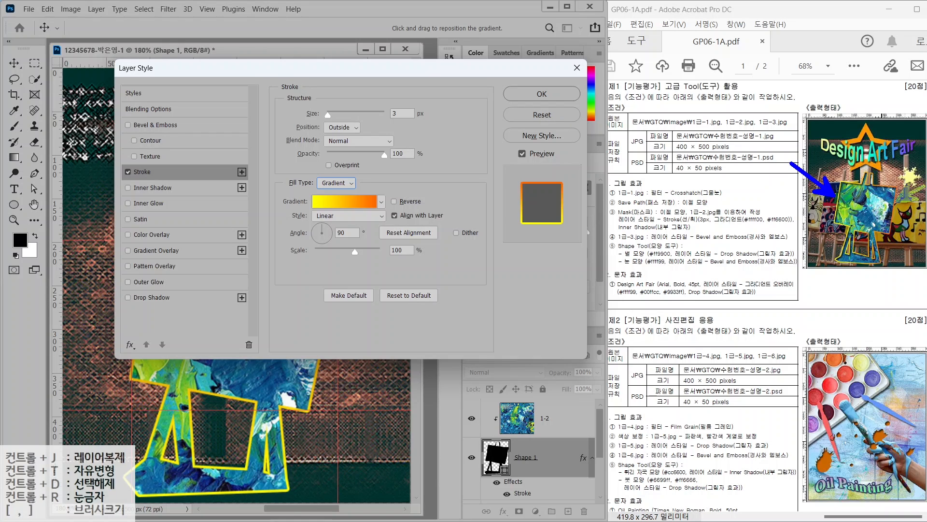
drag(524, 202, 493, 176)
drag(572, 203, 601, 186)
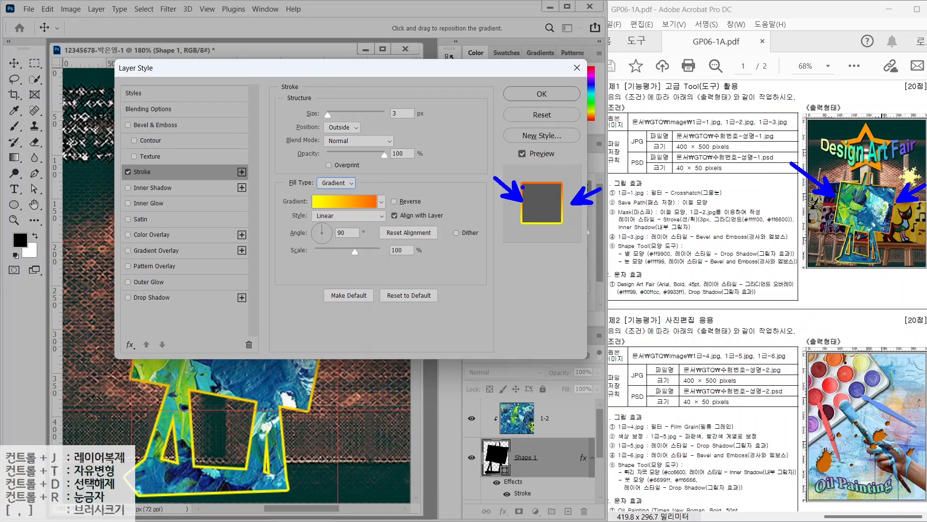
key(Escape)
click(322, 217)
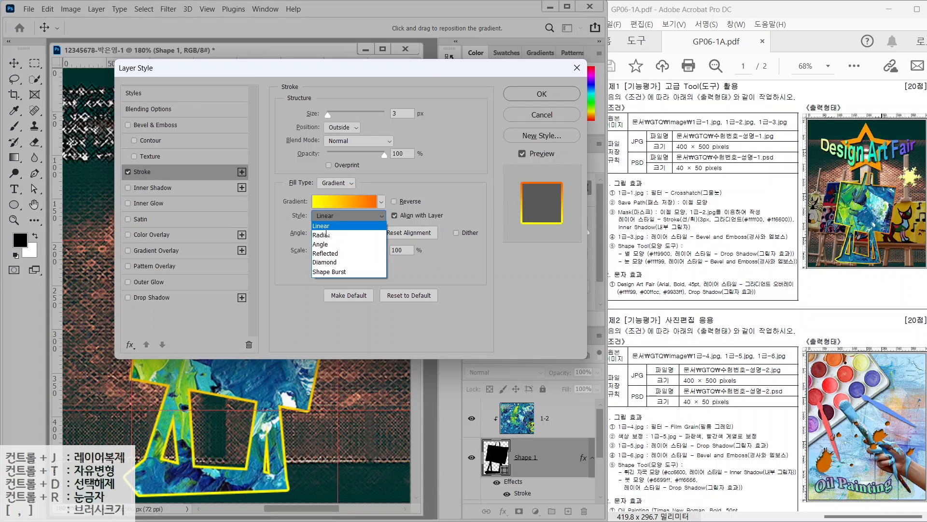
click(322, 217)
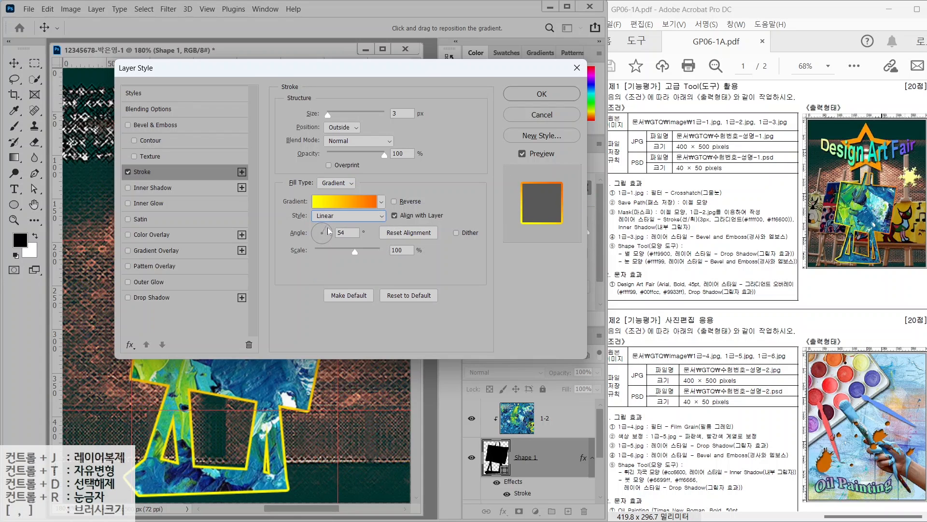
click(328, 234)
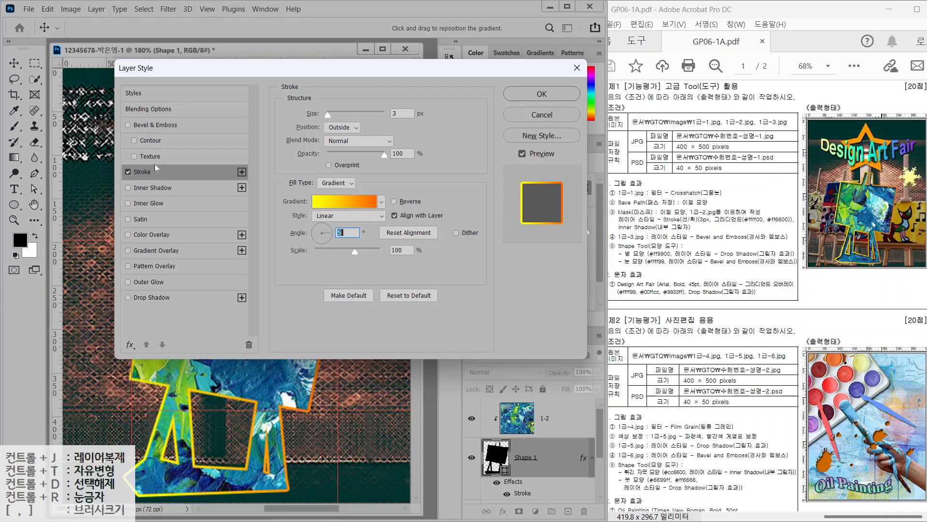
click(149, 190)
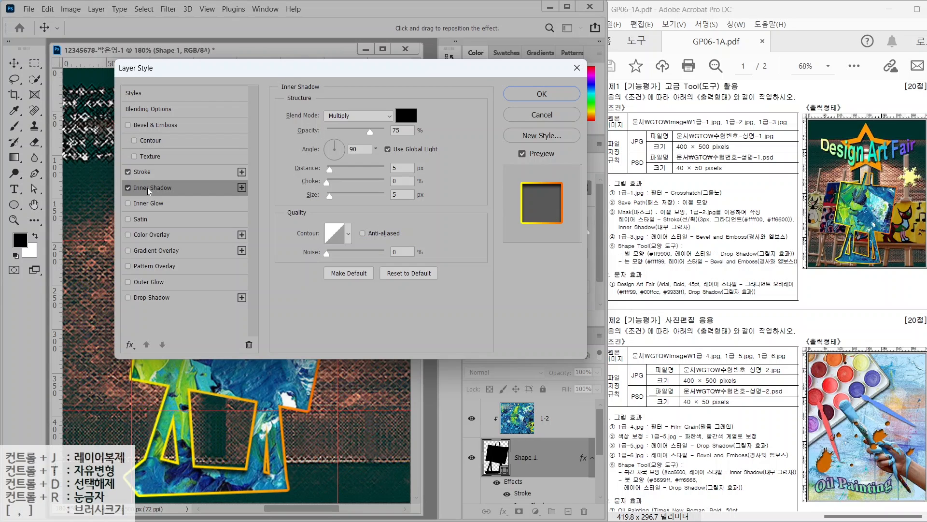
click(542, 94)
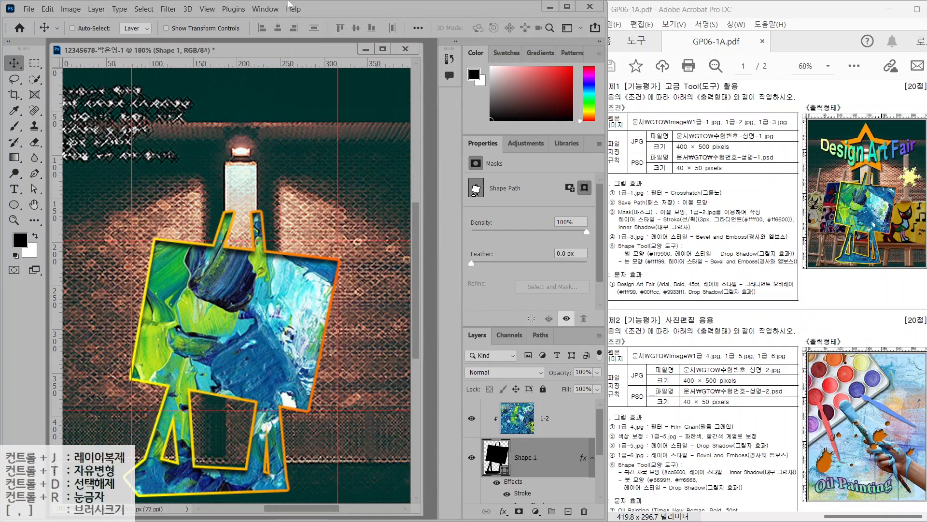
Remove all guides from the composite with View > Clear Guides
click(210, 11)
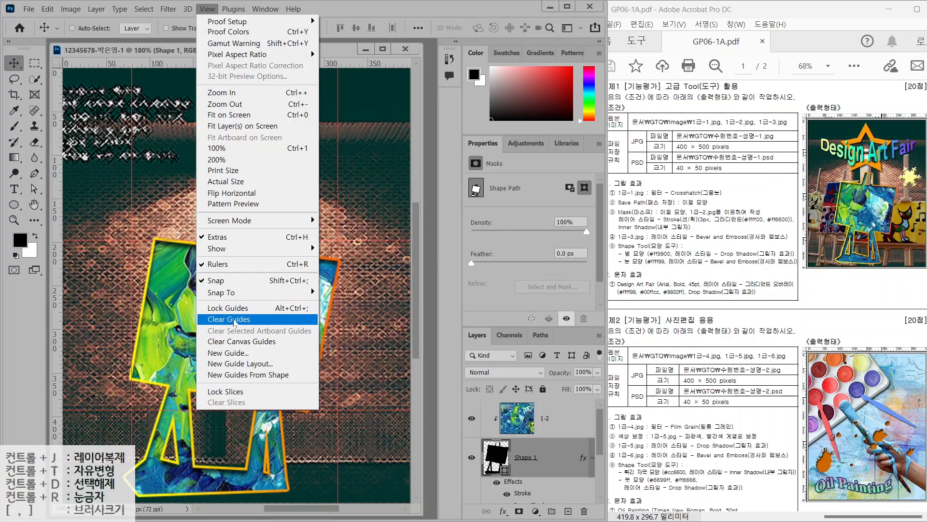
click(235, 322)
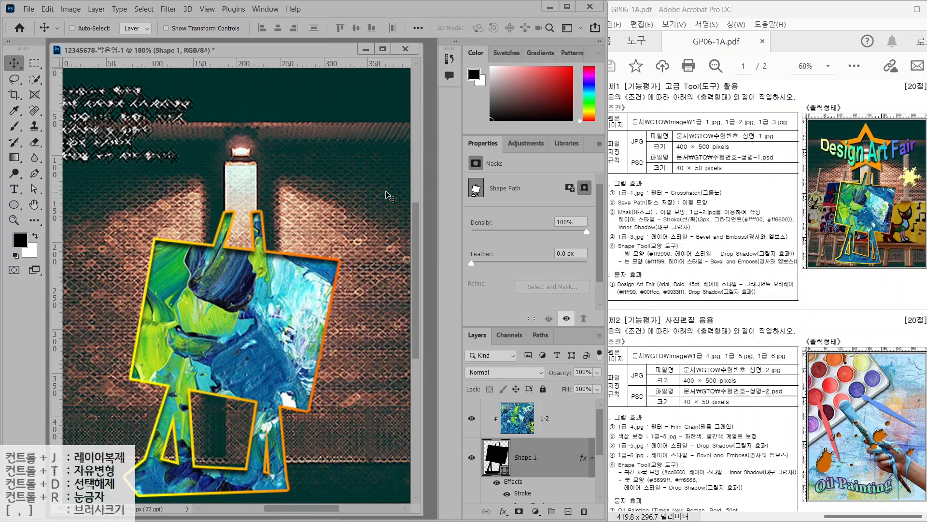
drag(637, 230, 611, 195)
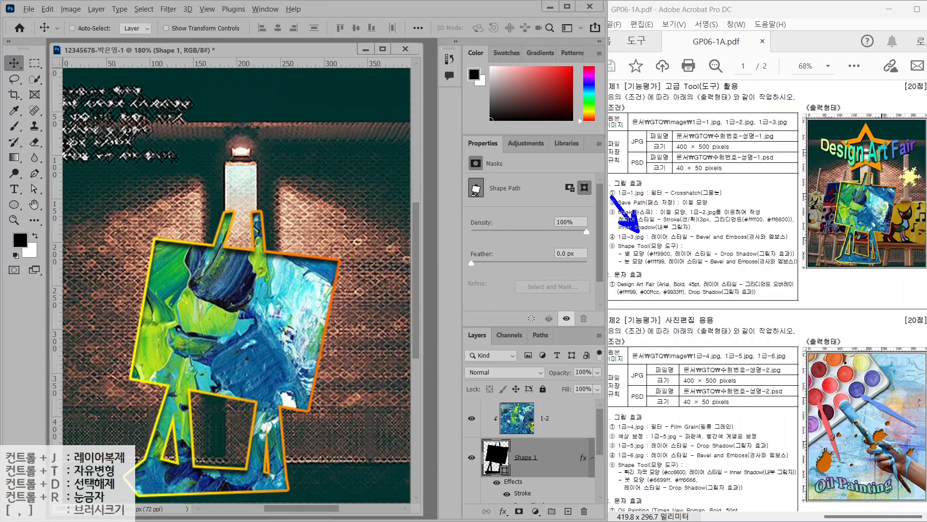
Open the easel photo 1급-3.jpg and pick the Quick Selection tool
click(28, 9)
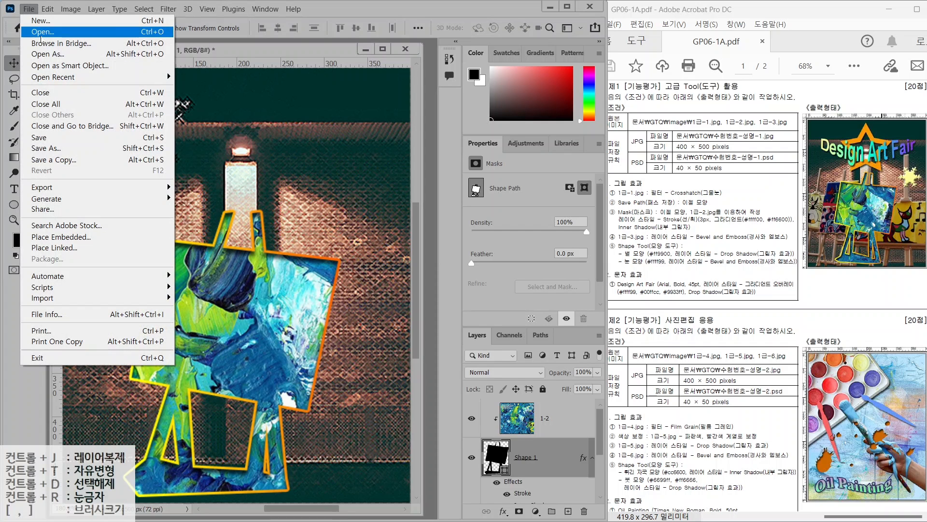
click(36, 32)
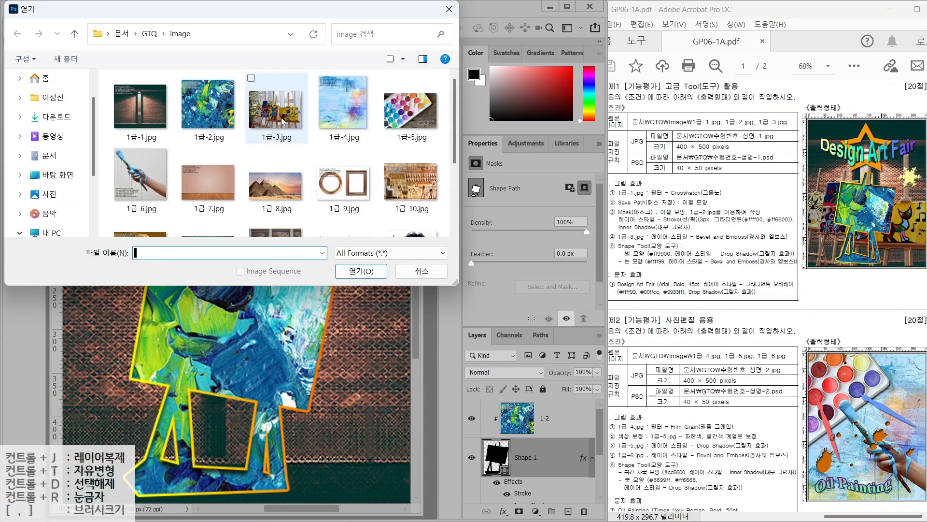
double_click(275, 106)
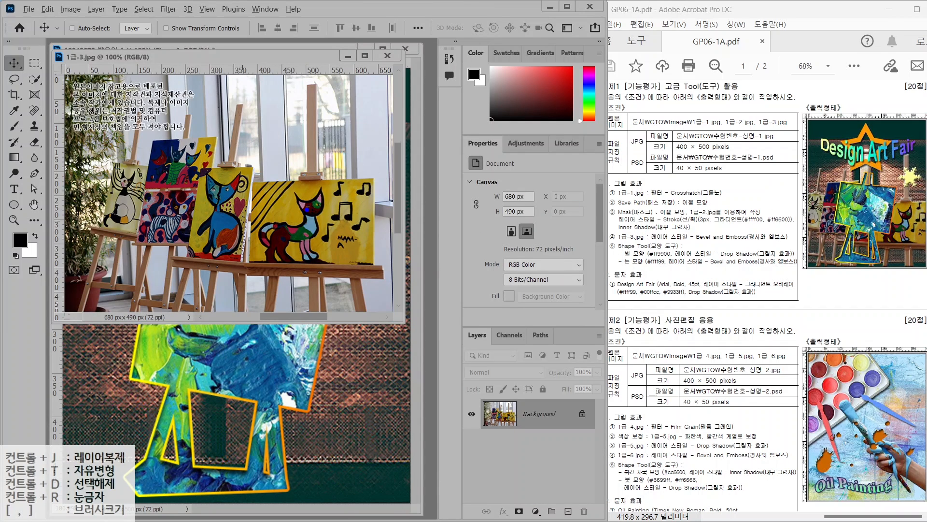
click(35, 79)
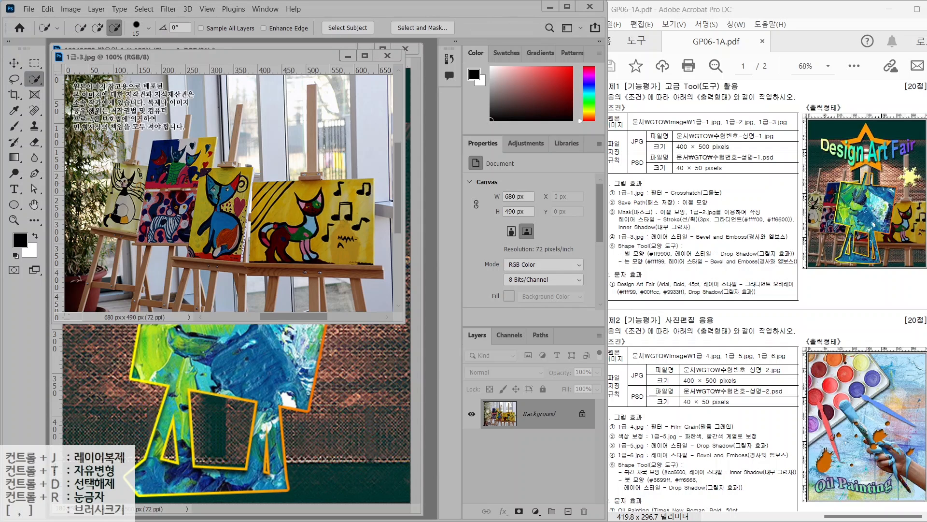
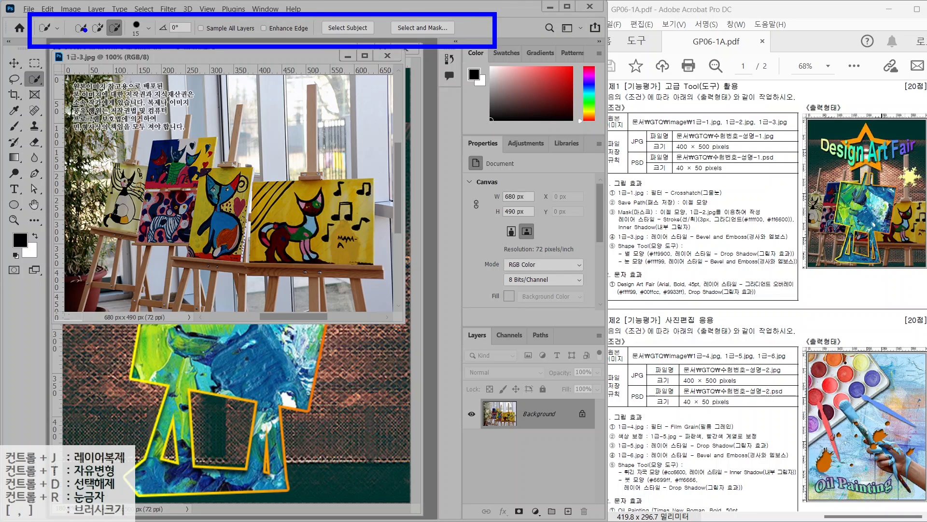
In 1급-3, select the right easels and the yellow cat painting with Quick Selection in Add mode
click(97, 28)
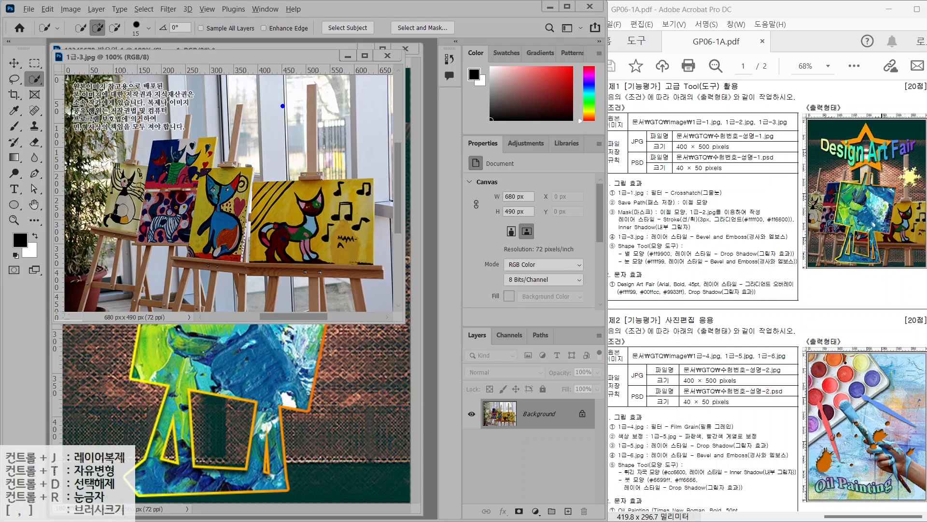
mouse_move(284, 105)
mouse_down()
mouse_move(268, 137)
mouse_move(291, 135)
mouse_up()
drag(320, 89, 285, 170)
mouse_move(334, 104)
mouse_down()
mouse_move(358, 149)
mouse_move(333, 144)
mouse_up()
key(Escape)
key(bracketright)
key(bracketright)
key(bracketright)
mouse_move(311, 217)
mouse_down()
mouse_move(333, 198)
mouse_move(280, 200)
mouse_move(319, 193)
mouse_move(337, 227)
mouse_move(296, 244)
mouse_move(338, 245)
mouse_move(304, 254)
mouse_move(315, 260)
mouse_move(266, 203)
mouse_move(208, 212)
mouse_move(169, 181)
mouse_up()
key(bracketleft)
key(bracketleft)
key(bracketleft)
key(bracketleft)
key(bracketleft)
key(bracketleft)
key(bracketleft)
key(bracketleft)
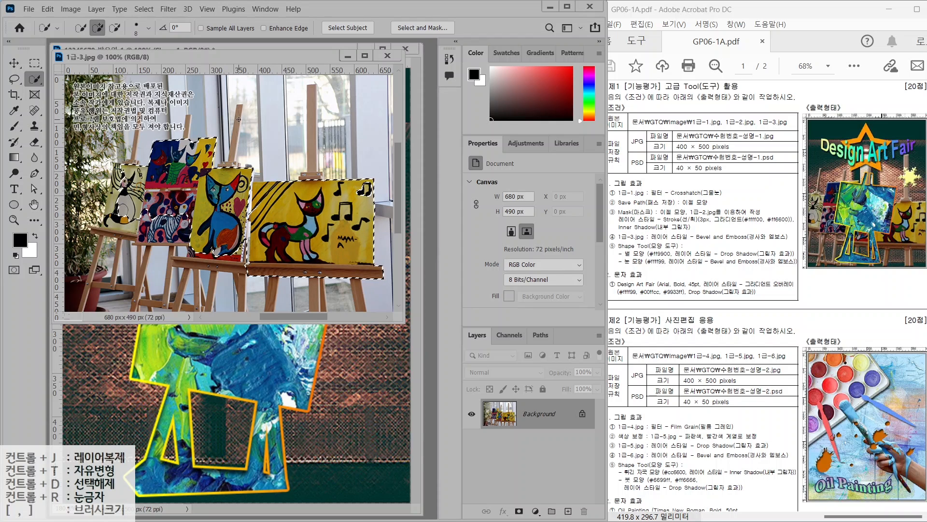
drag(239, 120, 233, 162)
drag(311, 97, 311, 171)
mouse_move(189, 120)
mouse_down()
mouse_move(153, 178)
mouse_move(133, 161)
mouse_up()
Extend the selection over the left paintings, front shelf and all easel legs
key(bracketright)
key(bracketright)
key(bracketright)
mouse_move(121, 178)
mouse_down()
mouse_move(111, 213)
mouse_move(181, 232)
mouse_up()
mouse_move(205, 251)
mouse_down()
mouse_move(245, 258)
mouse_move(186, 264)
mouse_up()
key(bracketleft)
key(bracketleft)
key(bracketleft)
drag(274, 280, 271, 307)
drag(316, 281, 317, 307)
drag(355, 280, 361, 307)
mouse_move(238, 275)
mouse_down()
mouse_move(242, 305)
mouse_move(193, 299)
mouse_up()
mouse_move(176, 270)
mouse_down()
mouse_move(159, 305)
mouse_move(139, 251)
mouse_up()
drag(100, 237, 83, 307)
Subtract the background gaps between the left and middle easel legs from the selection
click(115, 28)
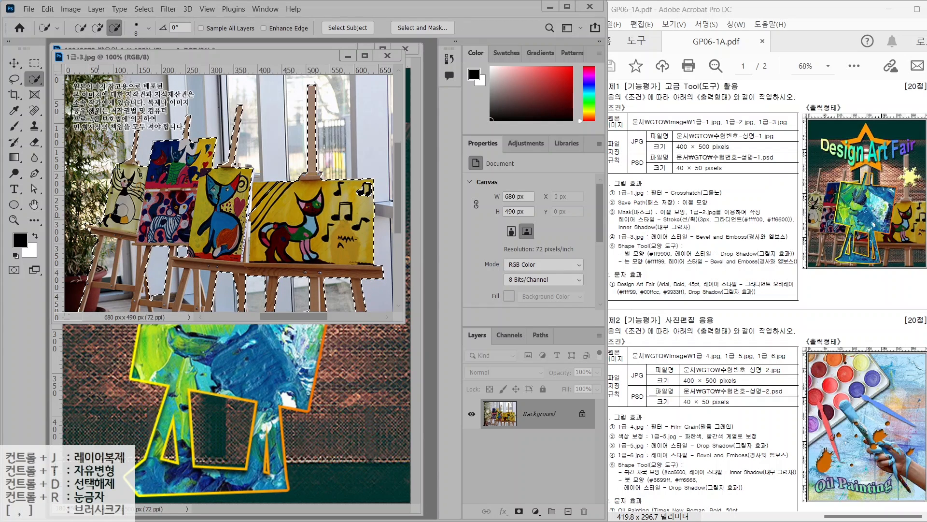
mouse_move(107, 238)
mouse_down()
mouse_move(98, 268)
mouse_move(126, 275)
mouse_move(104, 304)
mouse_up()
drag(188, 295, 178, 276)
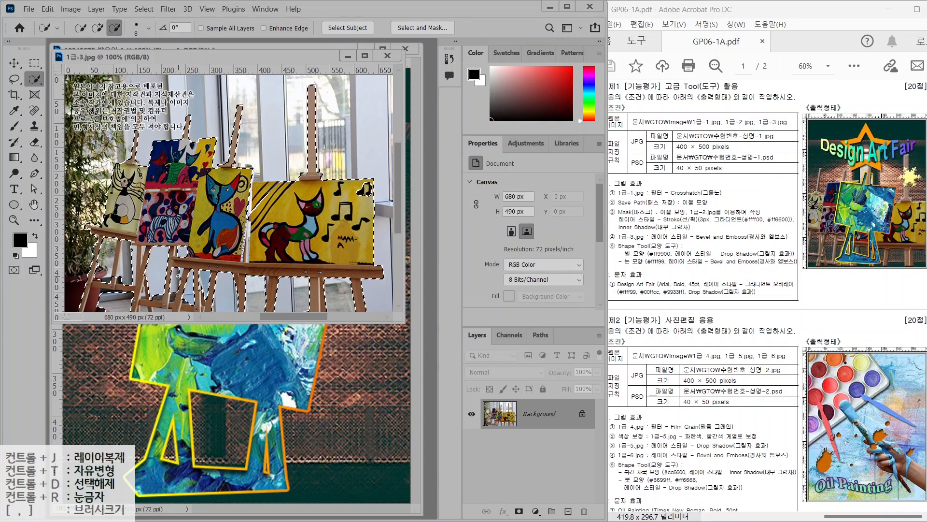
Copy the easels and paste them into the 12345678 composite as a new layer
key(ctrl+c)
click(287, 359)
key(ctrl+v)
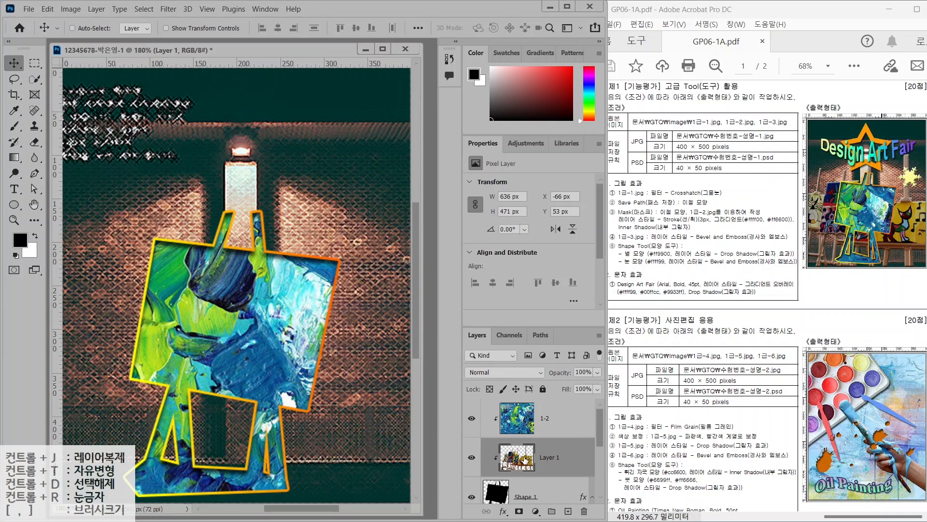
Rename the pasted easel layer to 1-3
double_click(549, 457)
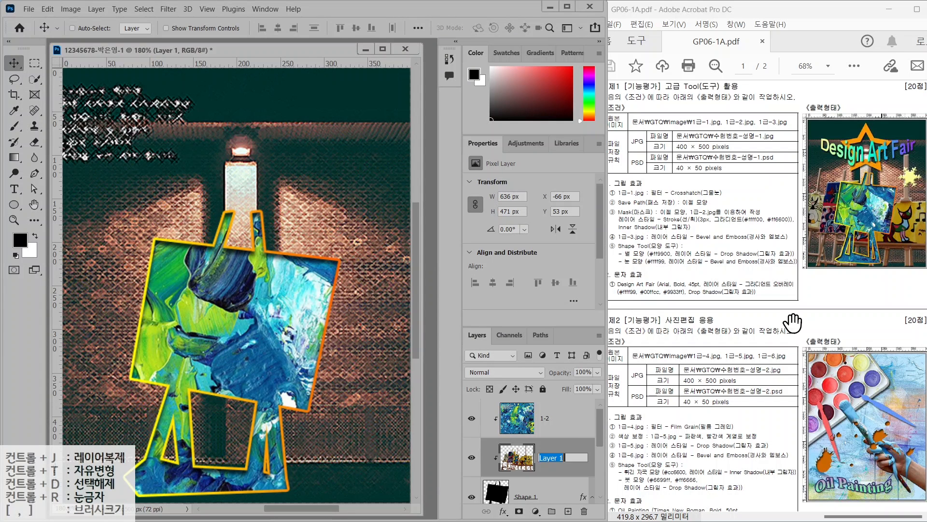
text(1-3)
key(Return)
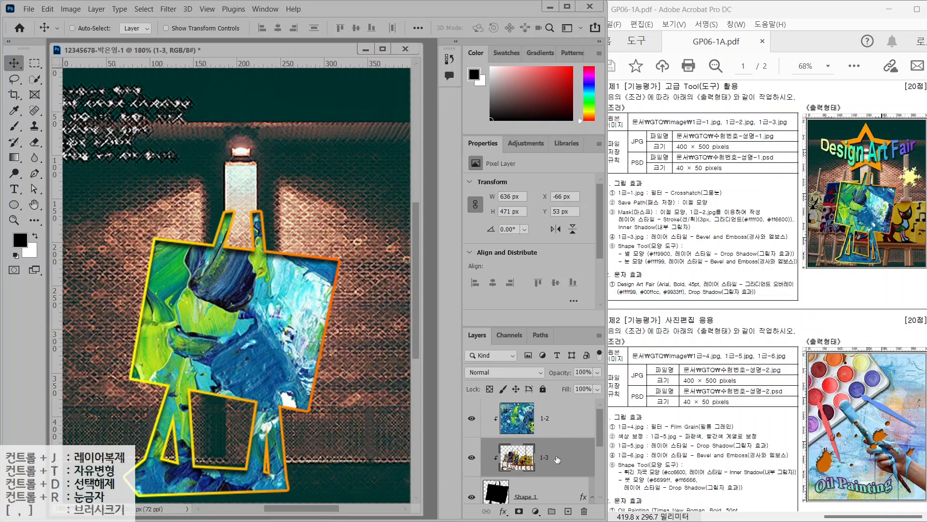
Move layer 1-3 below Shape 1 and collapse Shape 1's effects list
scroll(557, 457, down, 2)
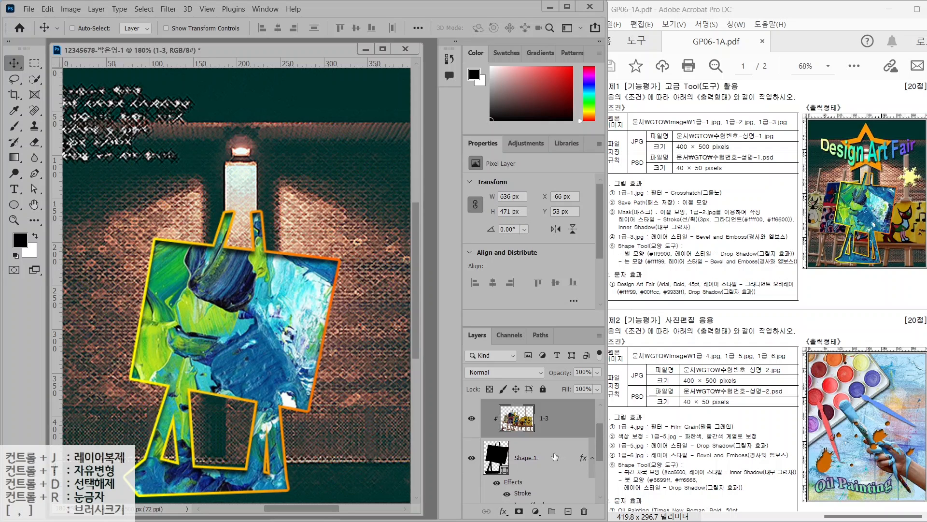
scroll(545, 431, up, 2)
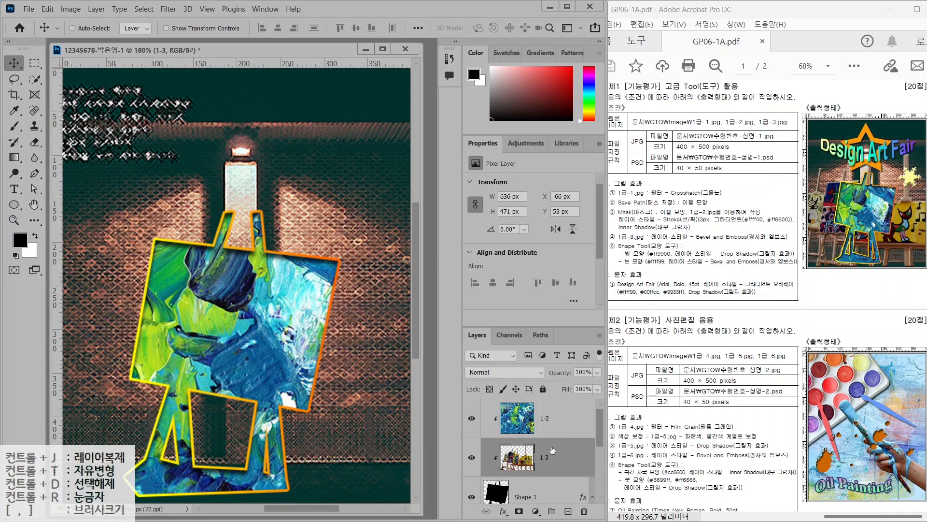
scroll(553, 450, down, 2)
drag(553, 420, 557, 472)
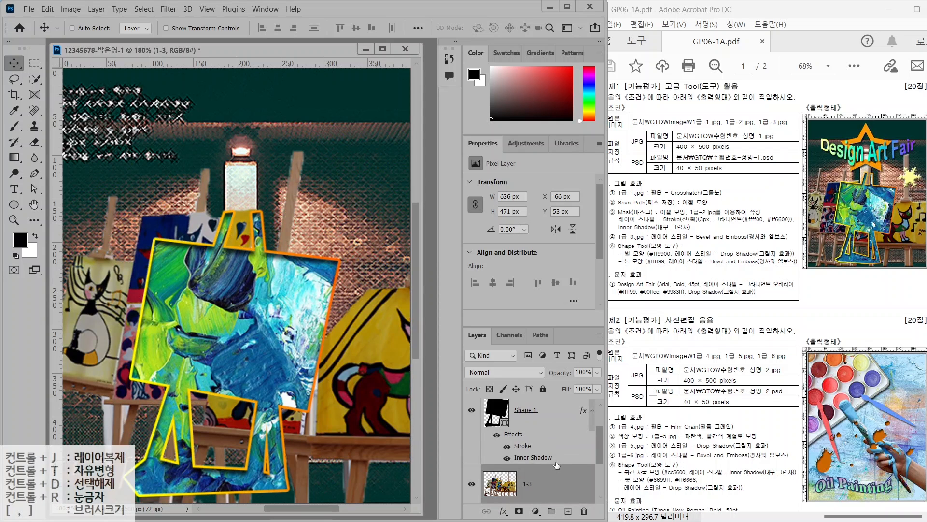
scroll(556, 465, up, 2)
scroll(556, 463, down, 3)
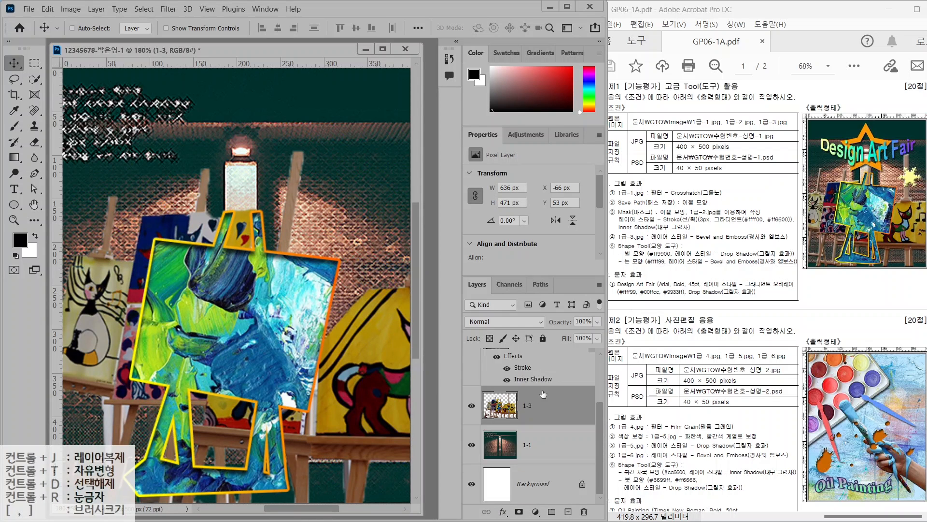
scroll(544, 395, up, 3)
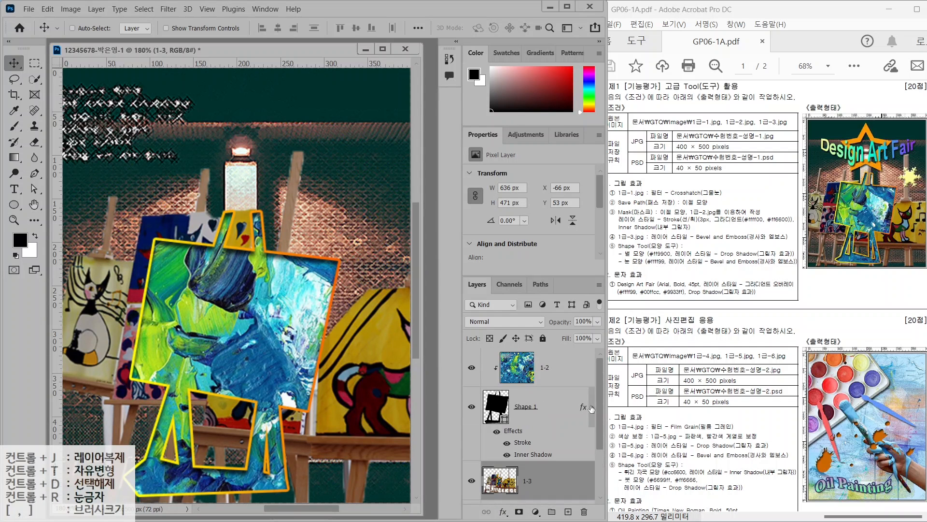
click(592, 407)
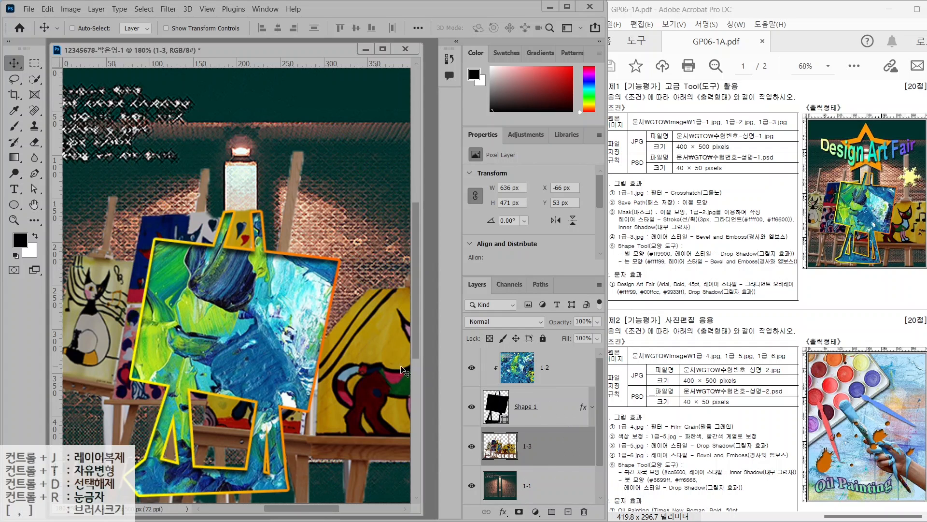
Free Transform layer 1-3 to about 80% and centre the easels behind the painted shape
drag(343, 358, 321, 400)
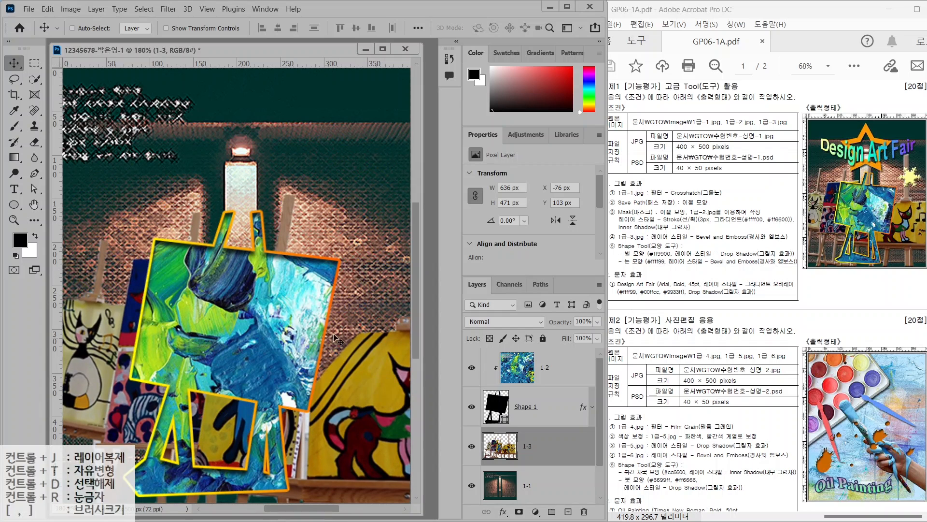
click(43, 10)
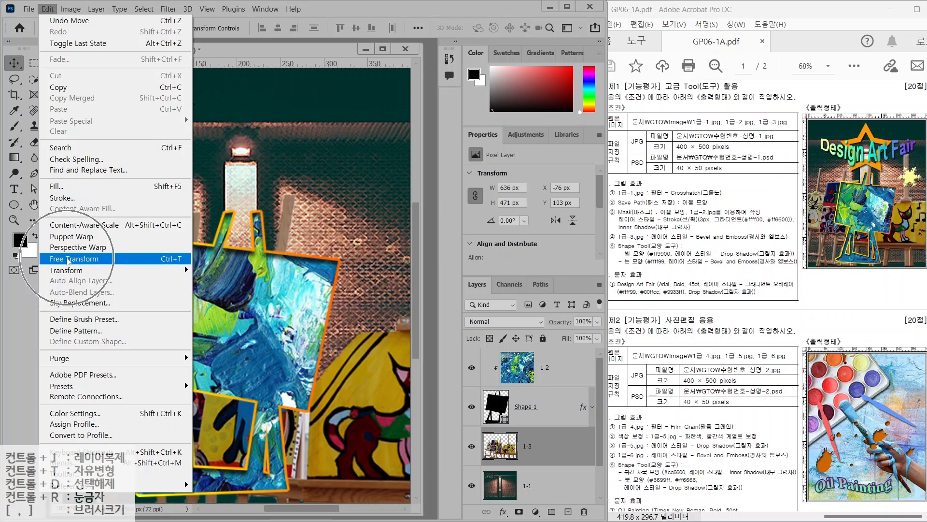
click(162, 261)
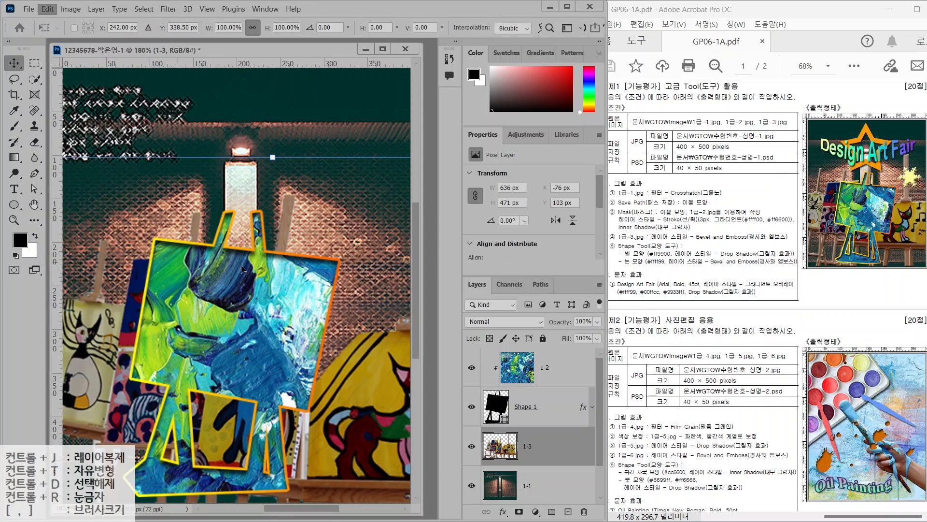
drag(273, 157, 263, 262)
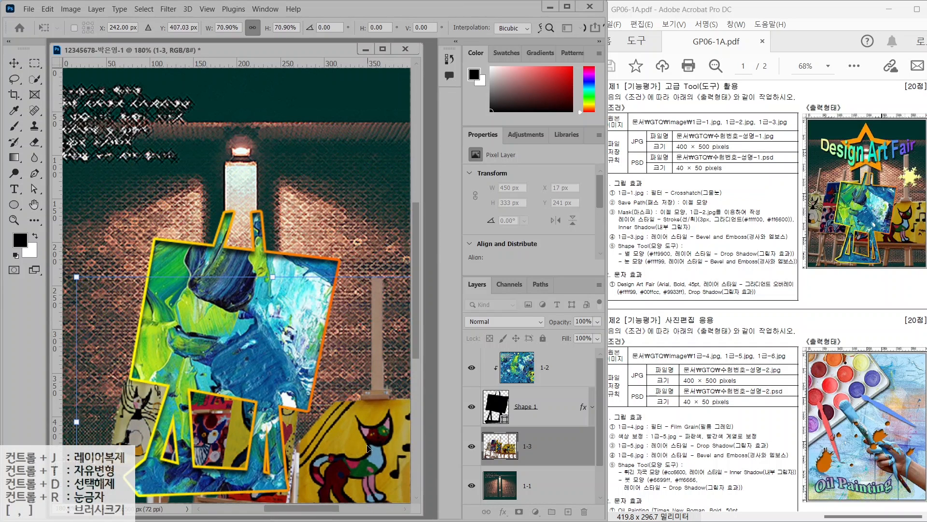
drag(345, 453, 339, 400)
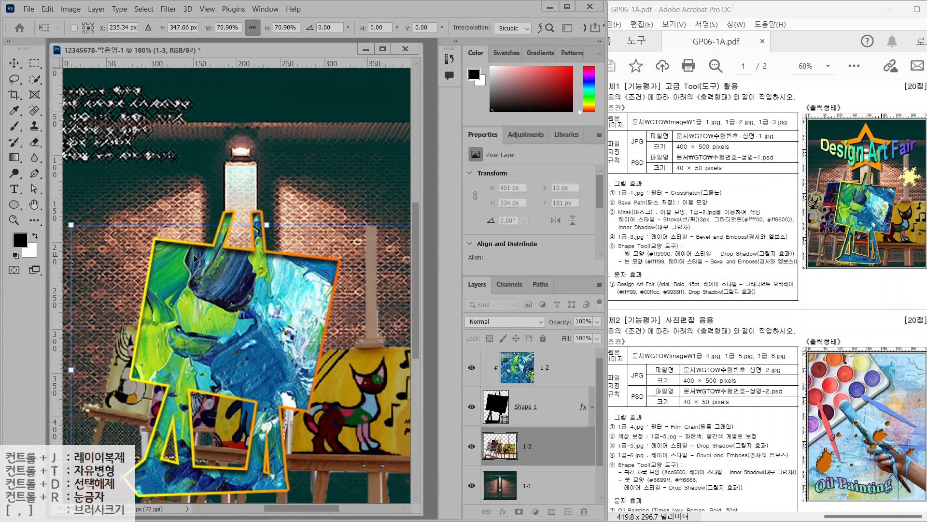
drag(275, 224, 264, 188)
drag(400, 395, 371, 397)
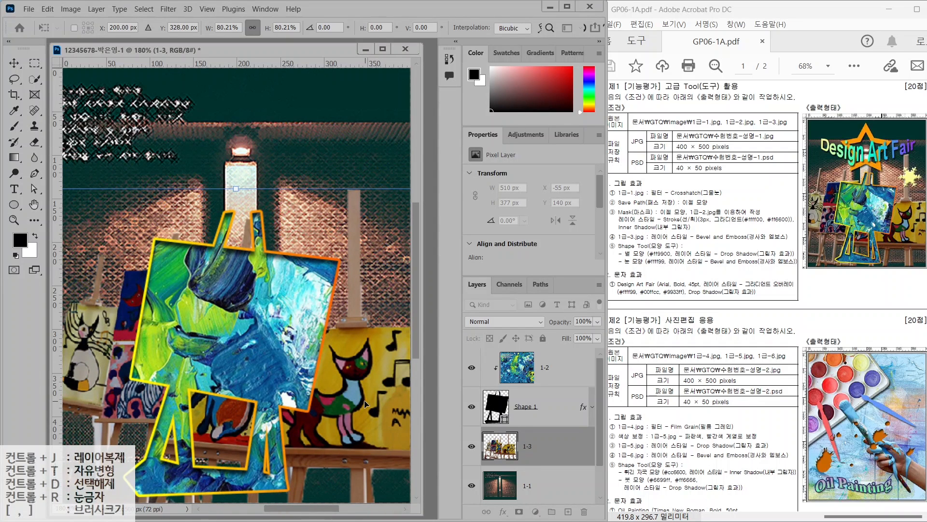
key(Return)
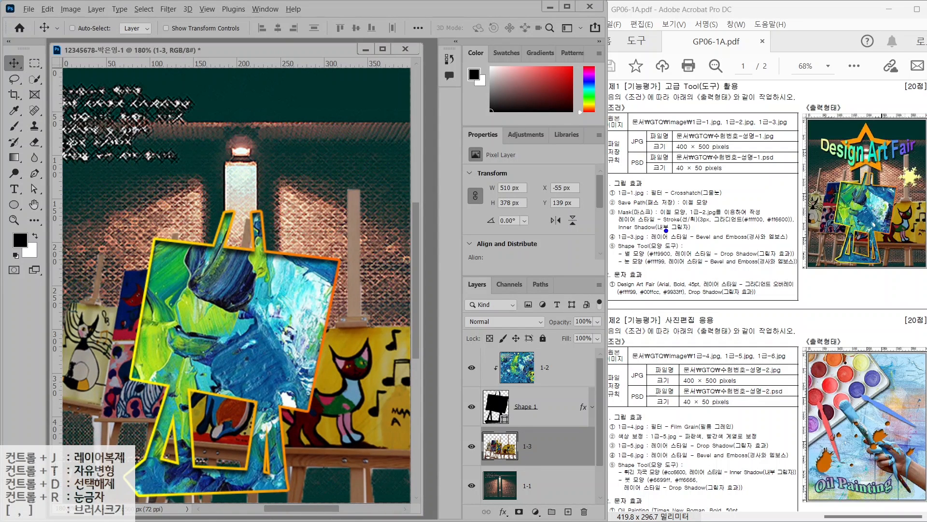
drag(697, 228, 734, 193)
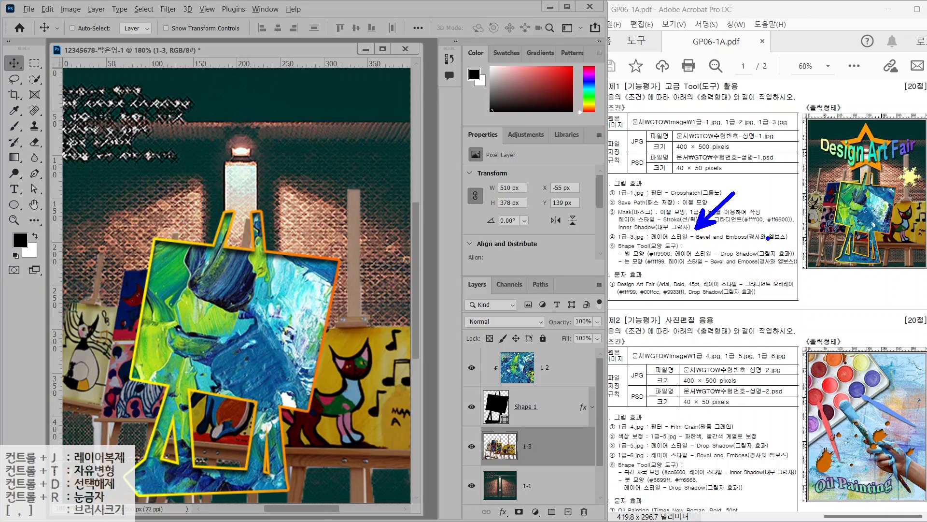
key(Escape)
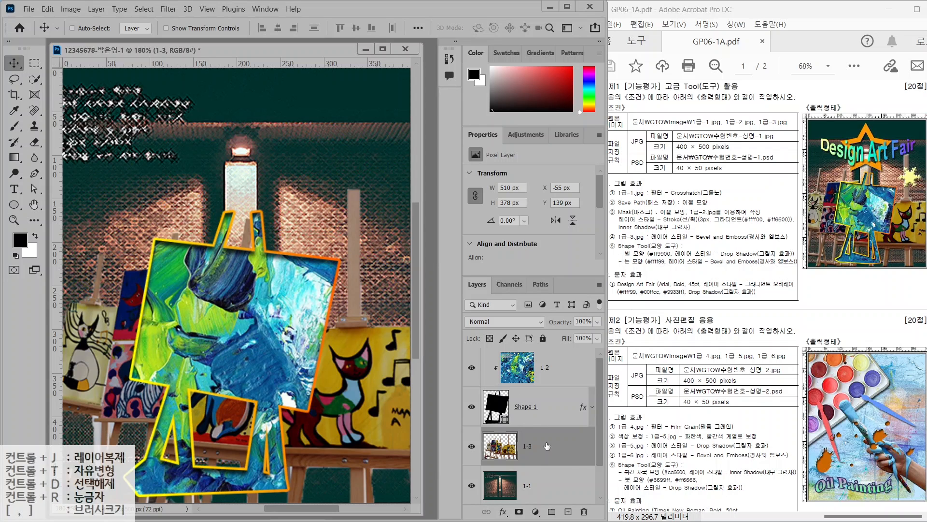
Apply a default Bevel & Emboss style to layer 1-3, then select layer 1-2
click(504, 511)
click(521, 414)
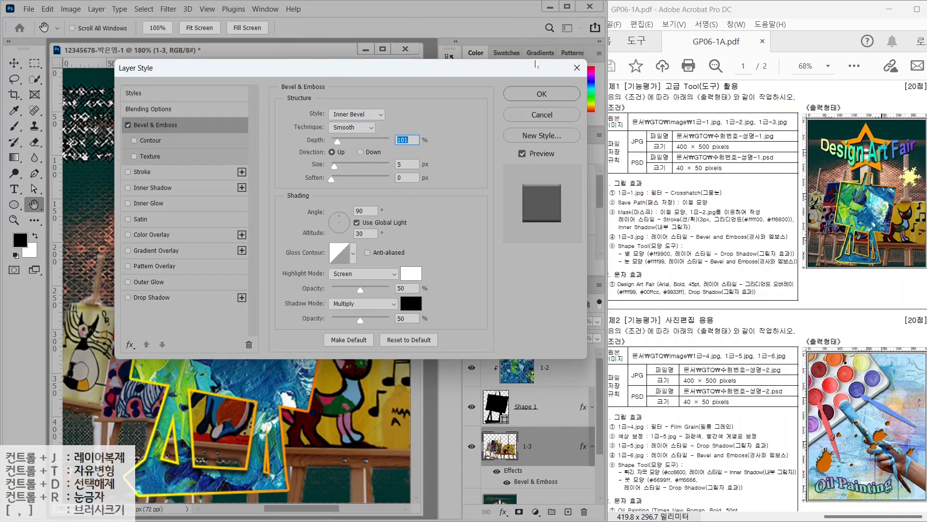
click(542, 93)
click(557, 370)
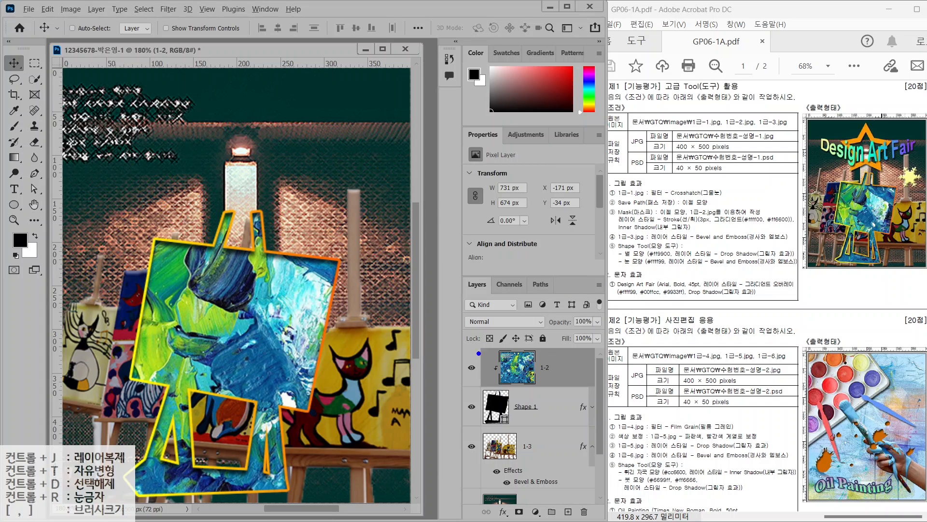
drag(470, 349, 578, 385)
mouse_move(445, 327)
mouse_down()
mouse_move(503, 303)
mouse_move(495, 313)
mouse_up()
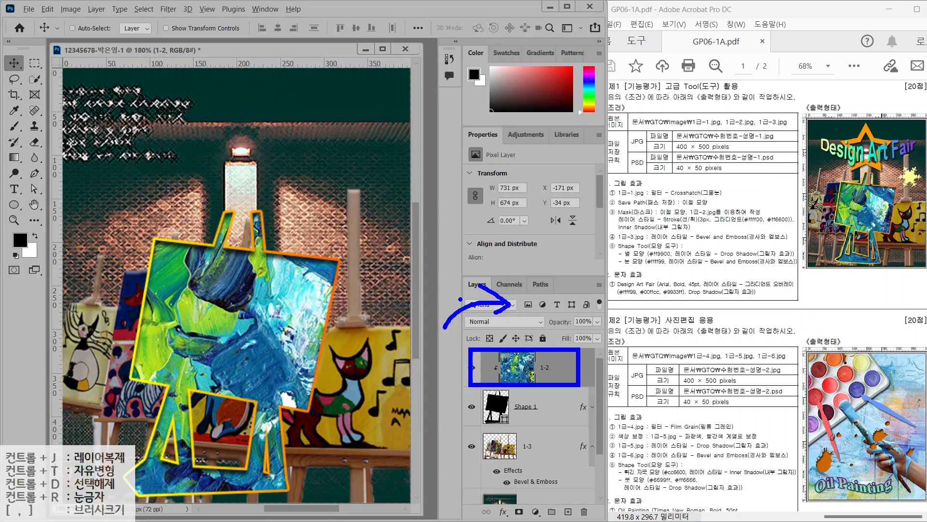
mouse_move(425, 289)
mouse_down()
mouse_move(489, 251)
mouse_move(470, 263)
mouse_up()
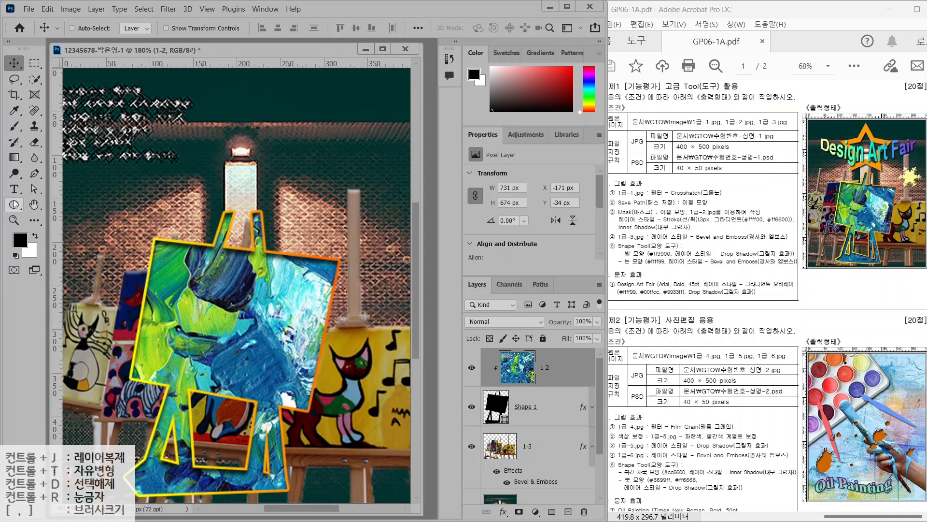
Choose the Custom Shape Tool and open its Shape picker
click(14, 205)
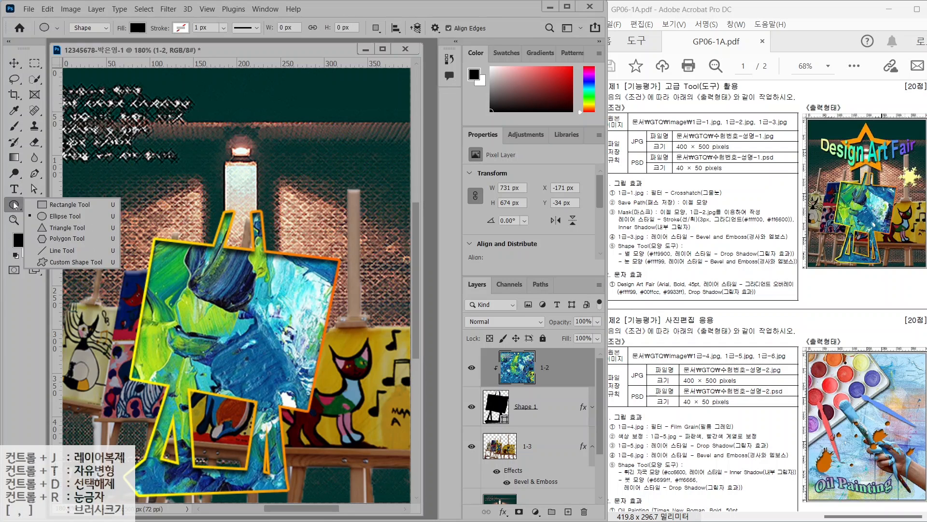
click(76, 262)
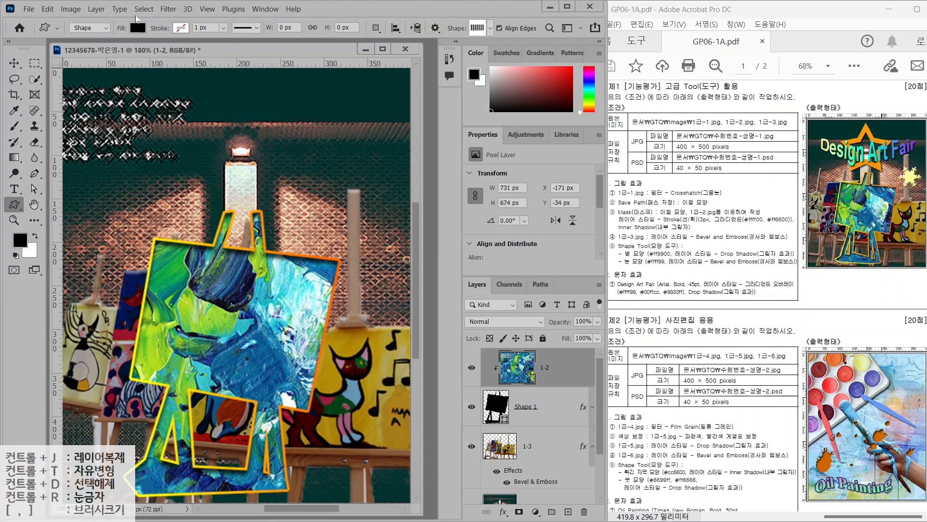
click(491, 28)
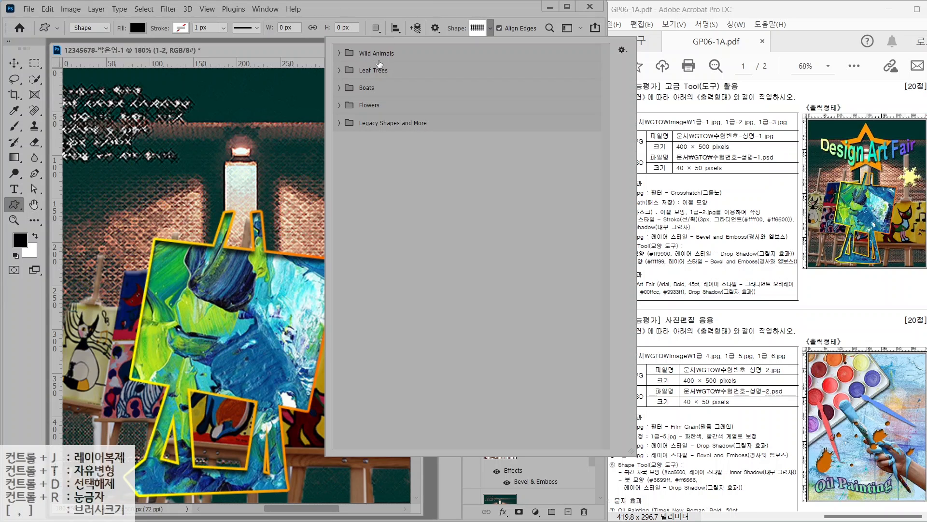
mouse_move(345, 44)
mouse_down()
mouse_move(407, 62)
mouse_move(399, 87)
mouse_move(410, 87)
mouse_up()
drag(350, 79, 404, 106)
drag(350, 96, 396, 113)
key(Escape)
Browse the Wild Animals, Leaf Trees, Boats and Flowers shape sets, then close the picker
click(489, 28)
click(340, 52)
click(341, 54)
click(340, 70)
click(340, 69)
click(339, 69)
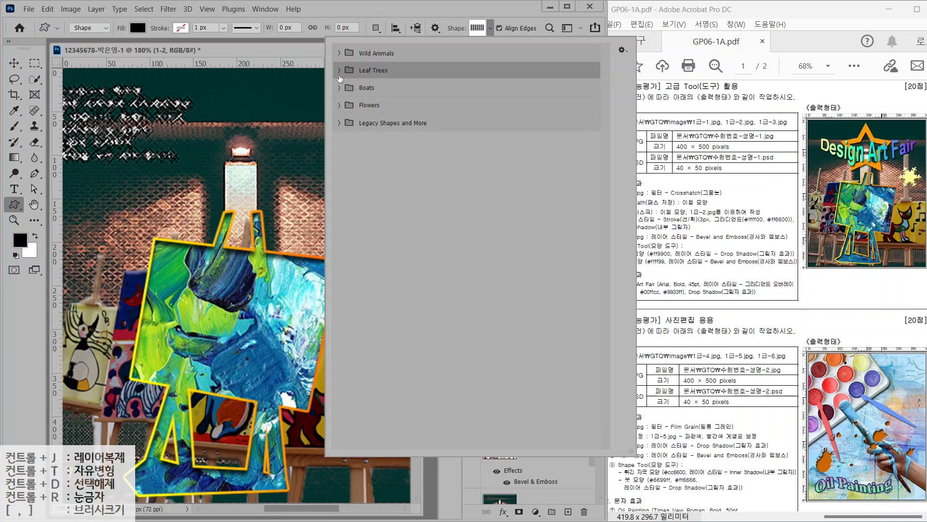
click(339, 87)
click(338, 87)
click(338, 105)
click(339, 105)
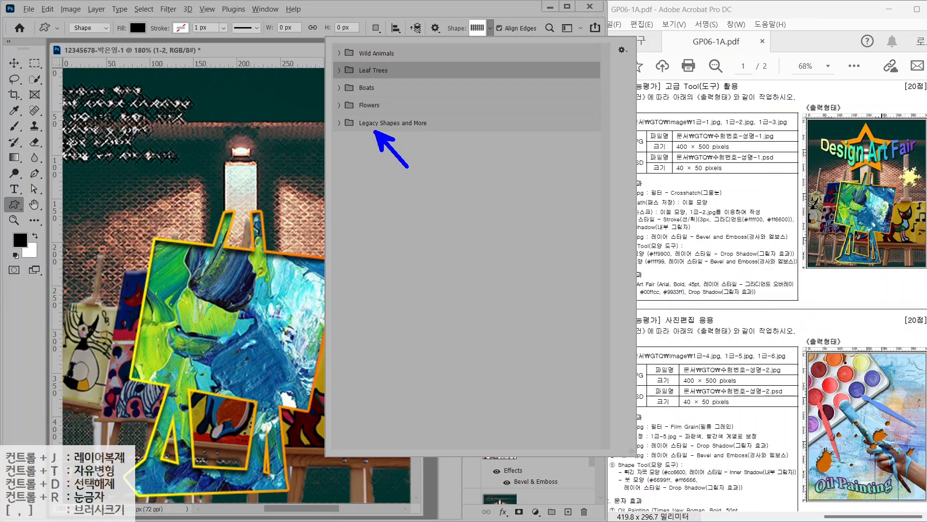
key(Escape)
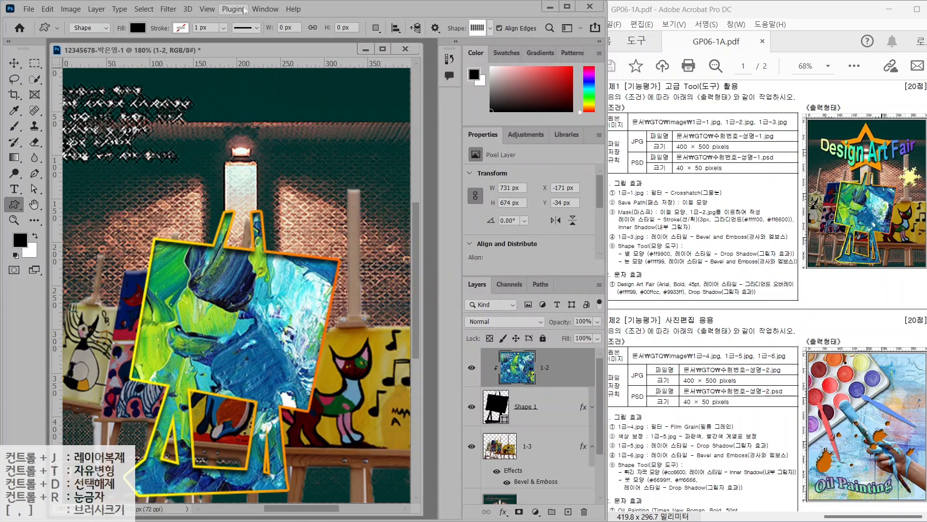
Load Legacy Shapes and More into the Shapes panel via Window > Shapes
click(258, 8)
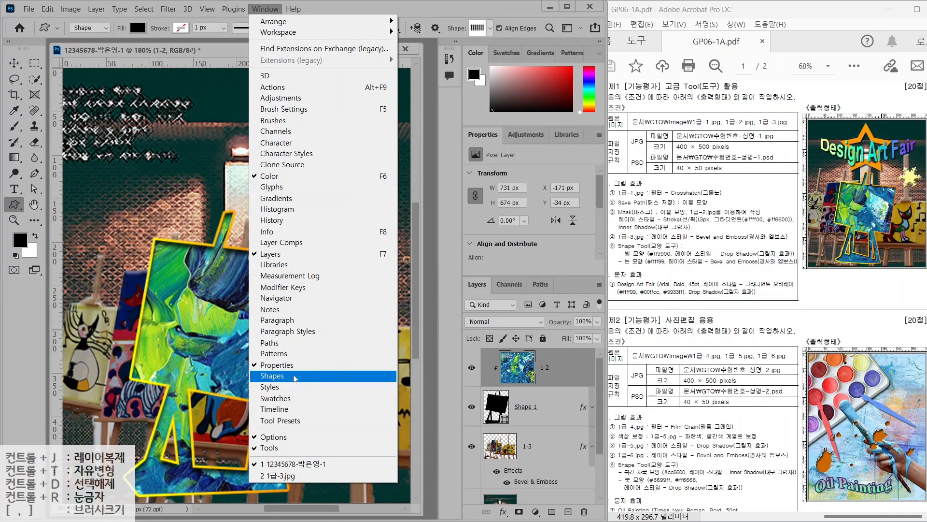
click(295, 377)
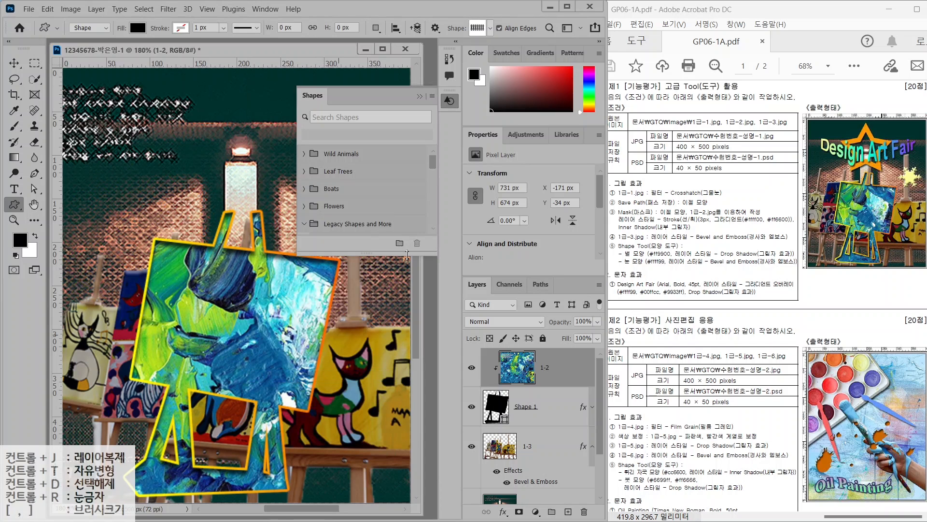
drag(432, 87, 466, 114)
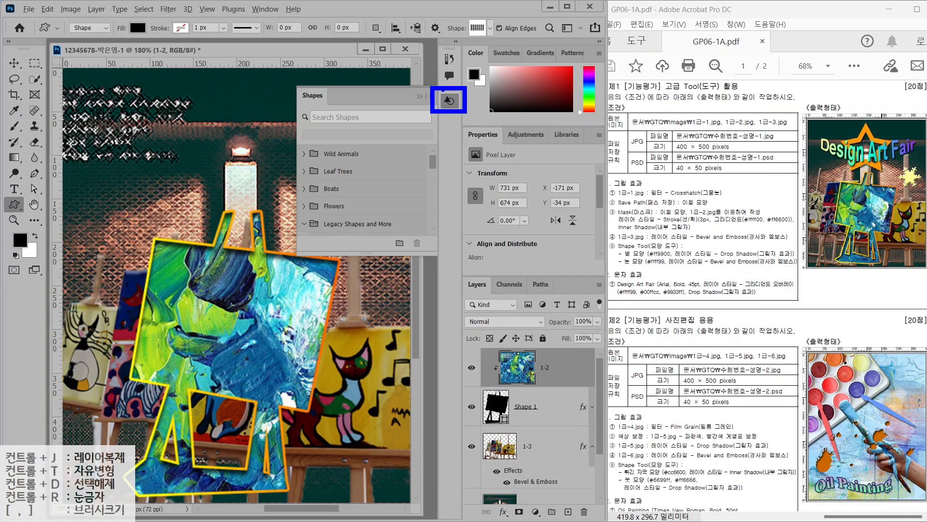
click(433, 97)
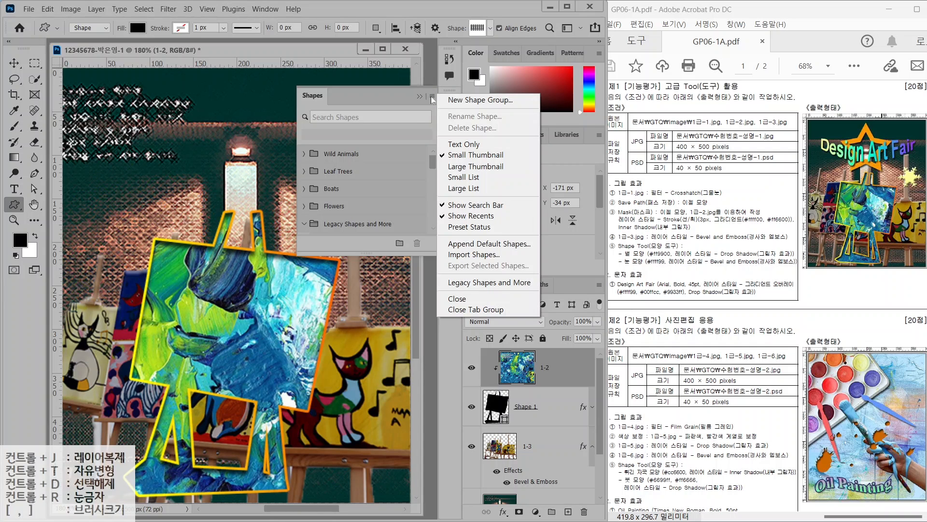
click(471, 283)
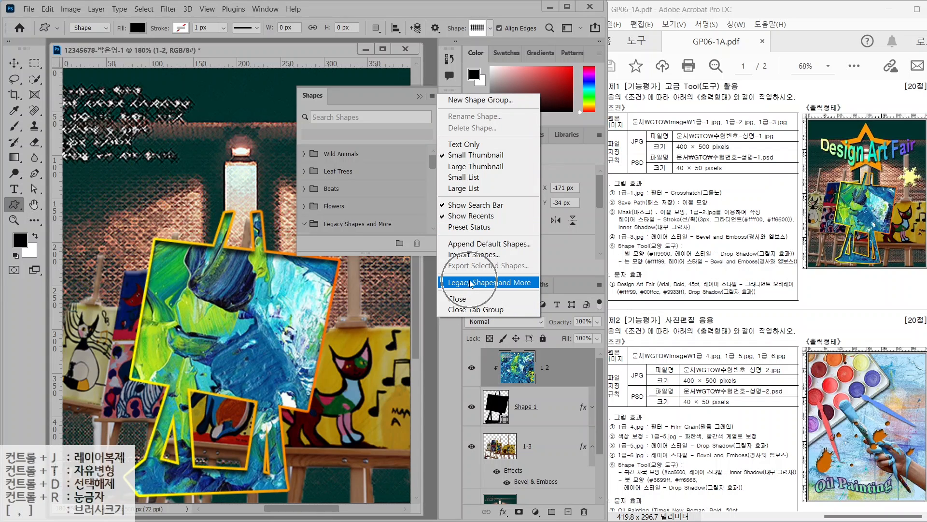
click(366, 230)
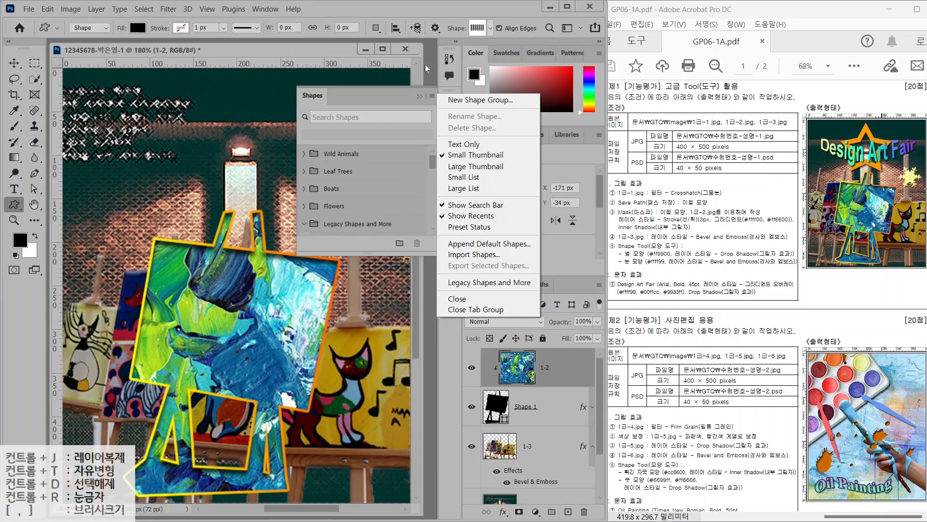
In the options-bar Shape picker, expand All Legacy Default Shapes and all its subfolders
click(490, 28)
click(491, 28)
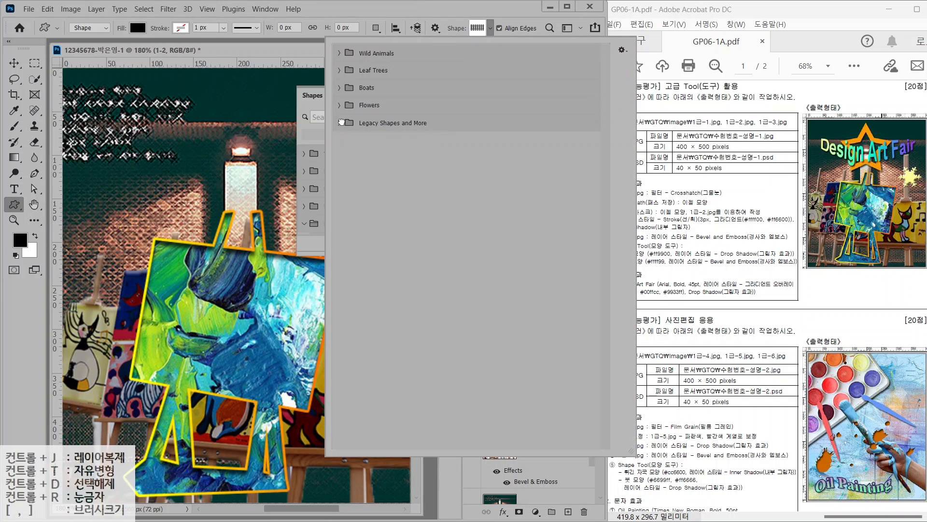
click(340, 122)
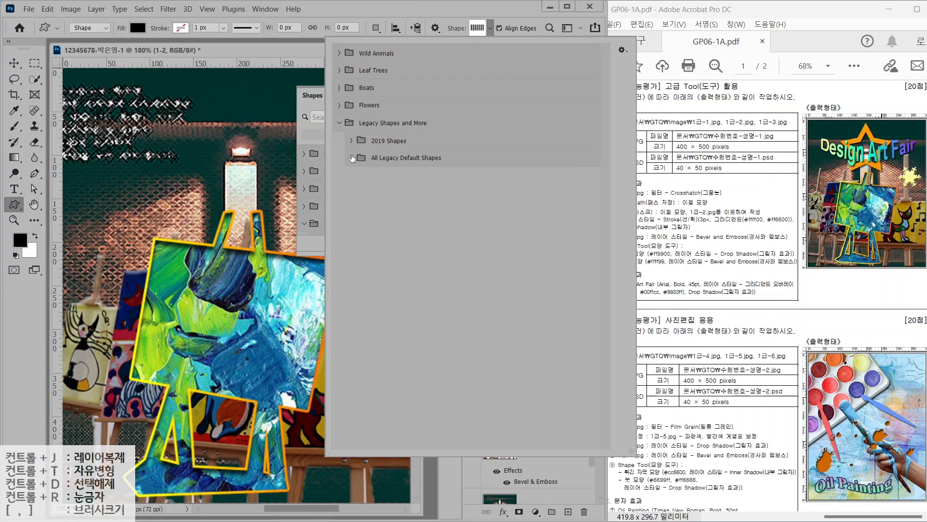
click(352, 158)
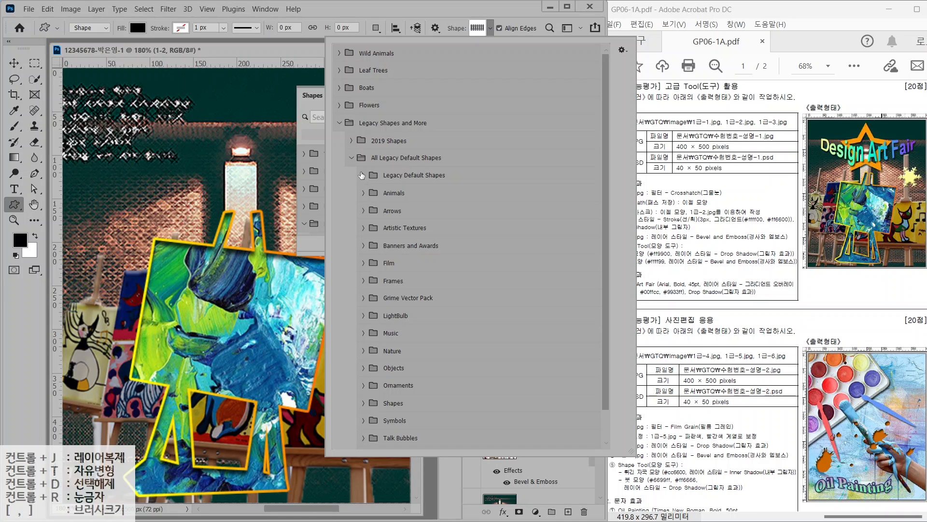
scroll(363, 442, down, 2)
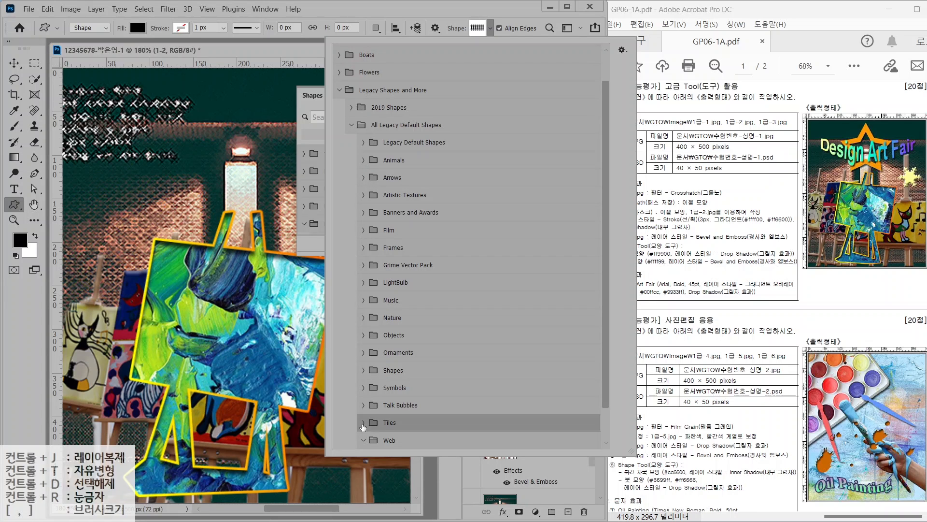
click(363, 422)
click(364, 406)
click(363, 388)
click(364, 371)
click(364, 352)
drag(364, 335, 364, 320)
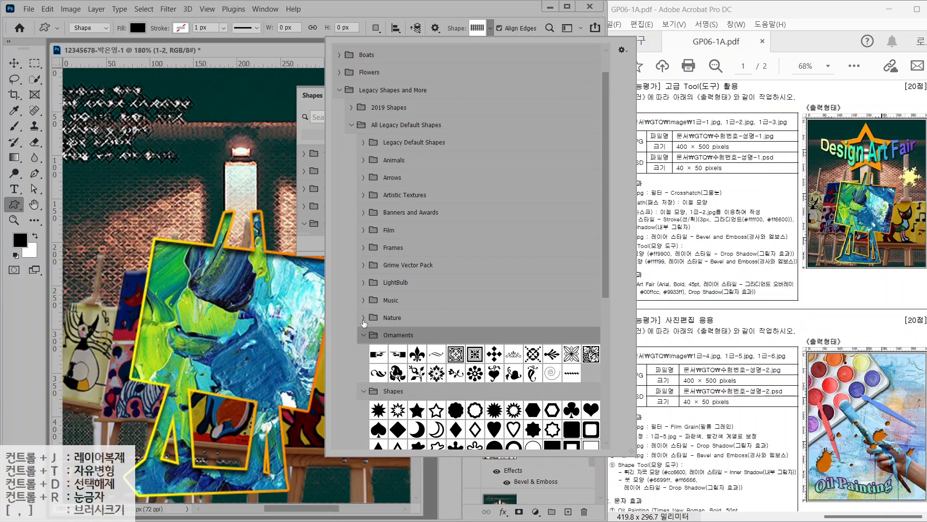
click(364, 318)
click(364, 300)
click(364, 282)
click(364, 265)
click(363, 247)
click(364, 229)
click(363, 212)
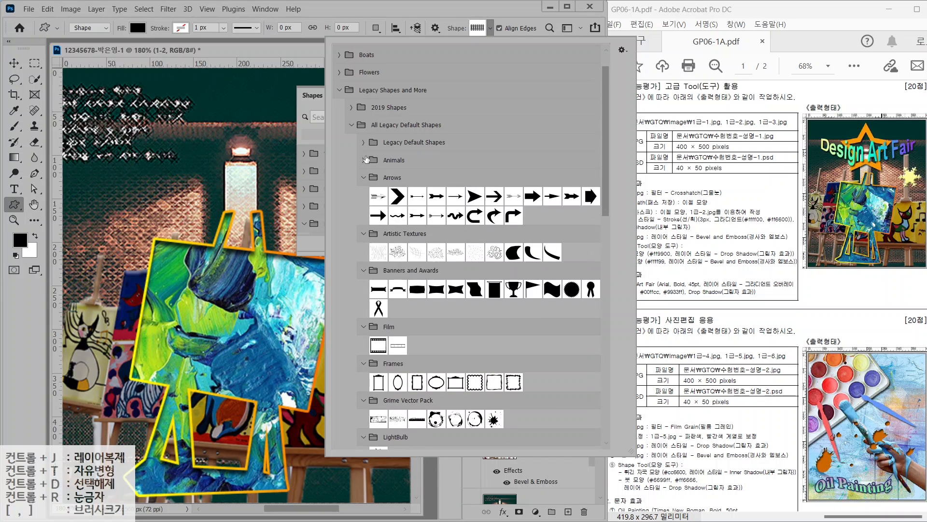
click(364, 160)
click(364, 142)
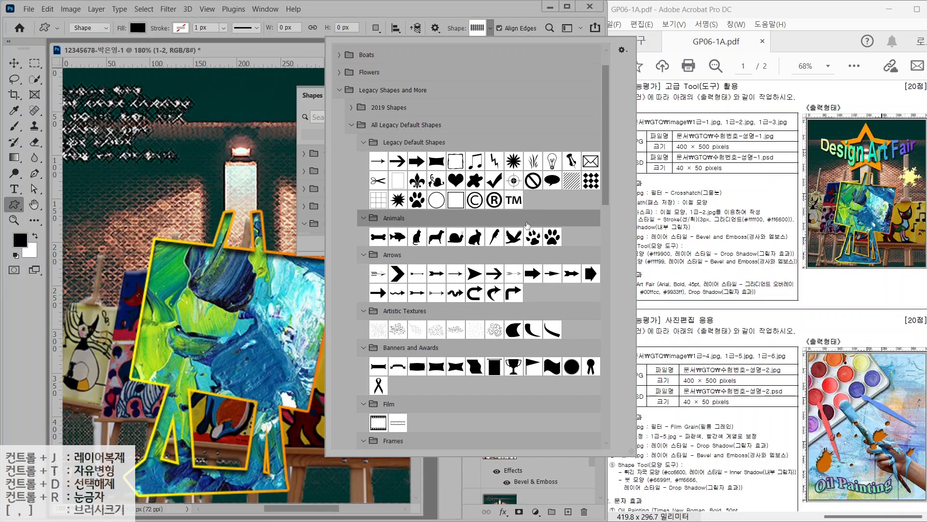
Choose the outline five-point star frame as the custom shape
scroll(544, 218, down, 1)
scroll(544, 217, down, 15)
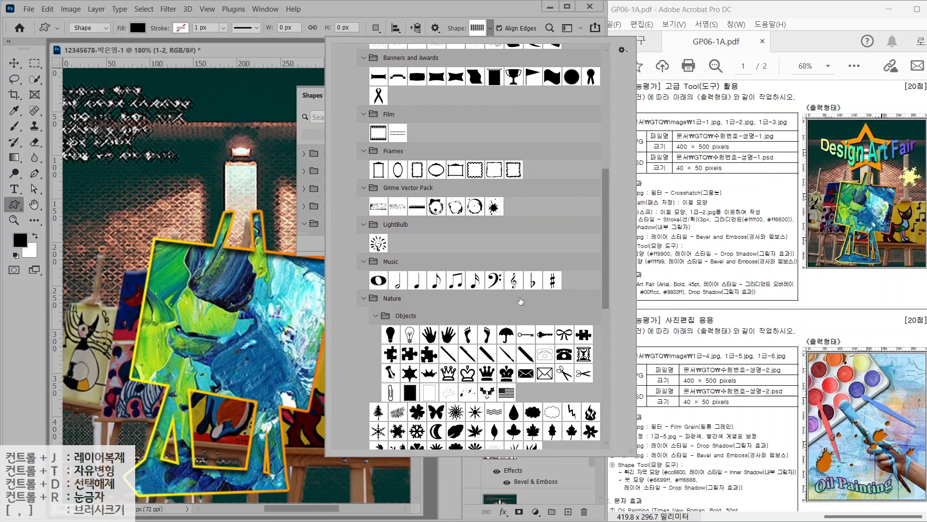
scroll(520, 303, down, 5)
double_click(437, 380)
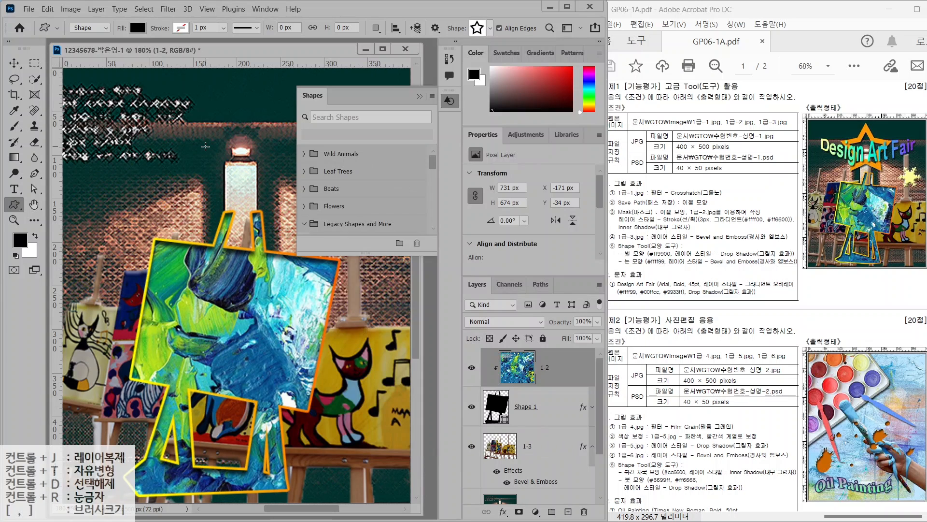
click(449, 101)
Draw the star outline near the top centre of the picture
mouse_move(197, 86)
mouse_down()
mouse_move(301, 187)
mouse_move(197, 131)
mouse_move(298, 199)
mouse_move(280, 178)
mouse_move(288, 188)
mouse_move(285, 159)
mouse_move(264, 190)
mouse_move(297, 179)
mouse_move(318, 232)
mouse_move(290, 203)
mouse_move(289, 212)
mouse_move(315, 242)
mouse_up()
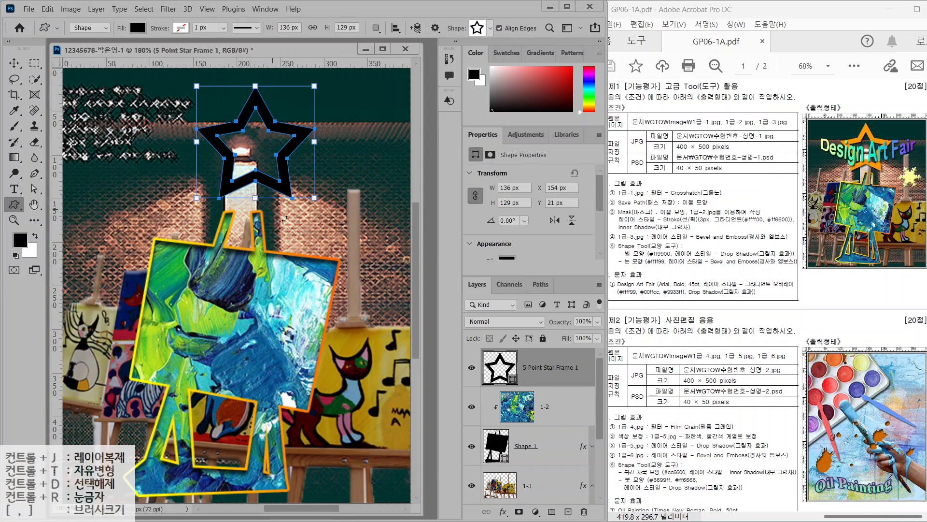
key(alt+2)
drag(500, 354, 459, 302)
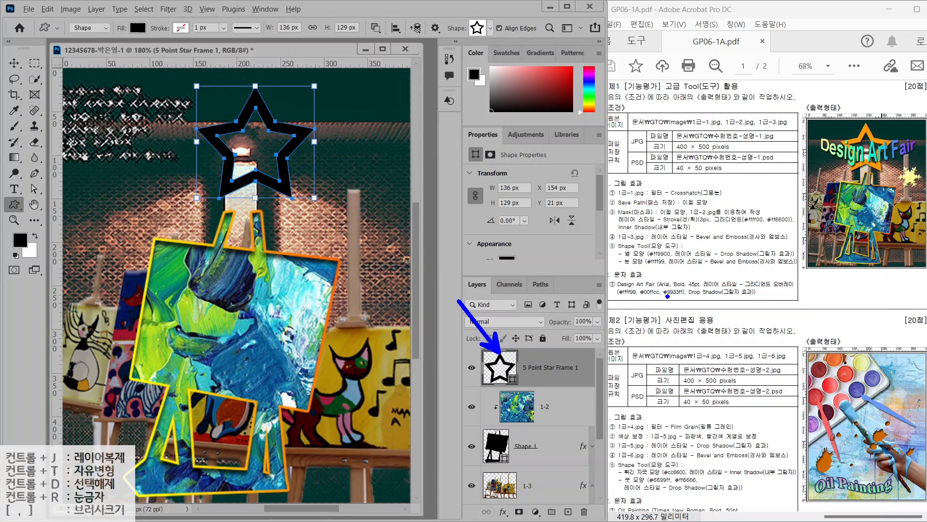
drag(649, 259, 691, 258)
mouse_move(505, 385)
mouse_down()
mouse_move(515, 362)
mouse_move(513, 381)
mouse_up()
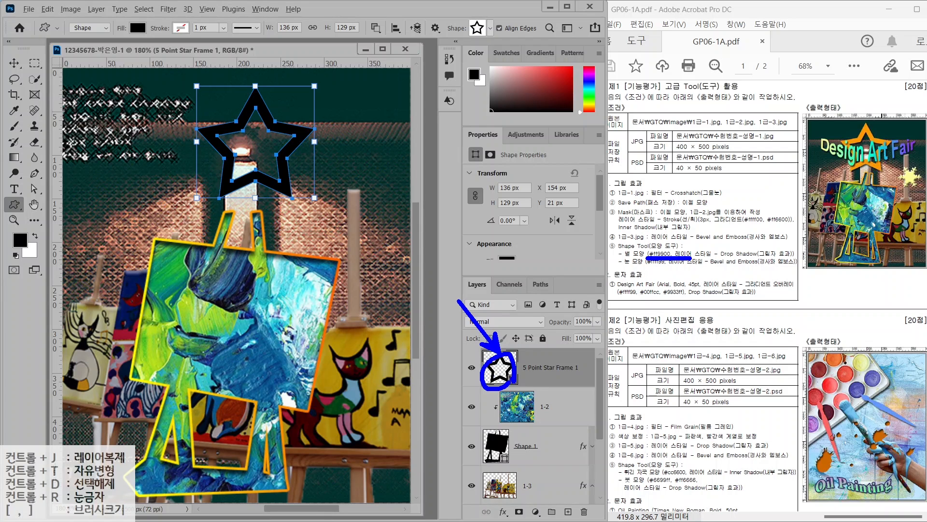
key(Escape)
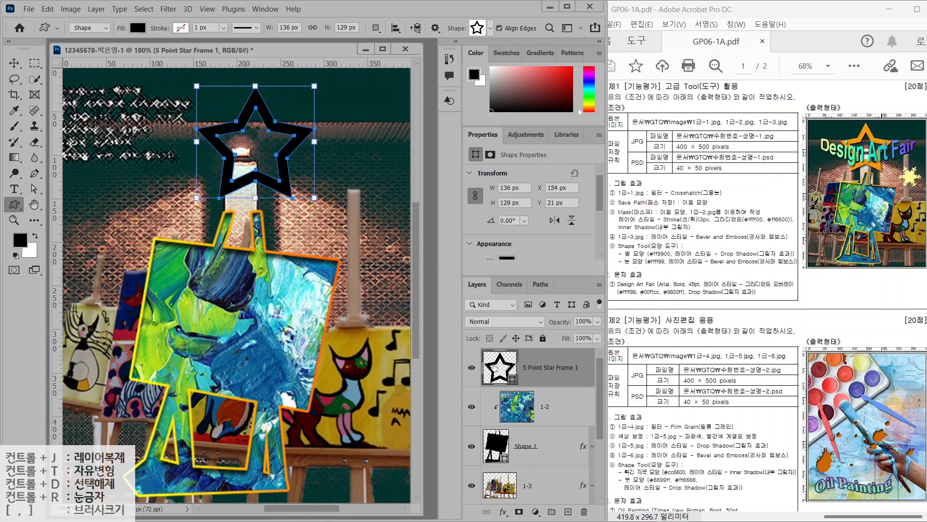
Fill the star with #ff9900 and add a default Drop Shadow
double_click(496, 367)
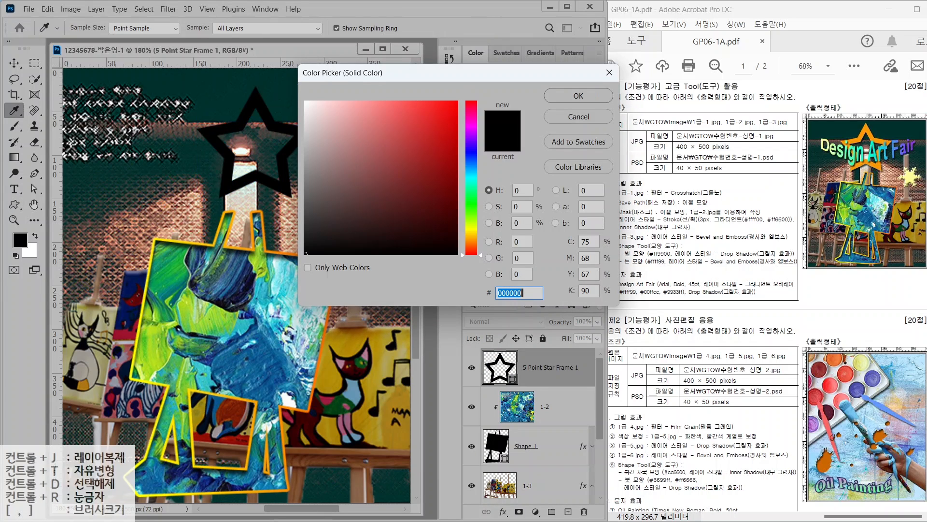
text(ff9900)
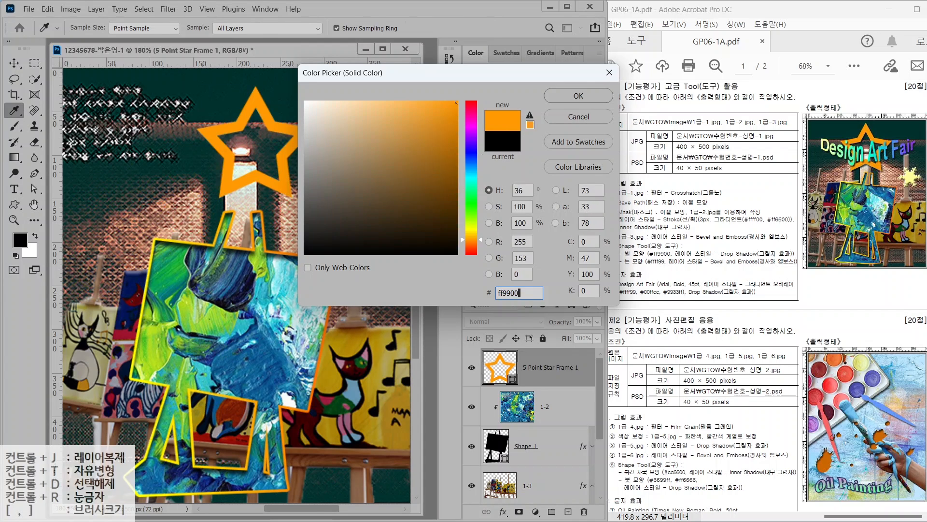
key(Return)
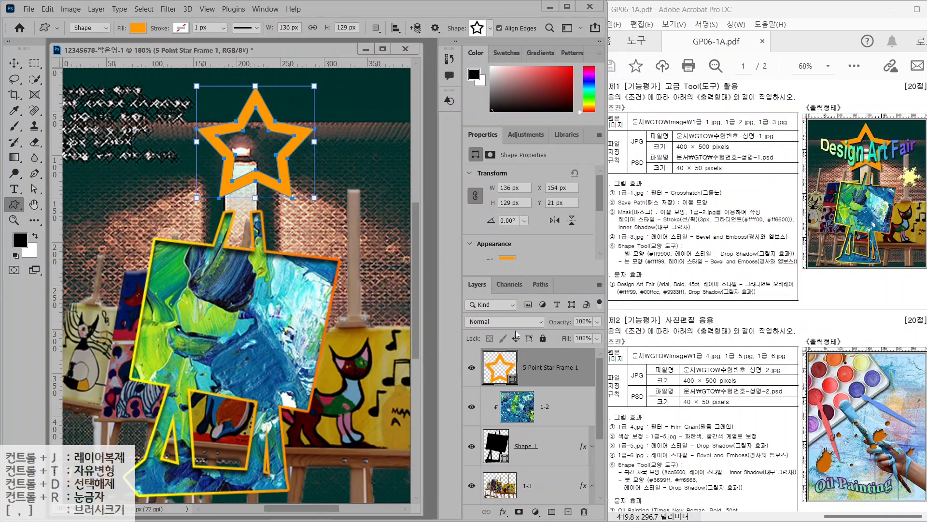
click(502, 511)
click(509, 505)
key(Return)
Move the star above the lamp and enlarge it to about 148.75 × 141.09 px
key(v)
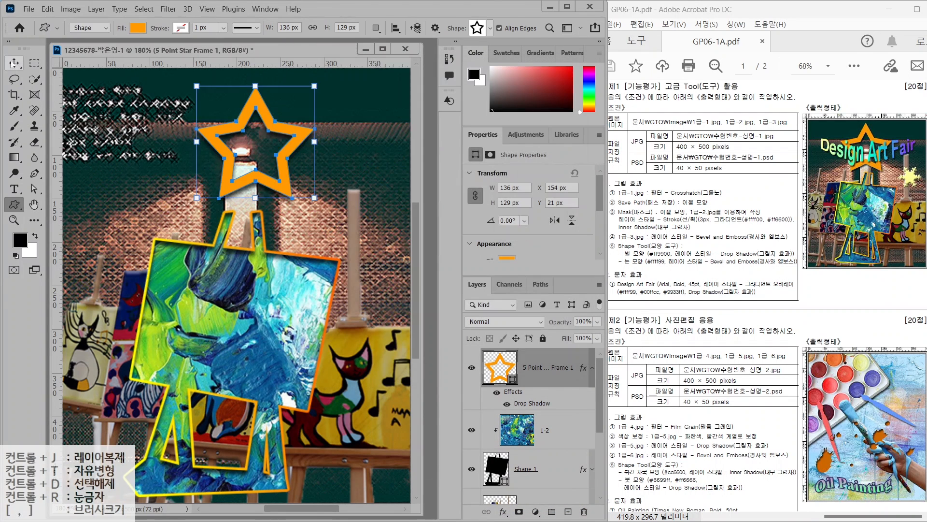
mouse_move(216, 132)
mouse_down()
mouse_move(198, 131)
mouse_move(207, 122)
mouse_up()
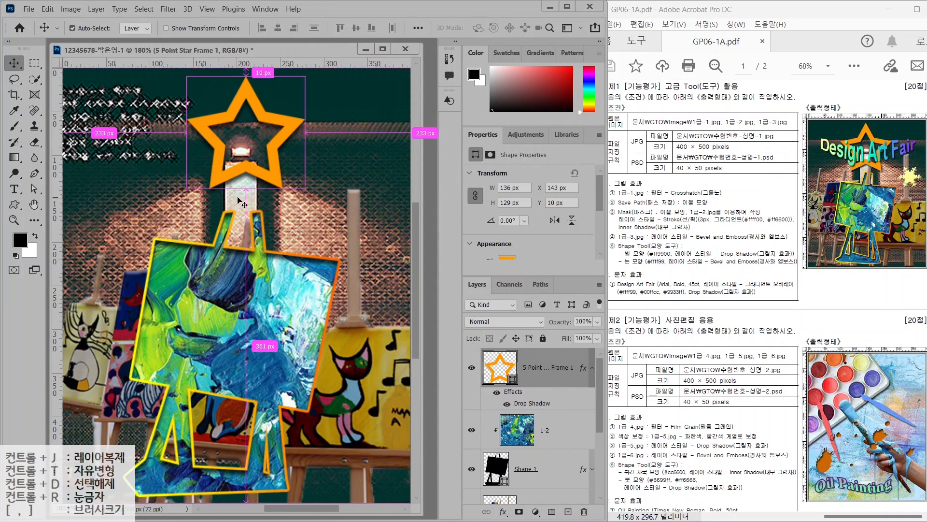
key(ctrl+t)
drag(305, 189, 315, 198)
key(Return)
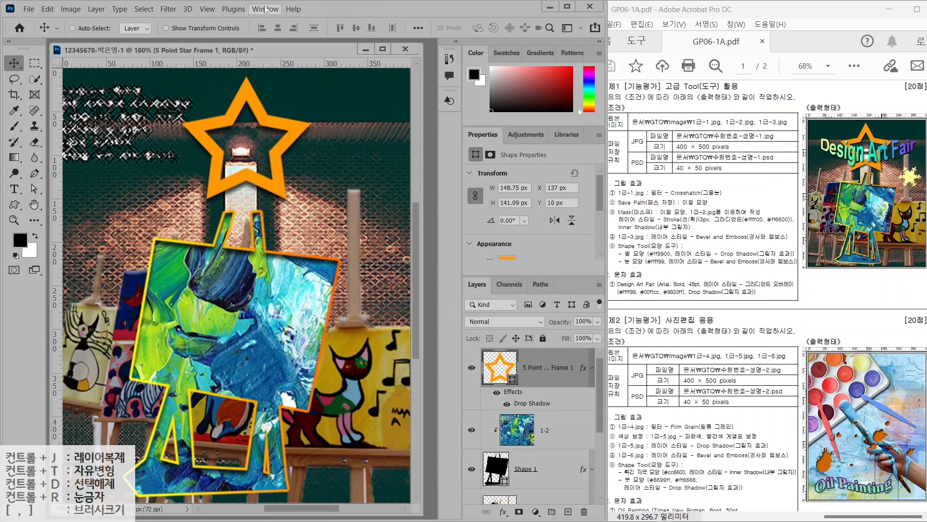
click(15, 205)
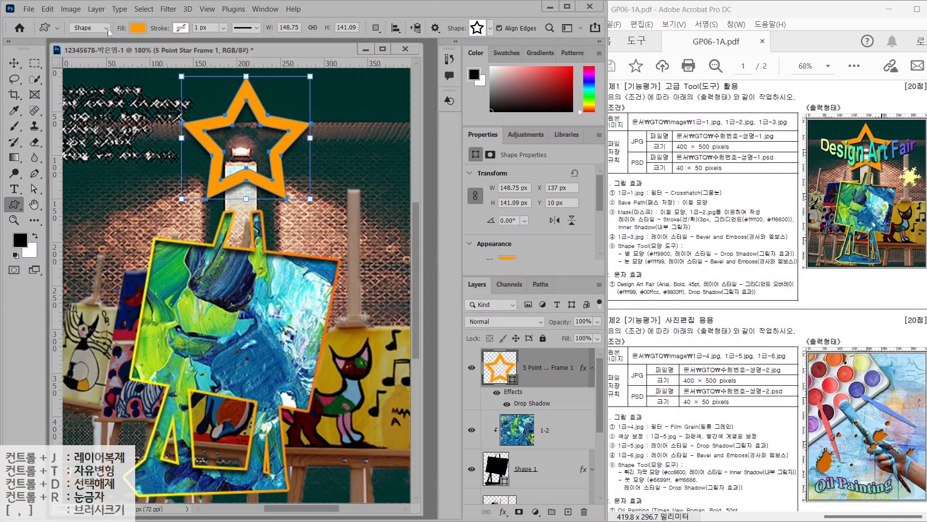
Draw a Snowflake custom shape on the right and fill it with #ffff99
click(491, 28)
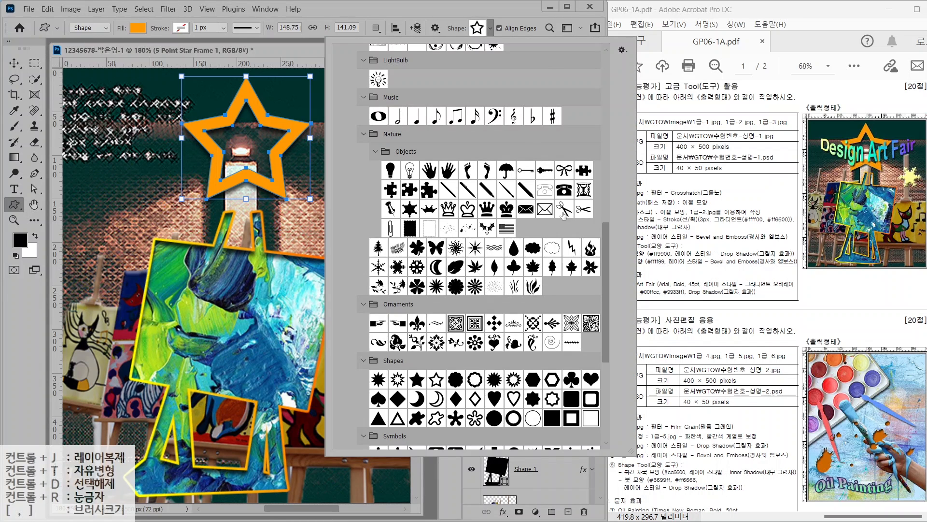
double_click(400, 270)
drag(330, 175, 399, 237)
double_click(500, 367)
text(ffff99)
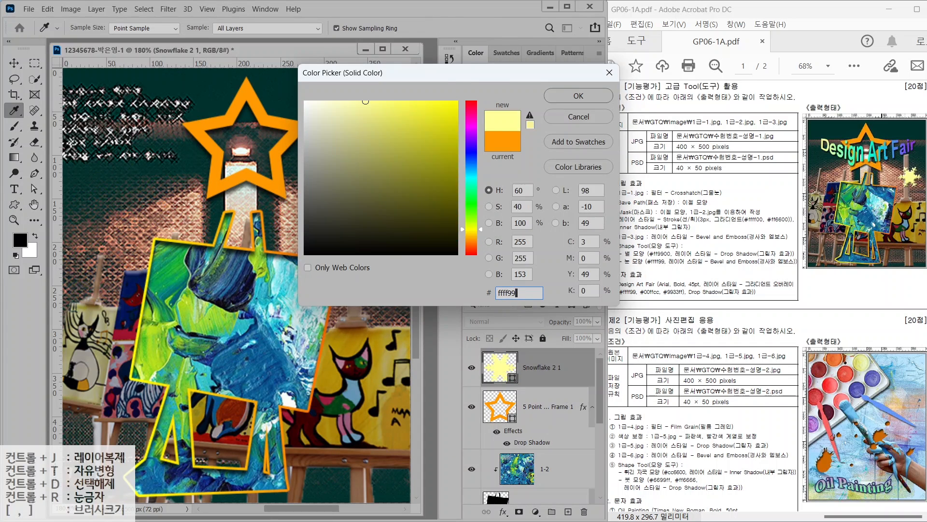
key(Return)
Nudge the snowflake lower and shrink it to about 68.5 × 59.38 px
click(14, 63)
drag(368, 211, 369, 234)
key(ctrl+t)
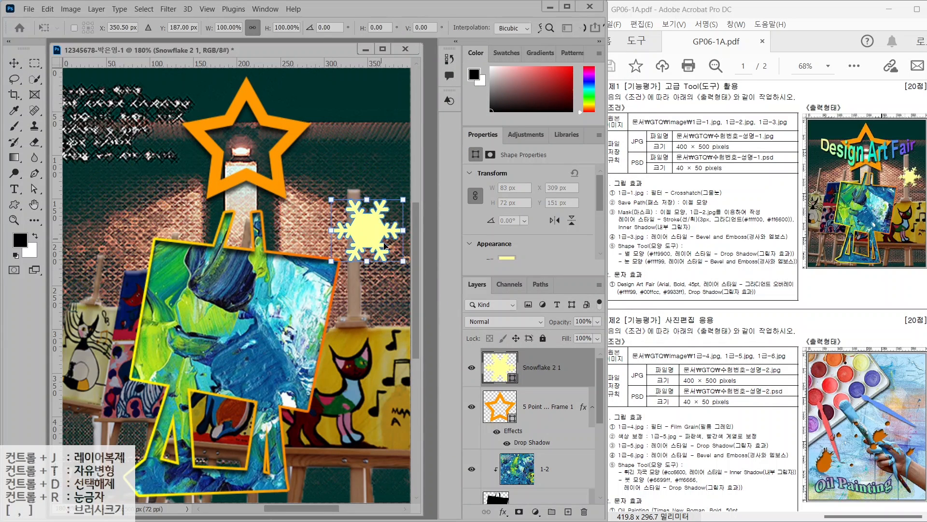
drag(331, 261, 337, 255)
key(Return)
Give the snowflake a default Bevel & Emboss style
click(503, 512)
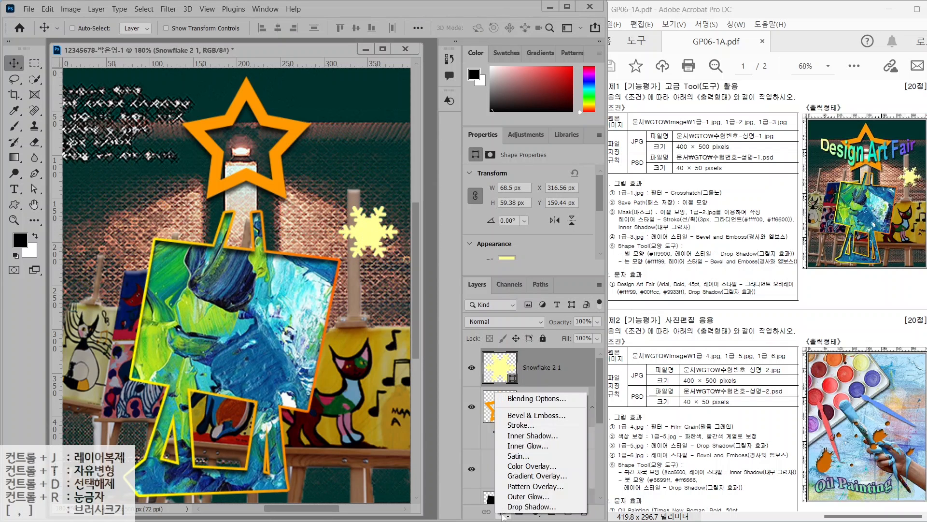
click(536, 415)
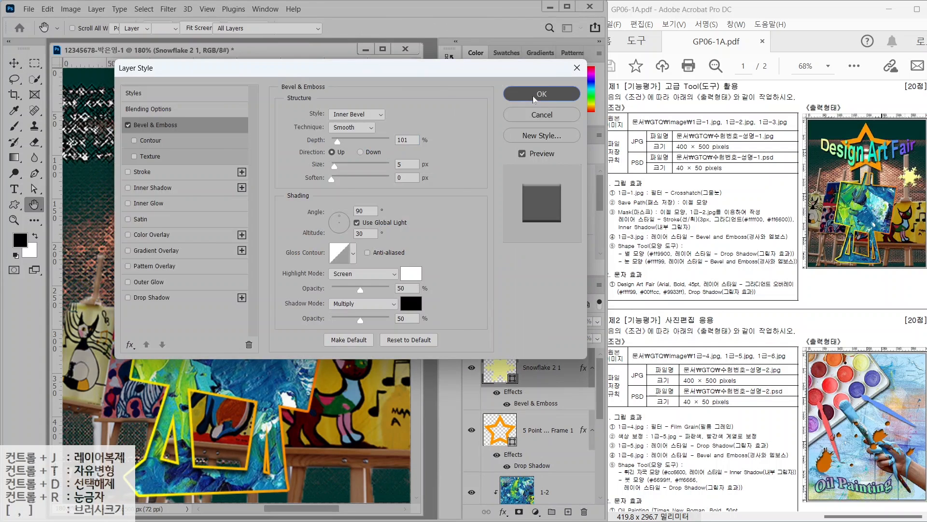
click(542, 94)
drag(669, 233, 637, 278)
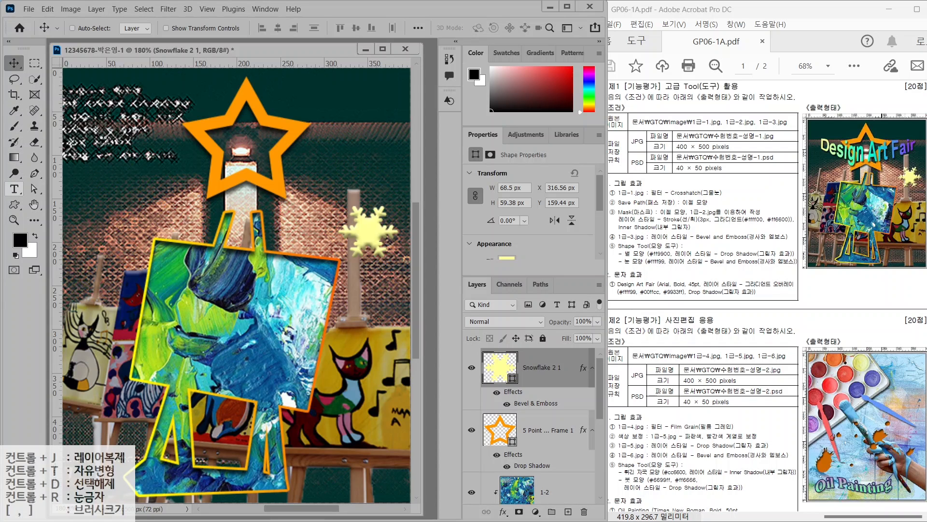
Type and commit the title 'Design Art Fair' near the top of the image
click(110, 144)
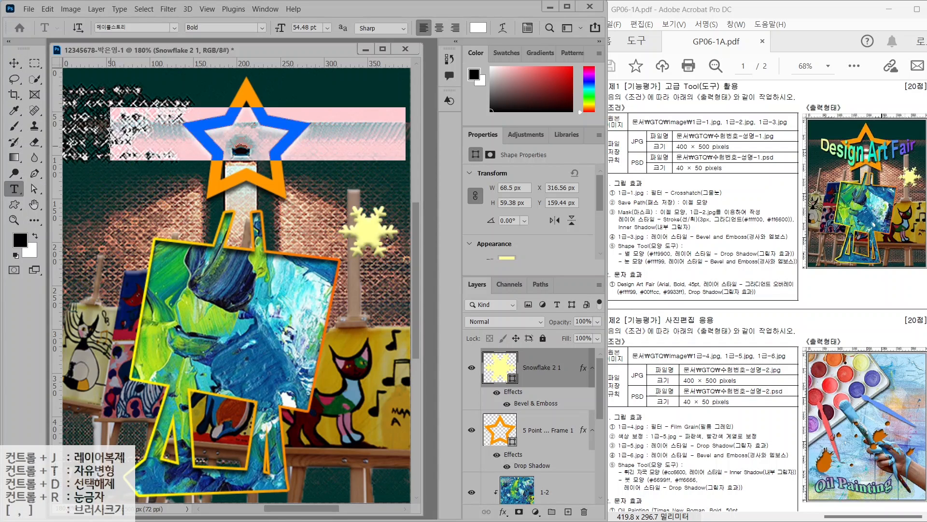
key(BackSpace)
text(Degi)
key(BackSpace)
key(BackSpace)
text(sig)
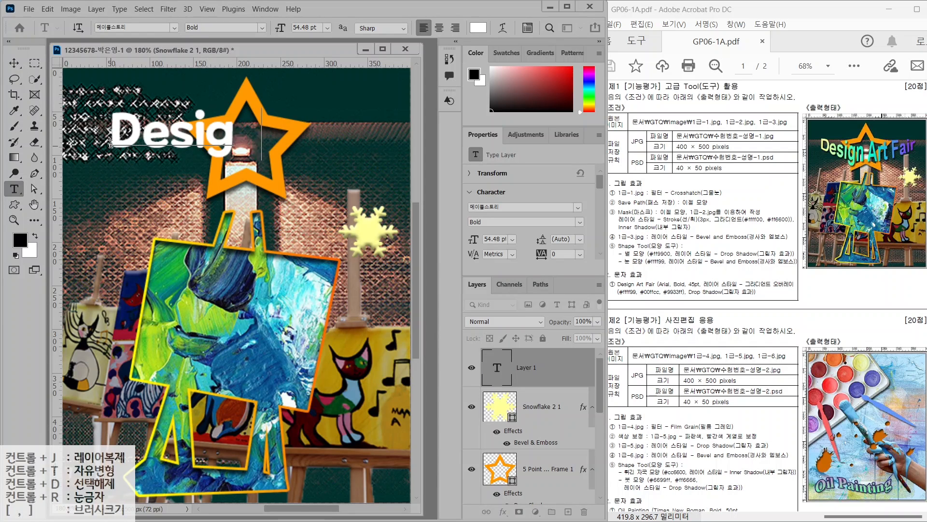
text(n Art Fair)
click(300, 140)
text(r)
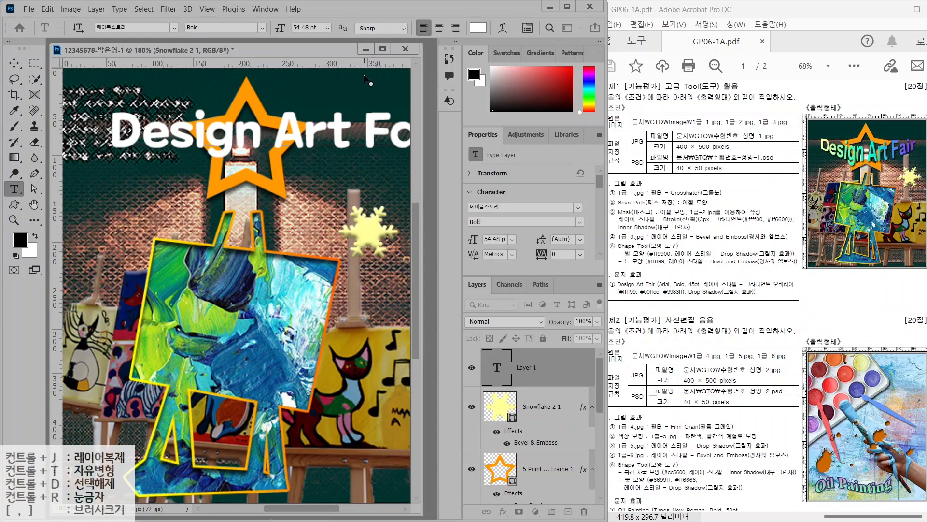
key(ctrl+Return)
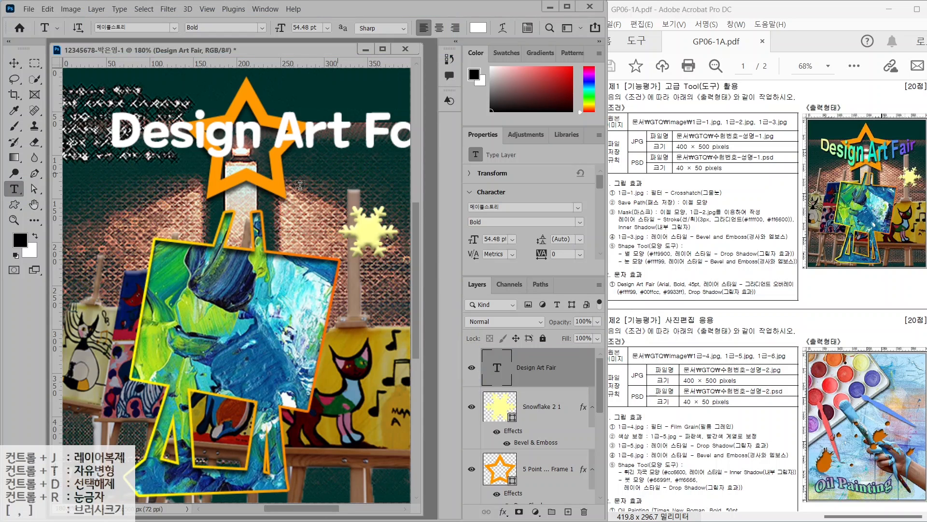
Set the title's font to Arial at 45 pt
click(174, 28)
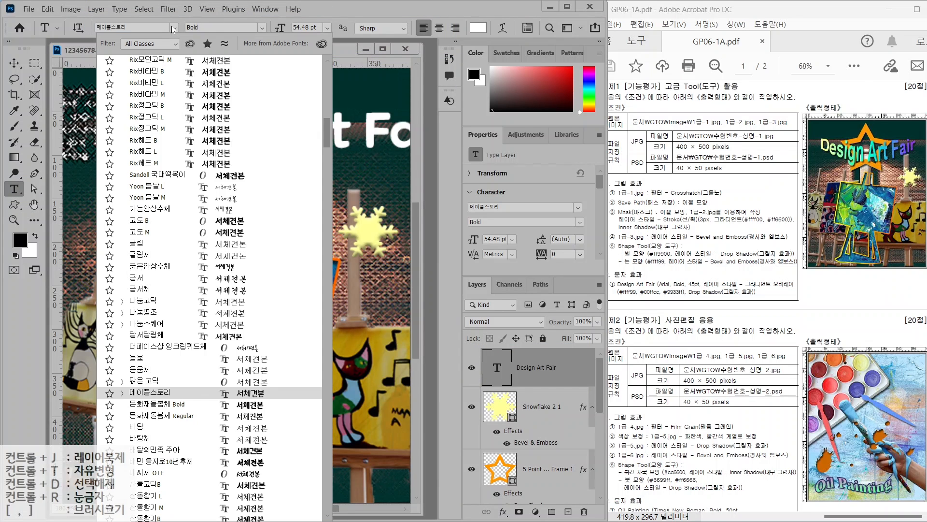
scroll(140, 79, up, 10)
click(142, 64)
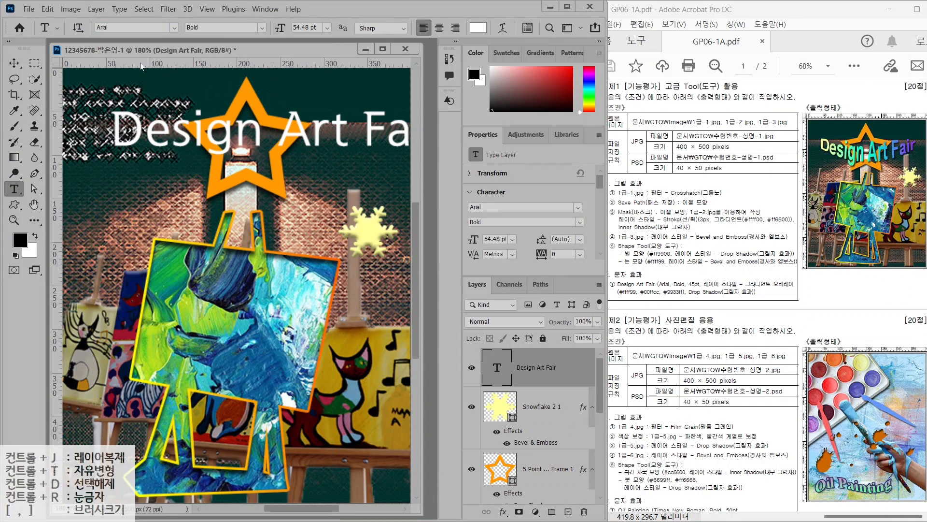
click(311, 27)
text(45)
key(Return)
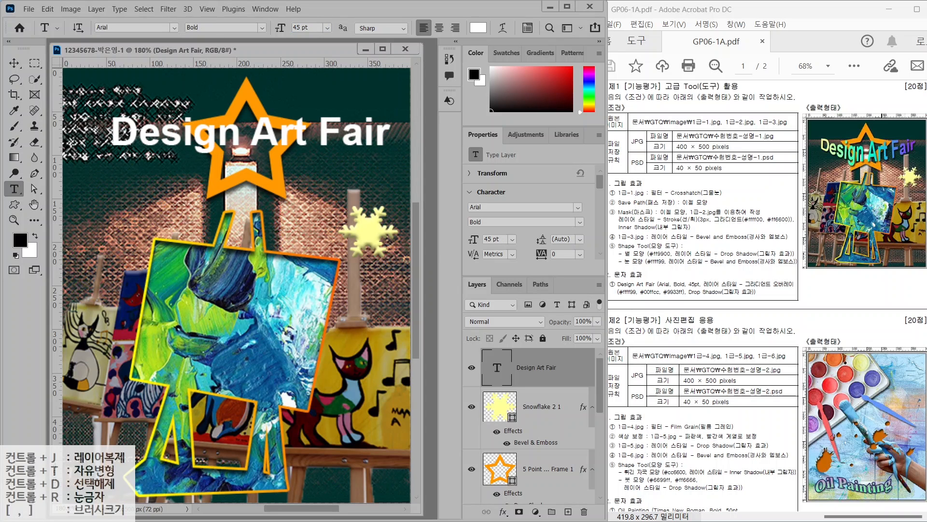
click(503, 511)
Add a Gradient Overlay effect to the Design Art Fair title
click(517, 481)
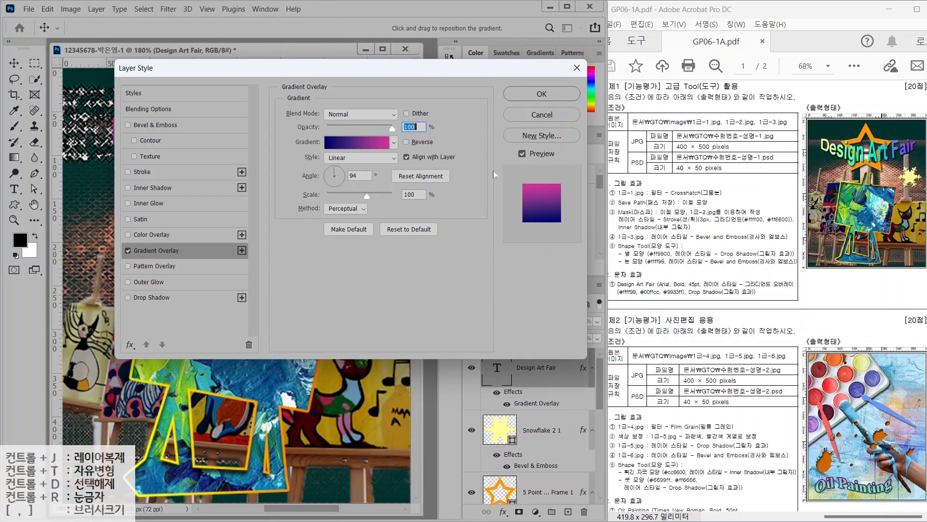
key(alt)
mouse_move(633, 300)
mouse_down()
mouse_move(614, 325)
mouse_move(653, 322)
mouse_move(653, 331)
mouse_up()
drag(677, 296, 695, 329)
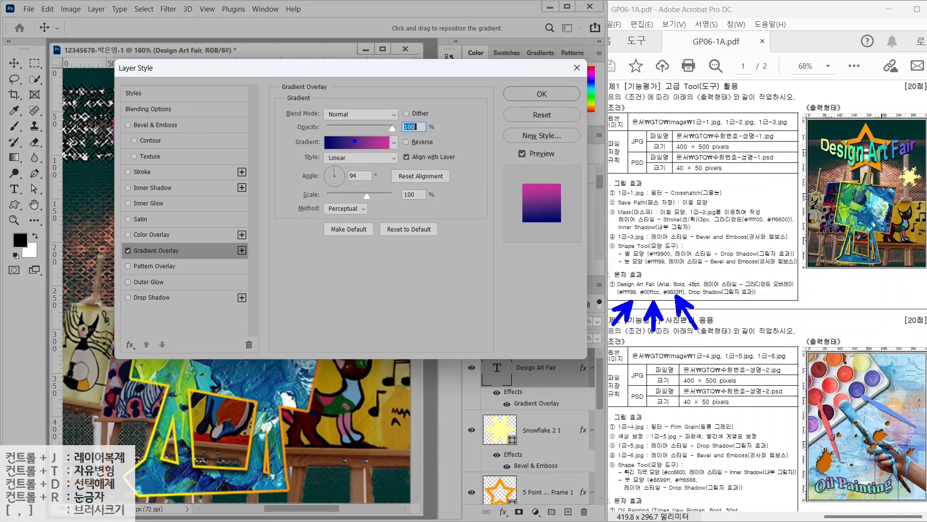
key(Escape)
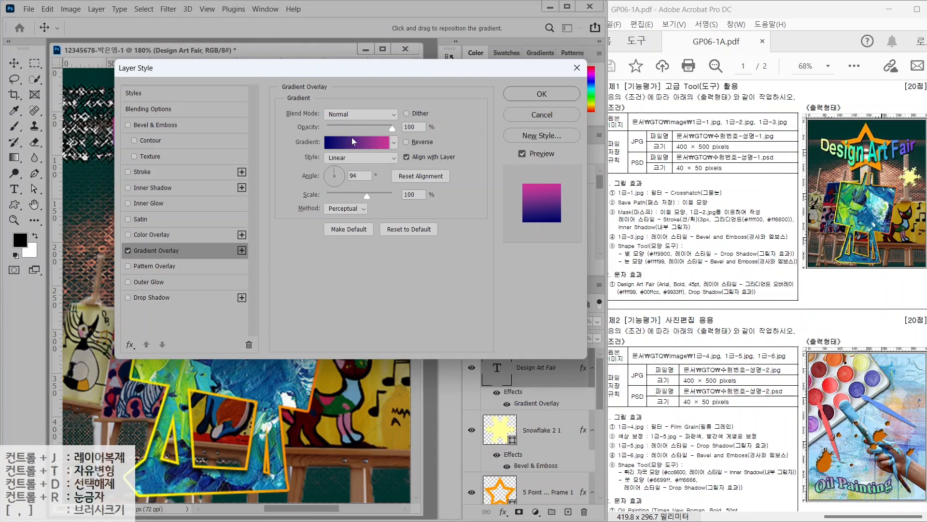
Set the gradient to three stops: #ffff99, #00ffcc and #9933ff
click(351, 141)
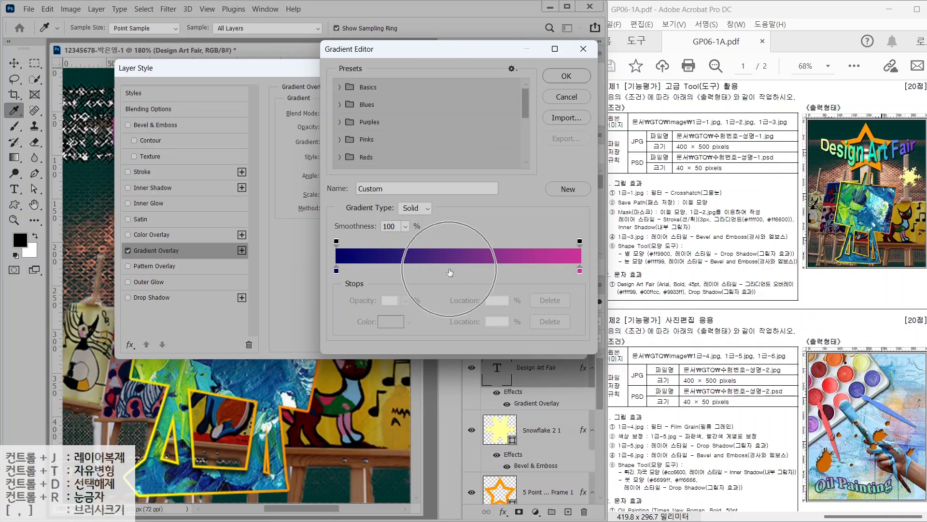
click(450, 271)
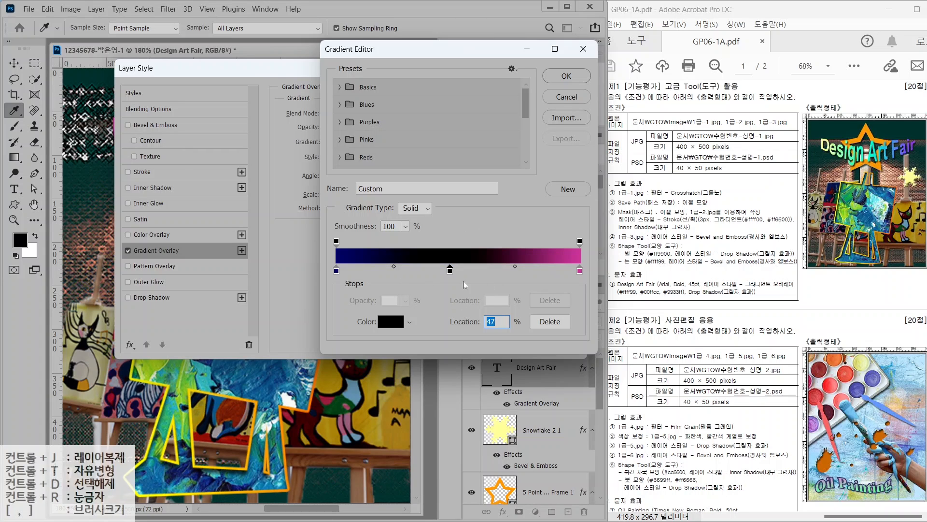
click(337, 270)
double_click(337, 271)
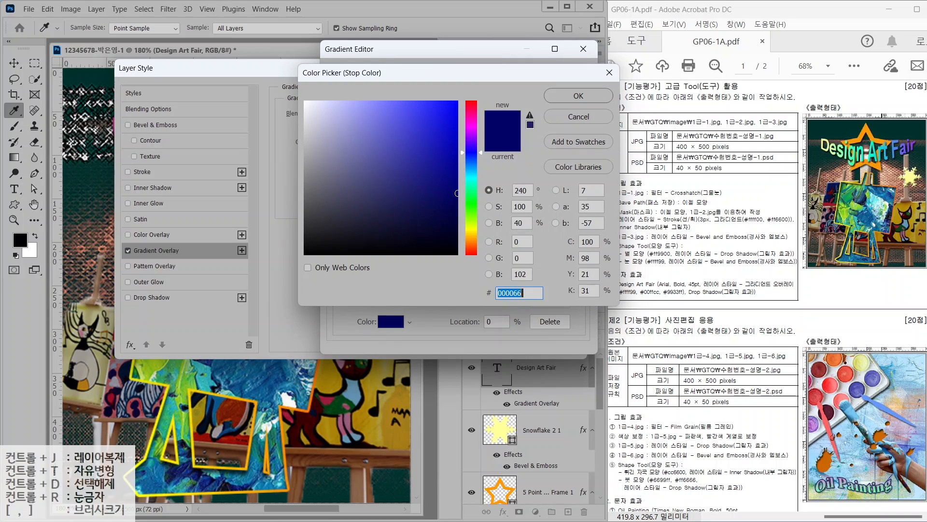
text(ffff99)
key(Return)
double_click(449, 272)
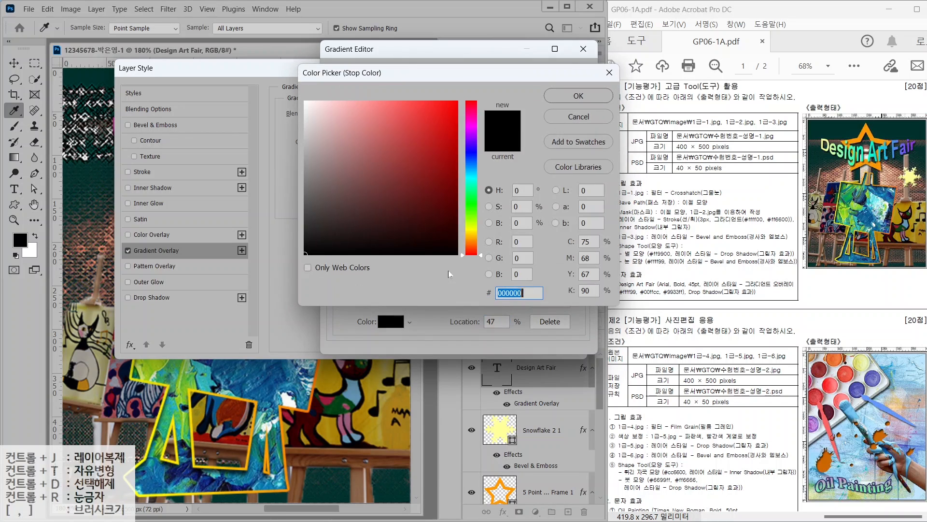
text(00ffcc)
key(Return)
click(578, 272)
double_click(577, 271)
text(99)
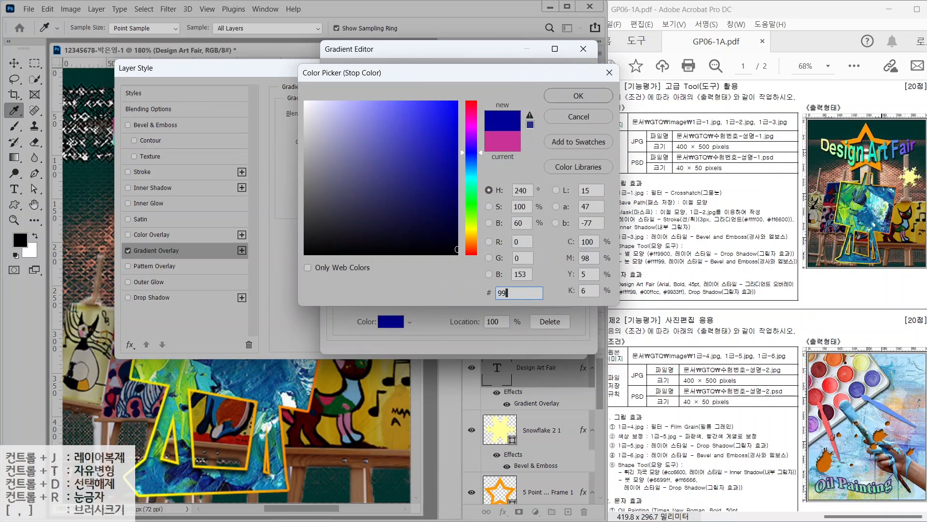
text(33ff)
key(Return)
key(Return)
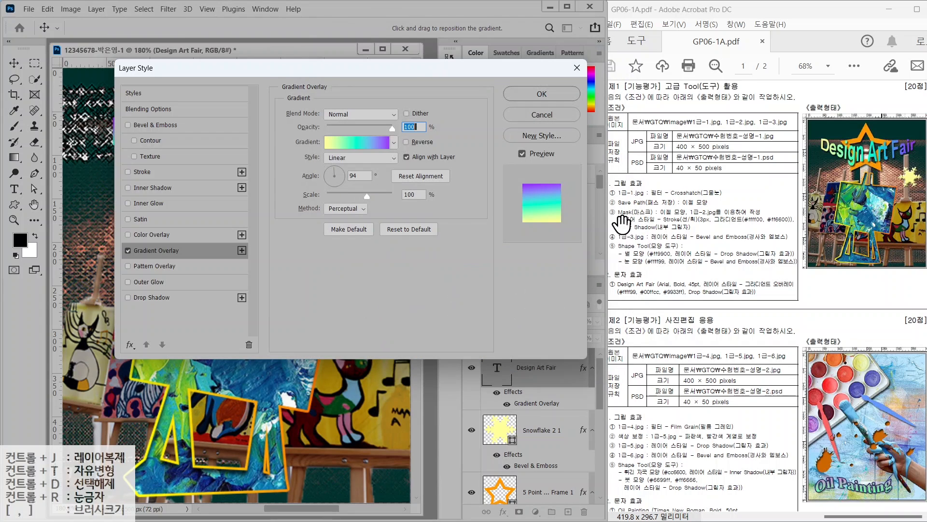
Make the gradient run horizontally across the text
key(alt)
drag(822, 138, 802, 114)
drag(915, 139, 926, 114)
drag(517, 188, 480, 138)
drag(520, 222, 506, 246)
drag(313, 162, 381, 185)
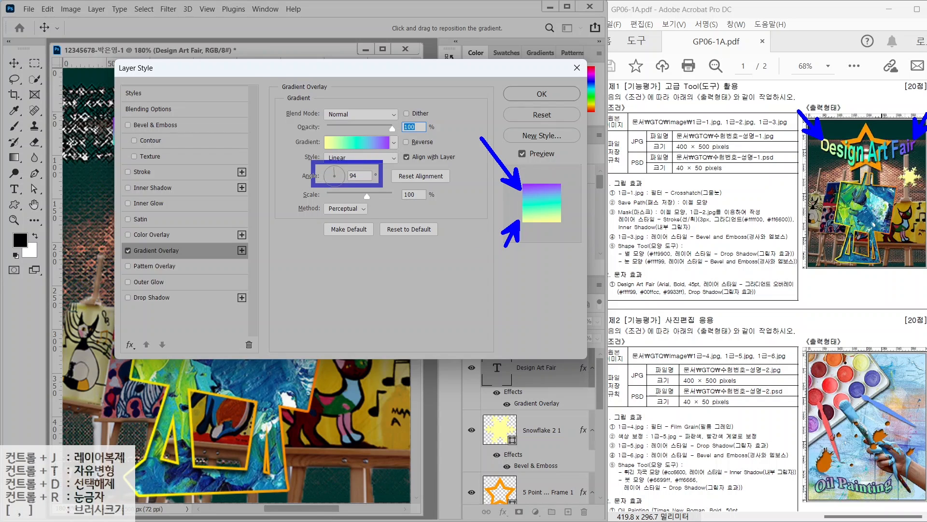
key(Escape)
drag(335, 166, 344, 176)
Add a Drop Shadow and apply both effects
click(140, 303)
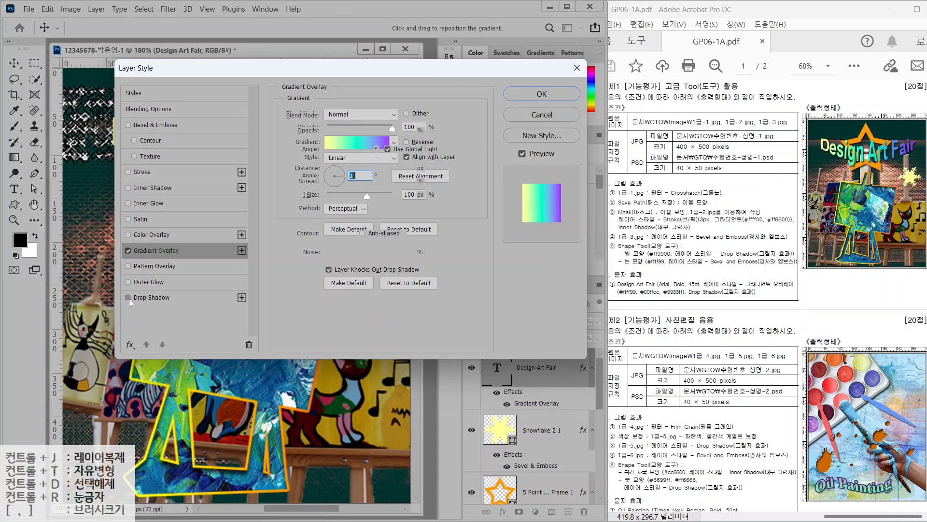
click(542, 94)
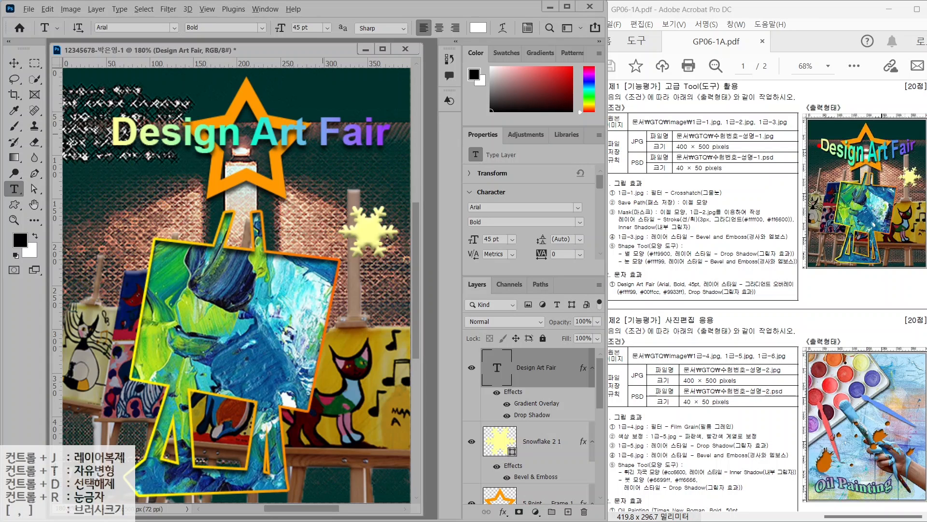
mouse_move(813, 143)
mouse_down()
mouse_move(859, 159)
mouse_move(916, 151)
mouse_up()
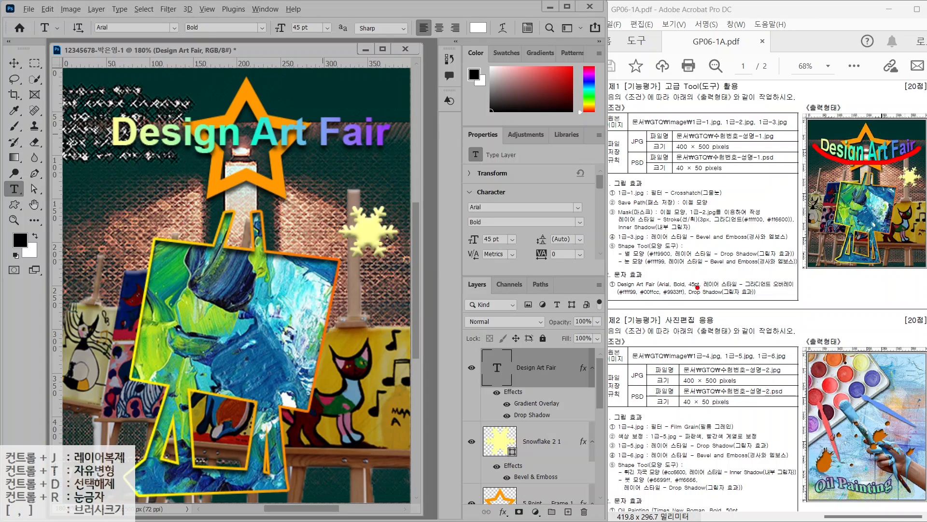
mouse_move(595, 270)
mouse_down()
mouse_move(674, 288)
mouse_move(784, 291)
mouse_move(810, 304)
mouse_up()
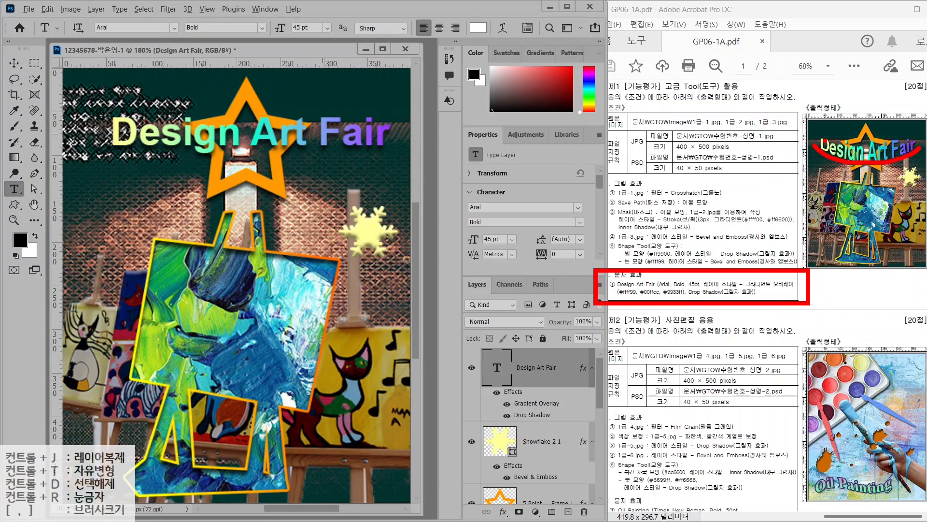
Warp the title with Arc Lower at +40 bend, then nudge it slightly left and down
key(Escape)
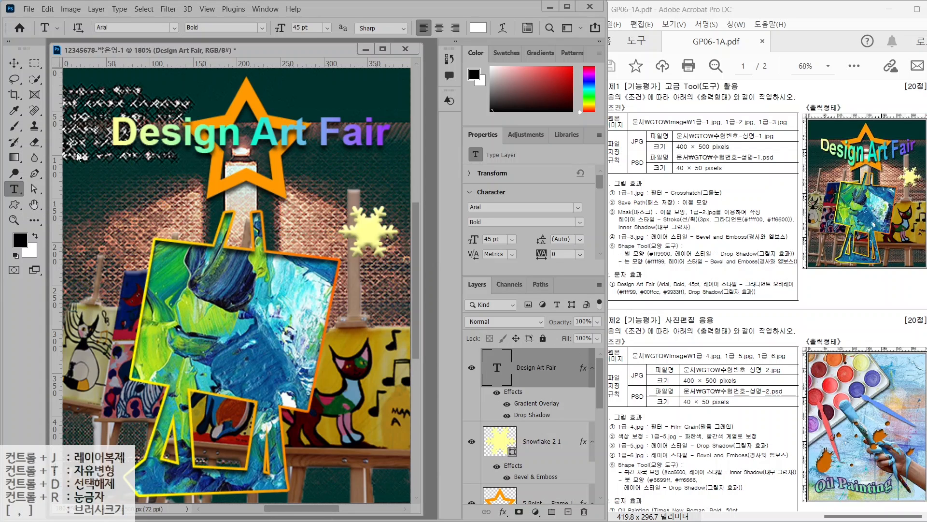
click(503, 29)
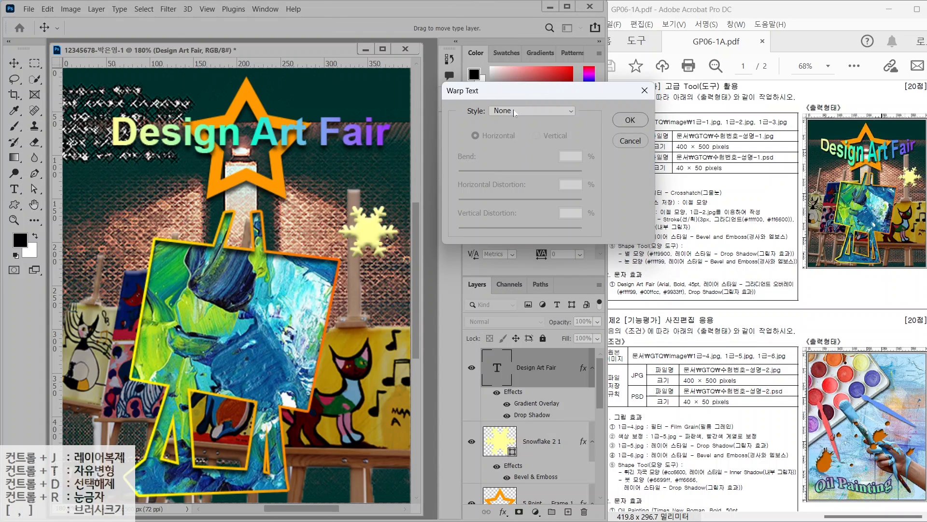
click(514, 110)
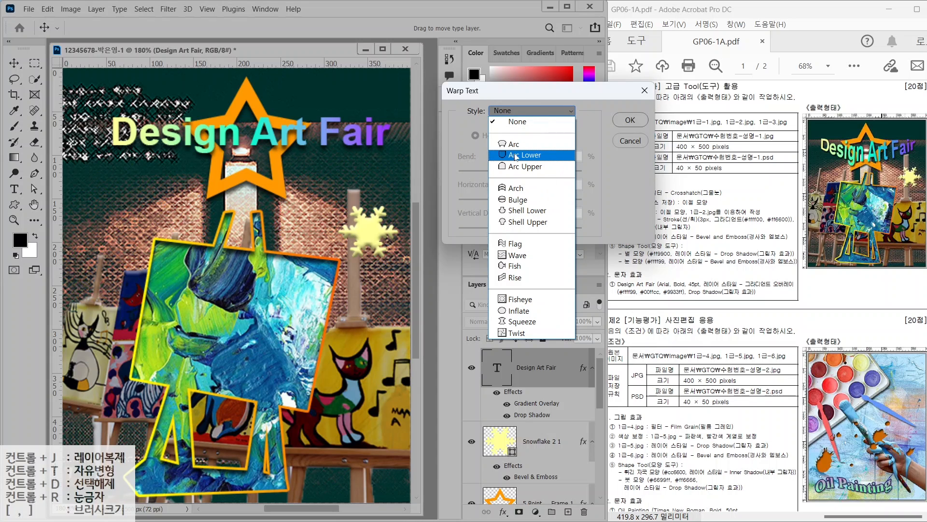
click(515, 155)
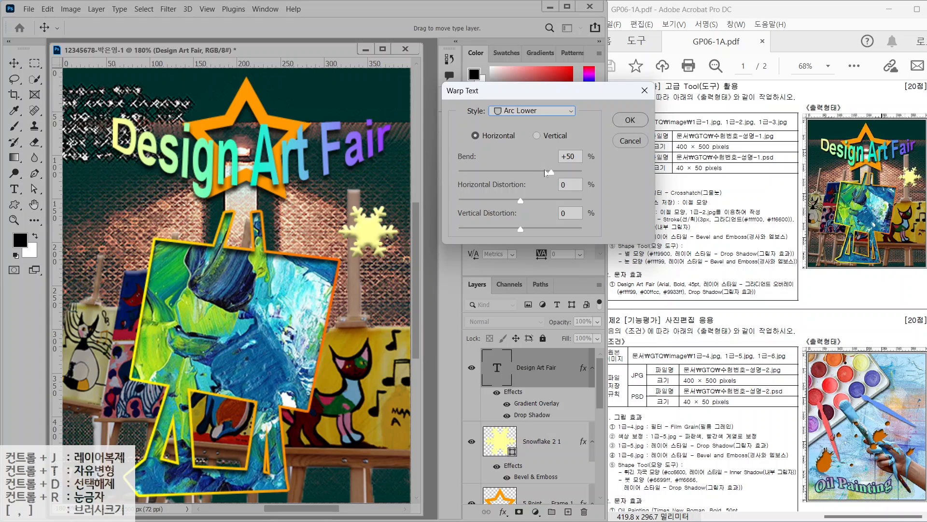
drag(549, 174, 545, 174)
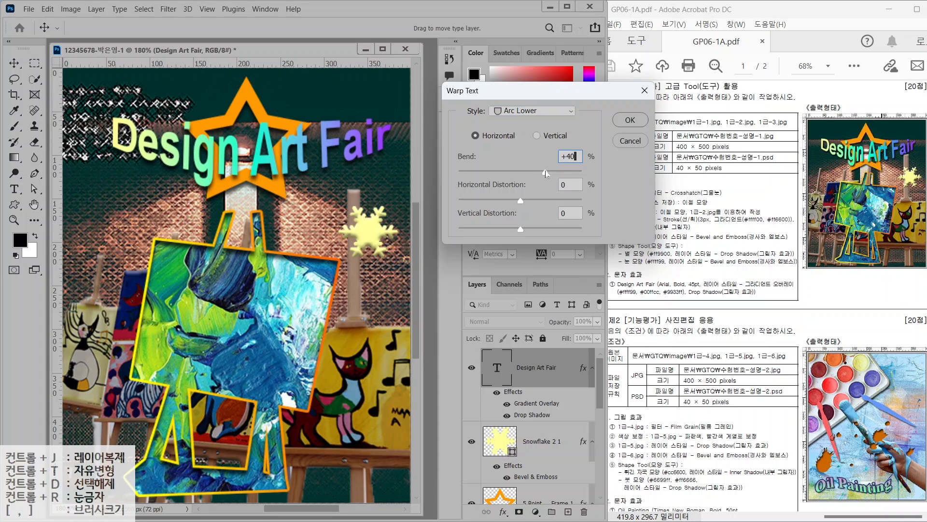
click(622, 127)
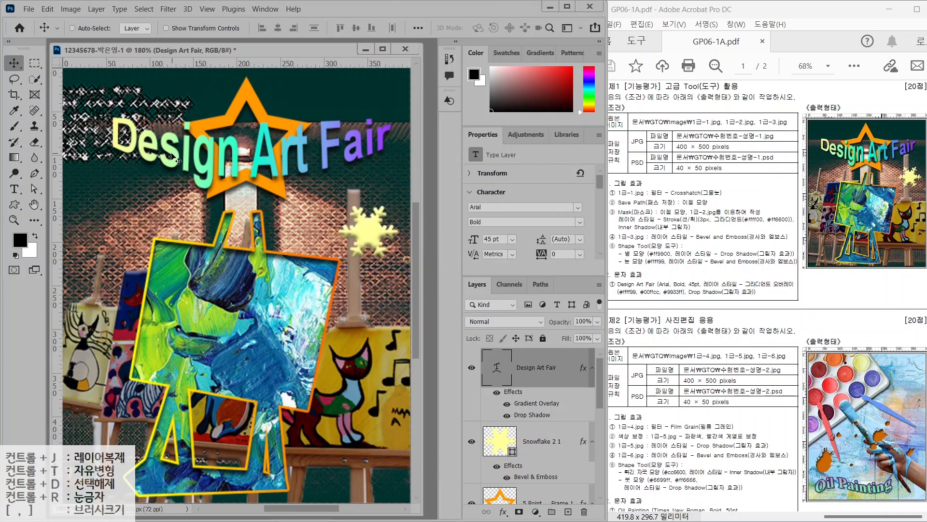
drag(183, 157, 176, 163)
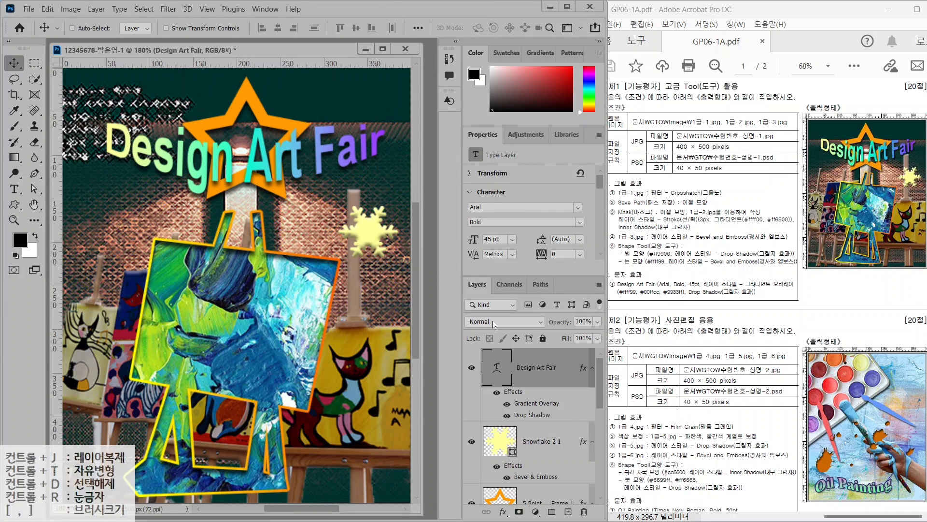
scroll(543, 401, down, 4)
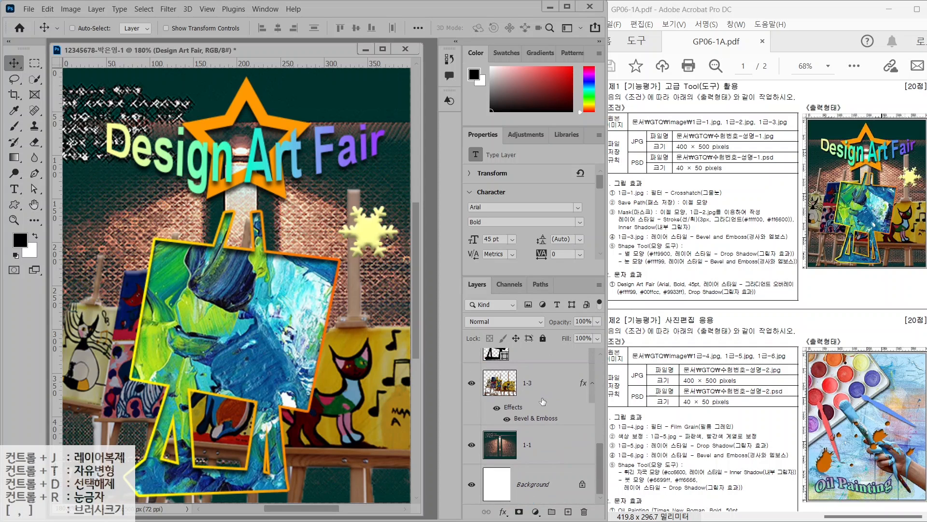
scroll(543, 401, up, 3)
scroll(543, 401, down, 1)
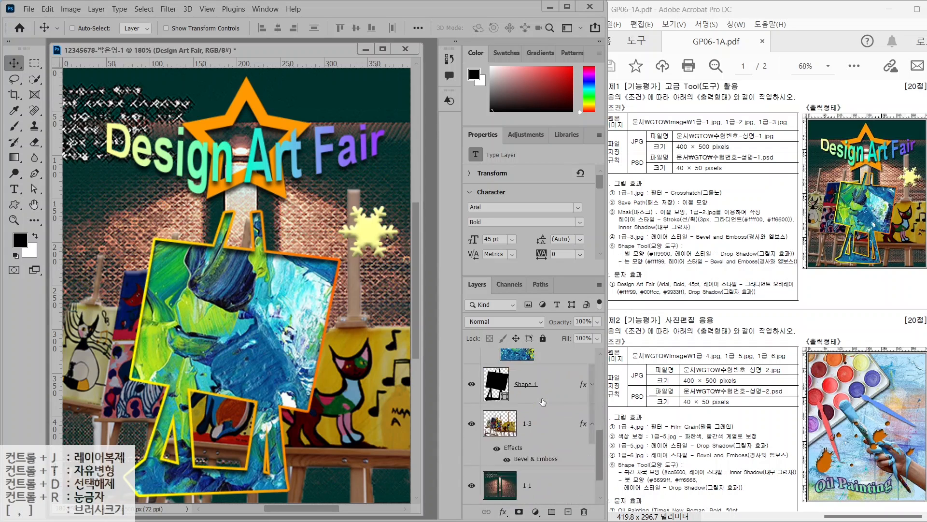
scroll(543, 402, up, 3)
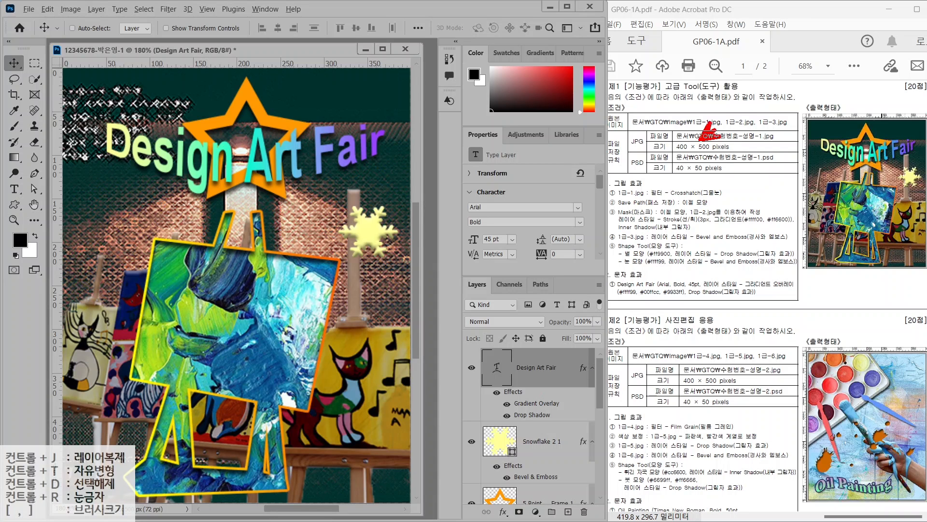
mouse_move(648, 145)
mouse_down()
mouse_move(626, 150)
mouse_move(624, 136)
mouse_move(643, 145)
mouse_up()
drag(696, 177, 736, 209)
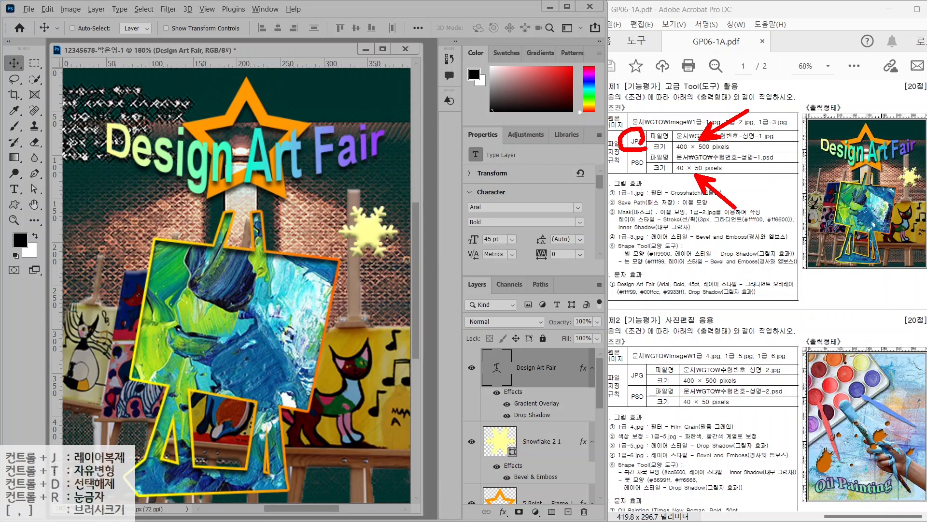
mouse_move(648, 168)
mouse_down()
mouse_move(626, 160)
mouse_move(650, 157)
mouse_up()
key(Escape)
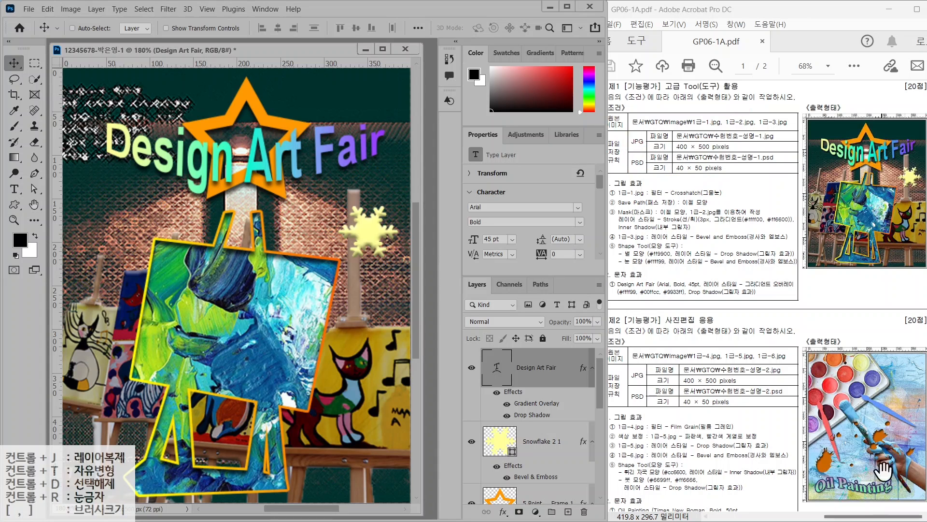
click(28, 8)
click(47, 150)
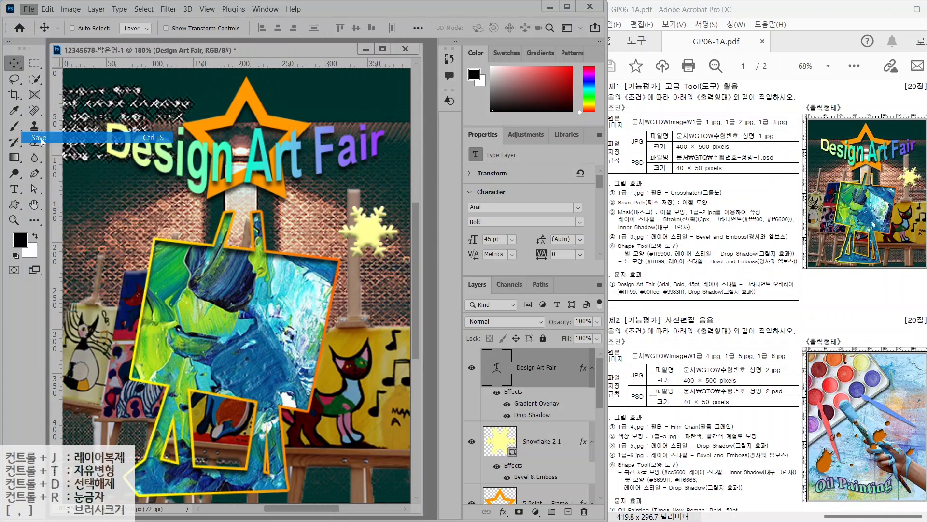
scroll(43, 144, down, 2)
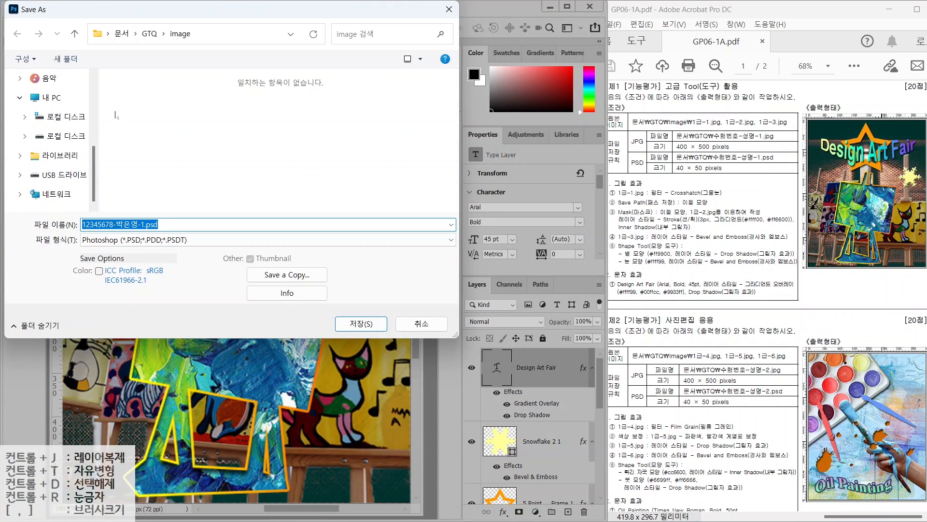
click(150, 34)
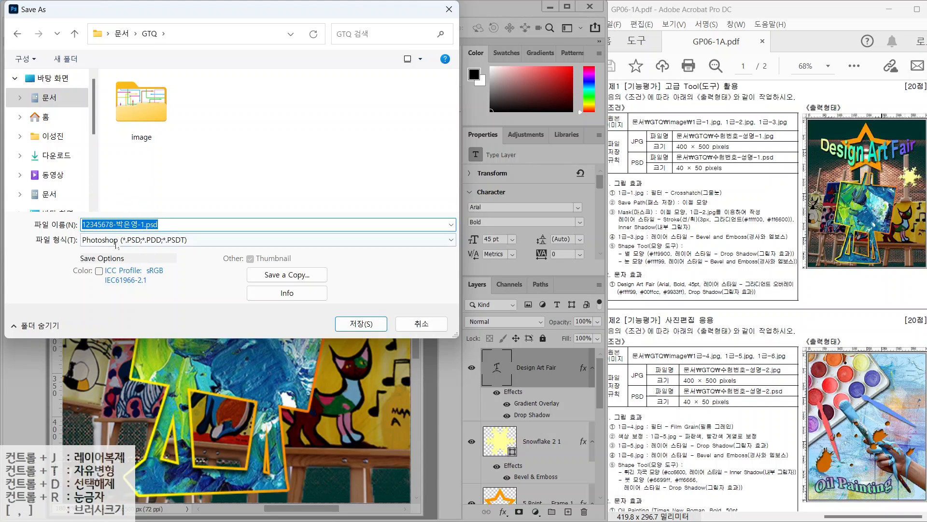
click(206, 240)
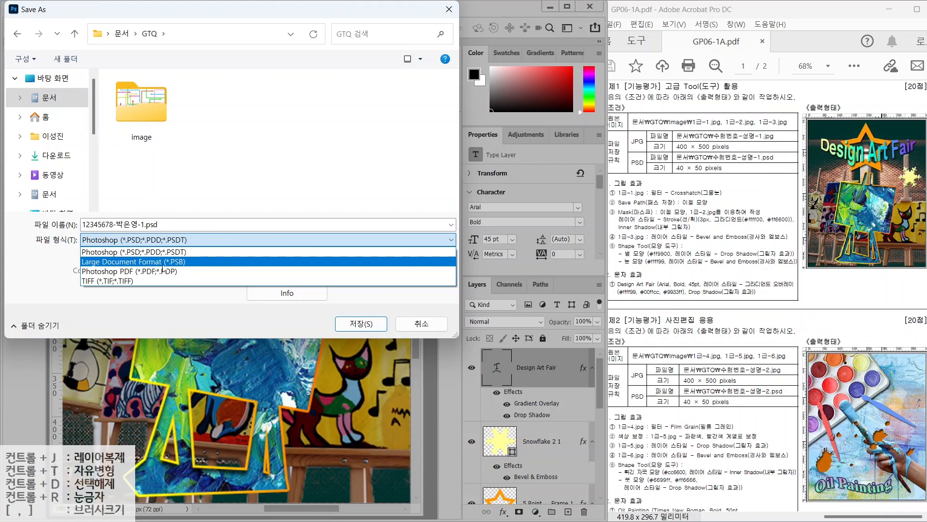
click(36, 281)
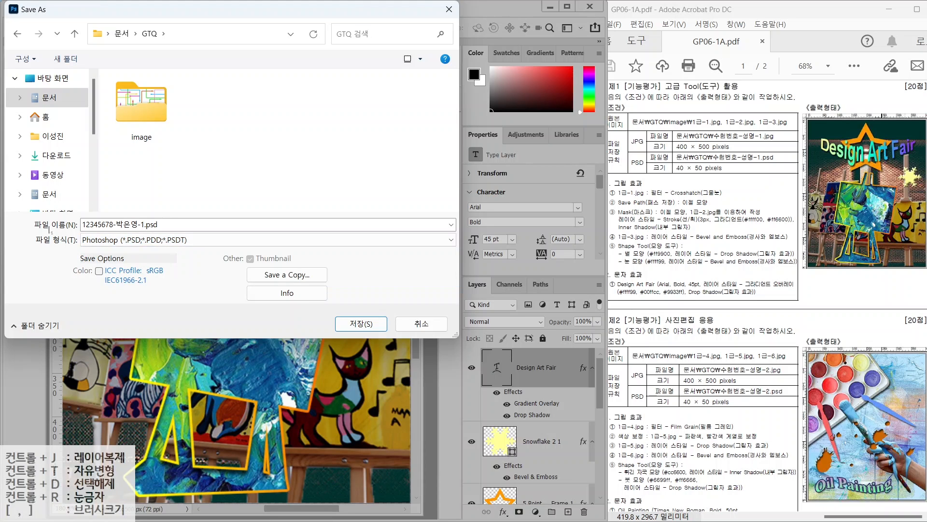
click(277, 278)
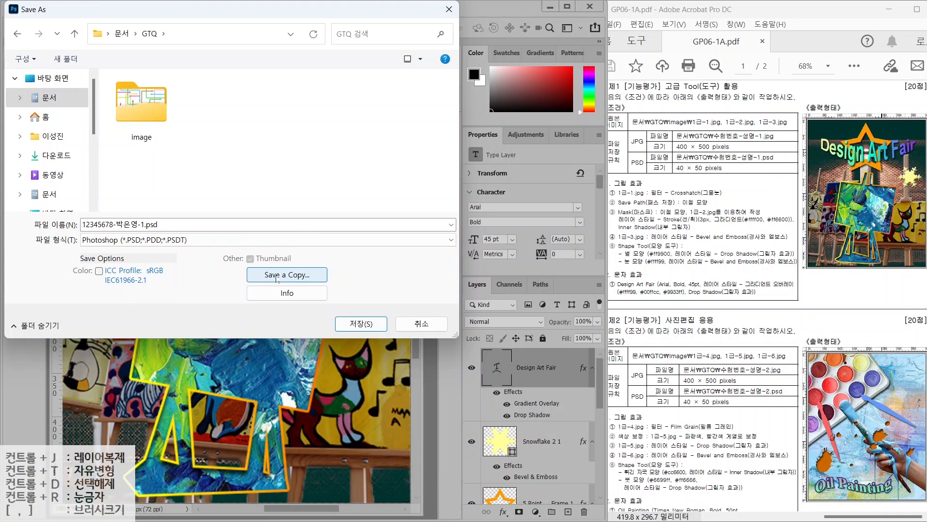
click(277, 275)
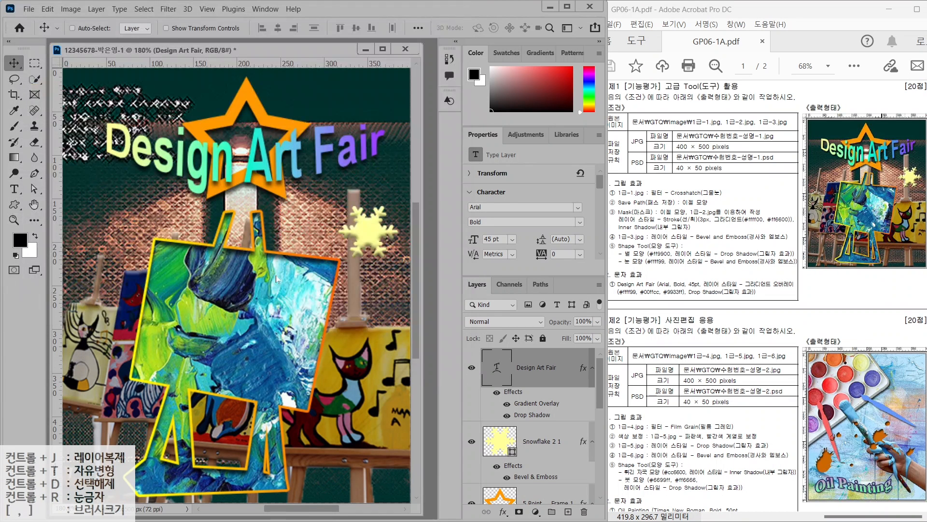
Save the copy as a JPEG in the GTQ folder at Quality 12 (Maximum)
click(208, 240)
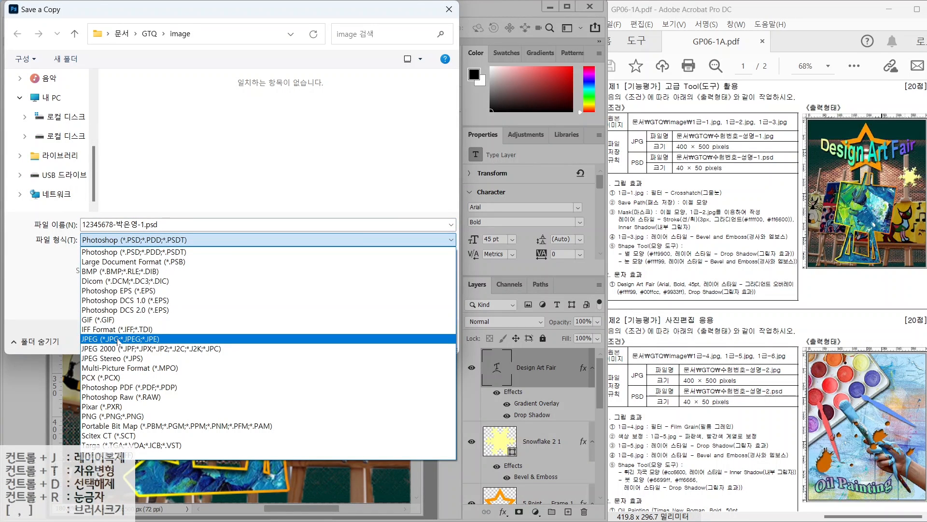
click(118, 339)
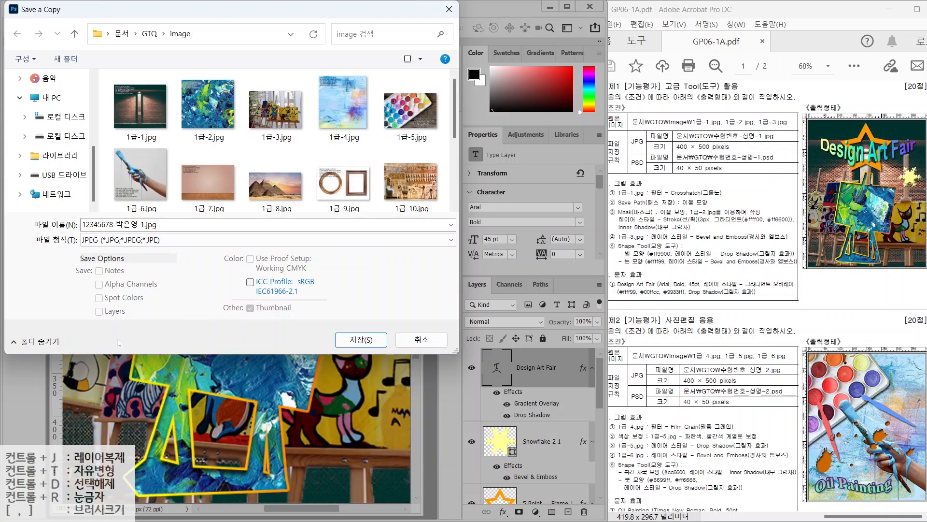
click(147, 32)
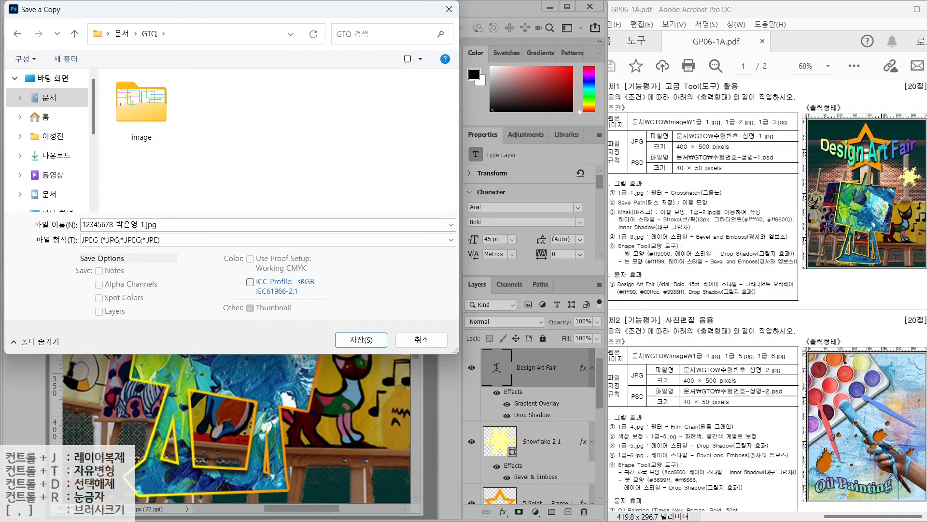
click(361, 339)
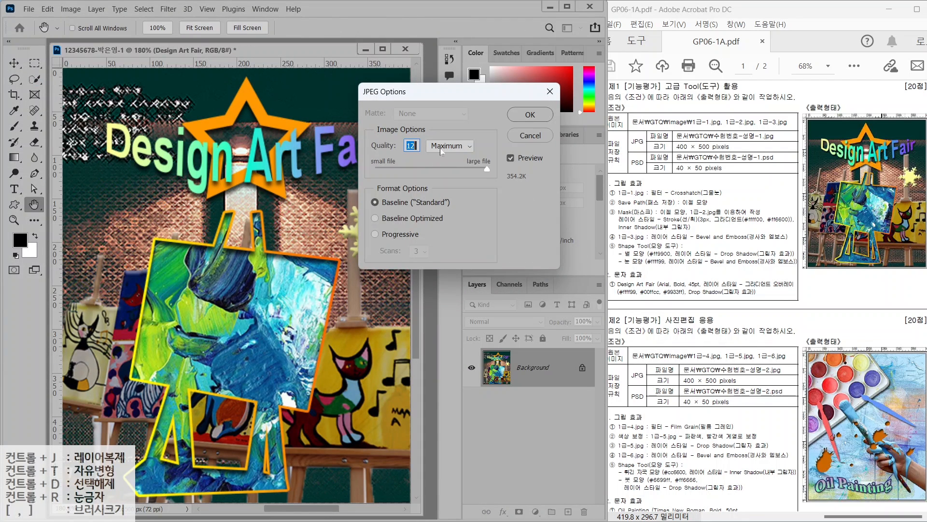
click(527, 118)
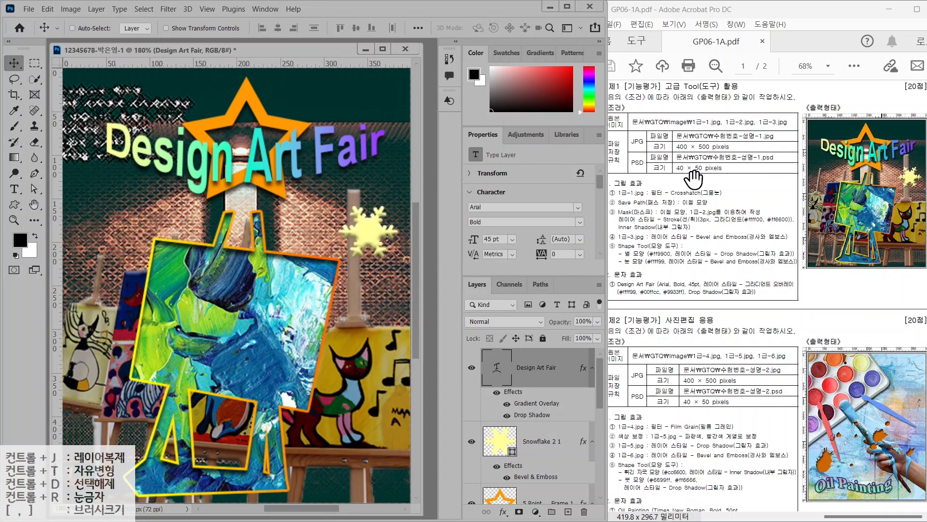
Resize the composite to 40 px wide by 50 px high
click(70, 8)
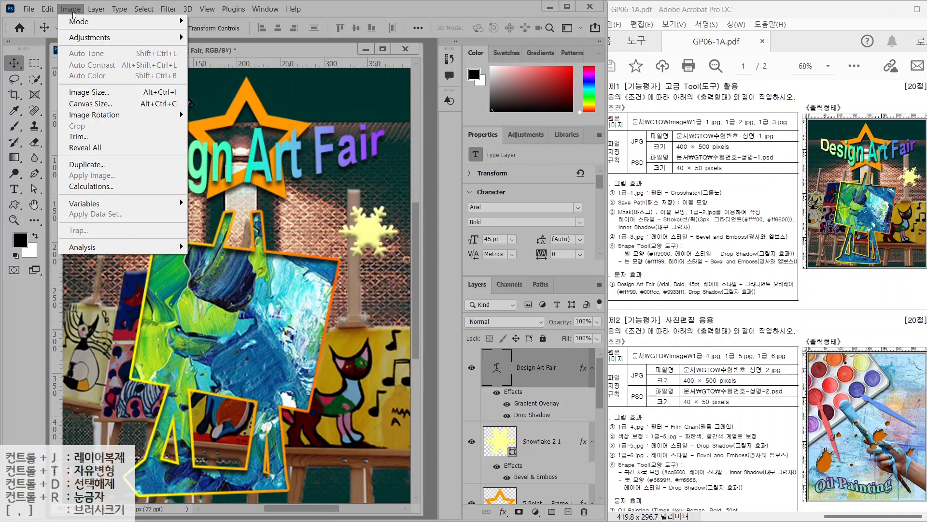
click(90, 92)
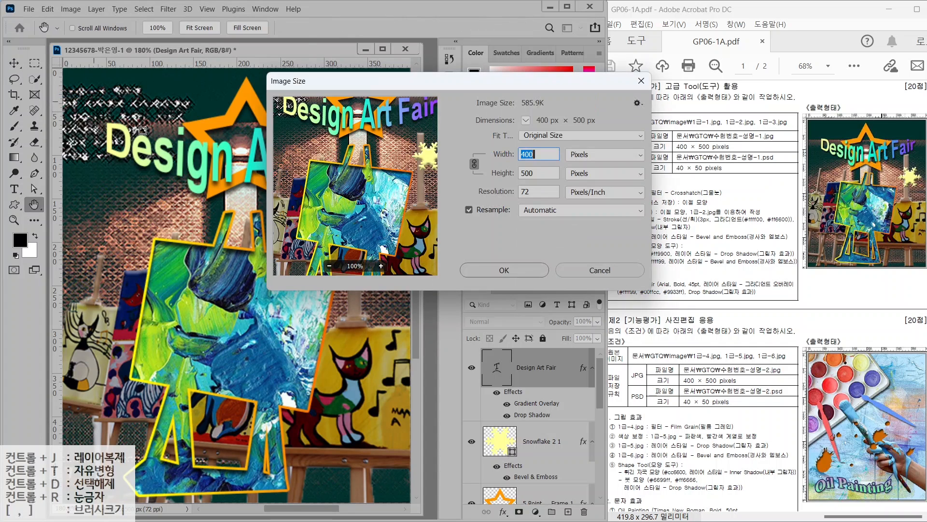
text(40)
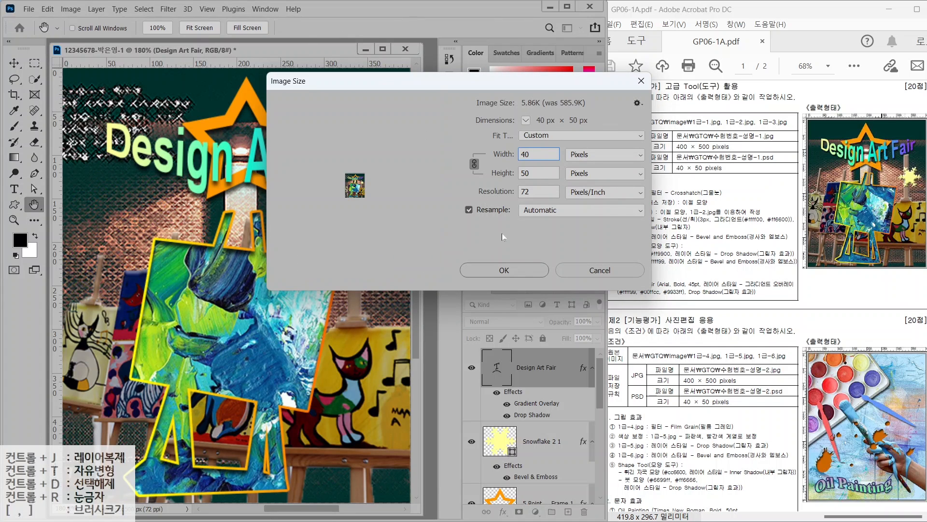
click(512, 272)
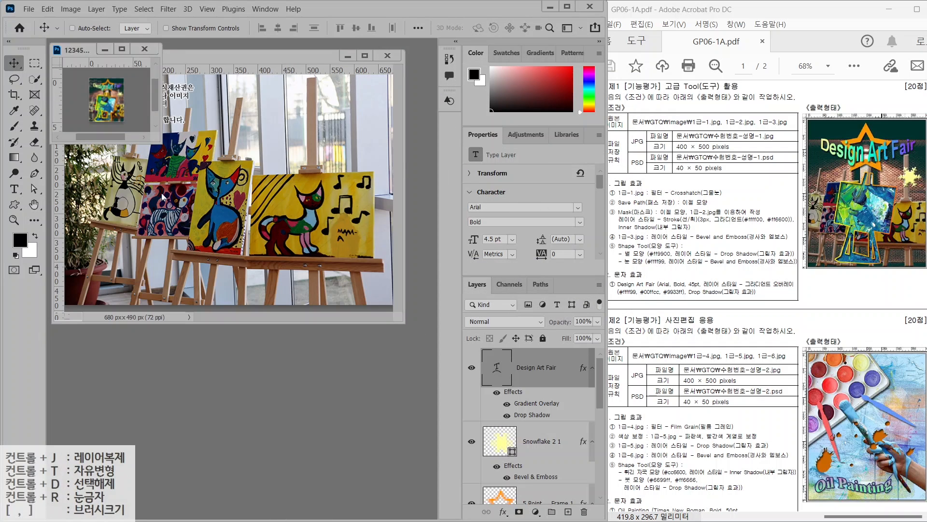
Close the easel photo and save the composite as a PSD in GTQ
click(388, 55)
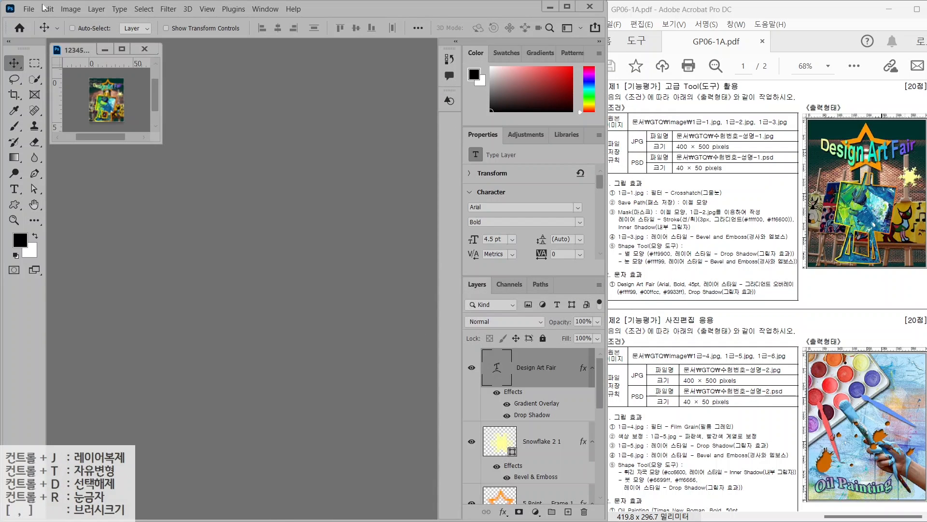
click(29, 9)
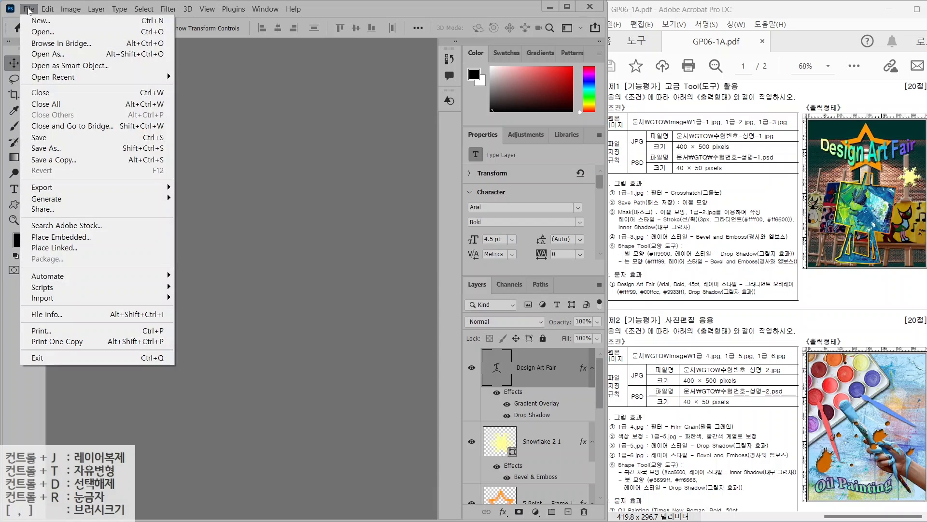
click(43, 137)
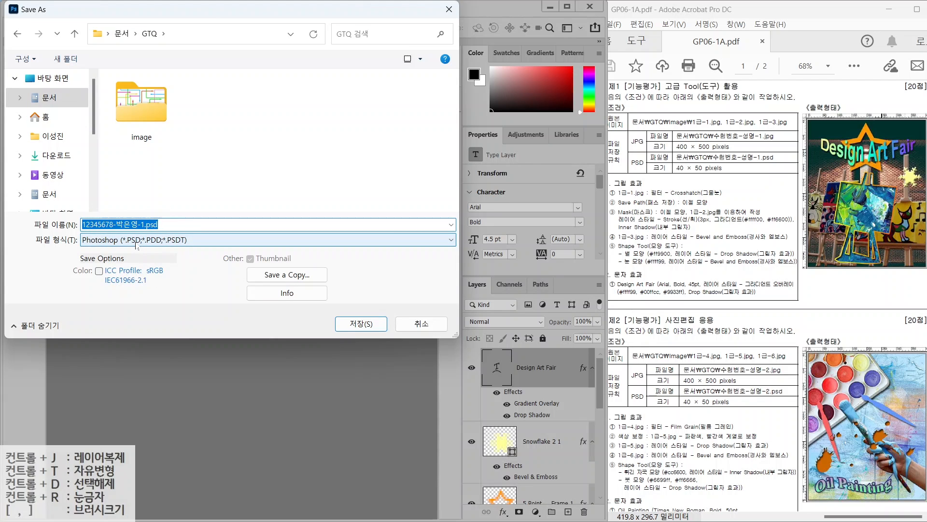
key(ctrl)
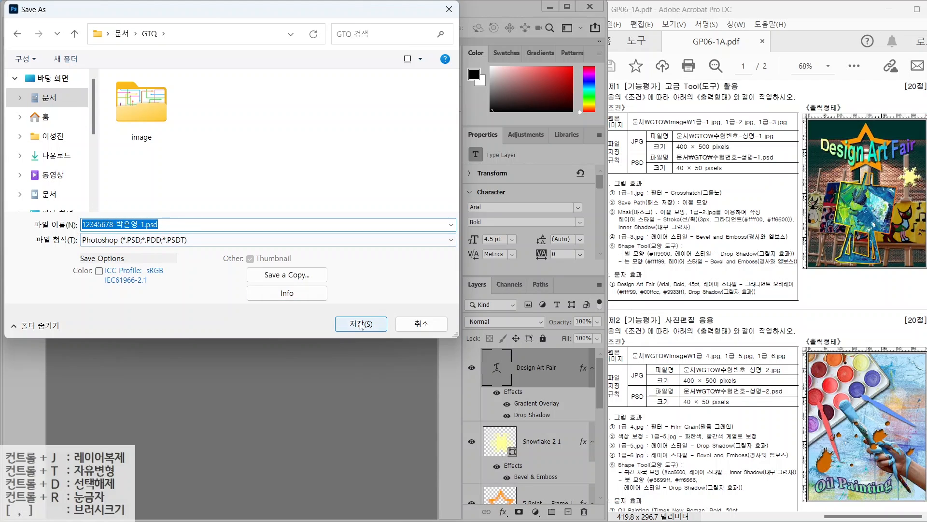
click(360, 323)
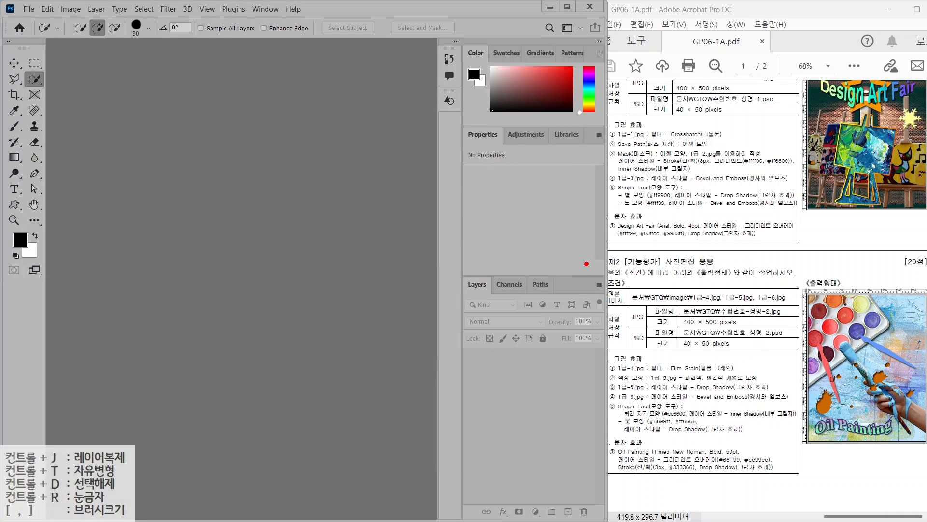
Create a white 400 × 500 px, 72 ppi document named with the candidate's number and name
drag(672, 295, 777, 331)
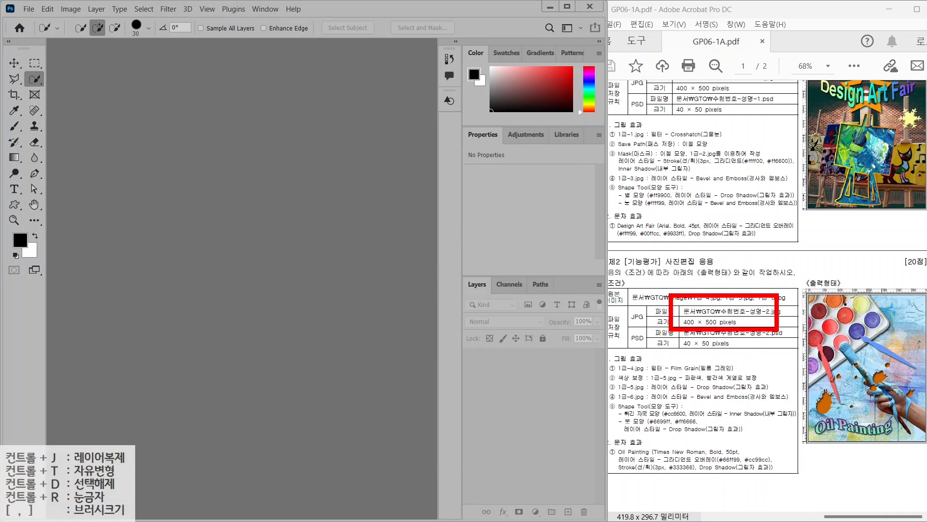
drag(730, 309, 782, 273)
key(Escape)
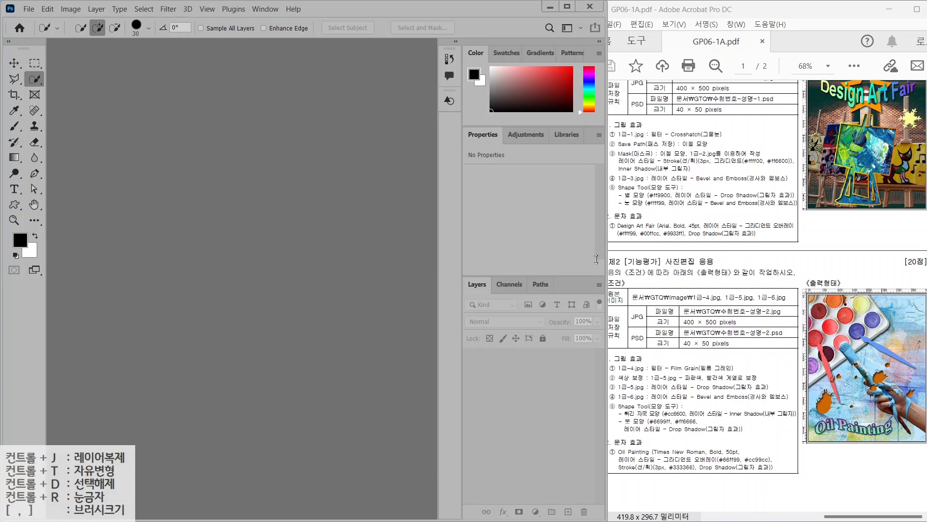
click(28, 10)
click(29, 21)
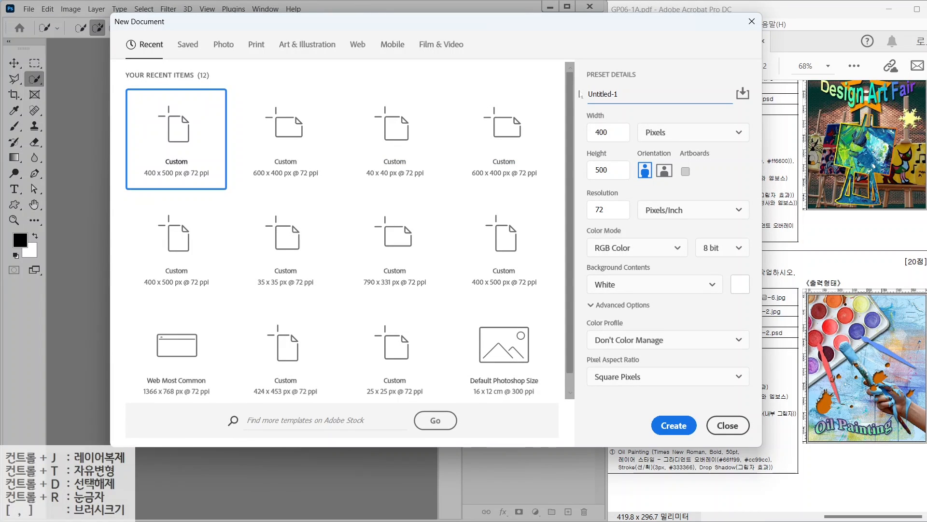
text(12345678-)
text(박ㅎ)
key(BackSpace)
key(BackSpace)
text(-2)
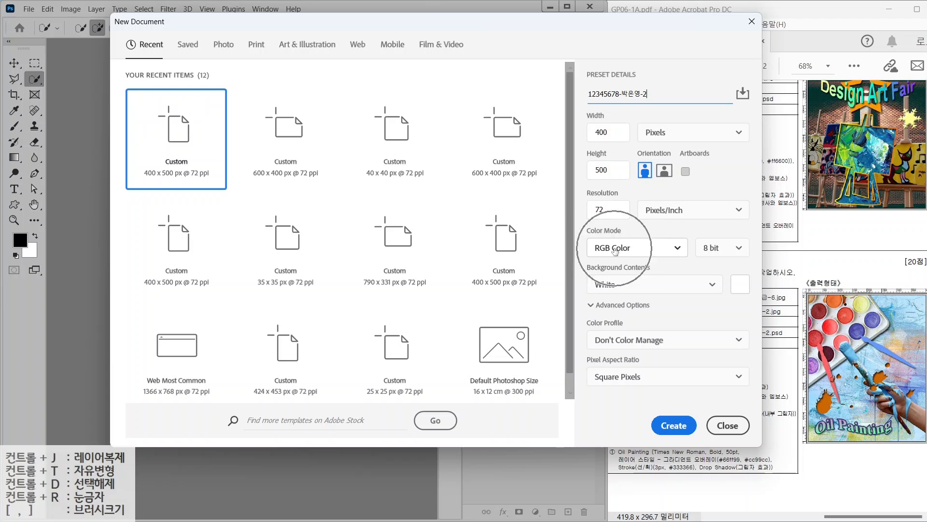
click(675, 428)
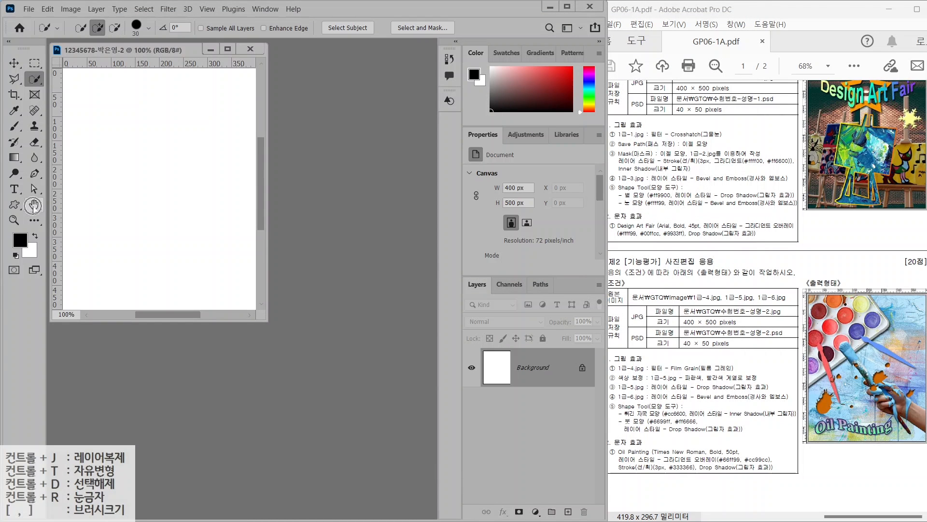
Fit the blank canvas to the screen and nudge the document window slightly
double_click(34, 205)
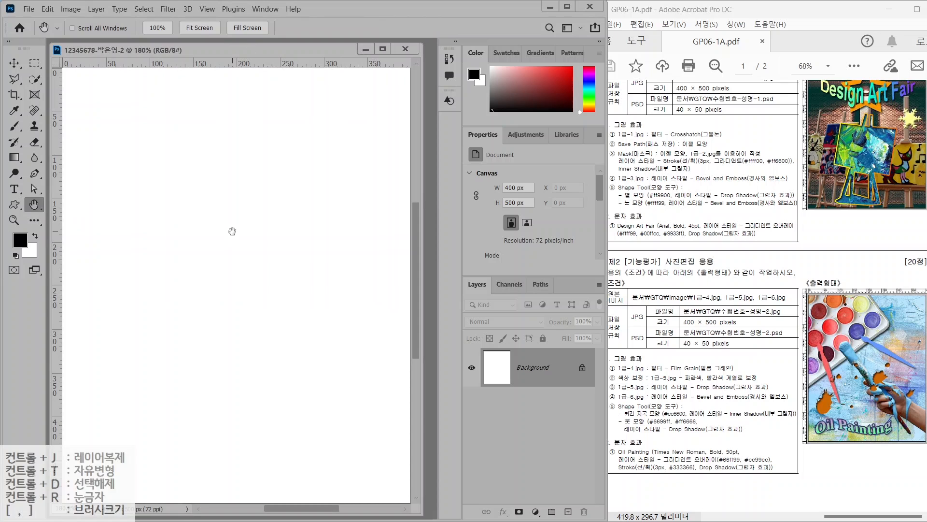
click(650, 377)
click(29, 9)
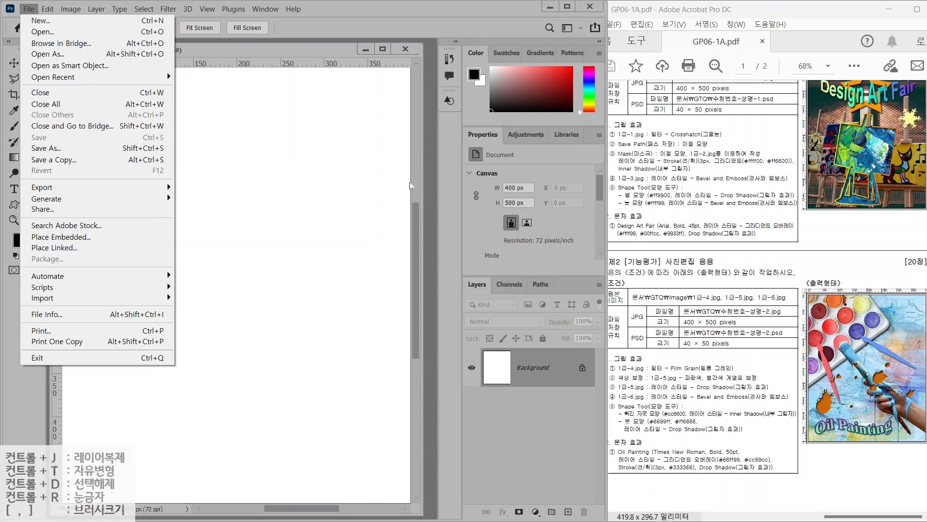
click(430, 187)
mouse_move(174, 53)
mouse_down()
mouse_move(227, 82)
mouse_move(176, 52)
mouse_up()
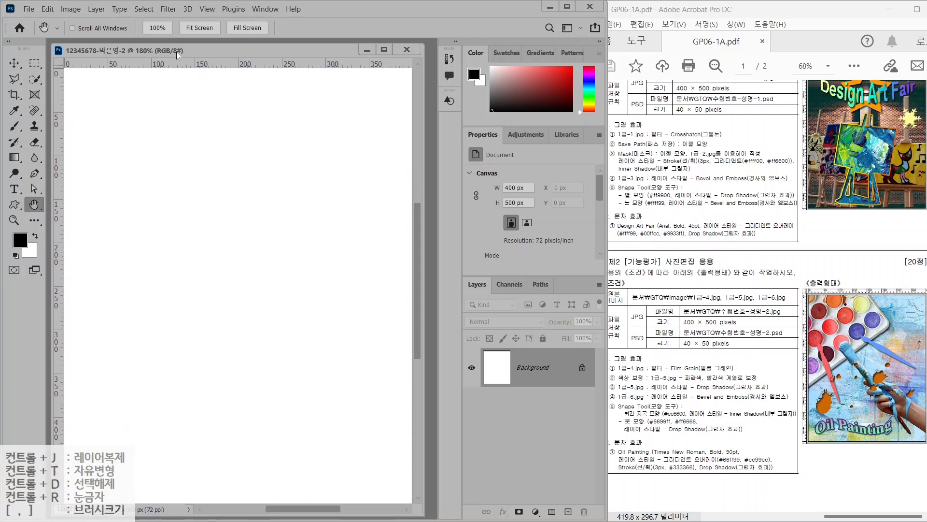
Open the picture 1급-4.jpg
click(428, 178)
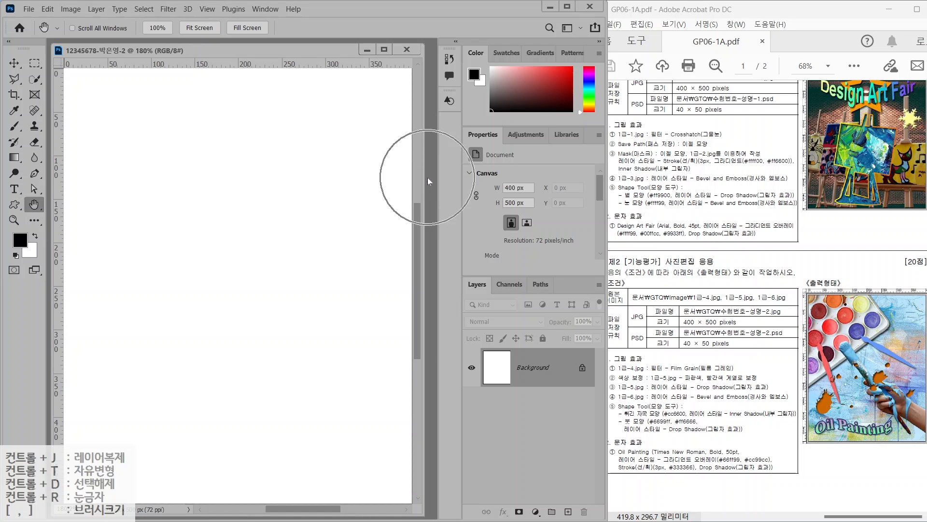
key(ctrl+o)
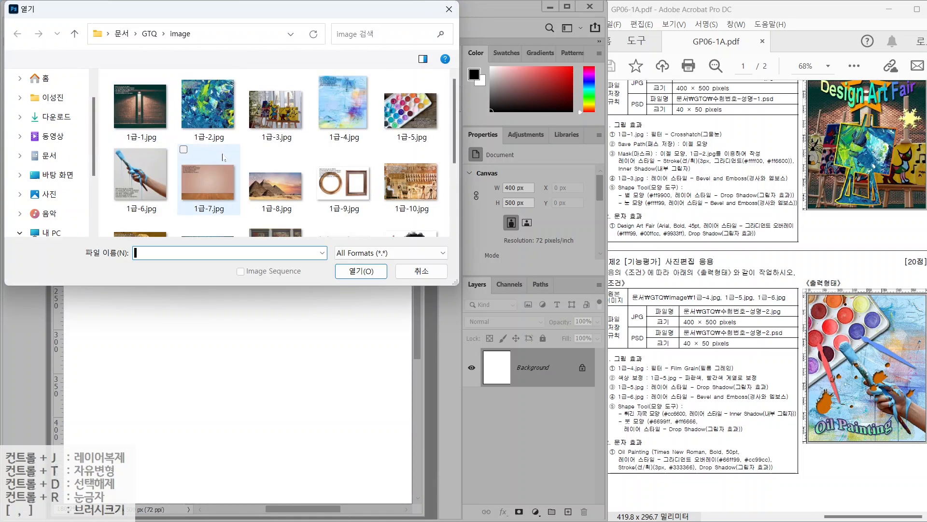
click(338, 112)
click(361, 271)
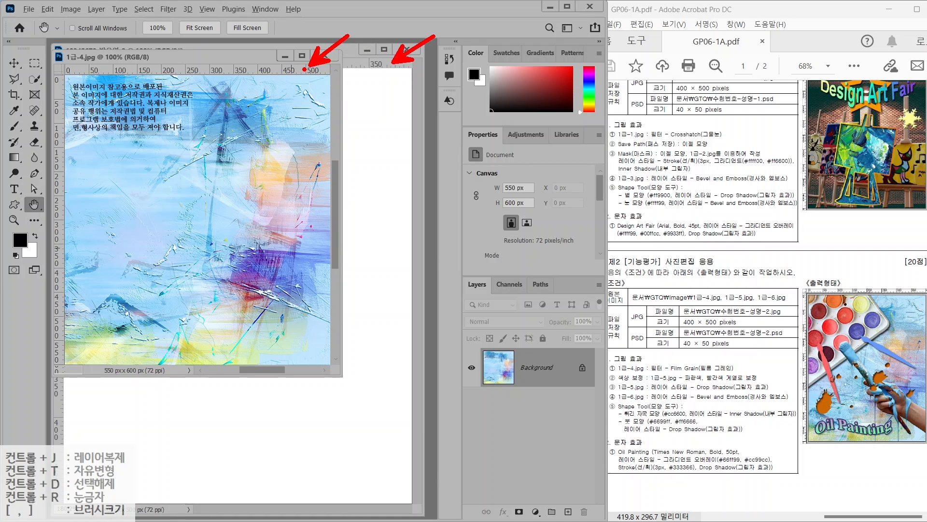
Resize the 1급-4 picture to 458 × 500 px with height 500
click(82, 9)
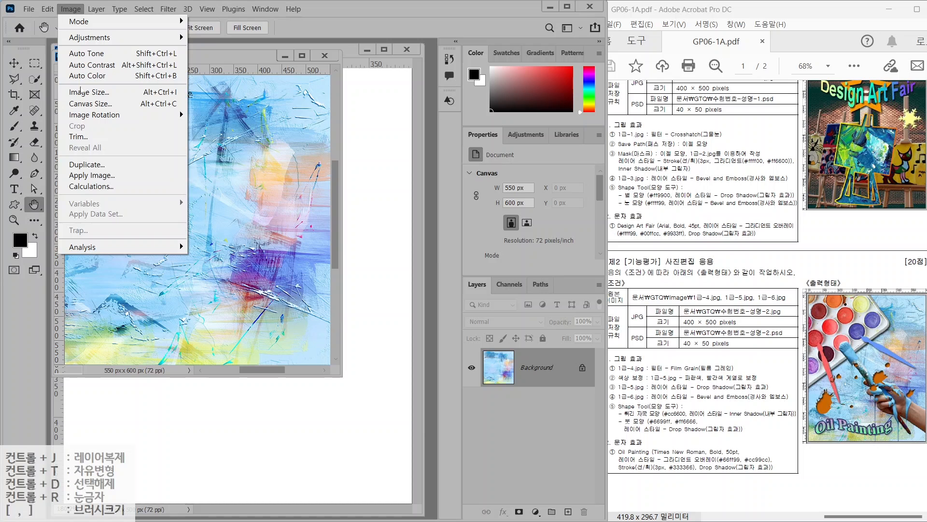
click(80, 92)
text(400)
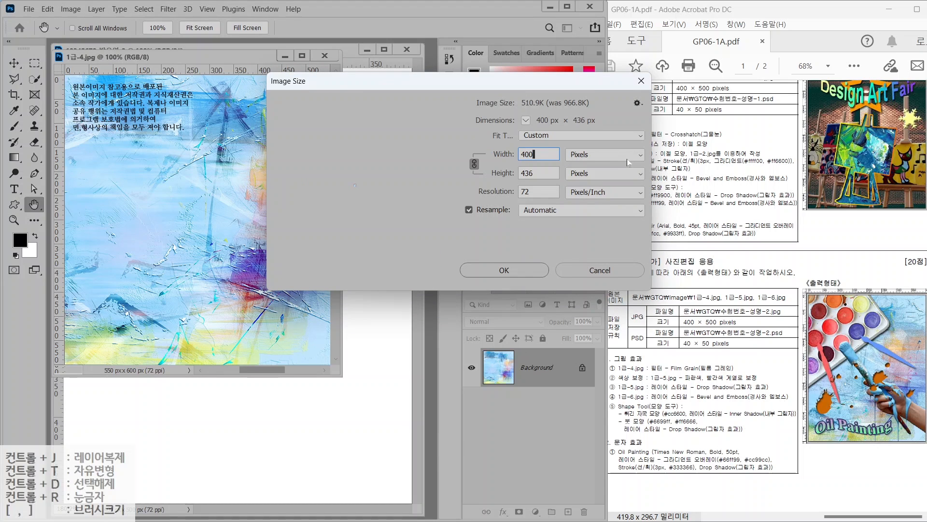
click(530, 173)
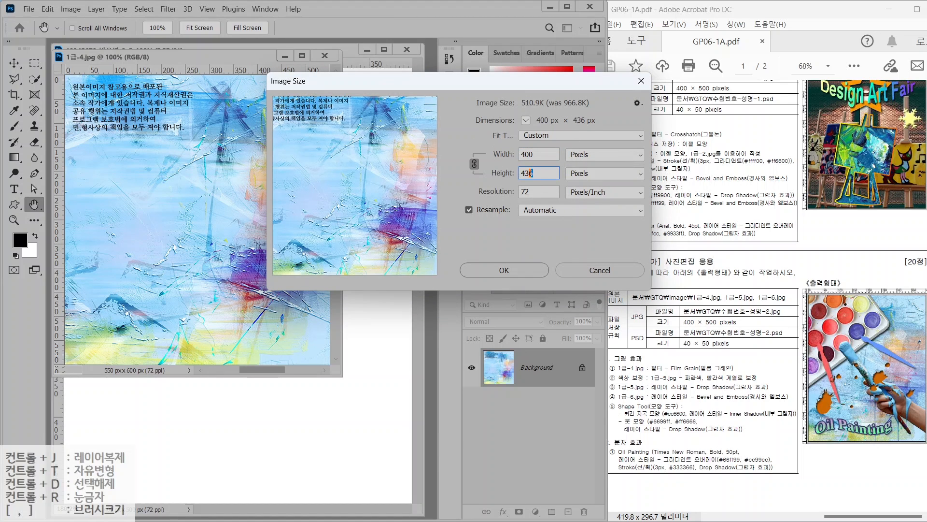
text(500)
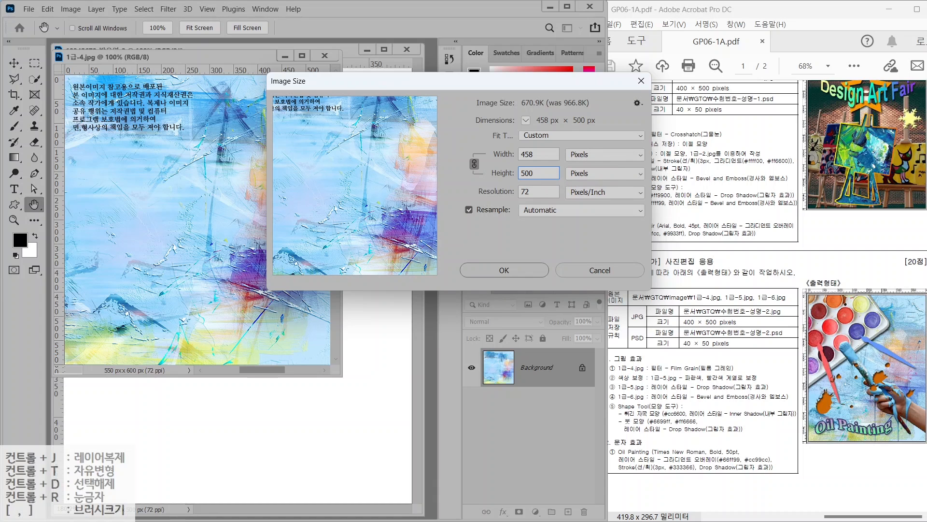
click(504, 268)
Move the picture into the main document and close the source without saving
drag(203, 57, 437, 131)
click(12, 64)
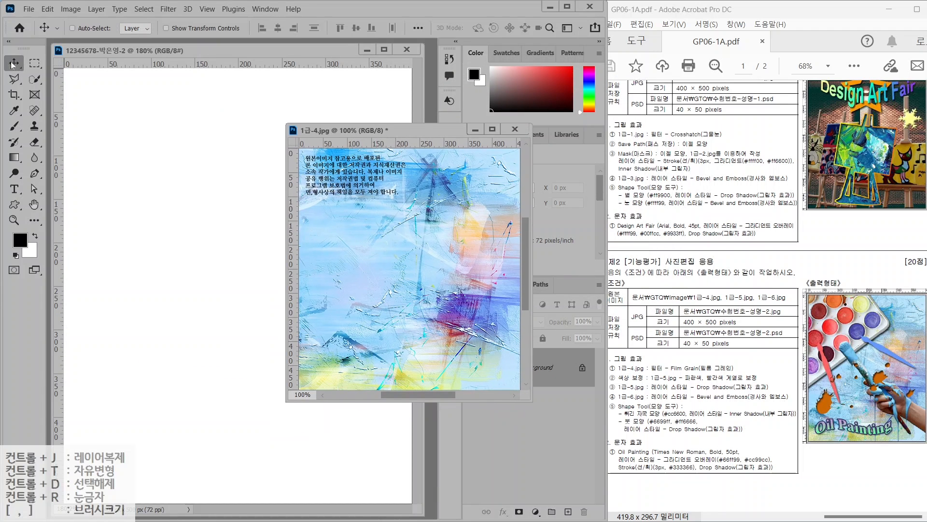
drag(378, 216, 256, 264)
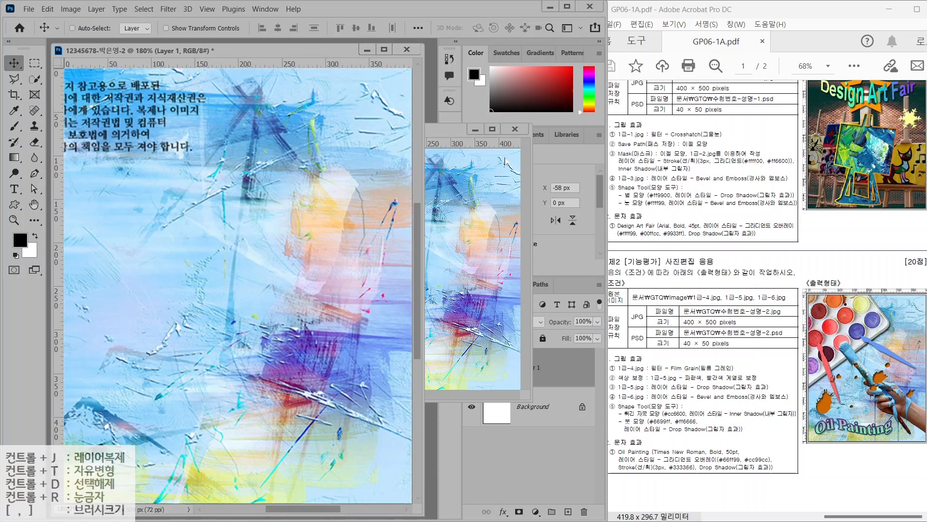
click(513, 129)
click(515, 130)
click(323, 209)
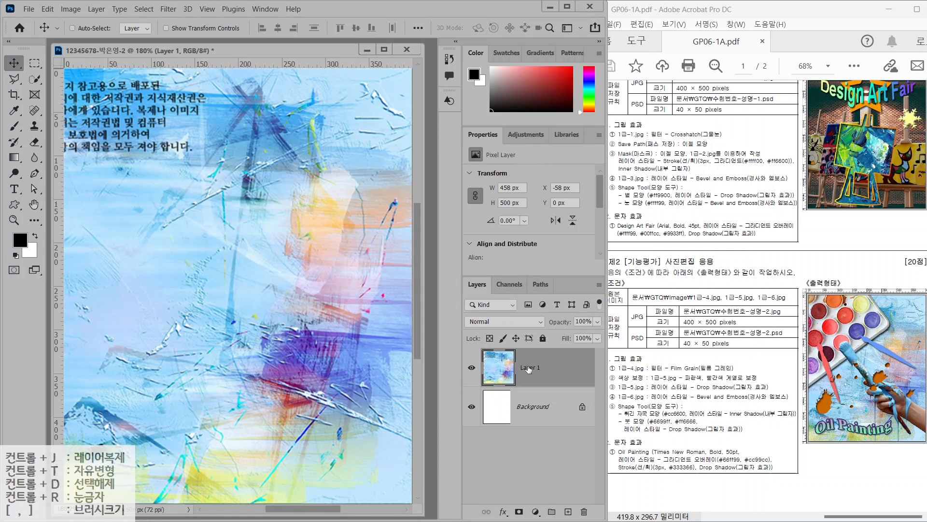
Rename the new layer to 1-4
double_click(529, 369)
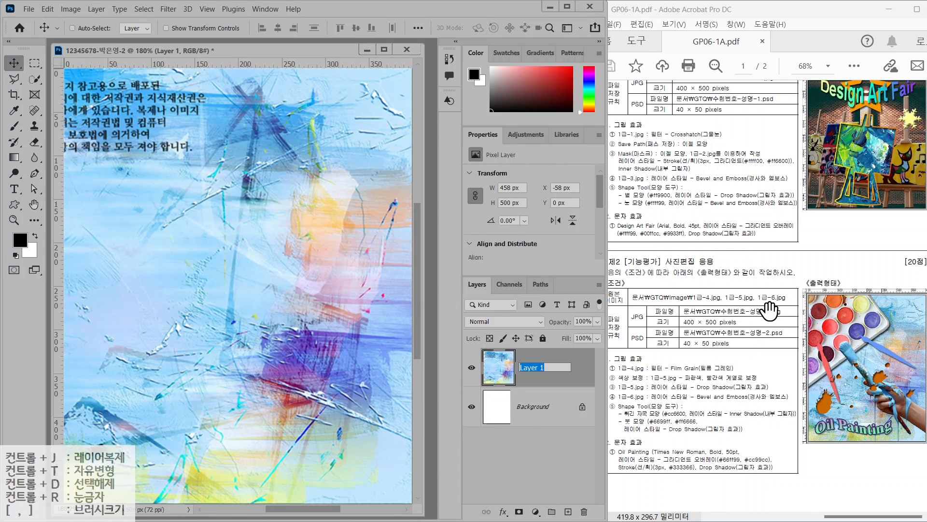
text(1-4)
key(Return)
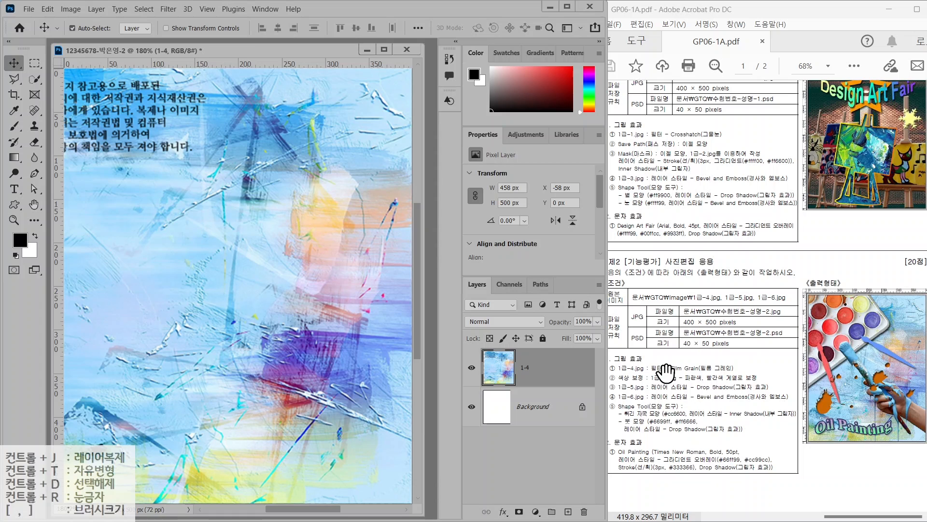
click(169, 9)
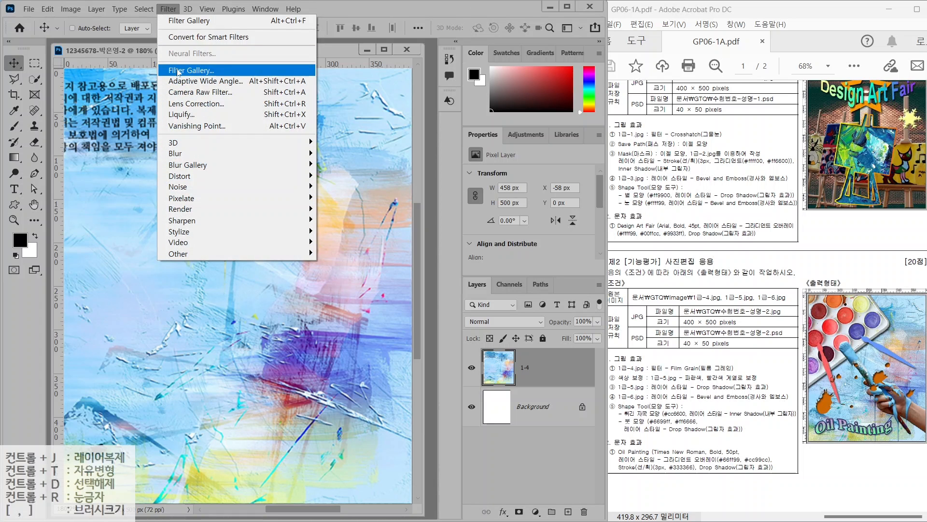
Apply the Artistic Film Grain filter from the Filter Gallery to layer 1-4
click(179, 71)
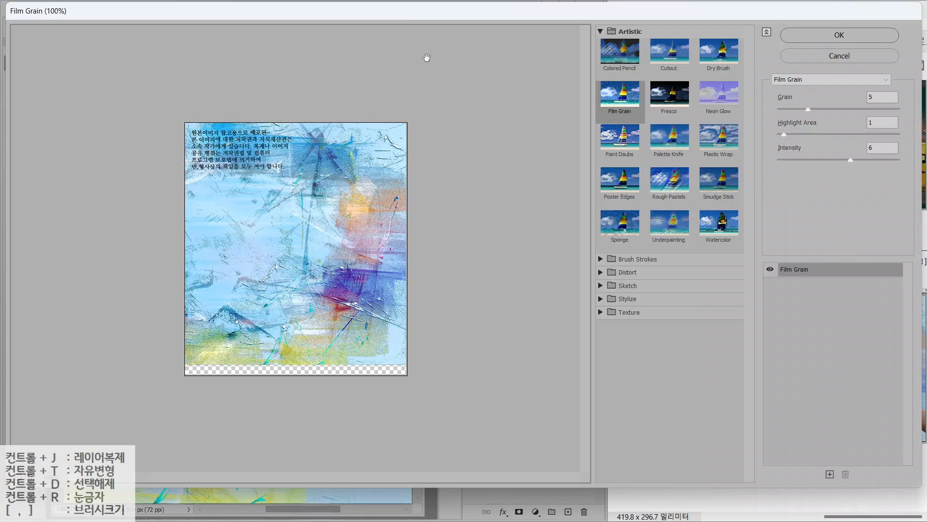
click(600, 31)
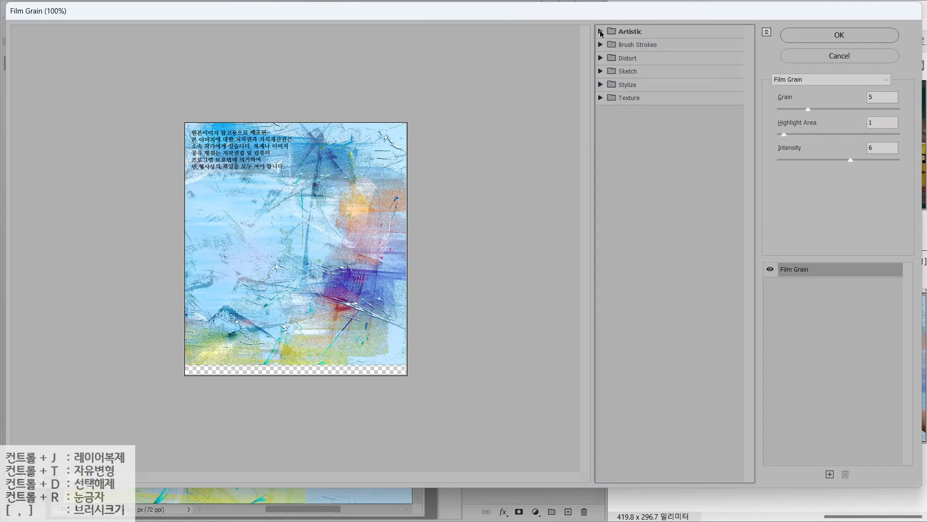
click(600, 31)
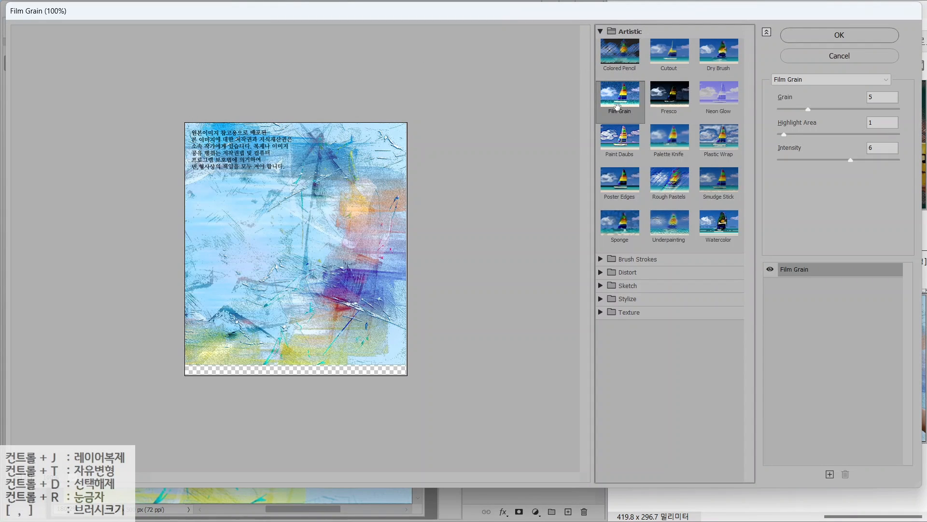
click(852, 37)
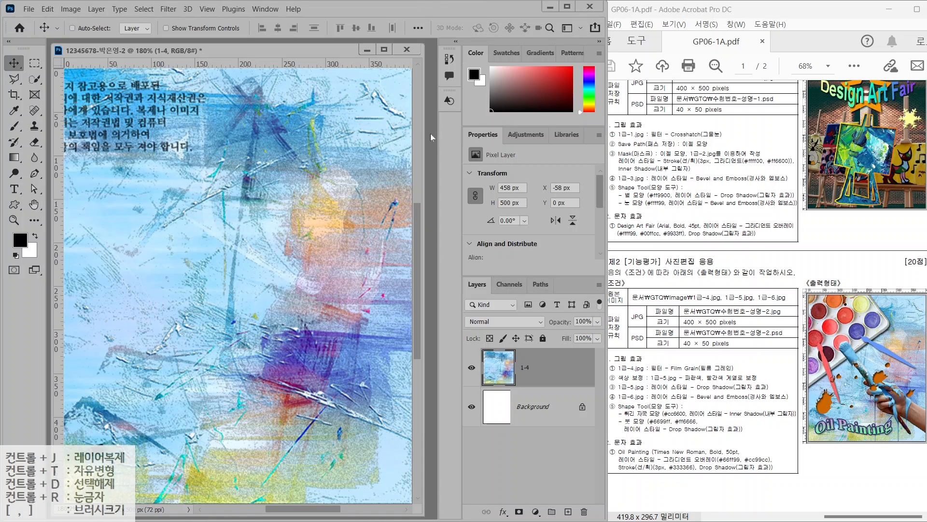
key(ctrl+o)
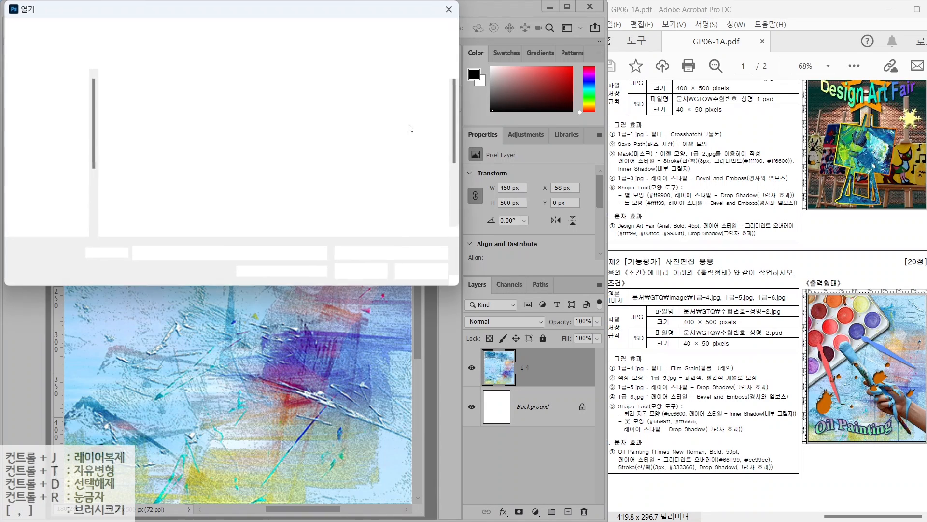
click(390, 113)
Open 1급-5, quick-select its paint palette, and copy it into the main document
click(361, 271)
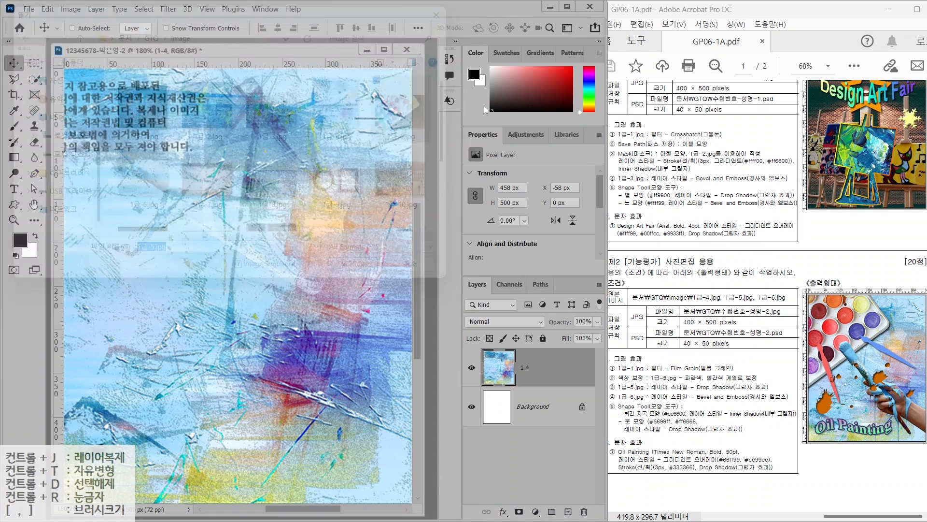
click(34, 78)
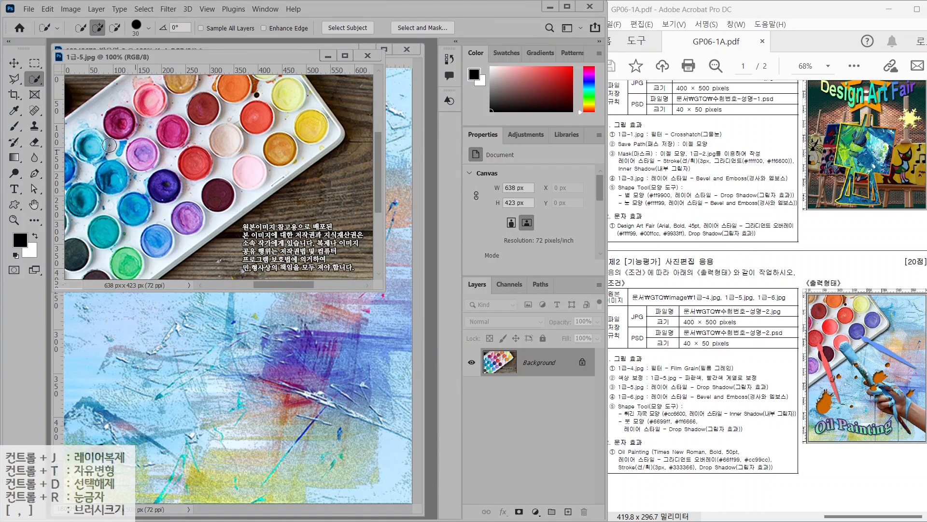
mouse_move(177, 153)
mouse_down()
mouse_move(206, 110)
mouse_move(256, 102)
mouse_move(282, 125)
mouse_move(180, 195)
mouse_move(181, 211)
mouse_move(129, 258)
mouse_move(95, 264)
mouse_move(152, 149)
mouse_move(71, 234)
mouse_move(124, 116)
mouse_up()
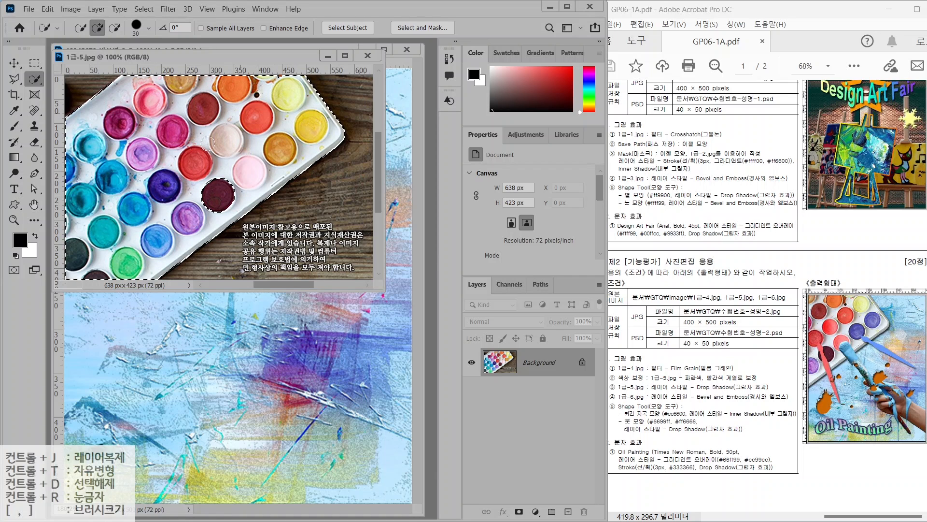
drag(167, 56, 357, 118)
click(14, 63)
drag(377, 213, 154, 208)
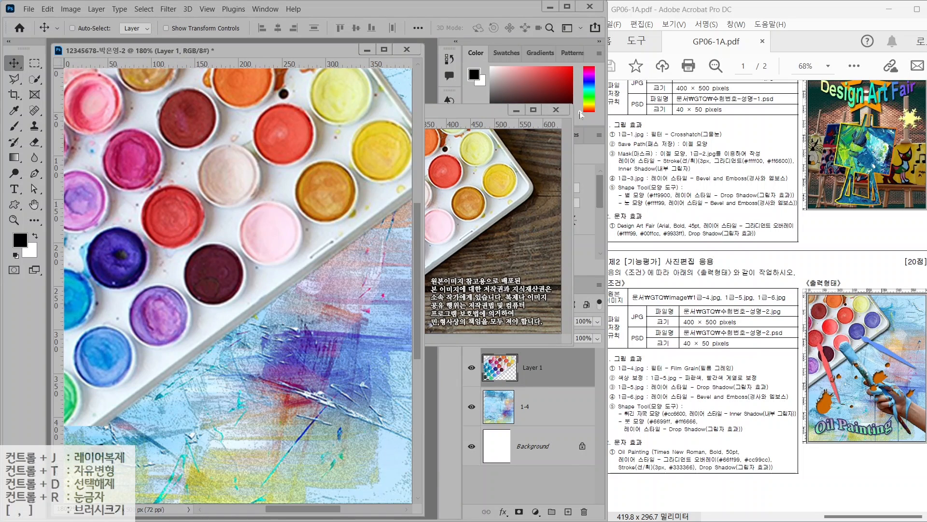
click(557, 109)
Name the palette layer 1-5 and scale it to about 84% in the upper left
double_click(528, 368)
text(1-5)
key(Return)
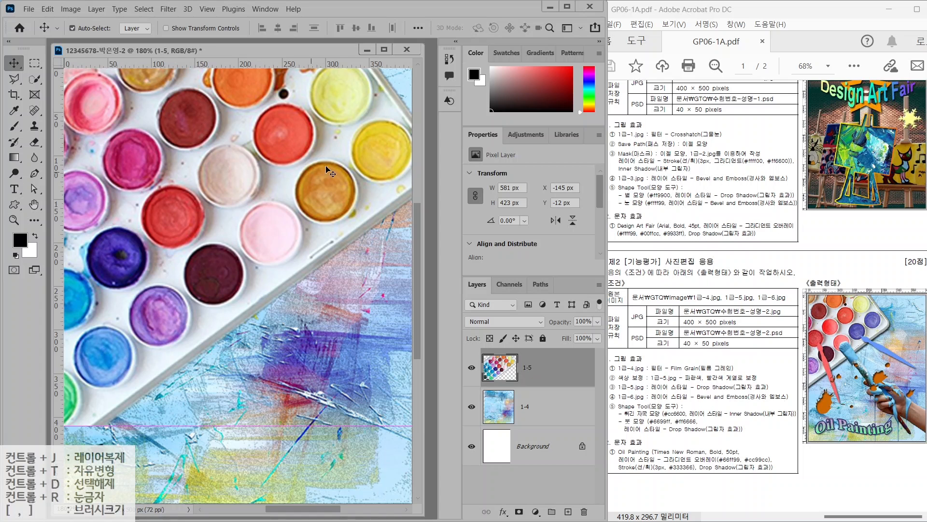
key(ctrl+t)
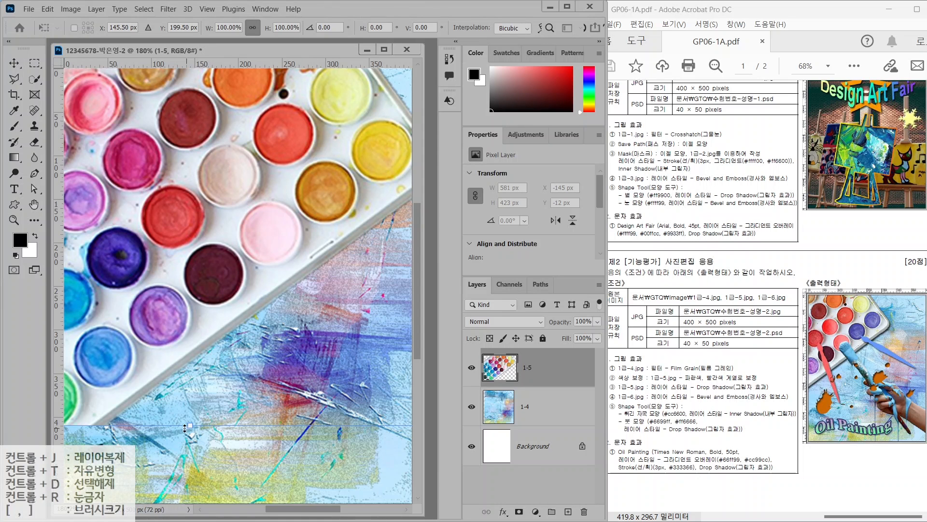
drag(190, 423, 318, 309)
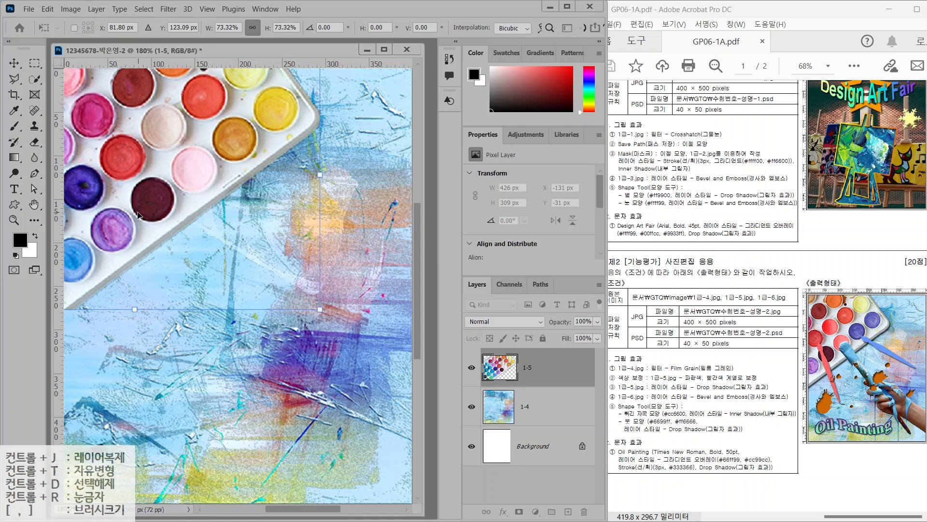
drag(137, 216, 95, 242)
mouse_move(282, 181)
mouse_down()
mouse_move(321, 179)
mouse_move(277, 181)
mouse_up()
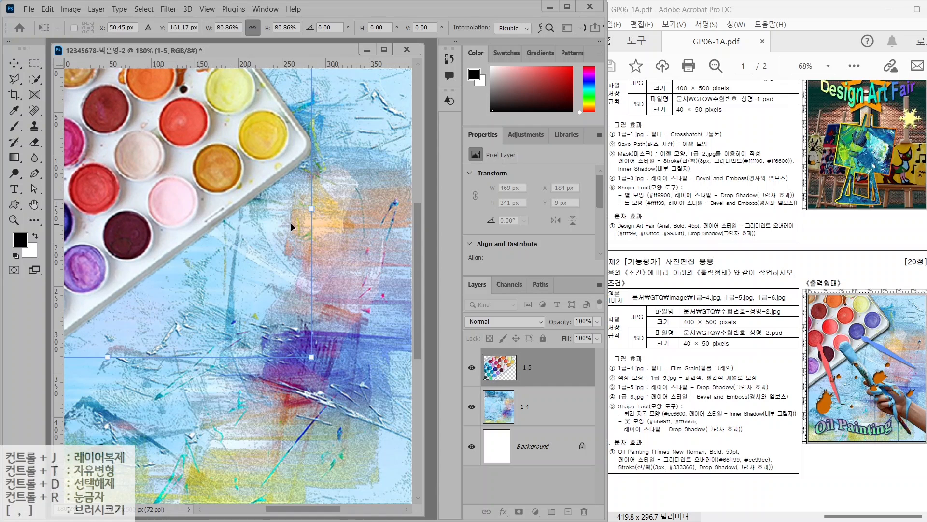
drag(314, 207, 317, 210)
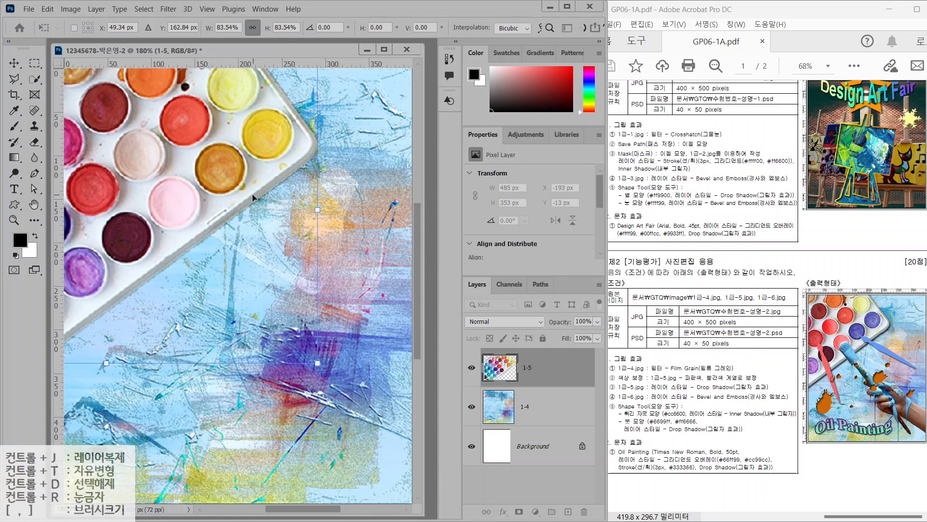
key(Return)
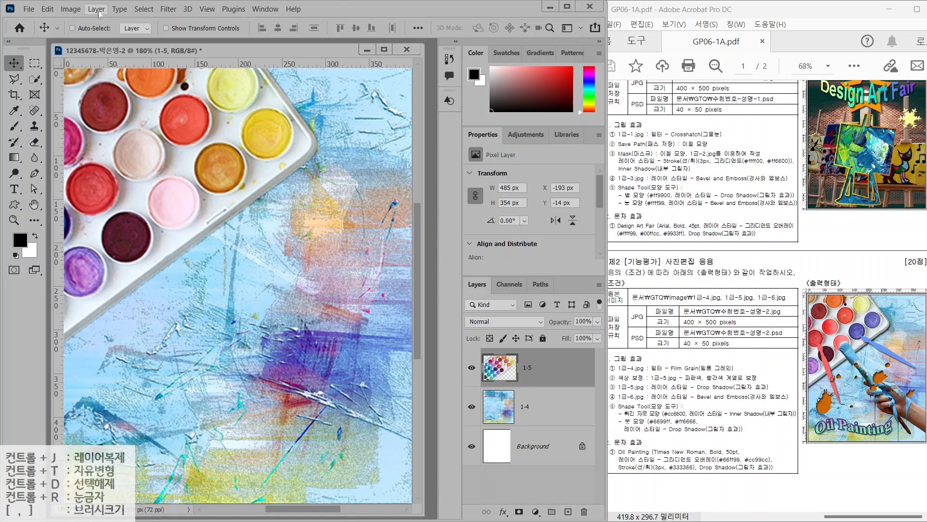
Select the orange and yellow paint wells and shift their Hue +180 to blue, then deselect
click(38, 80)
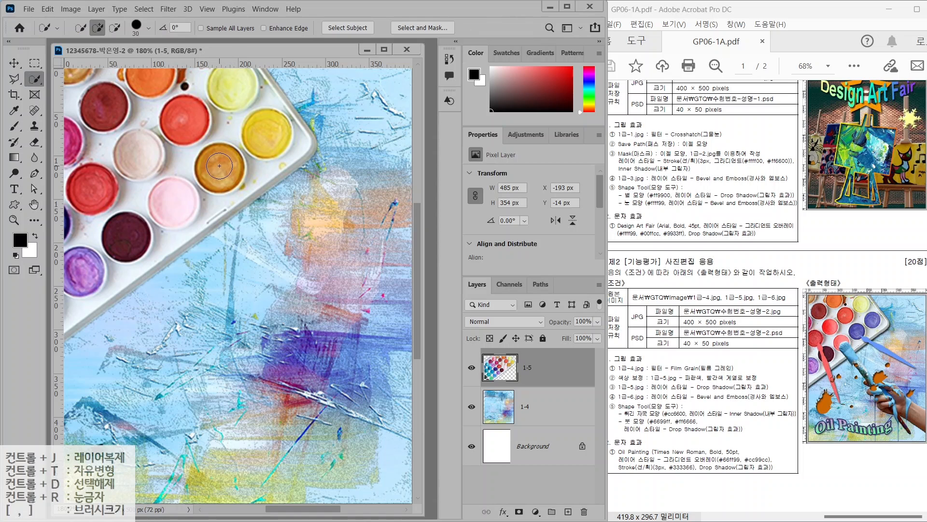
click(222, 167)
click(267, 136)
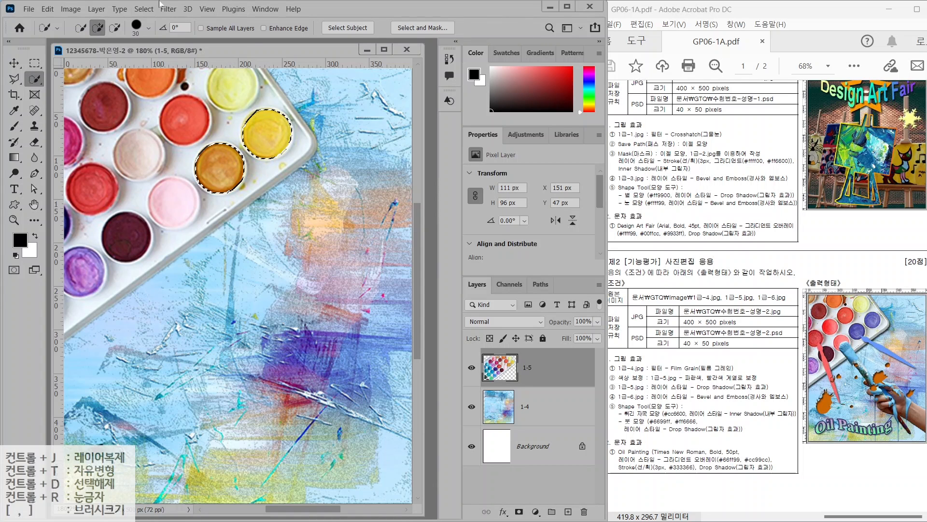
click(71, 9)
mouse_move(80, 42)
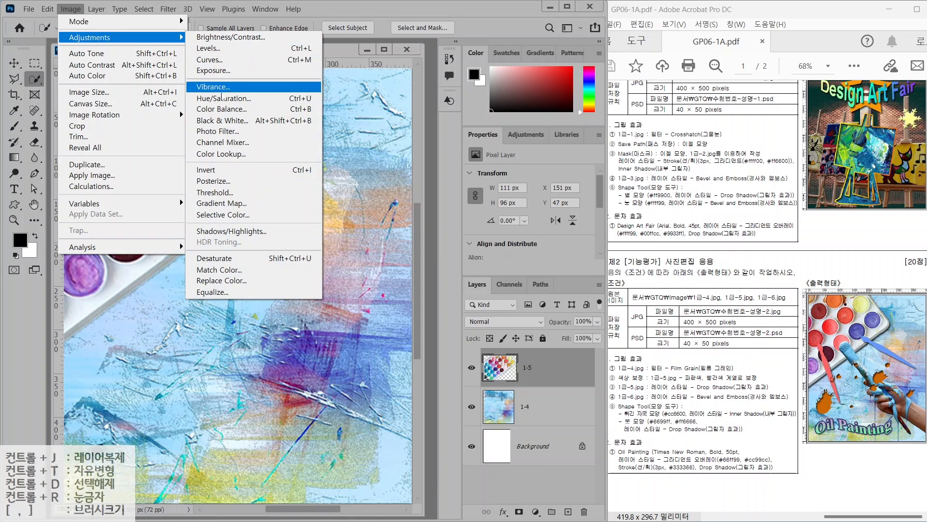
click(221, 100)
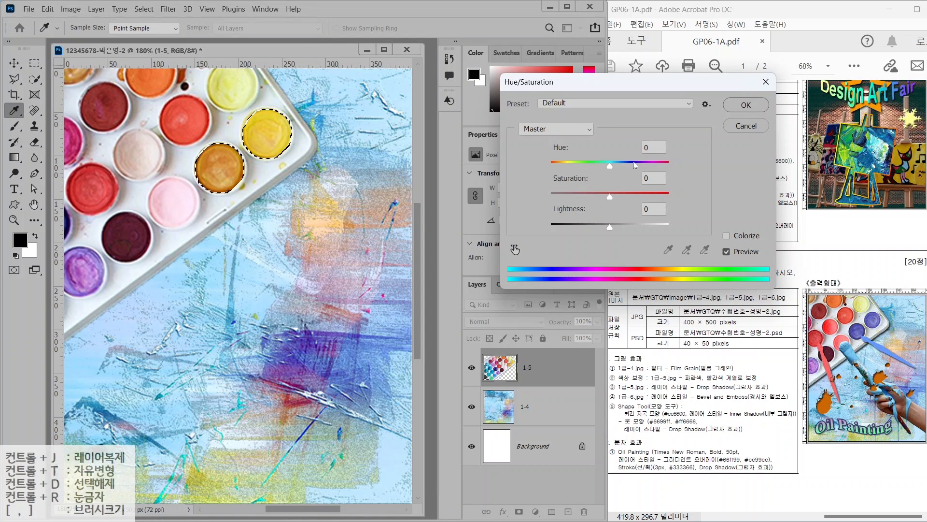
drag(610, 168, 675, 166)
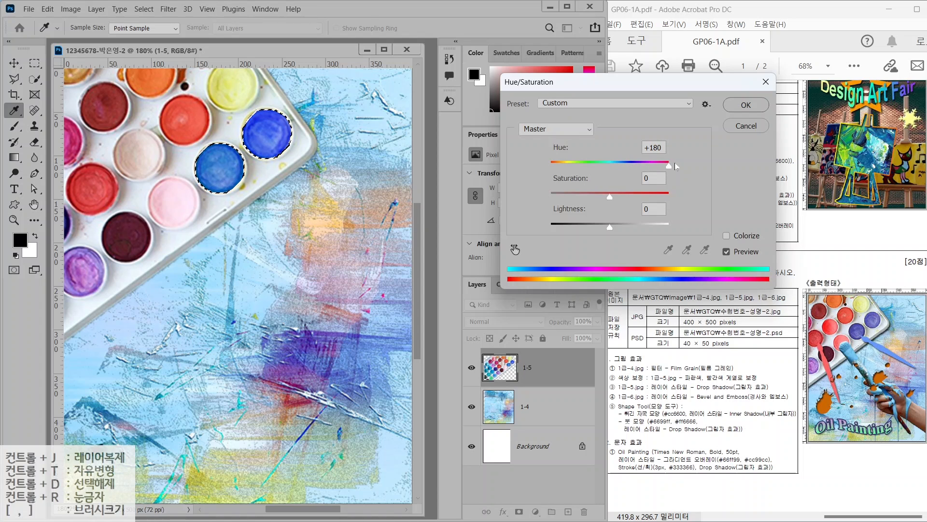
key(Return)
key(w)
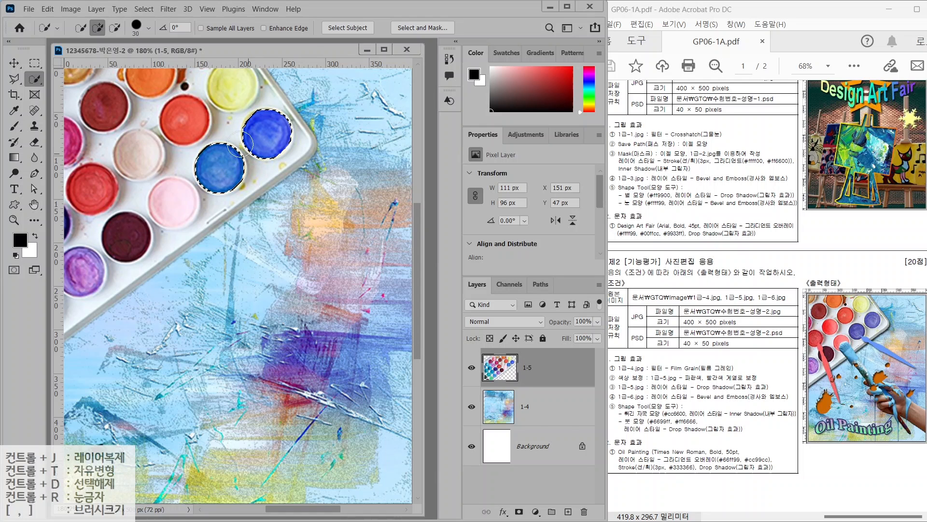
key(ctrl+d)
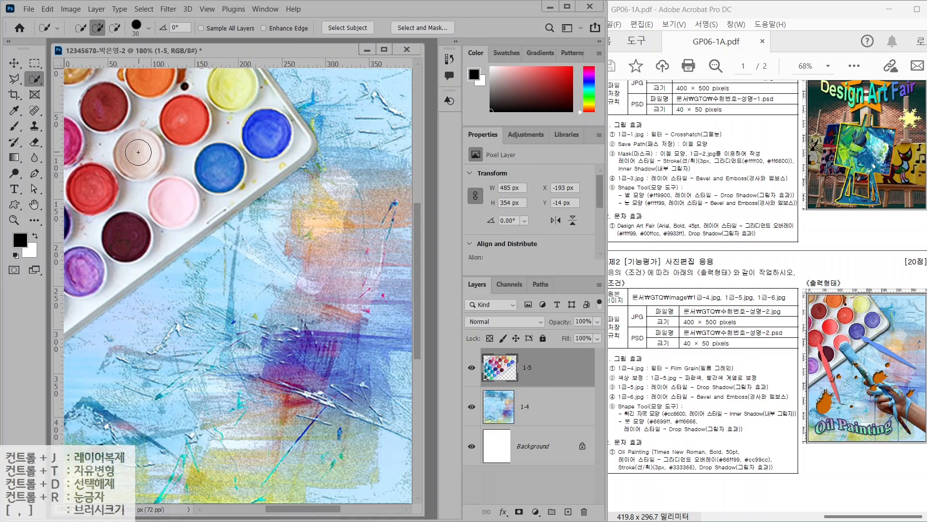
Select the beige and pale pink paint wells on the palette
click(138, 157)
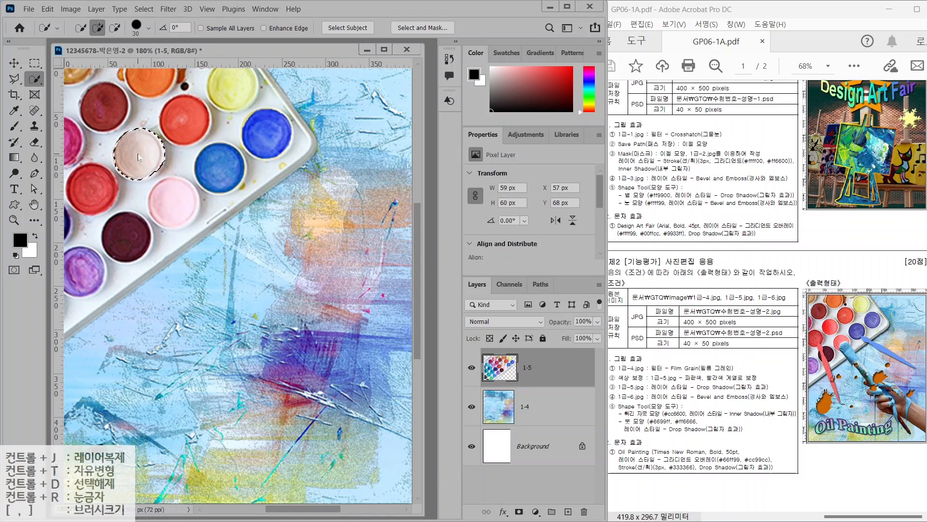
click(170, 208)
click(71, 9)
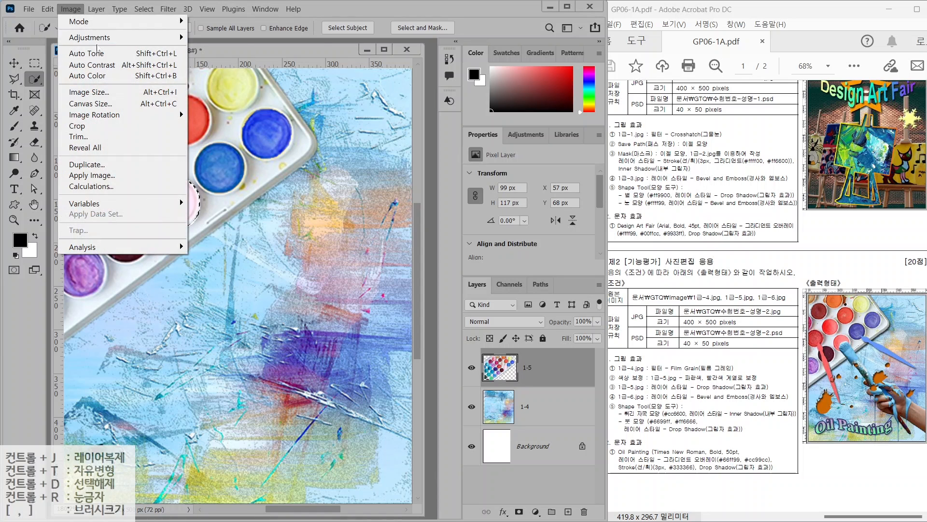
mouse_move(96, 41)
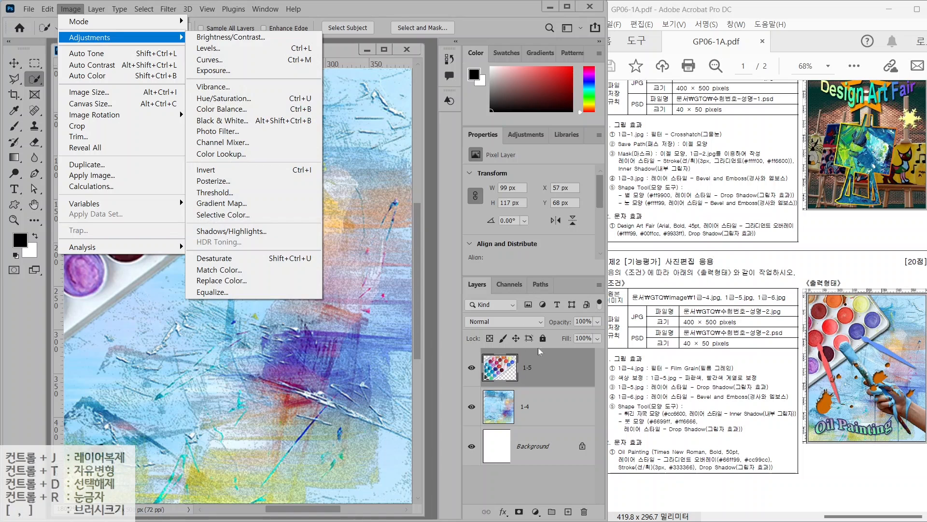
click(477, 284)
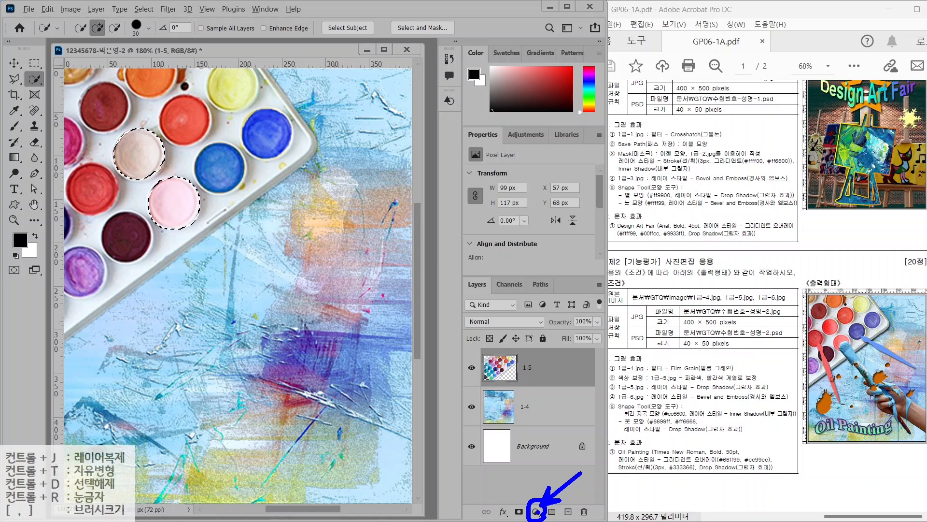
Add a Hue/Saturation adjustment to the wells: Hue -11, Saturation +95, Lightness -20
click(535, 512)
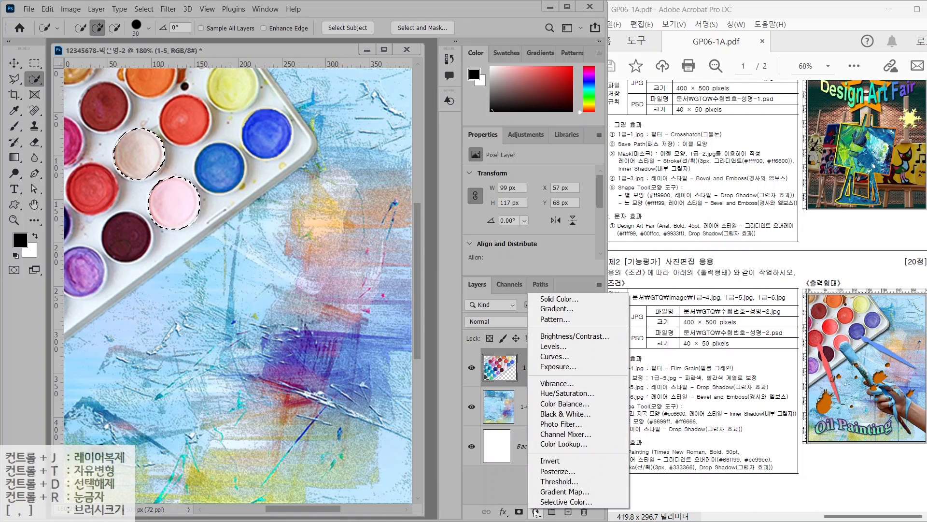
click(559, 394)
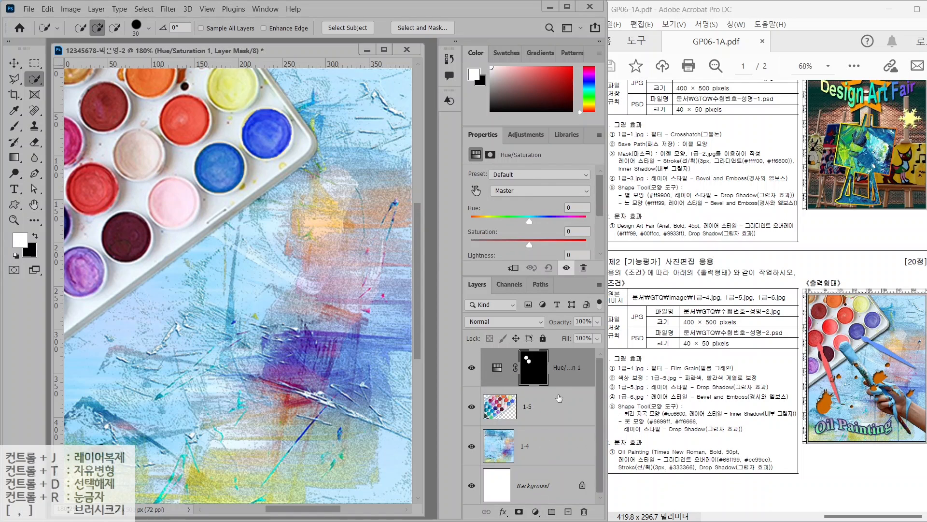
click(561, 371)
mouse_move(530, 223)
mouse_down()
mouse_move(553, 224)
mouse_move(501, 222)
mouse_move(569, 230)
mouse_move(481, 223)
mouse_move(549, 227)
mouse_move(572, 247)
mouse_move(496, 223)
mouse_move(535, 220)
mouse_move(523, 221)
mouse_up()
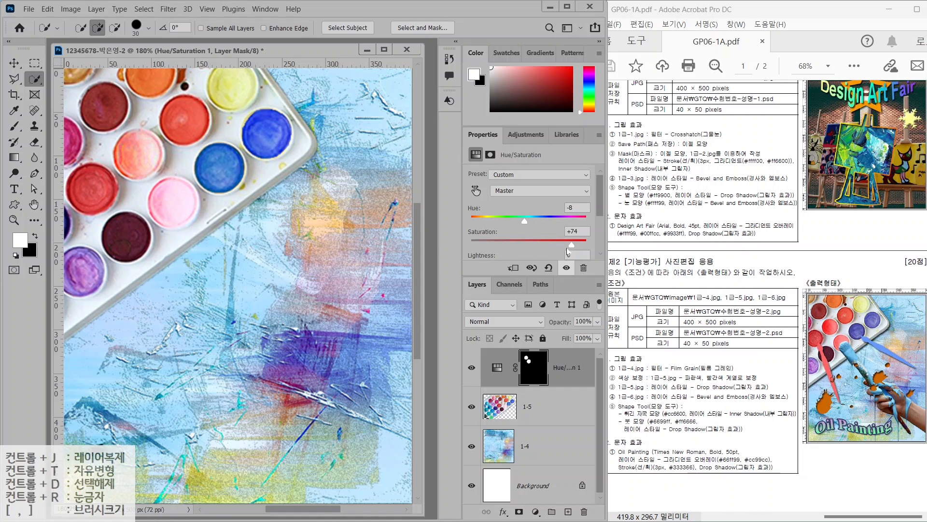
scroll(561, 245, down, 1)
mouse_move(529, 258)
mouse_down()
mouse_move(509, 259)
mouse_move(517, 258)
mouse_up()
drag(571, 236, 588, 236)
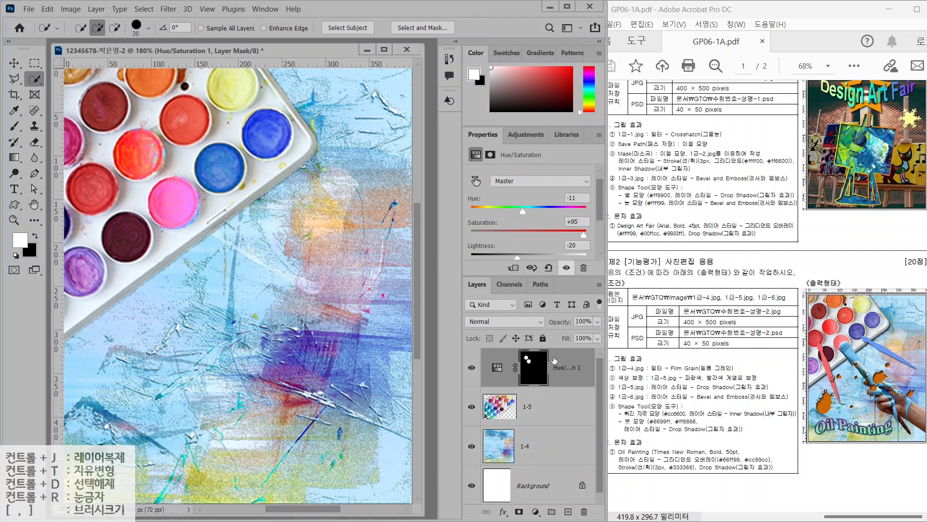
Toggle the Hue/Saturation adjustment on and off to compare the wells before and after
click(471, 368)
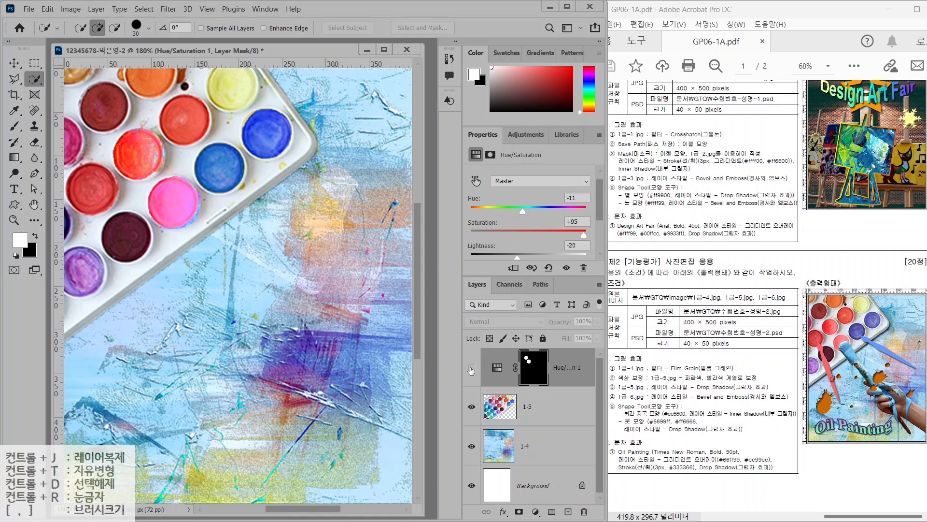
click(471, 368)
click(472, 369)
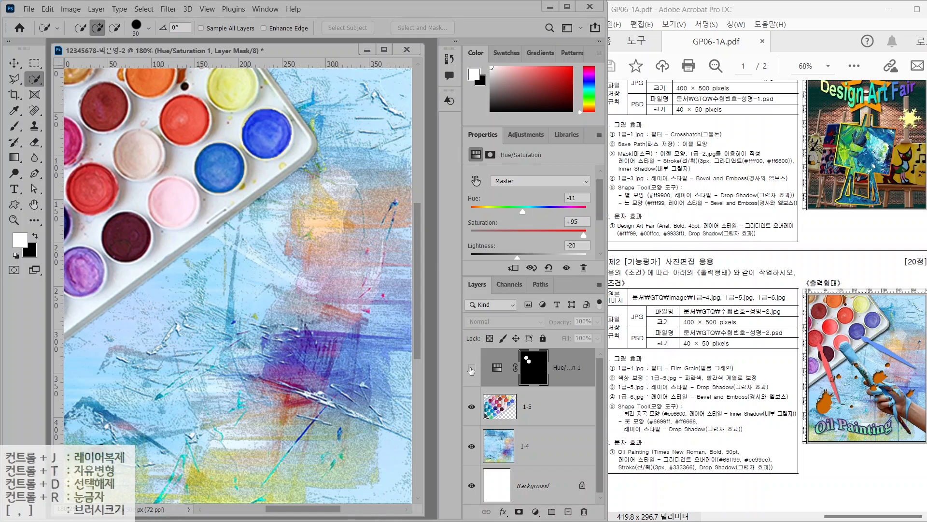
click(471, 369)
click(471, 369)
click(471, 369)
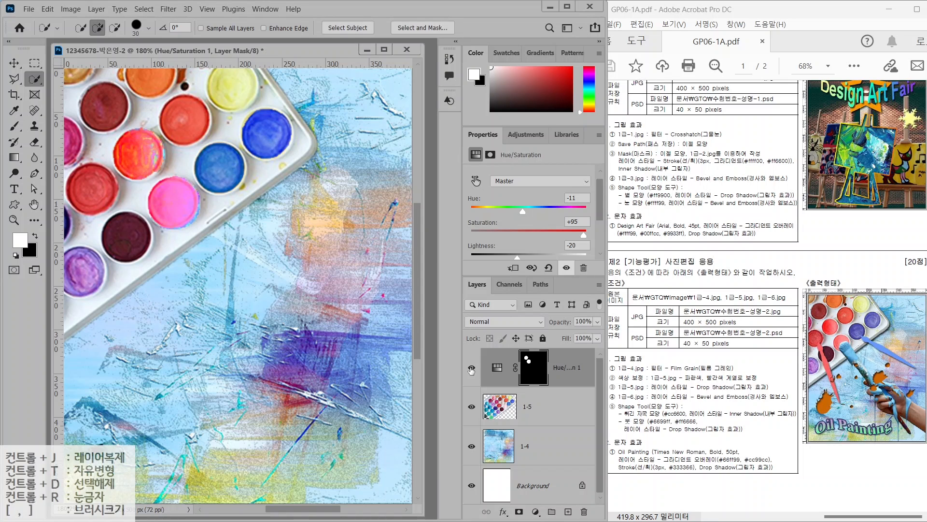
click(497, 367)
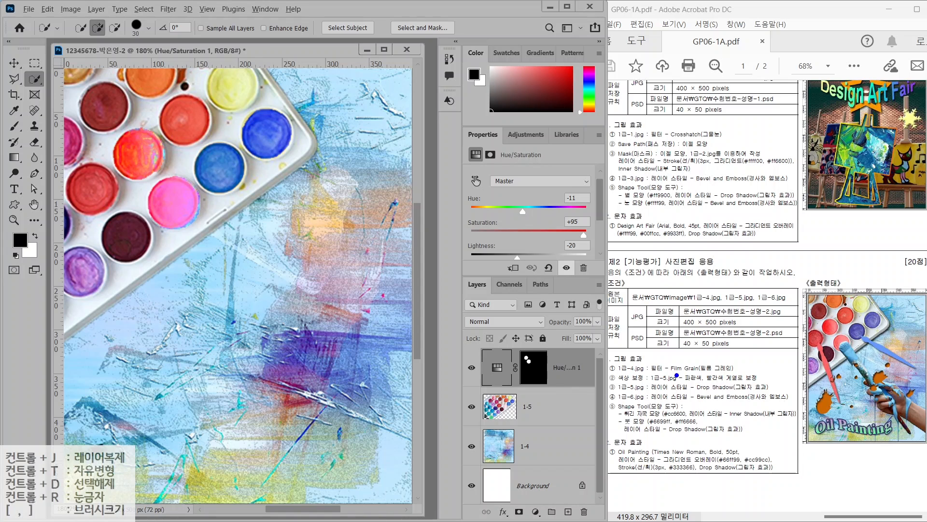
drag(667, 390, 783, 389)
Give the palette layer 1-5 a Drop Shadow effect
click(543, 407)
click(504, 512)
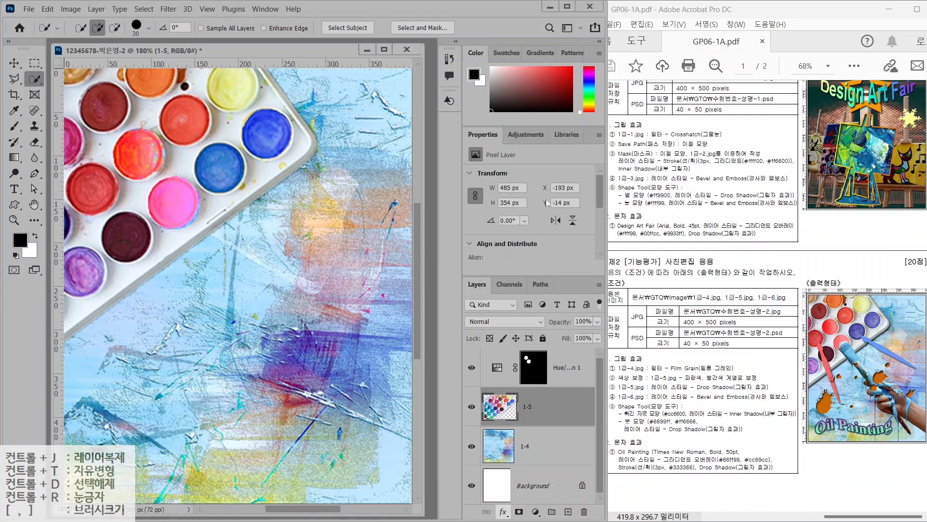
click(537, 92)
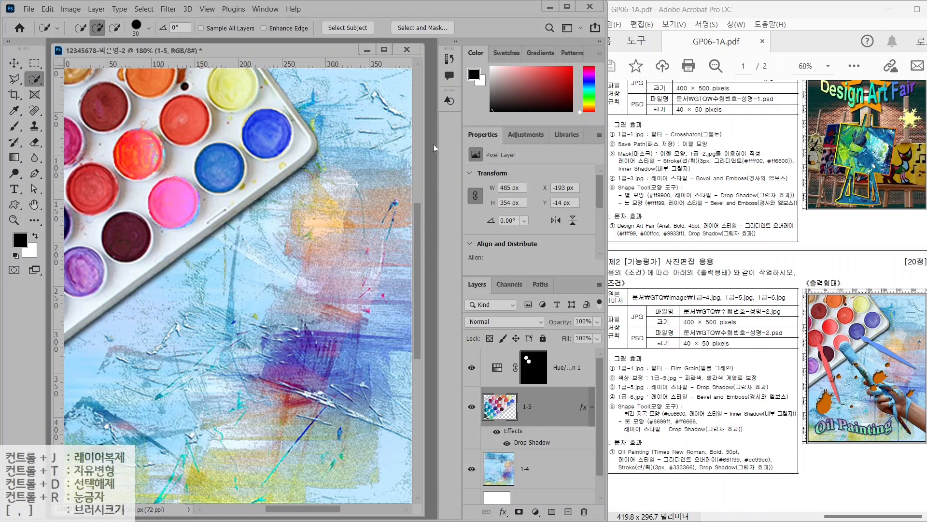
key(ctrl+o)
Open the paint-covered hand image 1급-6.jpg
click(147, 174)
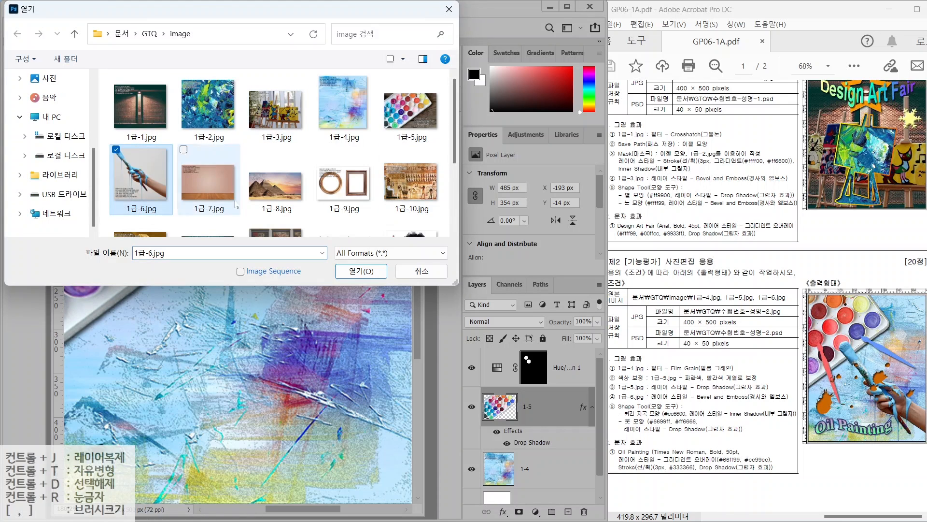
double_click(162, 147)
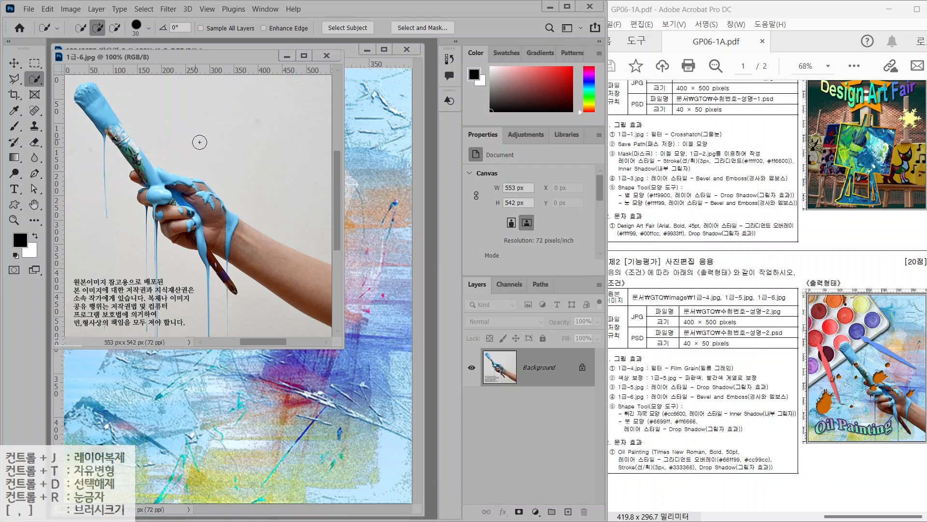
drag(232, 121, 264, 88)
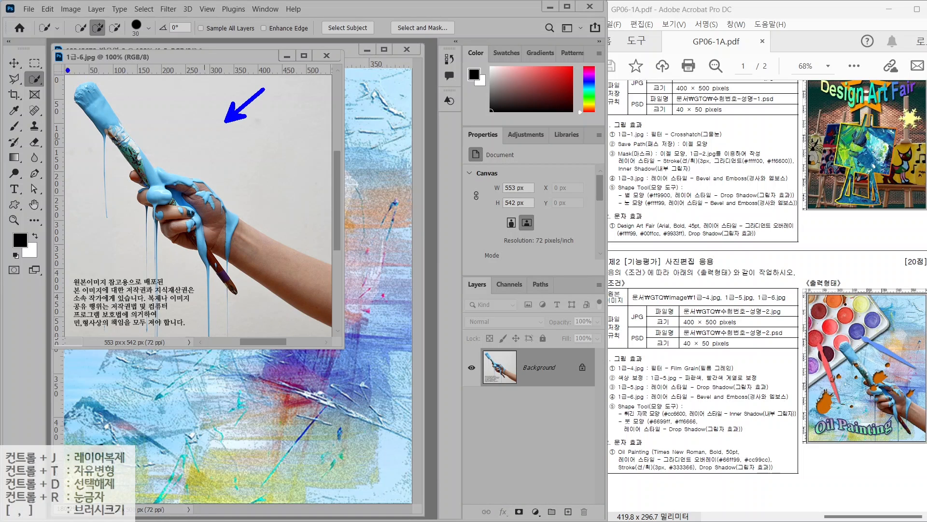
Magic Wand the grey background at Tolerance 32, then invert the selection onto the hand
right_click(41, 78)
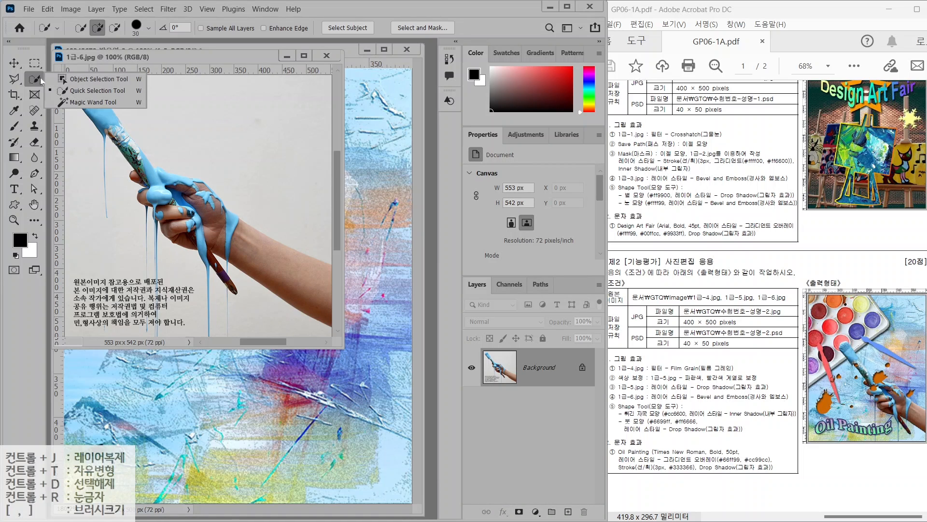
click(76, 103)
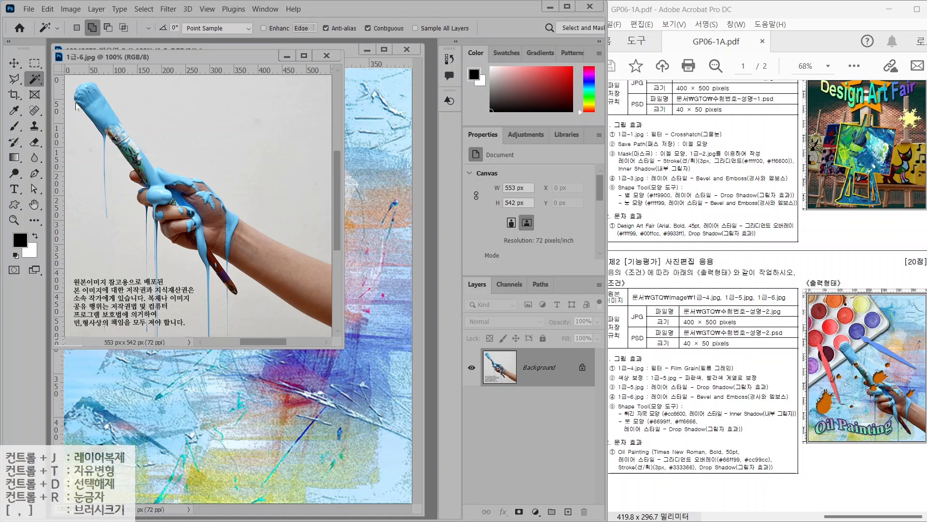
click(234, 140)
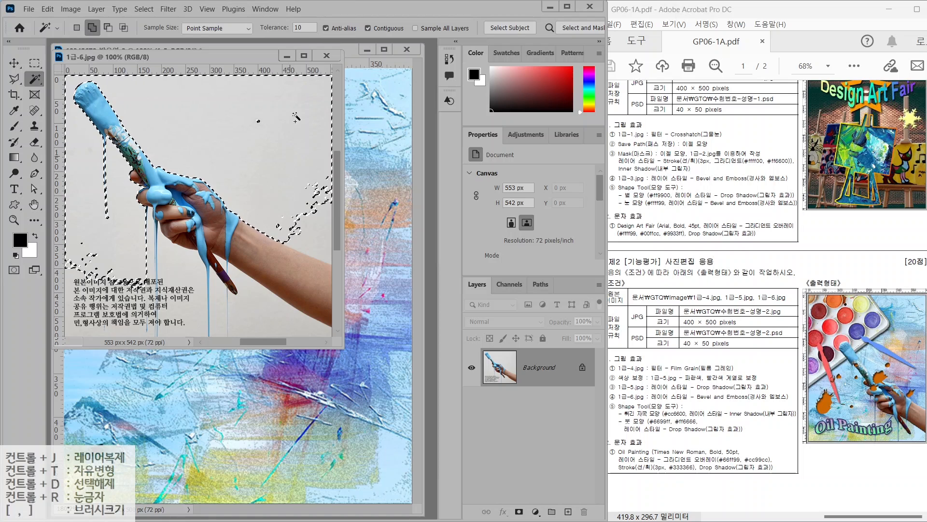
click(299, 28)
text(32)
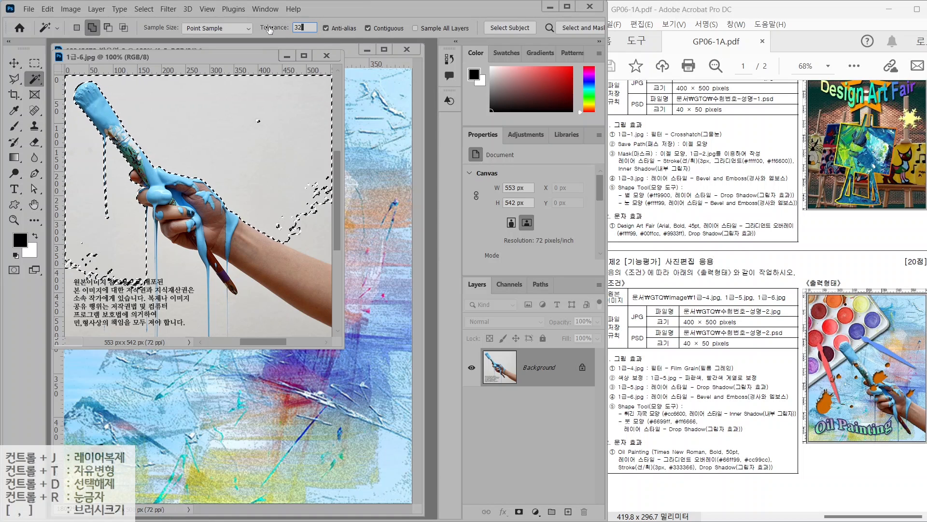
click(272, 196)
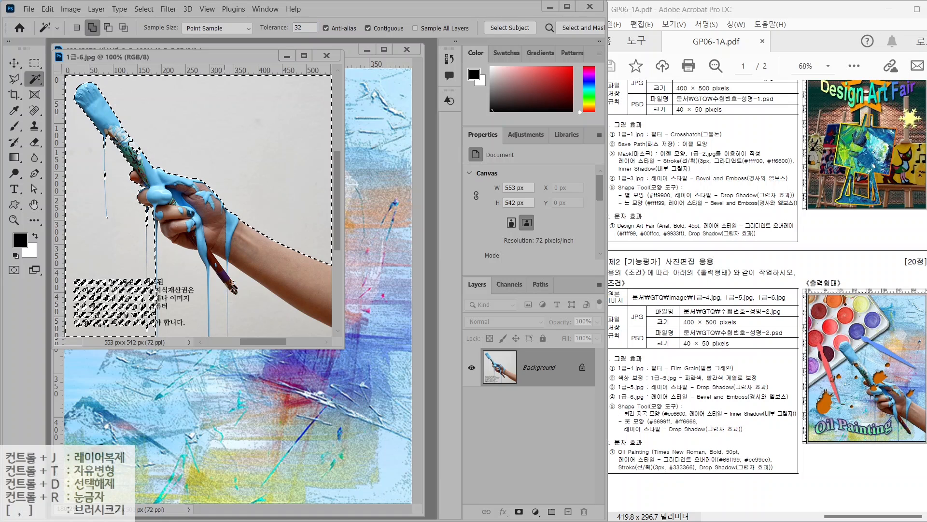
click(197, 271)
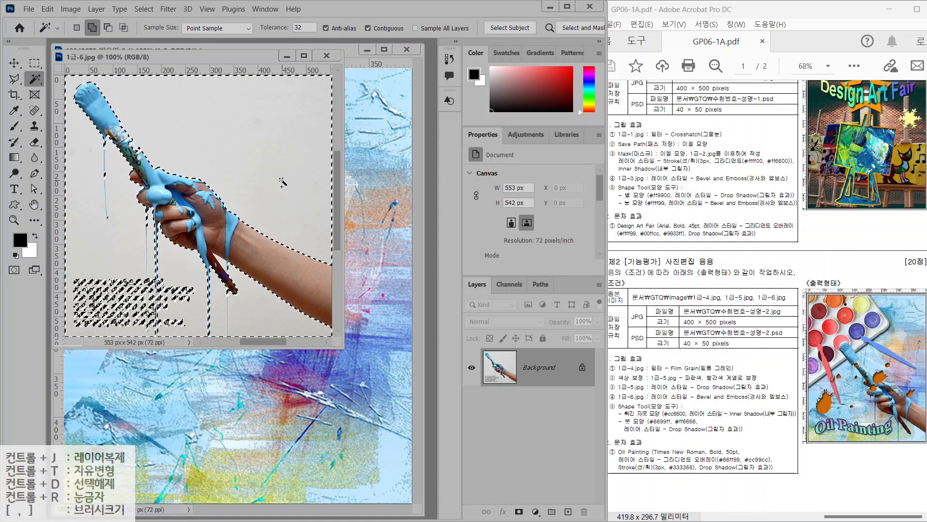
click(143, 9)
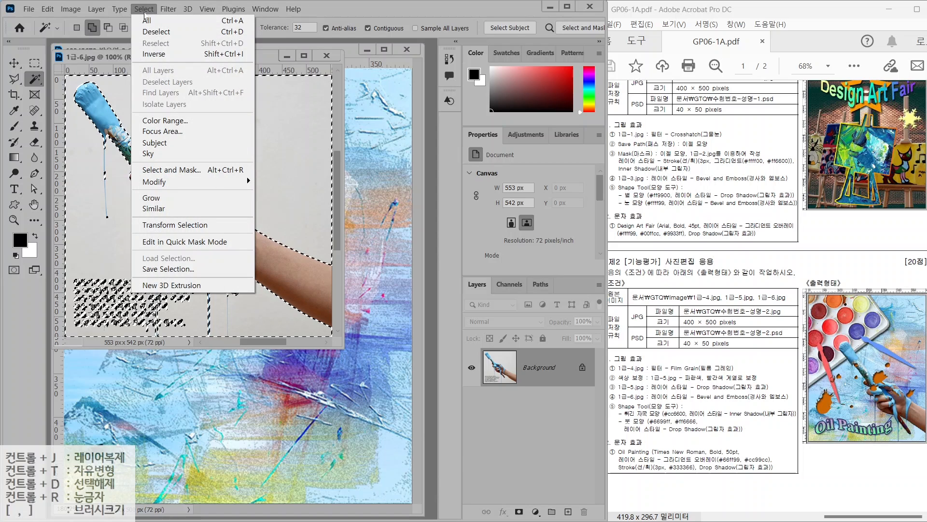
click(151, 56)
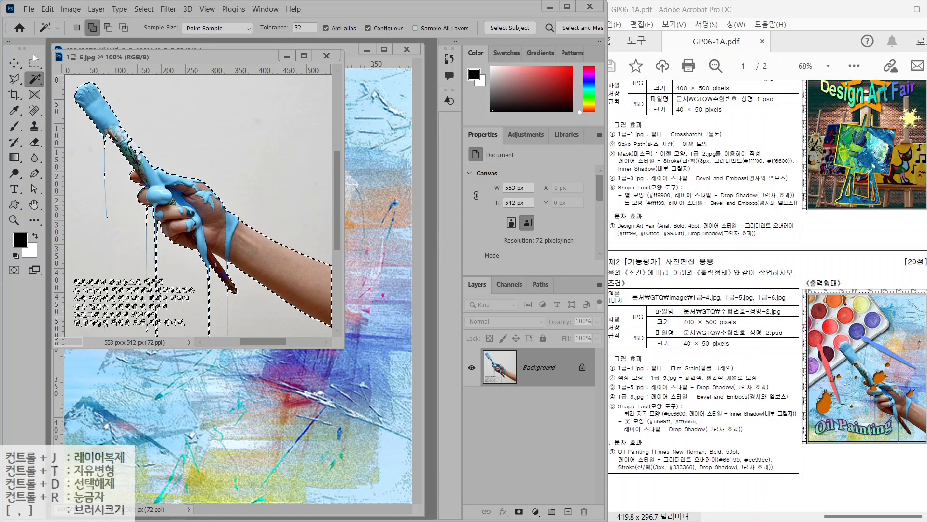
Subtract the caption text from the selection with the Polygonal Lasso
click(14, 79)
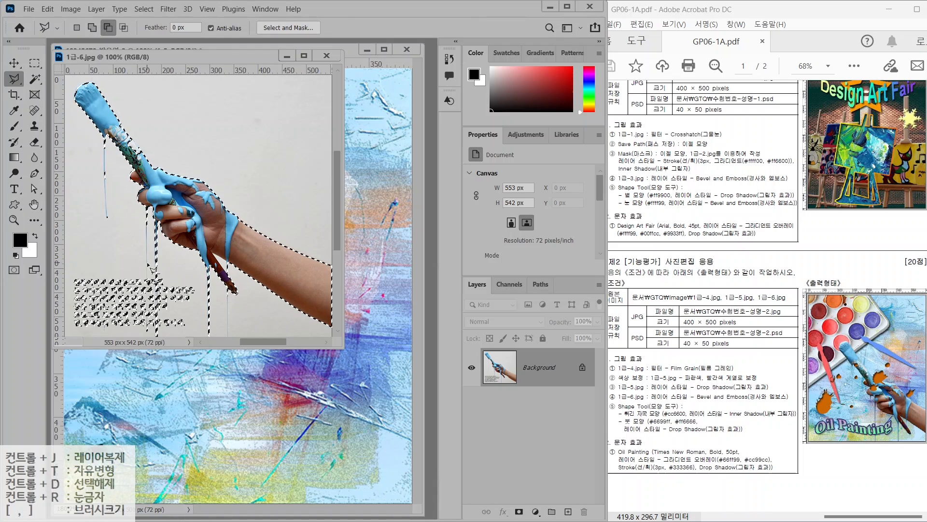
click(71, 268)
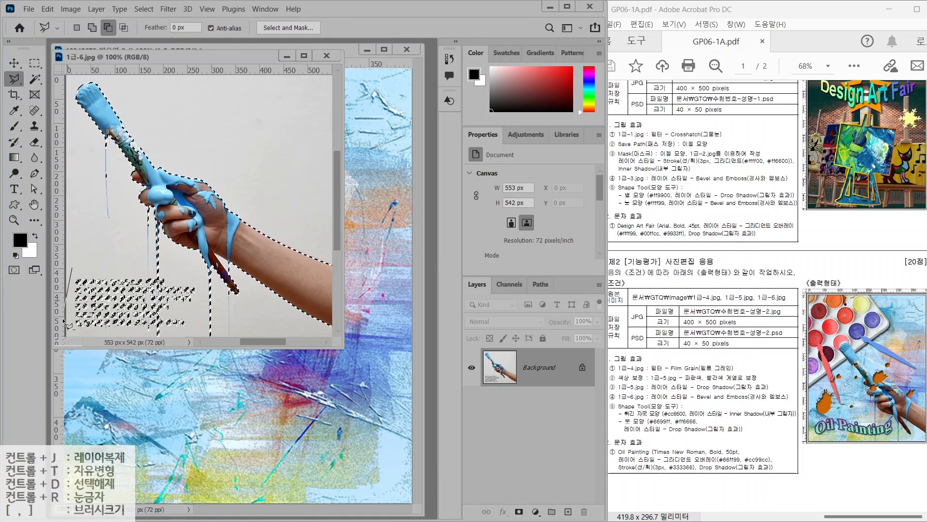
click(77, 335)
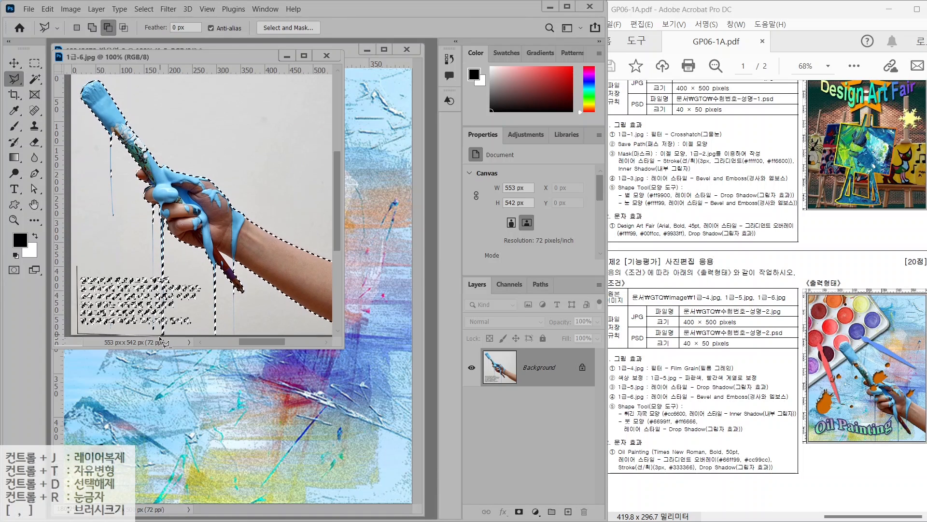
click(162, 259)
click(77, 260)
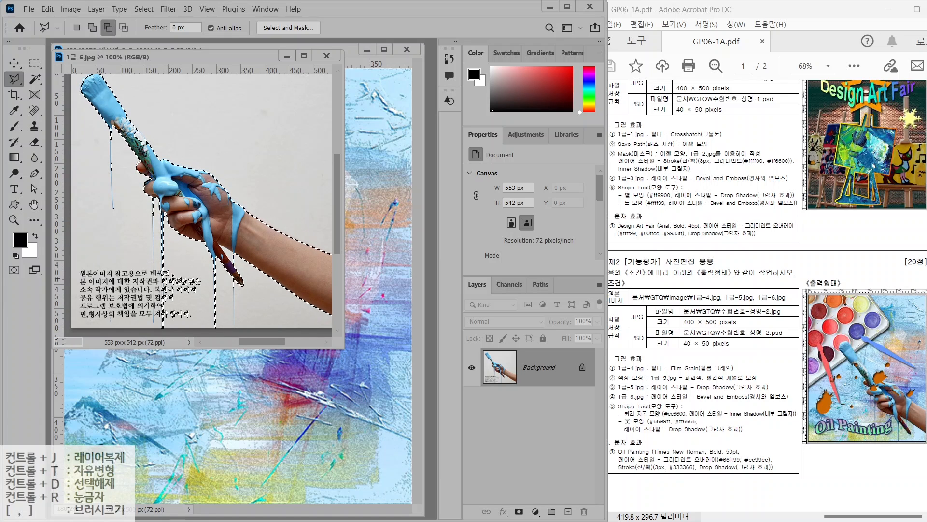
click(188, 264)
click(167, 269)
click(166, 325)
click(206, 324)
click(208, 271)
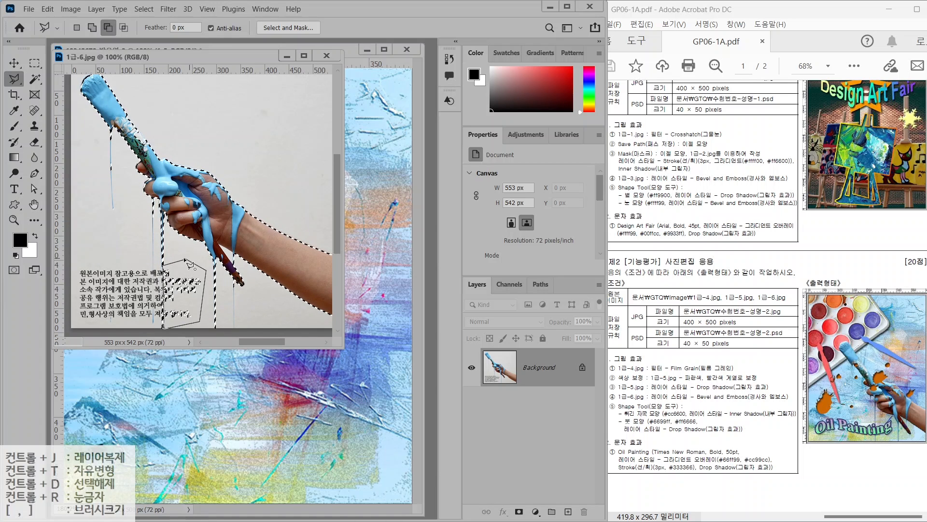
click(187, 263)
Drag the cut-out hand into the composite, placed above the hue adjustment layer
click(14, 66)
drag(194, 205, 233, 392)
drag(530, 405, 530, 352)
double_click(530, 367)
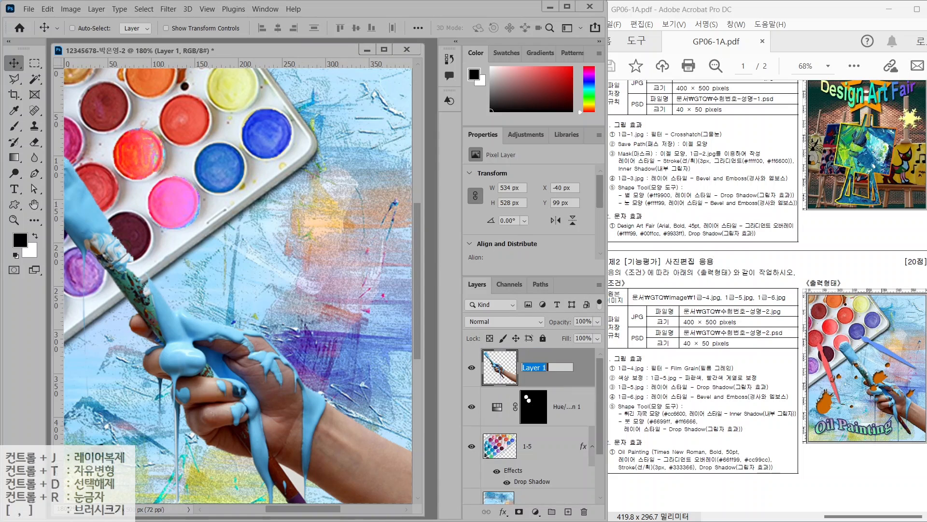
Name the hand layer 1-6, then scale it down and move it up-right
text(1-6)
key(Return)
key(ctrl+t)
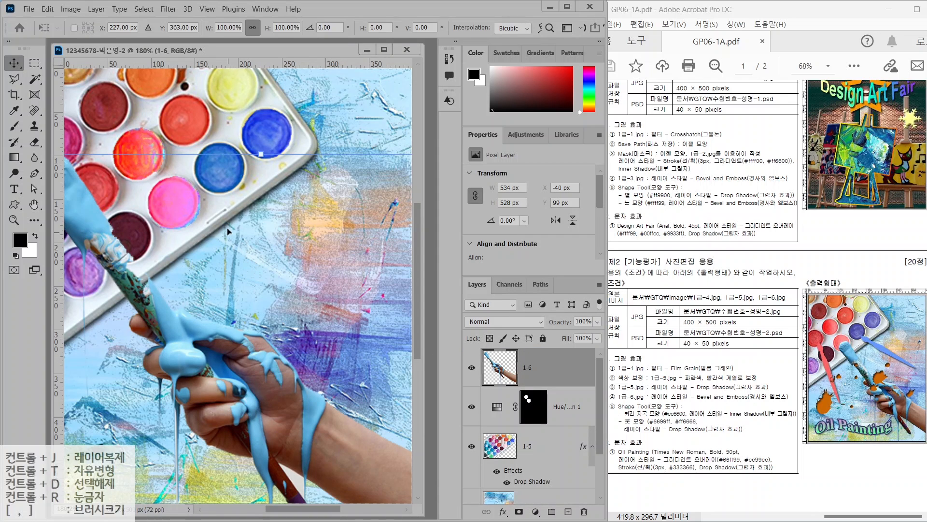
drag(259, 154, 270, 341)
drag(160, 384, 206, 247)
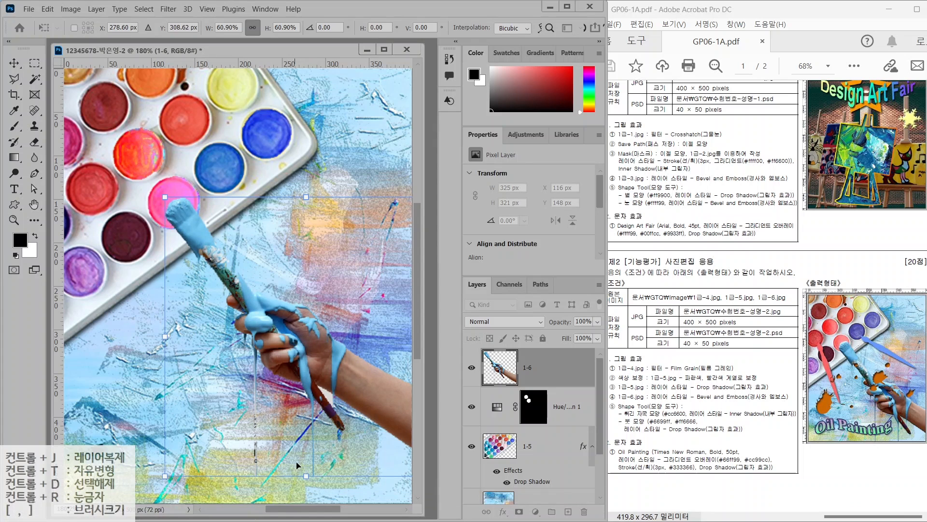
drag(306, 476, 306, 502)
scroll(291, 443, up, 1)
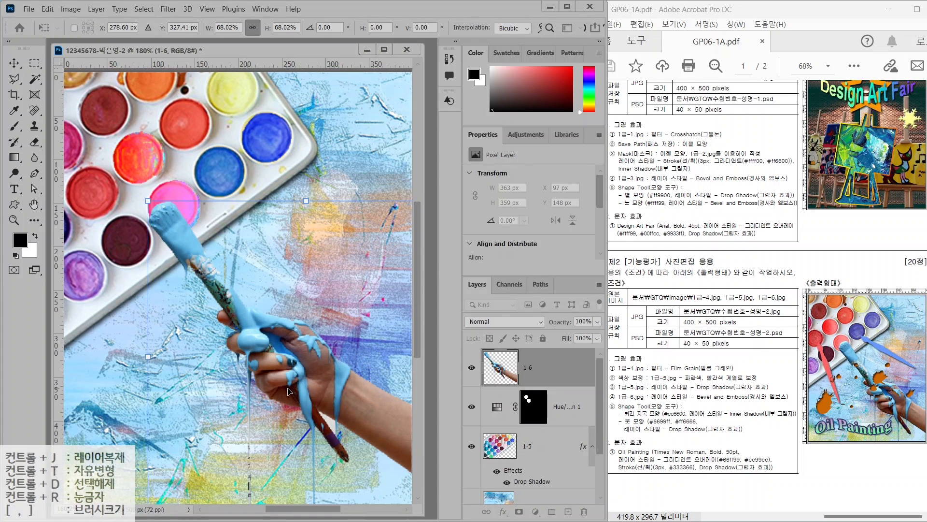
key(Return)
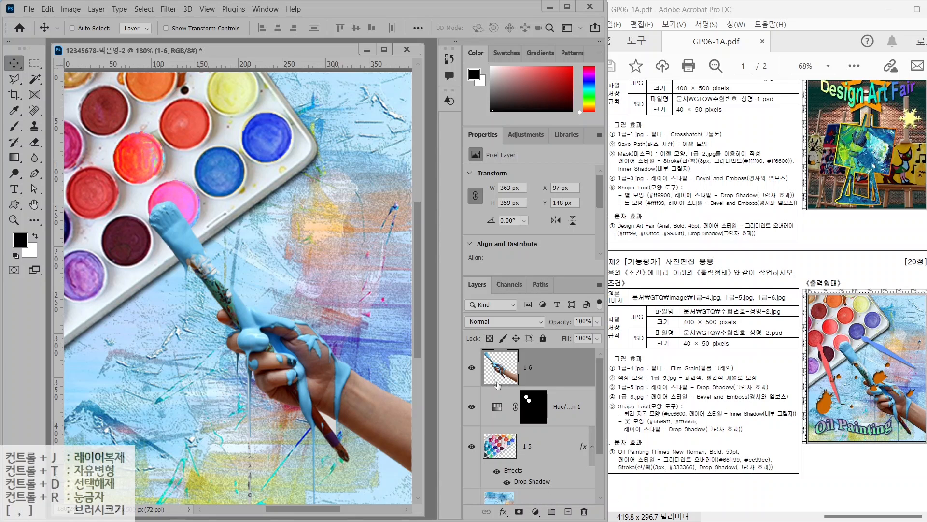
Apply a Bevel & Emboss effect to the hand layer
click(503, 510)
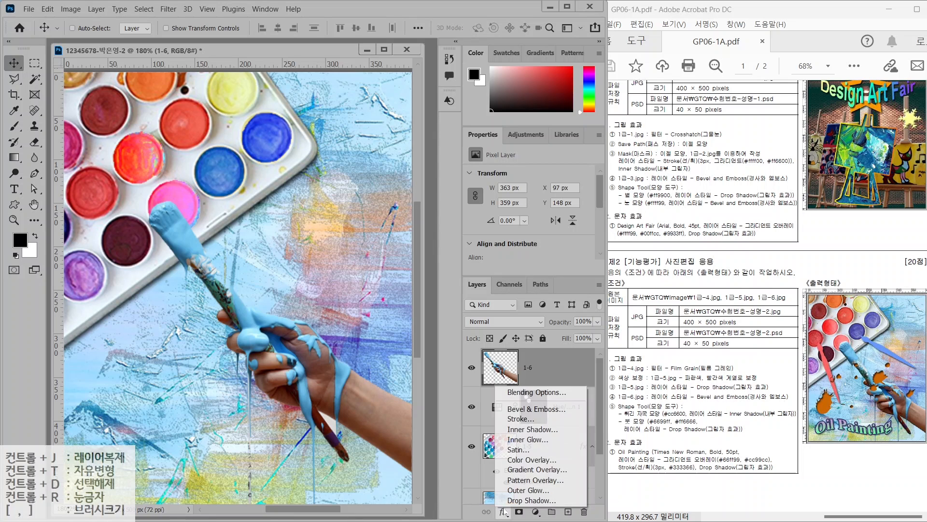
click(515, 411)
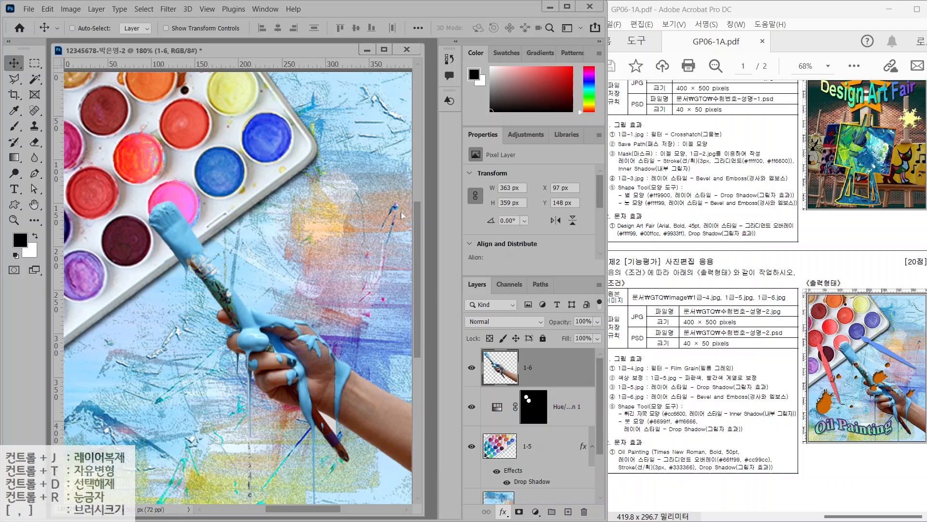
click(542, 94)
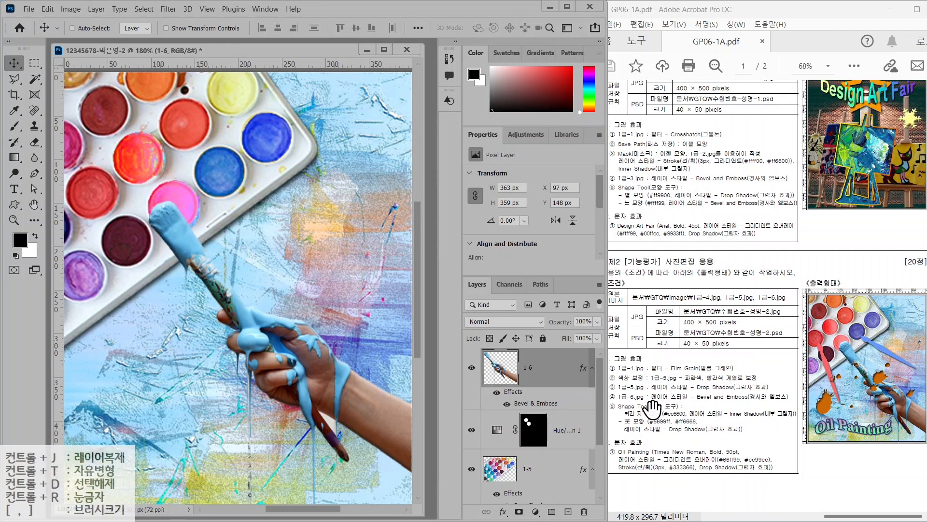
click(14, 205)
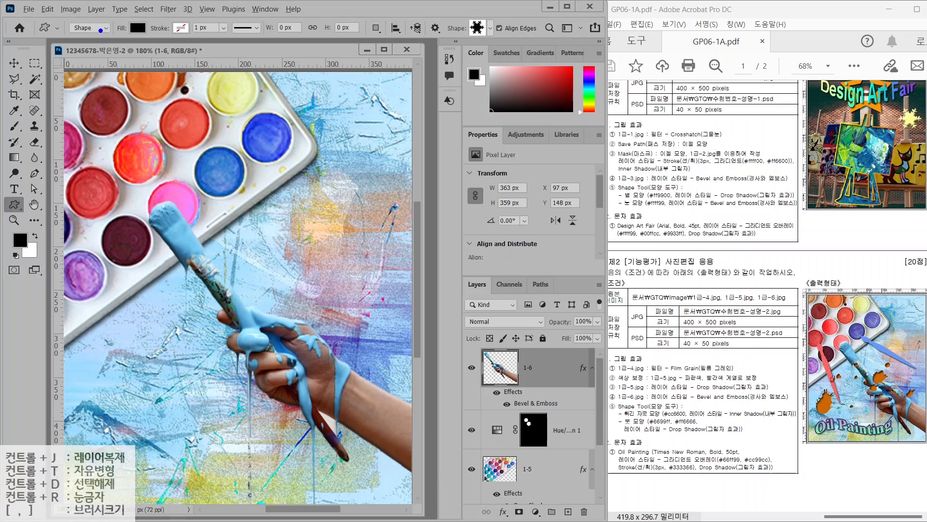
Draw a Splatter custom shape over the brush area
drag(100, 35, 137, 82)
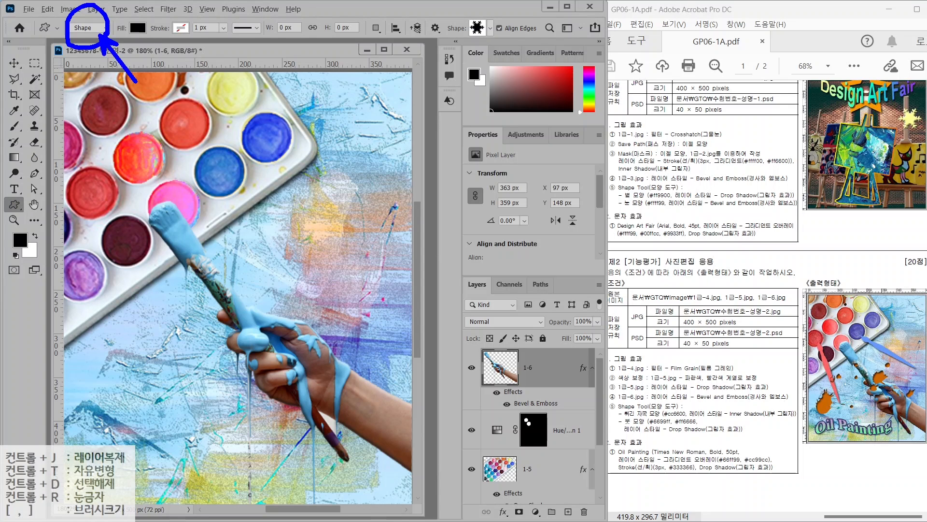
drag(151, 39, 186, 81)
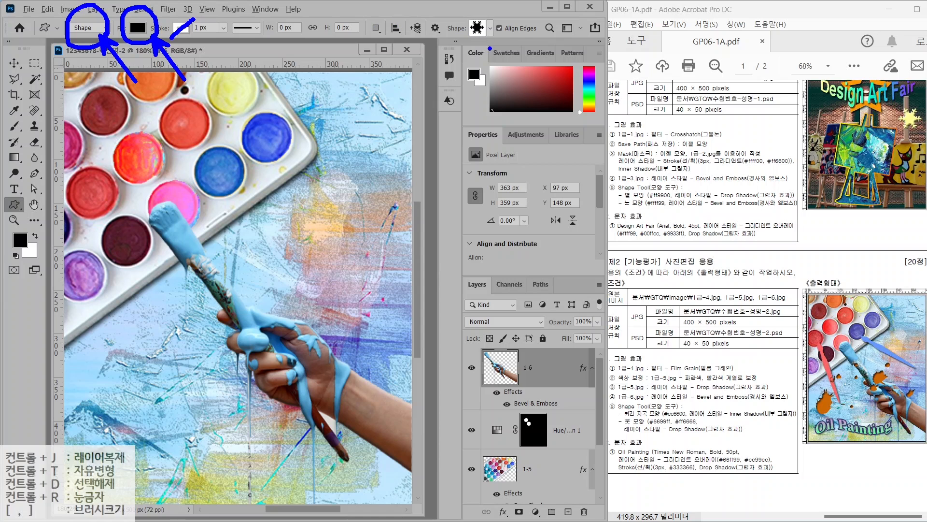
mouse_move(489, 48)
mouse_down()
mouse_move(498, 8)
mouse_move(491, 49)
mouse_move(523, 97)
mouse_up()
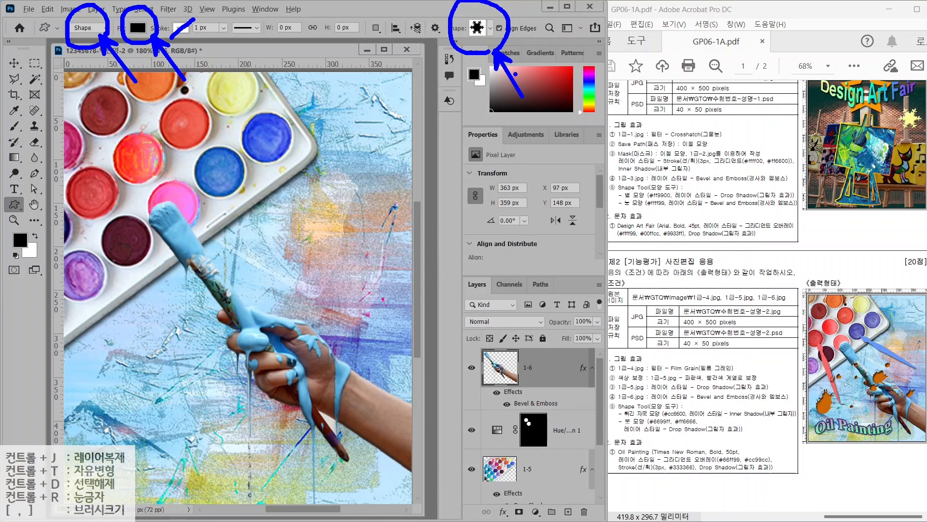
key(Escape)
click(491, 28)
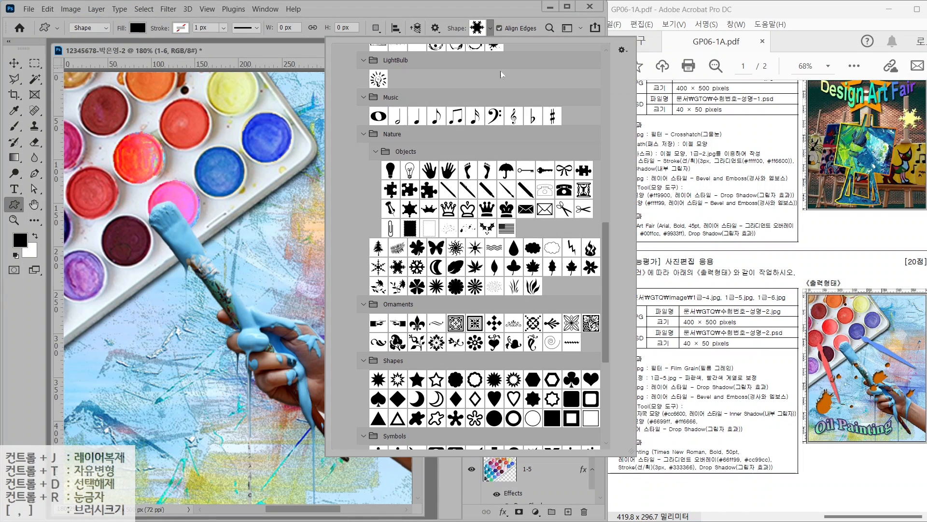
scroll(508, 416, down, 5)
scroll(508, 417, down, 2)
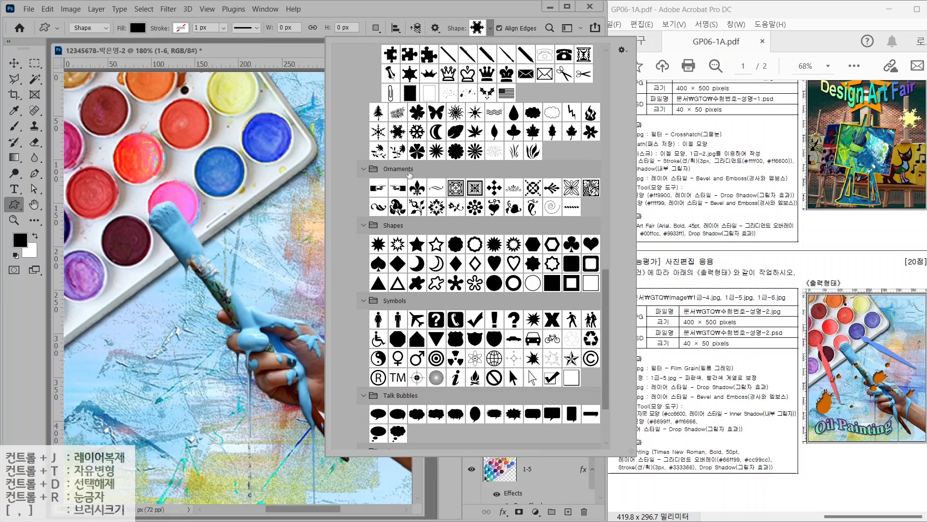
double_click(508, 369)
mouse_move(213, 245)
mouse_down()
mouse_move(267, 292)
mouse_move(265, 273)
mouse_move(265, 321)
mouse_move(290, 317)
mouse_move(333, 275)
mouse_move(364, 314)
mouse_move(341, 320)
mouse_move(367, 344)
mouse_up()
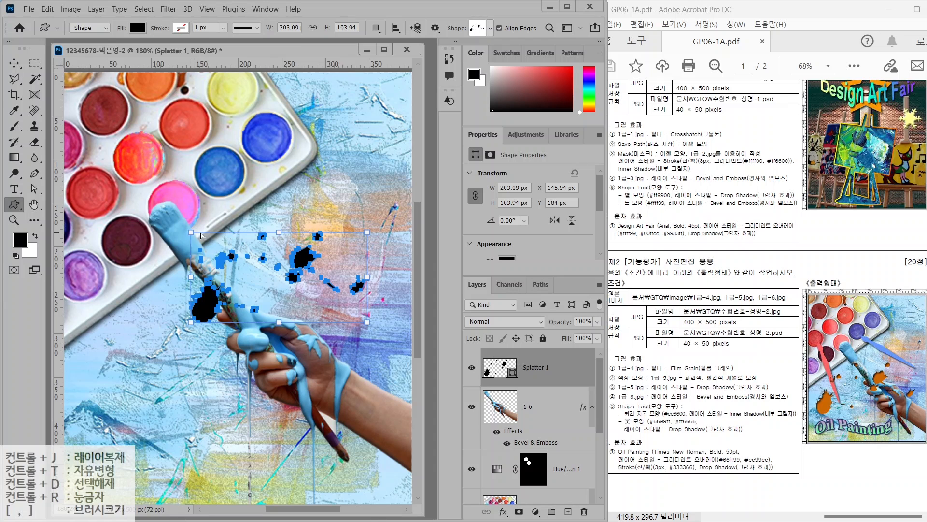
Enlarge the splatter and move it down and left across the hand
key(ctrl+t)
drag(190, 232, 119, 195)
drag(277, 240, 245, 334)
drag(346, 279, 397, 210)
key(Return)
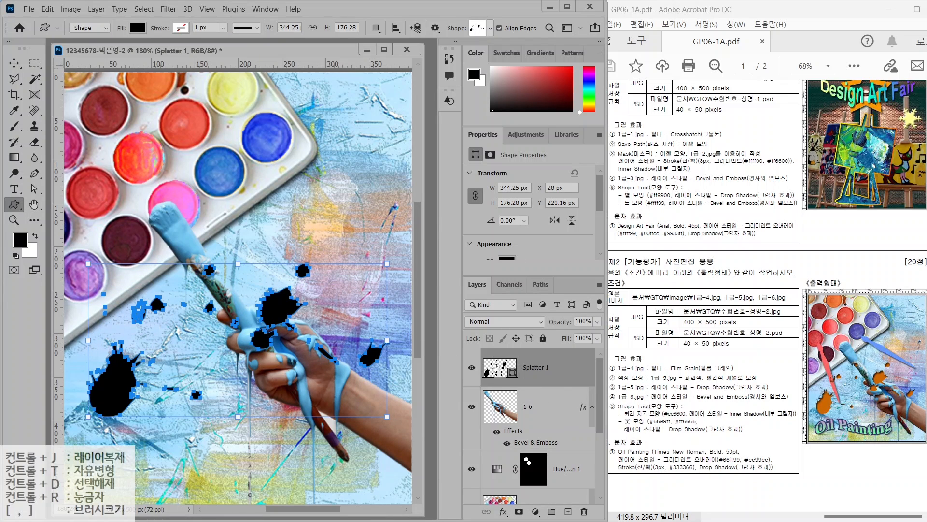
Fill the splatter with orange #cc6600
double_click(497, 368)
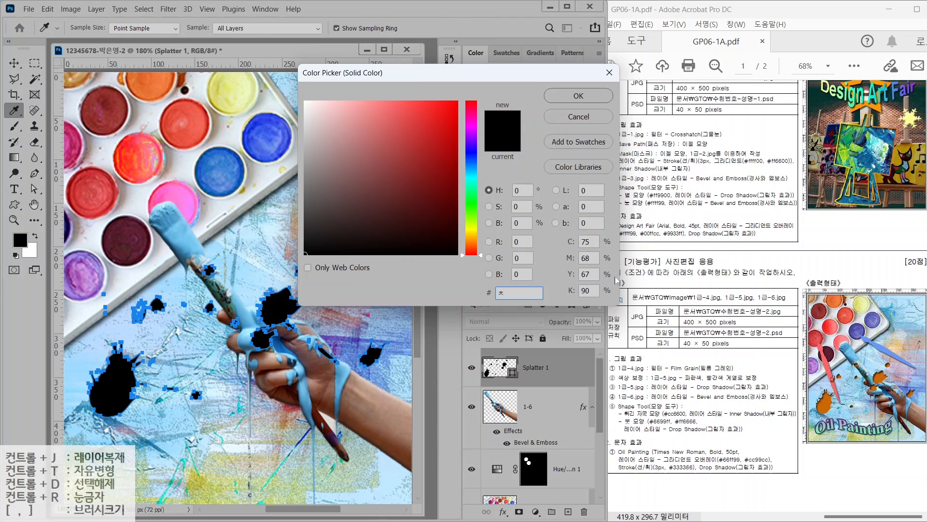
text(cc6600)
key(Return)
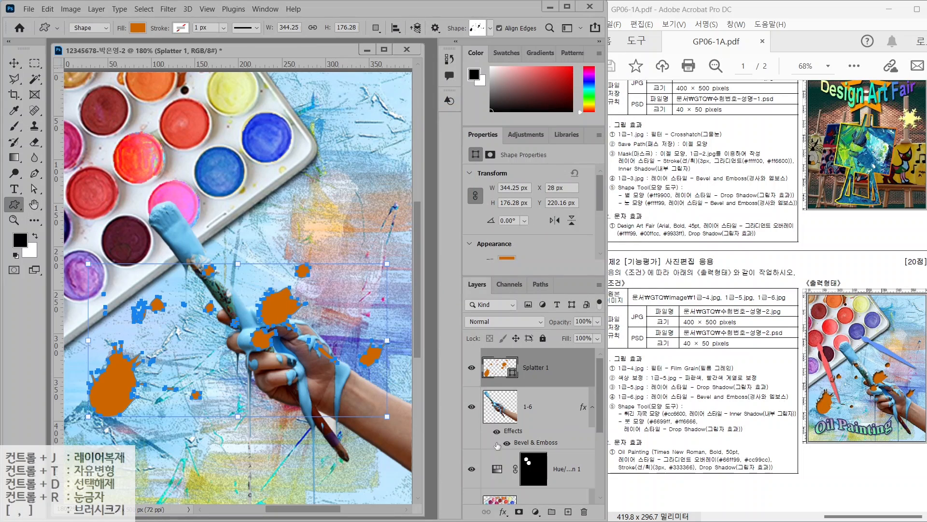
Add an Inner Shadow effect to the splatter layer
click(503, 512)
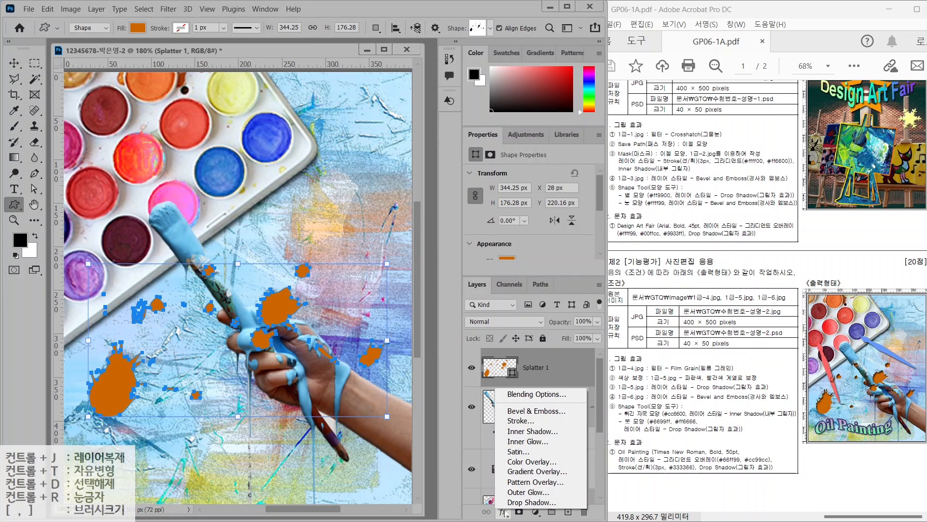
click(532, 431)
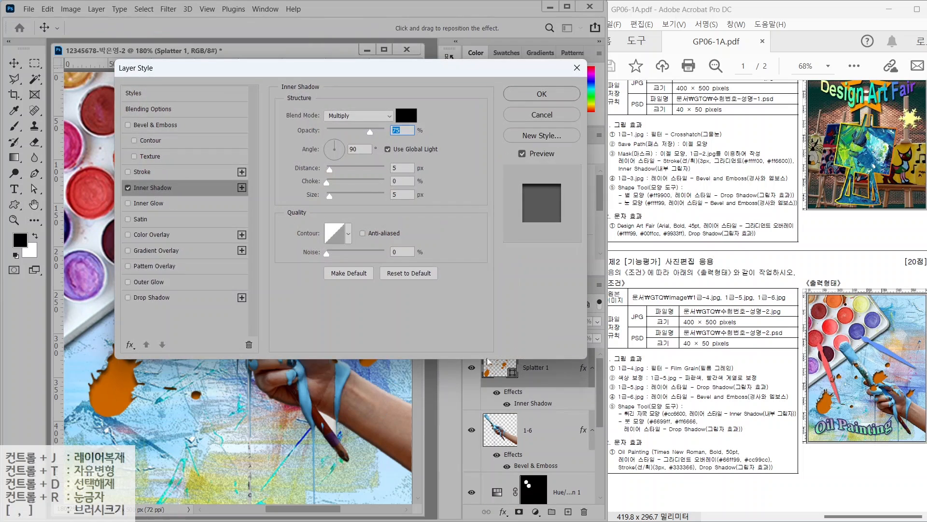
click(541, 94)
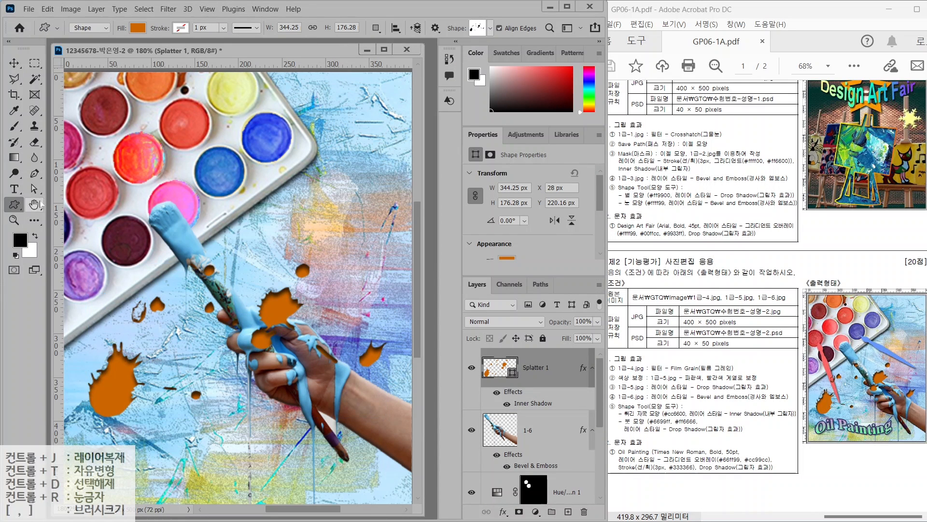
Draw a Paintbrush custom shape filled with blue #6699ff
click(490, 28)
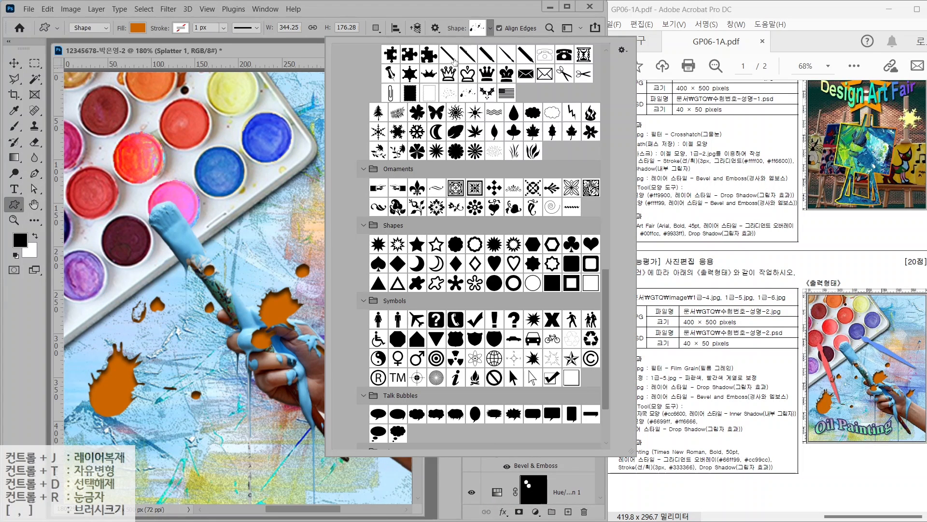
double_click(506, 54)
mouse_move(203, 124)
mouse_down()
mouse_move(316, 203)
mouse_move(326, 251)
mouse_up()
double_click(500, 367)
text(6699ff)
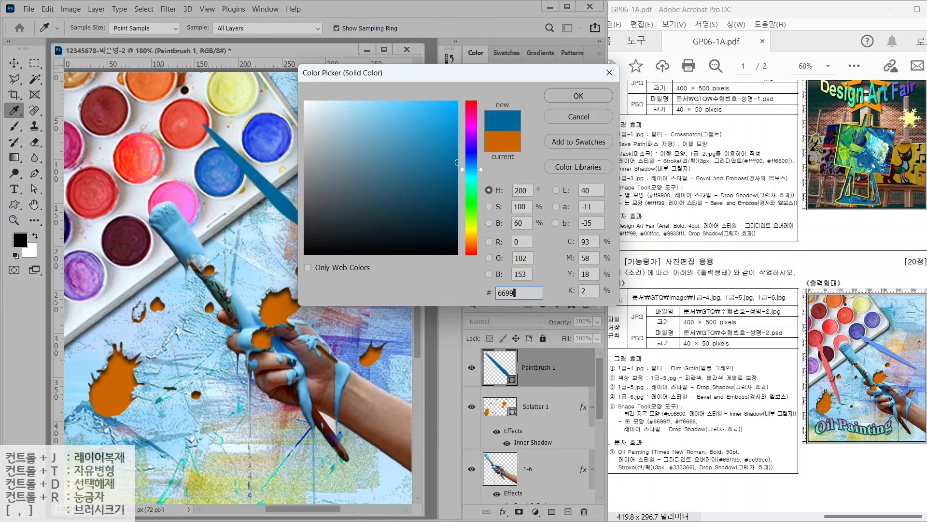
key(Return)
Rotate the paintbrush shape to point the other way, nudging it up-right
key(ctrl+t)
mouse_move(337, 119)
mouse_down()
mouse_move(309, 184)
mouse_move(280, 212)
mouse_move(353, 155)
mouse_move(334, 144)
mouse_up()
drag(295, 238, 307, 224)
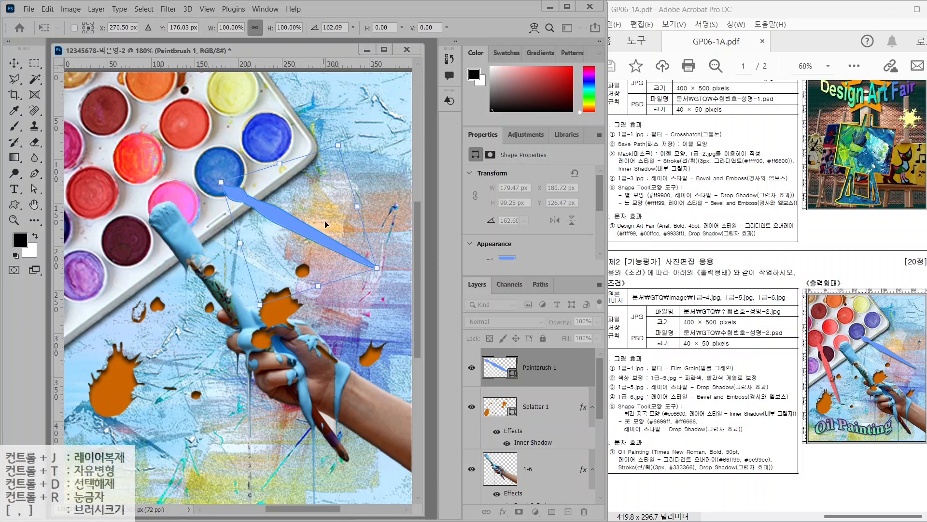
key(Return)
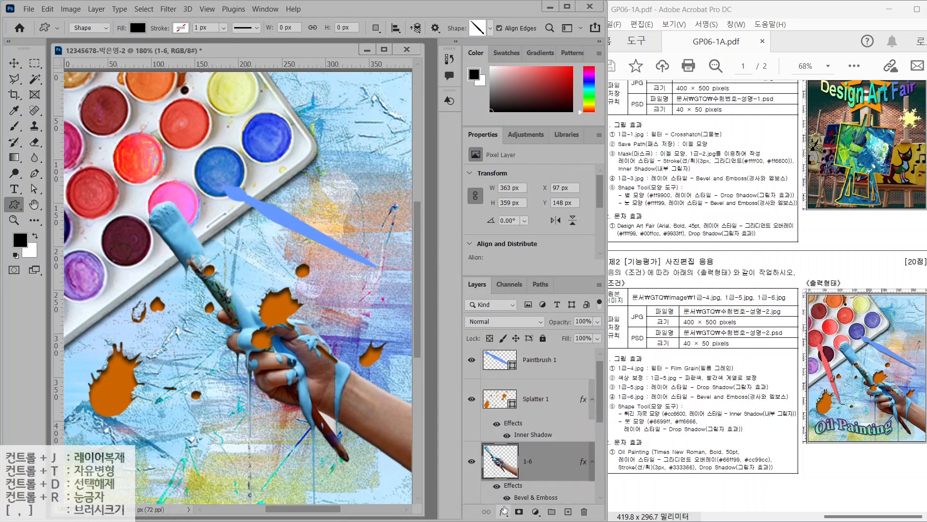
Give the paintbrush shape a Drop Shadow effect
click(503, 512)
click(504, 513)
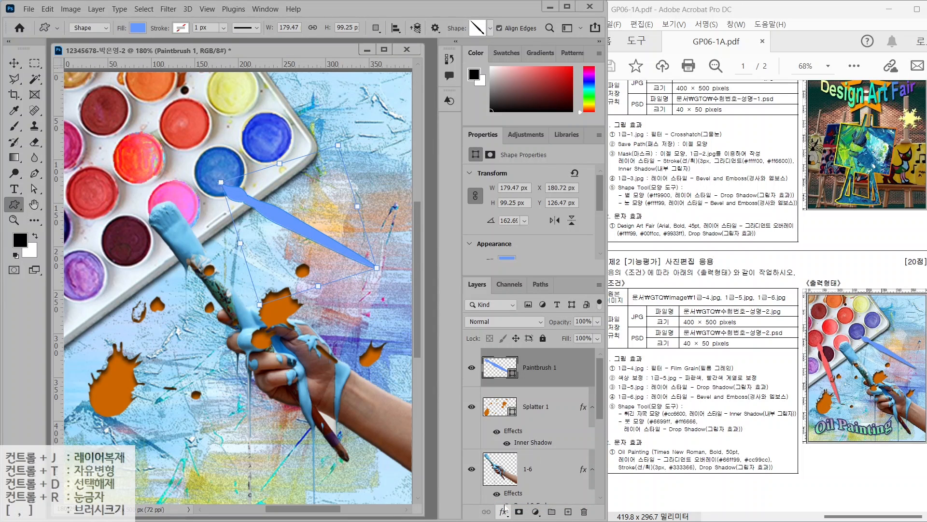
click(542, 92)
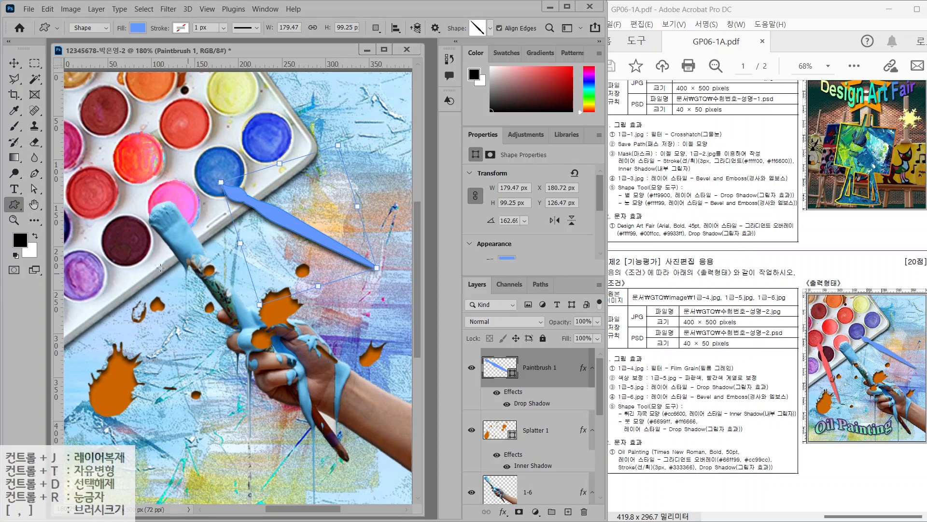
key(Return)
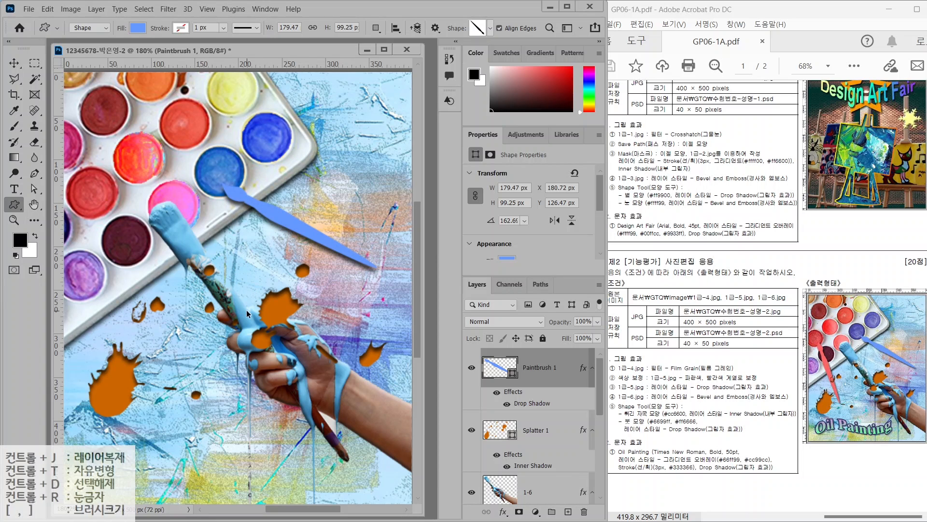
Duplicate the paintbrush, move the copy down-left and rotate it across the palette
key(ctrl+j)
key(ctrl+t)
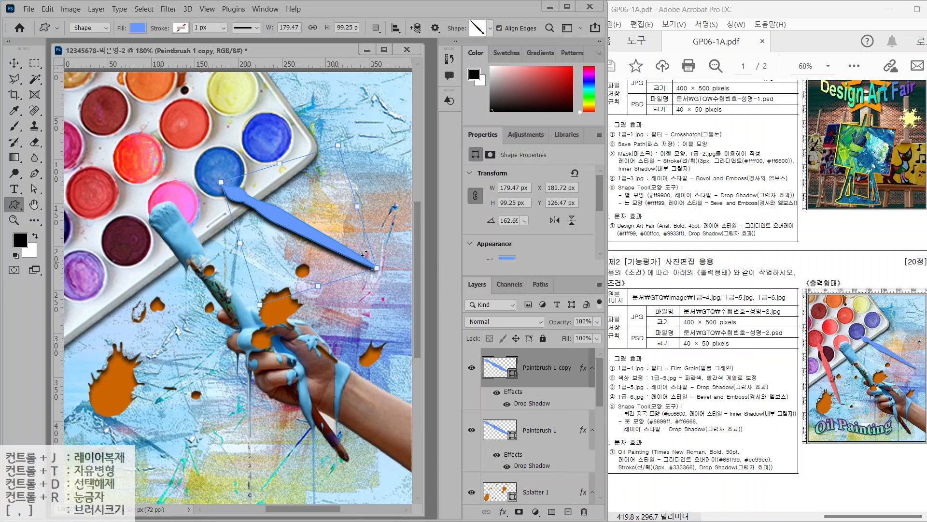
key(v)
drag(365, 253, 242, 372)
key(ctrl+t)
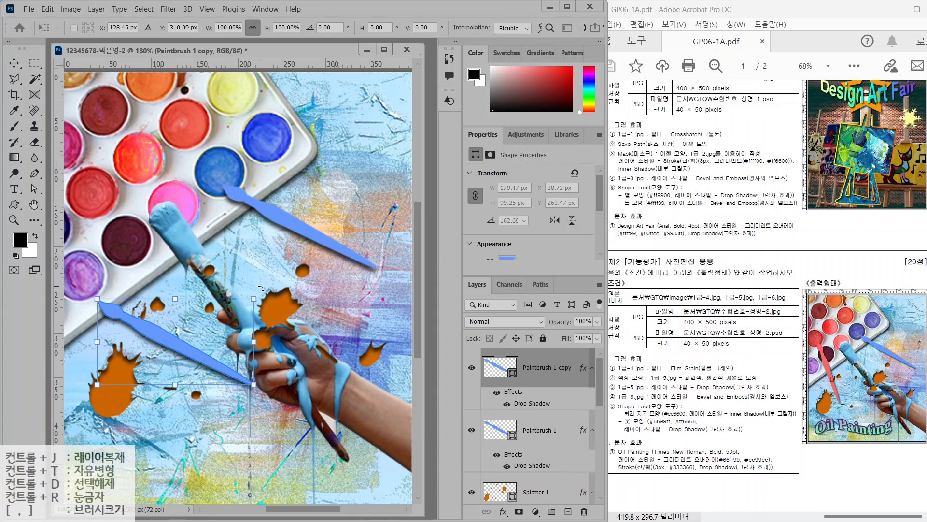
mouse_move(260, 288)
mouse_down()
mouse_move(232, 275)
mouse_move(123, 270)
mouse_move(210, 300)
mouse_move(137, 315)
mouse_move(149, 317)
mouse_up()
key(Return)
Fill the paintbrush copy with pink #ff6666
double_click(491, 367)
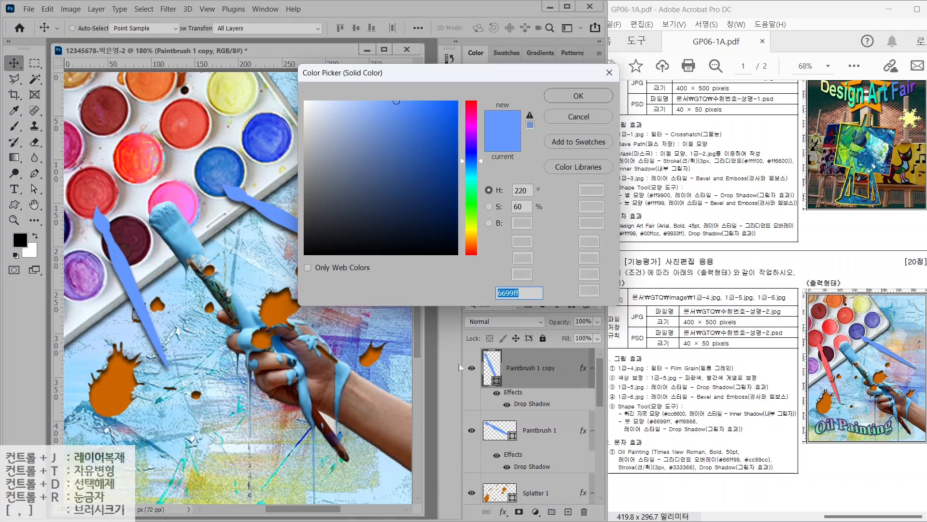
text(ff6666)
key(Return)
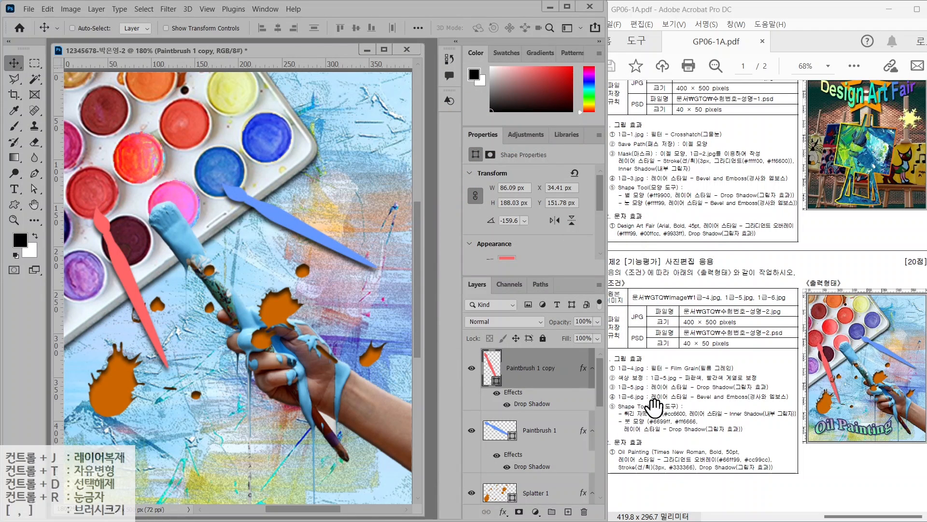
Add the text 'Oil Painting' near the bottom left of the canvas
click(14, 189)
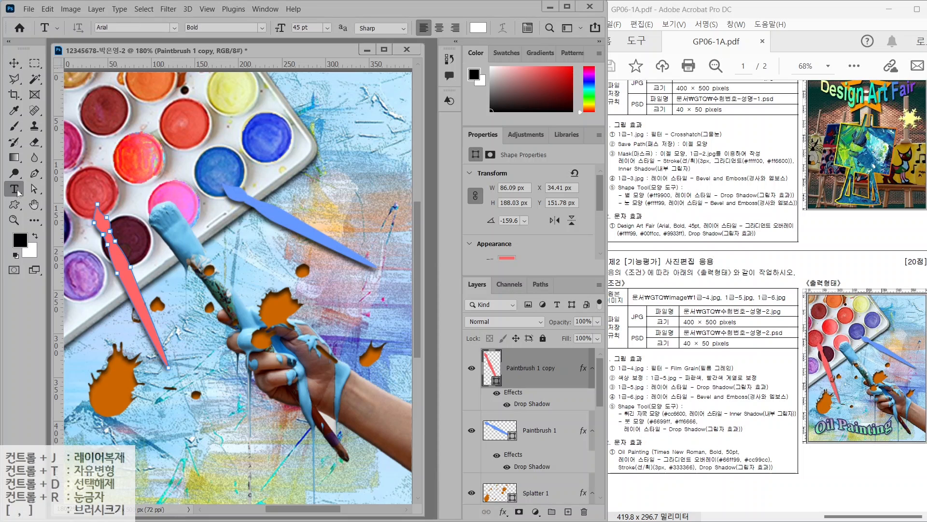
click(102, 439)
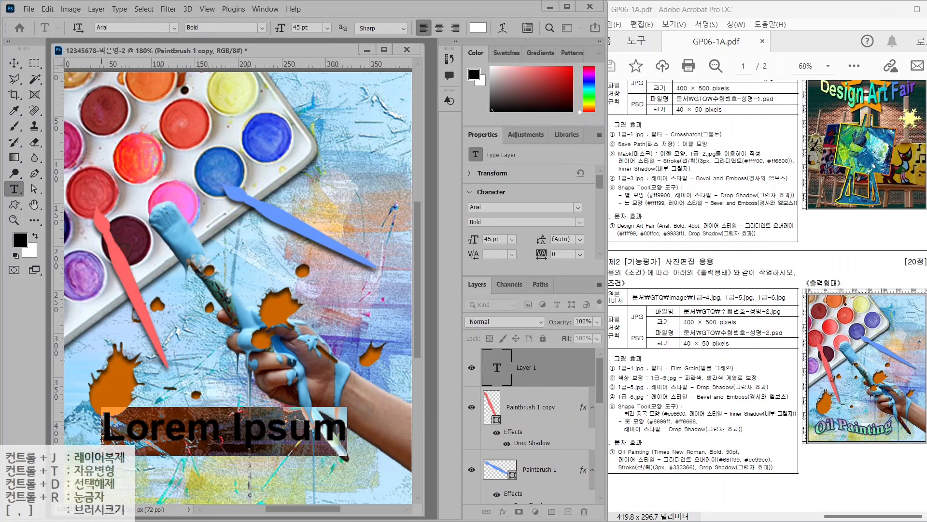
text(Oil Painting)
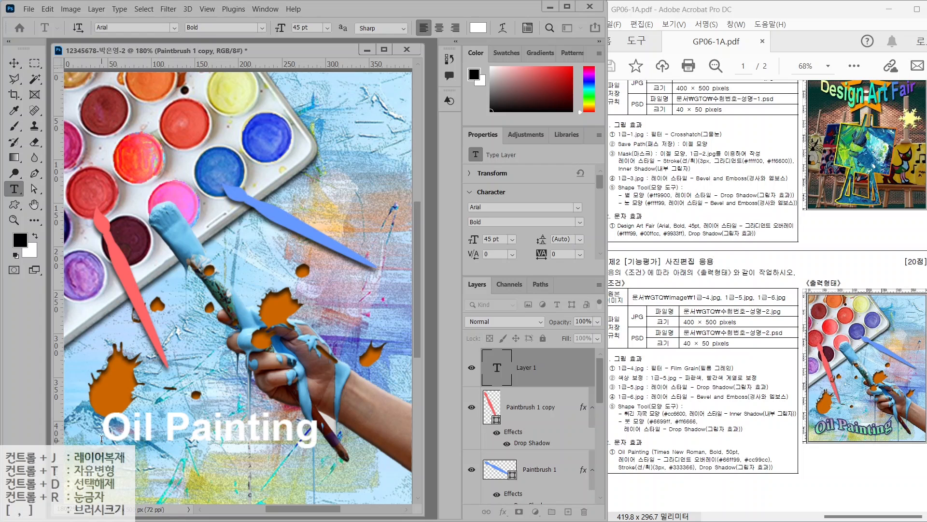
key(ctrl+Return)
Set the title font to Times New Roman Bold at 50 pt
click(174, 27)
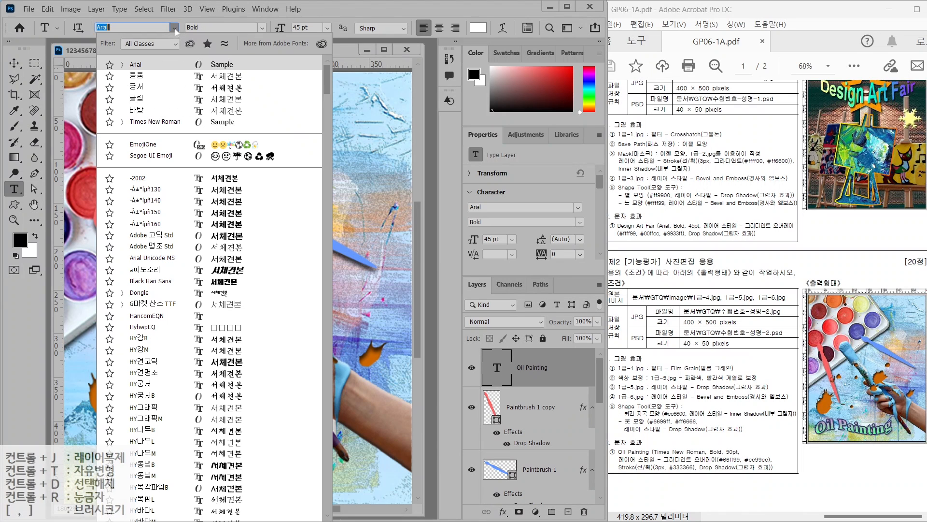
click(154, 122)
drag(312, 28, 256, 21)
text(50)
key(Return)
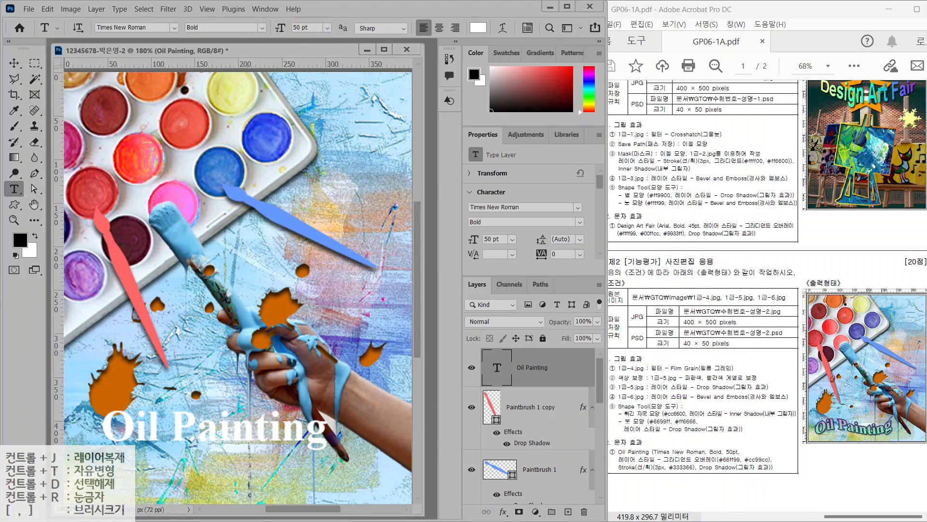
Add a Gradient Overlay to the title and open its gradient for editing
click(503, 511)
click(519, 475)
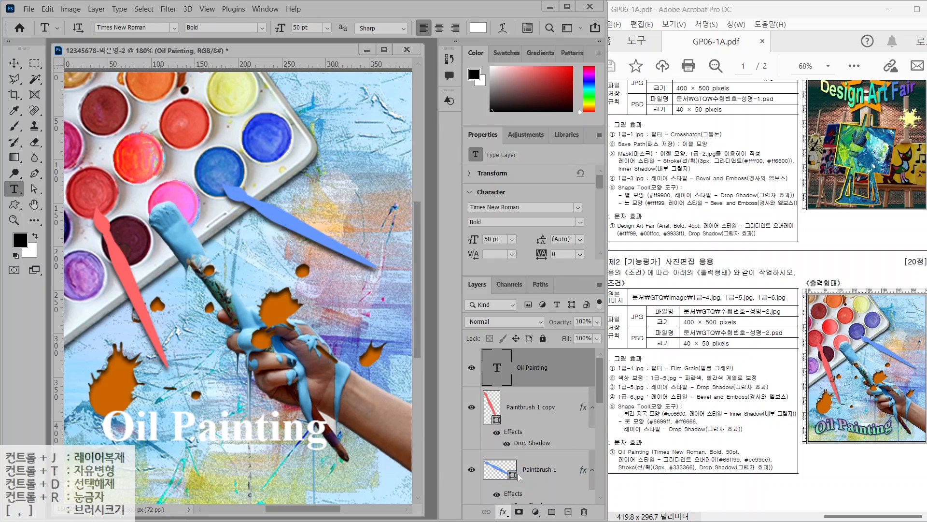
click(349, 144)
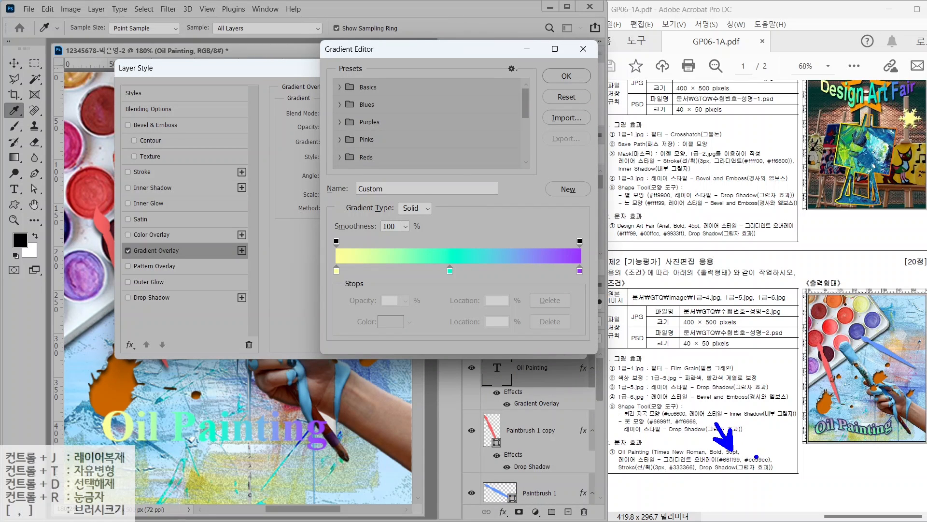
Remove the gradient's cyan middle stop and make the left stop green #66ff99
drag(757, 457, 787, 432)
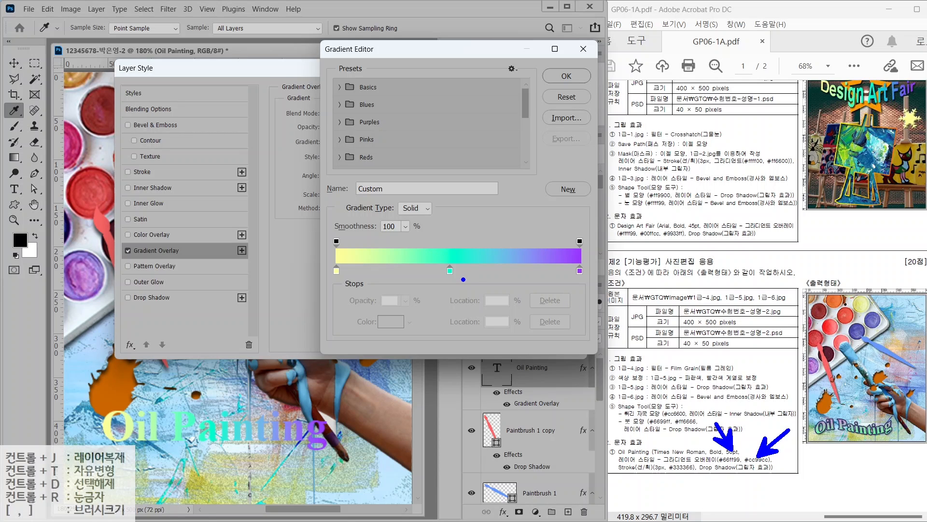
mouse_move(434, 256)
mouse_down()
mouse_move(454, 251)
mouse_move(466, 270)
mouse_move(458, 283)
mouse_move(471, 314)
mouse_move(464, 305)
mouse_move(476, 307)
mouse_move(483, 400)
mouse_up()
key(Escape)
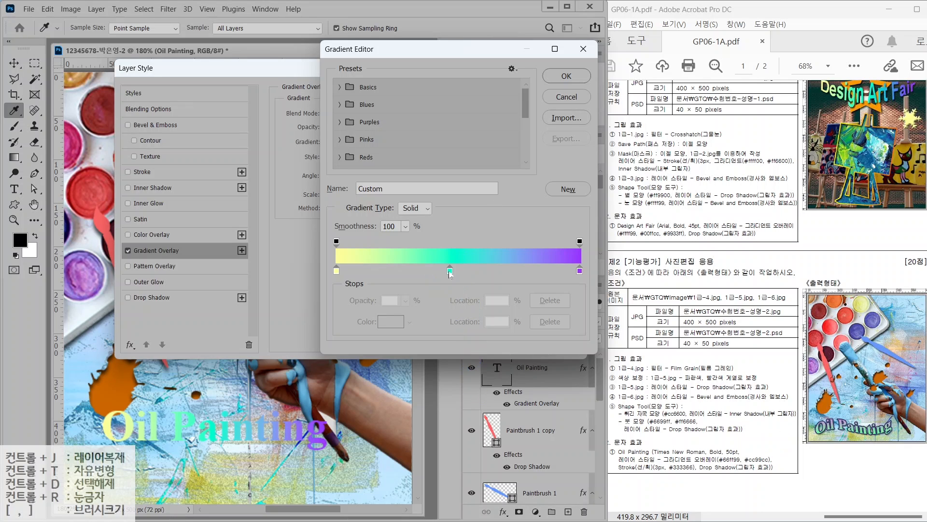
drag(450, 274, 436, 349)
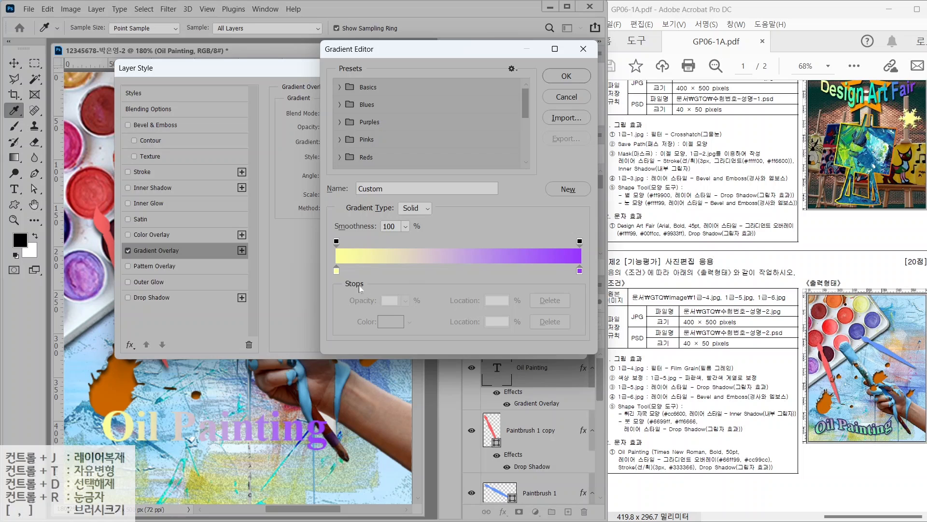
click(337, 272)
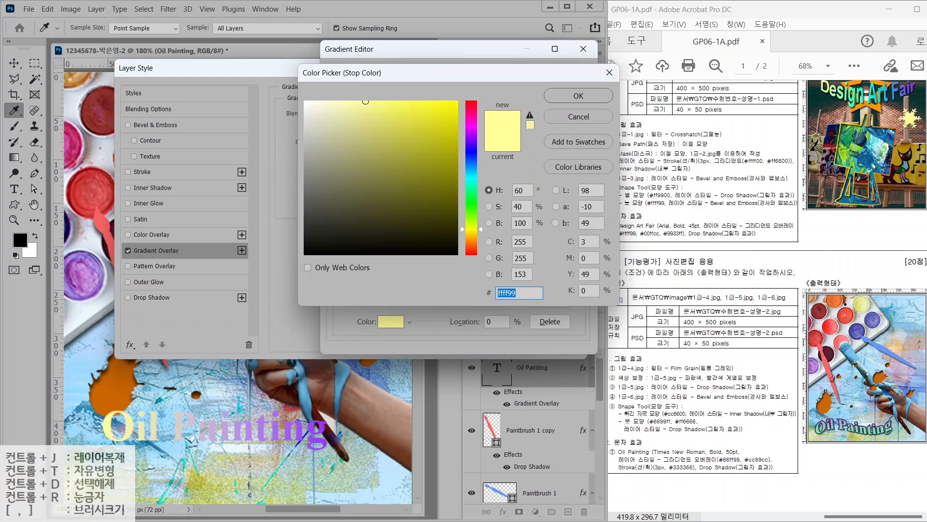
text(66ff99)
key(Return)
Make the right stop pink #cc99cc and run the gradient vertically at 98°
click(579, 270)
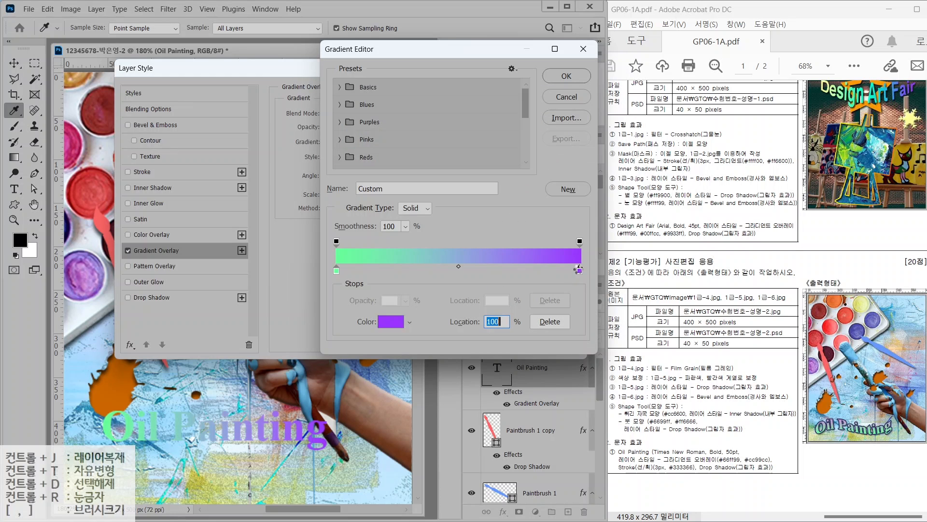
double_click(578, 269)
text(cc99cc)
key(Return)
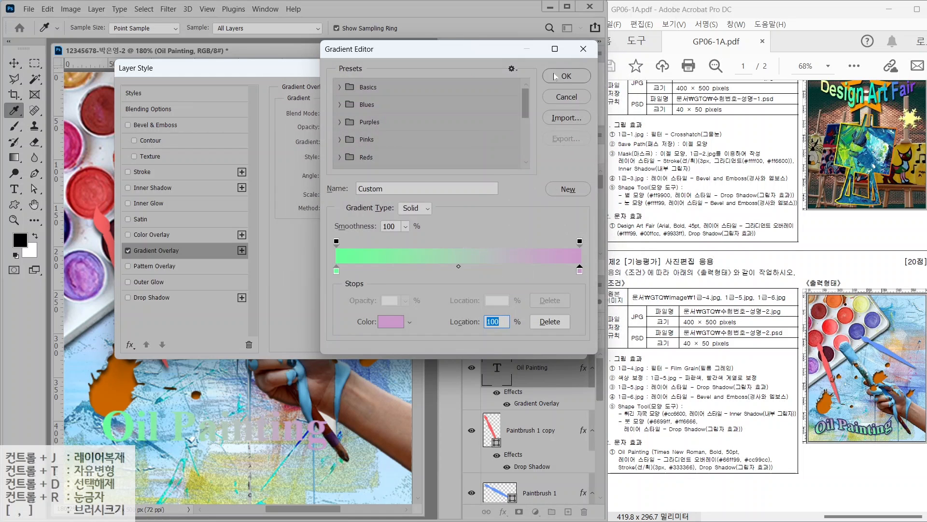
click(555, 77)
click(333, 168)
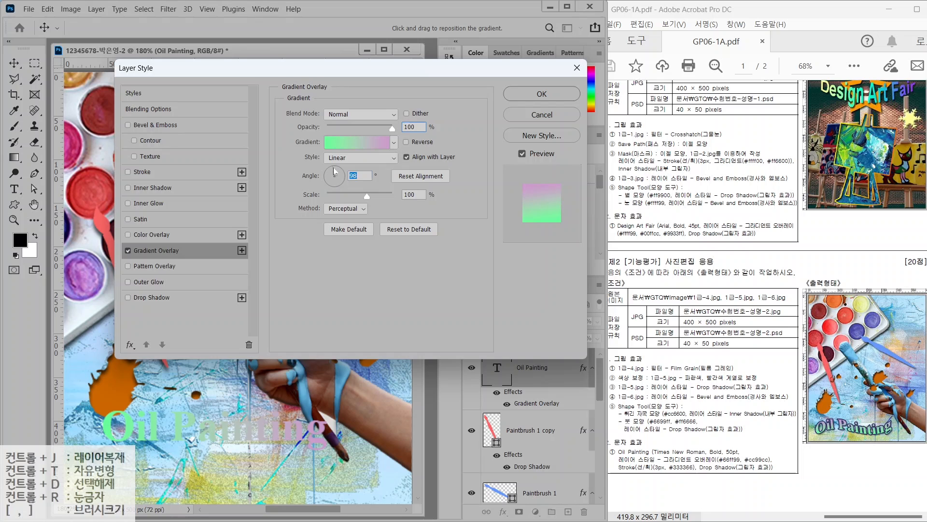
Add a 3 px solid #333366 stroke and a Drop Shadow to the title
click(148, 173)
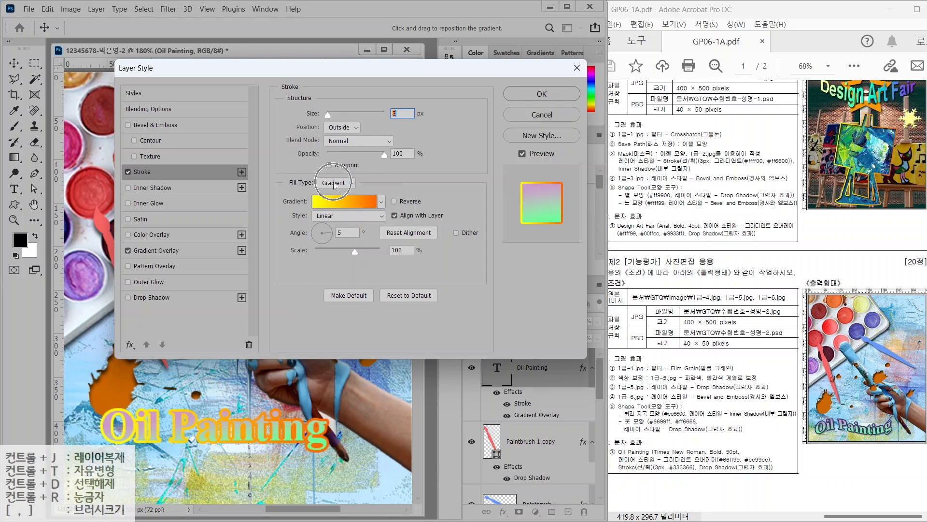
click(335, 184)
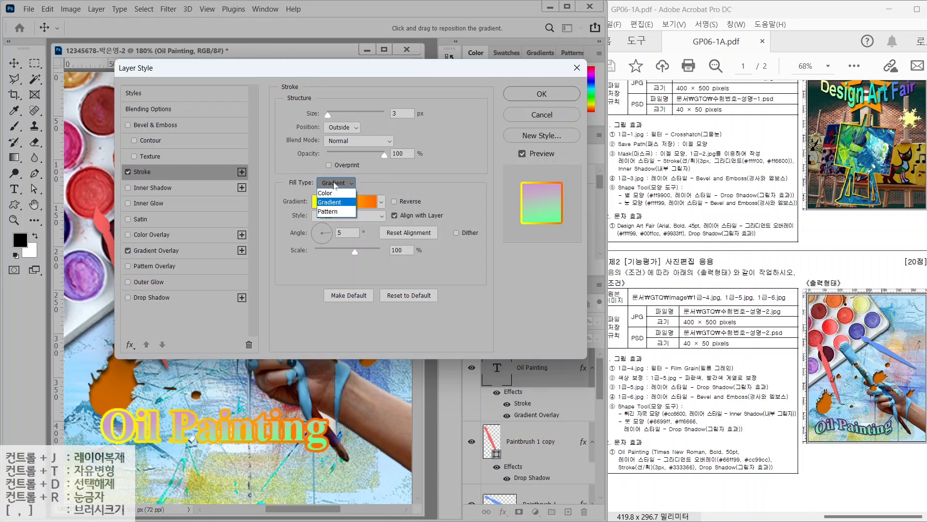
click(325, 192)
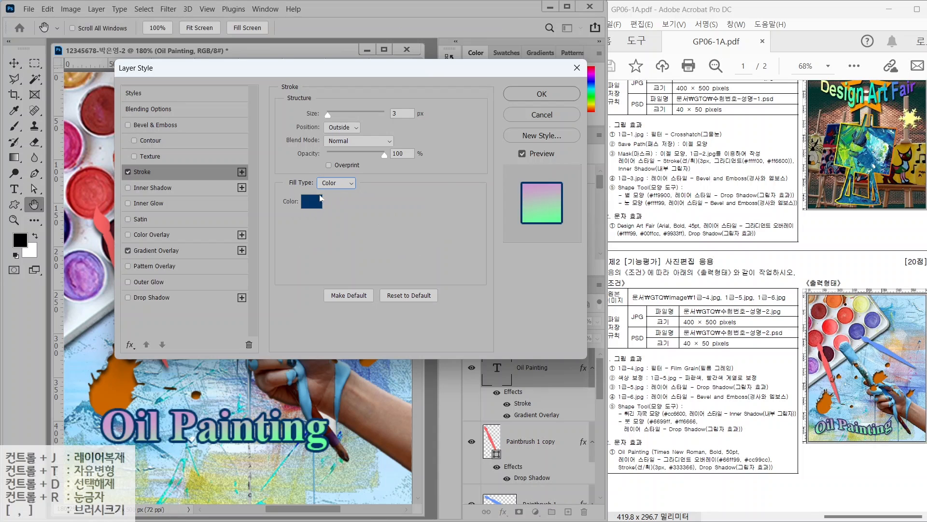
double_click(315, 201)
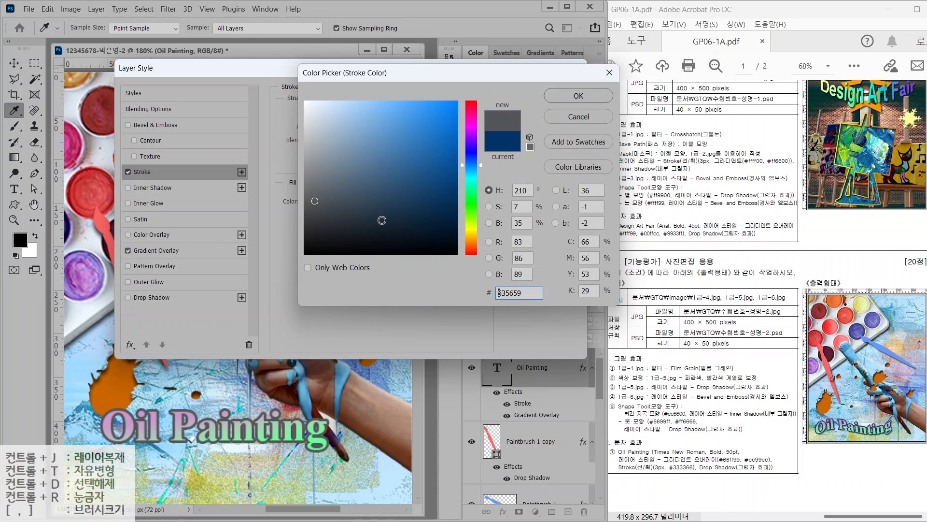
text(333366)
key(Return)
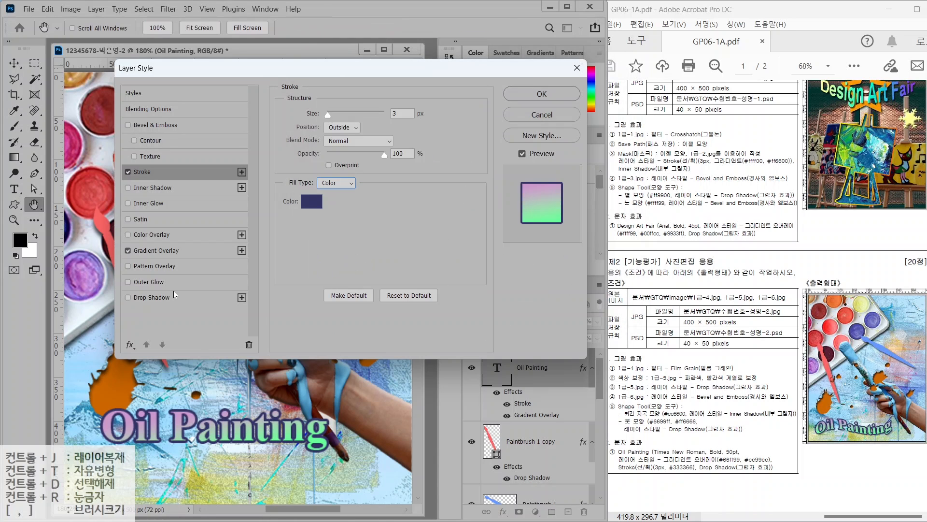
click(174, 297)
click(533, 94)
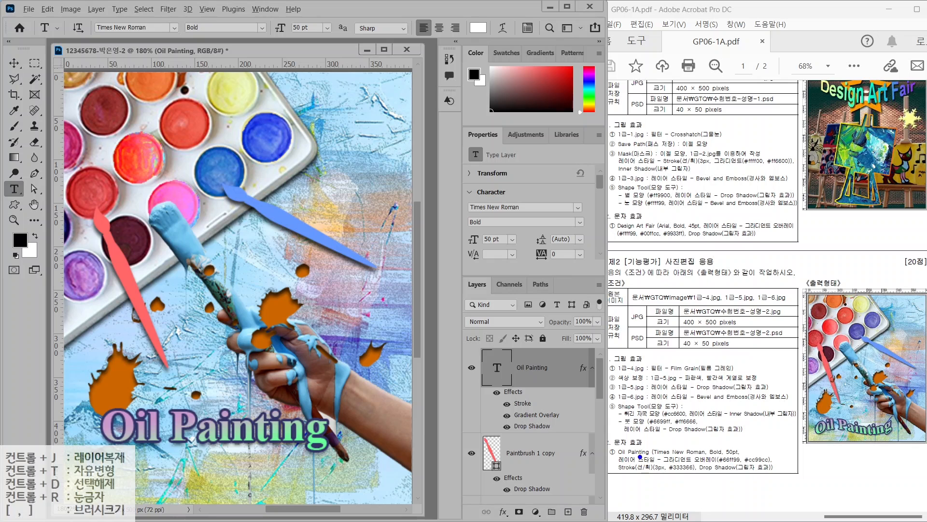
Warp the 'Oil Painting' title with the Flag style at +50 bend
mouse_move(789, 434)
mouse_down()
mouse_move(827, 407)
mouse_move(869, 424)
mouse_move(894, 419)
mouse_up()
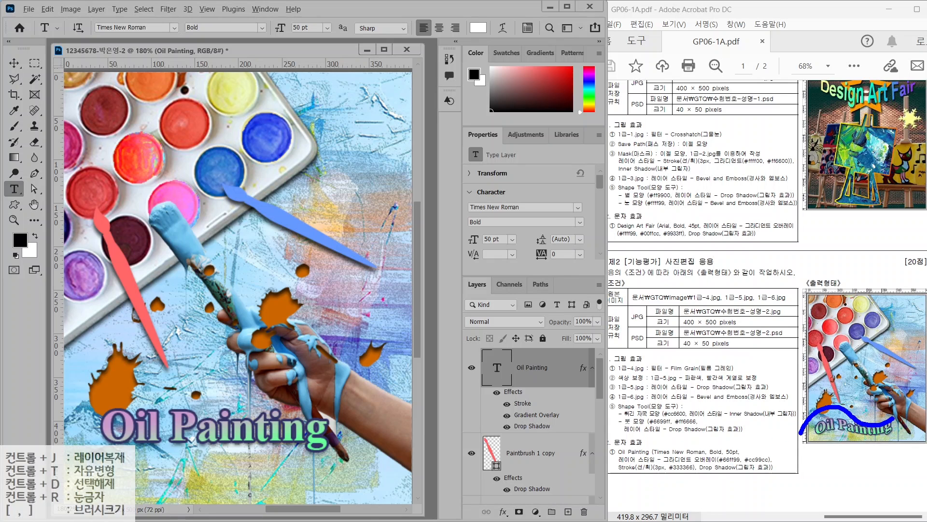
mouse_move(508, 34)
mouse_down()
mouse_move(482, 26)
mouse_move(514, 16)
mouse_move(524, 36)
mouse_up()
drag(552, 80, 518, 57)
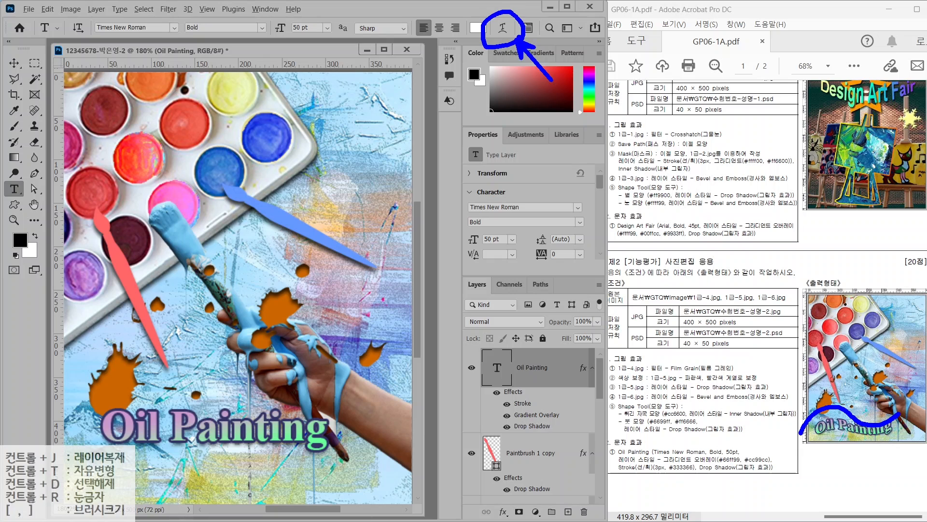
key(Escape)
click(502, 28)
click(532, 111)
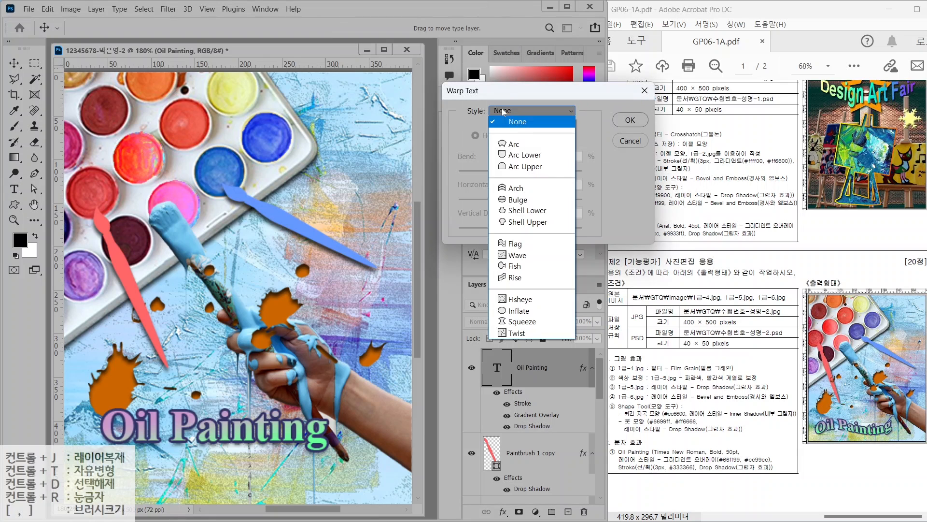
click(506, 242)
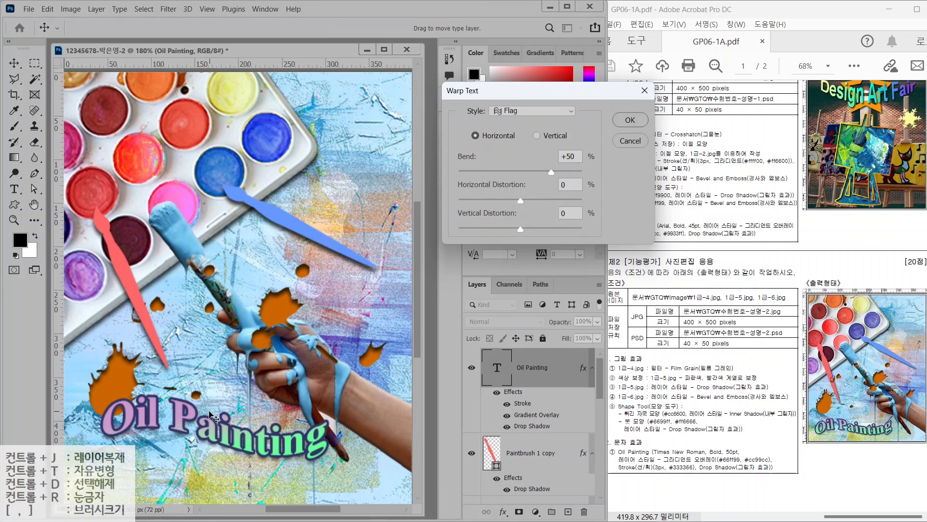
click(630, 120)
Move the title lower and rotate it about 7° counter-clockwise
key(v)
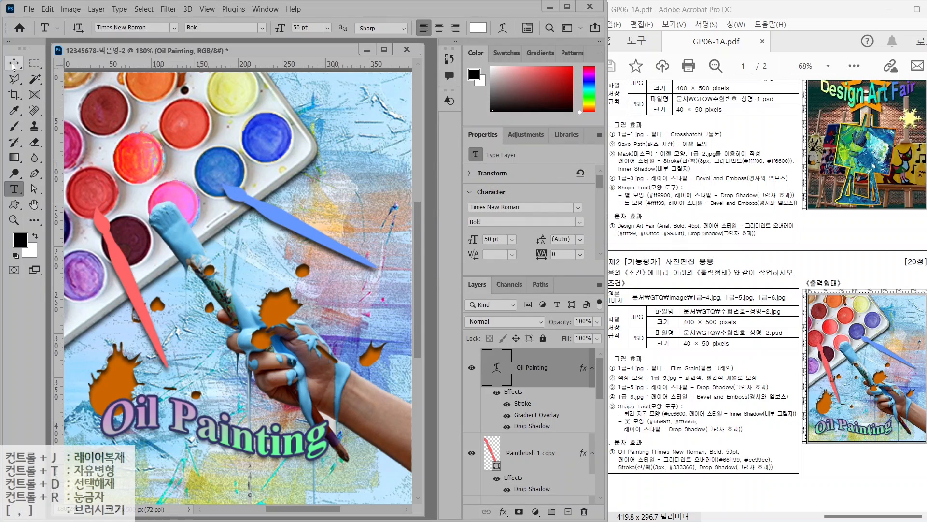
drag(182, 414, 183, 446)
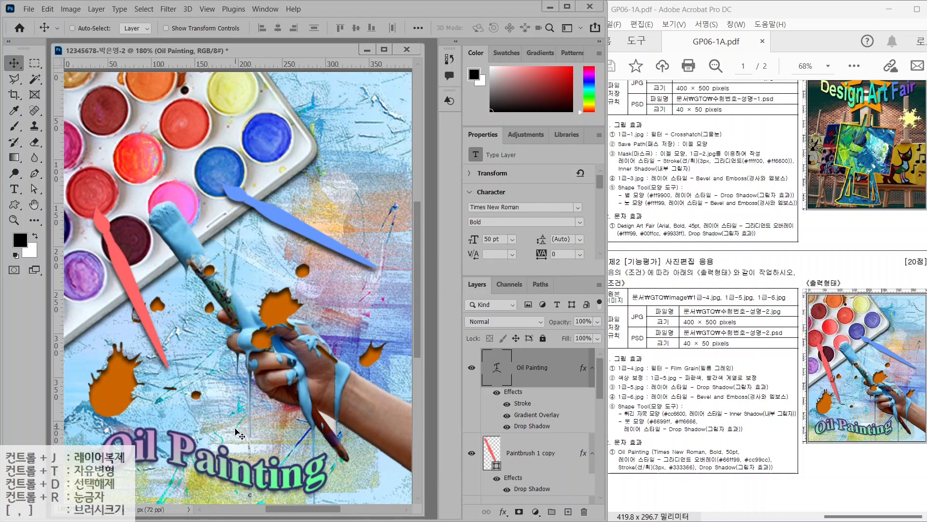
key(ctrl+t)
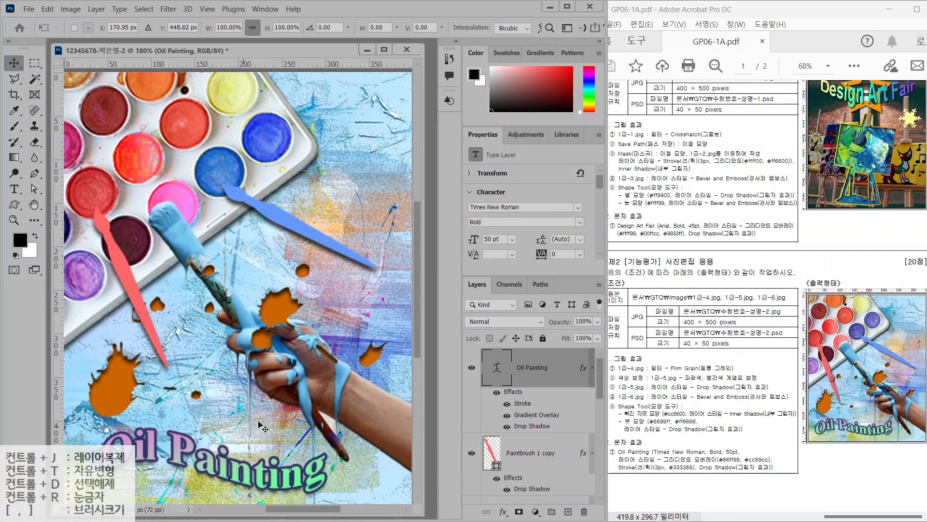
drag(340, 382, 327, 368)
key(Return)
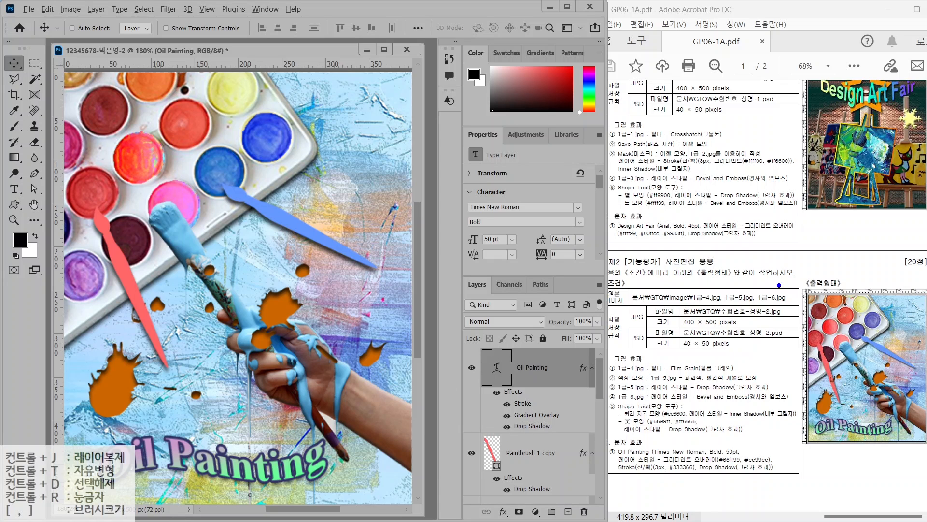
Mark the JPG file name, JPG size and PSD size requirements on the task sheet
drag(699, 314, 730, 279)
mouse_move(701, 348)
mouse_down()
mouse_move(720, 357)
mouse_move(736, 389)
mouse_up()
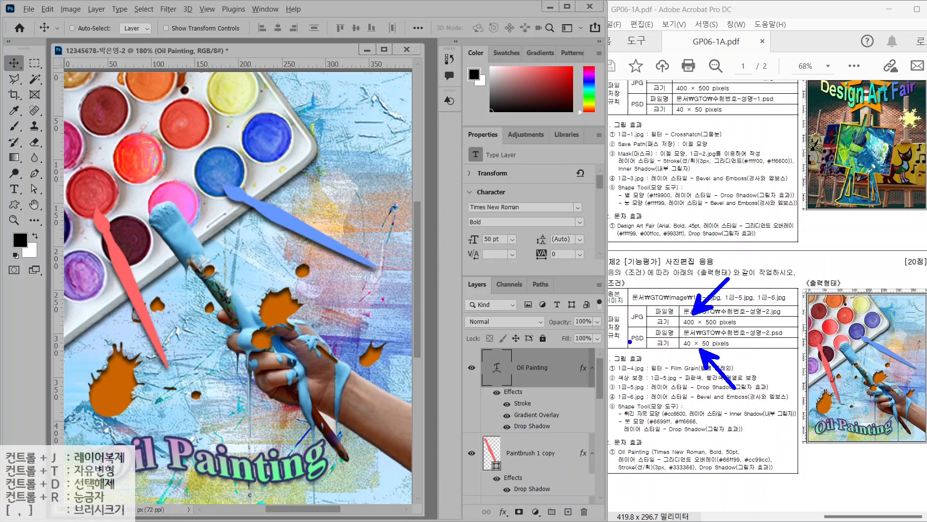
drag(626, 322, 660, 322)
key(Escape)
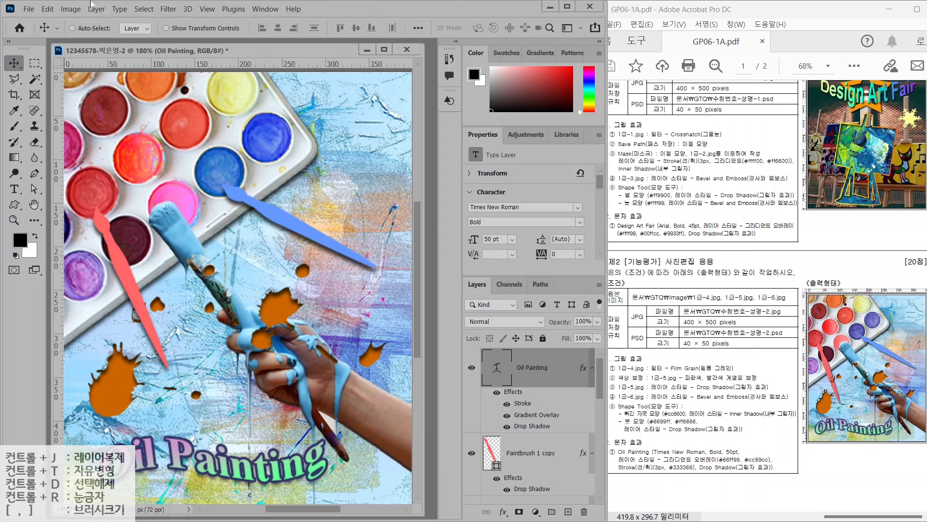
Save a JPEG copy of the Oil Painting composite at quality 12
click(30, 9)
click(49, 138)
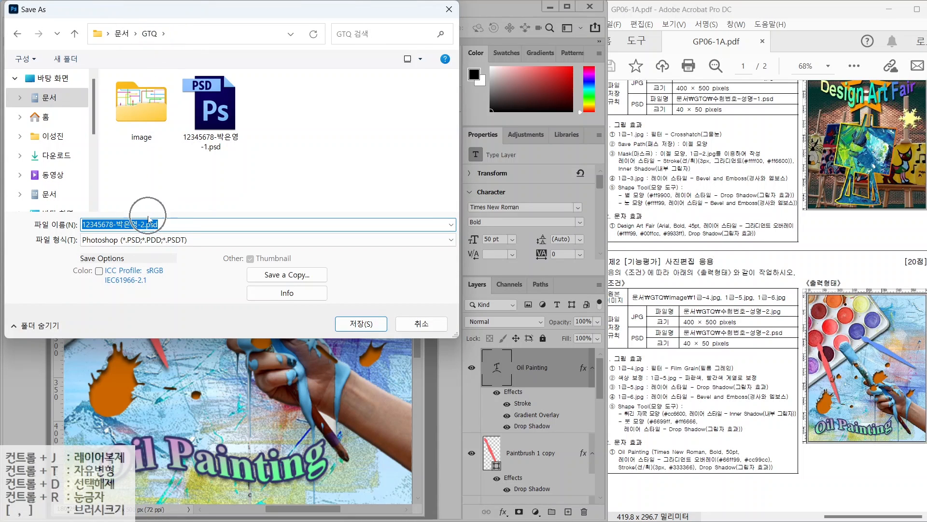
click(132, 240)
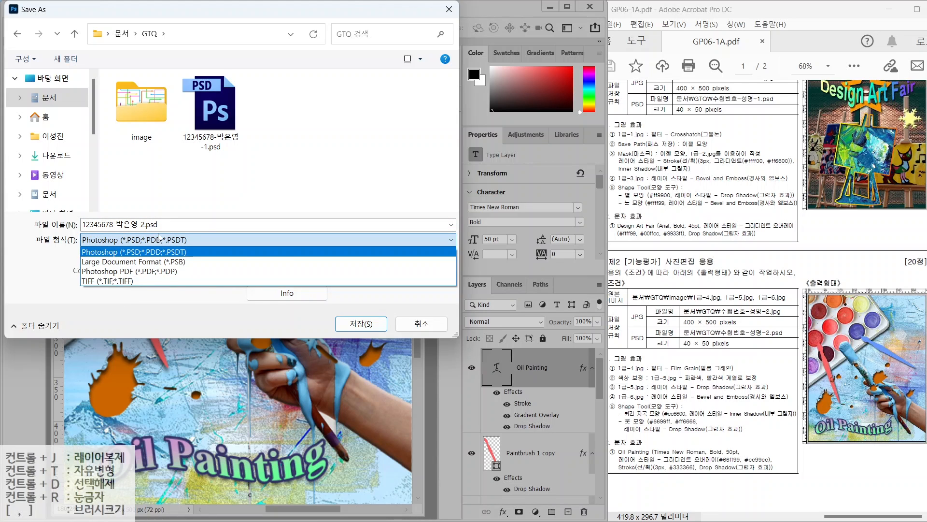
click(158, 239)
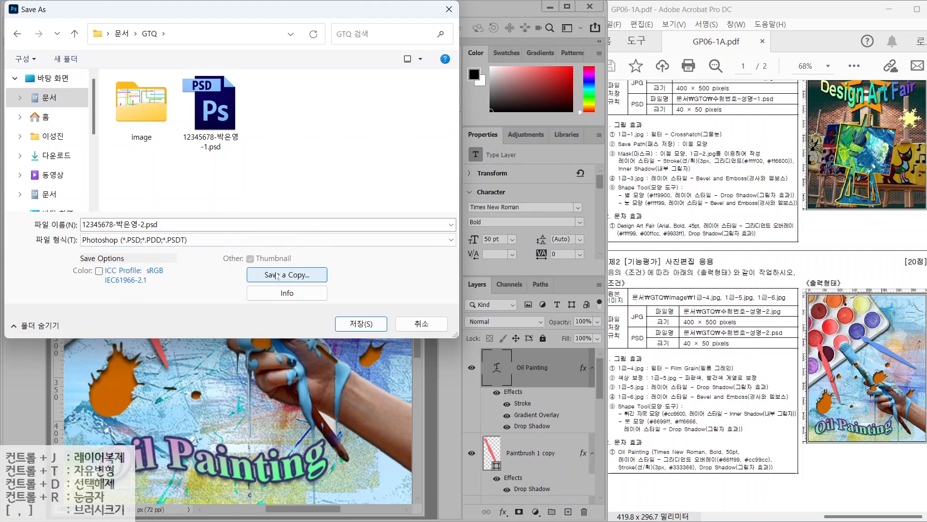
click(275, 275)
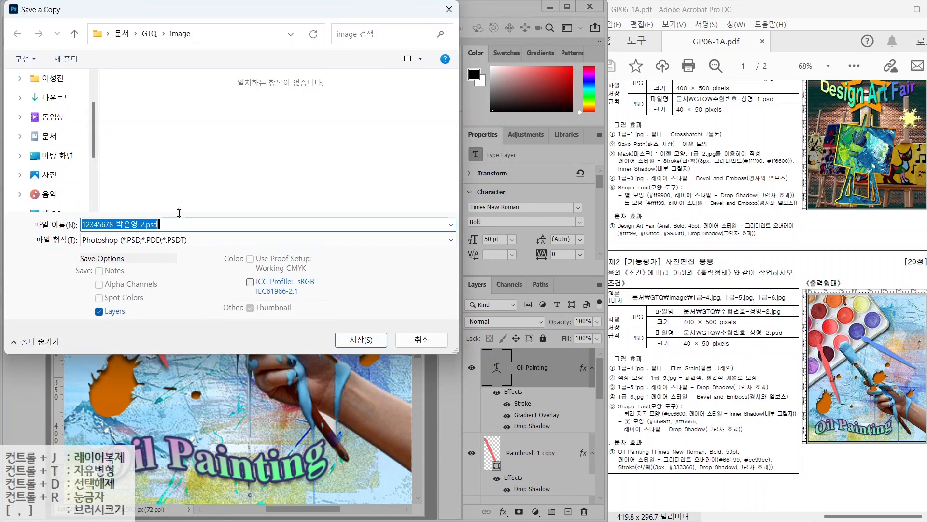
click(180, 240)
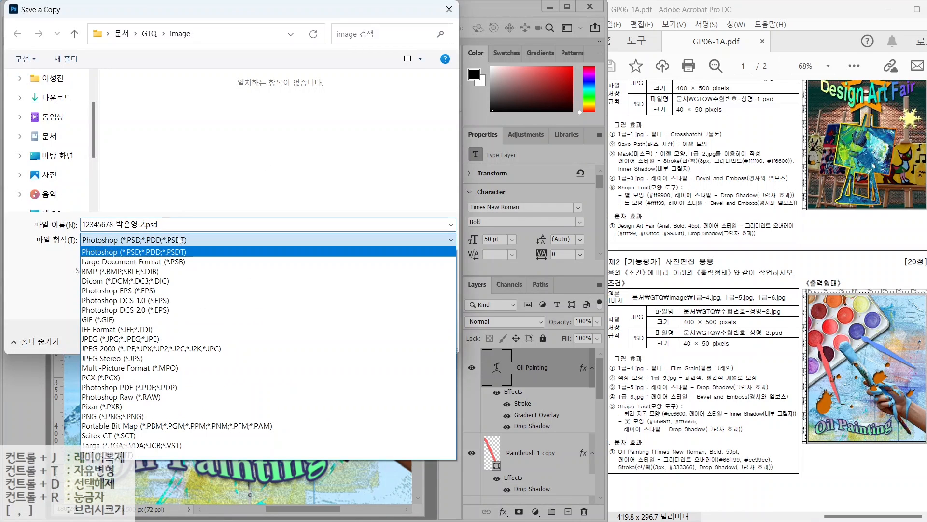
click(121, 340)
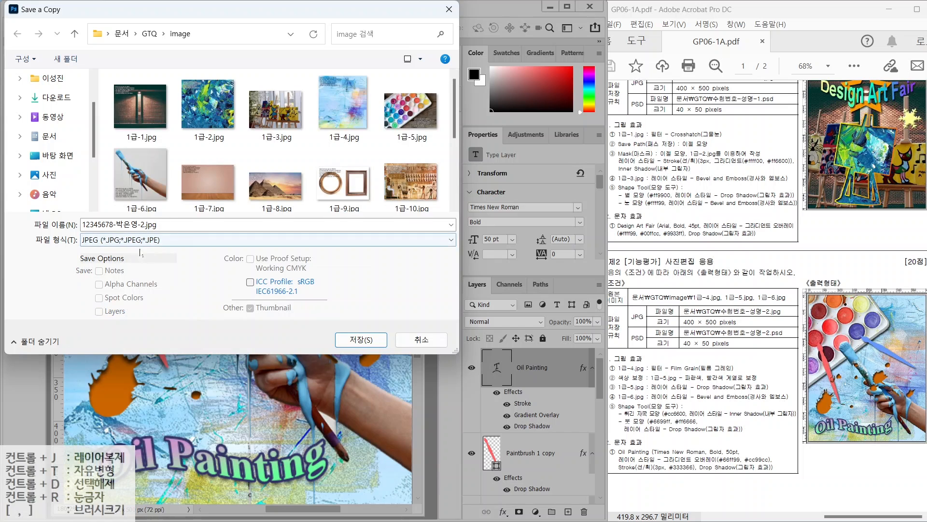
click(362, 340)
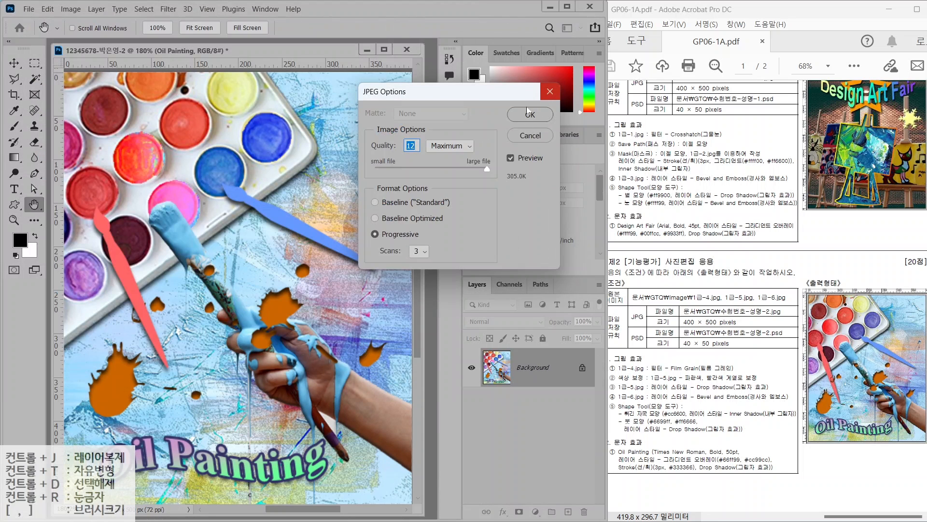
click(529, 111)
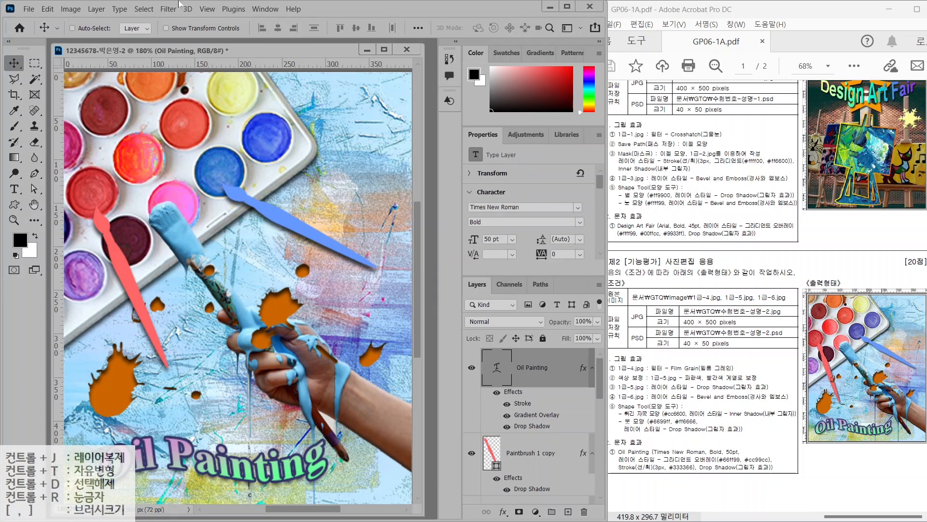
Resize the Oil Painting image to 40 px wide
click(82, 8)
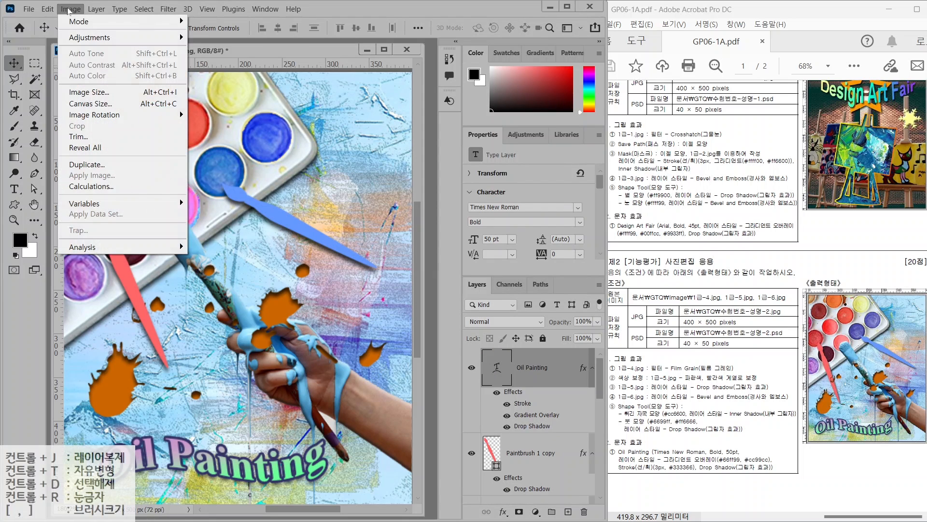
click(81, 92)
text(4)
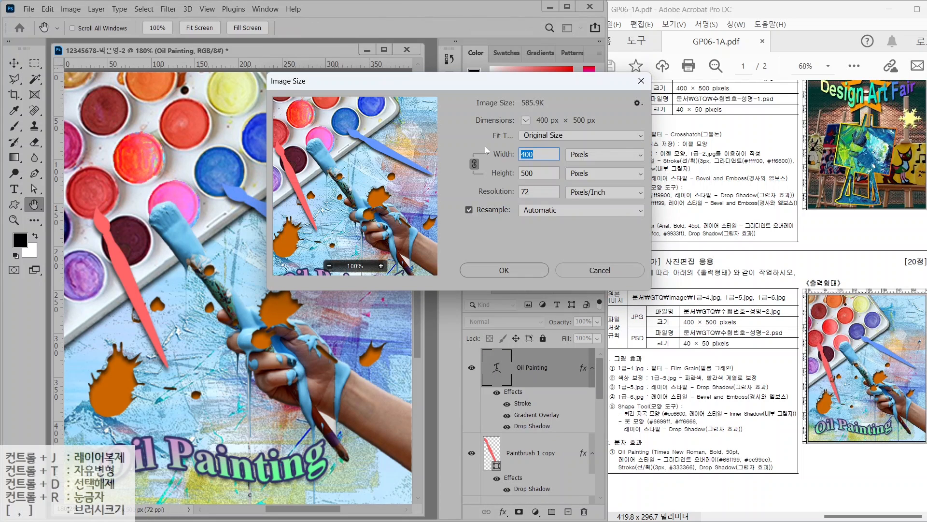
text(0)
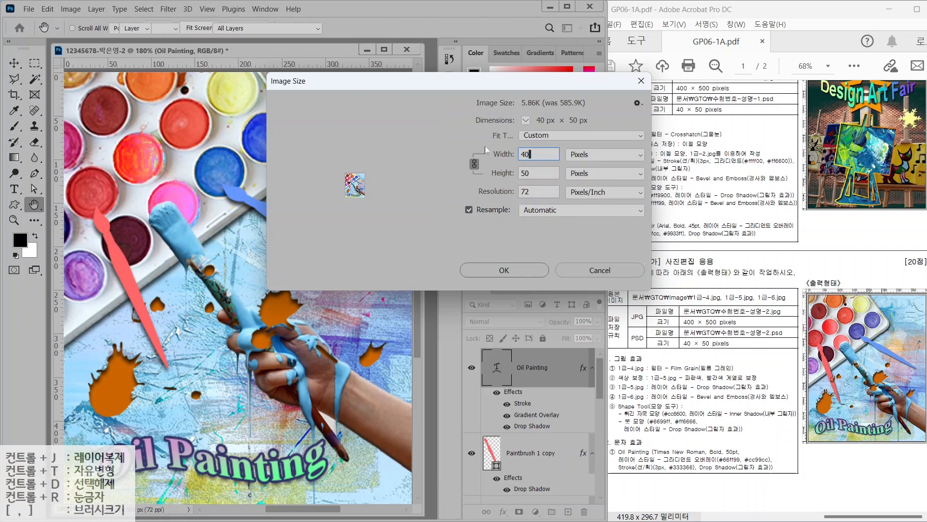
key(Return)
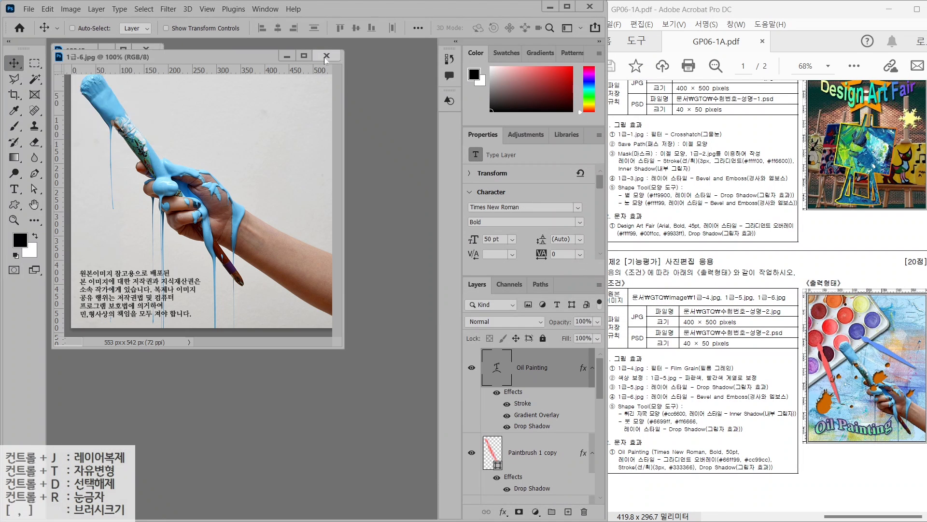
Close the hand photo, save the resized image as a PSD, and close it
click(325, 56)
click(29, 9)
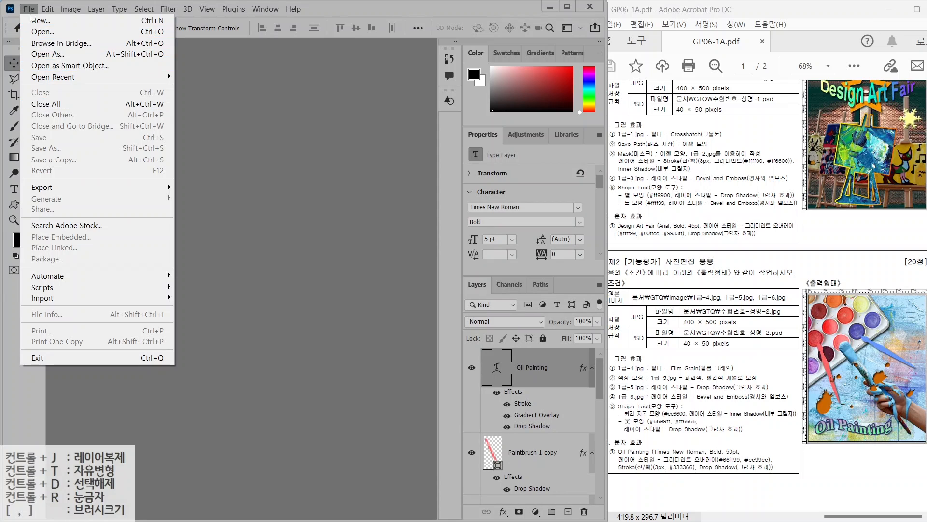
click(30, 9)
click(30, 9)
click(46, 148)
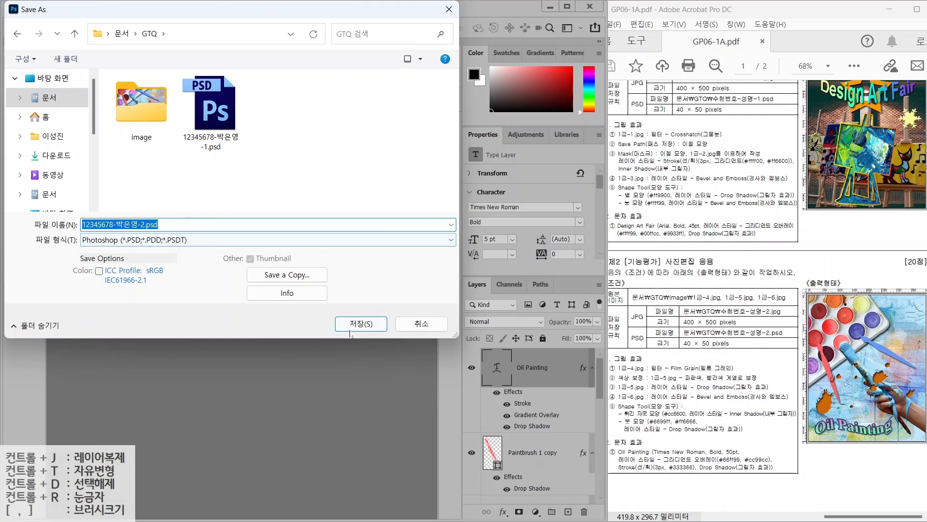
click(361, 324)
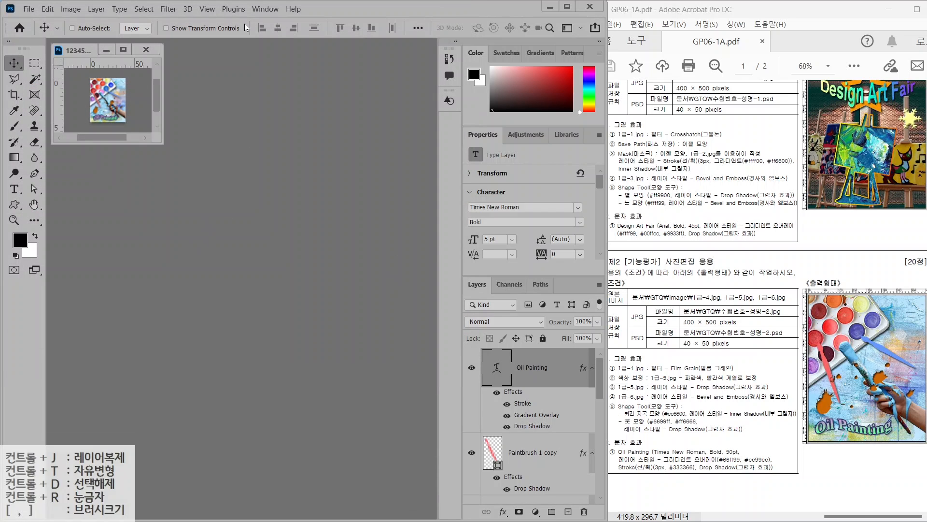
key(ctrl+w)
scroll(710, 155, down, 10)
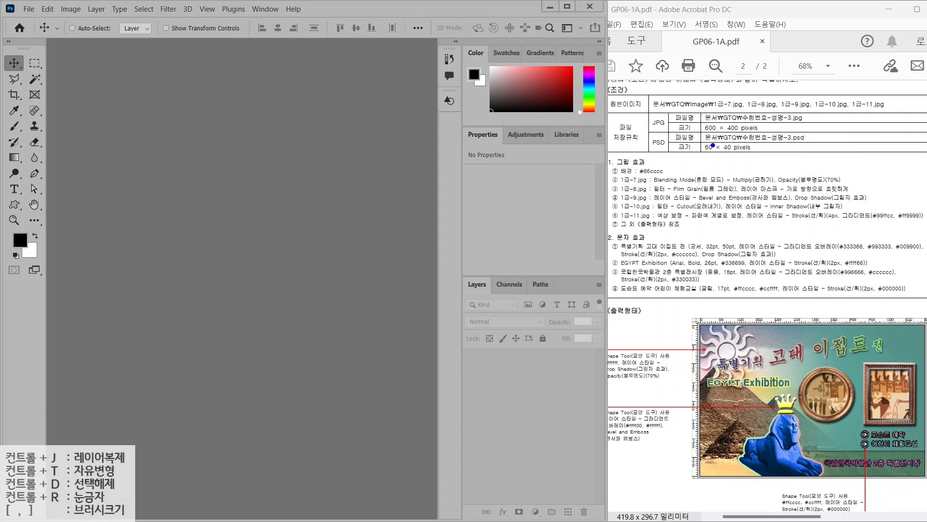
Create a new 600×400 px, 72 ppi document named with the examinee's ID and name
drag(696, 109, 802, 142)
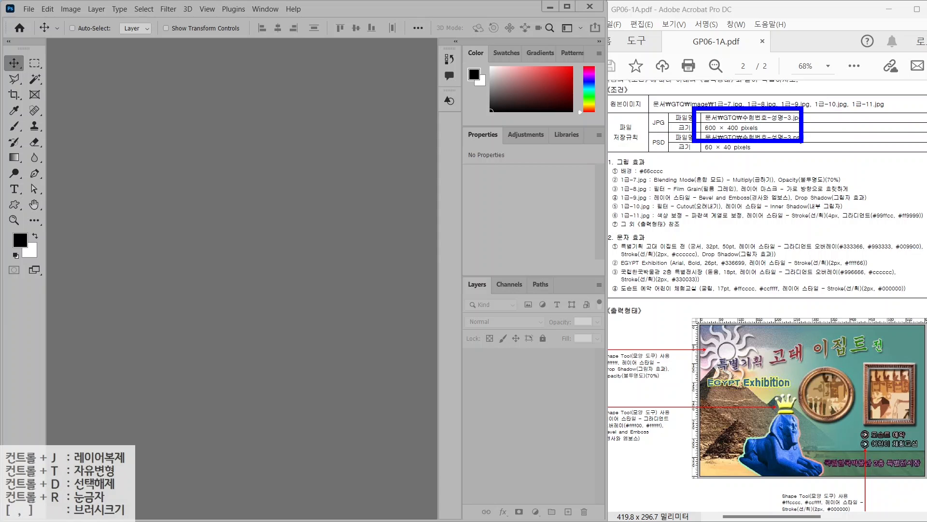
key(Escape)
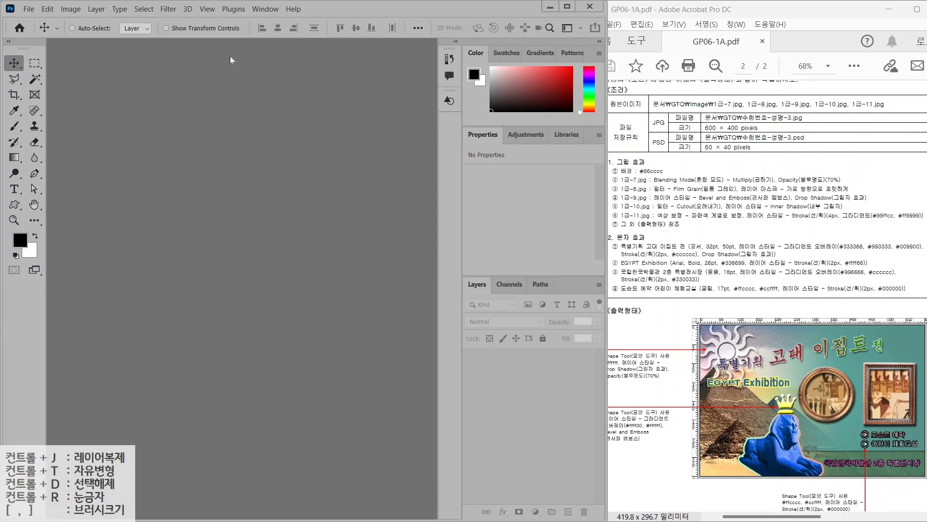
click(29, 9)
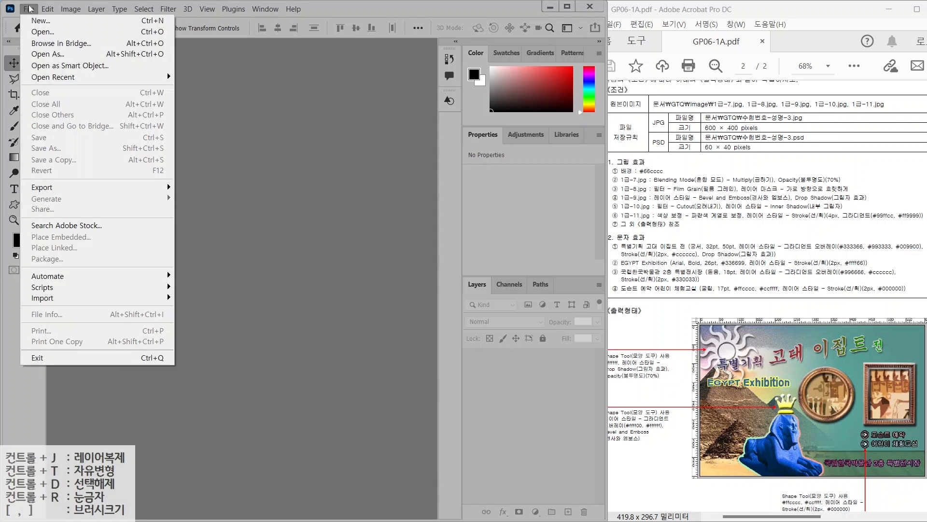
click(36, 21)
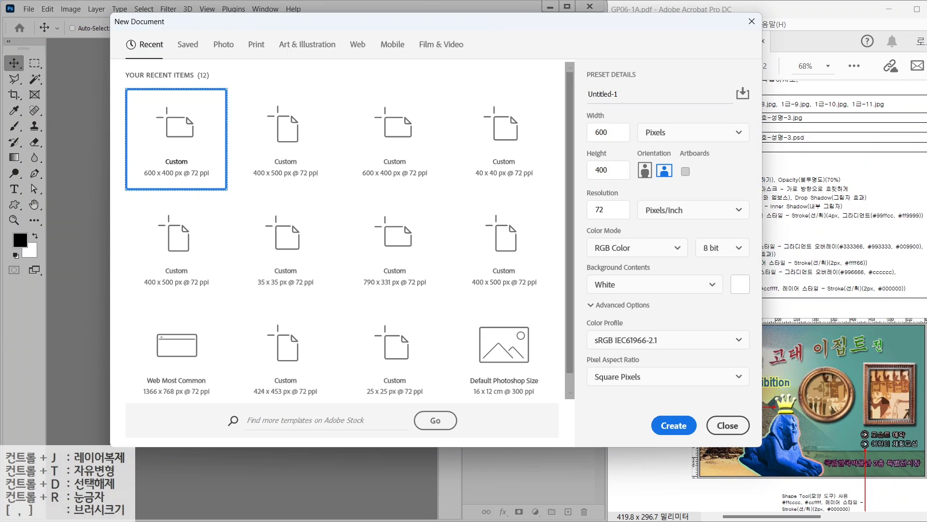
text(12)
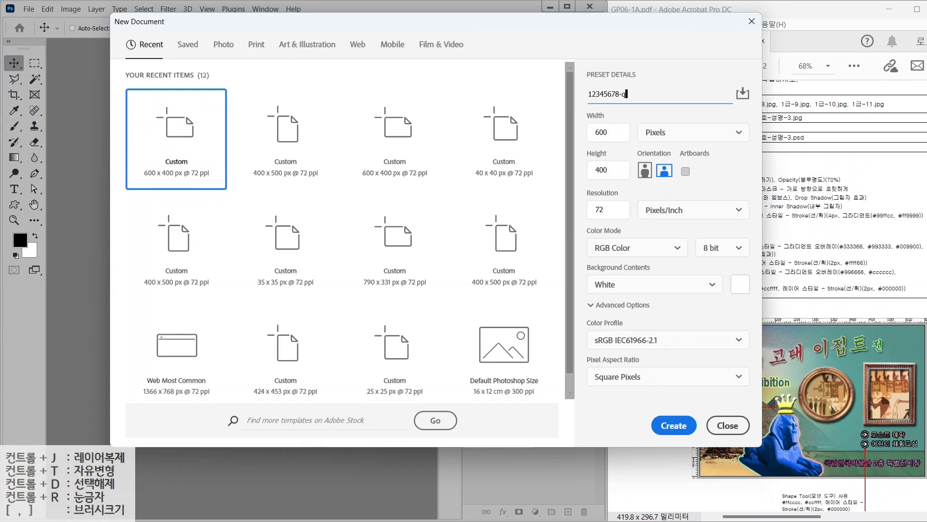
click(668, 132)
click(672, 424)
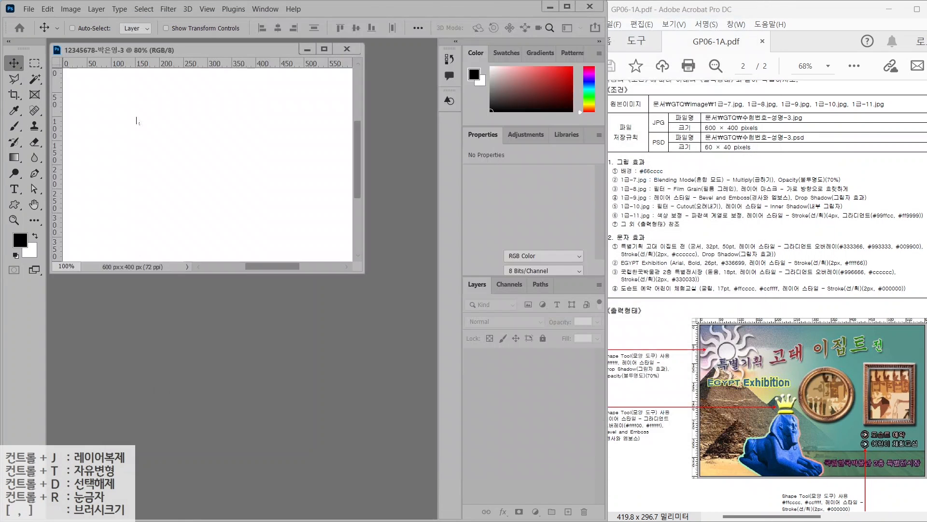
Set the foreground colour to #66cccc
double_click(33, 204)
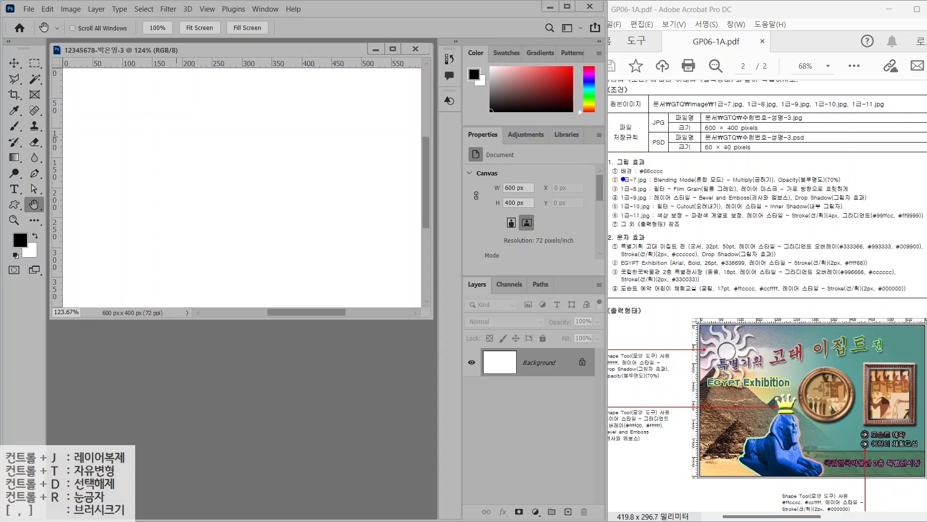
drag(618, 178, 695, 178)
drag(17, 233, 35, 234)
key(Escape)
click(21, 240)
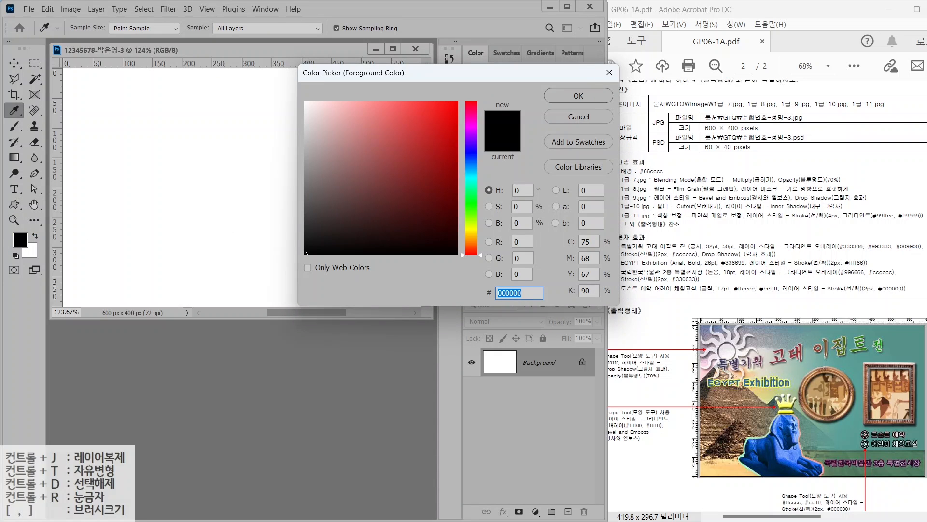
text(66cccc)
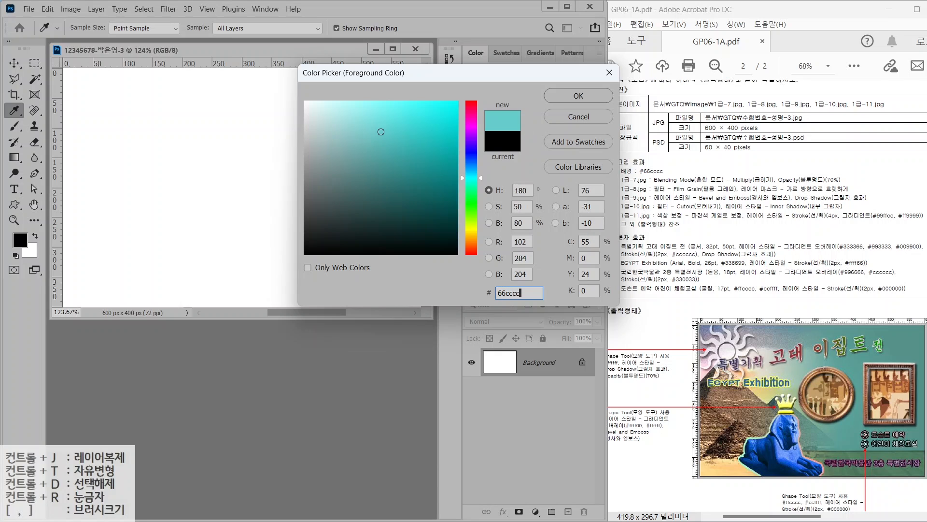
key(Return)
key(h)
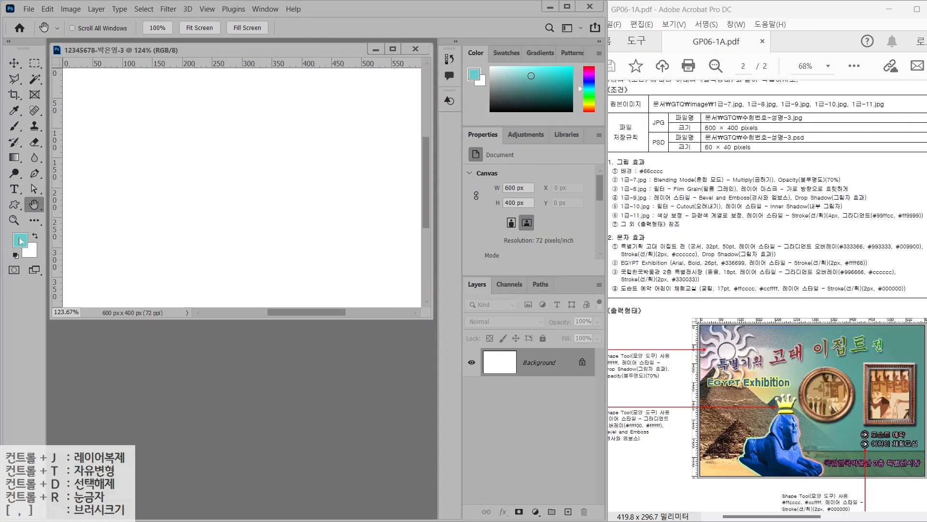
Fill the canvas with the foreground colour at 100% opacity
click(48, 9)
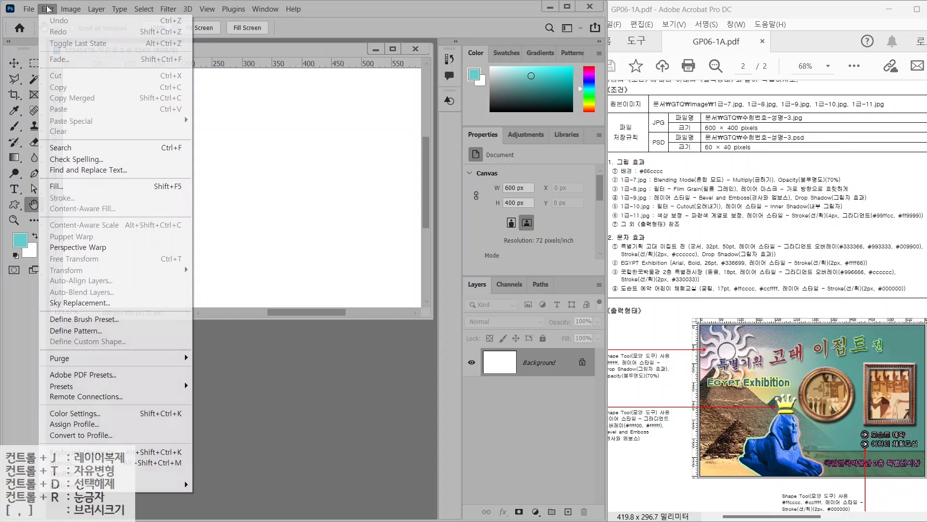
click(57, 186)
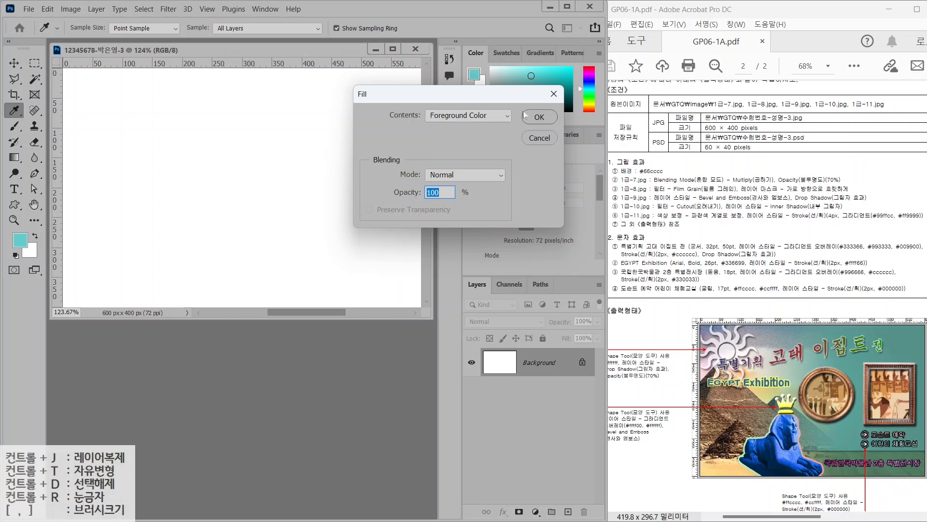
click(535, 118)
key(h)
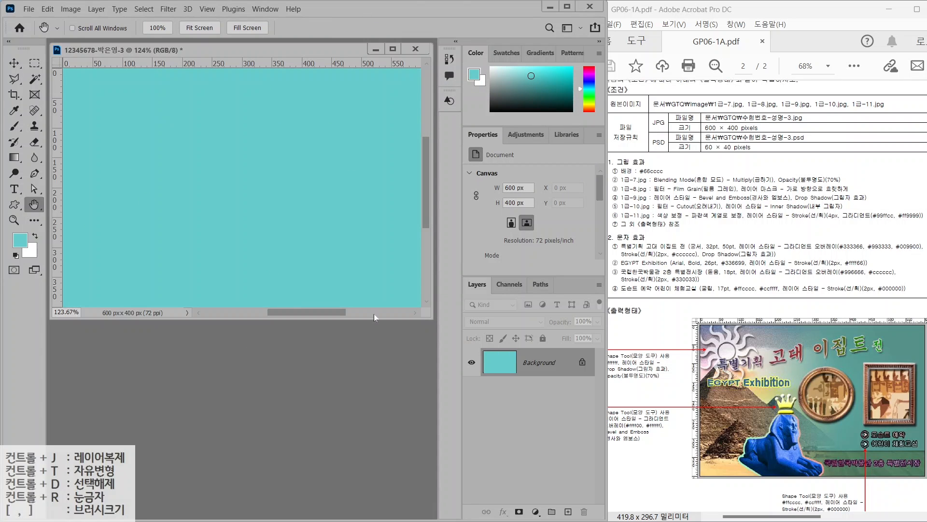
click(259, 336)
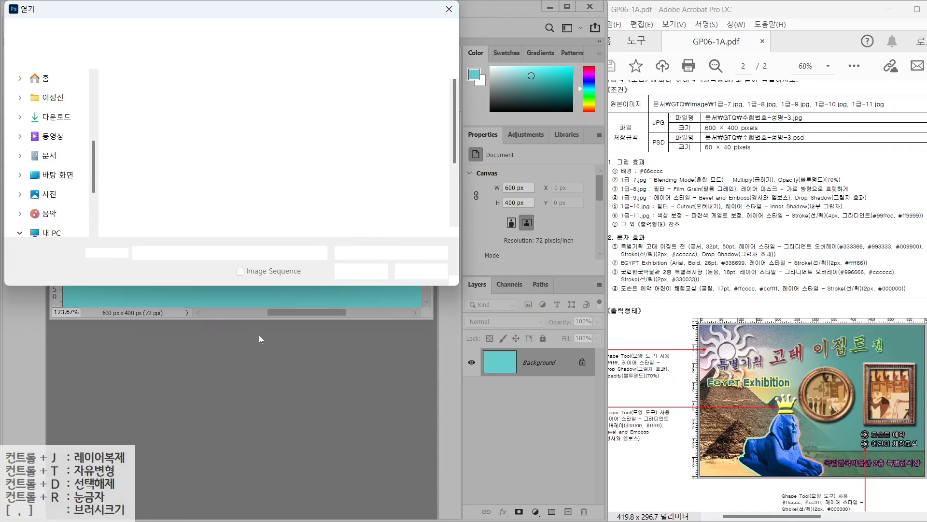
Open 1급-7.jpg and resize it to 600×400 px
click(207, 183)
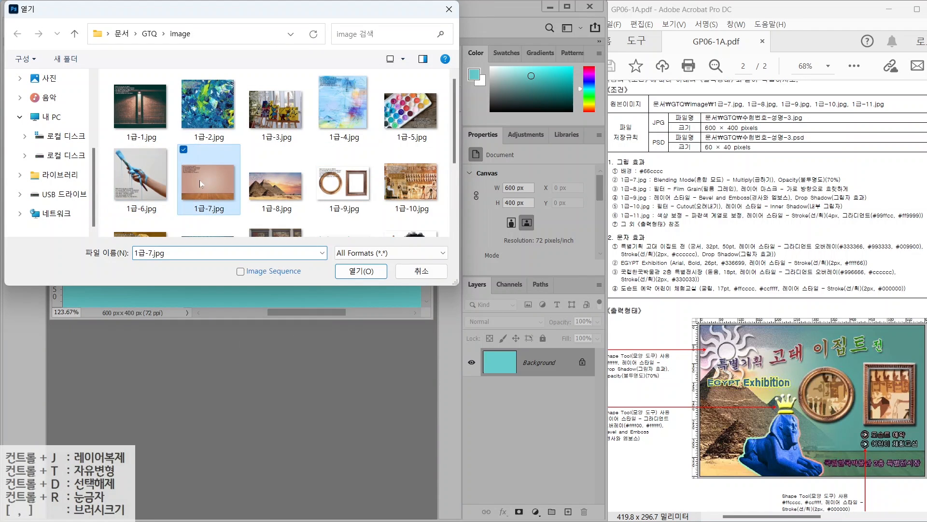
double_click(208, 182)
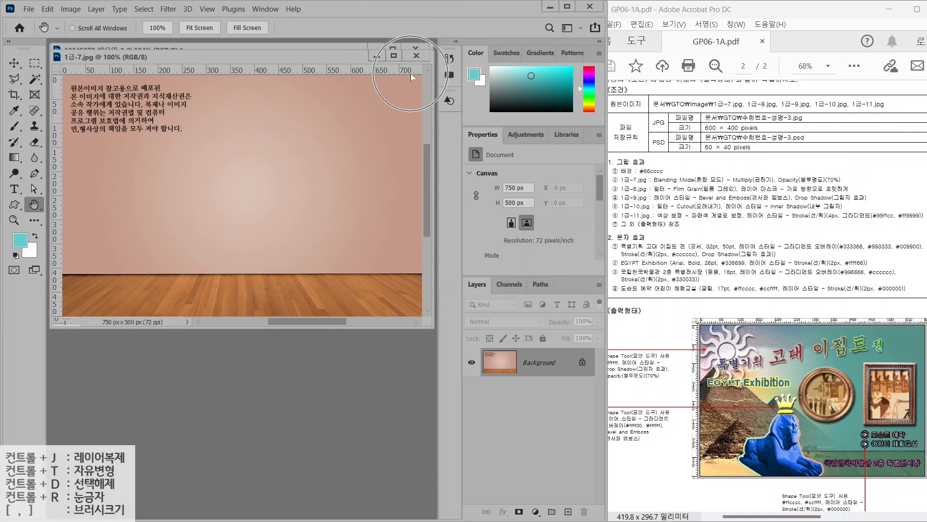
click(71, 9)
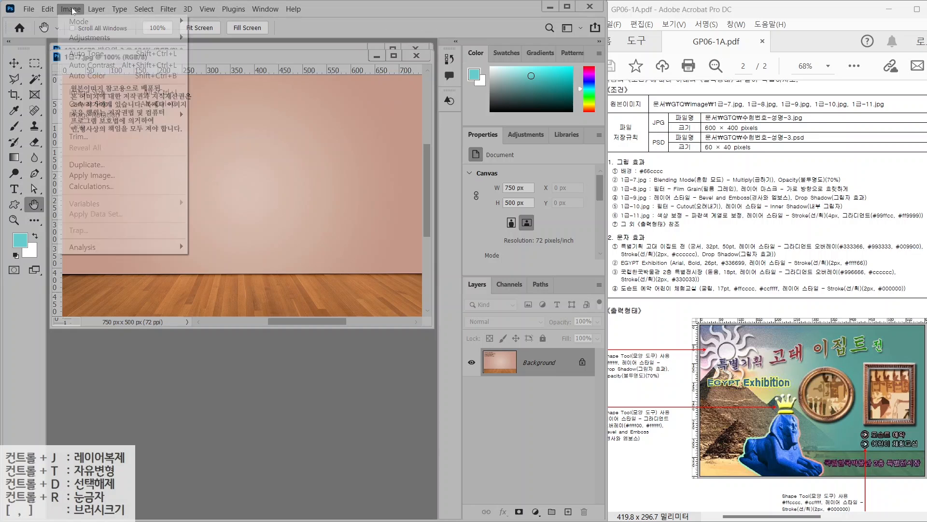
click(102, 92)
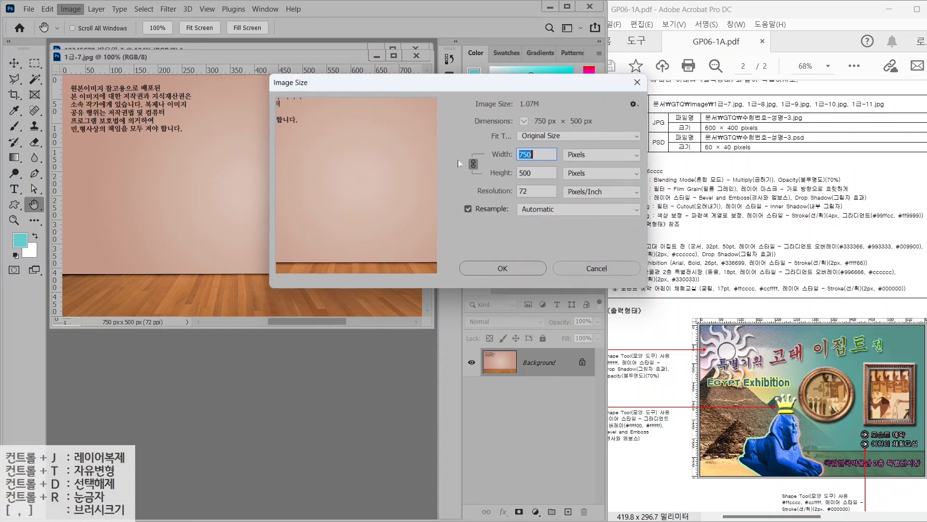
text(600)
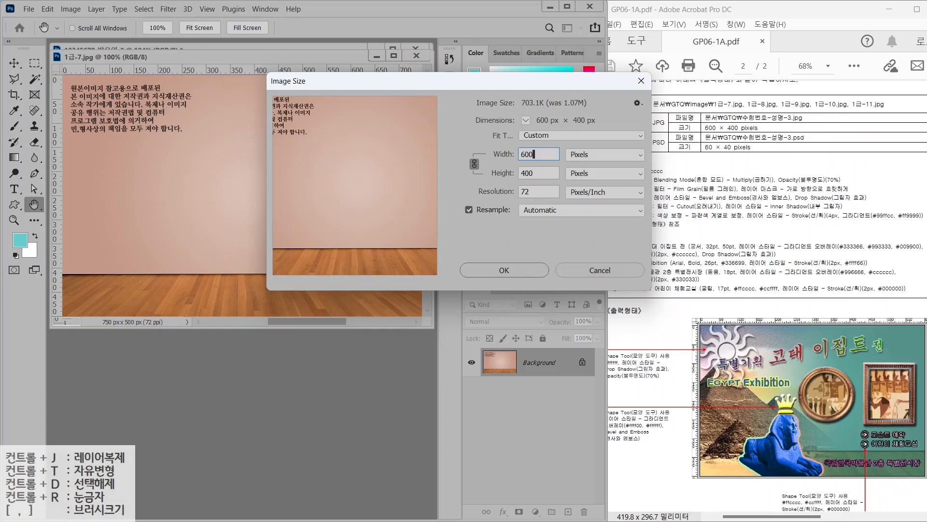
key(Return)
Copy the image into the cyan document as a layer, closing the source unsaved
drag(234, 62, 293, 112)
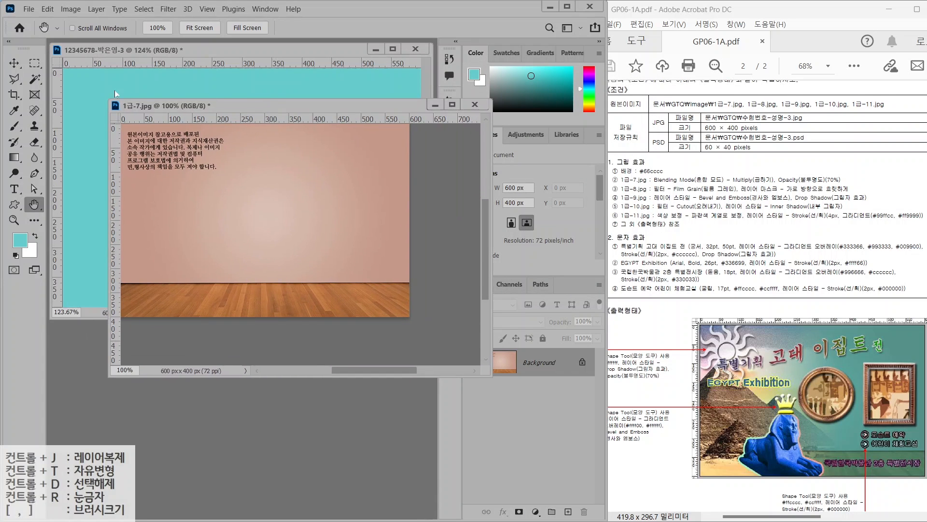
key(v)
drag(160, 165, 283, 190)
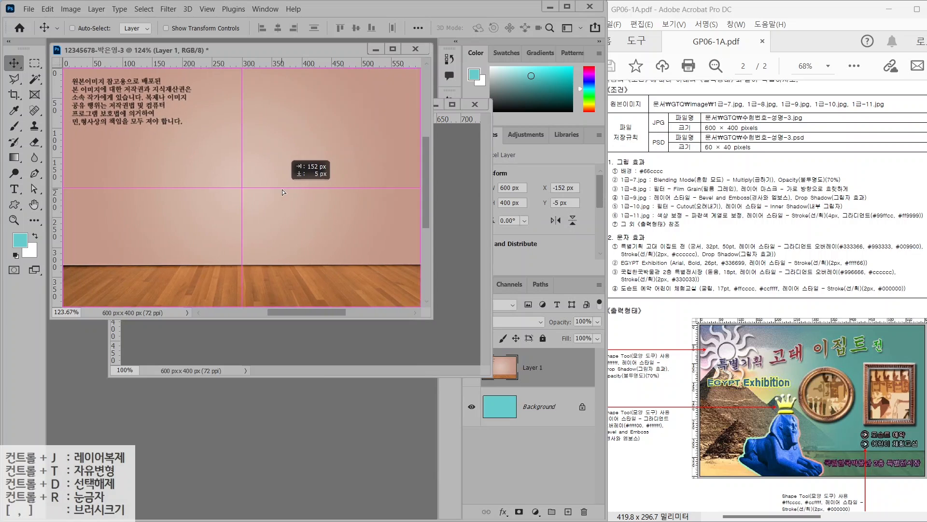
click(475, 104)
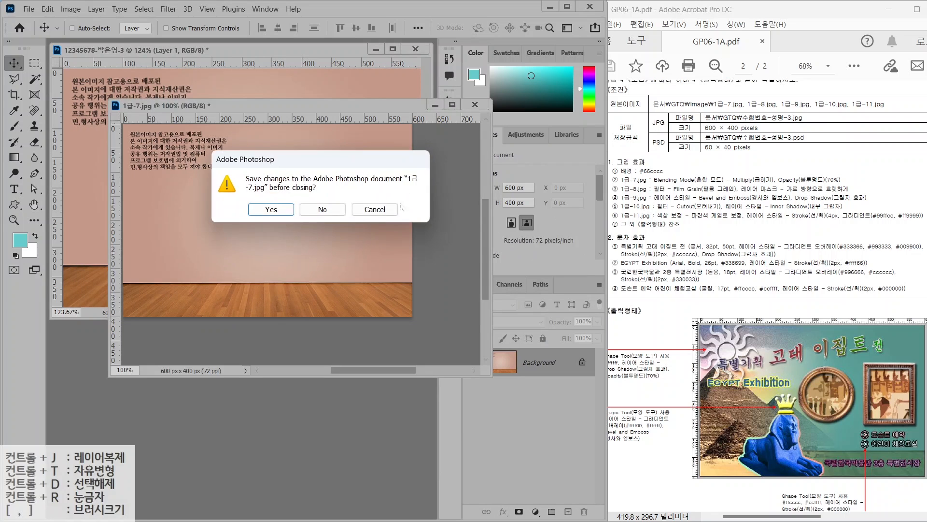
click(320, 207)
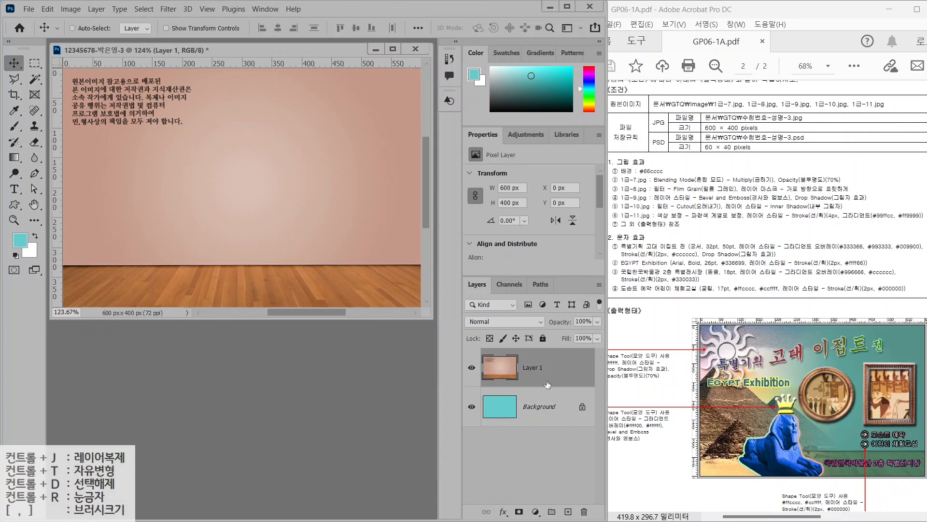
Rename the new layer to 1-7
double_click(532, 368)
text(1)
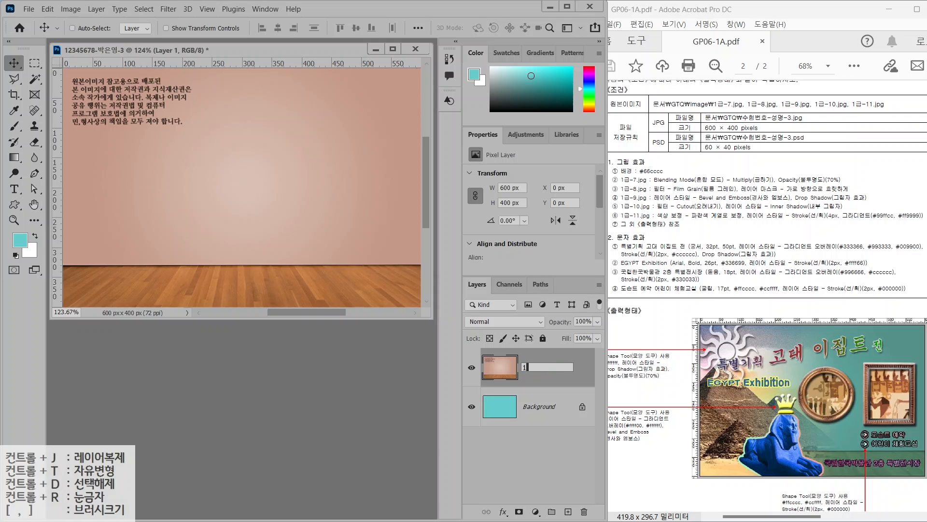
text(-7)
key(Return)
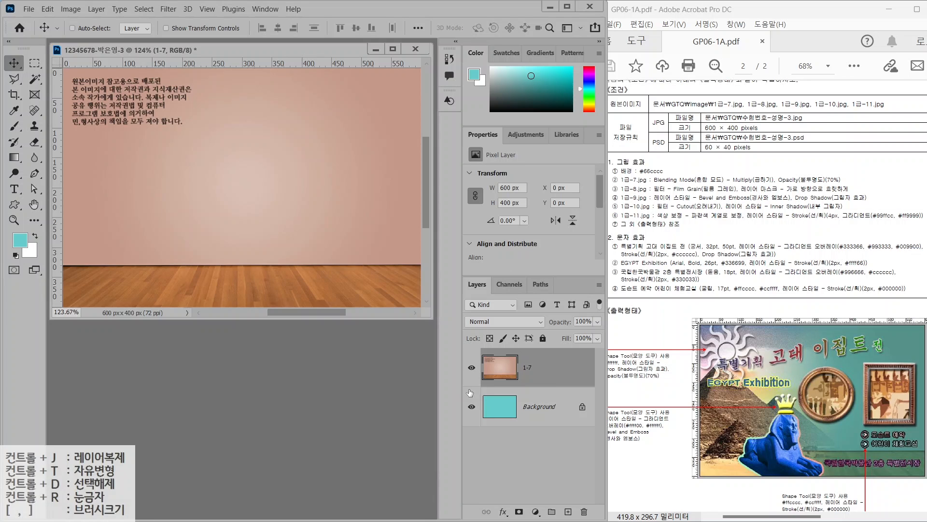
drag(485, 440, 522, 414)
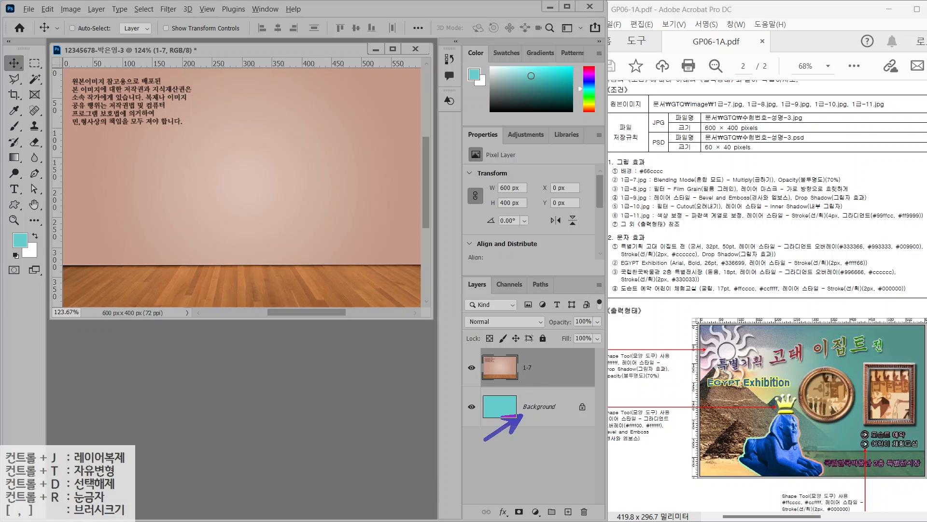
drag(460, 335, 506, 363)
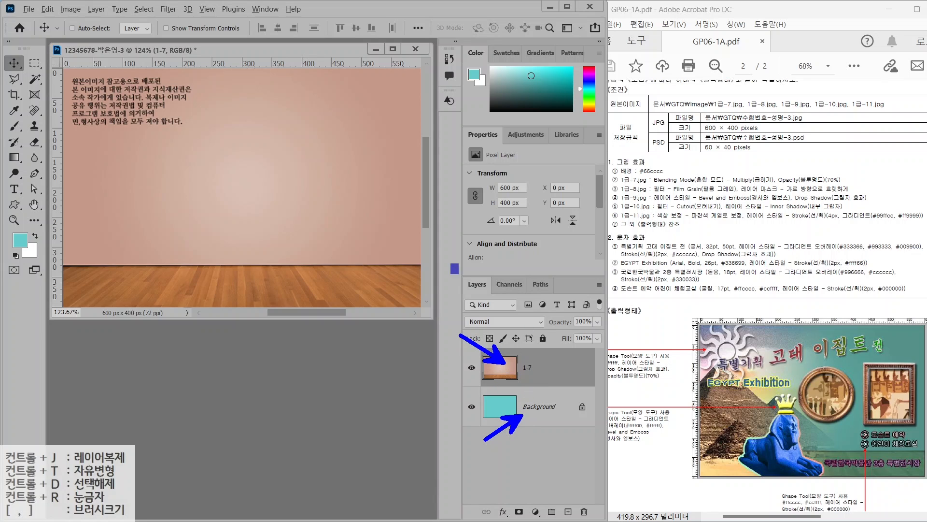
Set the 1-7 layer's blend mode to Multiply
drag(453, 263, 608, 336)
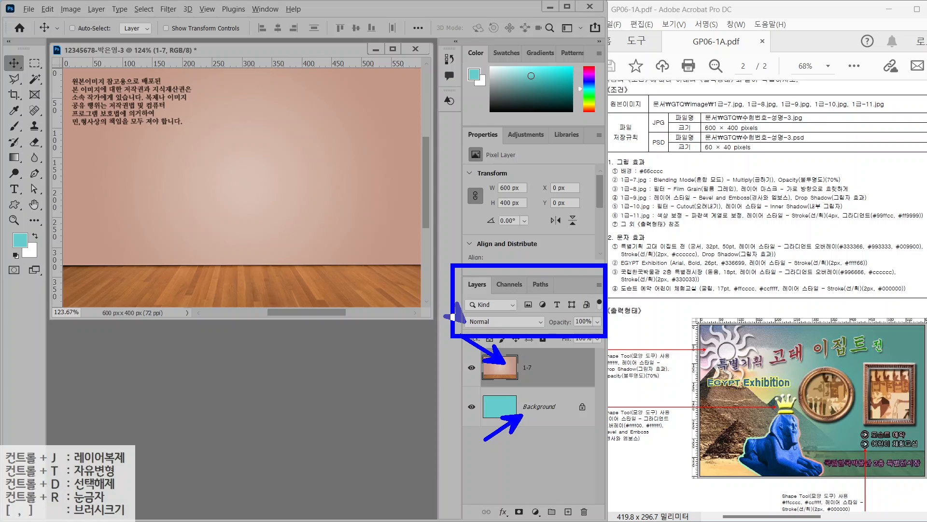
drag(438, 298, 465, 322)
key(Escape)
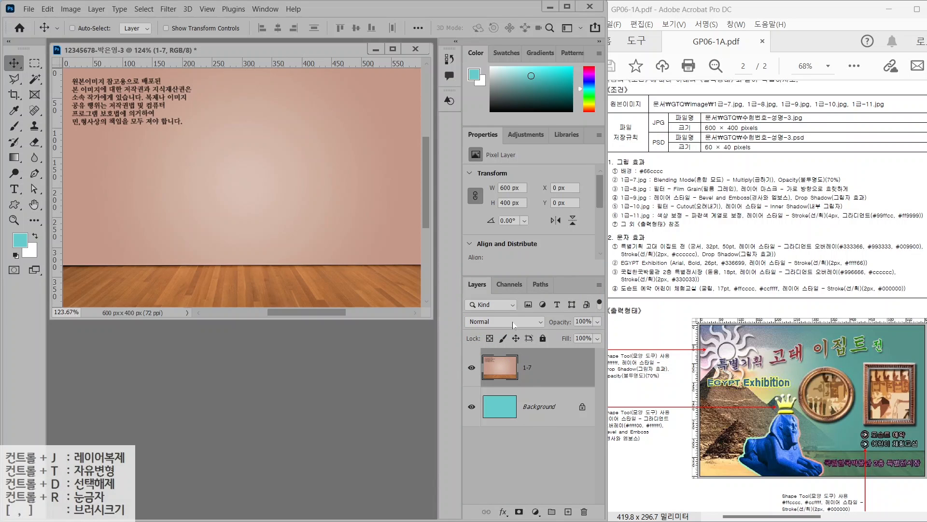
click(511, 322)
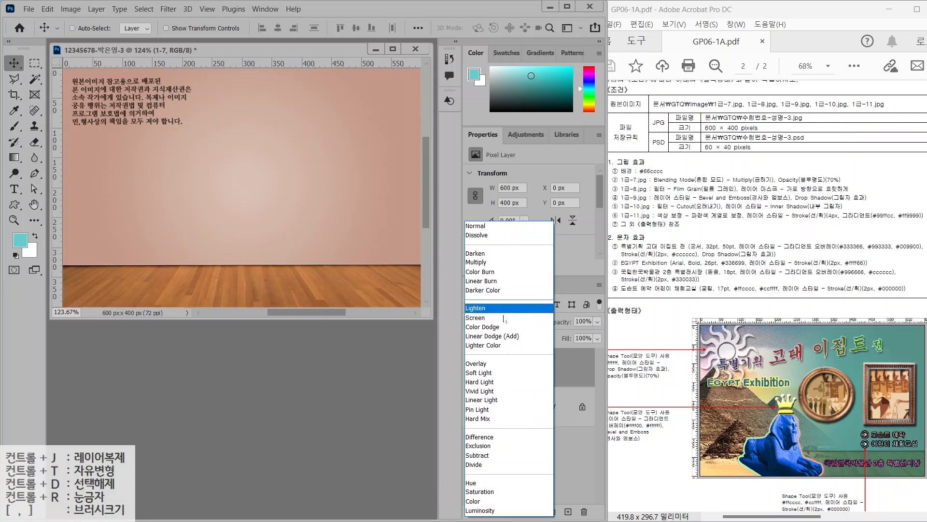
click(489, 266)
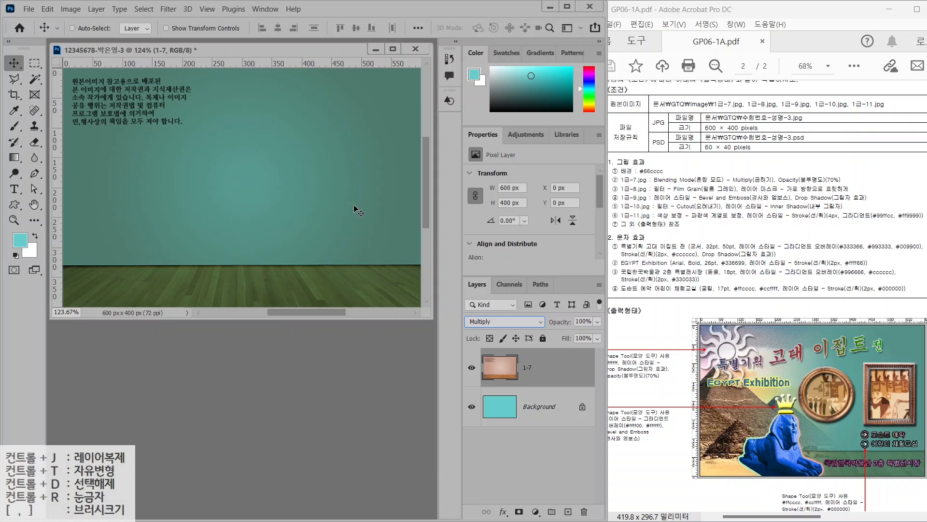
Lower the 1-7 layer's opacity to 70%
key(alt+2)
drag(816, 171, 856, 143)
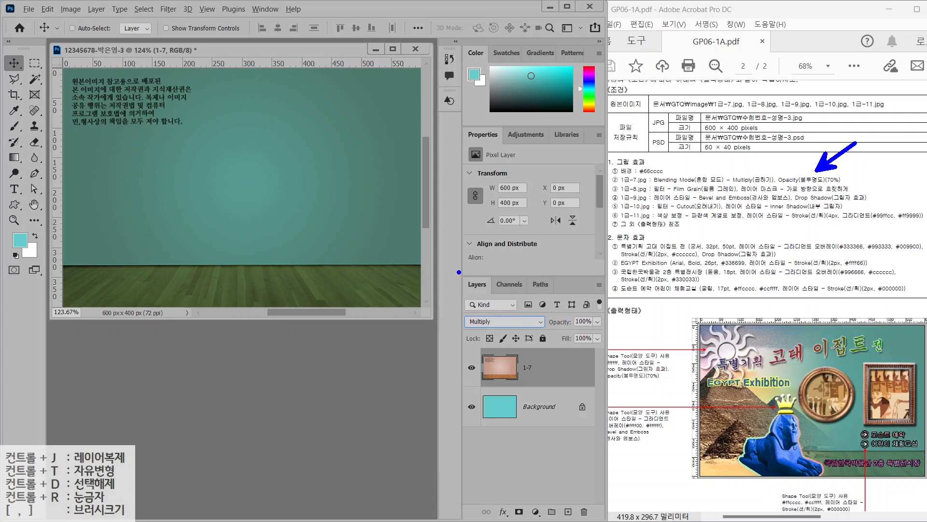
mouse_move(459, 272)
mouse_down()
mouse_move(493, 304)
mouse_move(601, 338)
mouse_up()
drag(475, 278, 493, 316)
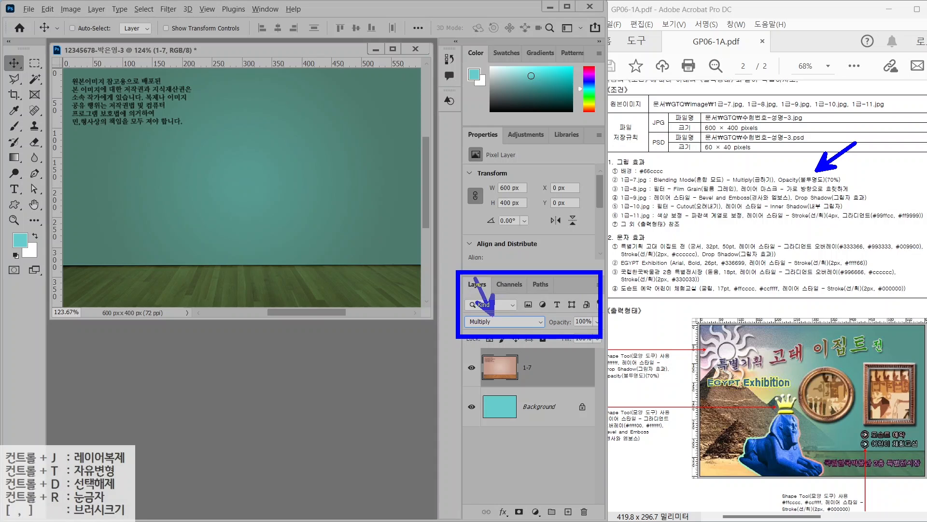
drag(579, 319, 621, 287)
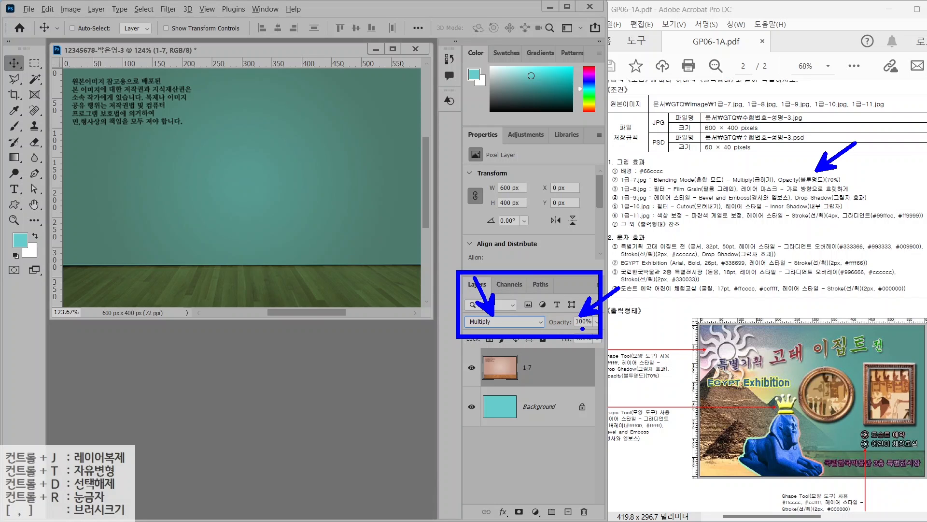
key(Escape)
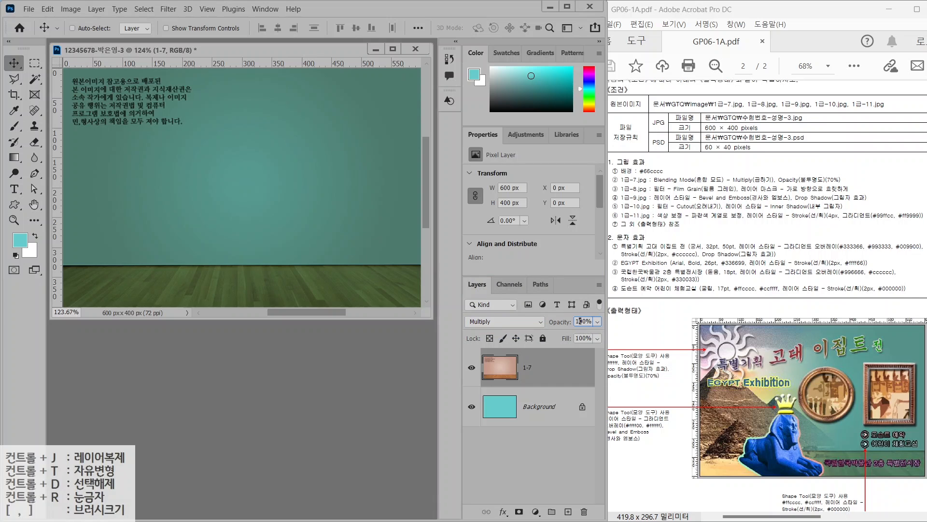
click(585, 322)
text(70)
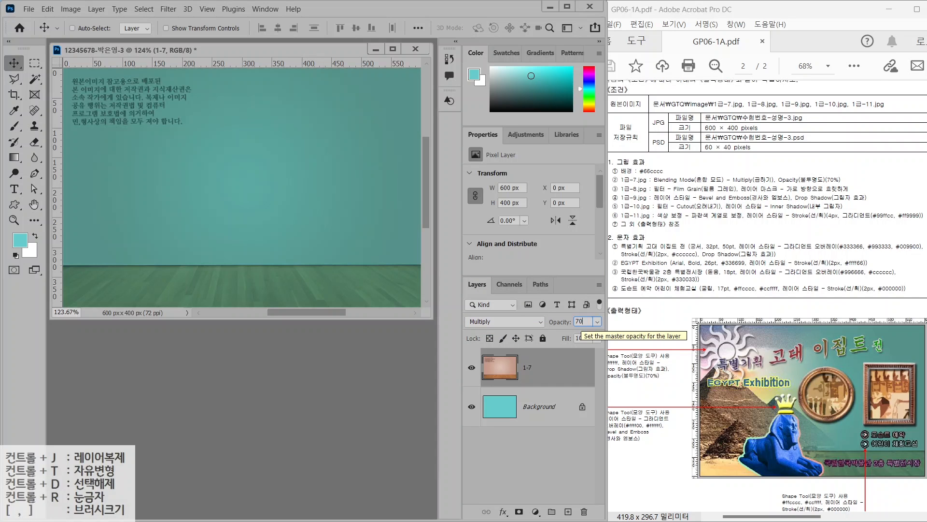
key(Return)
key(ctrl+o)
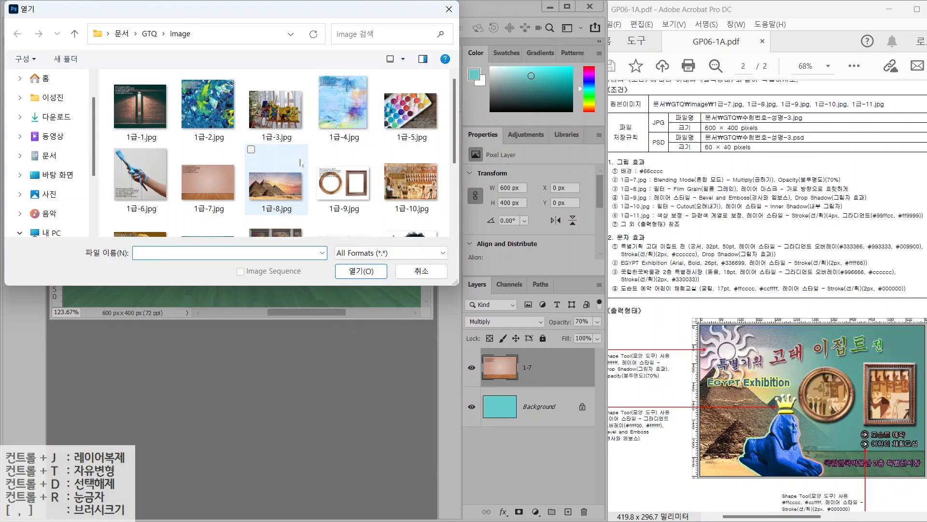
Open 1급-8.jpg and drag the pyramid photo into the composite, shifted left
click(277, 180)
click(351, 271)
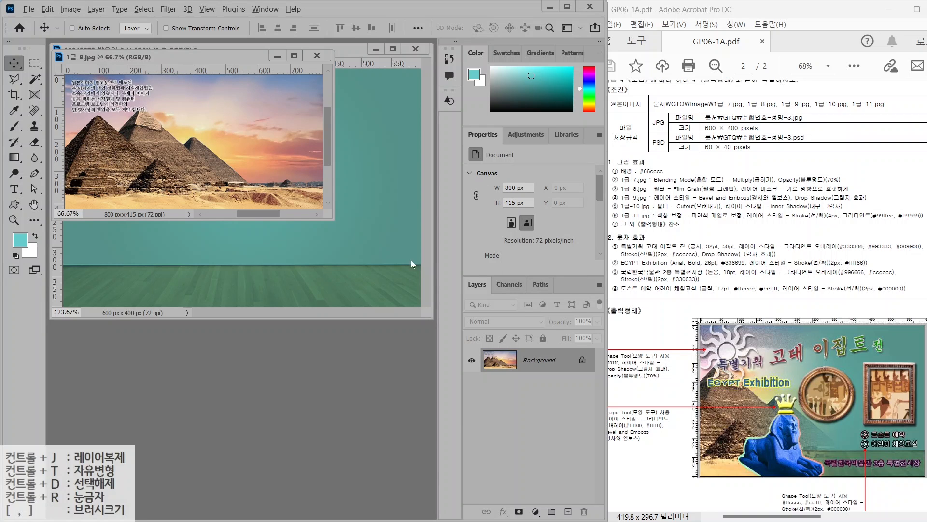
drag(741, 194, 868, 195)
mouse_move(687, 400)
mouse_down()
mouse_move(718, 357)
mouse_move(772, 425)
mouse_move(831, 454)
mouse_move(700, 456)
mouse_up()
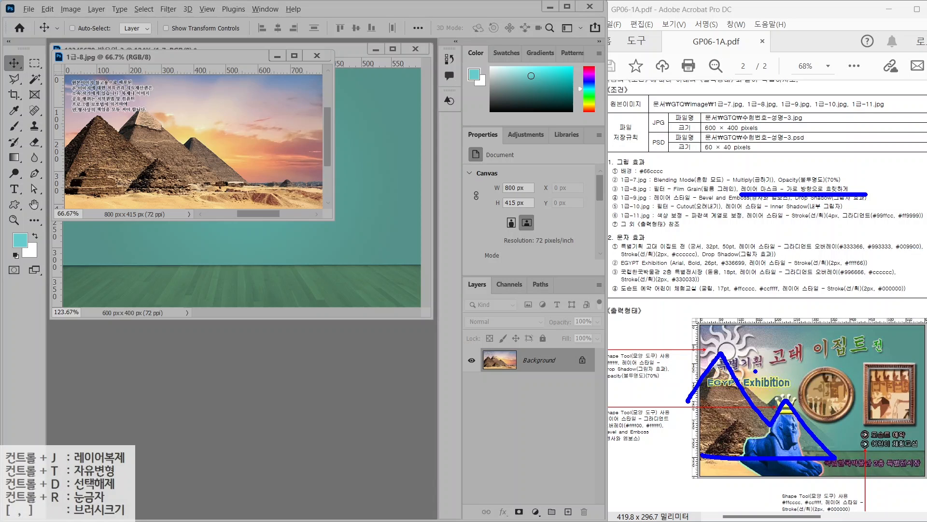
drag(756, 371, 685, 447)
drag(707, 378, 743, 438)
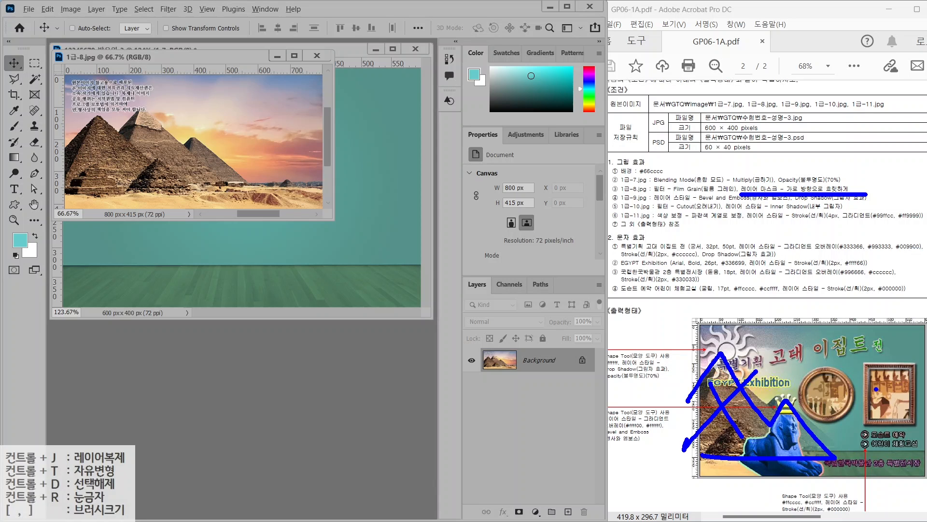
key(Escape)
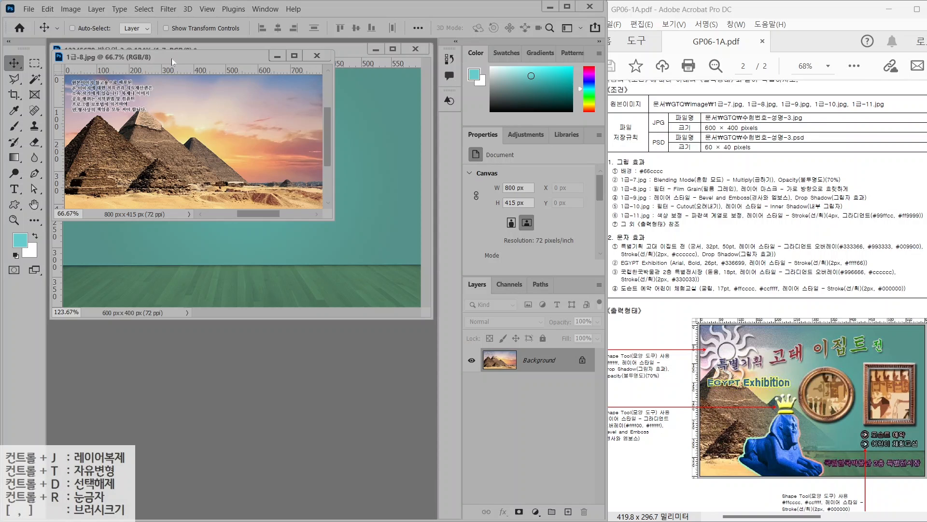
drag(172, 59, 218, 203)
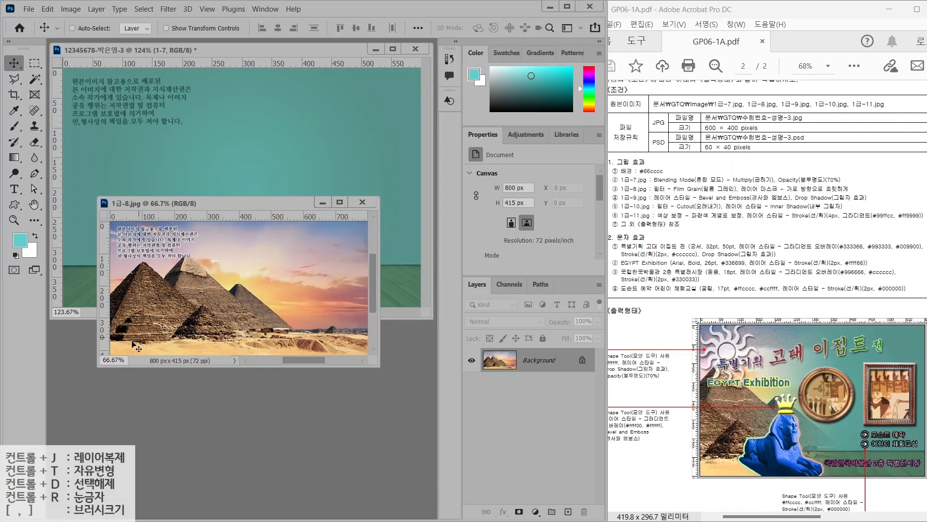
key(ctrl)
drag(197, 270, 166, 224)
Name the pyramid layer 1-8 and note the Film Grain requirement
double_click(533, 367)
text(1-8)
key(Return)
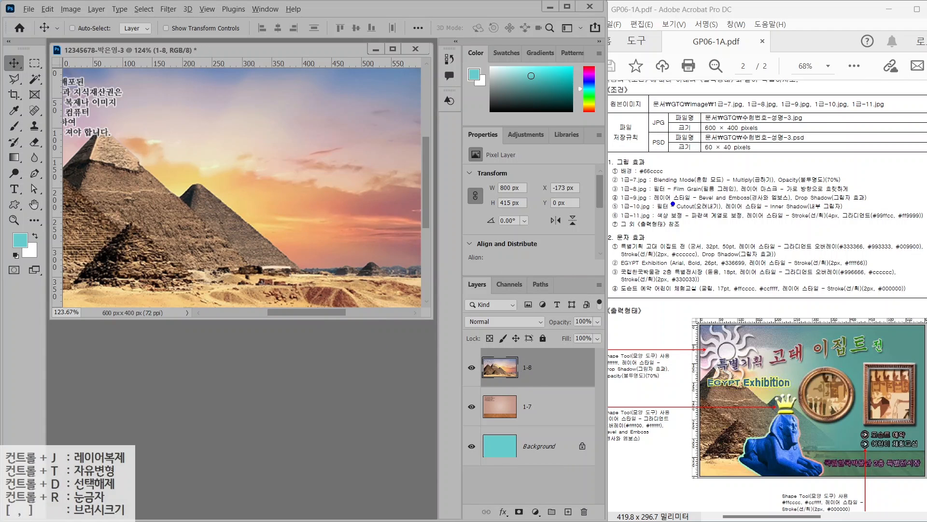
drag(655, 193, 754, 193)
key(Escape)
Apply the Film Grain filter (Grain 5, Highlight Area 1, Intensity 6) to the pyramid layer
click(168, 10)
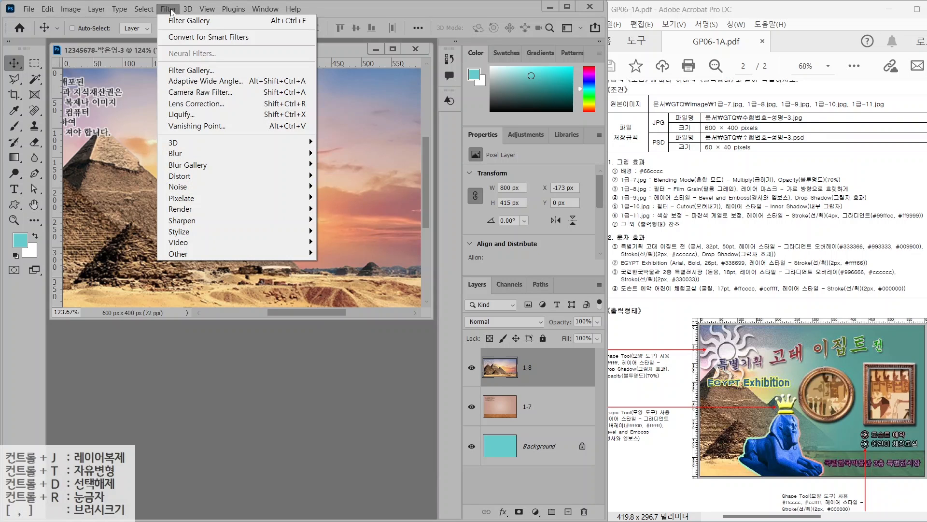
click(173, 71)
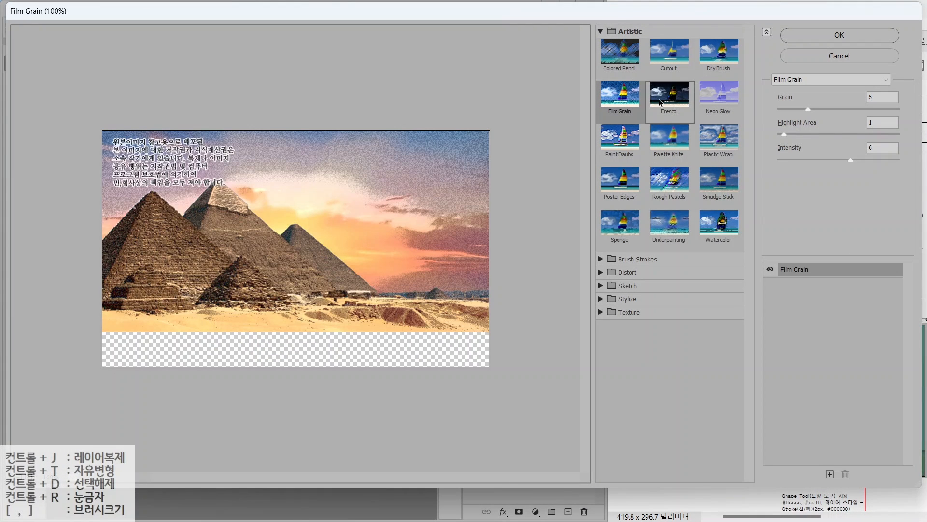
click(623, 103)
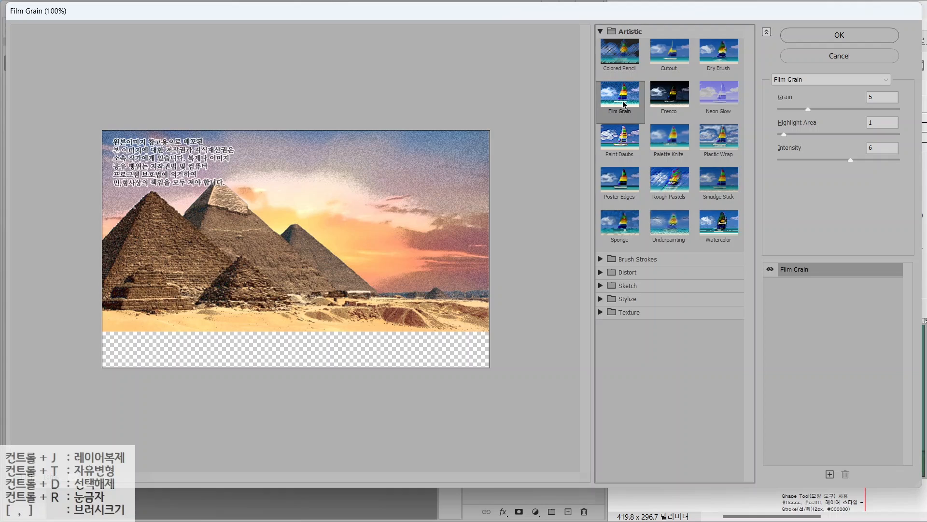
click(822, 35)
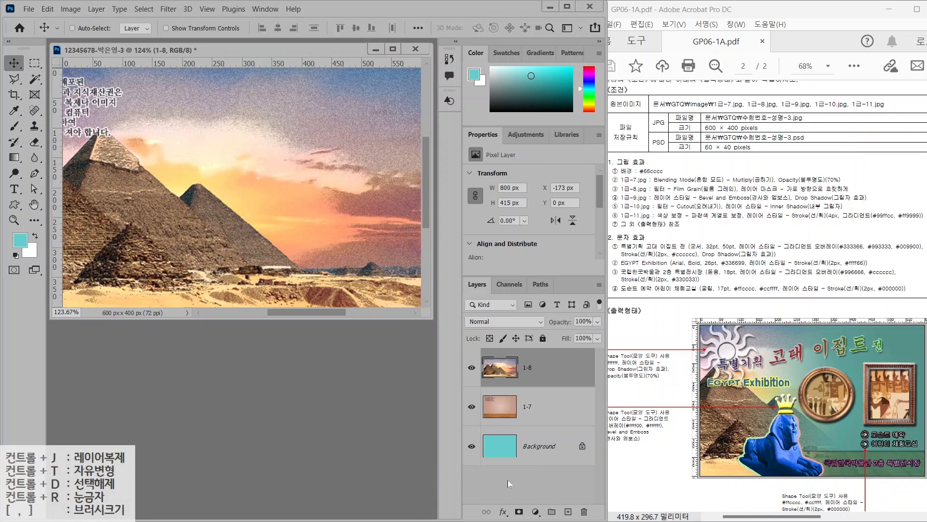
Add a layer mask to the 1-8 layer
click(519, 510)
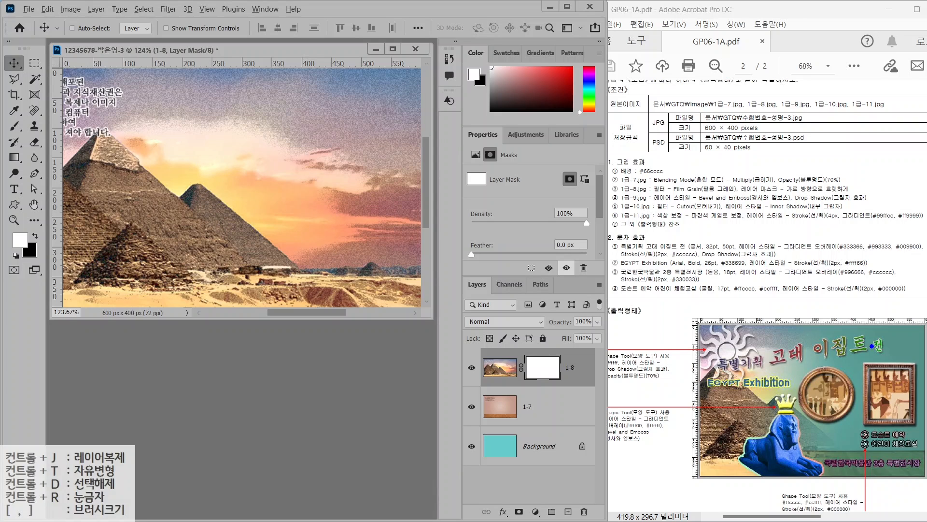
drag(890, 342, 926, 308)
drag(743, 372, 642, 356)
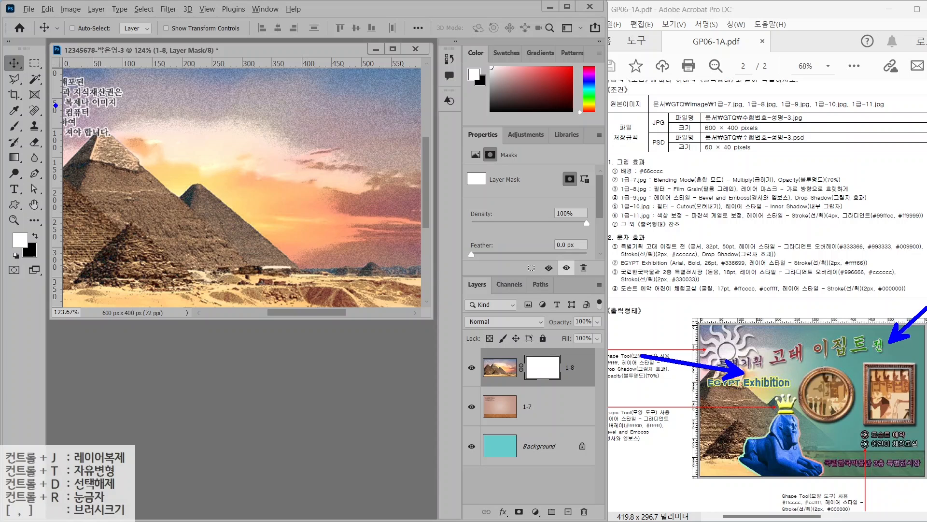
key(Escape)
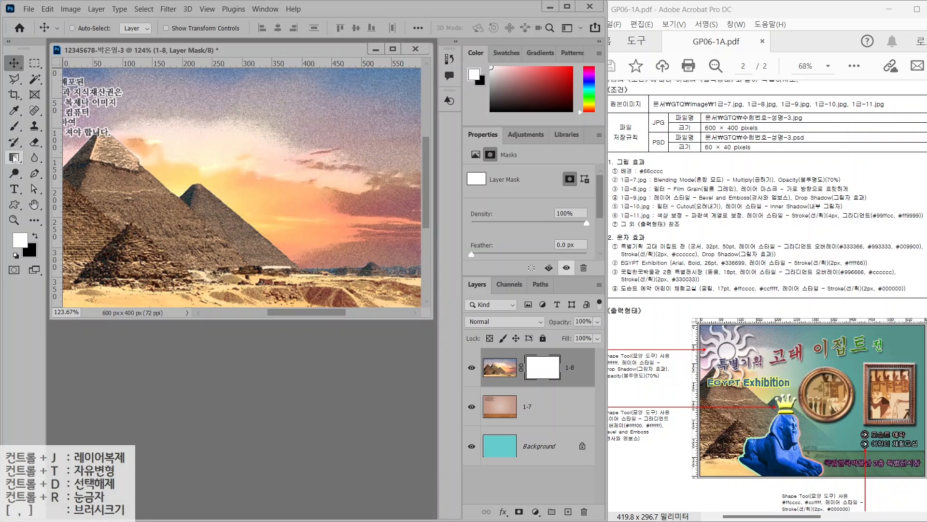
Select the Gradient tool and confirm the Black, White preset
click(14, 158)
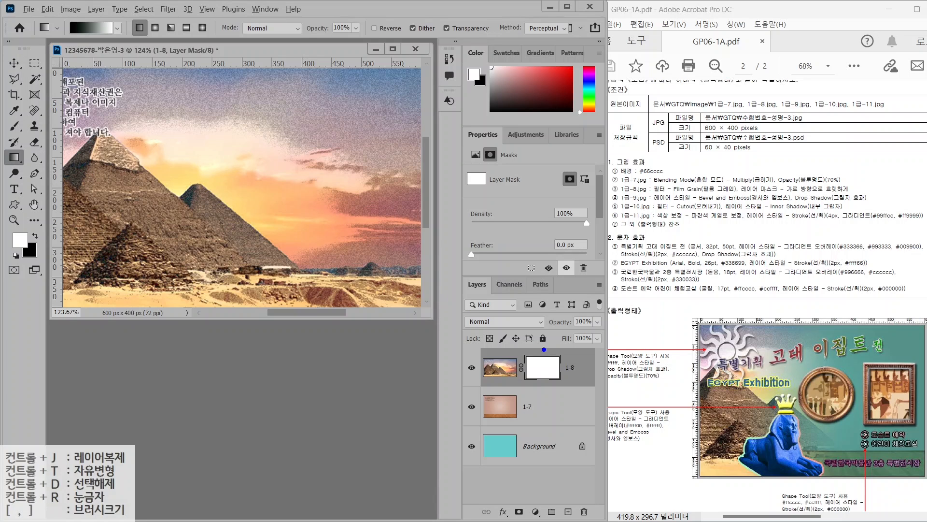
mouse_move(573, 375)
mouse_down()
mouse_move(553, 397)
mouse_move(523, 384)
mouse_move(537, 347)
mouse_move(559, 342)
mouse_move(560, 403)
mouse_up()
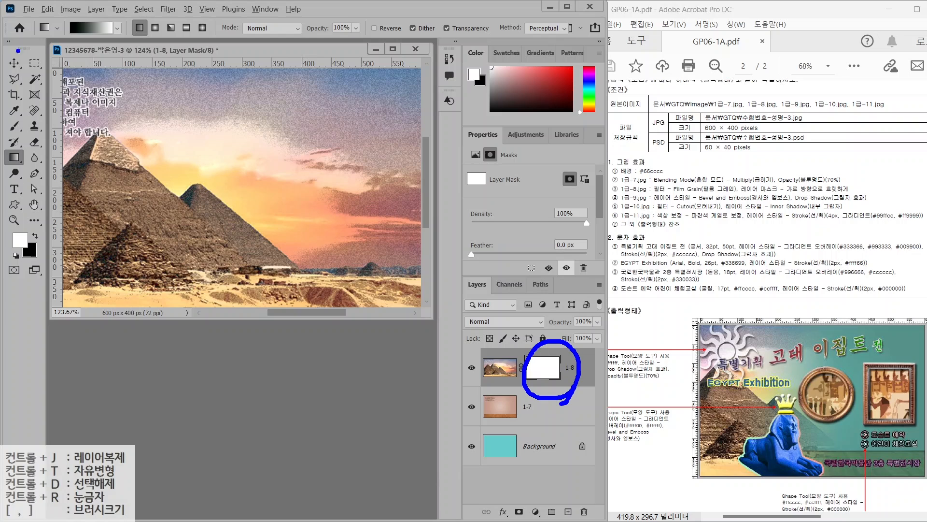
mouse_move(30, 153)
mouse_down()
mouse_move(1, 171)
mouse_move(3, 147)
mouse_move(29, 161)
mouse_up()
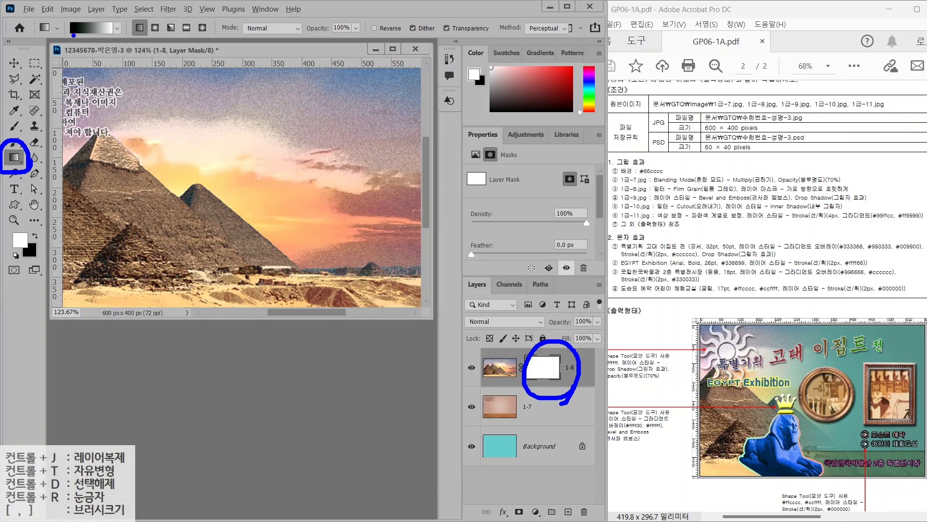
drag(73, 36, 53, 76)
drag(112, 36, 132, 74)
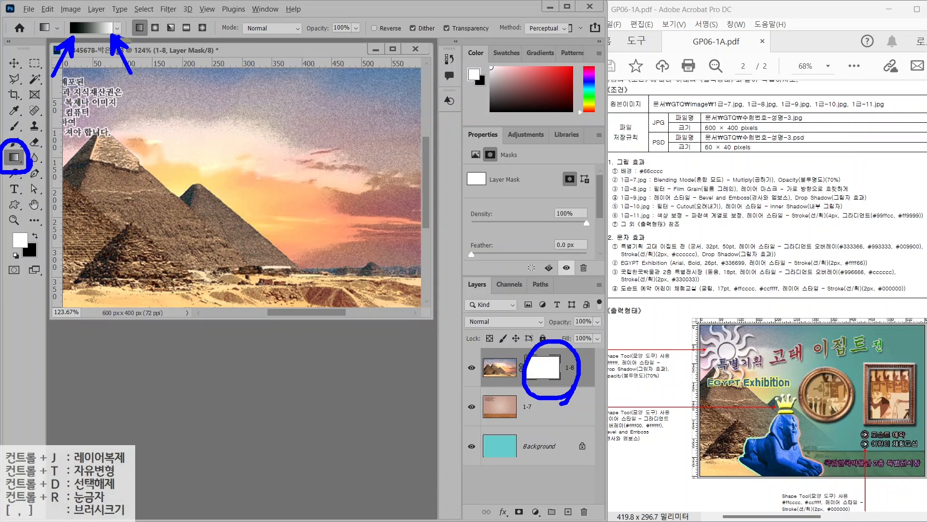
key(Escape)
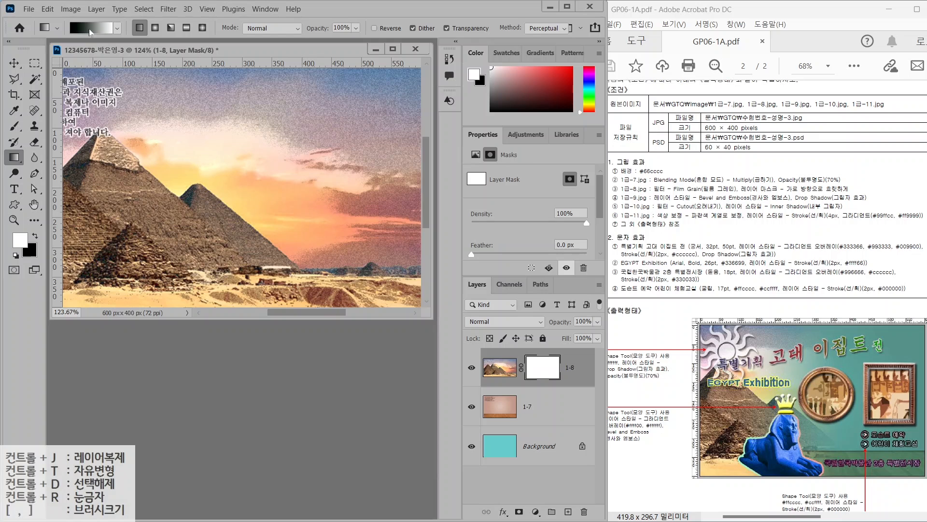
click(91, 32)
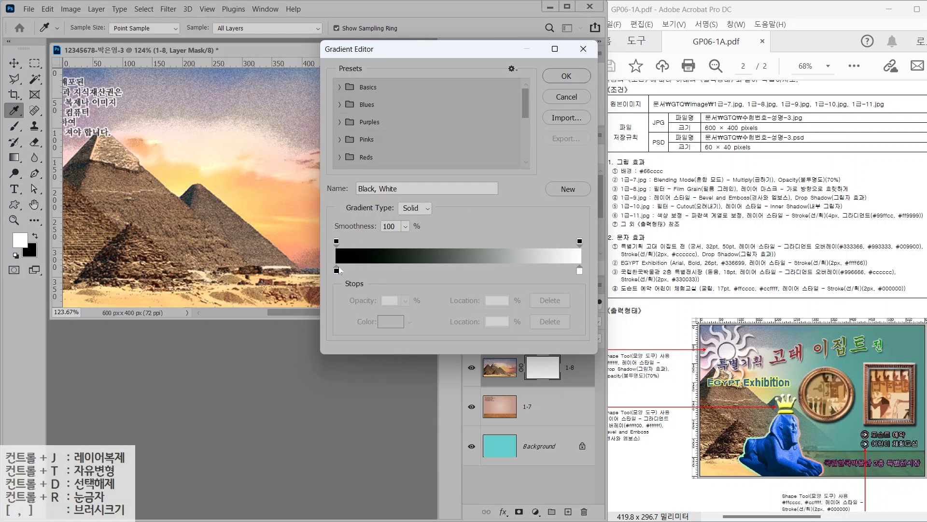
click(583, 49)
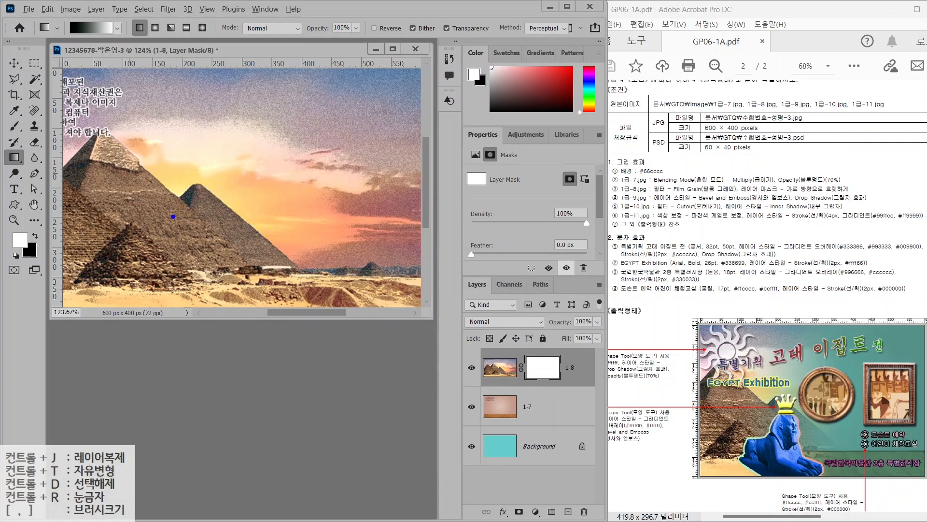
Drag a horizontal gradient across the mask to fade out the sky on the right
mouse_move(214, 265)
mouse_down()
mouse_move(140, 290)
mouse_move(139, 145)
mouse_move(216, 239)
mouse_move(197, 262)
mouse_up()
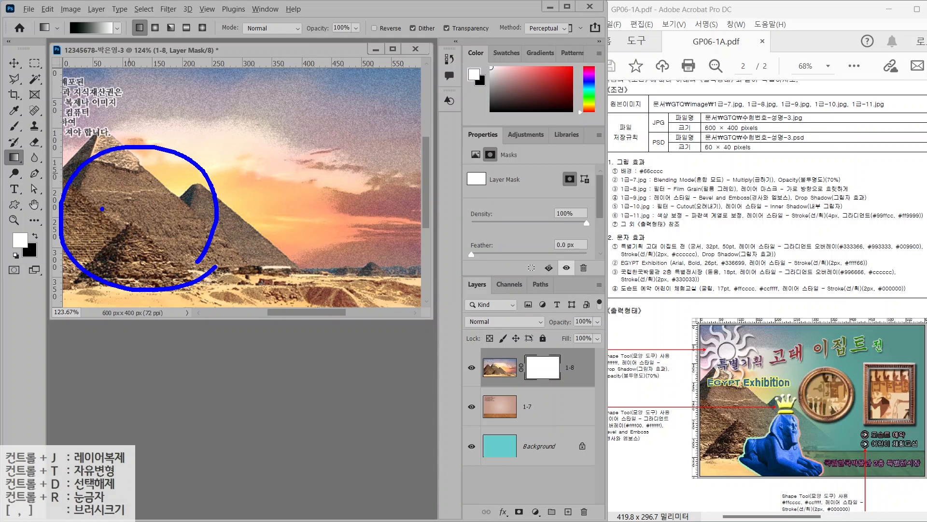
drag(62, 180, 122, 184)
drag(100, 154, 101, 195)
drag(107, 196, 131, 215)
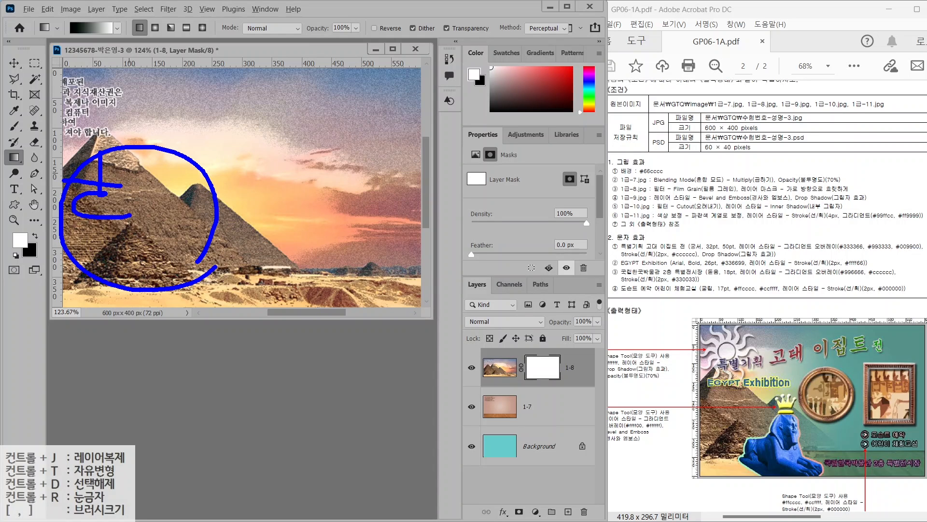
mouse_move(141, 177)
mouse_down()
mouse_move(139, 244)
mouse_move(163, 224)
mouse_up()
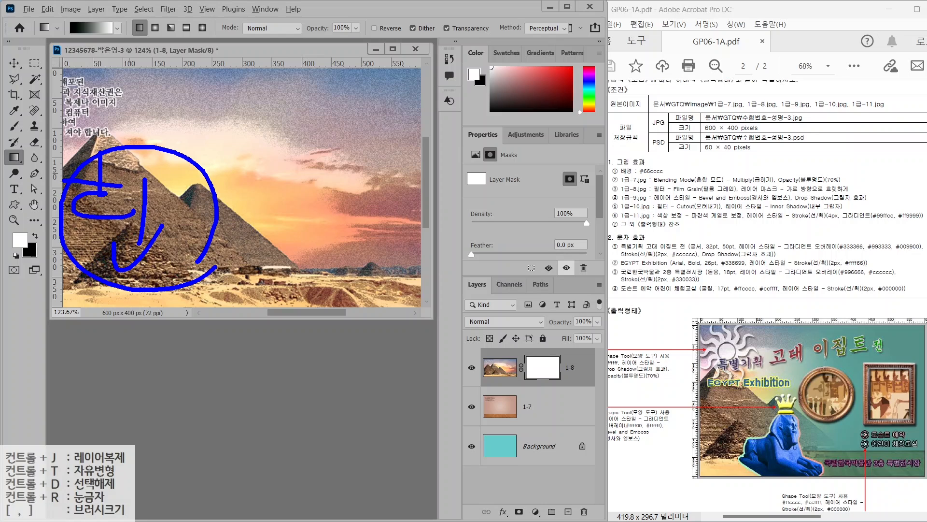
drag(410, 162, 333, 274)
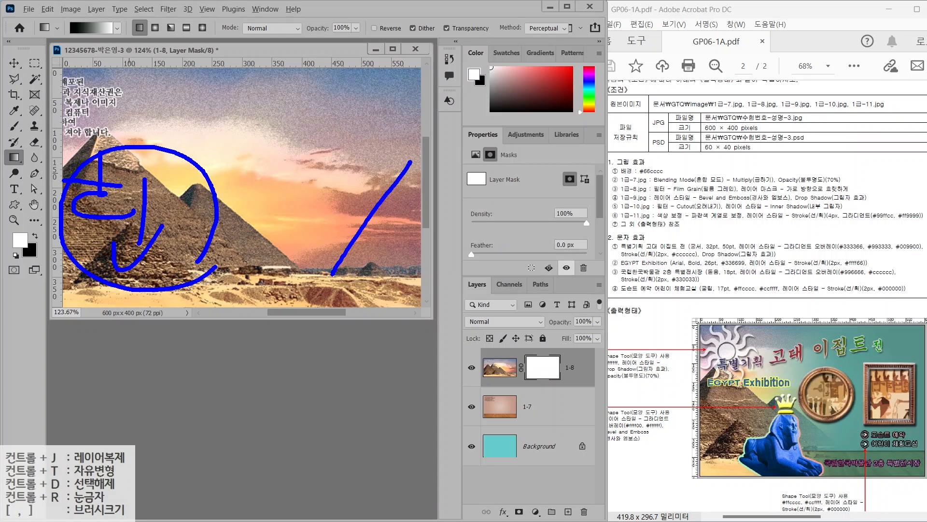
drag(333, 184, 413, 272)
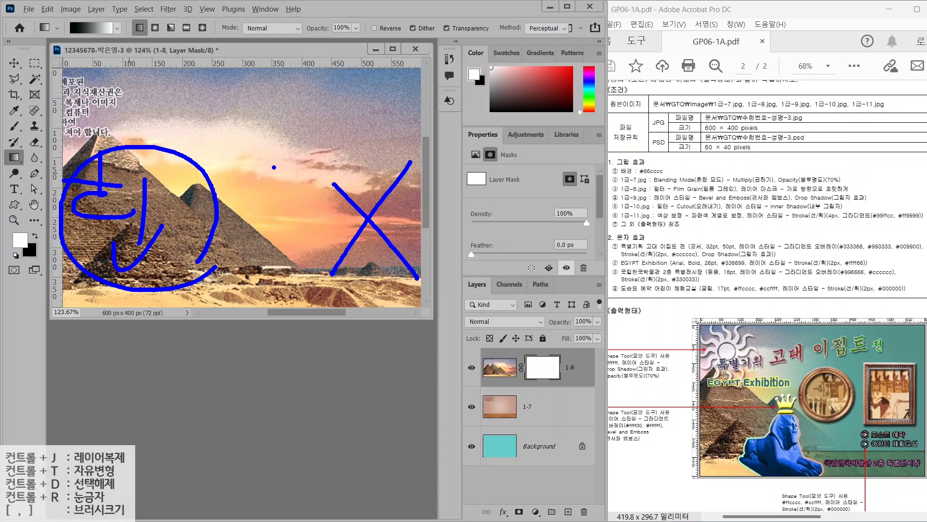
mouse_move(269, 168)
mouse_down()
mouse_move(296, 193)
mouse_move(294, 205)
mouse_up()
mouse_move(300, 188)
mouse_down()
mouse_move(293, 205)
mouse_move(337, 181)
mouse_move(317, 256)
mouse_move(354, 255)
mouse_up()
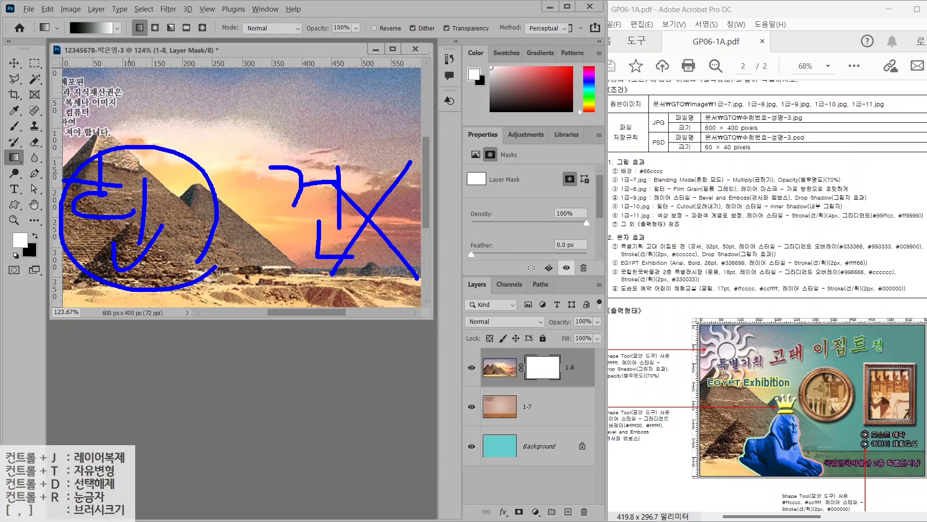
drag(310, 235, 358, 264)
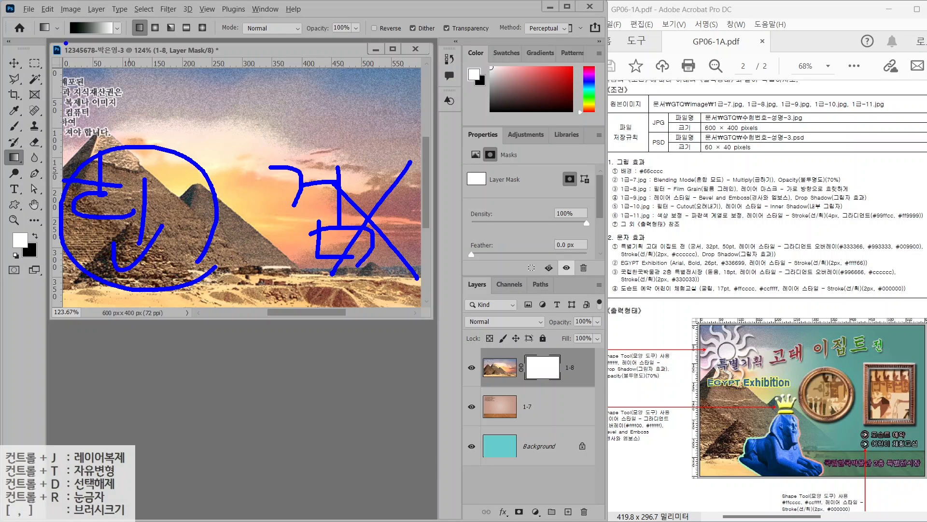
drag(67, 42, 47, 86)
mouse_move(334, 107)
mouse_down()
mouse_move(344, 120)
mouse_move(340, 112)
mouse_move(182, 116)
mouse_move(222, 144)
mouse_up()
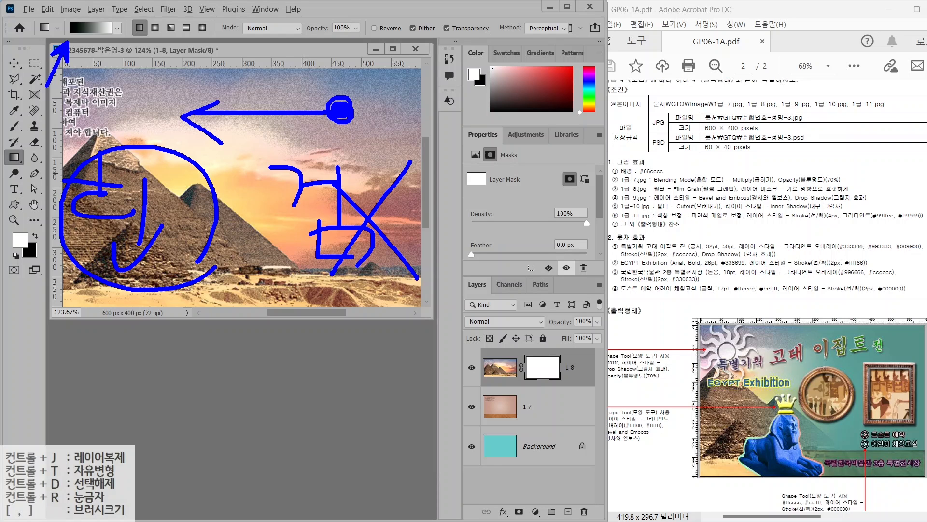
key(Escape)
mouse_move(188, 127)
mouse_down()
mouse_move(347, 129)
mouse_move(374, 158)
mouse_up()
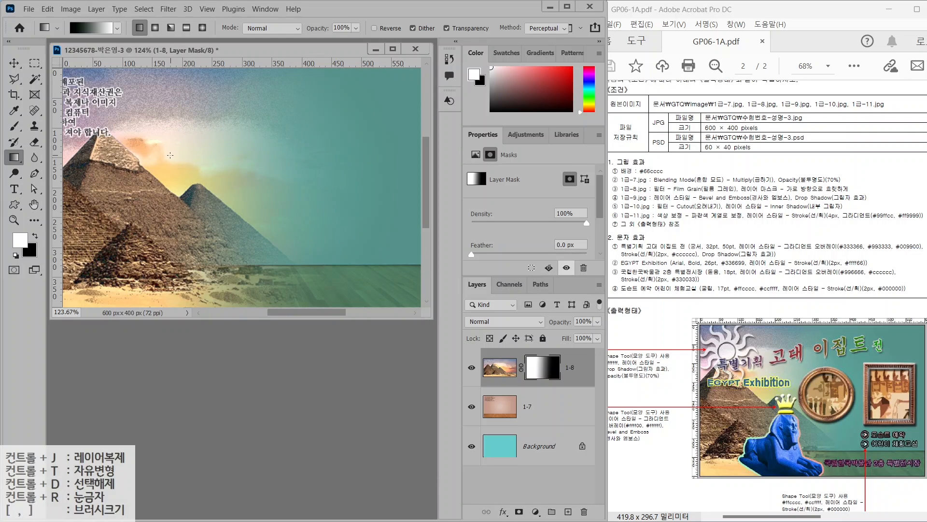
Open the frames image 1급-9.jpg
key(w)
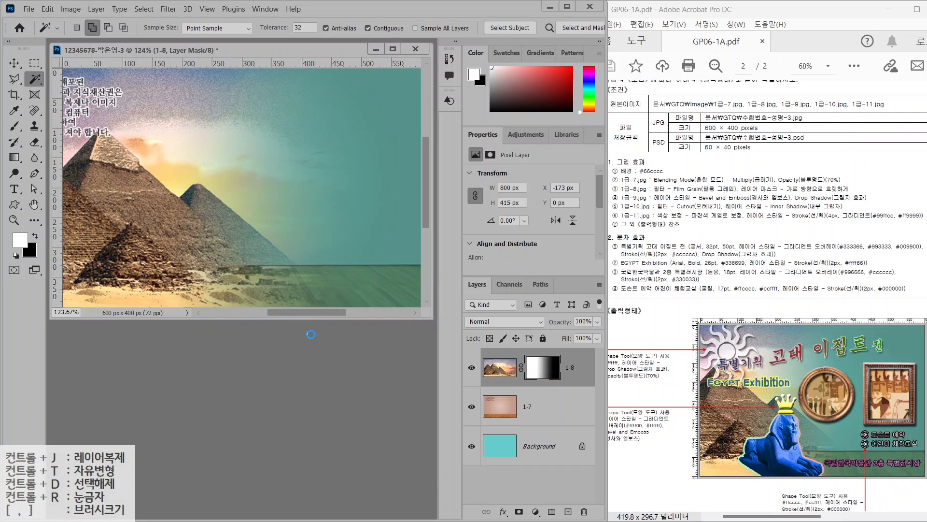
key(ctrl+o)
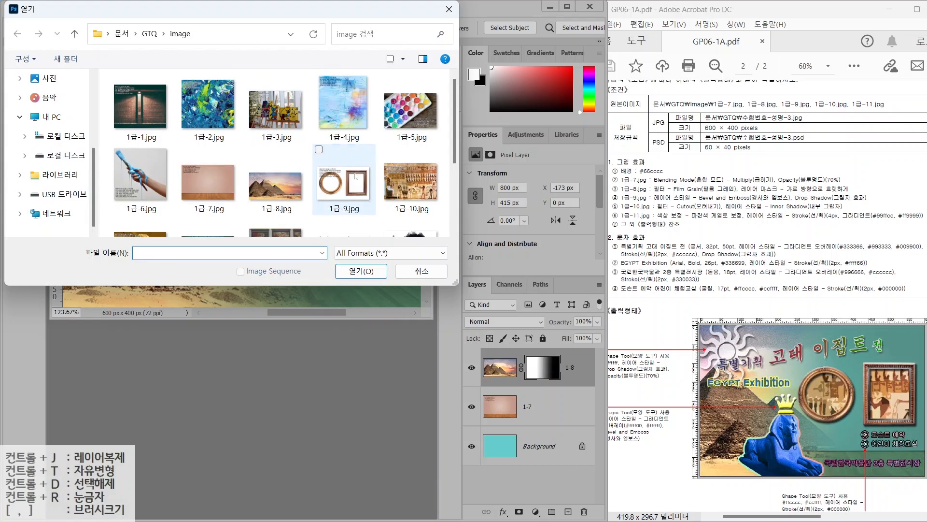
click(356, 176)
click(352, 268)
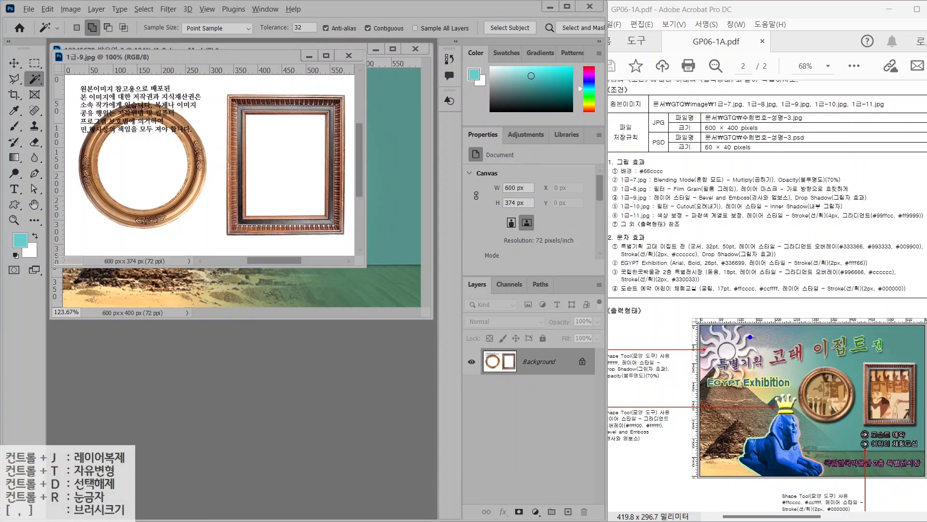
drag(822, 385, 778, 346)
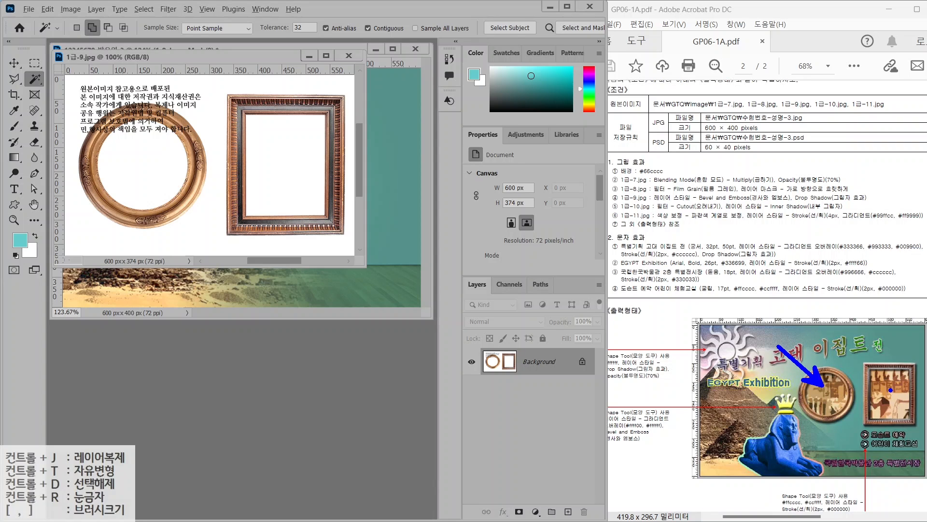
key(Escape)
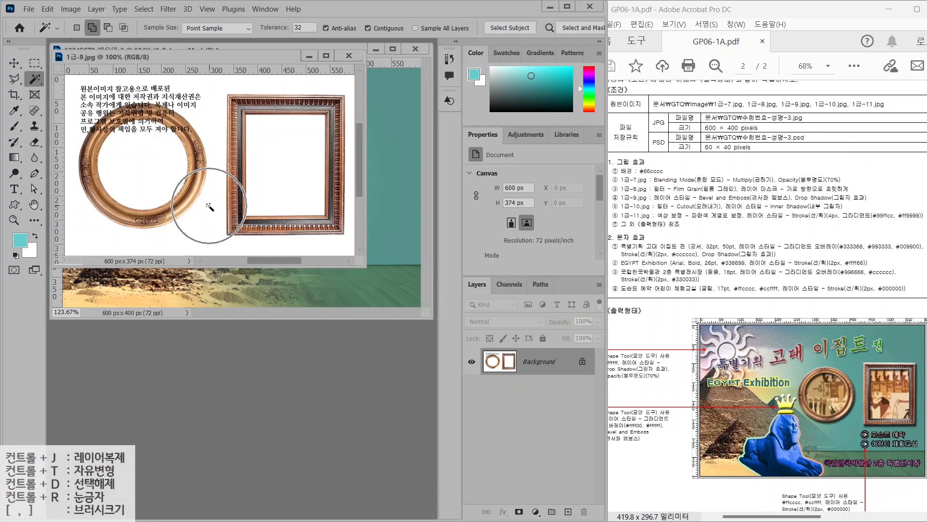
Select the white background with the Magic Wand and invert the selection
right_click(32, 81)
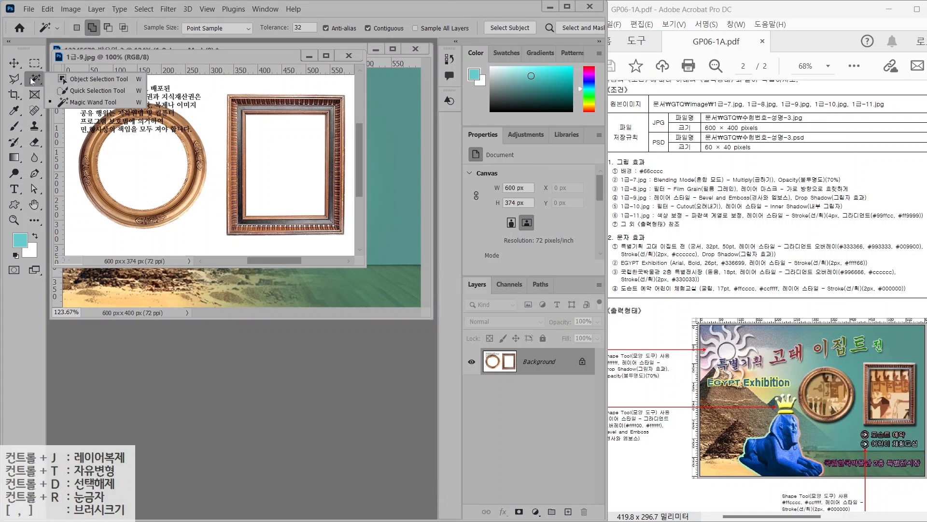
click(81, 103)
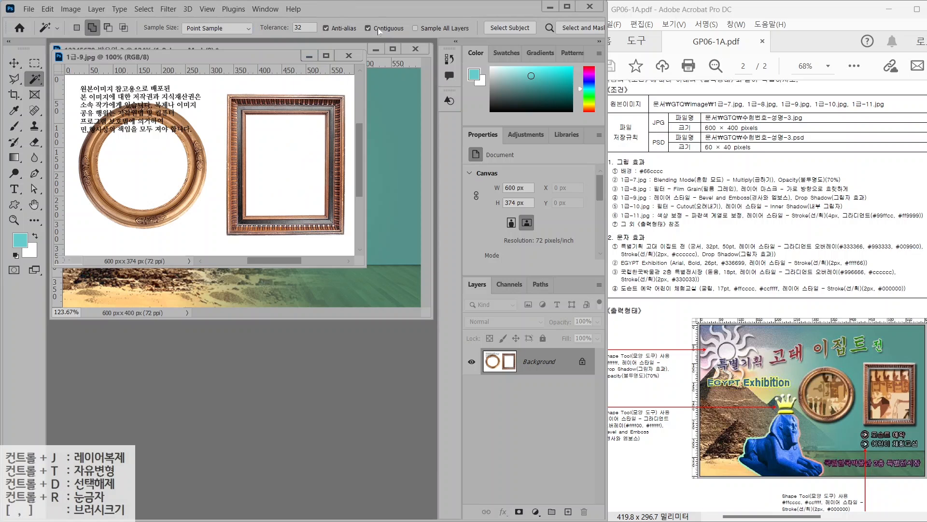
click(278, 85)
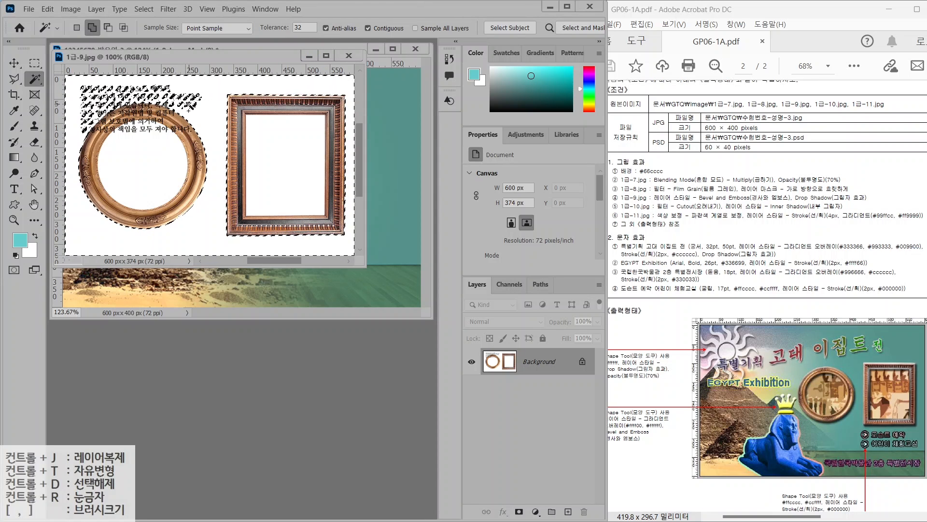
click(140, 11)
click(158, 55)
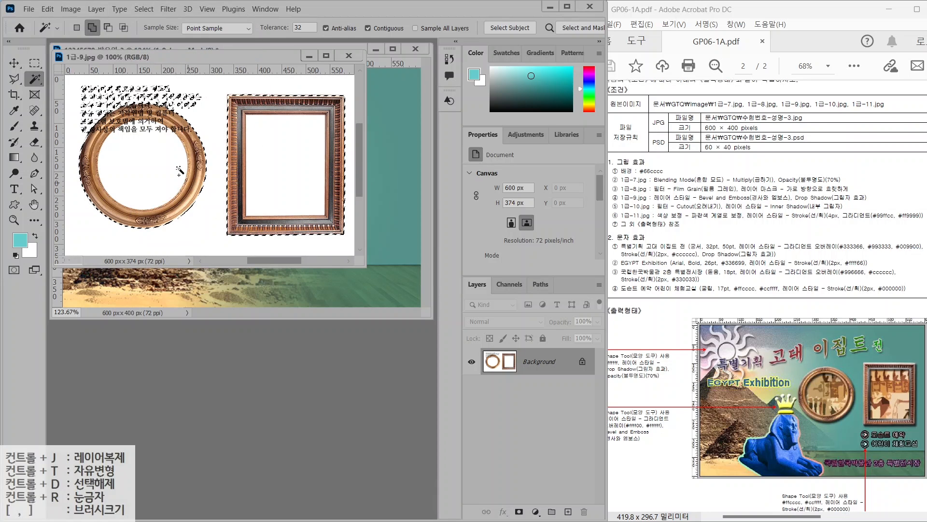
Subtract the text from the selection, drag the frames into the composite, close the source unsaved
click(14, 78)
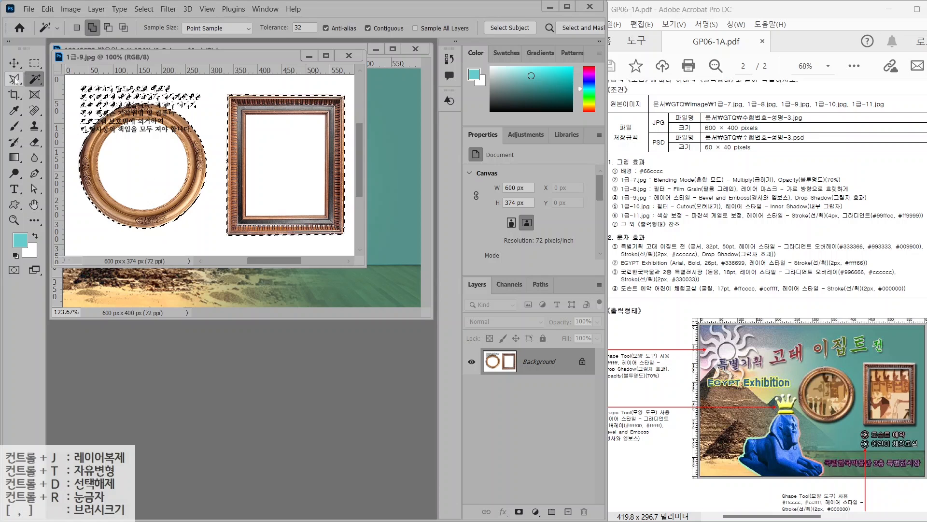
right_click(34, 78)
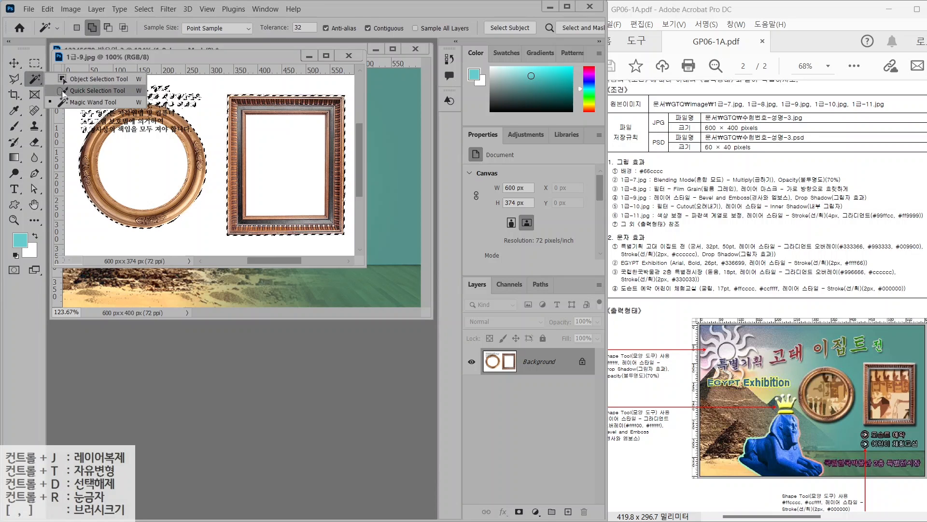
click(68, 91)
mouse_move(77, 95)
mouse_down()
mouse_move(96, 105)
mouse_move(193, 96)
mouse_move(105, 105)
mouse_up()
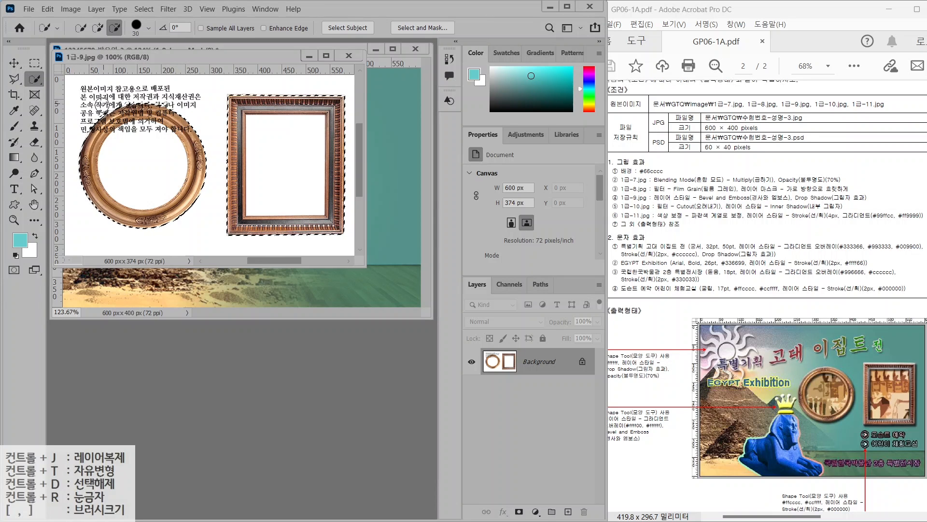
click(18, 68)
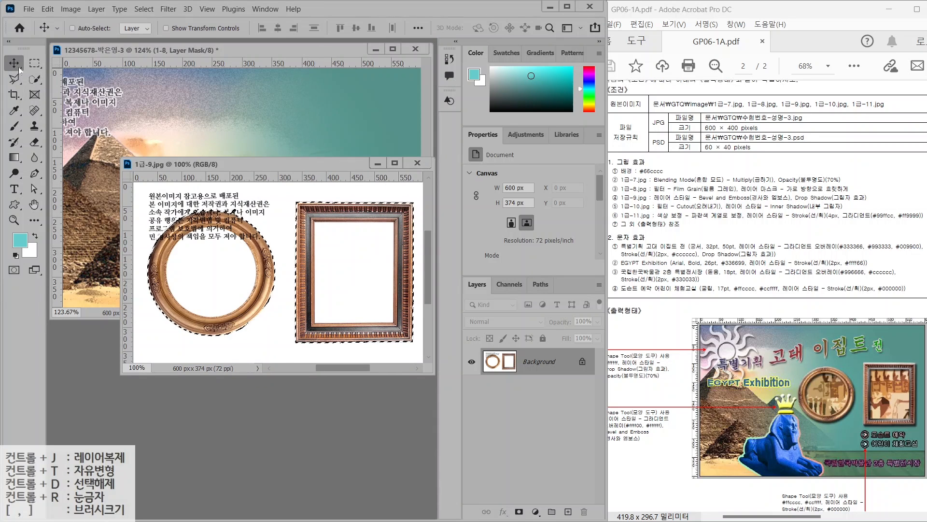
drag(356, 292, 360, 226)
click(341, 343)
click(418, 163)
Name the frames layer 1-9 and scale it to about 326 px wide on the right
double_click(532, 367)
text(1-9)
key(Return)
key(ctrl+t)
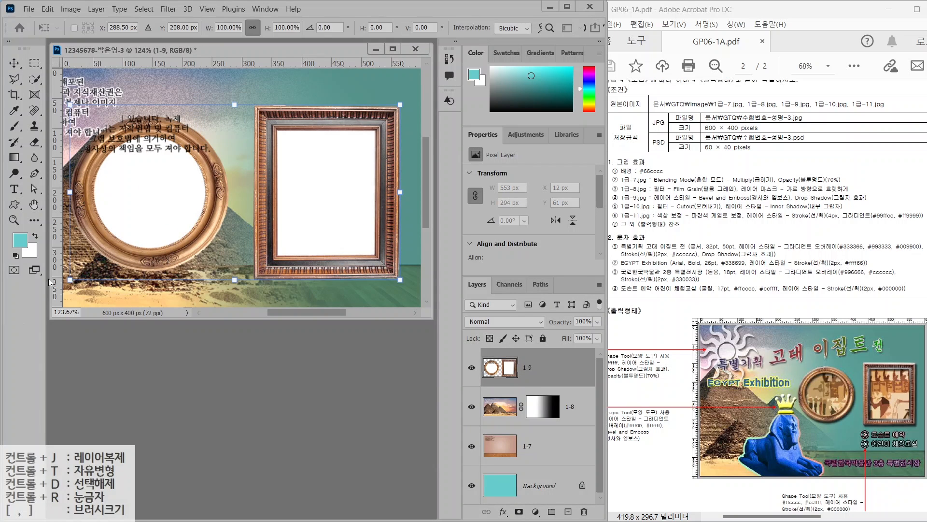
drag(73, 281, 152, 240)
drag(284, 202, 296, 218)
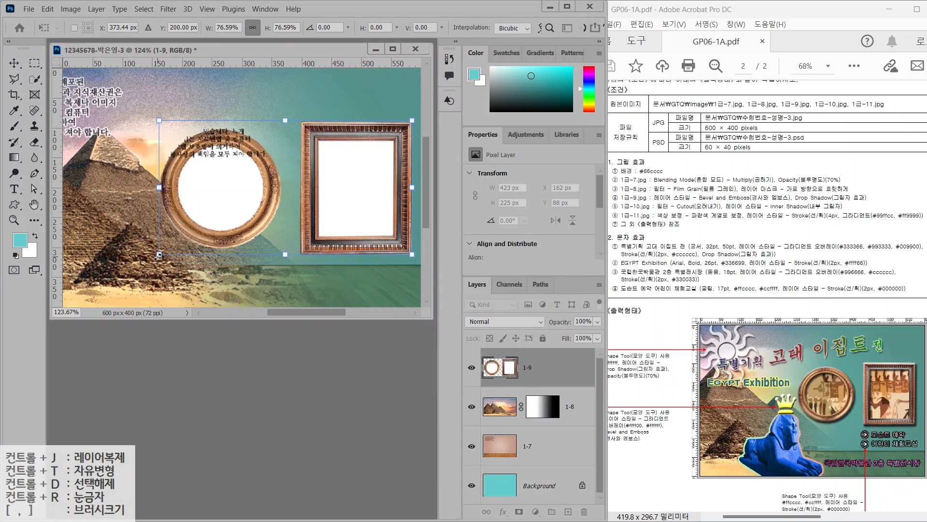
drag(159, 255, 217, 224)
key(Return)
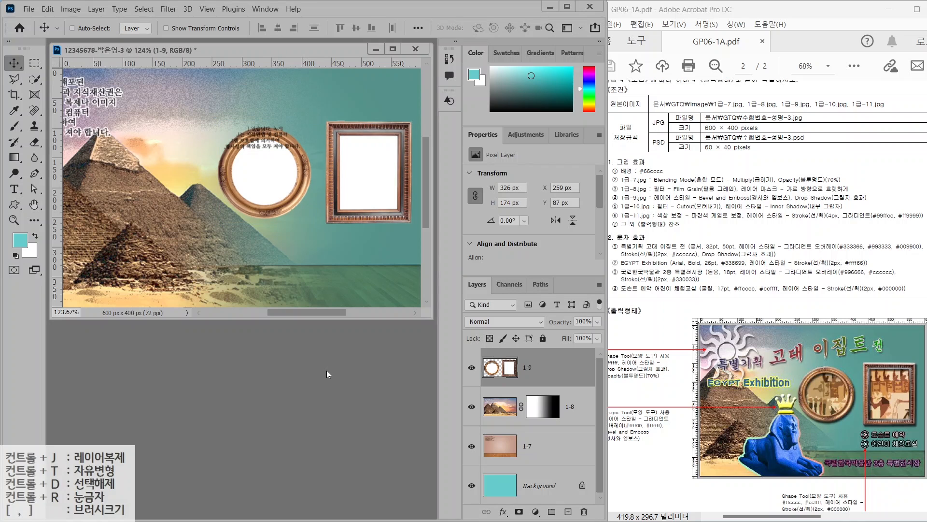
Open the 1급-10.jpg papyrus image and reposition its window
key(ctrl+o)
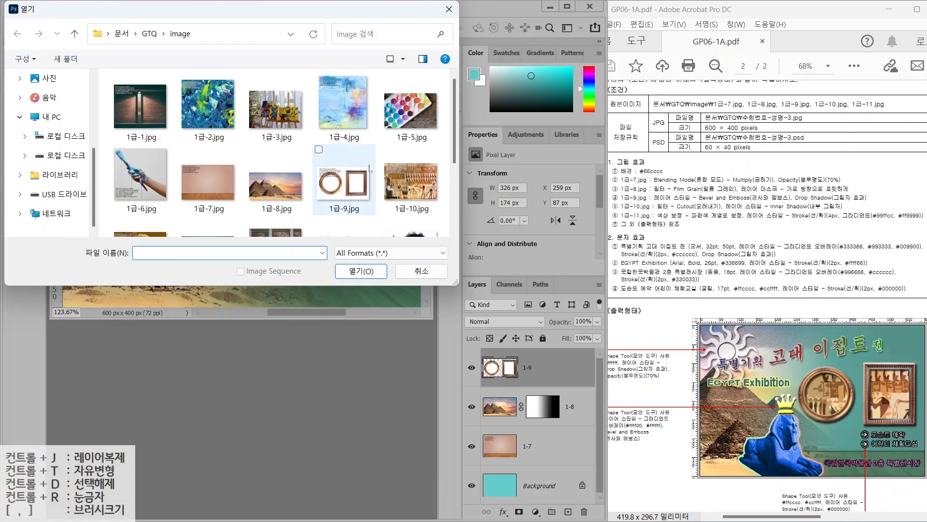
click(404, 210)
click(361, 271)
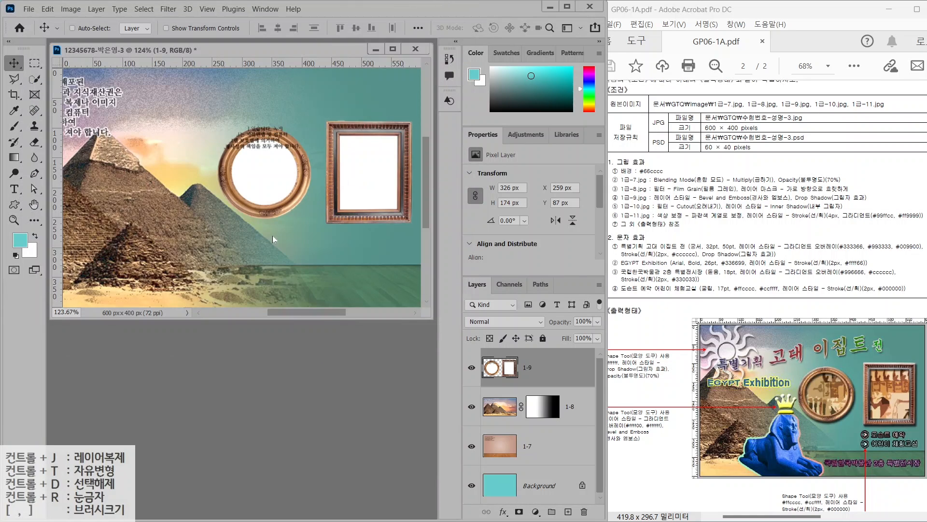
drag(260, 60, 281, 123)
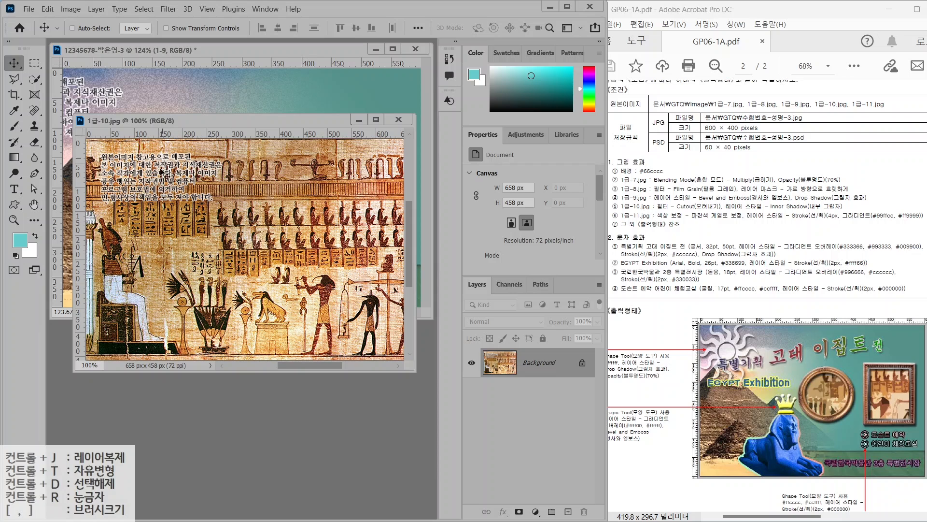
Resize the papyrus image to 500 px wide with Image Size
click(77, 10)
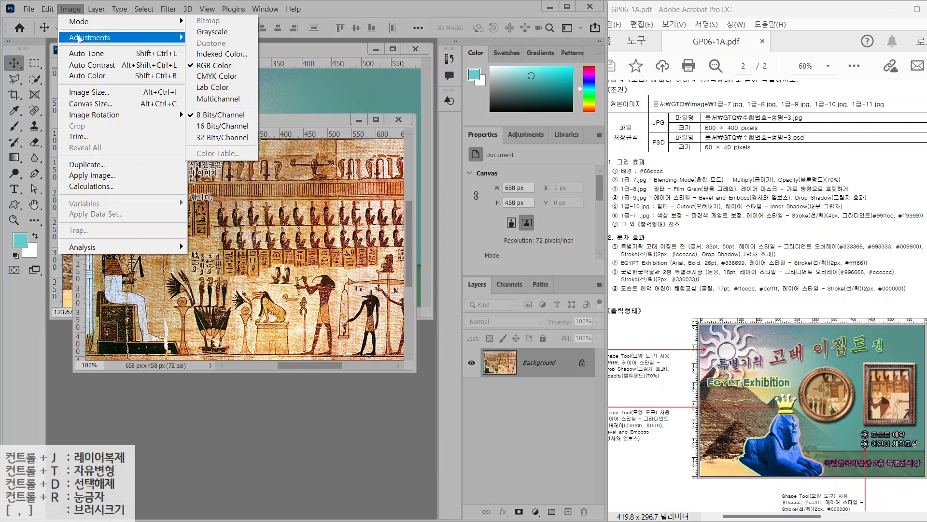
click(92, 92)
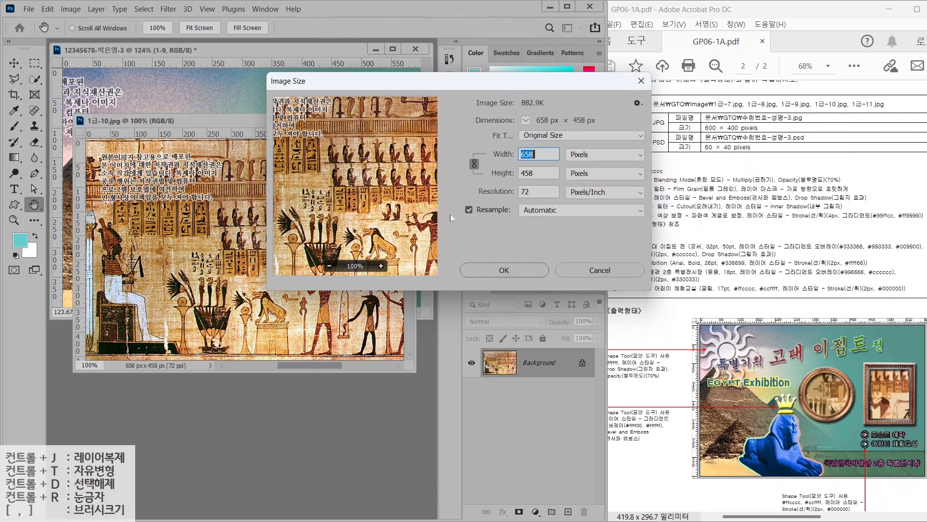
text(500)
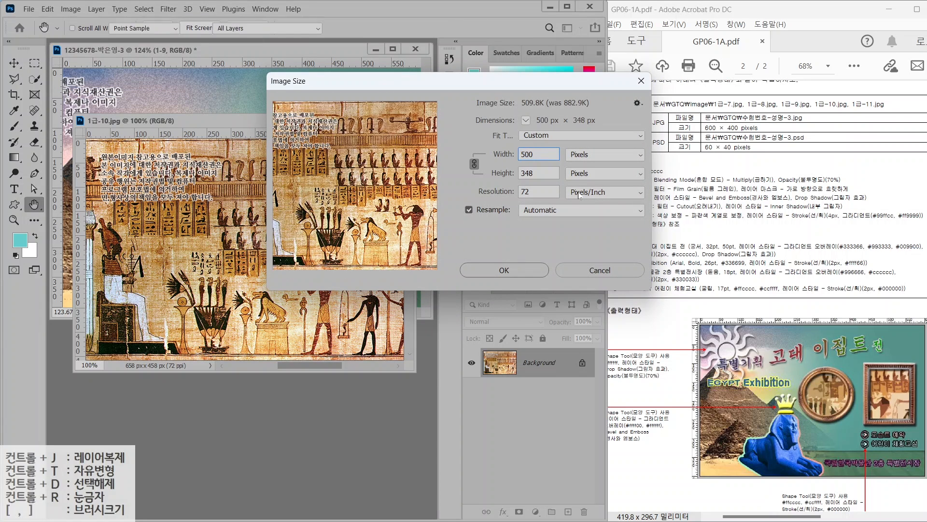
key(Return)
Copy the papyrus into the composite and close the source without saving
key(v)
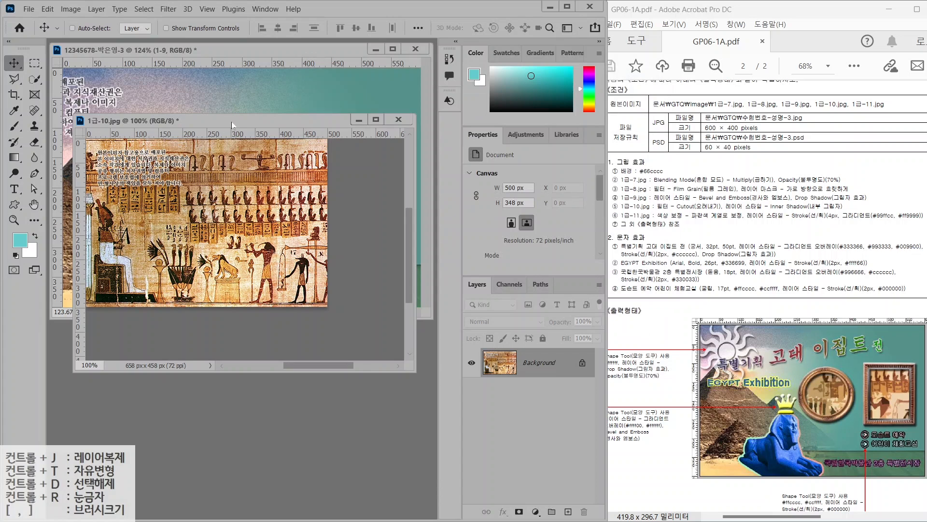
drag(192, 152, 269, 131)
drag(308, 196, 329, 204)
click(307, 334)
key(ctrl+w)
click(324, 210)
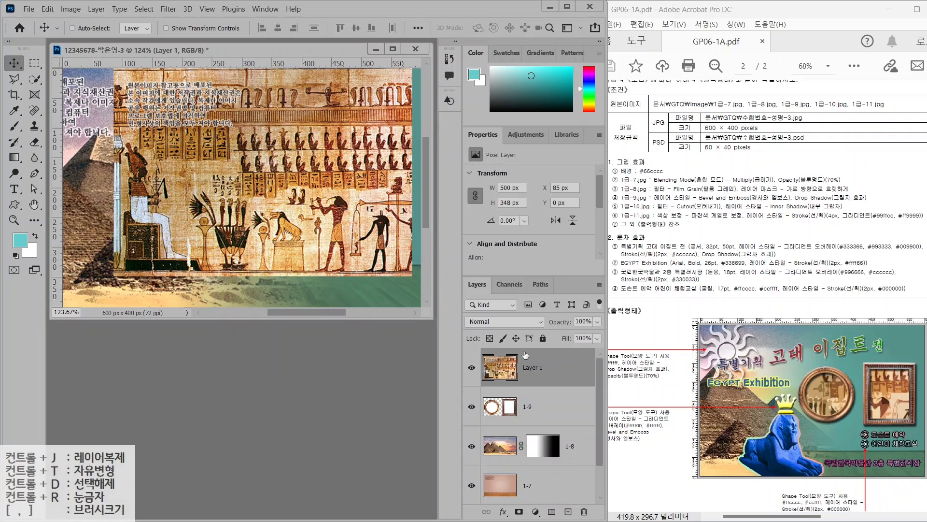
Name the papyrus layer 1-10, place it near the top, and hide it
double_click(530, 367)
text(1-10)
key(Return)
mouse_move(283, 224)
mouse_down()
mouse_move(249, 240)
mouse_move(283, 230)
mouse_up()
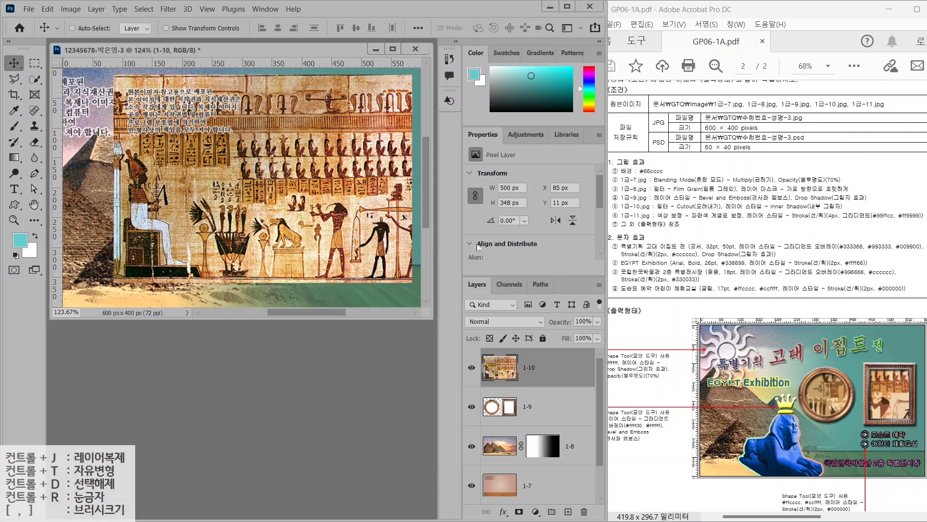
click(849, 401)
click(471, 367)
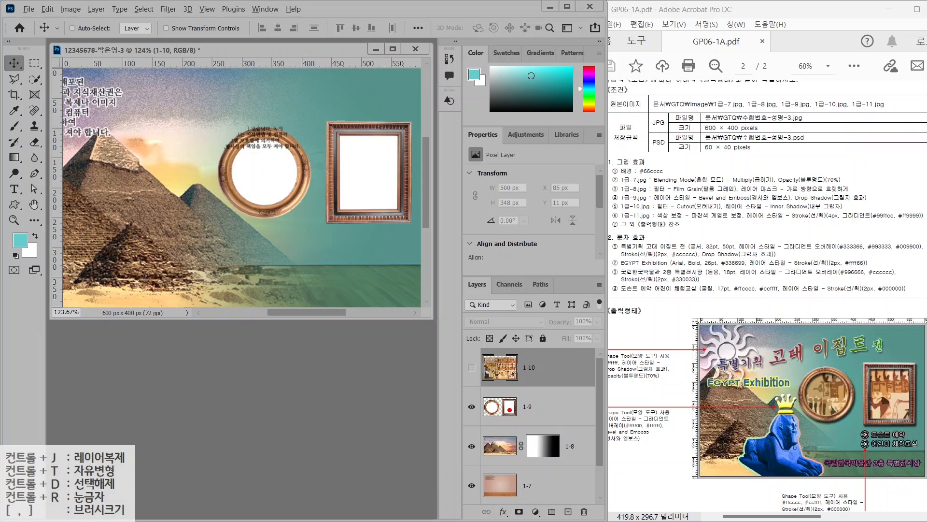
Quick-select the white interiors of the round and rectangular frames on layer 1-9
drag(280, 176, 241, 227)
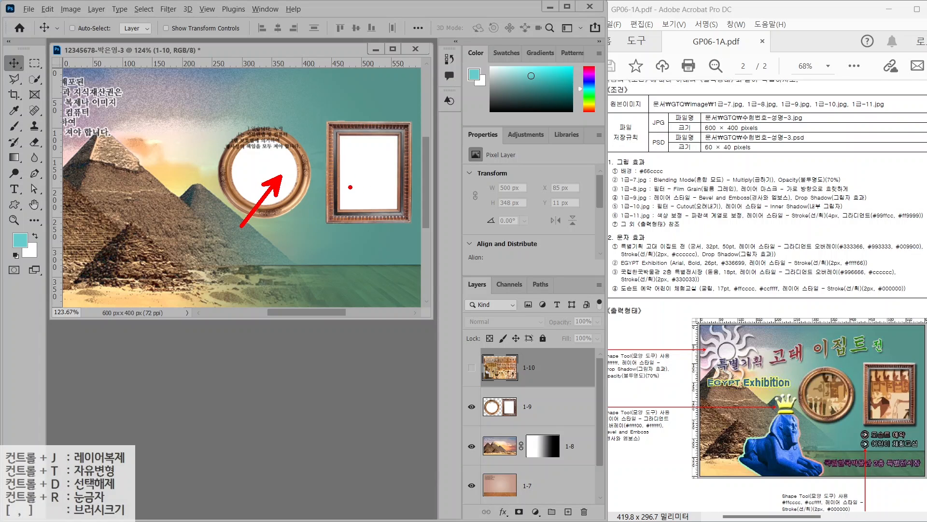
drag(374, 178, 389, 259)
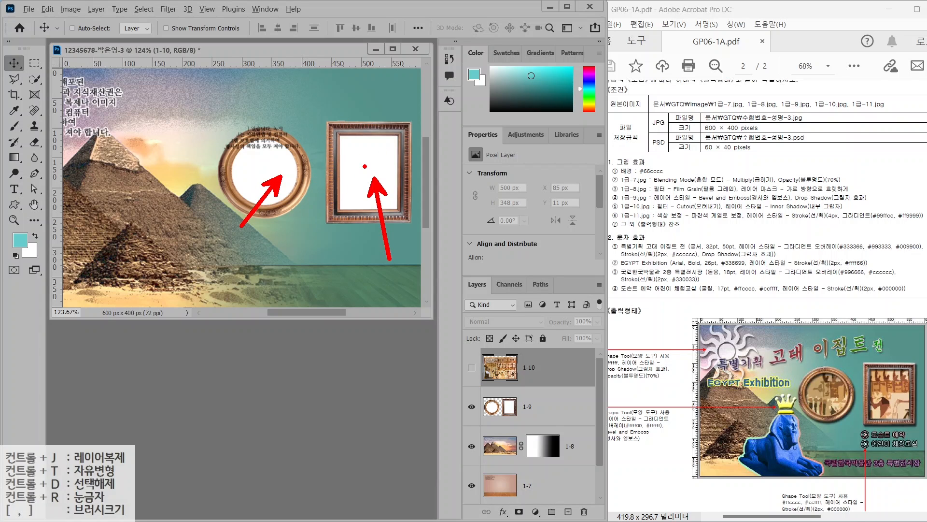
key(Escape)
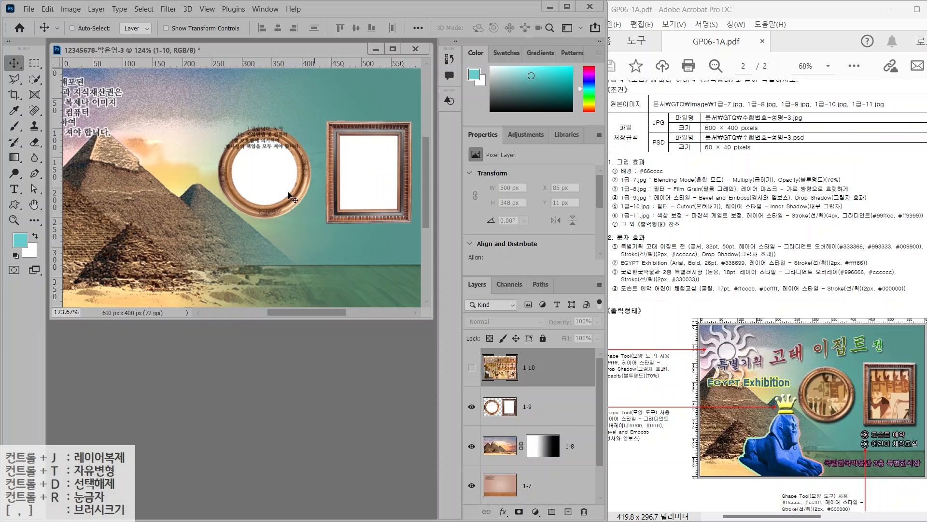
click(34, 80)
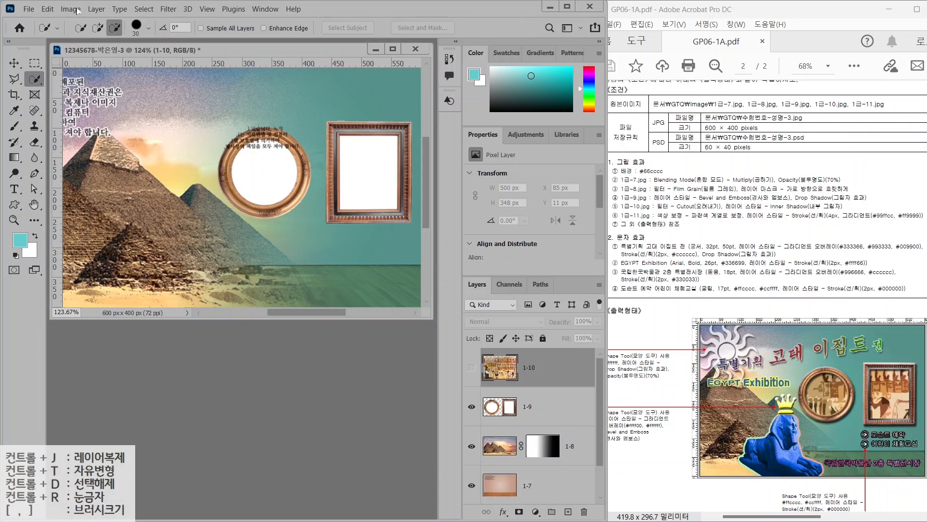
click(98, 28)
click(501, 410)
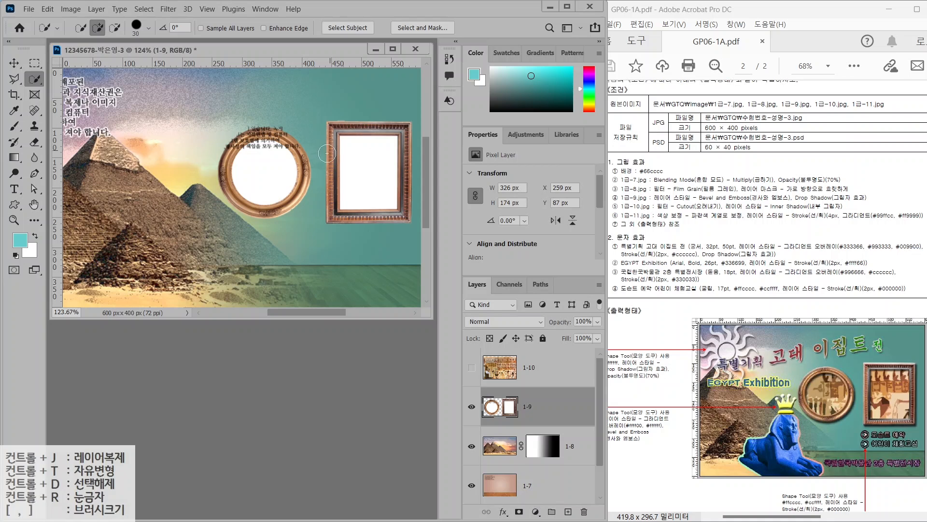
click(366, 177)
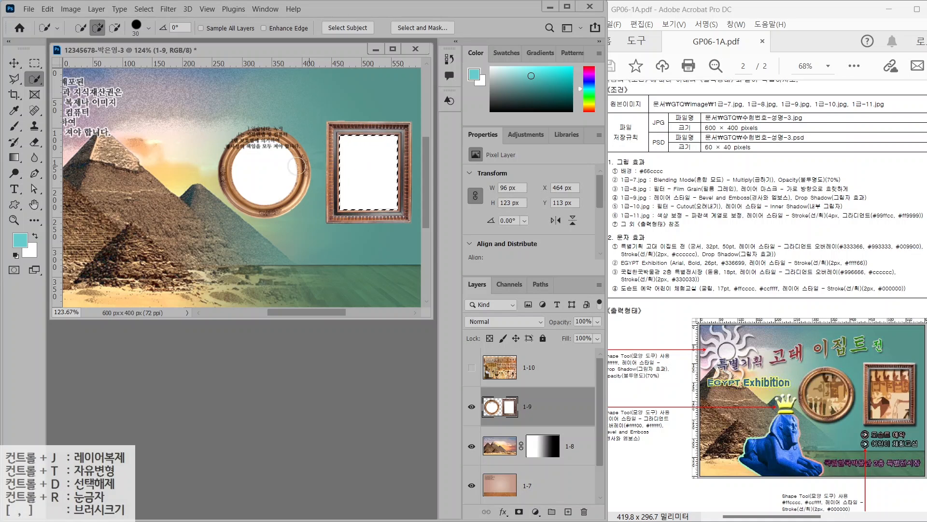
click(269, 176)
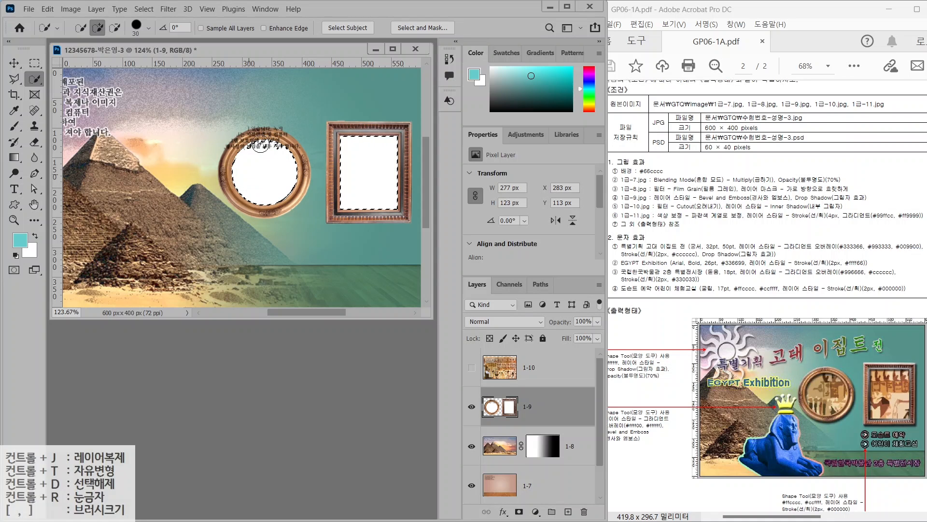
click(266, 151)
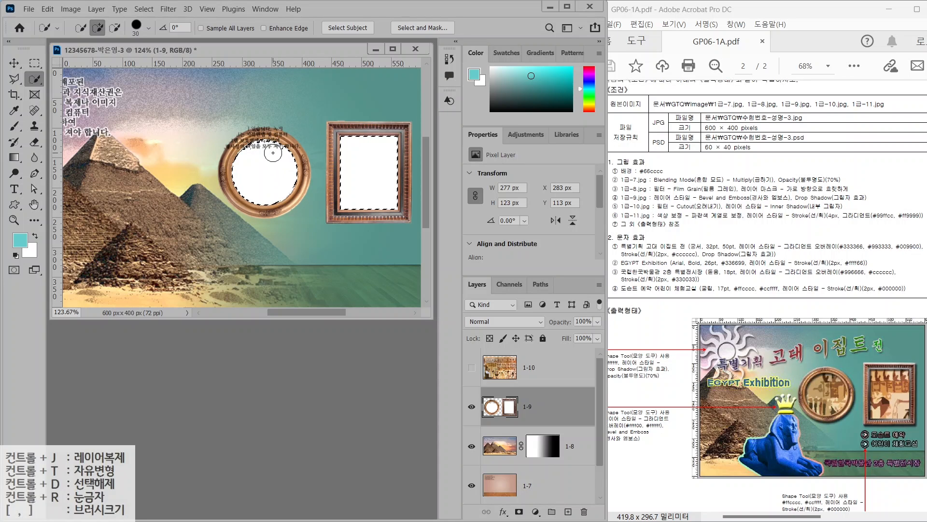
Copy the selected frame interiors to a new layer named 클리핑
key(ctrl+j)
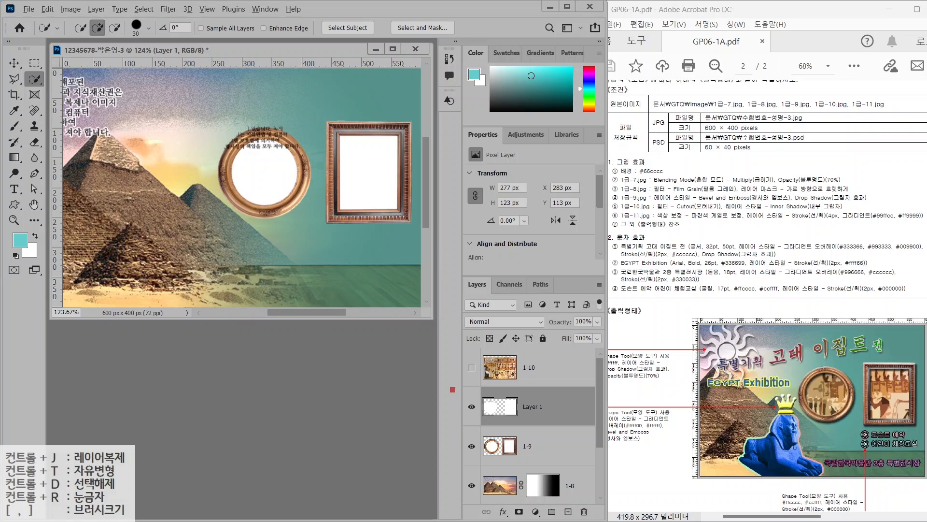
double_click(532, 407)
text(z)
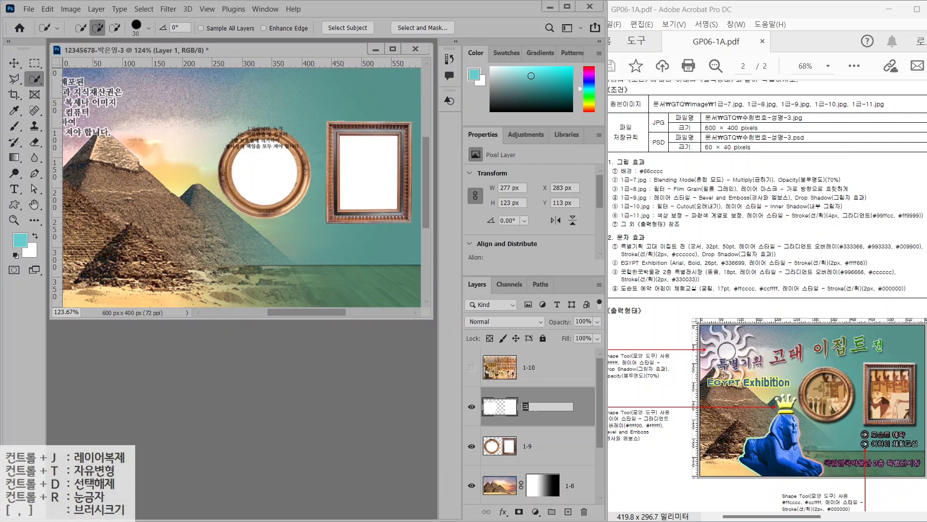
text(리핑)
key(Return)
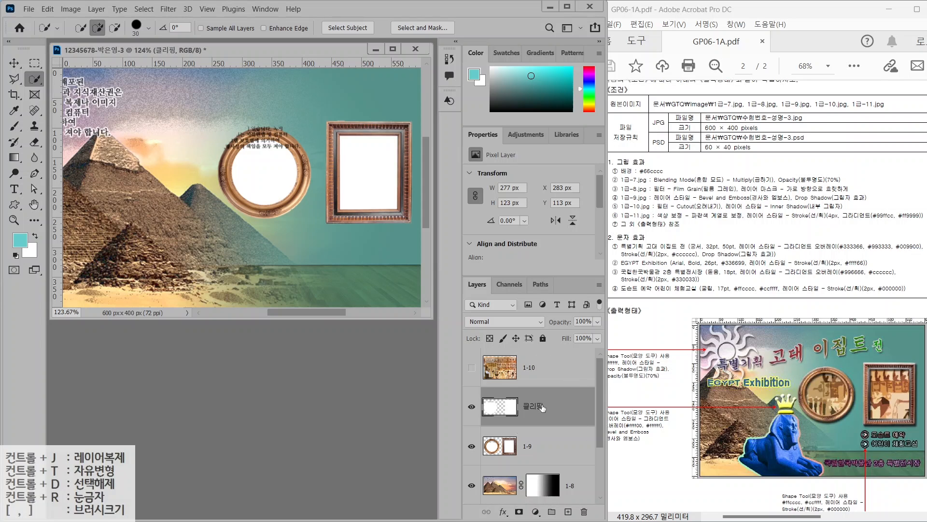
click(549, 369)
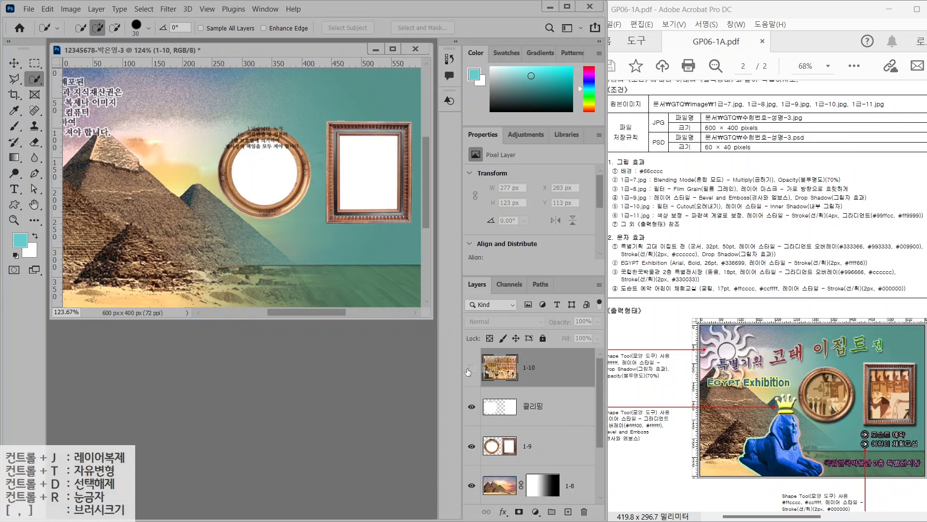
Show layer 1-10, clip it to 클리핑, and shift the papyrus figures into the frames
click(469, 368)
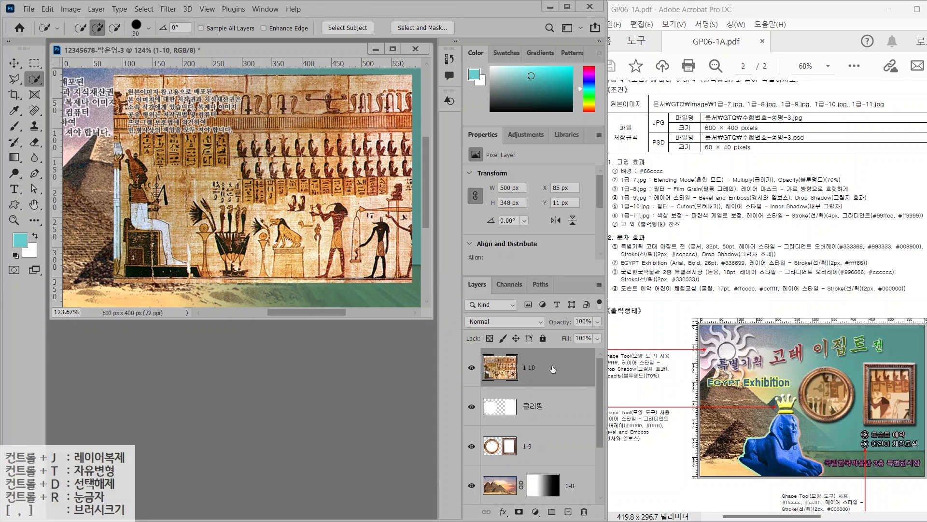
right_click(553, 370)
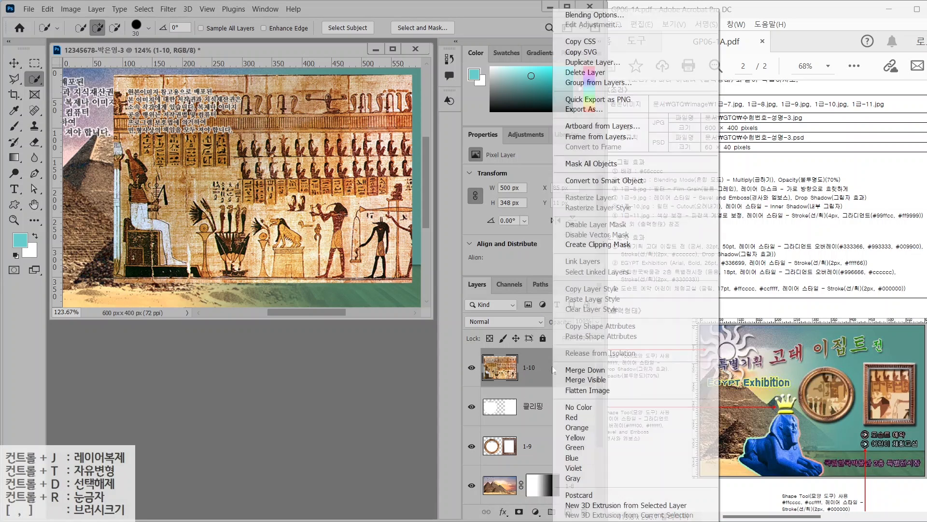
click(586, 246)
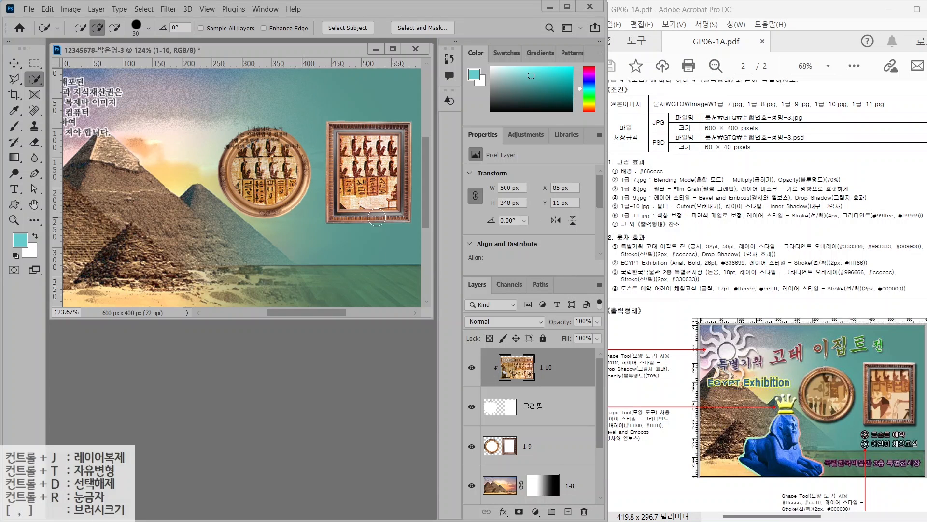
click(14, 63)
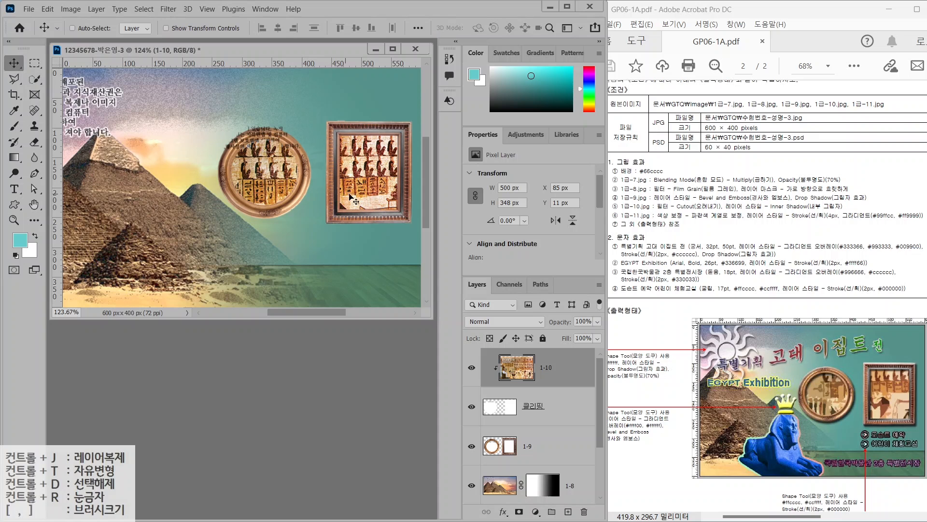
drag(364, 199, 289, 196)
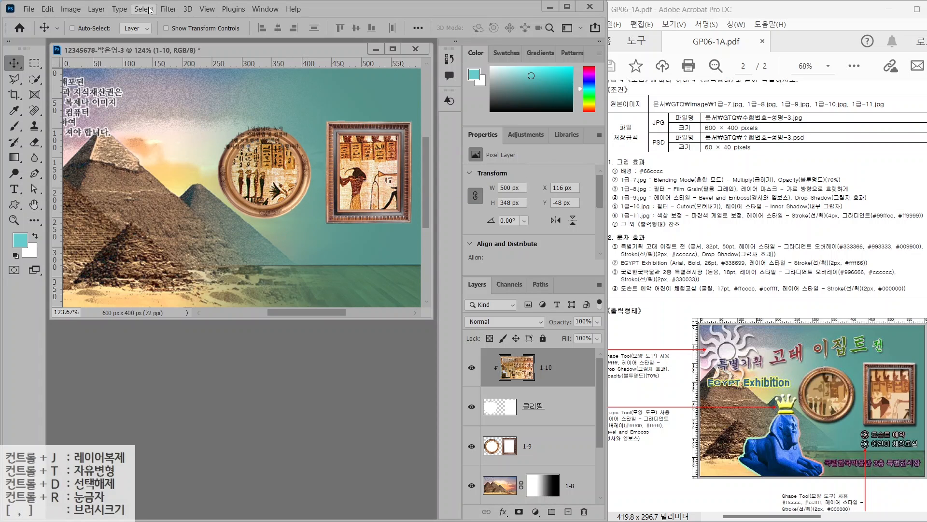
Apply the Filter Gallery's Artistic Cutout filter to the papyrus layer 1-10
click(173, 10)
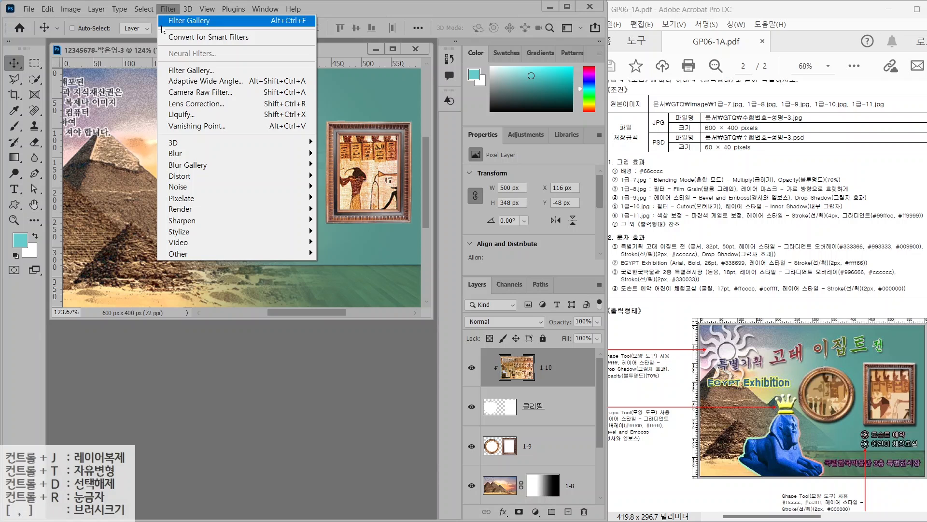
click(175, 69)
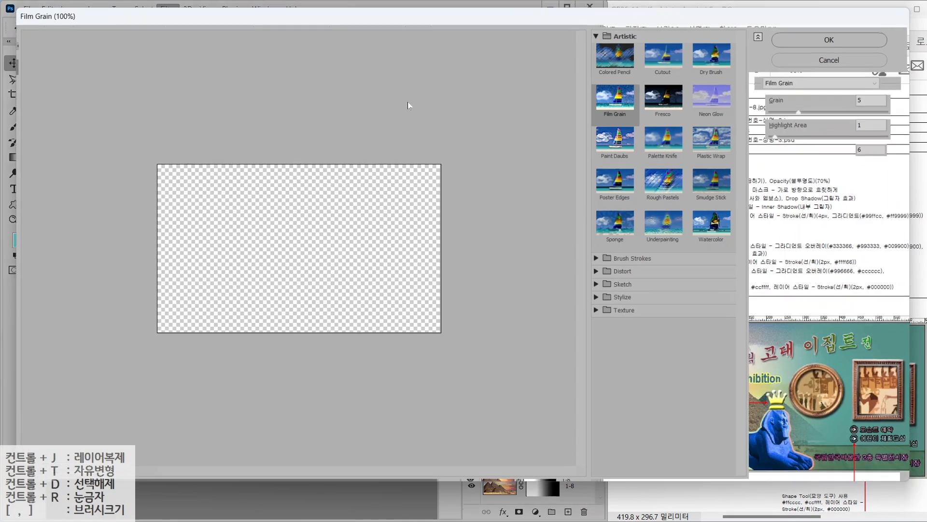
click(659, 62)
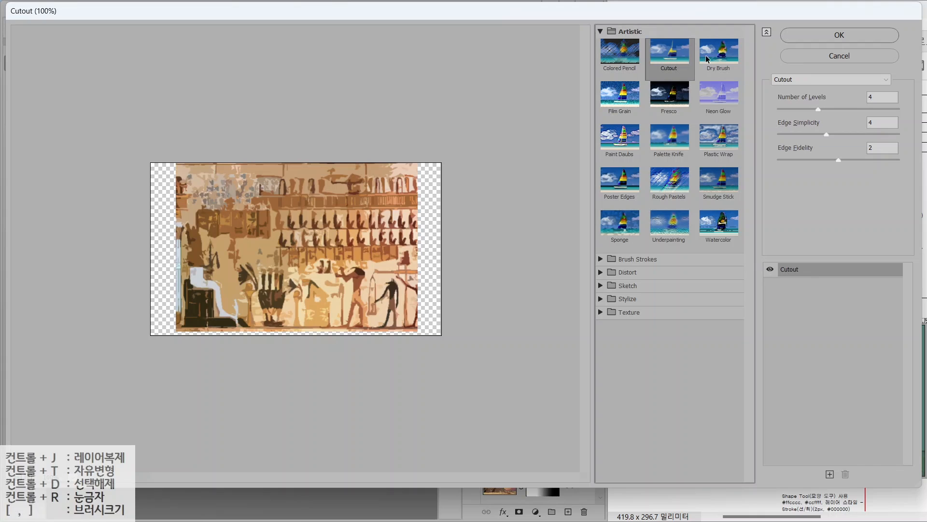
click(839, 36)
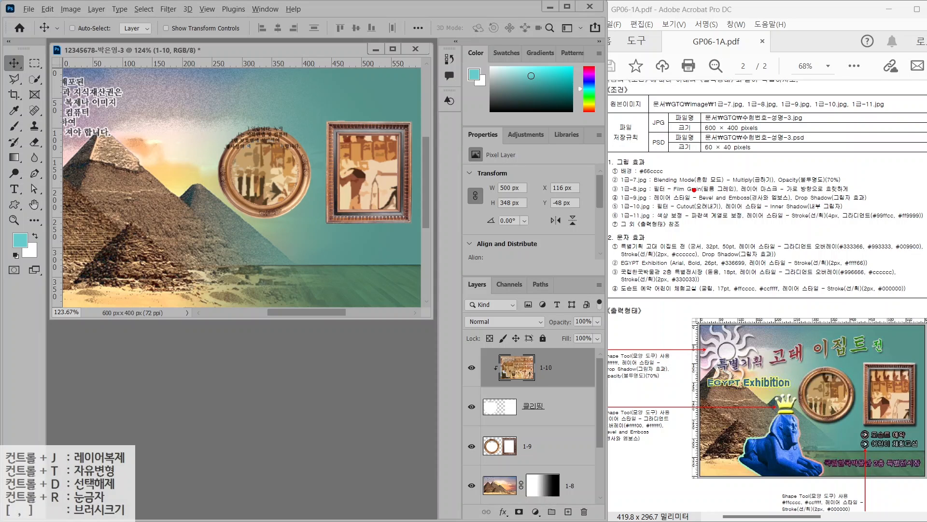
drag(684, 192, 725, 147)
drag(702, 207, 875, 206)
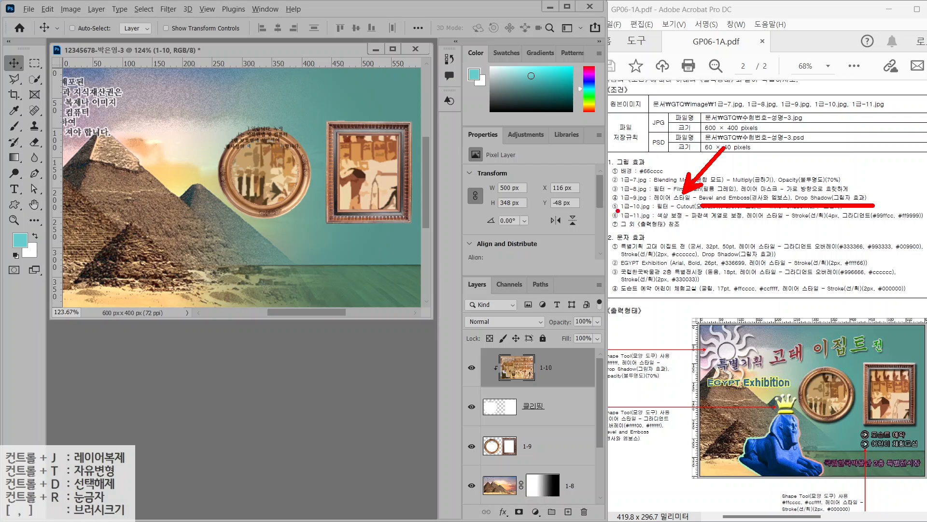
key(Escape)
Add Bevel & Emboss and Drop Shadow layer styles to the frames layer 1-9
click(547, 447)
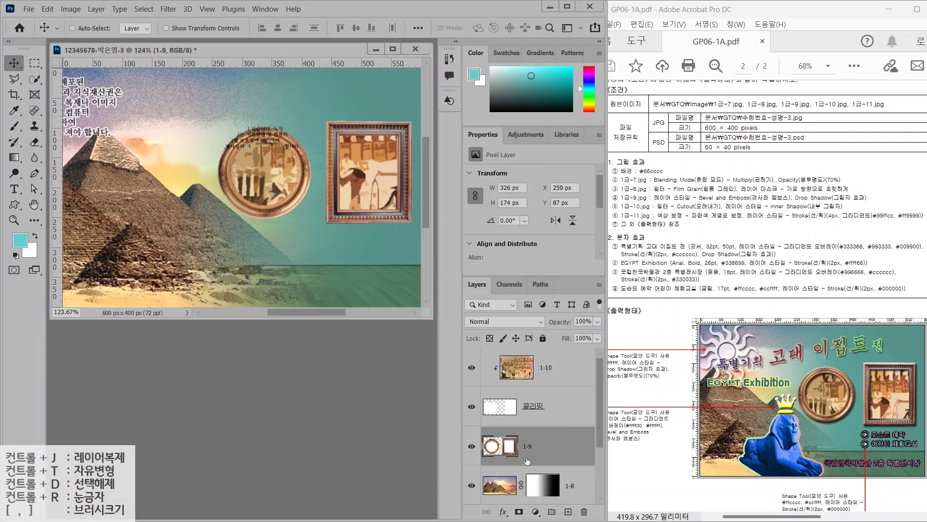
click(504, 512)
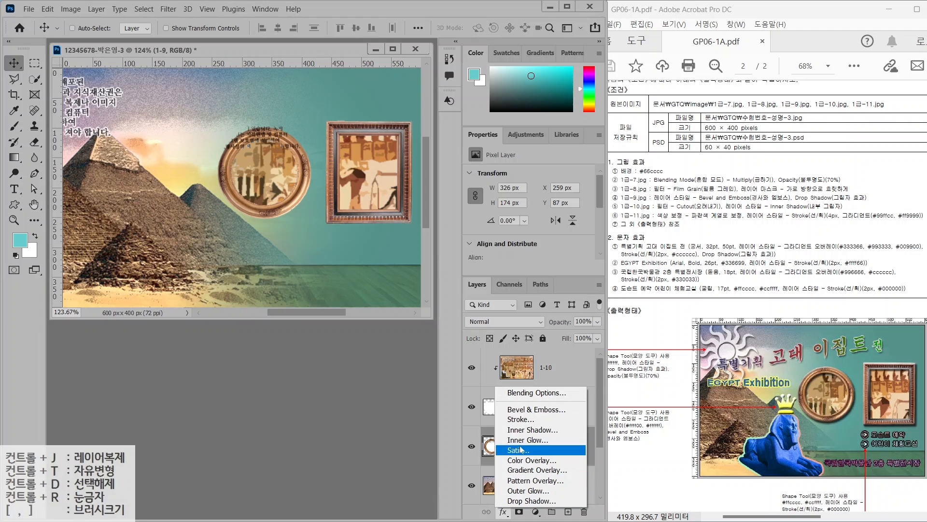
click(528, 408)
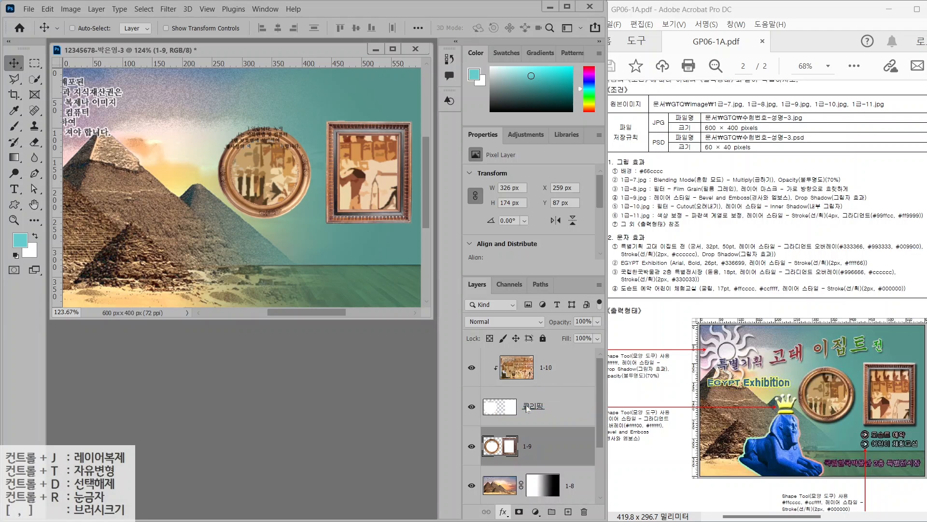
click(154, 297)
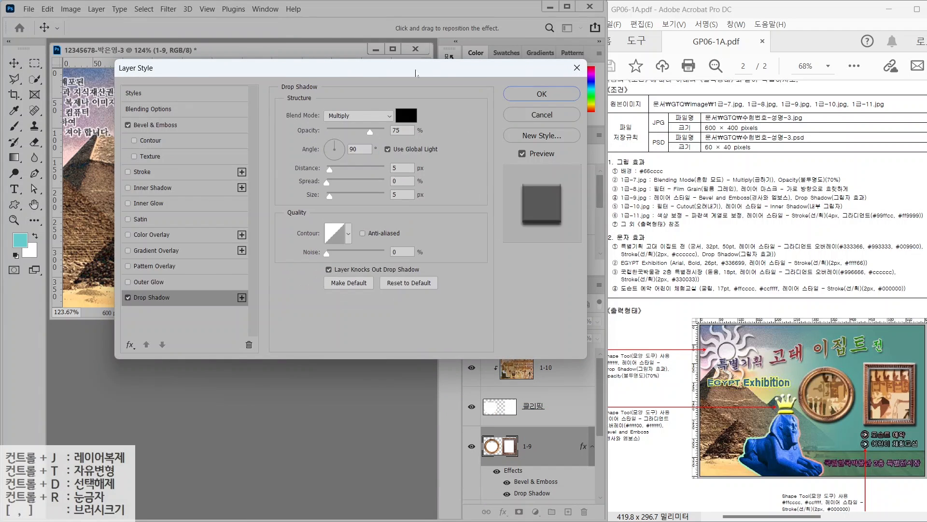
click(527, 99)
click(560, 372)
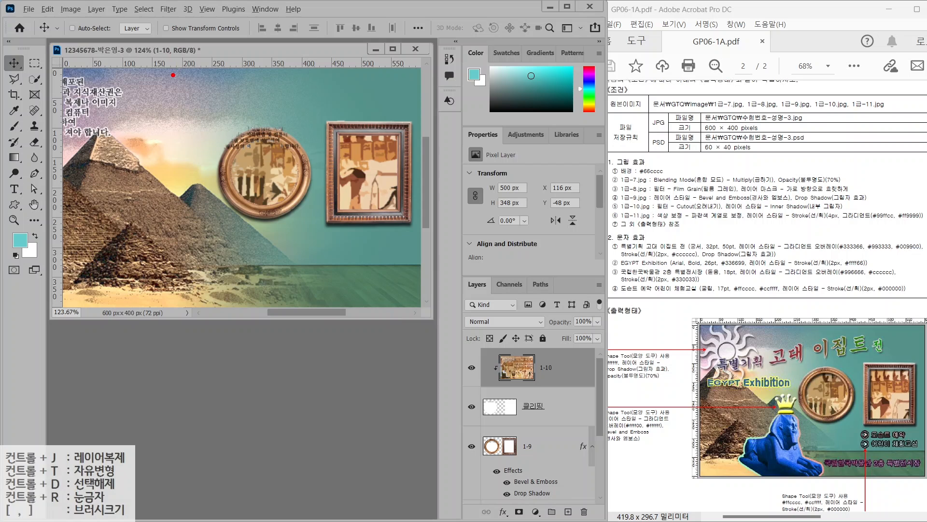
drag(172, 76, 435, 271)
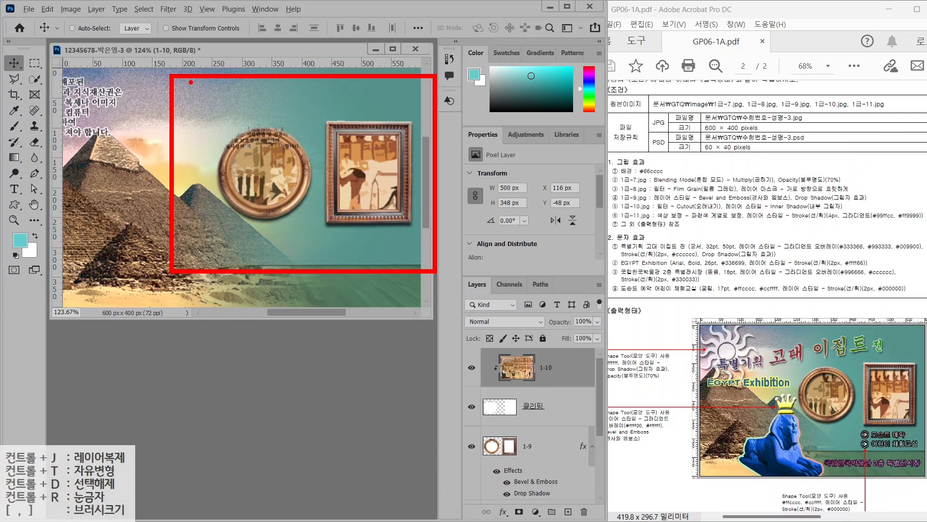
drag(191, 81, 359, 82)
key(Escape)
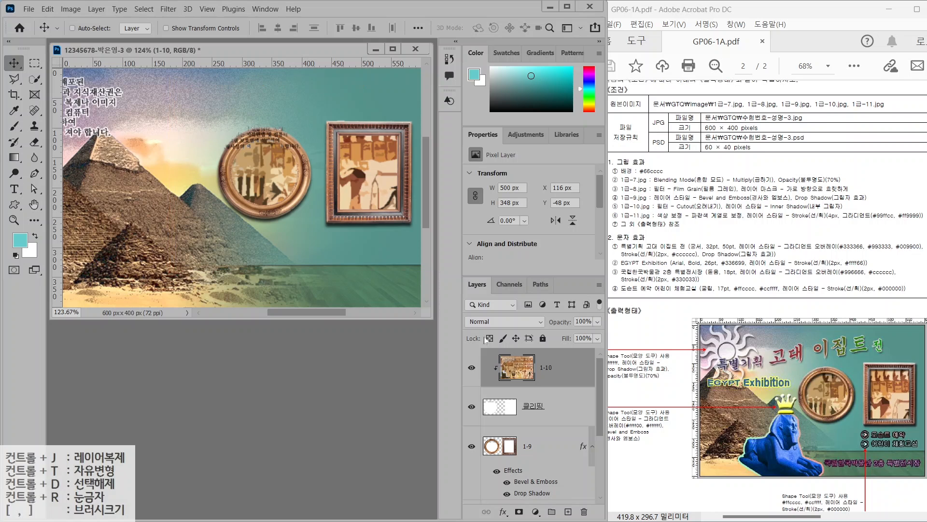
Give the 클리핑 layer an Inner Shadow effect and toggle it on and off to compare
click(512, 415)
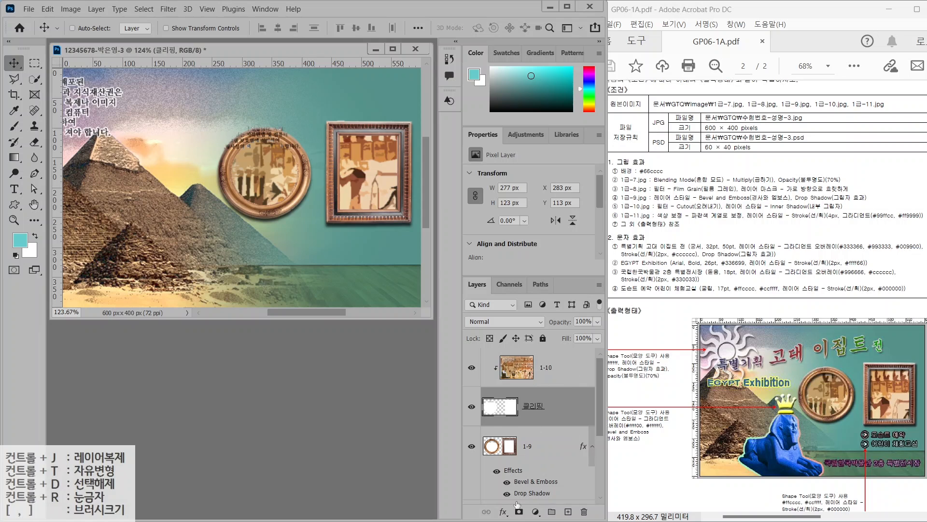
click(503, 514)
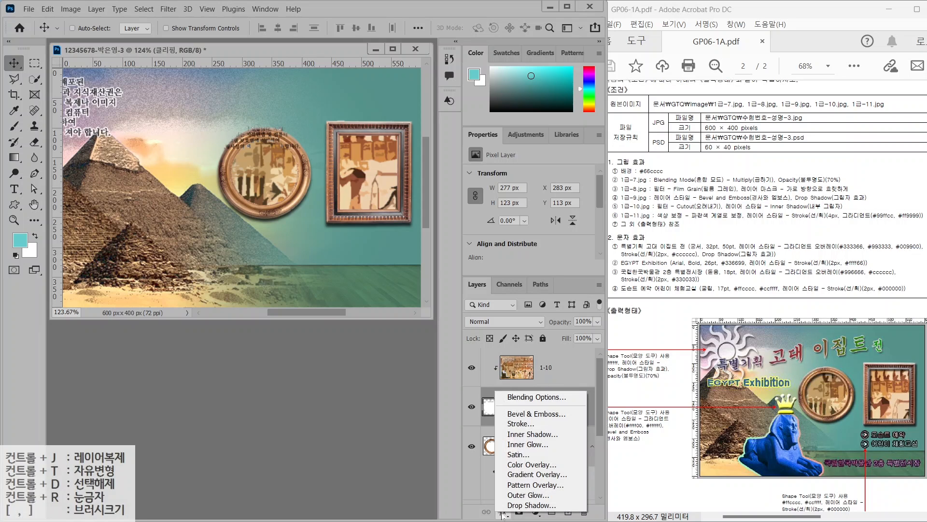
click(519, 434)
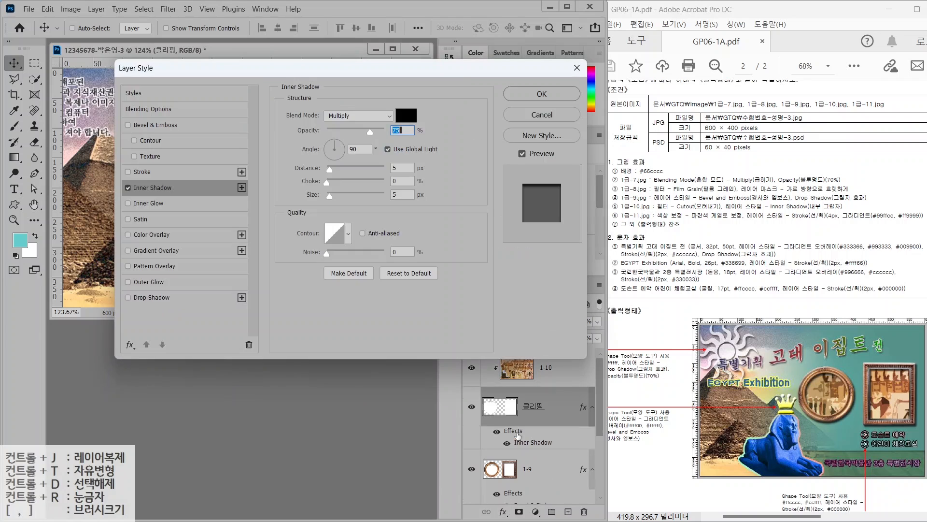
key(Return)
click(497, 432)
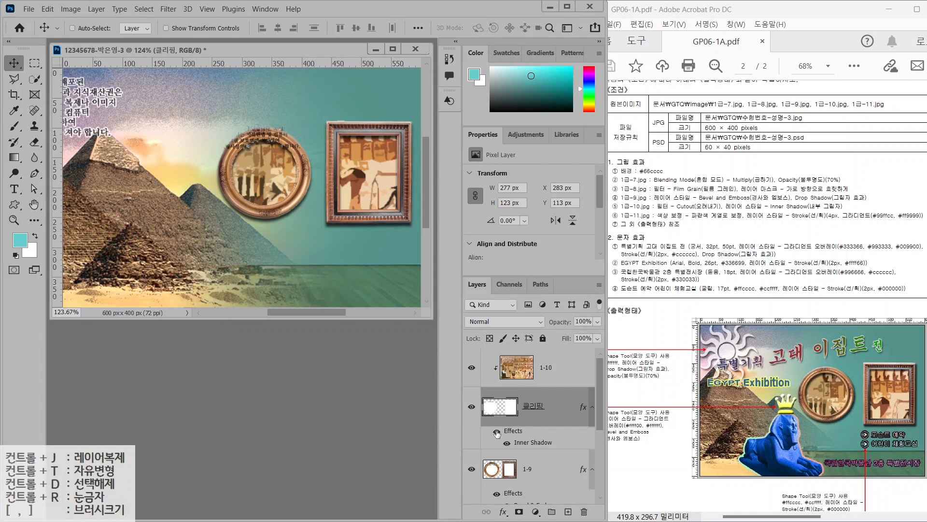
click(497, 431)
click(497, 432)
click(497, 432)
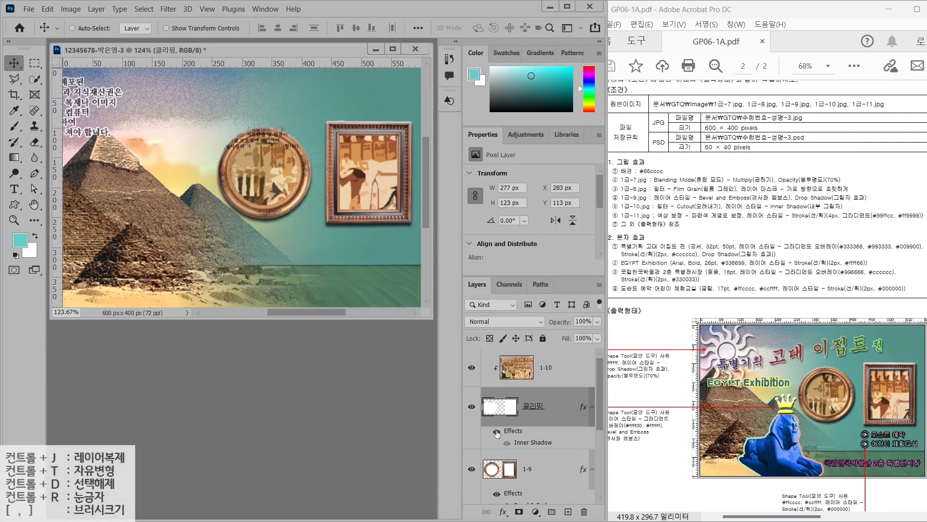
key(alt+bracketright)
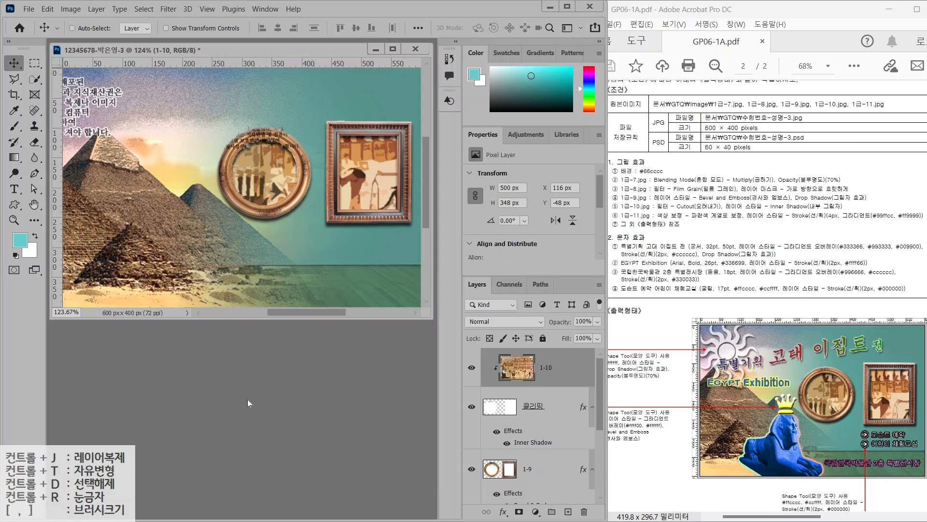
key(ctrl+o)
Open 1급-11.jpg and copy the quick-selected sphinx into the composite
double_click(137, 198)
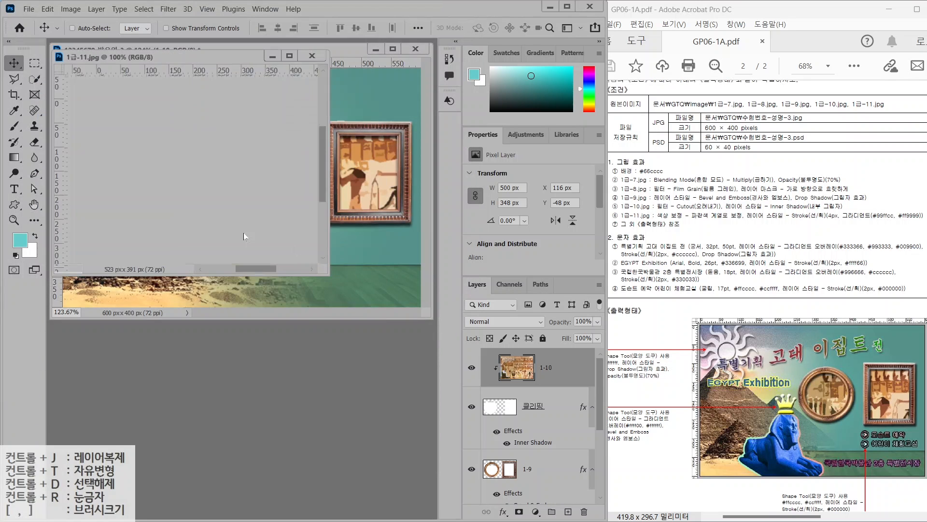
key(w)
mouse_move(183, 346)
mouse_down()
mouse_move(251, 352)
mouse_move(345, 334)
mouse_move(252, 258)
mouse_move(283, 211)
mouse_move(287, 263)
mouse_move(258, 230)
mouse_move(262, 204)
mouse_move(243, 237)
mouse_move(253, 215)
mouse_move(179, 279)
mouse_move(366, 344)
mouse_move(373, 337)
mouse_move(379, 361)
mouse_up()
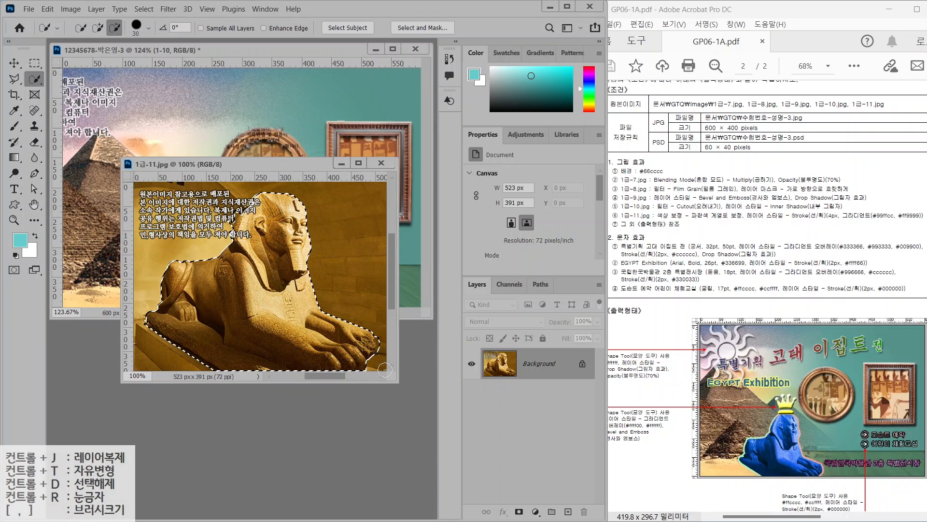
click(14, 63)
drag(231, 284, 153, 219)
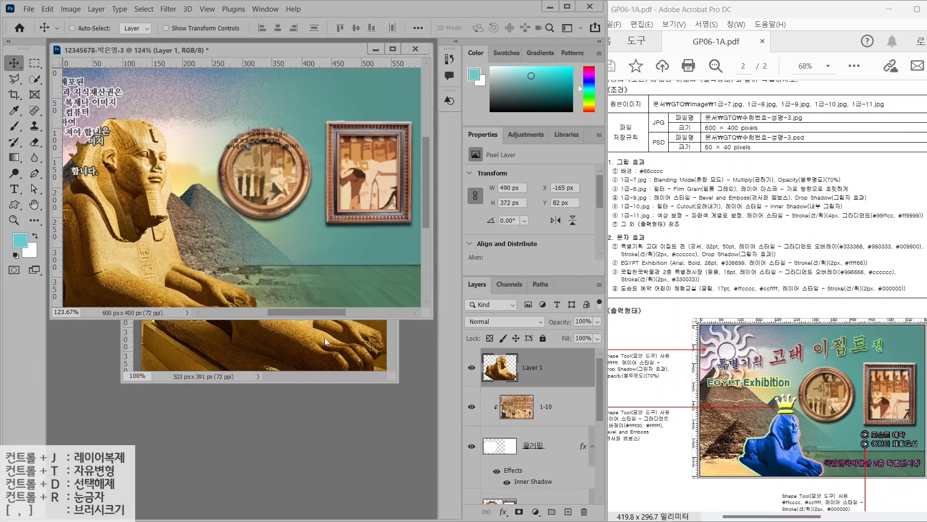
Scale the sphinx to 236 px wide and settle it in the lower left
key(ctrl+t)
drag(256, 117, 141, 207)
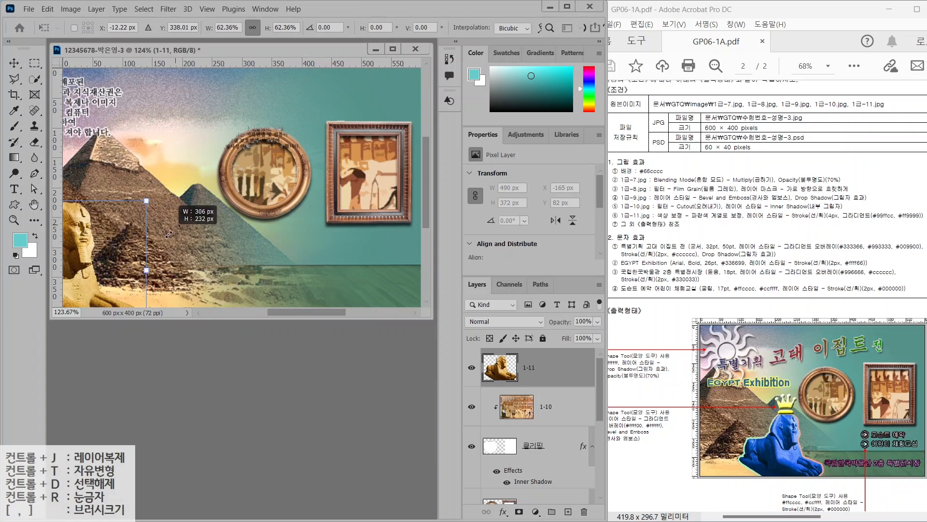
drag(101, 282, 255, 256)
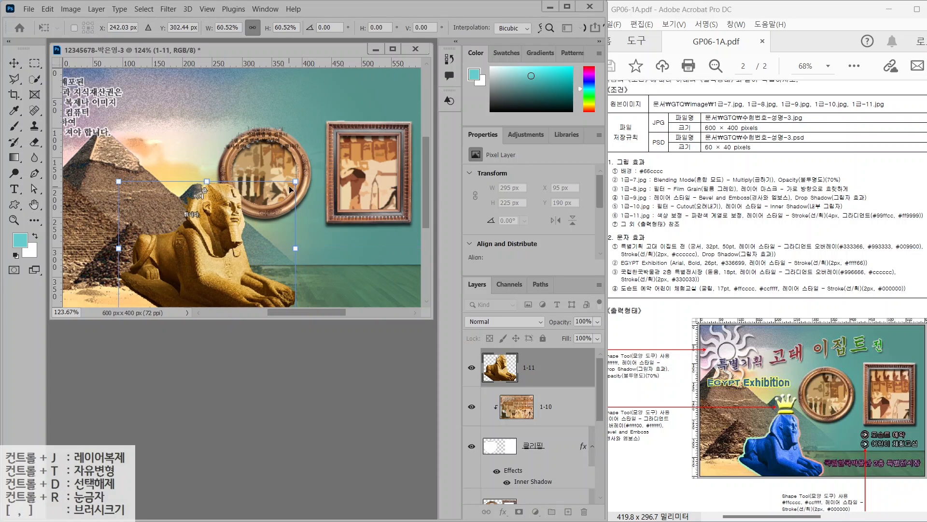
drag(294, 182, 255, 213)
drag(195, 269, 201, 269)
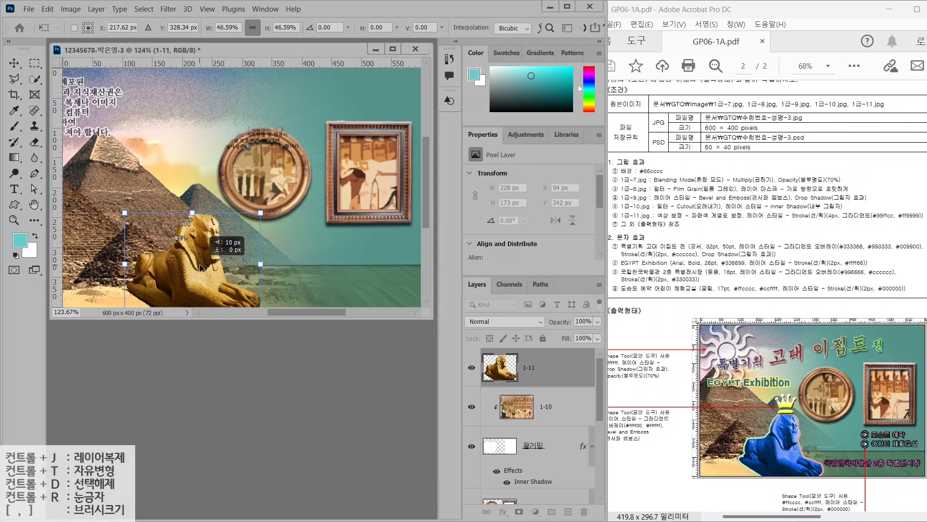
drag(261, 212, 265, 209)
key(Return)
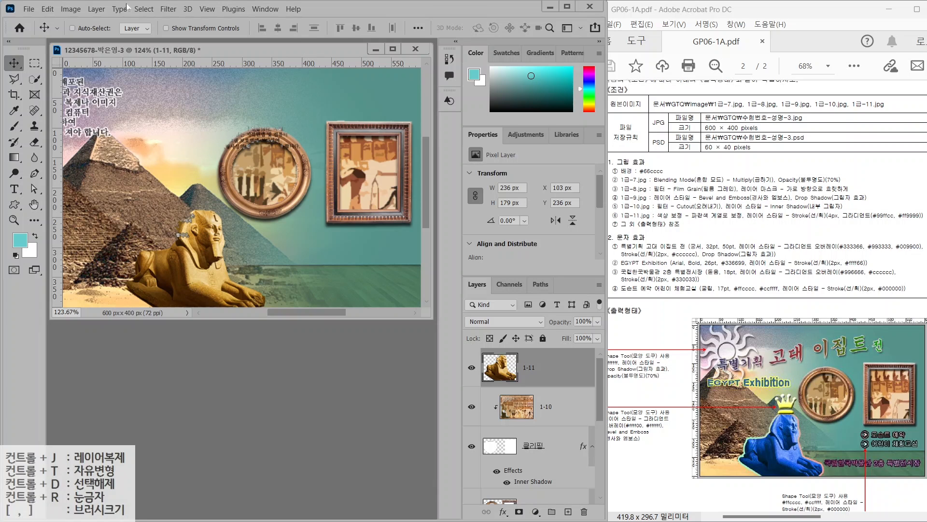
click(72, 9)
Set the sphinx's Hue/Saturation hue to +175, turning it blue
mouse_move(77, 37)
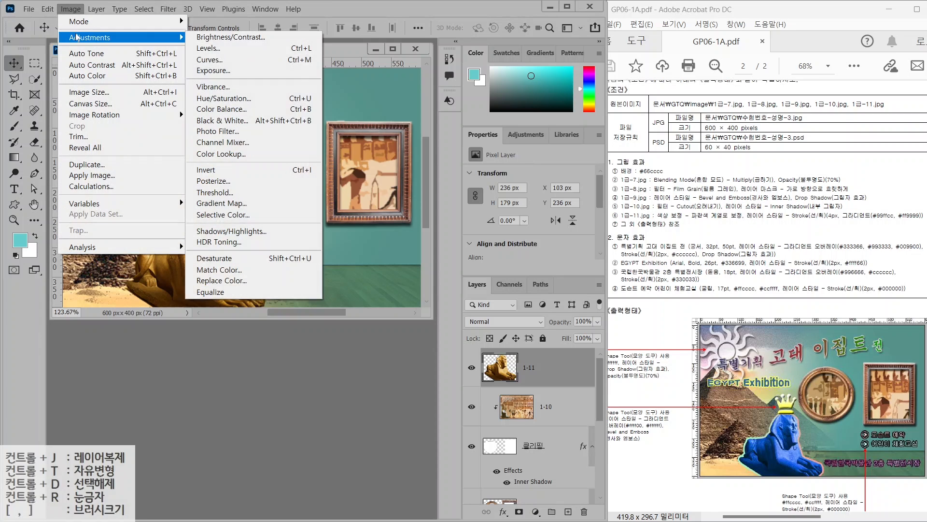
click(222, 98)
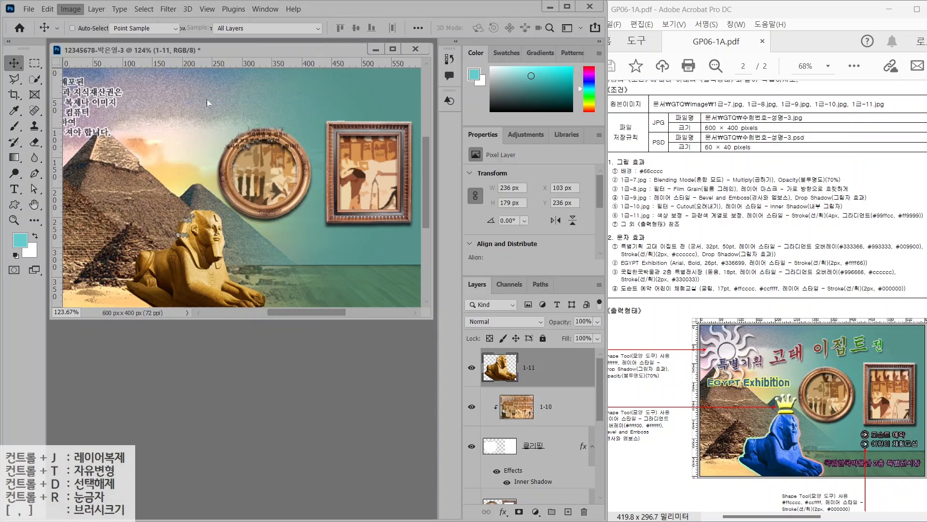
drag(610, 167, 668, 168)
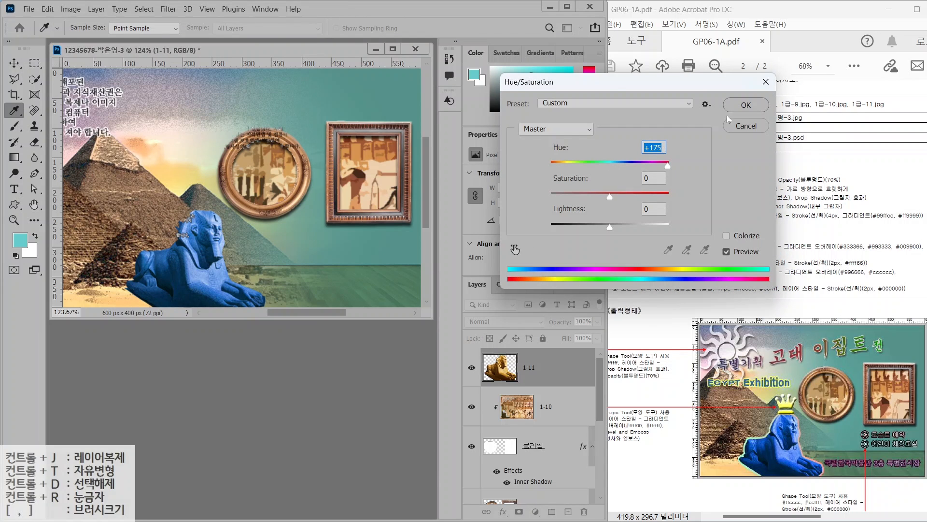
click(730, 103)
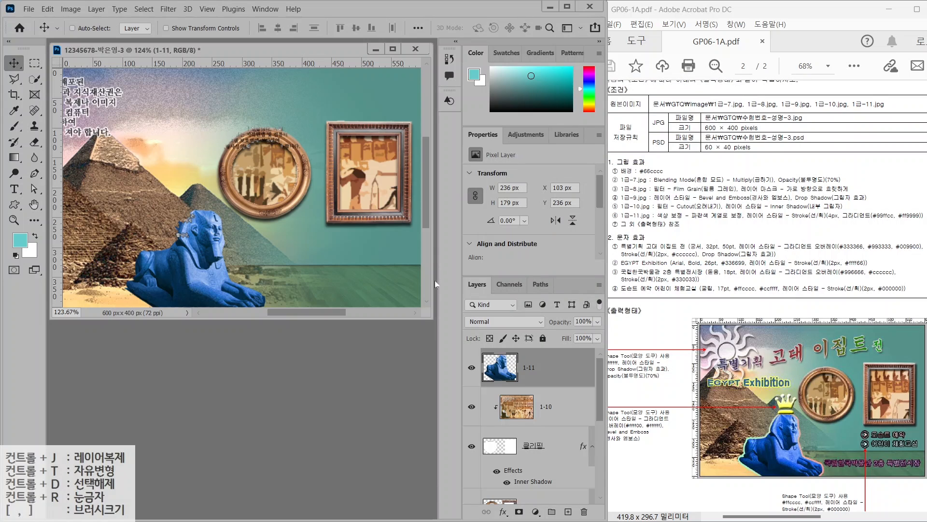
Add a 4 px Stroke to the sphinx layer with a Gradient fill type
click(503, 511)
click(517, 421)
text(4)
click(323, 182)
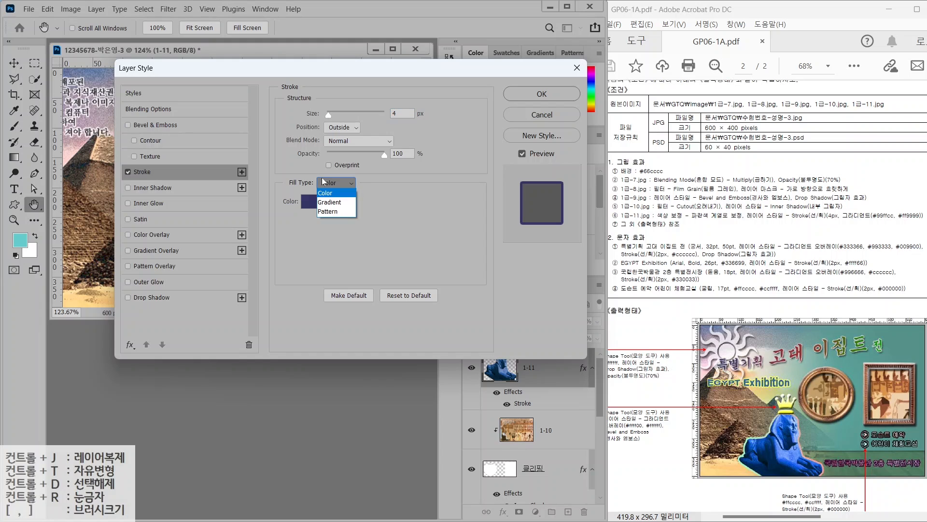
click(325, 203)
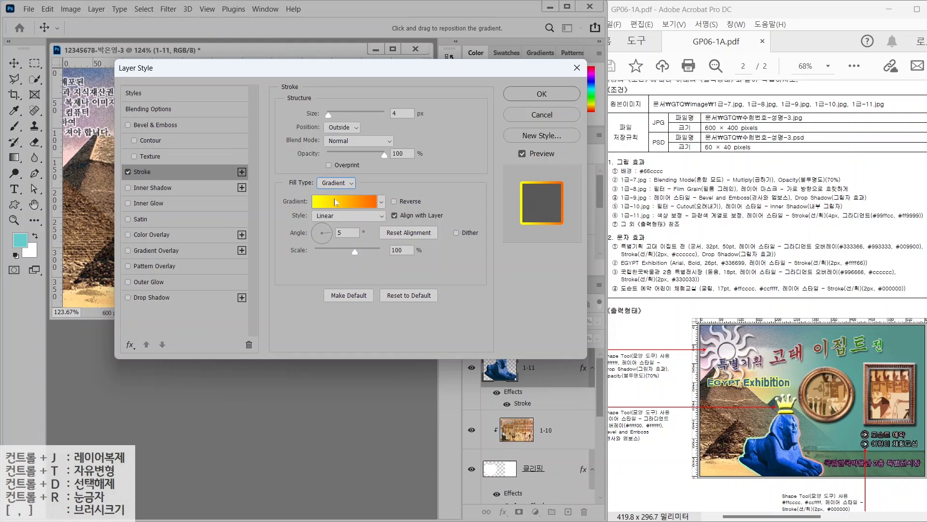
Set the stroke gradient from #99ffcc to #ff9999 and apply the stroke
click(336, 201)
double_click(339, 273)
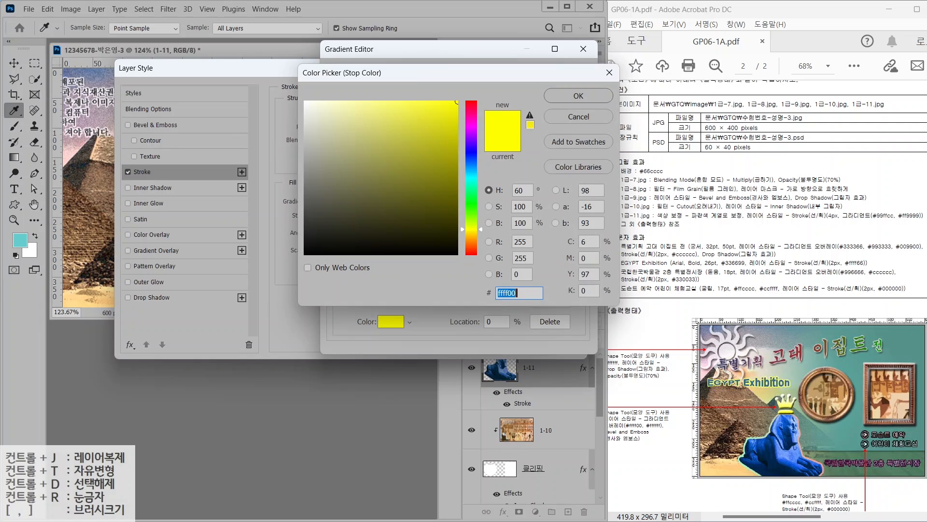
text(99ffcc)
key(Return)
click(580, 270)
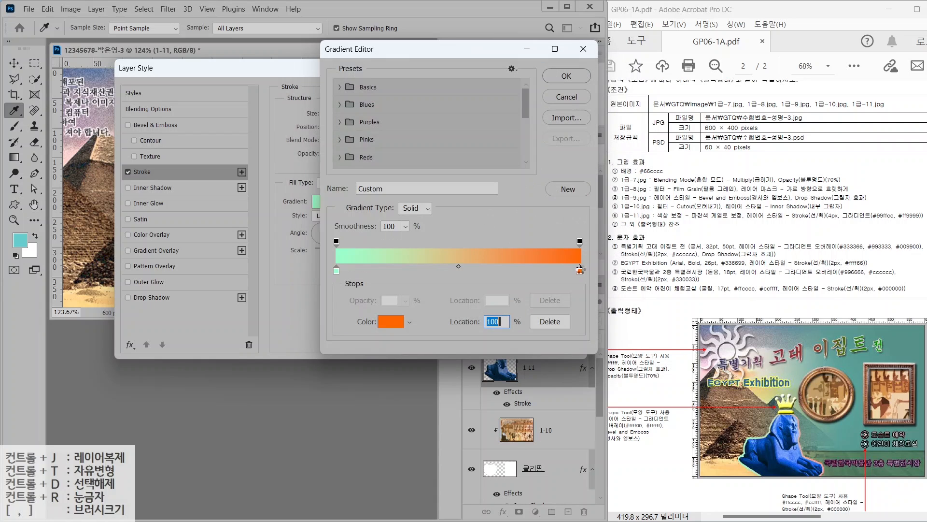
double_click(579, 270)
text(ff9999)
key(Return)
click(566, 76)
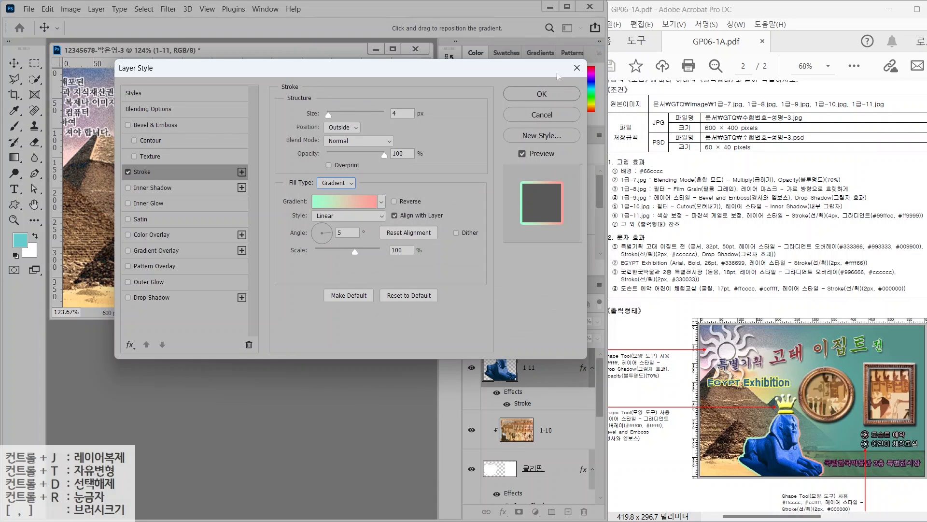
click(542, 93)
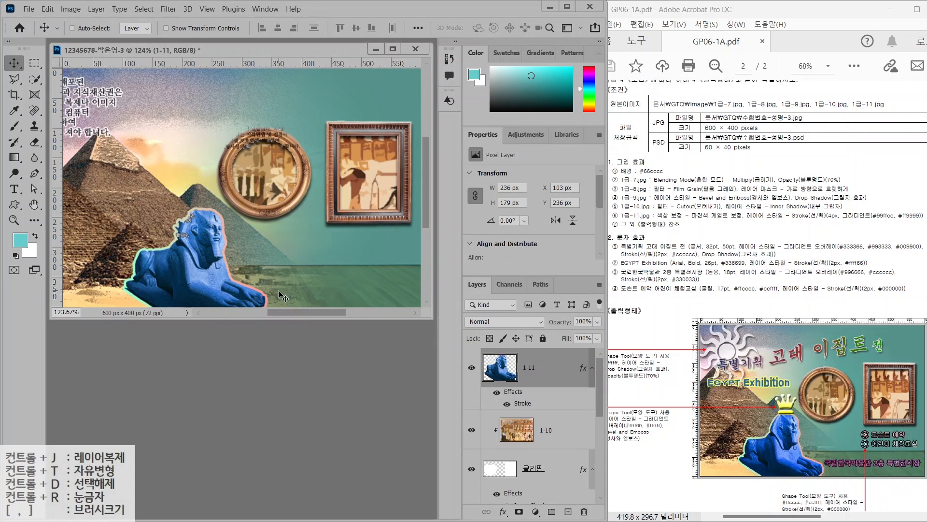
click(17, 205)
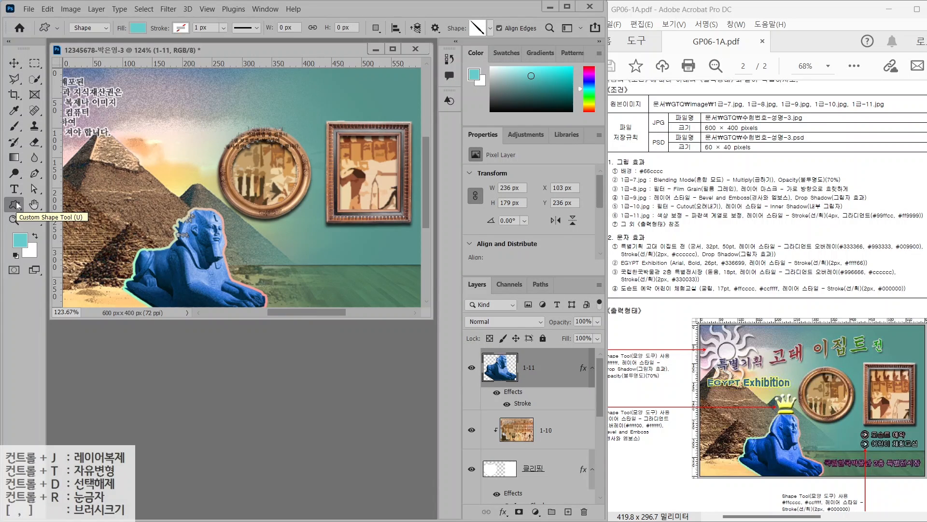
Draw a Sun custom shape near the top-left of the composite
mouse_move(99, 35)
mouse_down()
mouse_move(58, 36)
mouse_move(85, 9)
mouse_move(103, 30)
mouse_move(93, 35)
mouse_move(127, 83)
mouse_up()
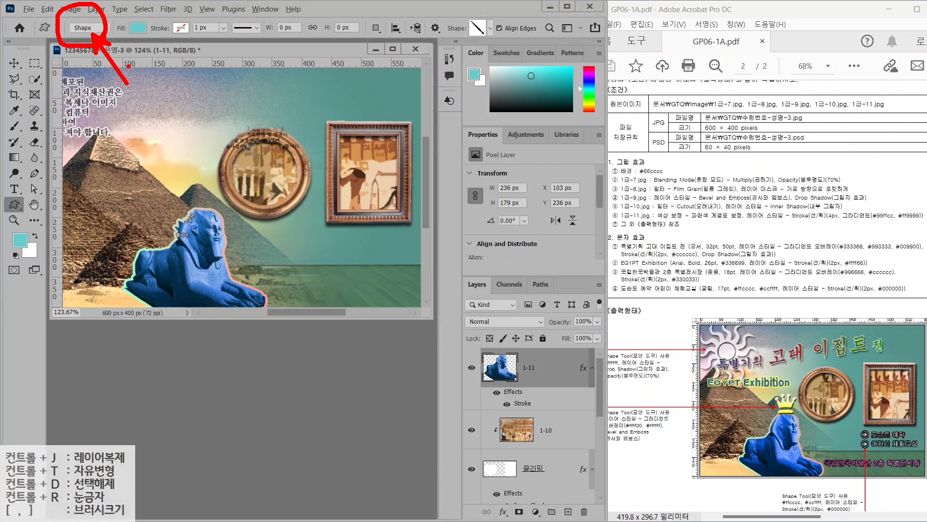
mouse_move(154, 45)
mouse_down()
mouse_move(116, 15)
mouse_move(149, 46)
mouse_move(164, 83)
mouse_up()
drag(202, 21, 165, 44)
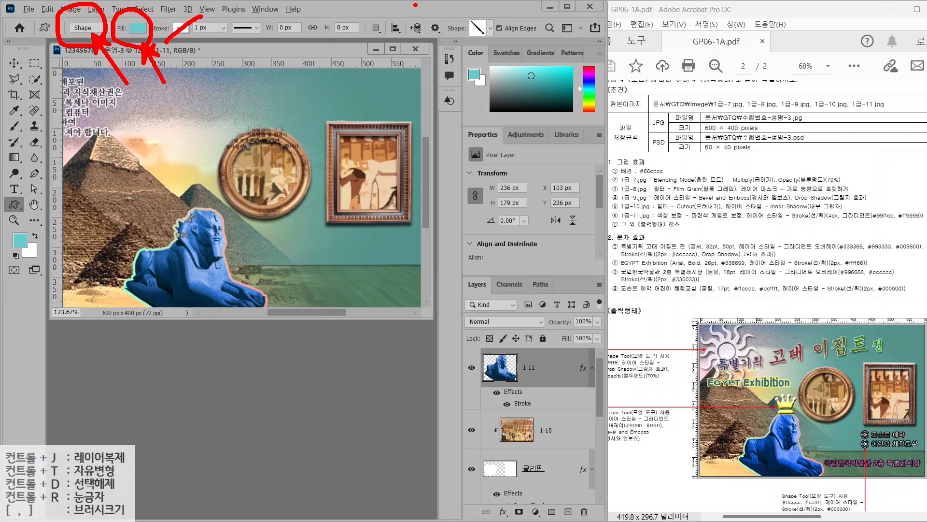
mouse_move(489, 35)
mouse_down()
mouse_move(458, 15)
mouse_move(499, 12)
mouse_move(490, 47)
mouse_move(519, 86)
mouse_up()
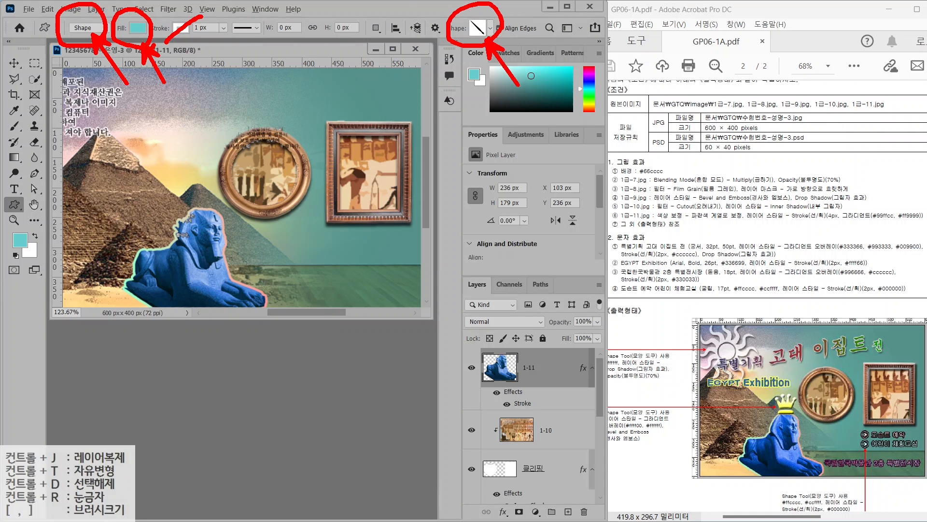
click(490, 28)
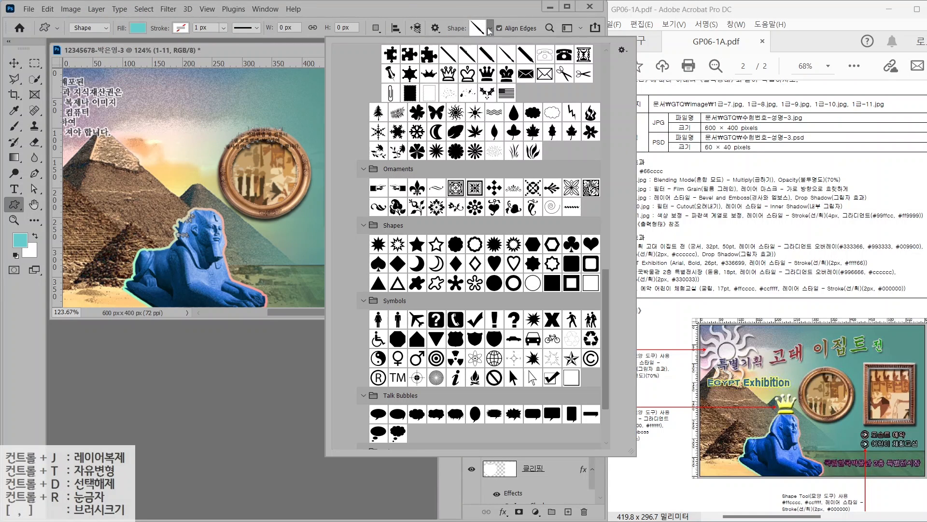
double_click(456, 113)
drag(86, 83, 186, 184)
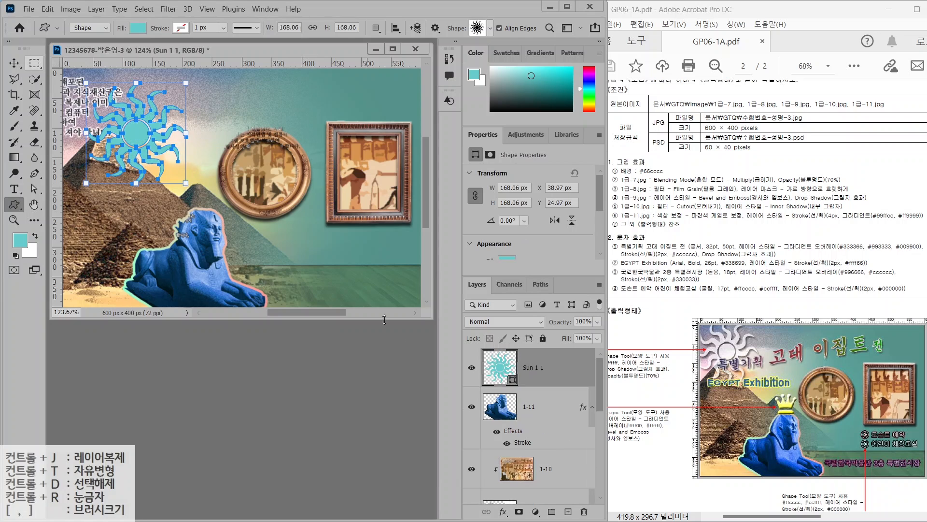
Fill the sun white (#ffffff), add a drop shadow, and move it into the top-left corner
double_click(500, 369)
text(ffffff)
key(Return)
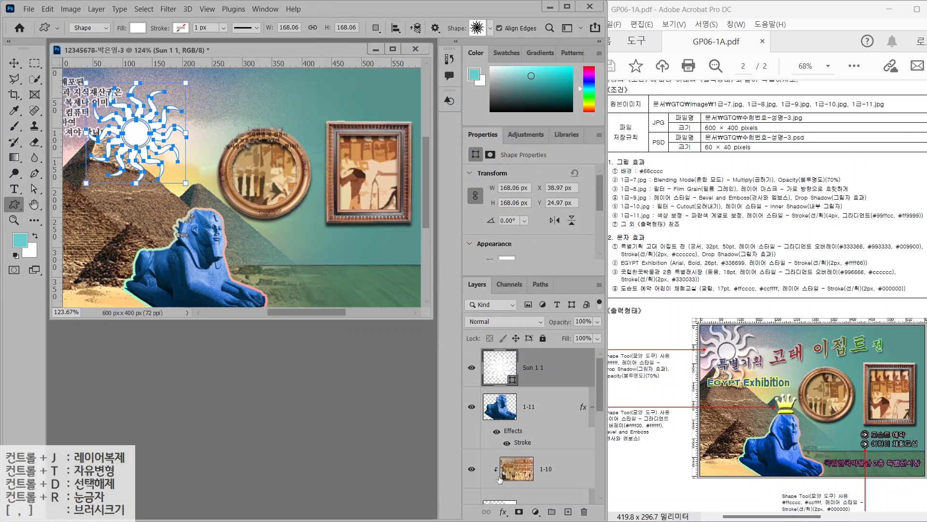
click(503, 512)
click(526, 503)
key(Return)
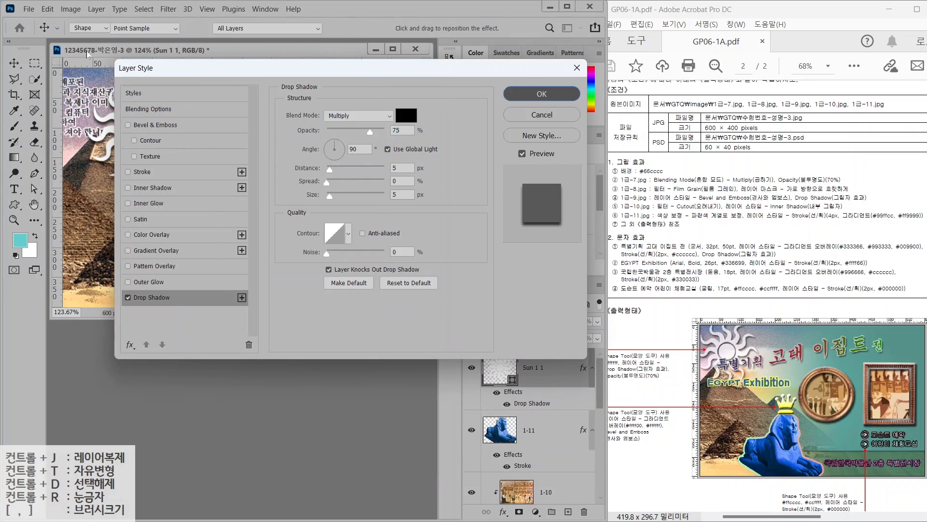
drag(140, 137, 106, 112)
Set the sun layer's opacity to 70%
drag(620, 383, 686, 383)
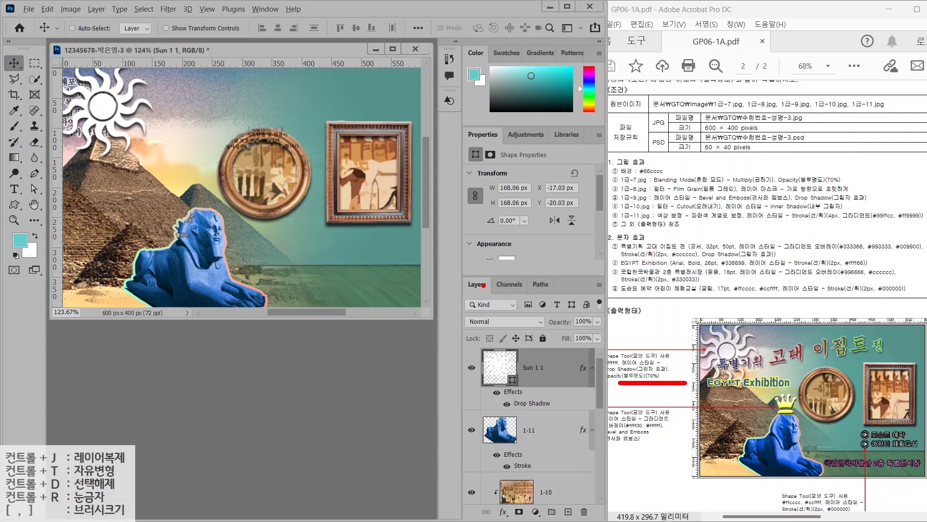
drag(457, 273, 609, 342)
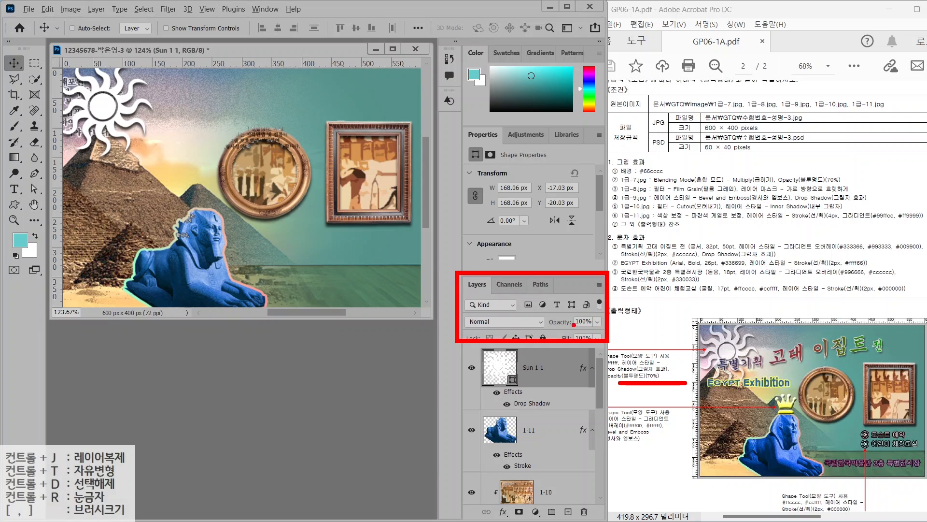
drag(568, 316, 592, 287)
drag(552, 332, 615, 332)
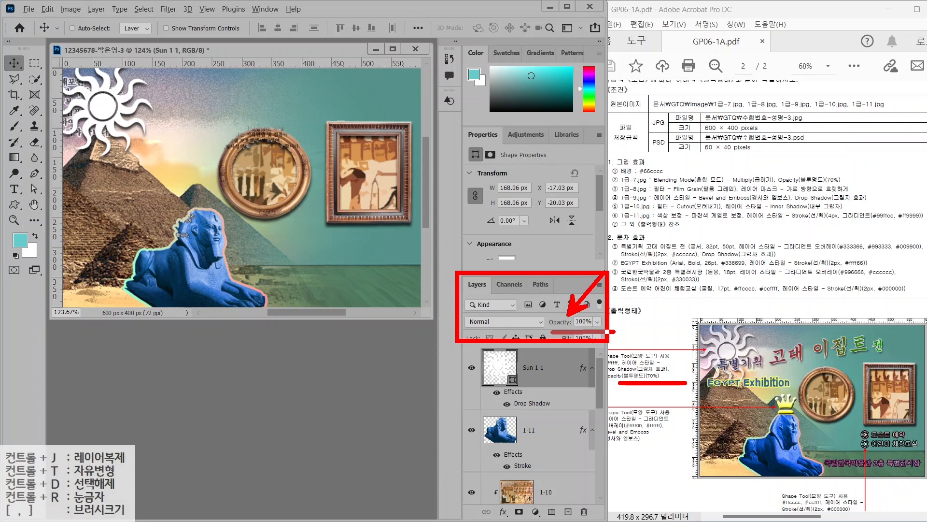
key(7)
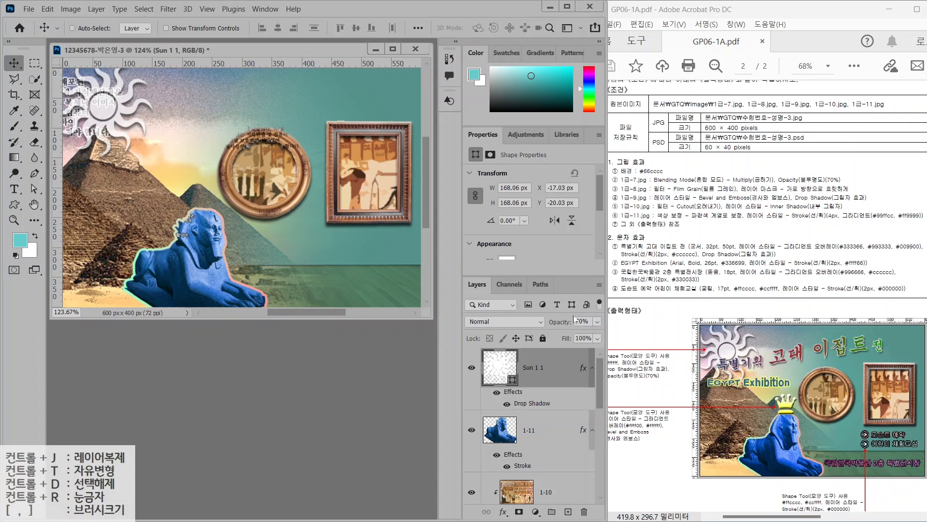
key(u)
click(490, 28)
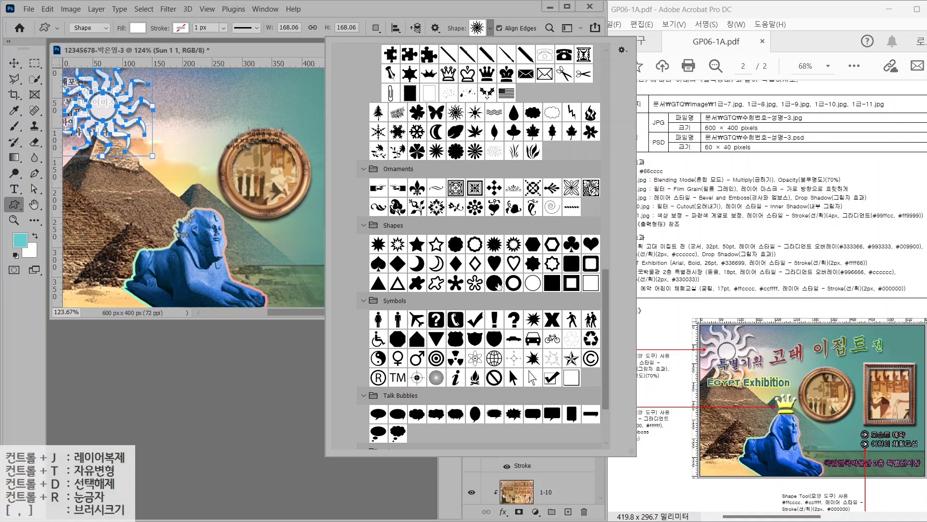
Draw a Crown shape above the sphinx's head and add a Gradient Overlay to it
scroll(499, 287, up, 2)
double_click(485, 111)
drag(184, 180, 221, 214)
click(503, 512)
click(525, 411)
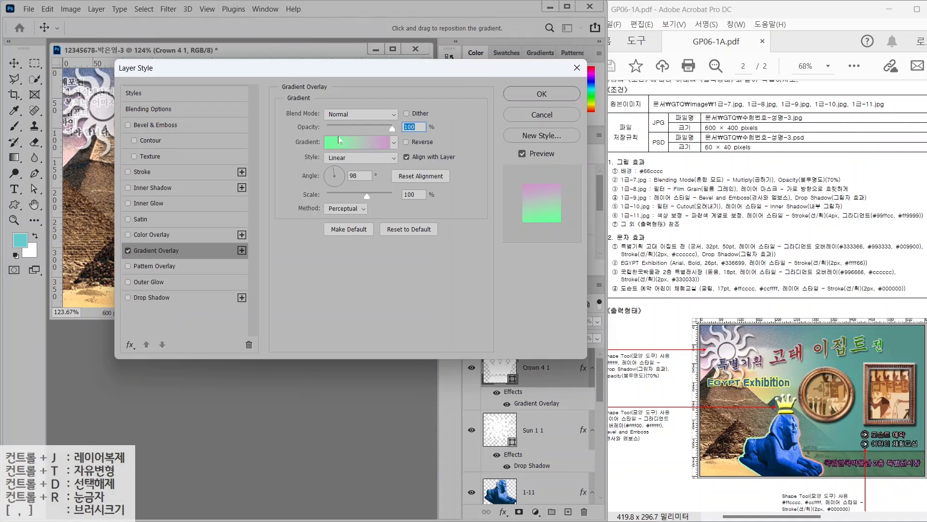
Set the crown's gradient from yellow #ffff00 to white #ffffff
click(341, 141)
double_click(337, 268)
text(ffff00)
key(Return)
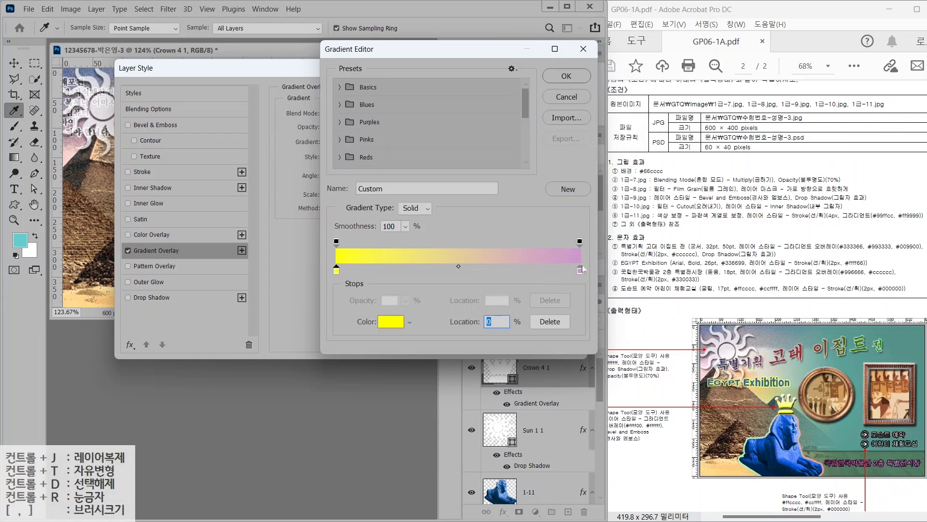
double_click(582, 273)
text(ffffff)
key(Return)
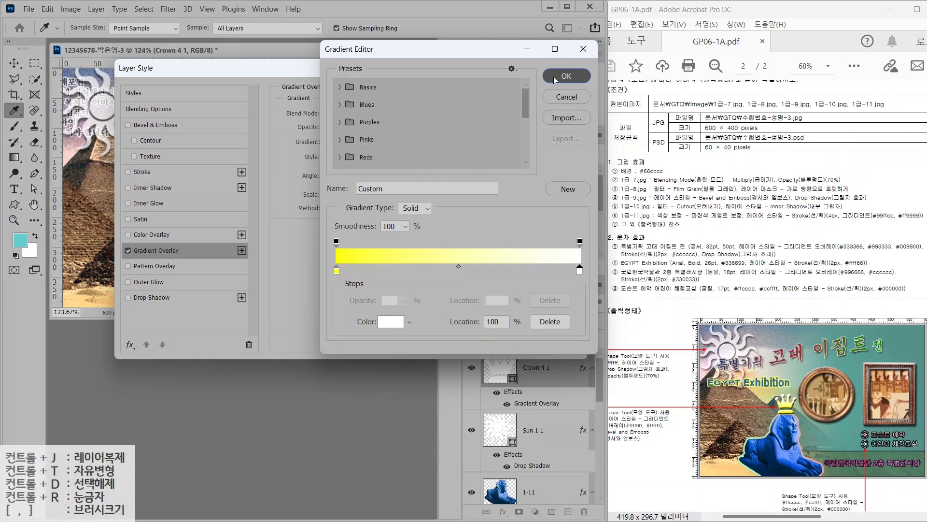
click(554, 76)
Add Bevel & Emboss to the crown and nudge it onto the sphinx's head
click(149, 124)
key(Return)
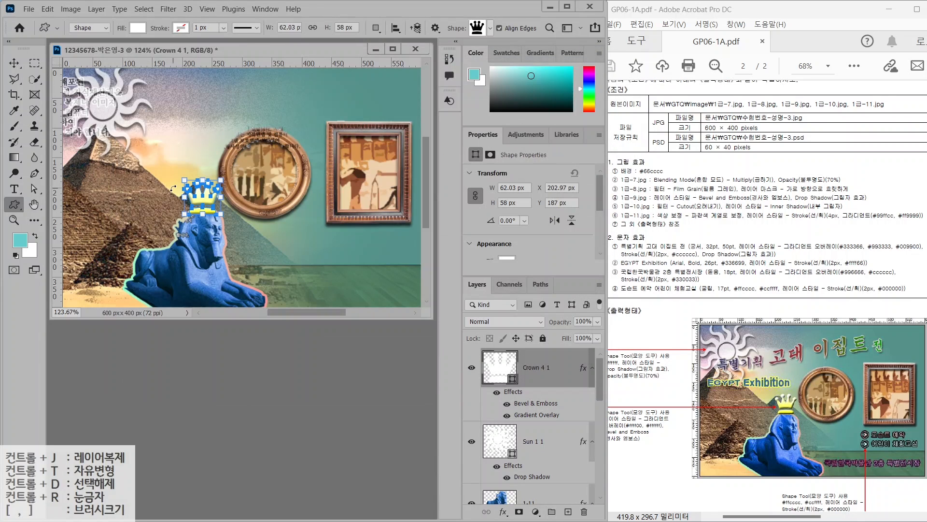
key(Left)
key(Left)
key(Left)
key(Left)
key(Left)
key(Right)
key(Right)
key(Right)
key(Right)
key(Right)
key(Right)
key(Right)
key(Right)
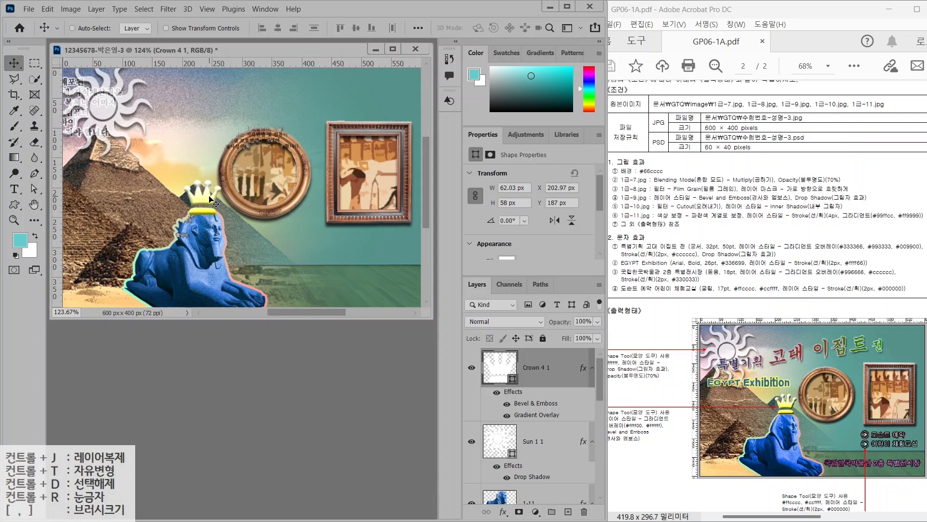
click(14, 204)
Draw a small Forward arrow right of the sphinx, filled pink #ffcccc
click(490, 28)
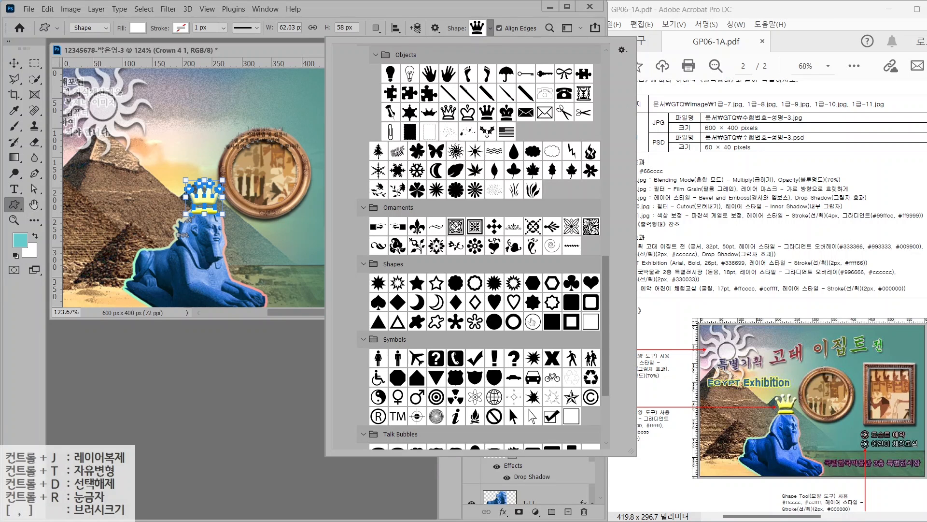
scroll(608, 417, down, 5)
double_click(436, 420)
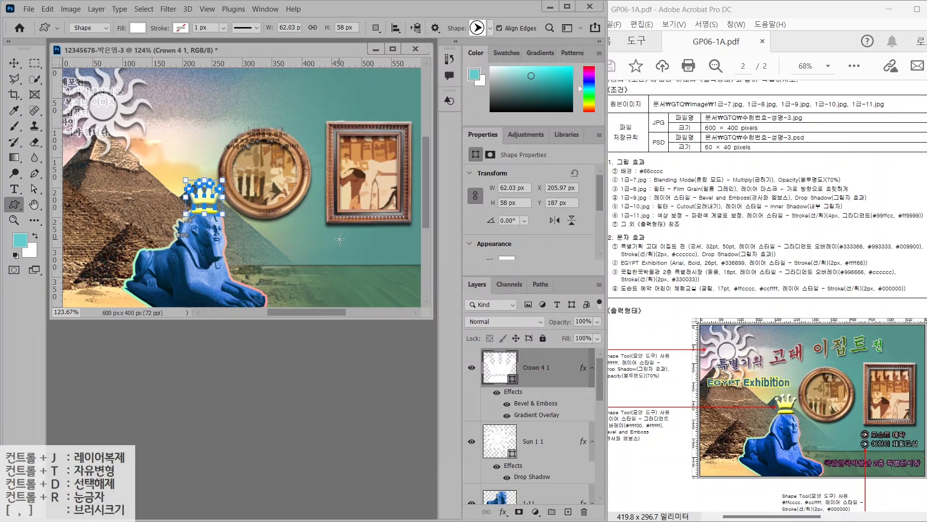
drag(325, 228, 341, 245)
double_click(498, 365)
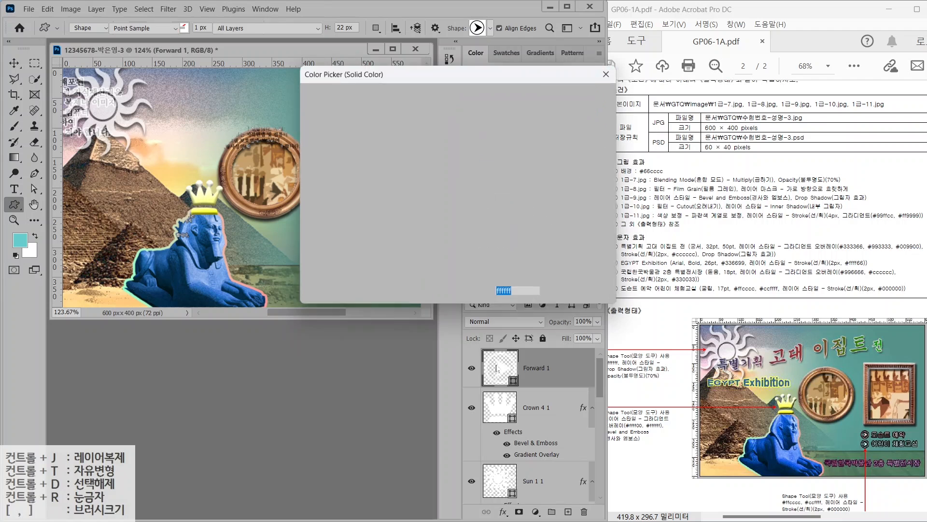
text(ffcccc)
key(Return)
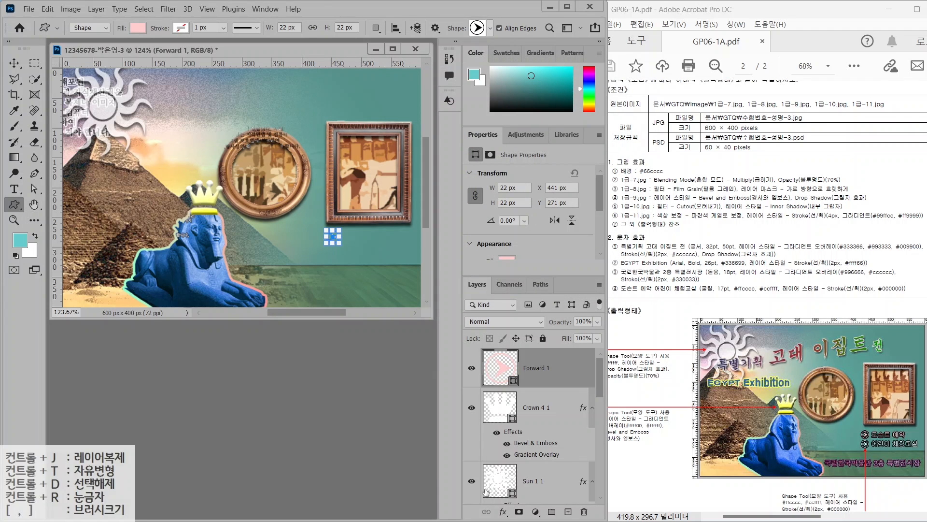
Give the arrow a 2 px black (#000000) Stroke effect
click(503, 511)
click(522, 424)
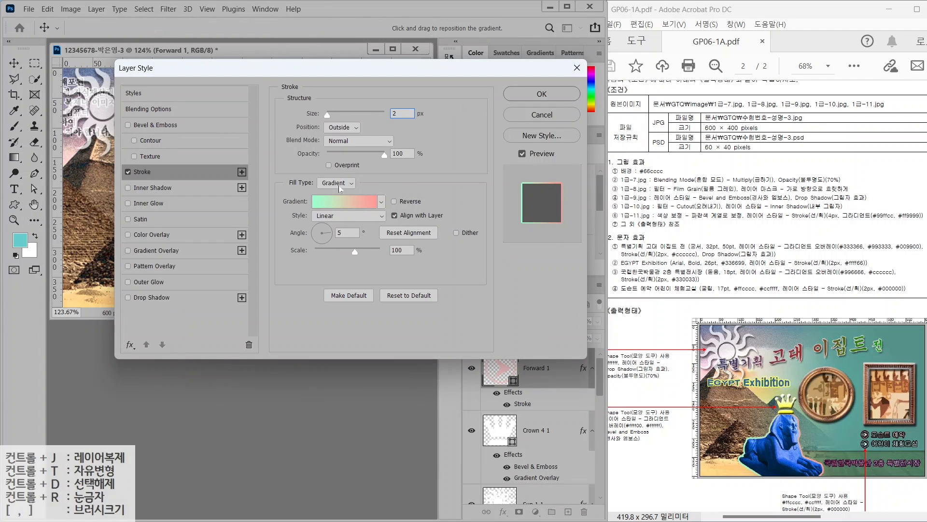
click(340, 184)
click(333, 193)
click(312, 201)
text(000000)
key(Return)
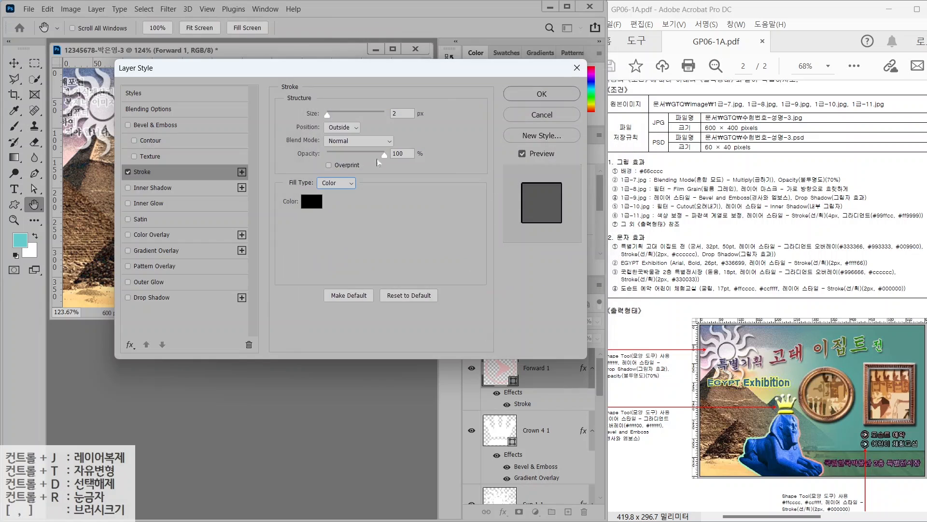
key(Return)
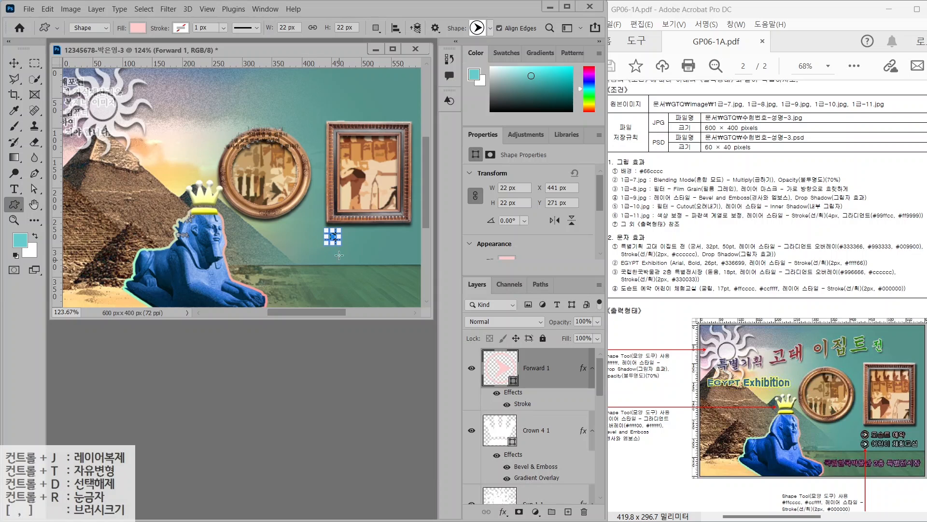
Duplicate the arrow, move the copy below it, and recolour it light cyan #ccffff
key(ctrl+j)
click(14, 63)
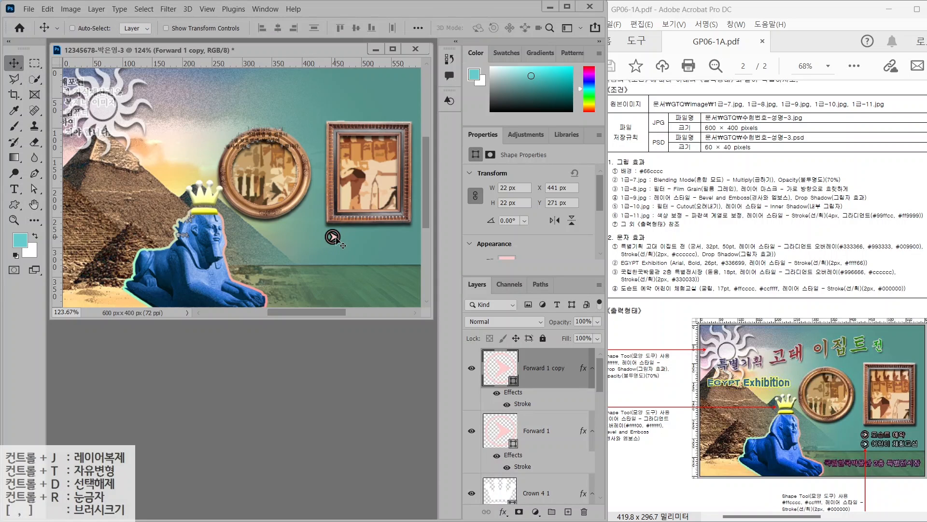
drag(335, 237, 335, 255)
double_click(503, 371)
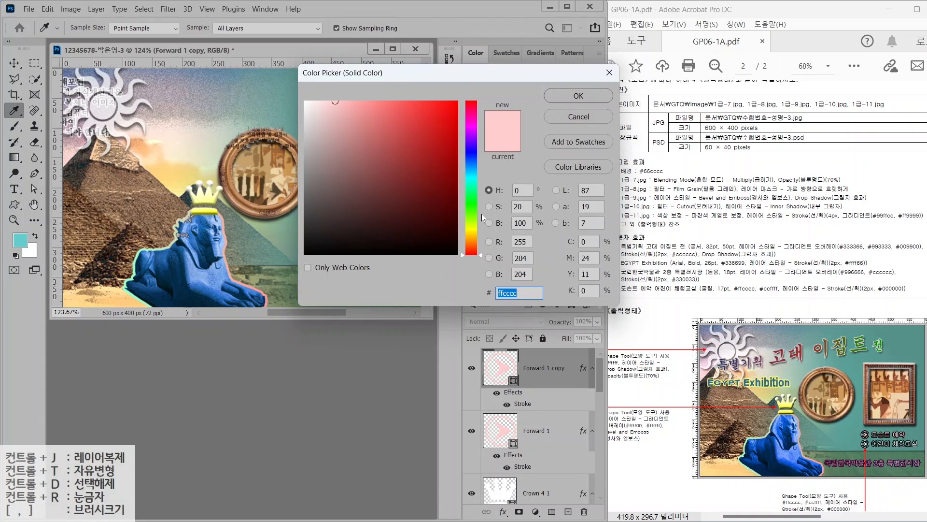
text(ccffff)
key(Return)
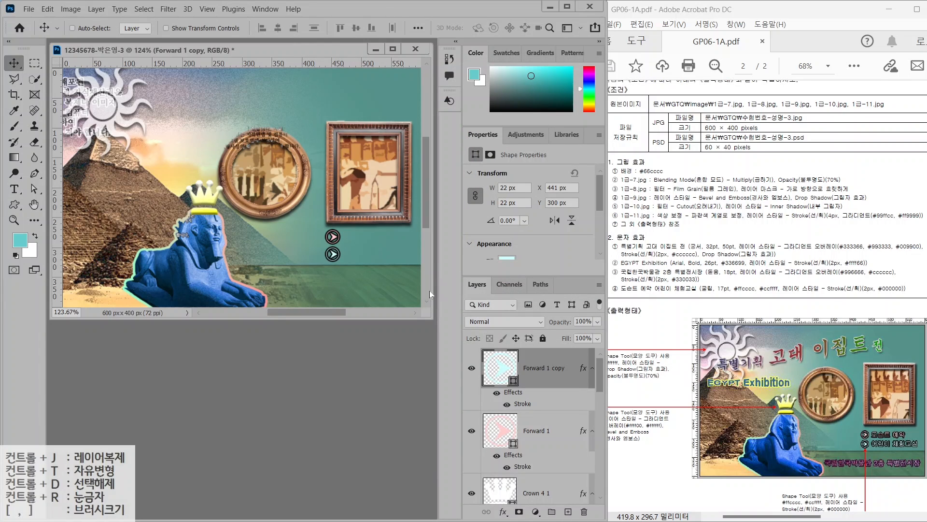
click(14, 189)
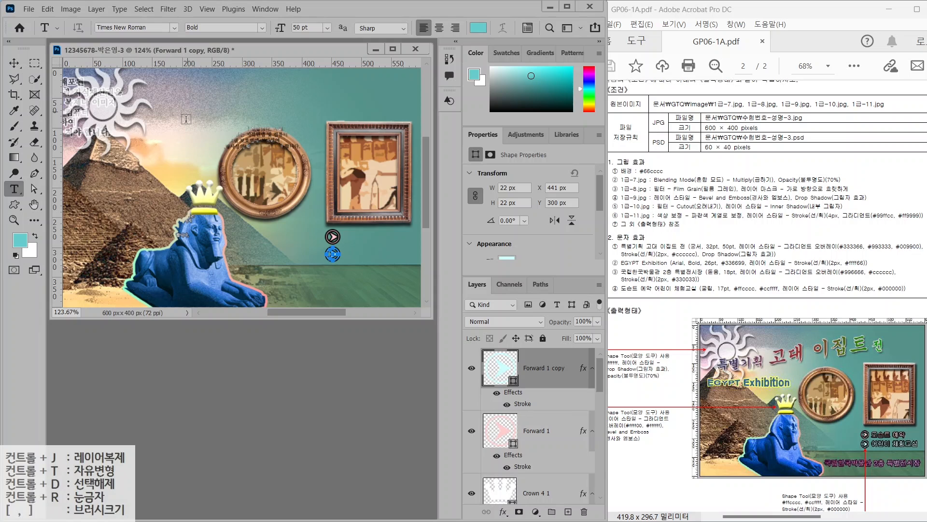
Add the title '특별기획 고대 이집트 전' in 궁서 at 32 pt
click(156, 116)
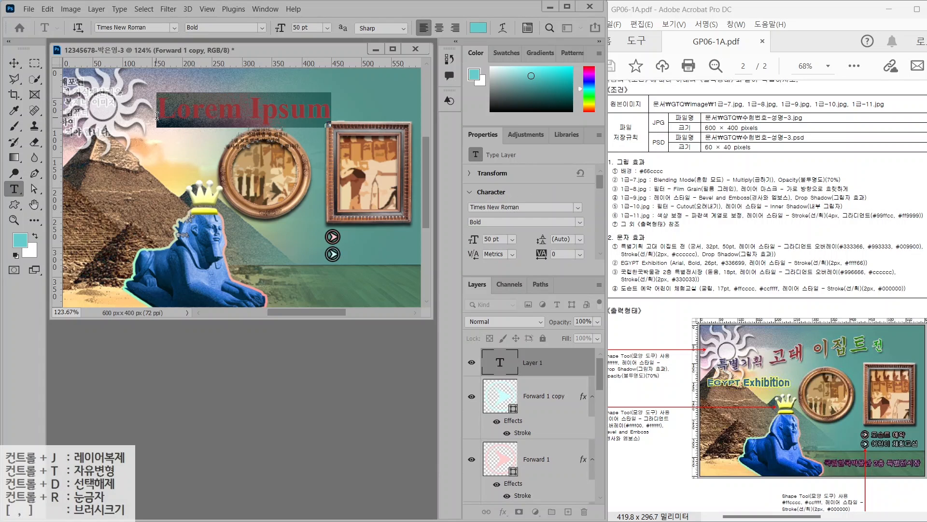
text(특별기획 고대 이집트)
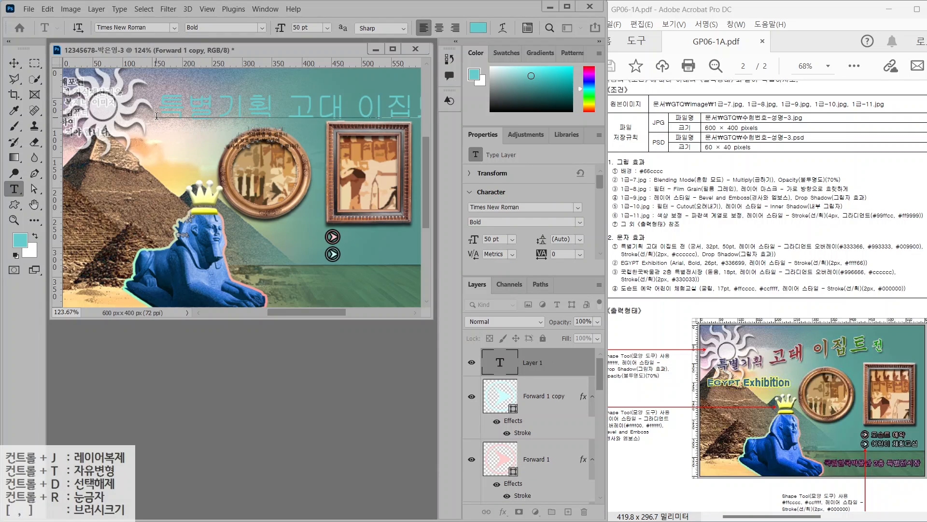
text( 전)
key(ctrl+Return)
click(174, 29)
click(140, 111)
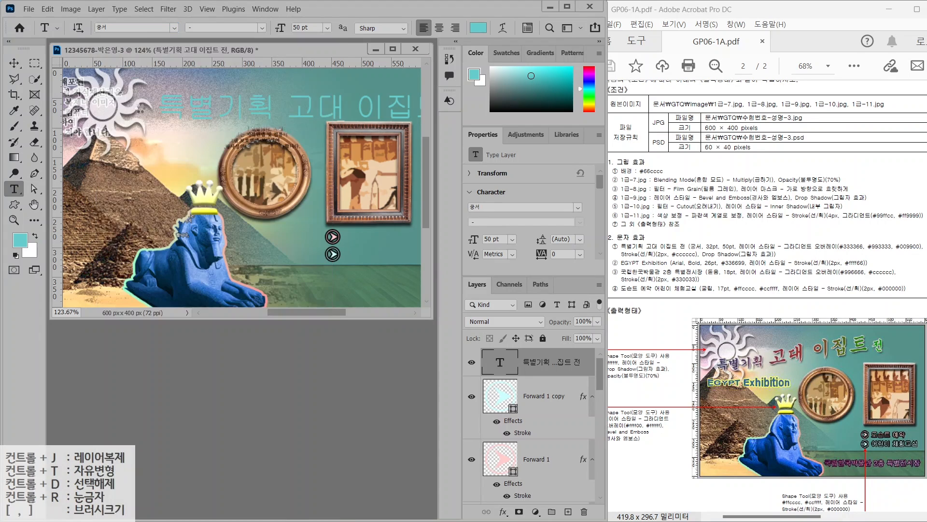
key(Return)
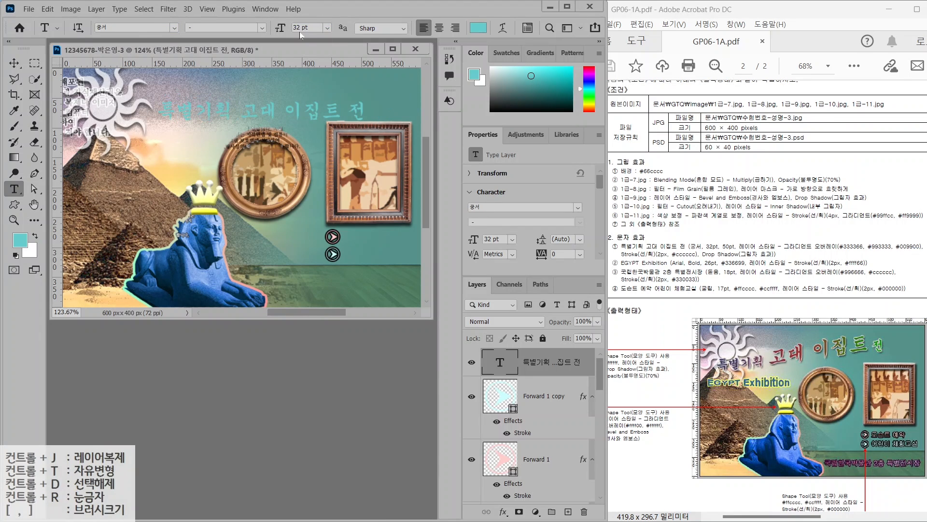
Add a Gradient Overlay with a new middle stop and a dark blue #333366 left stop
click(503, 511)
click(526, 483)
click(357, 143)
click(459, 269)
double_click(336, 269)
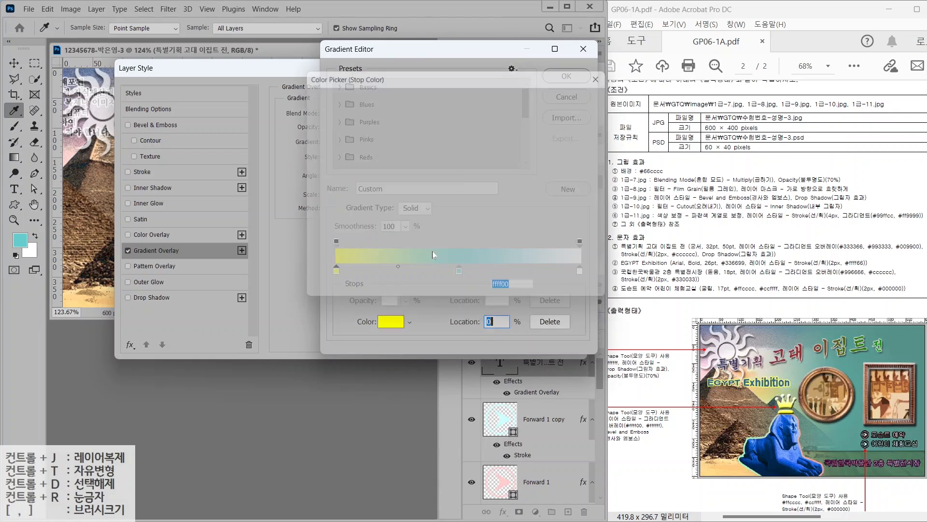
text(333366)
key(Return)
Make the gradient's middle stop red and right stop green #009900, running left to right
double_click(459, 269)
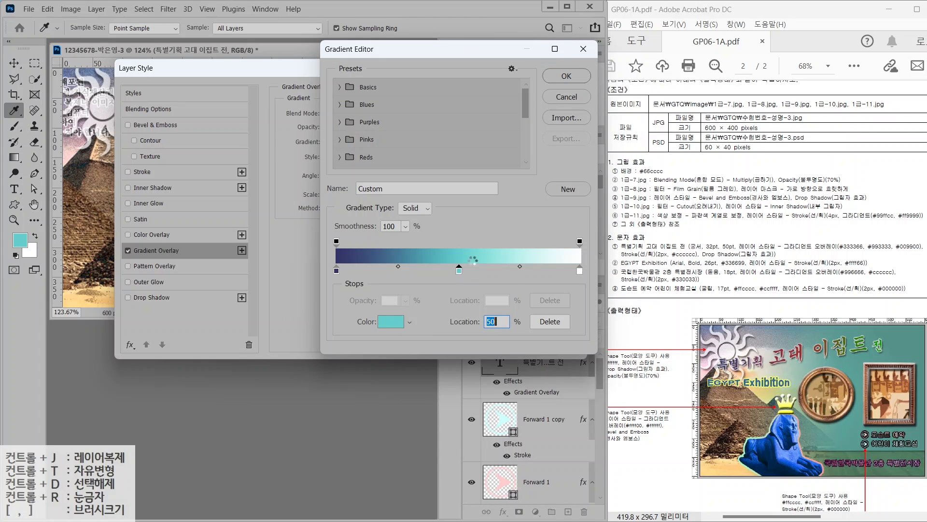
text(9900)
key(Return)
click(581, 269)
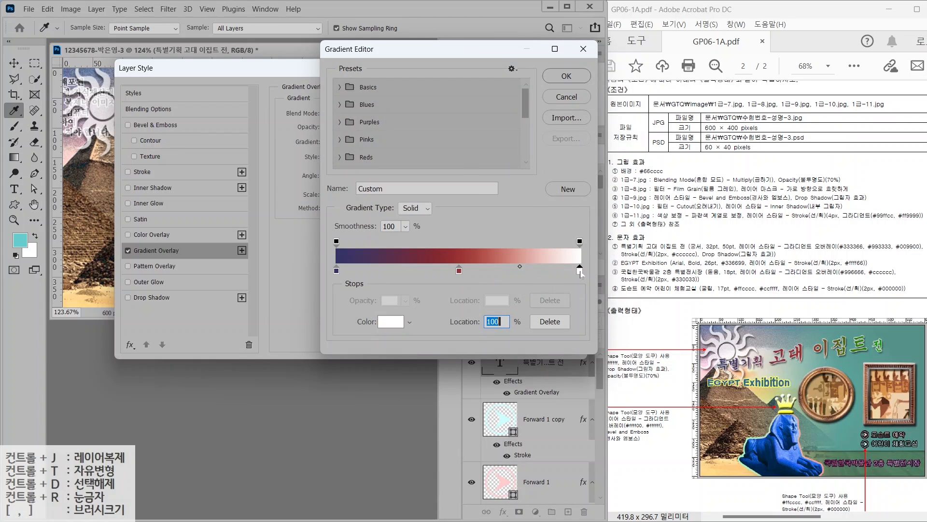
double_click(581, 269)
text(009900)
key(Return)
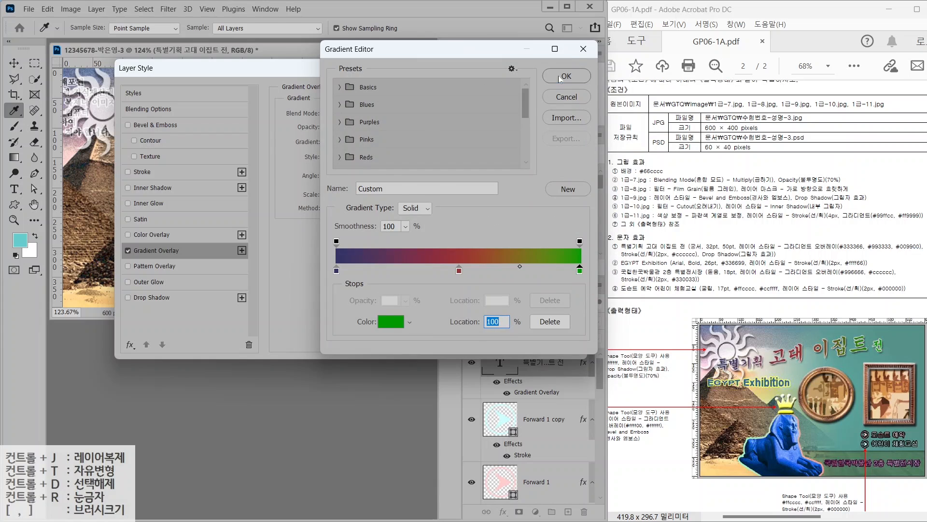
key(Return)
drag(337, 171, 343, 177)
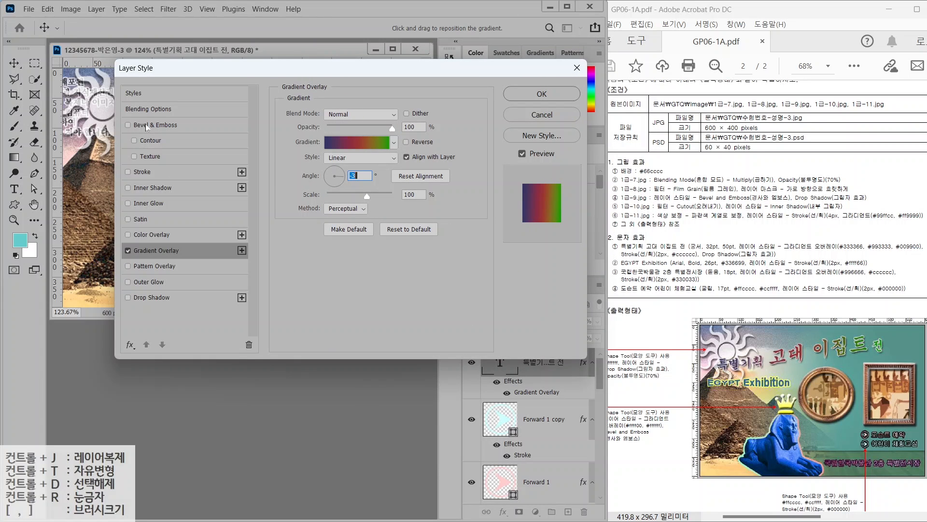
Add a light grey #cccccc Stroke and a Drop Shadow to the title
click(142, 172)
click(311, 200)
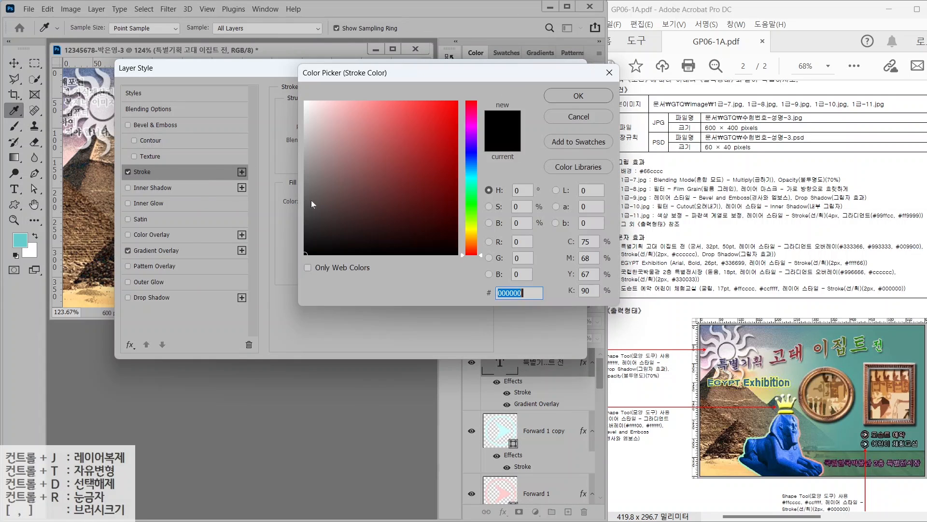
text(ㅊ)
key(BackSpace)
text(cccccc)
key(Return)
click(160, 298)
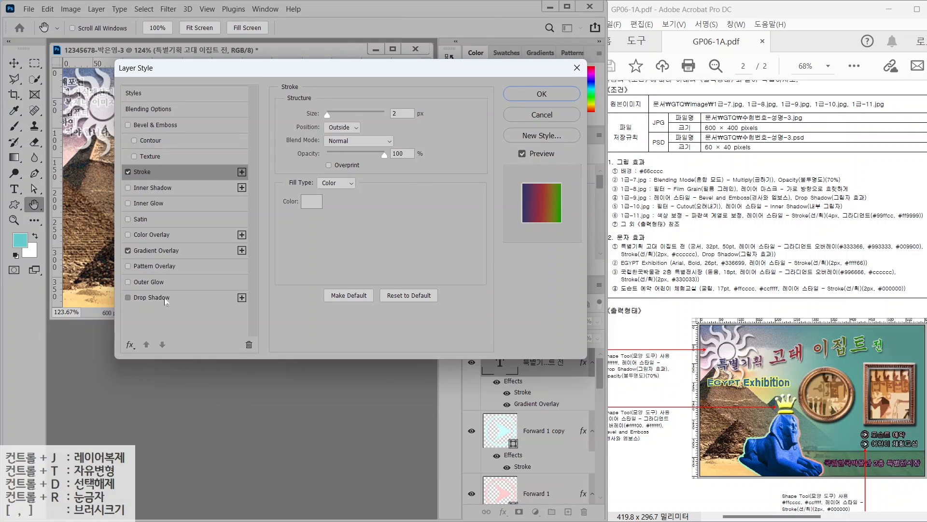
key(Return)
drag(291, 111, 341, 111)
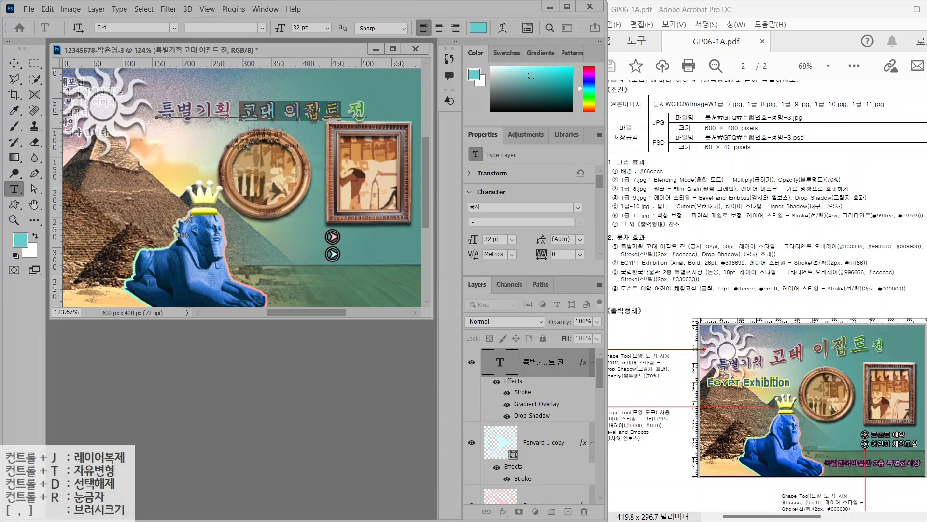
Enlarge the words 고대 이집트 to 50 pt and shift the whole title left
drag(706, 236, 690, 212)
drag(728, 239, 752, 217)
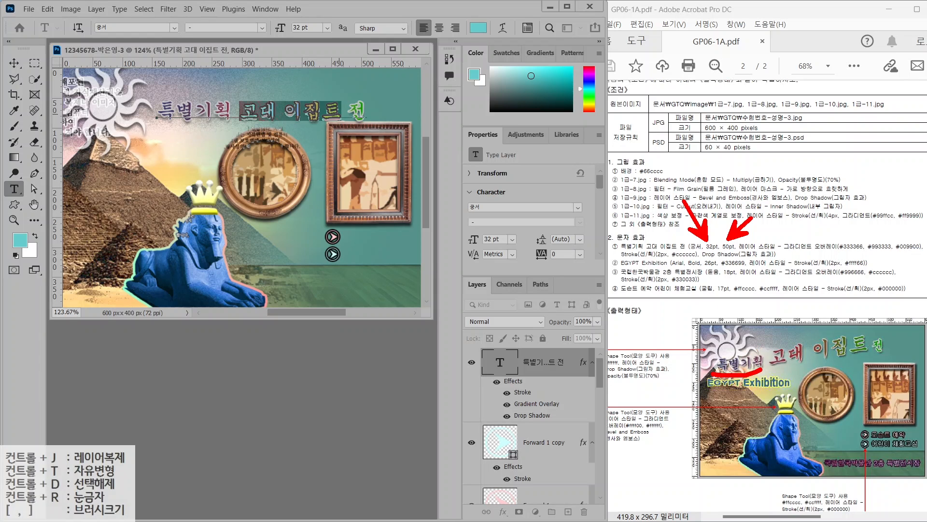
drag(780, 369, 834, 358)
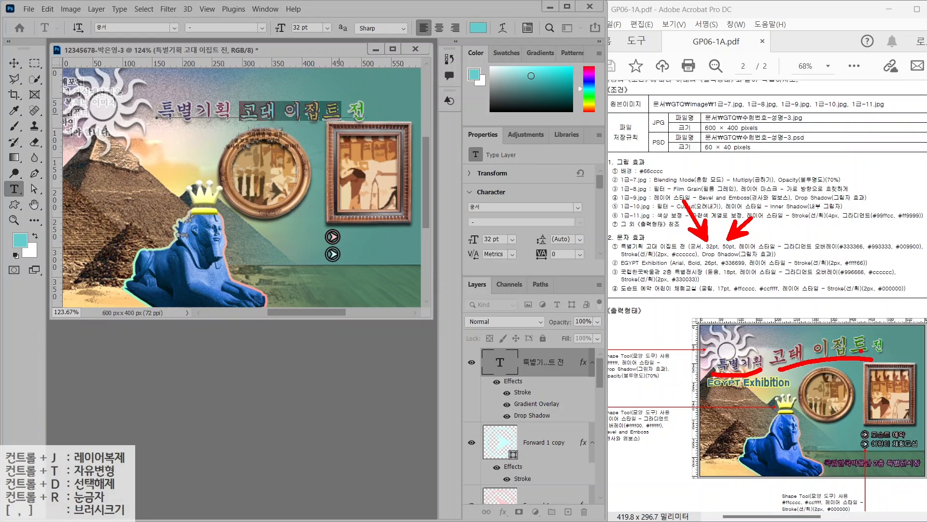
key(Escape)
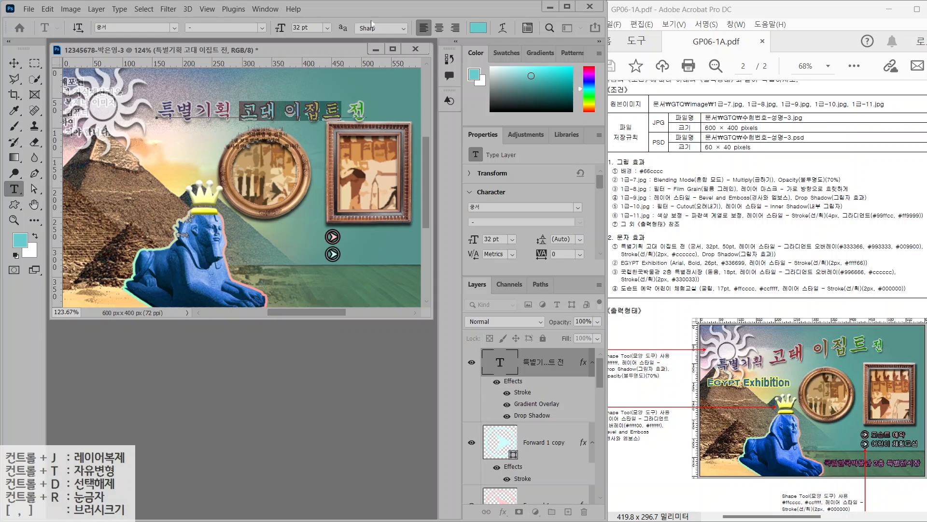
drag(310, 28, 257, 18)
text(50)
key(Return)
click(14, 63)
drag(250, 111, 202, 111)
Try a Flag warp on the title in Warp Text
key(t)
click(502, 27)
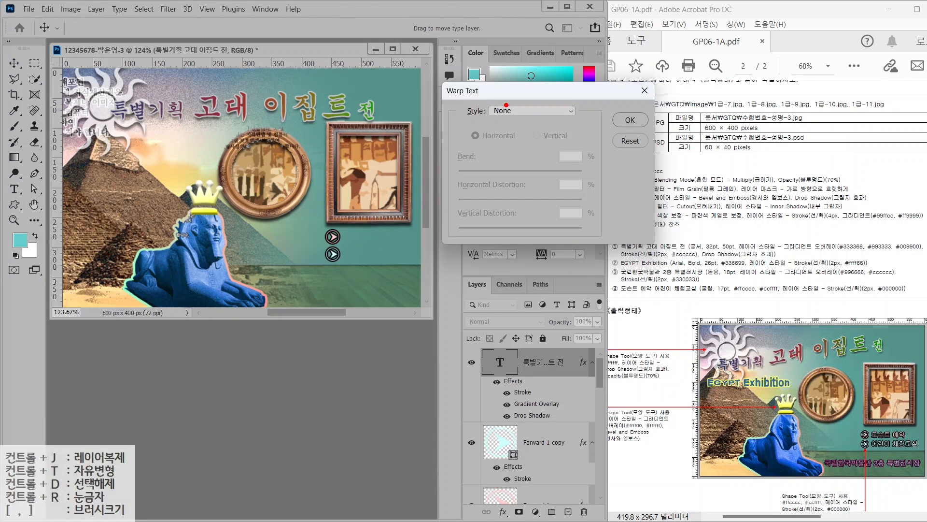
drag(728, 382, 876, 358)
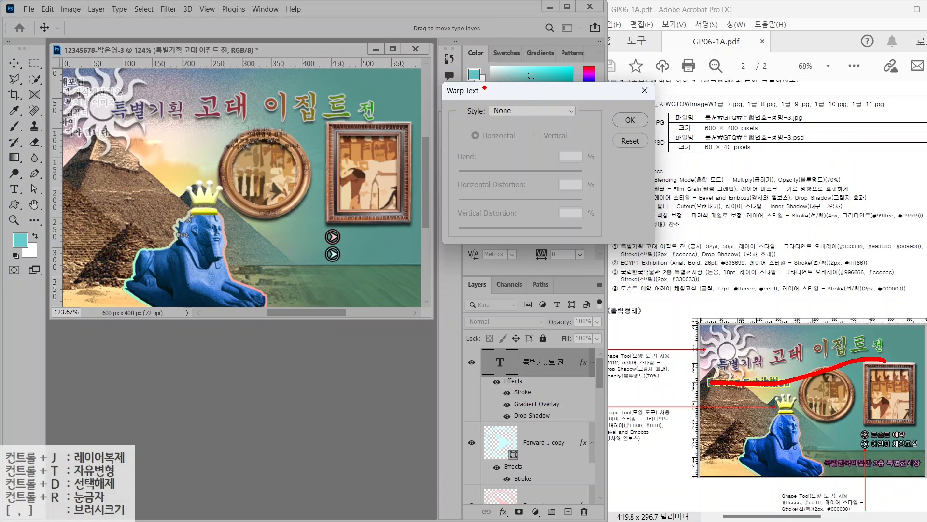
key(Escape)
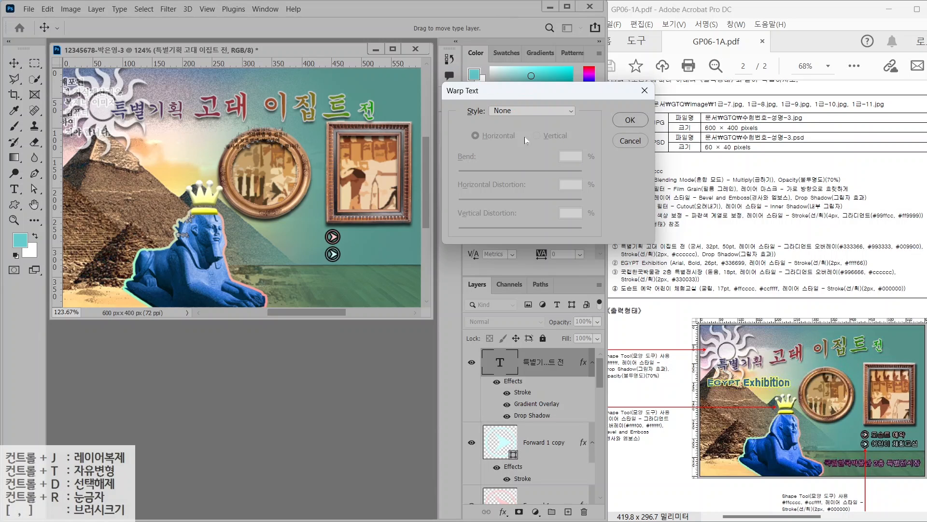
click(516, 107)
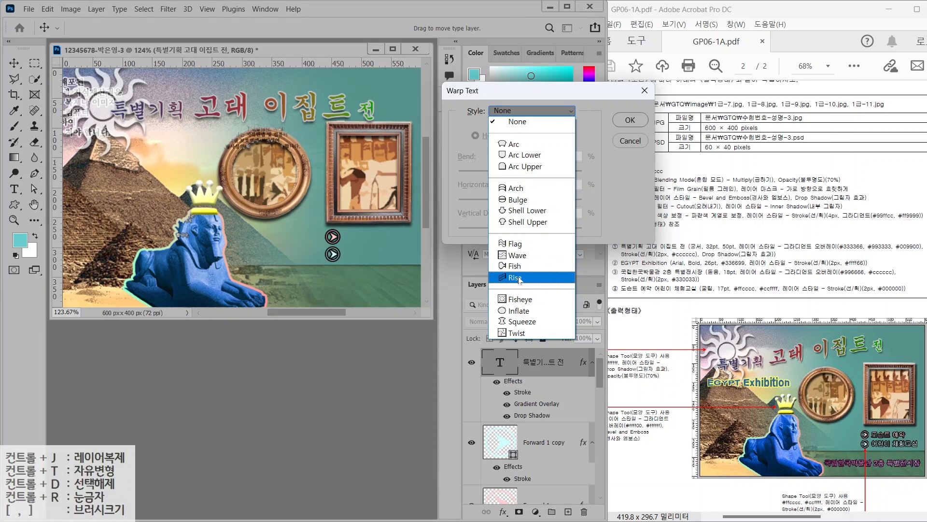
click(522, 245)
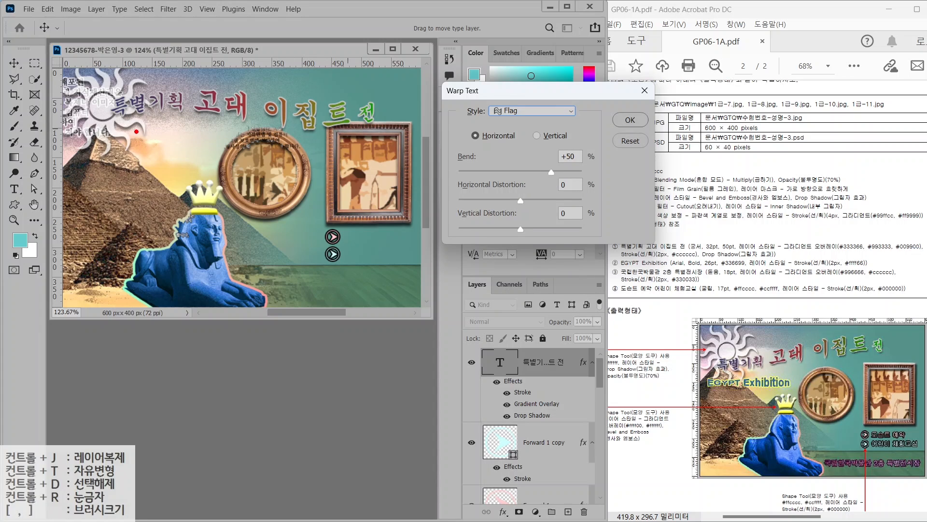
drag(108, 130, 388, 130)
drag(103, 87, 361, 91)
key(Escape)
Switch the title's warp style to Rise and confirm it
click(503, 111)
click(511, 277)
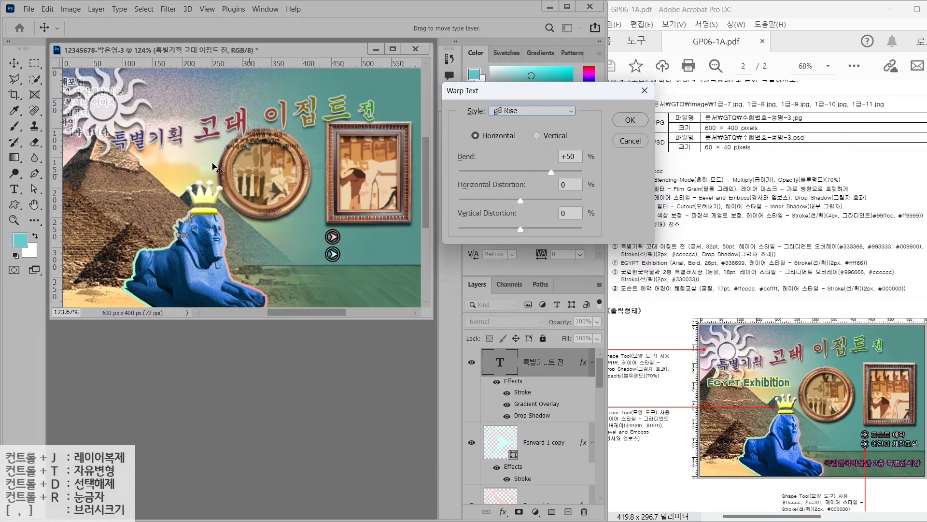
drag(111, 152, 412, 152)
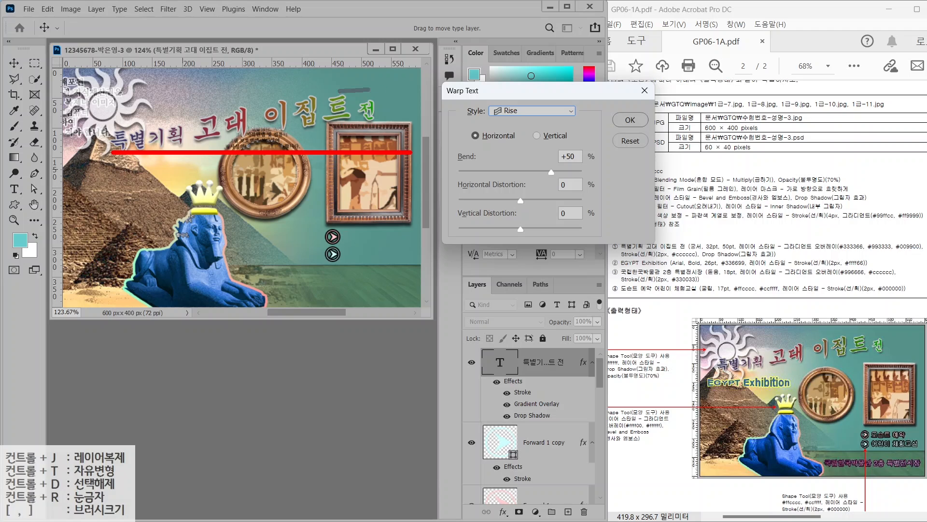
drag(371, 89, 405, 90)
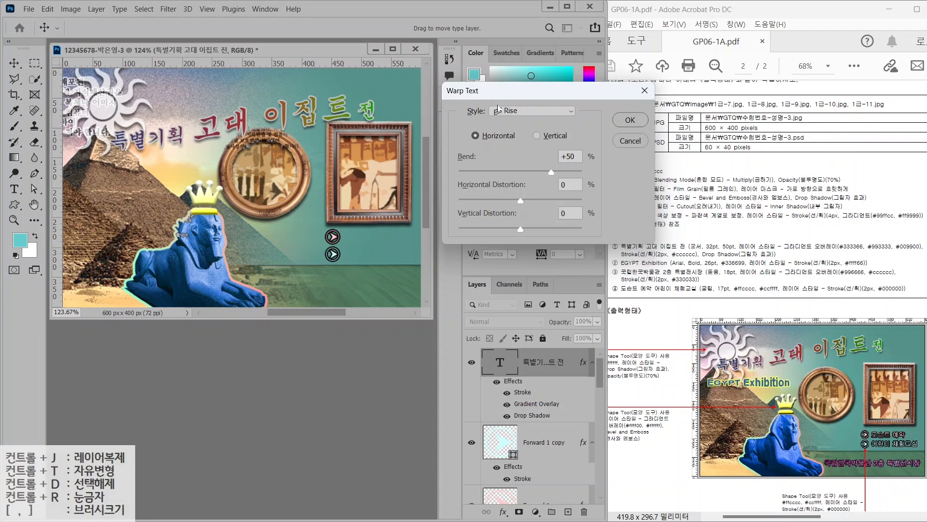
click(631, 120)
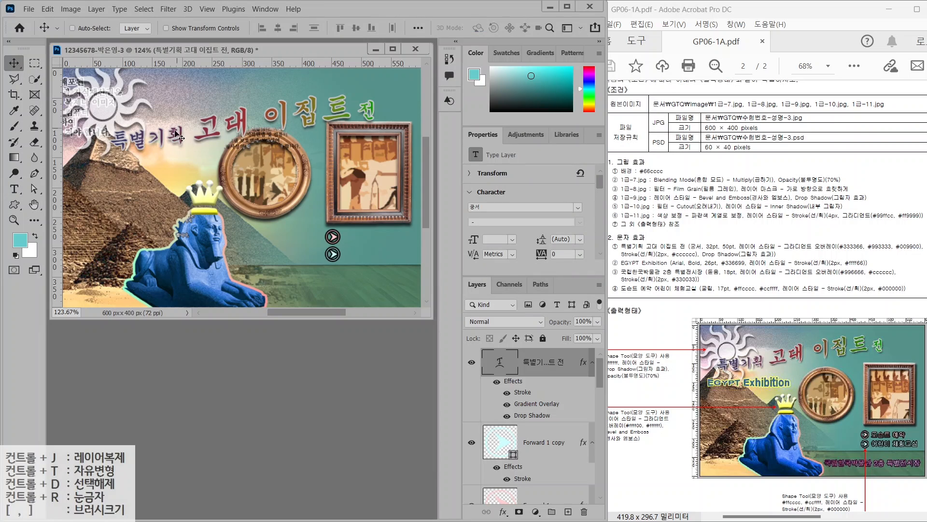
Type 'EGYPT Exhibition' as a new text layer in Arial Bold
drag(178, 134, 162, 123)
key(t)
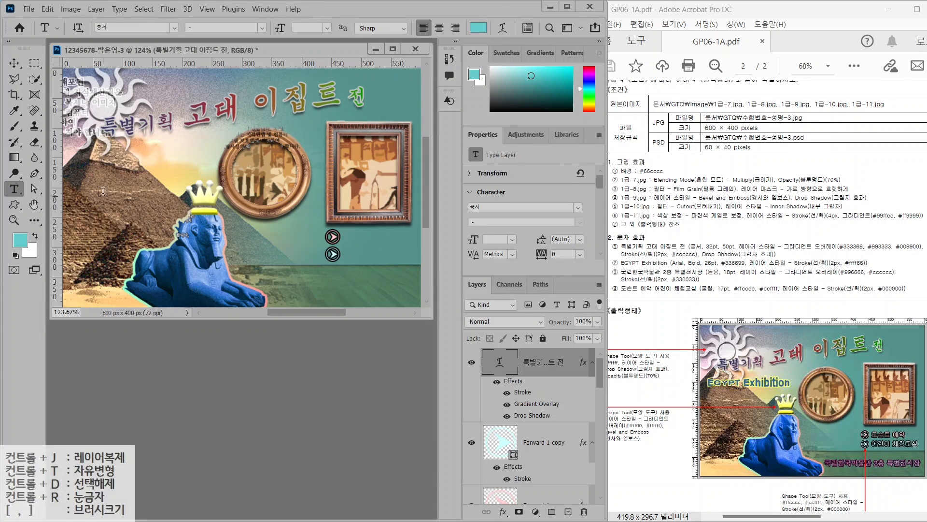
click(98, 183)
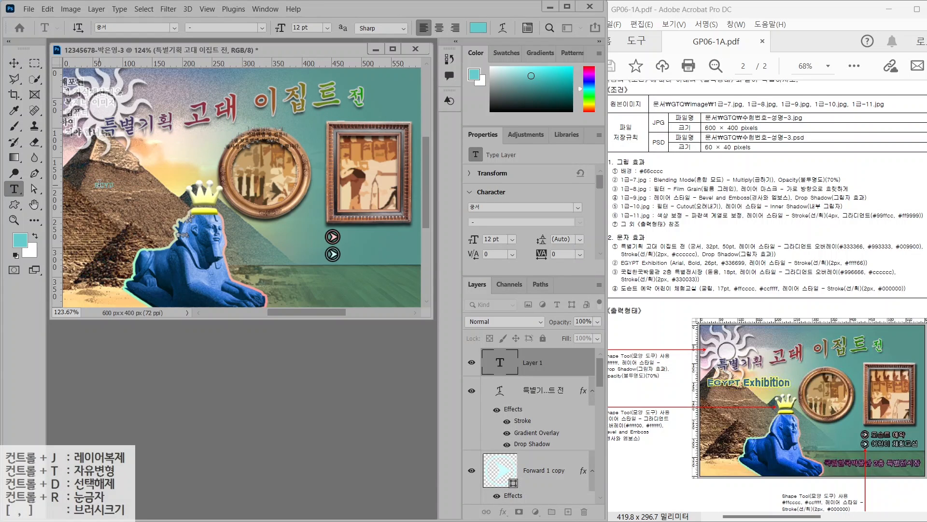
text(EGYPT Exhibition)
click(174, 28)
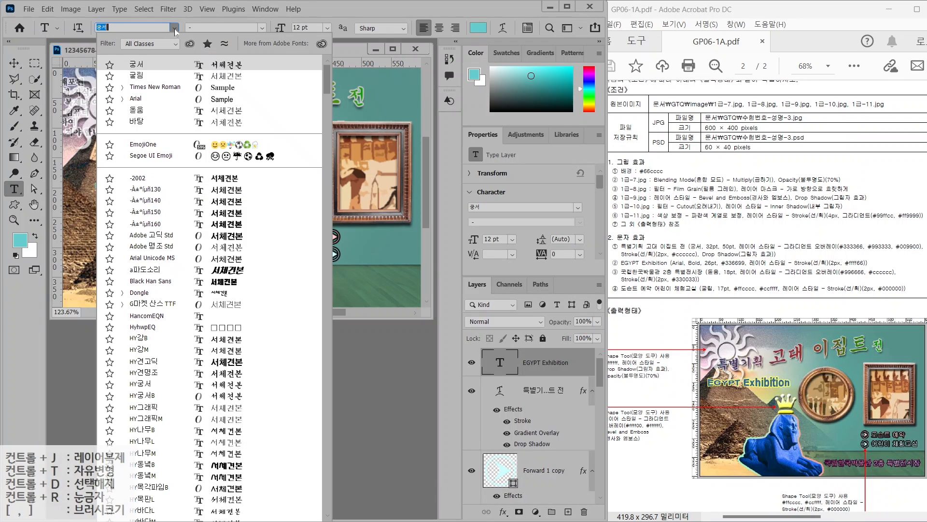
click(136, 99)
click(261, 28)
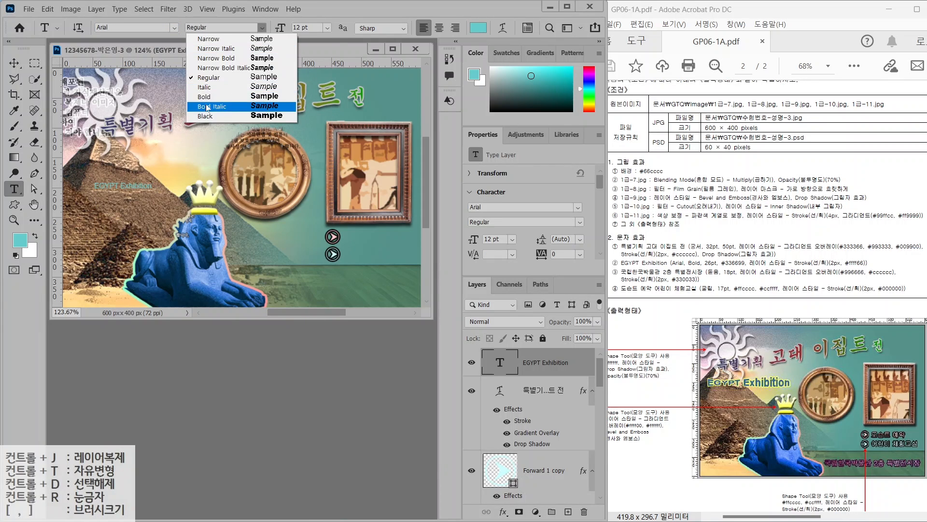
click(208, 108)
Set the text size to 26 pt and its colour to #336699
click(307, 27)
text(26)
key(Return)
click(478, 27)
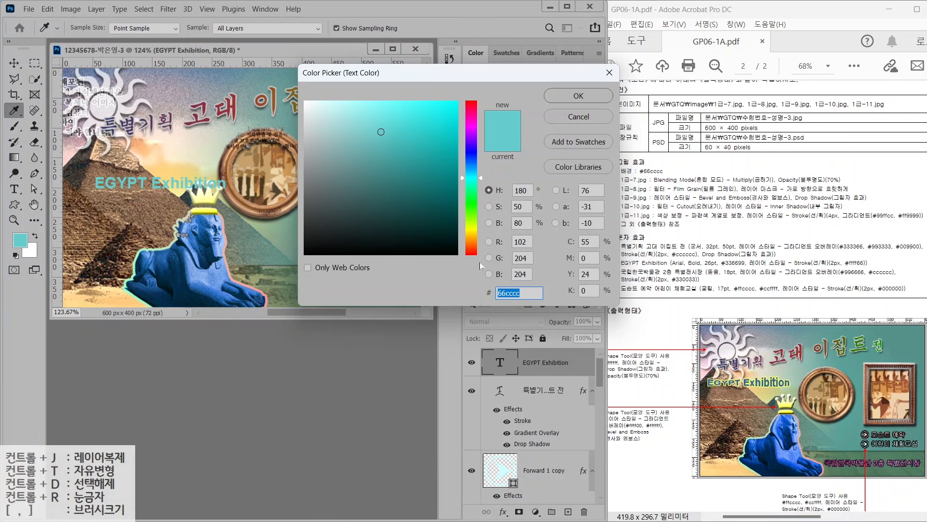
text(336699)
key(Return)
Add a yellow #ffff66 Stroke effect to the EGYPT Exhibition text
click(503, 512)
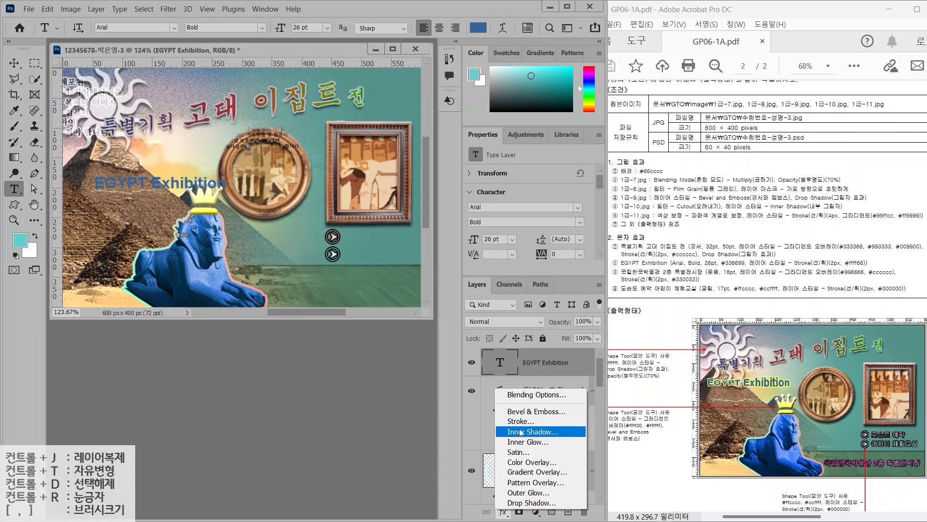
click(517, 425)
click(310, 204)
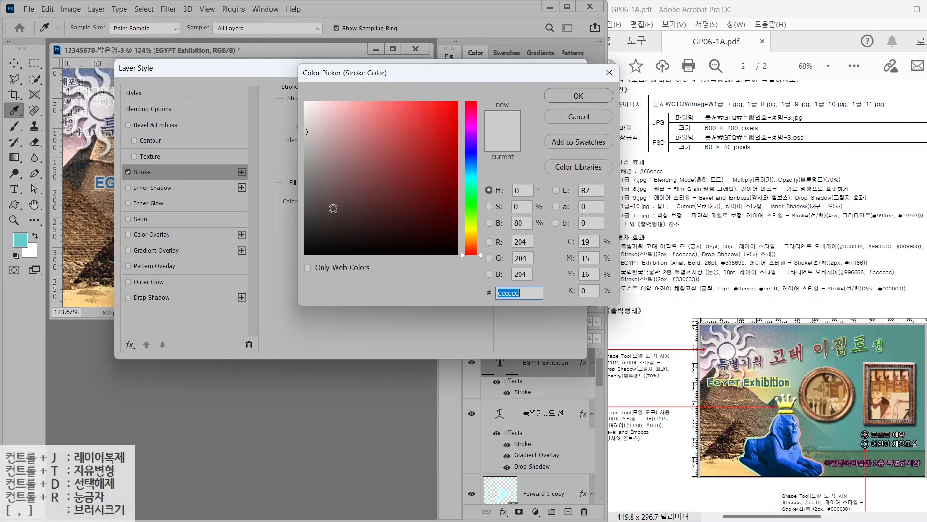
text(ffff66)
key(Return)
key(Return)
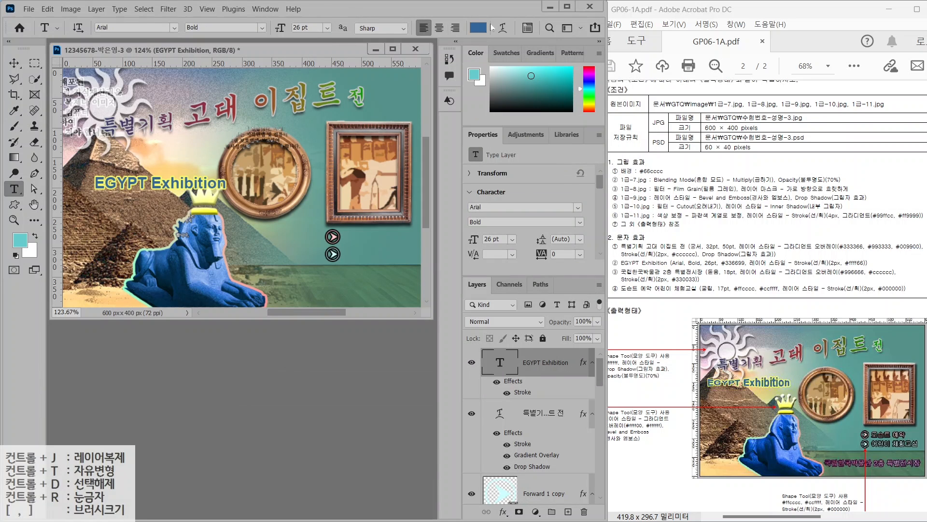
click(530, 140)
Warp the text into a Fish shape and move it toward the upper left
click(531, 110)
click(518, 267)
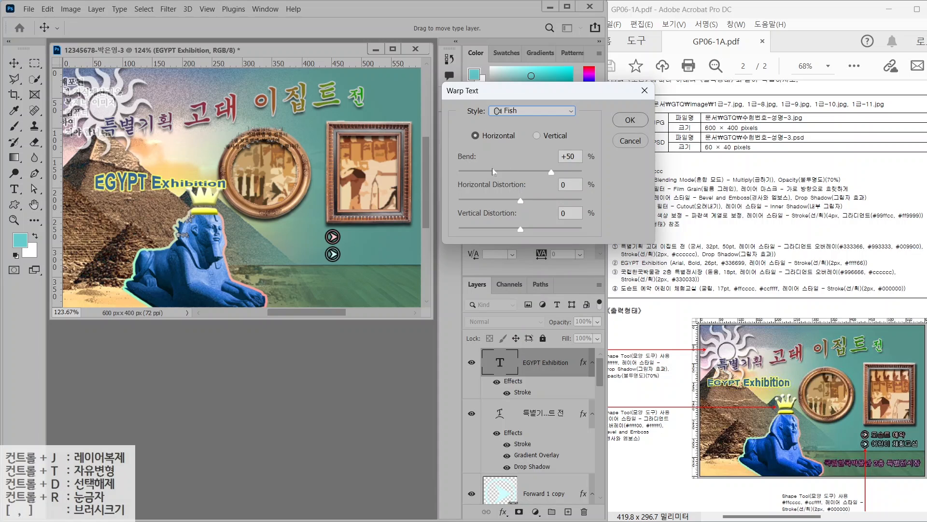
drag(492, 172, 490, 172)
click(630, 120)
key(v)
drag(142, 183, 127, 154)
Type '국립한국박물관 2층 특별전시장' in the lower right, set to 돋움 18 pt
key(t)
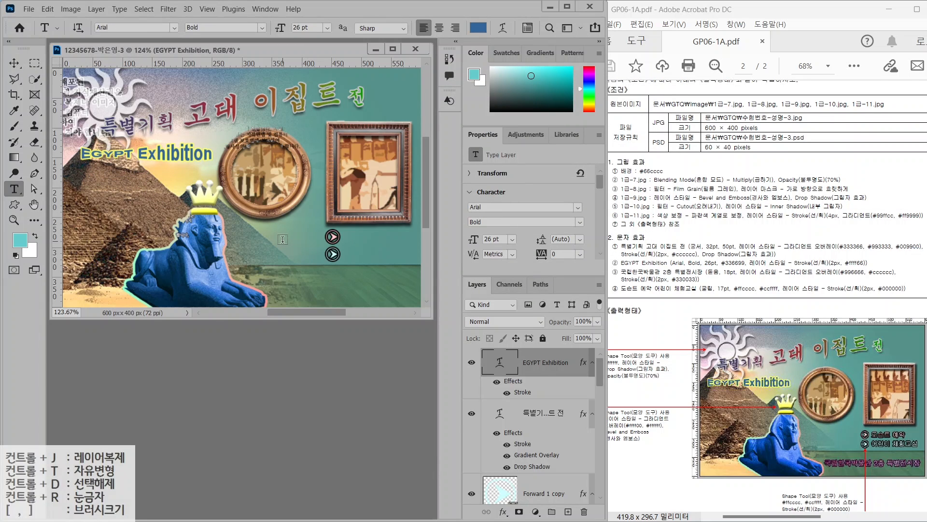
click(283, 239)
text(국립한국박물관 2층)
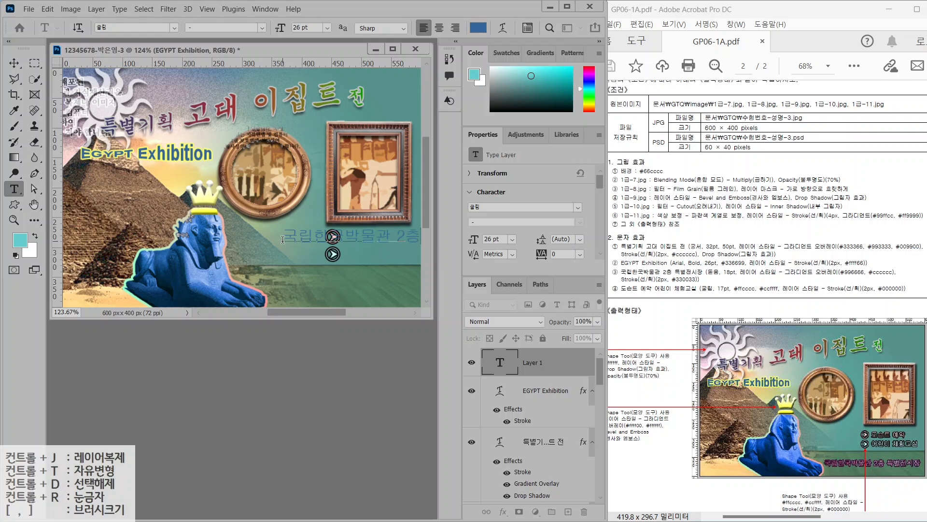
key(ctrl+Return)
click(175, 28)
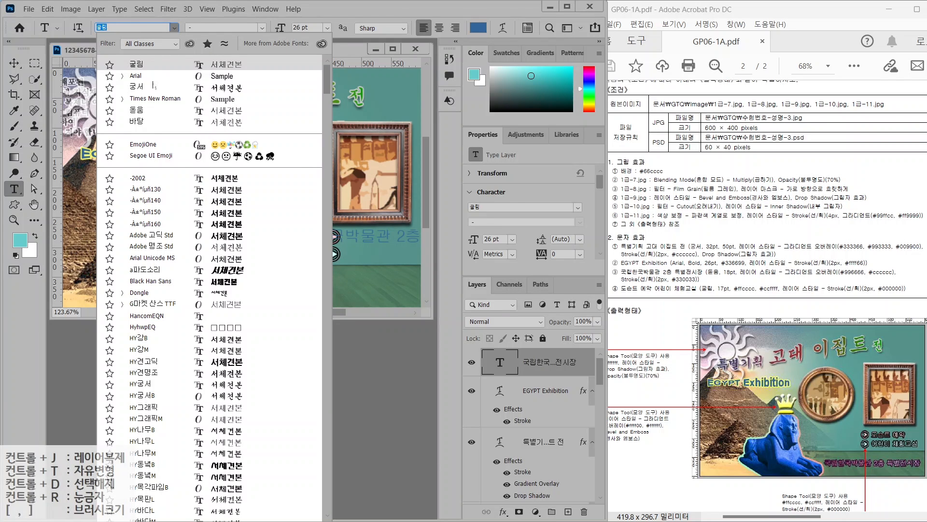
click(145, 63)
click(281, 27)
text(18)
key(Return)
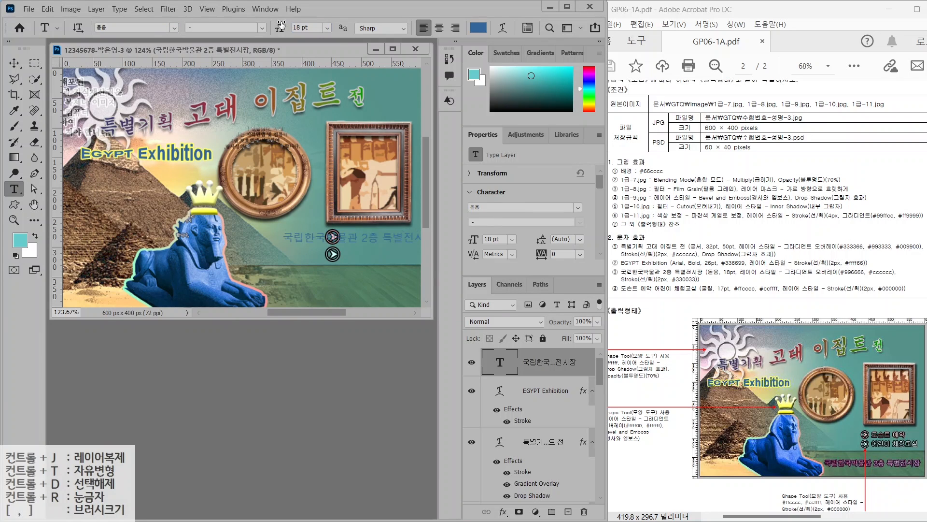
Add a Gradient Overlay running from #996666 to #cccccc
click(503, 512)
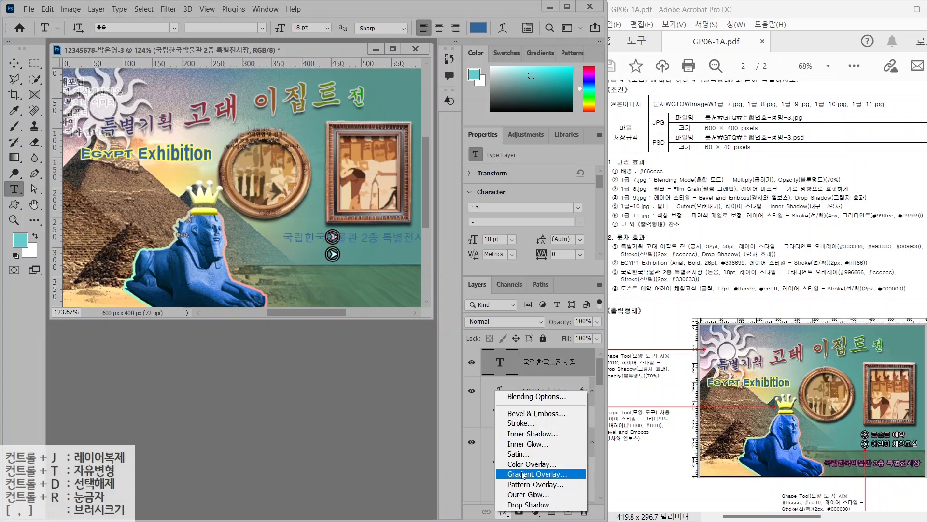
click(522, 476)
click(338, 138)
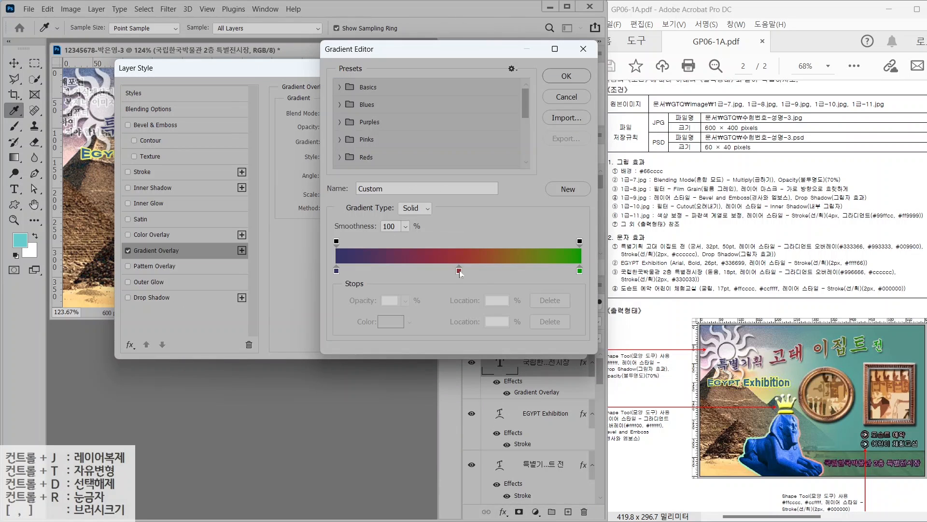
click(338, 270)
double_click(338, 271)
text(996666)
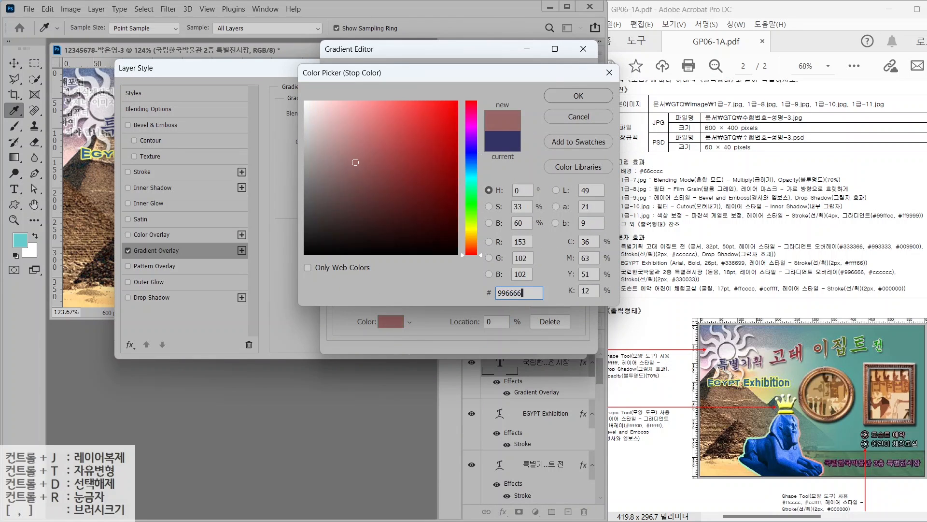
key(Return)
double_click(580, 271)
text(cccccc)
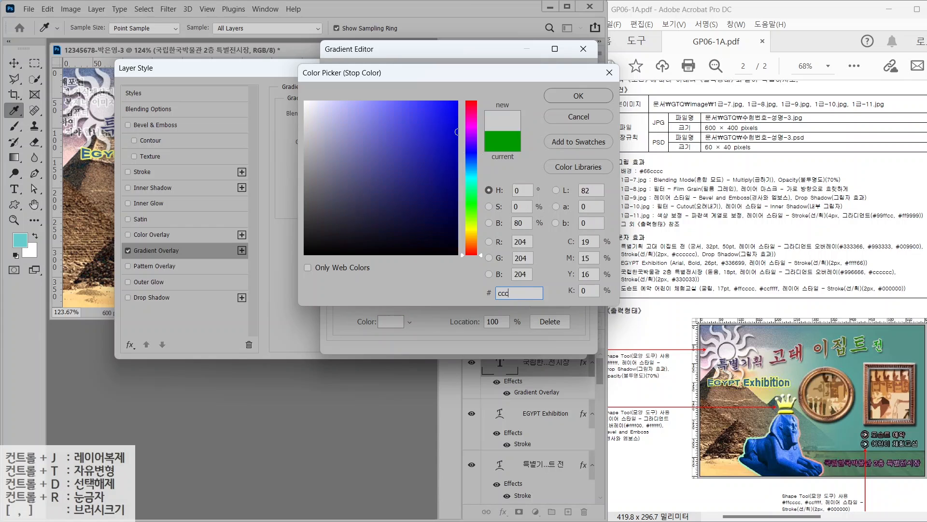
key(Return)
click(561, 77)
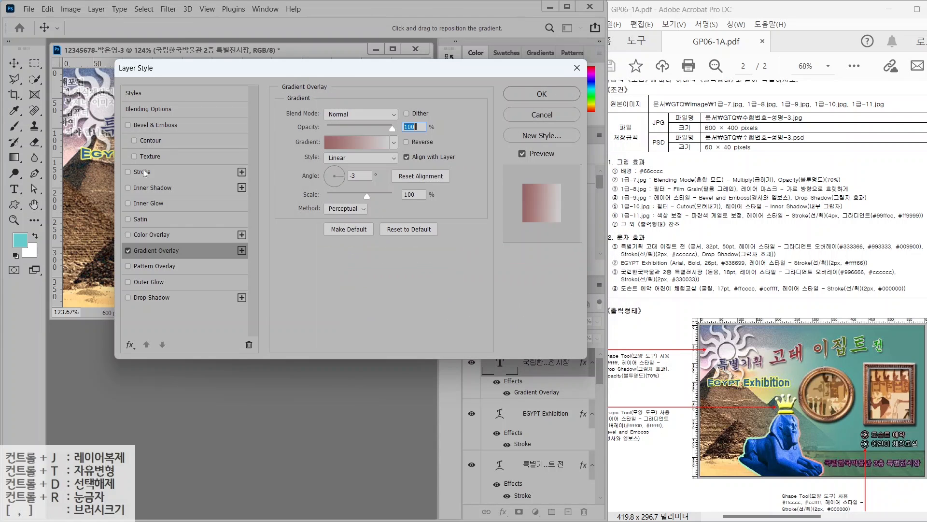
Add a dark purple #330033 Stroke and move the text to the bottom right
click(142, 171)
click(309, 203)
text(330033)
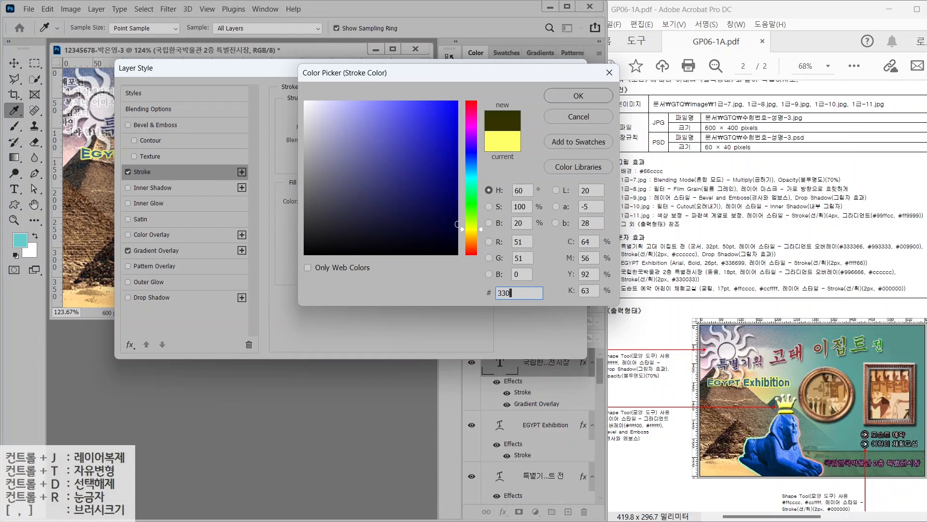
key(Return)
key(Return)
click(14, 63)
drag(339, 237, 317, 285)
Type the two-line '도슨트 예약 어린이 체험교실' text in 굴림 17 pt
key(t)
click(263, 236)
text(도스)
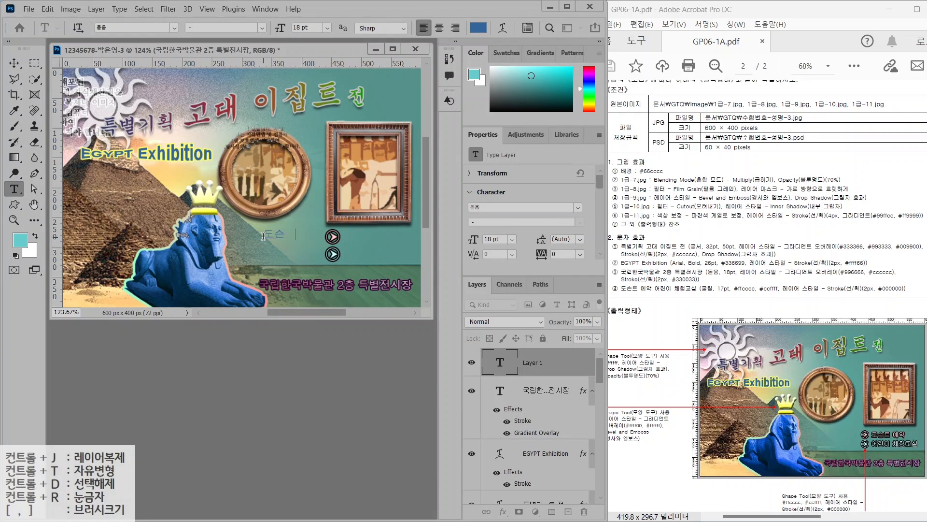
text(트 예약 어린이 체험교실)
click(396, 232)
double_click(500, 362)
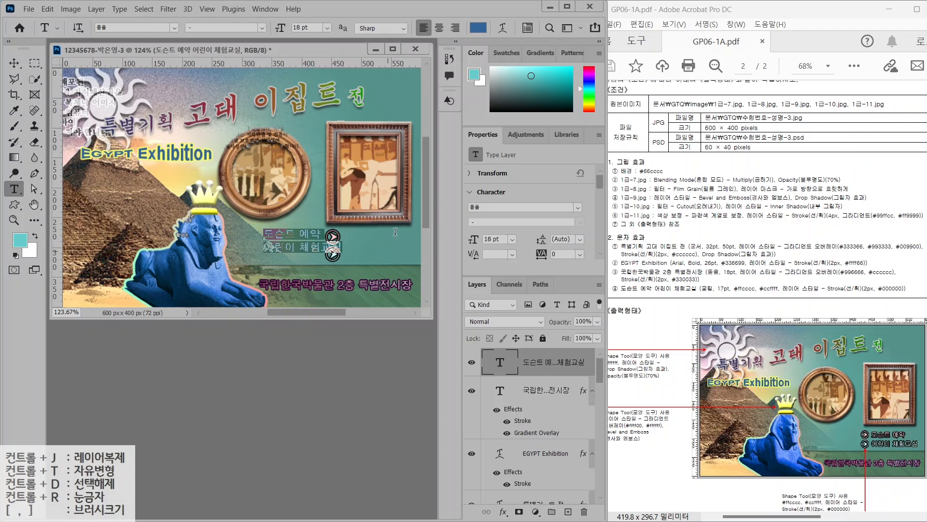
click(175, 28)
click(146, 77)
drag(313, 28, 257, 22)
text(17)
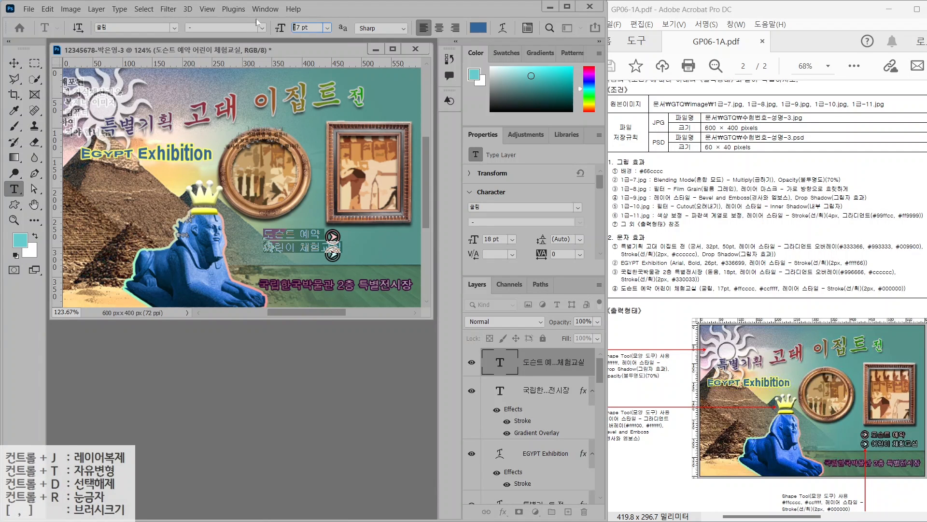
key(Return)
Colour the text #ccffff, replacing an initial #ffcccc choice
click(479, 28)
text(ffcccc)
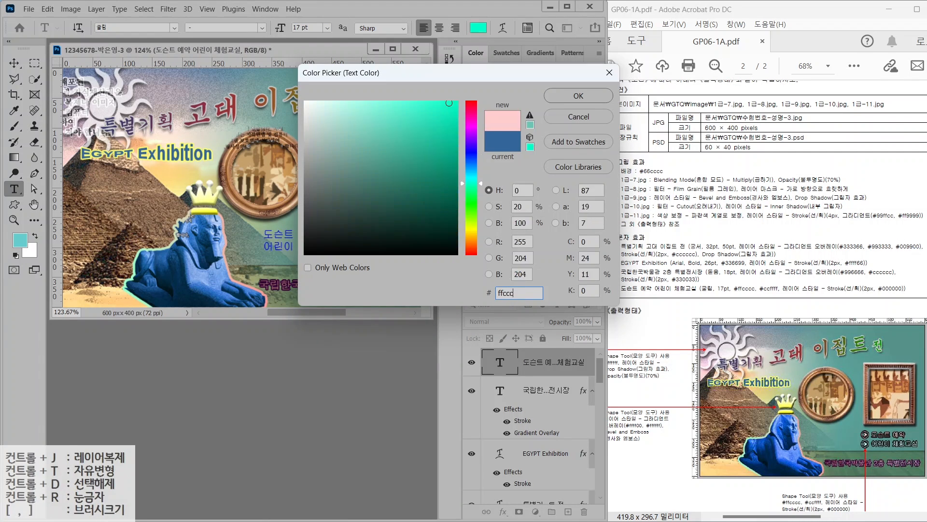
key(Return)
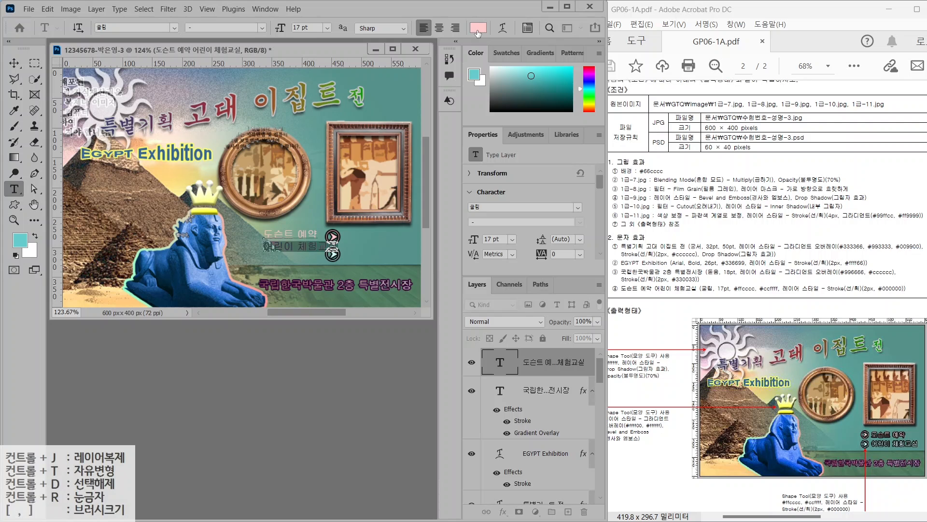
click(479, 28)
text(ccffff)
key(Return)
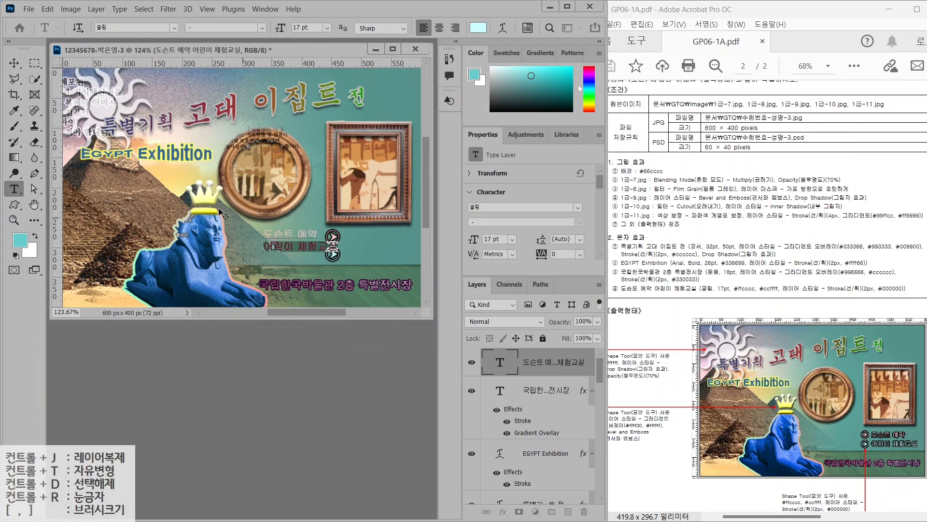
Add a black Stroke and move the text right beside the arrow icons
click(503, 511)
click(518, 425)
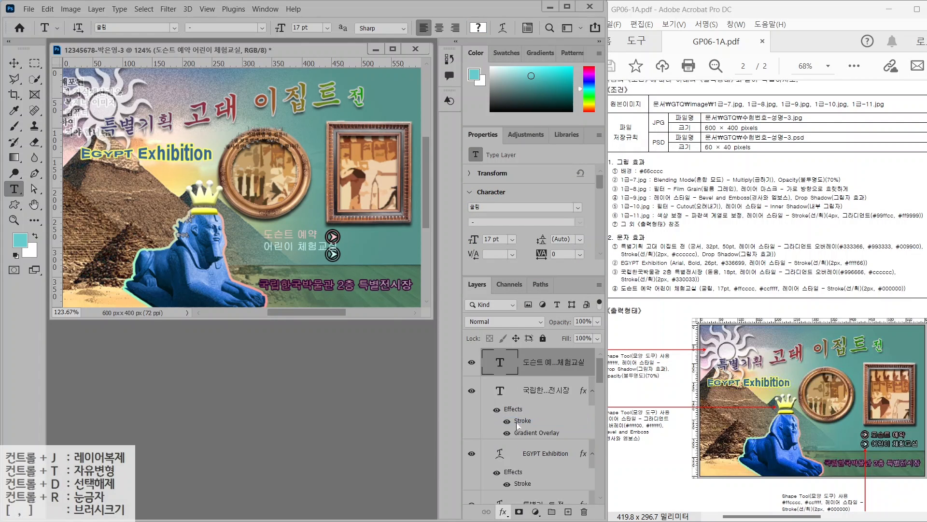
click(311, 201)
text(000000)
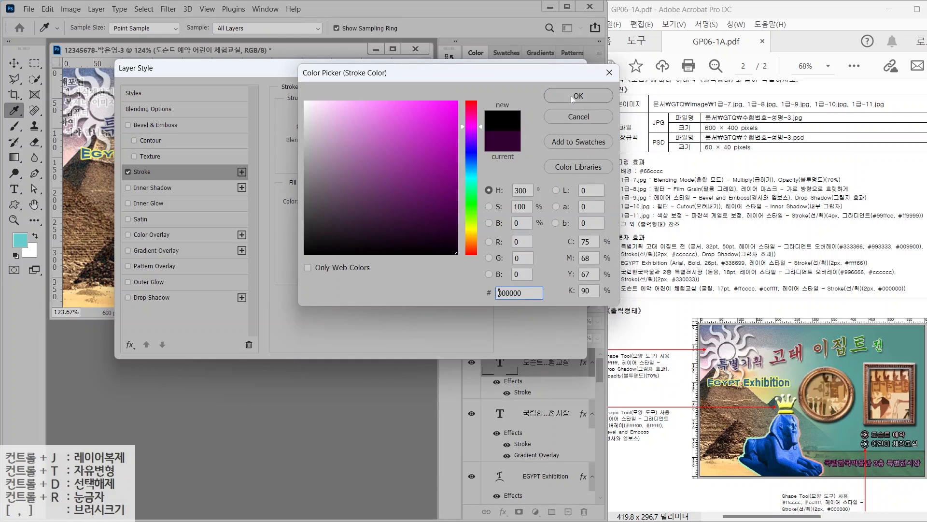
key(Return)
key(Return)
key(v)
drag(286, 247, 367, 250)
Set the text's line leading to 28 pt in the Character panel
click(17, 191)
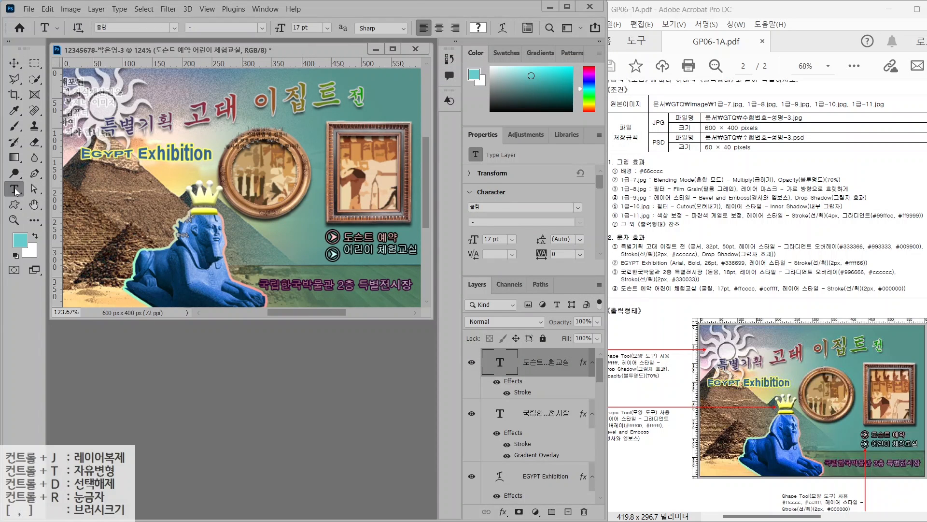
click(527, 27)
click(430, 156)
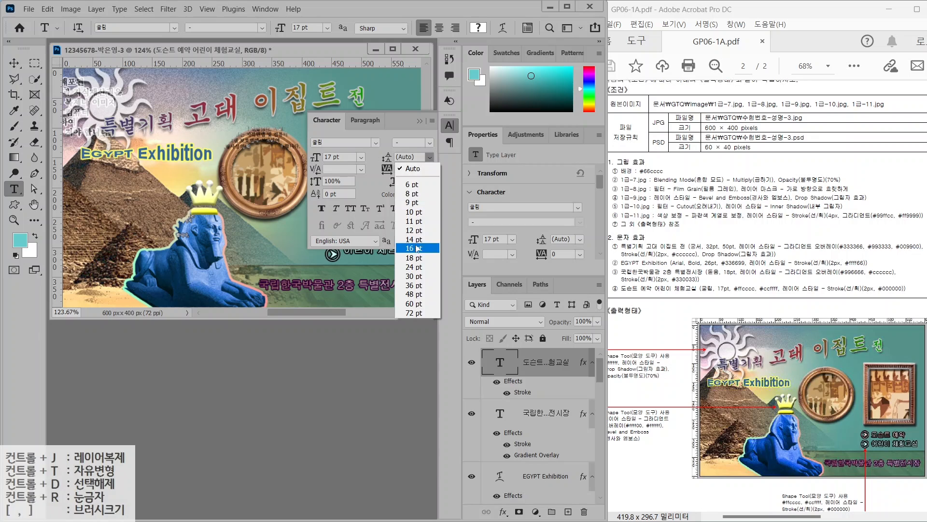
click(410, 256)
click(430, 157)
click(410, 265)
click(397, 157)
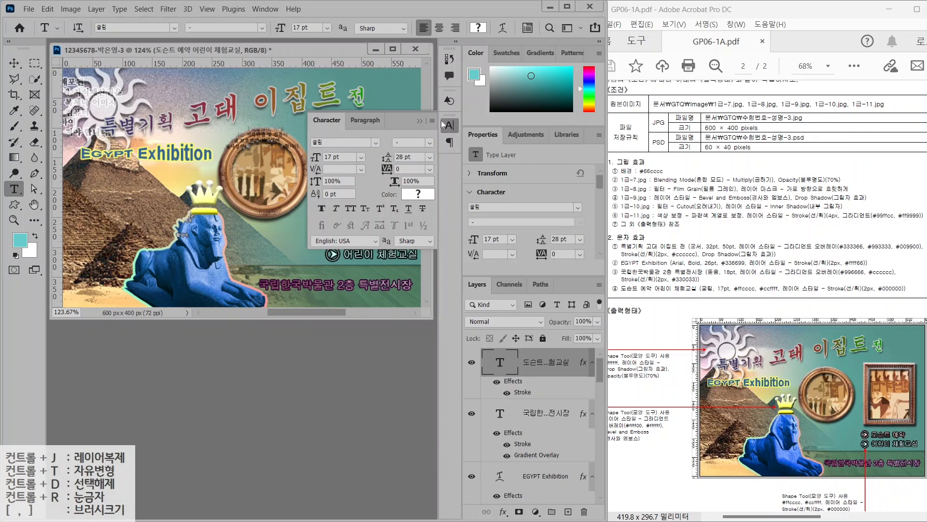
click(420, 121)
click(14, 63)
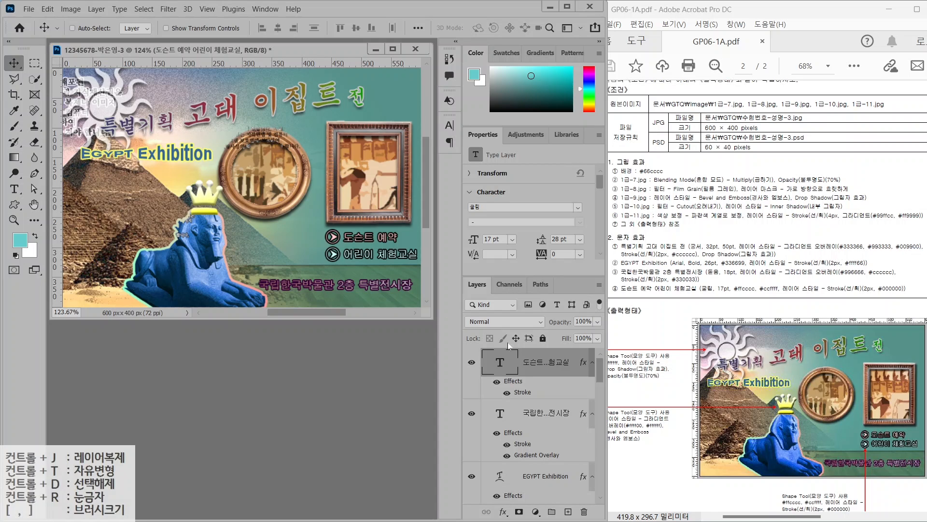
Save a JPEG copy of the composite in the GTQ folder, accepting default JPEG options
drag(600, 372, 596, 434)
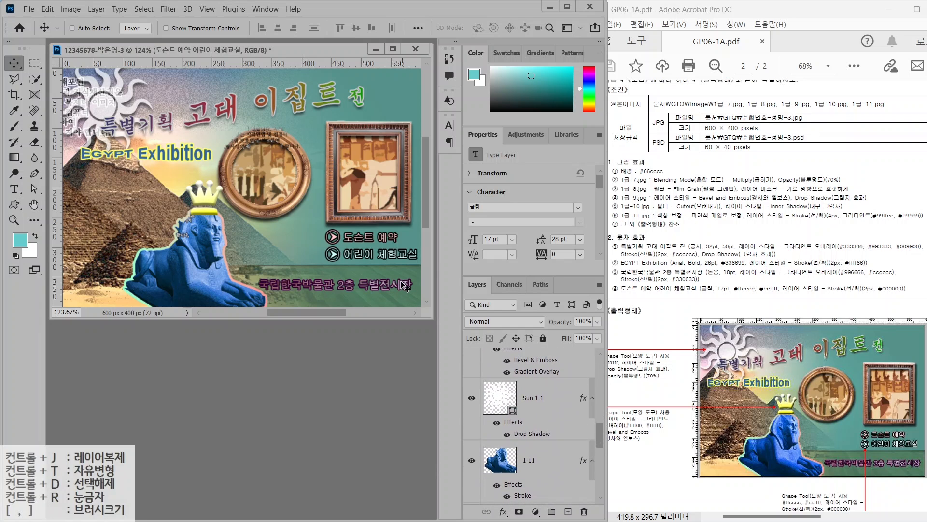
key(ctrl)
click(30, 9)
click(43, 137)
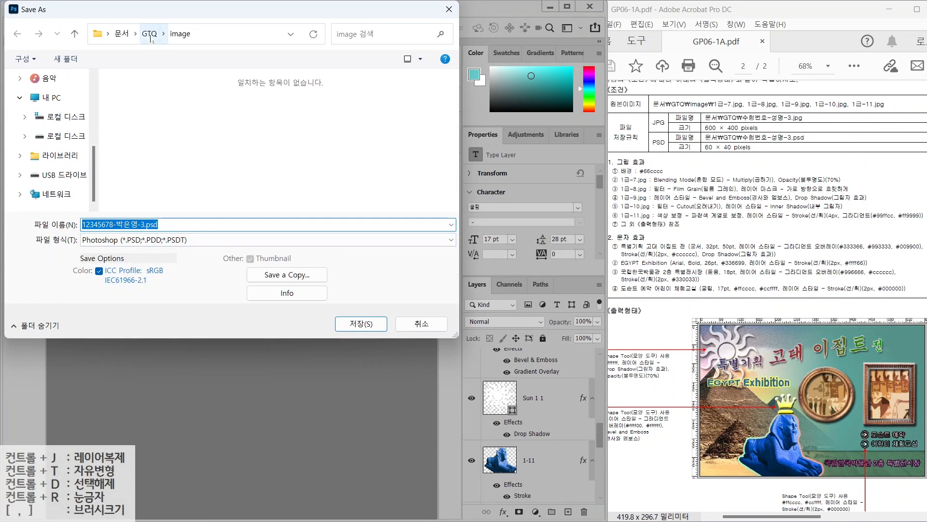
click(150, 34)
click(137, 240)
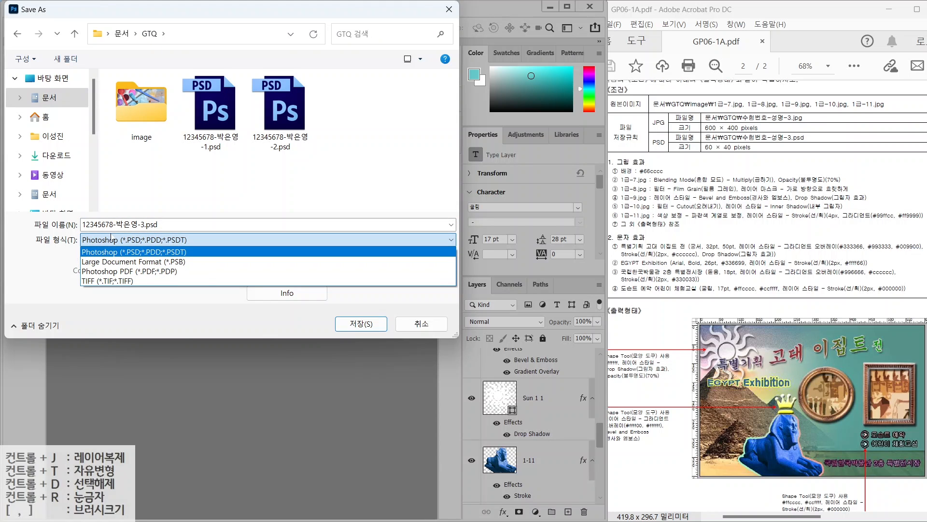
click(116, 240)
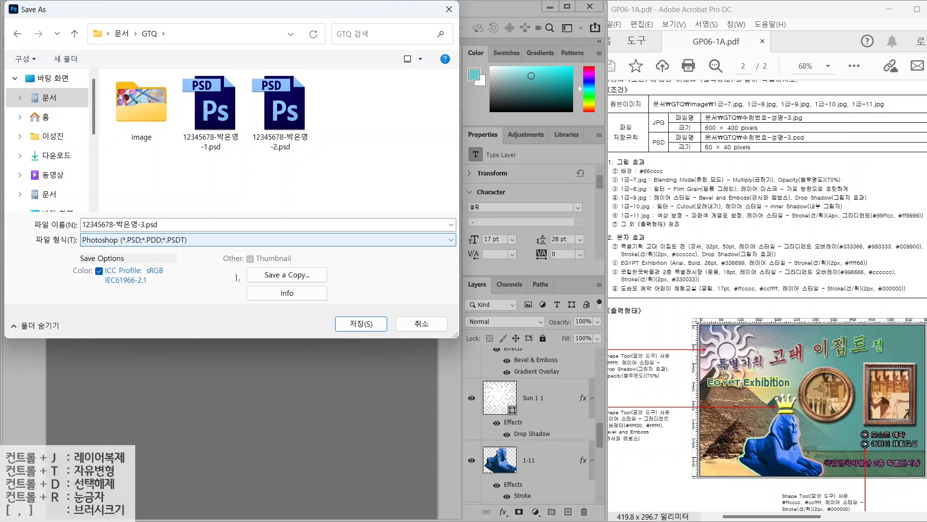
click(276, 275)
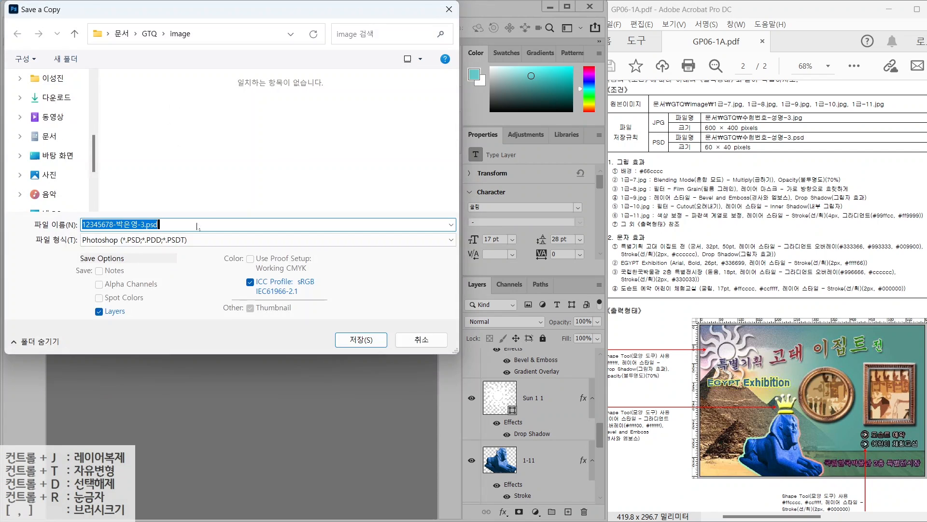
click(116, 240)
click(125, 349)
click(150, 34)
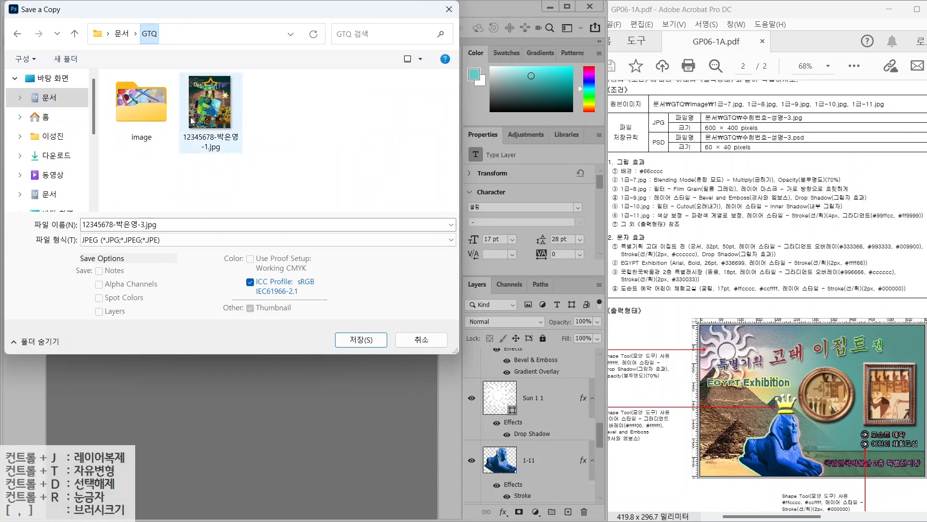
key(Return)
key(Return)
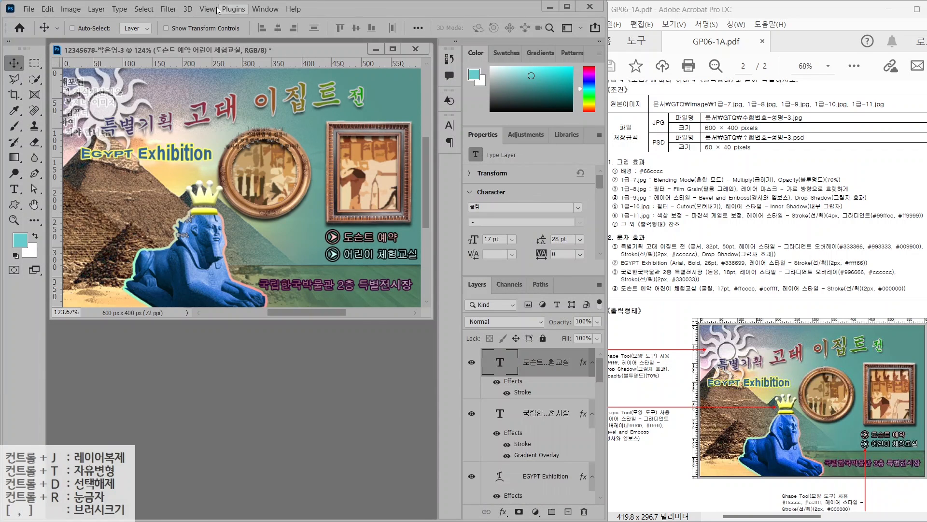
Resize the image to 60 px wide, giving 60×40 pixels
click(70, 9)
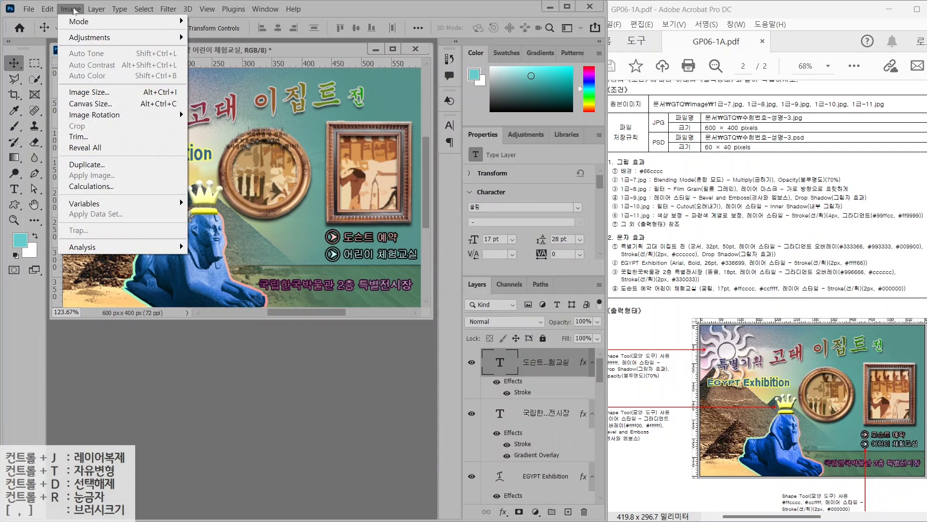
click(89, 93)
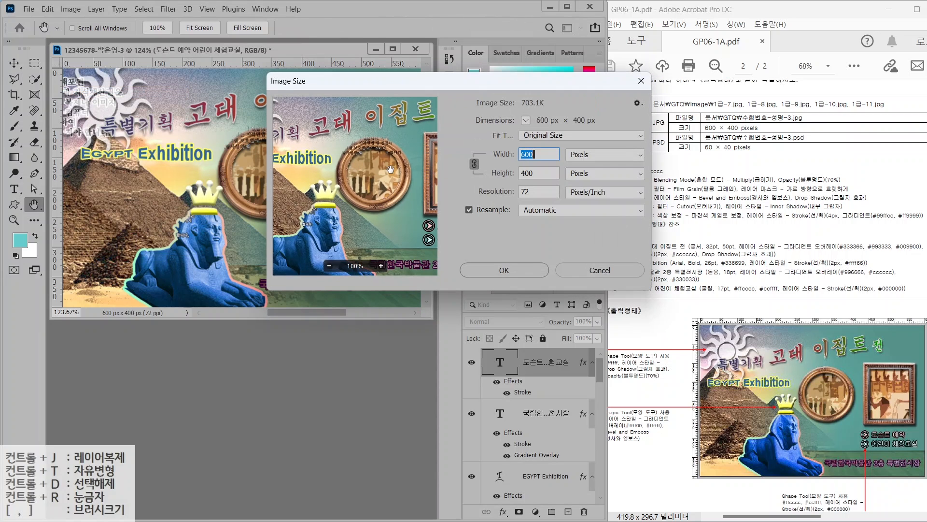
text(60)
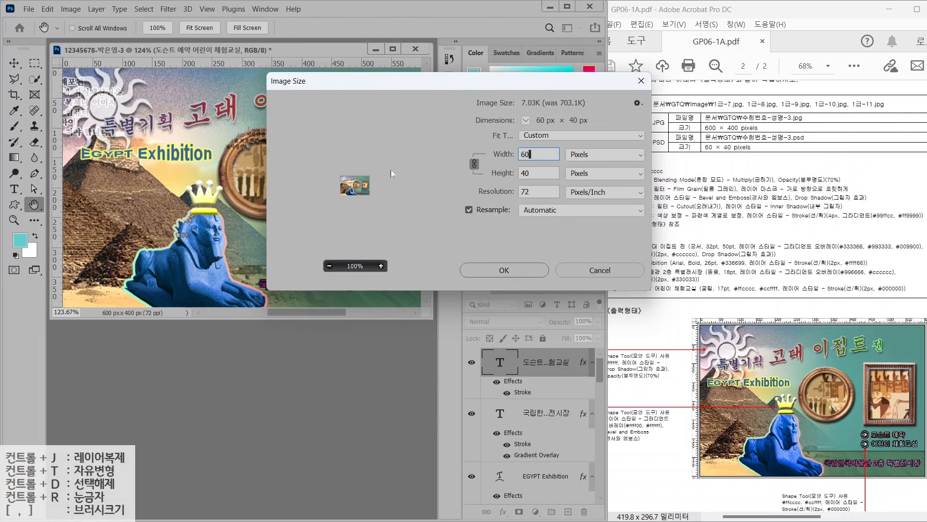
key(Return)
Save the resized composite as a PSD in the GTQ folder
click(29, 10)
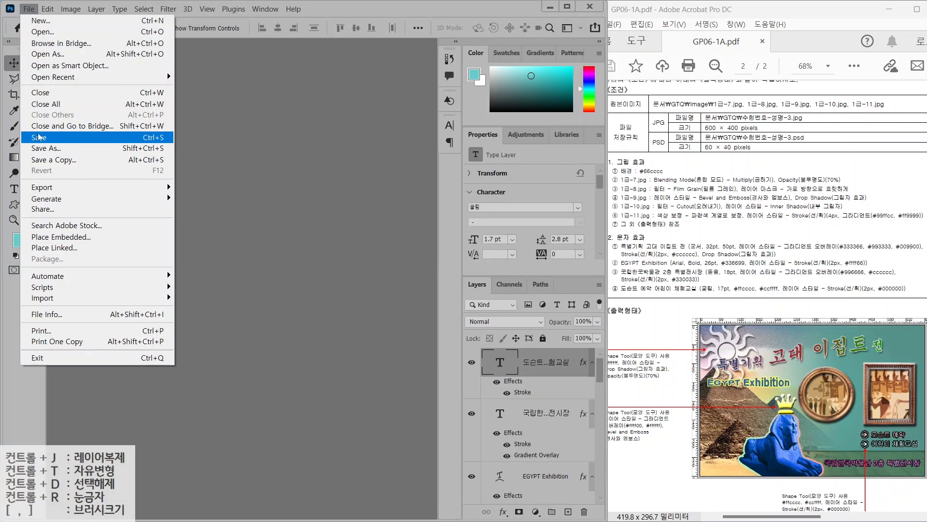
click(39, 137)
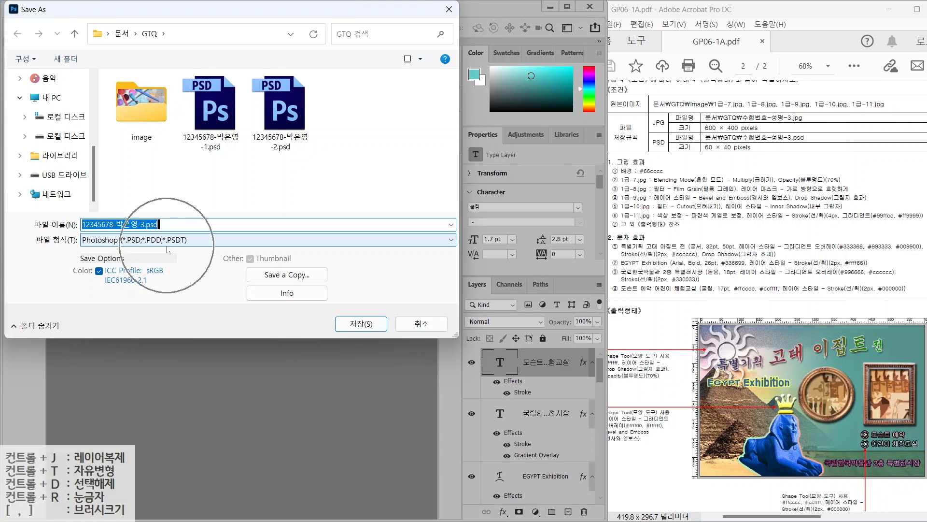
click(360, 323)
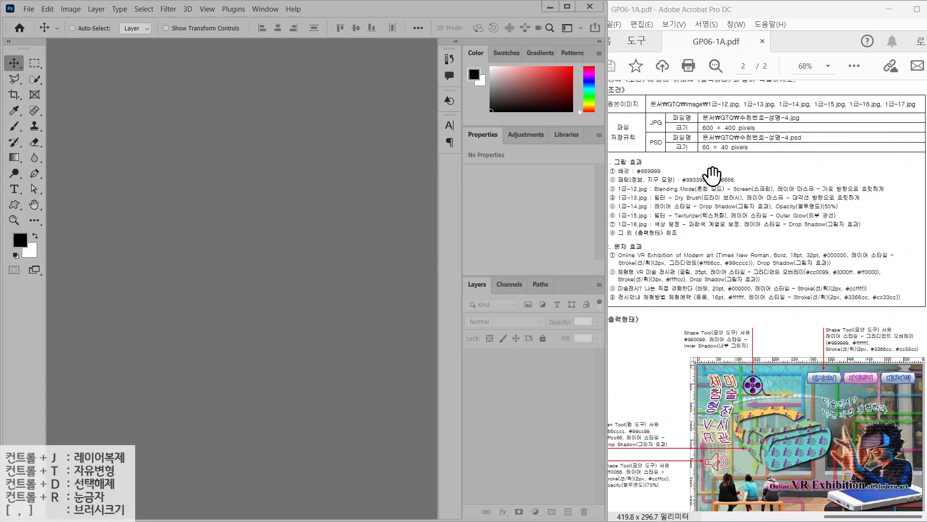
Mark the brief's JPG file name and 600×400 size requirement with an on-screen outline
key(ctrl+2)
drag(692, 106, 787, 136)
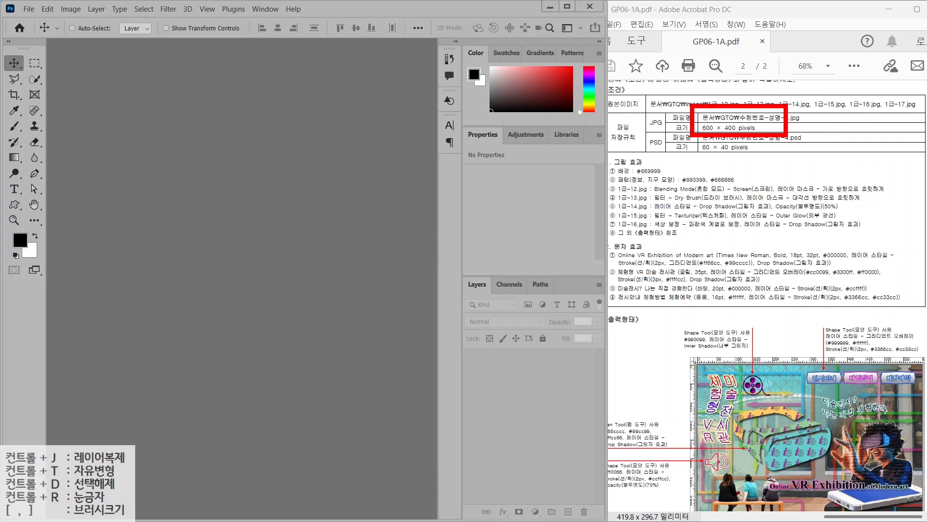
key(Escape)
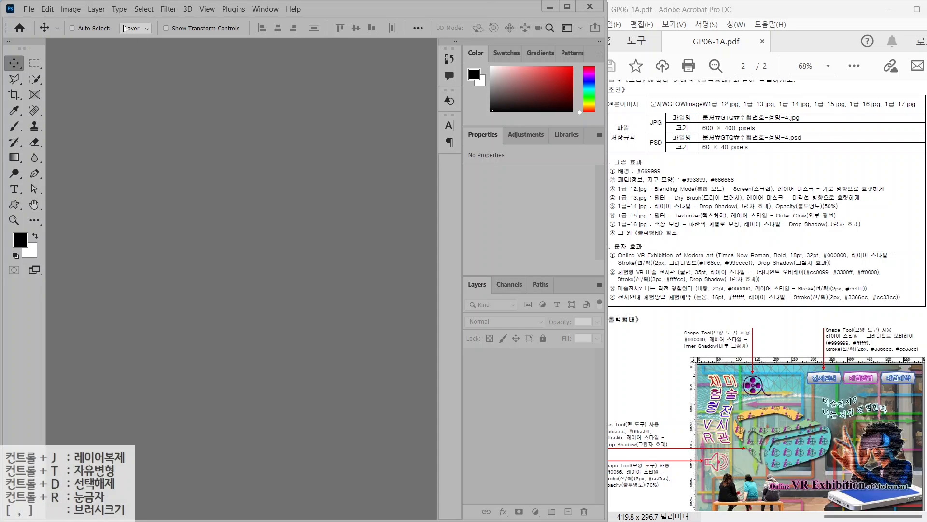
Start a new document and enter the candidate's file name ending in -4
click(29, 10)
click(38, 21)
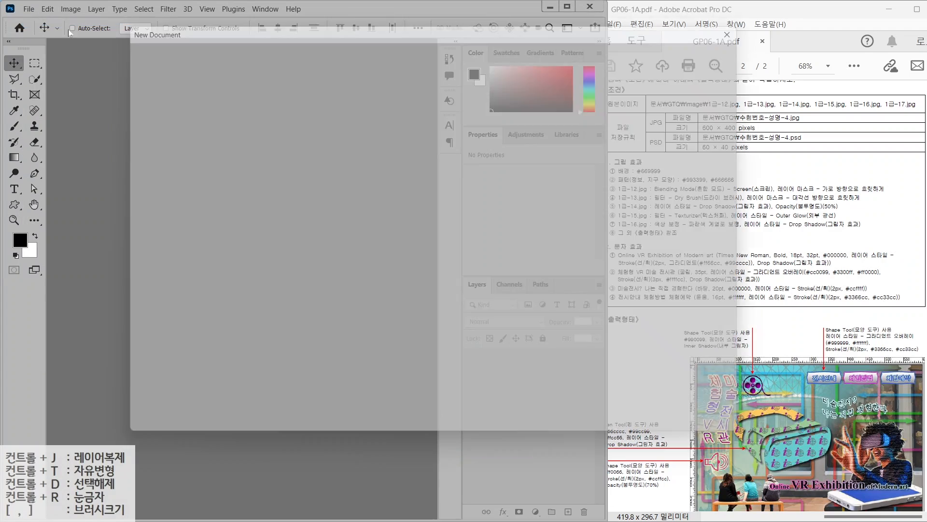
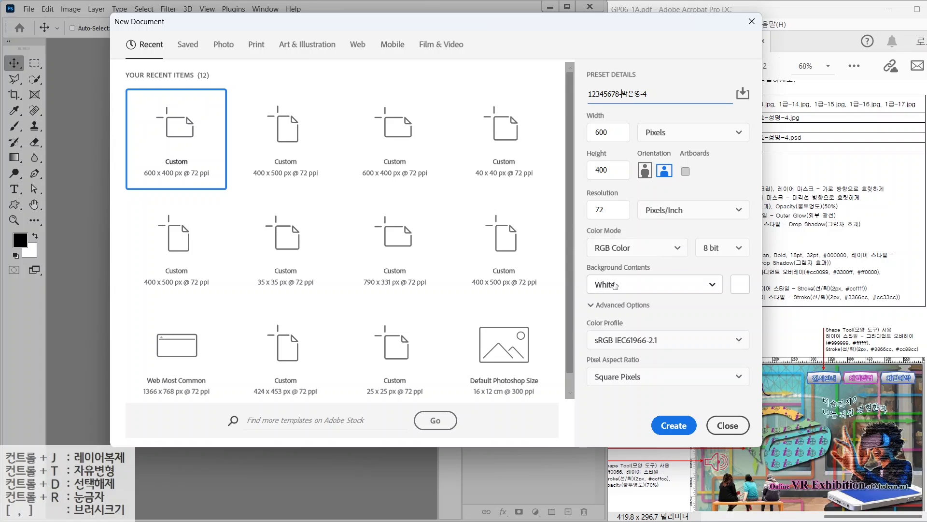
Create the 600×400 document and fill its Background with foreground colour #669999
click(677, 425)
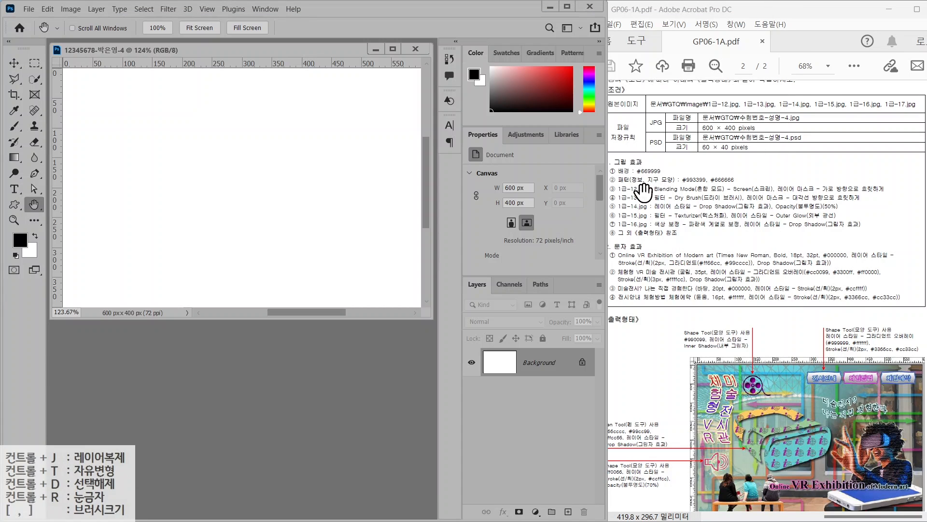
click(19, 239)
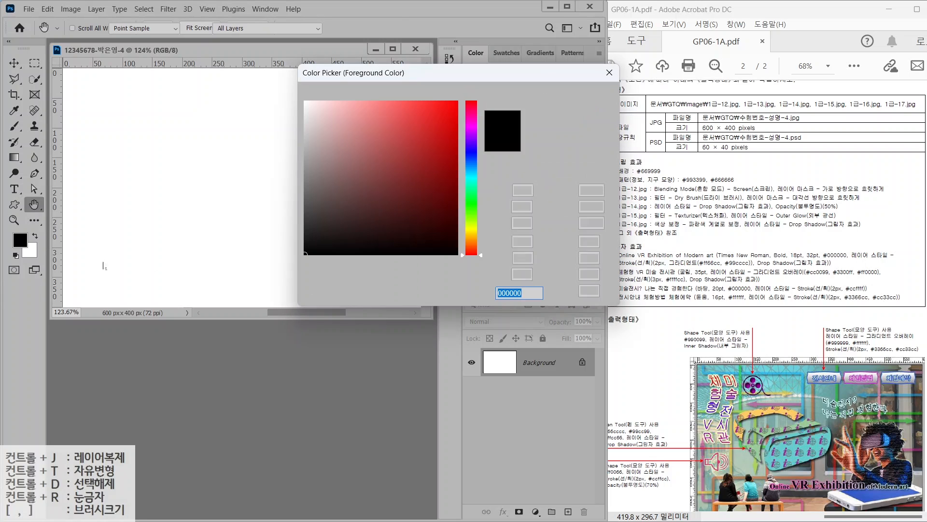
text(6699)
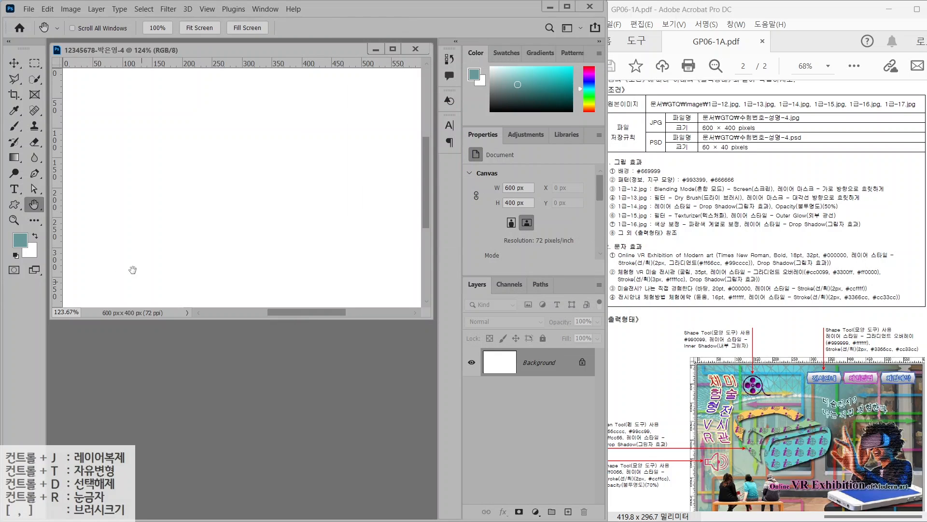
click(47, 9)
click(65, 189)
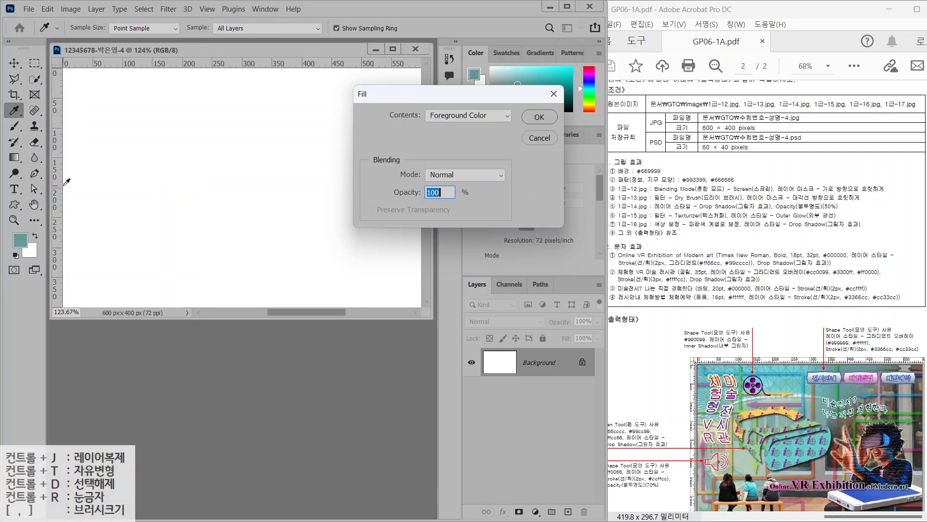
click(536, 116)
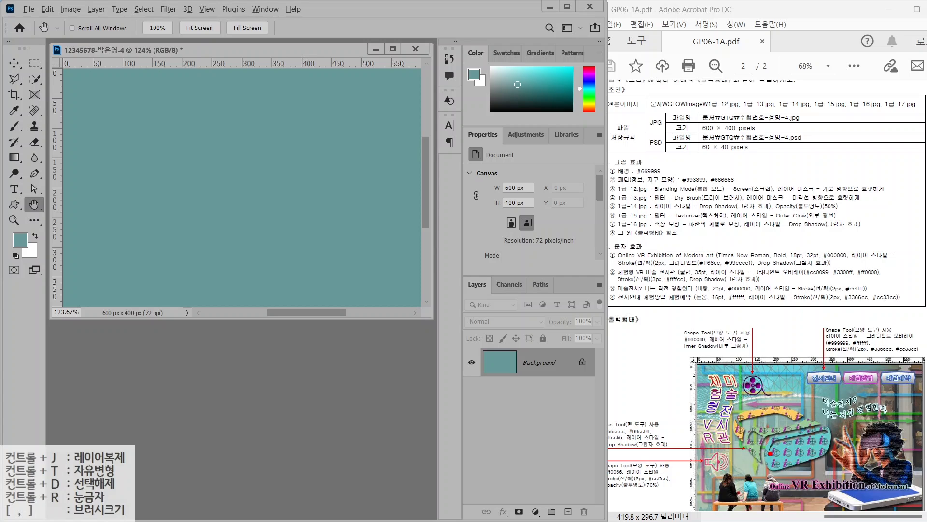
drag(770, 457, 769, 315)
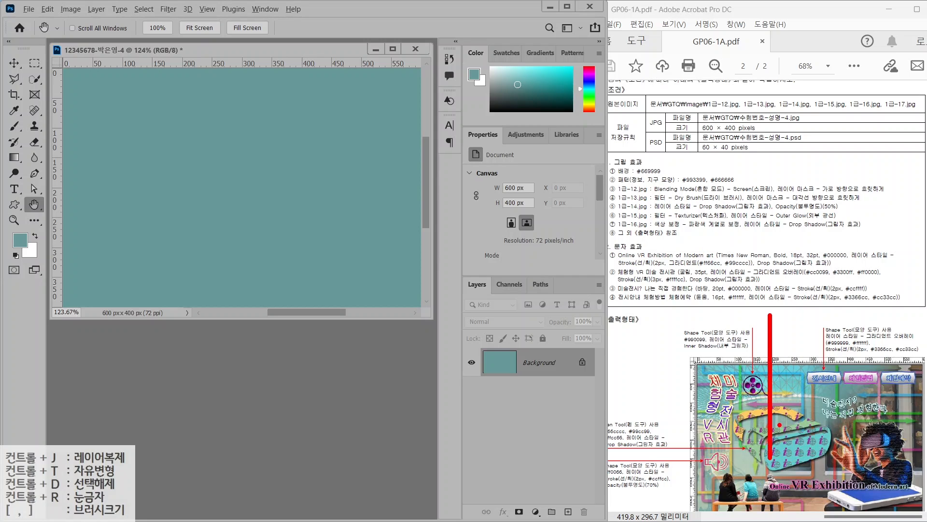
drag(785, 458, 786, 301)
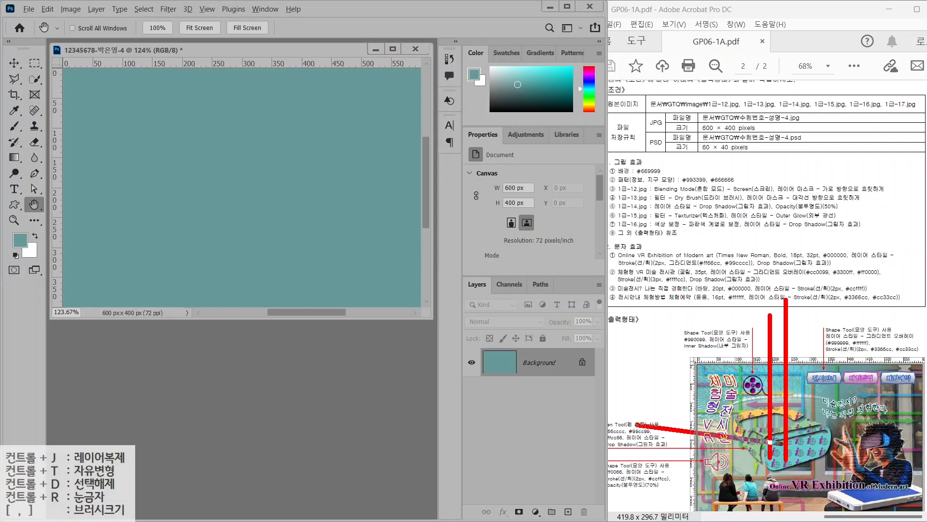
drag(782, 444, 609, 443)
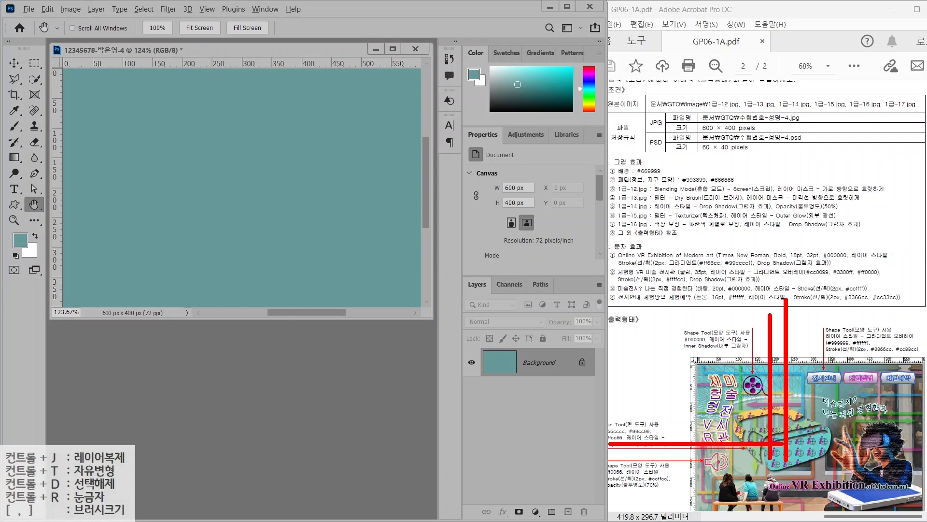
drag(783, 456, 632, 456)
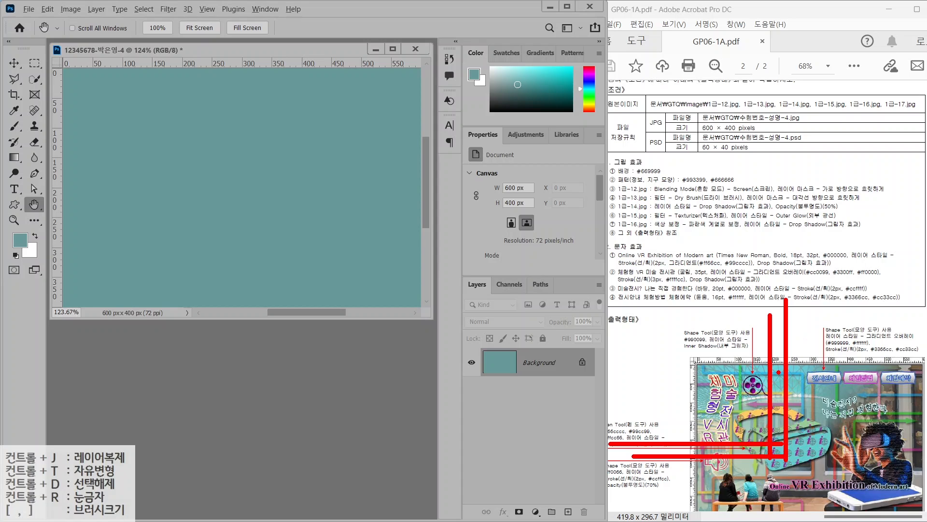
key(Escape)
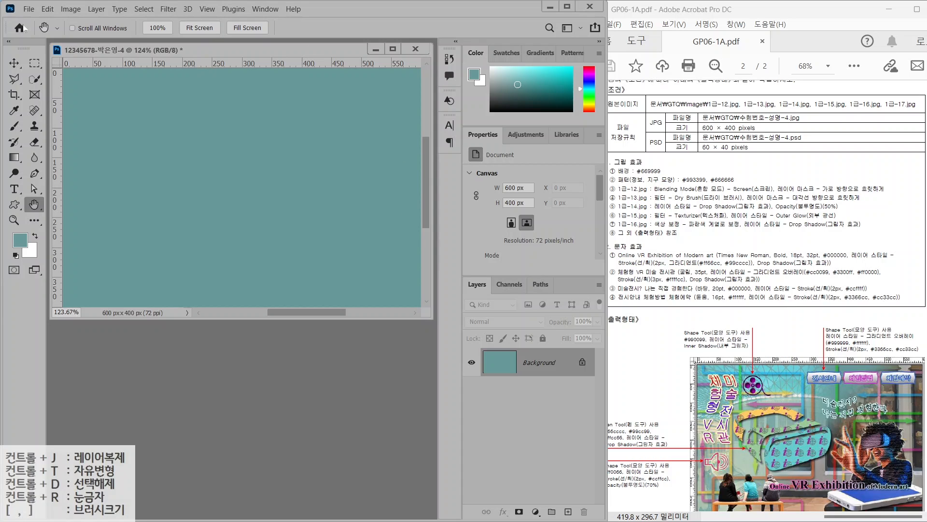
Create a new 45×45 px document with Transparent background contents
click(29, 10)
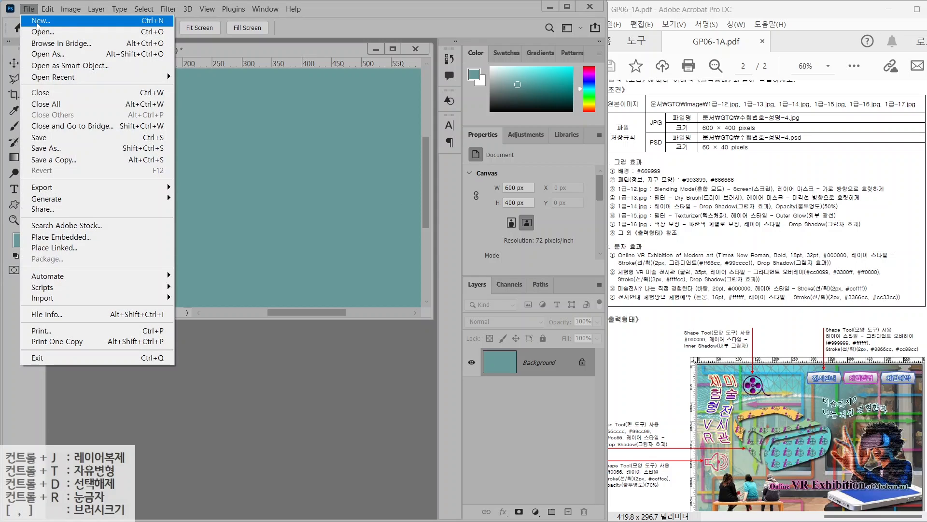
click(41, 20)
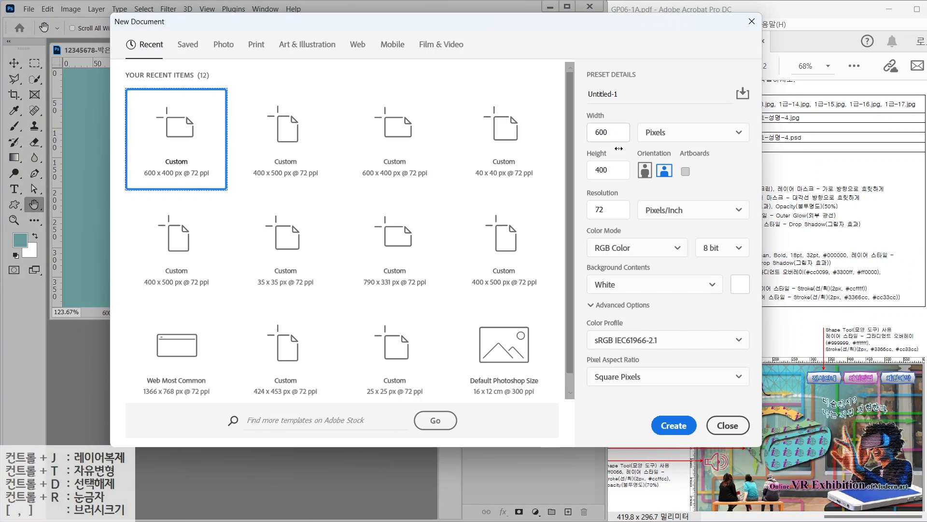
click(604, 132)
text(4)
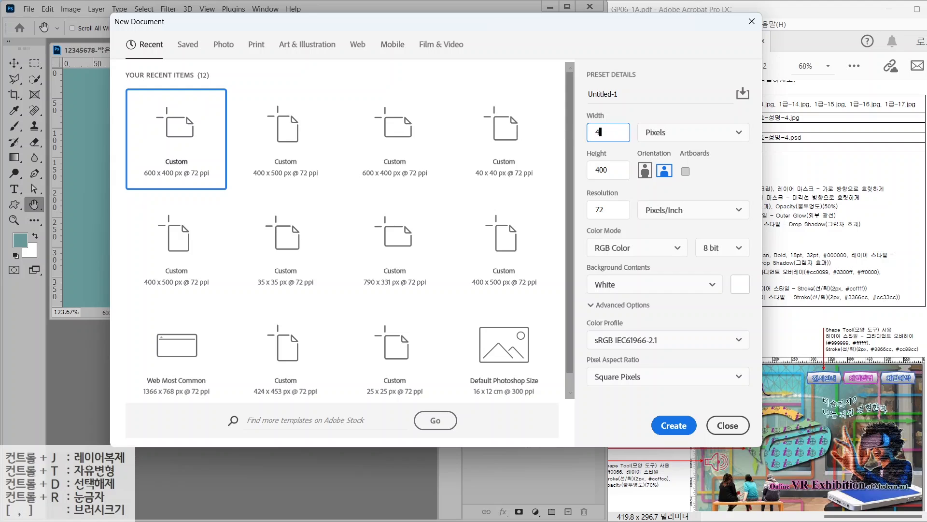
text(5)
key(Tab)
text(45)
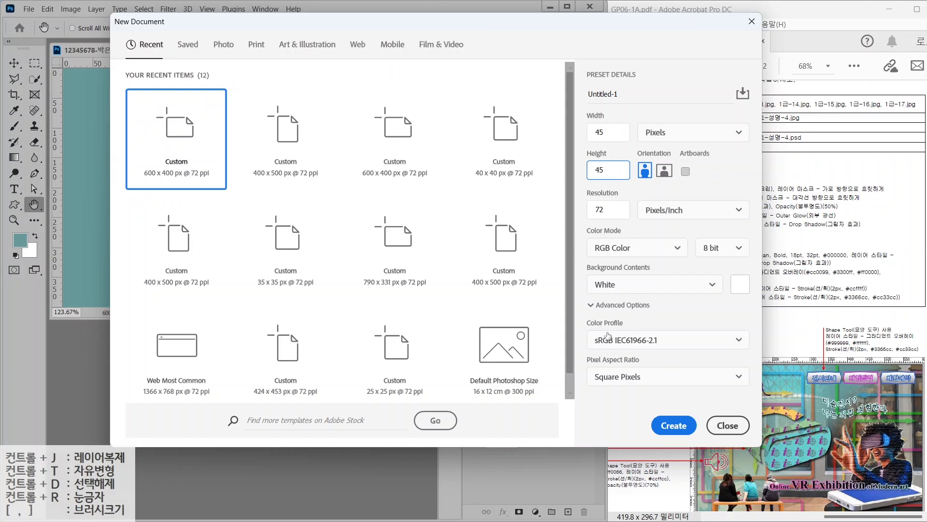
click(610, 286)
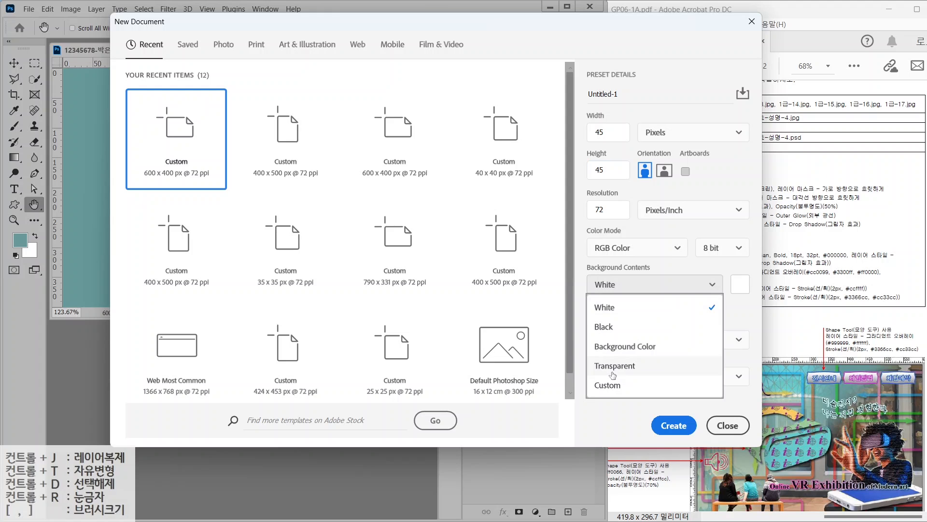
click(612, 368)
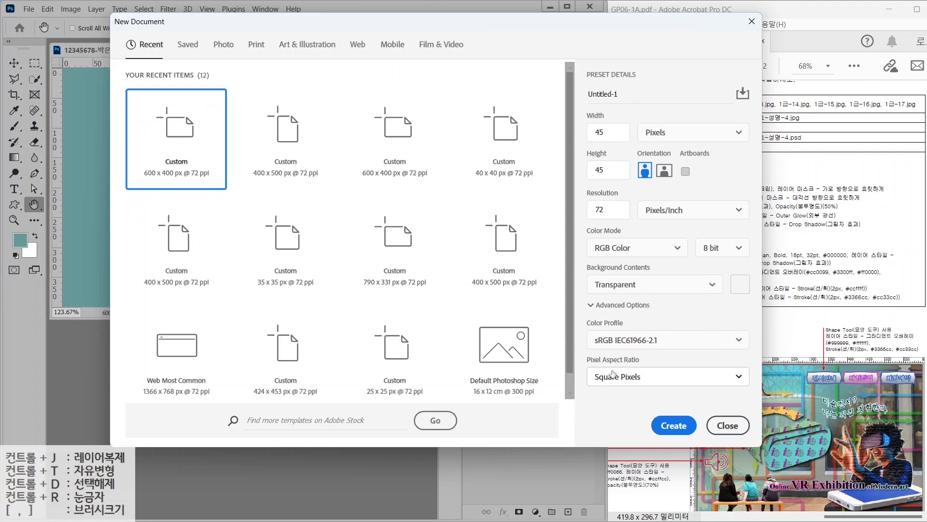
click(665, 427)
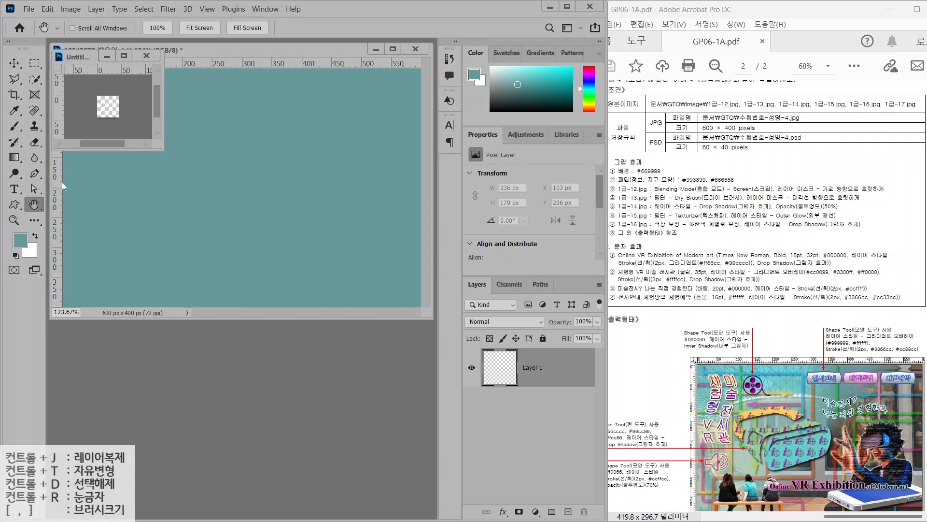
Draw a custom-shape globe across the icon canvas and colour it grey #666666
double_click(33, 204)
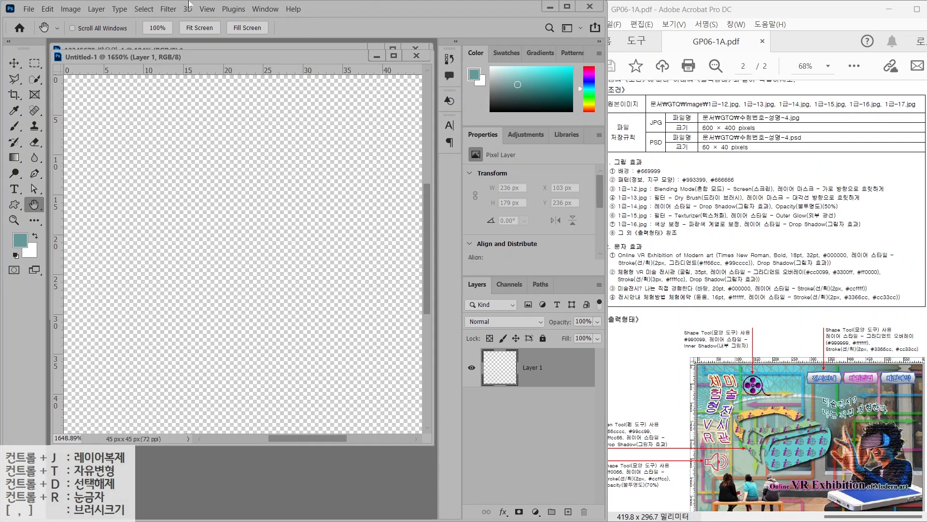
click(14, 206)
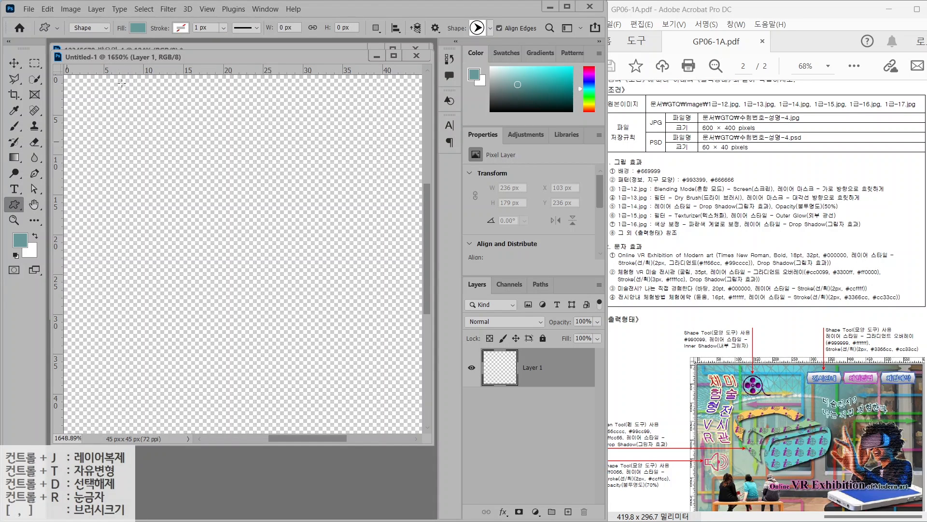
click(490, 28)
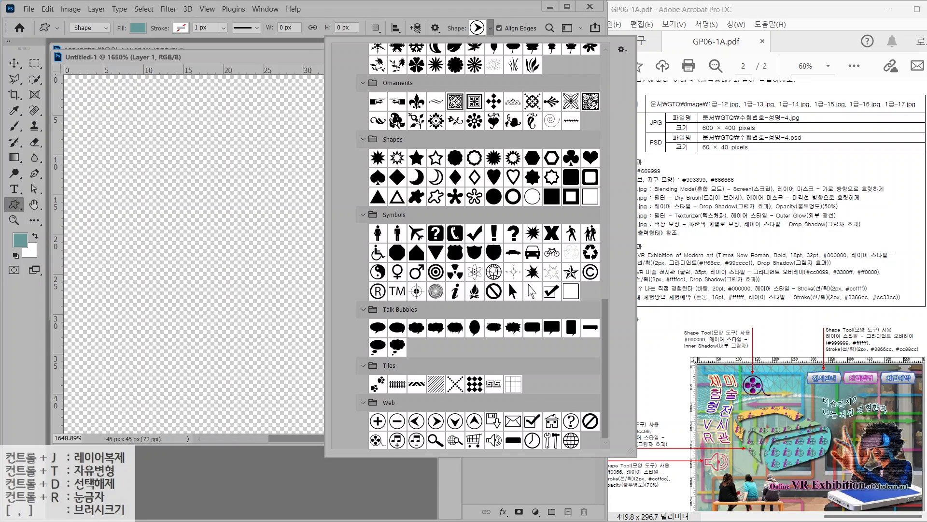
double_click(571, 440)
drag(175, 151, 382, 400)
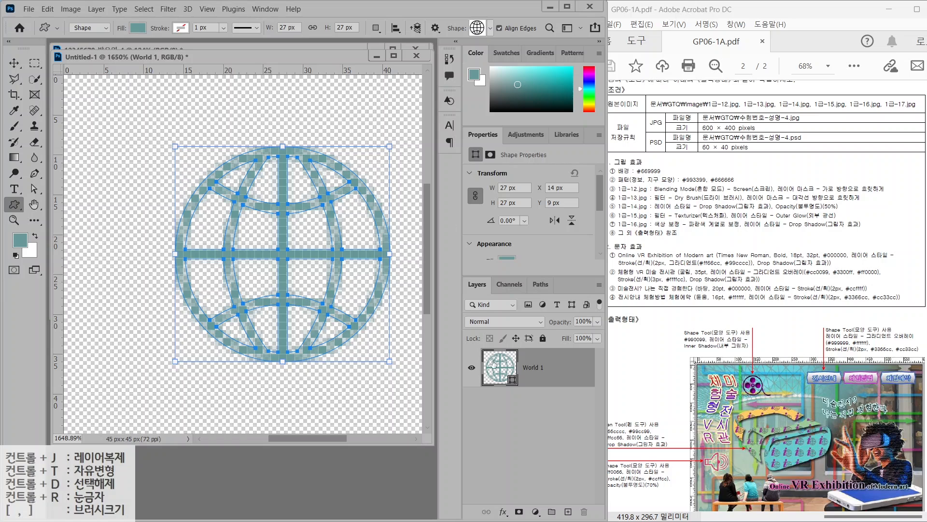
double_click(495, 365)
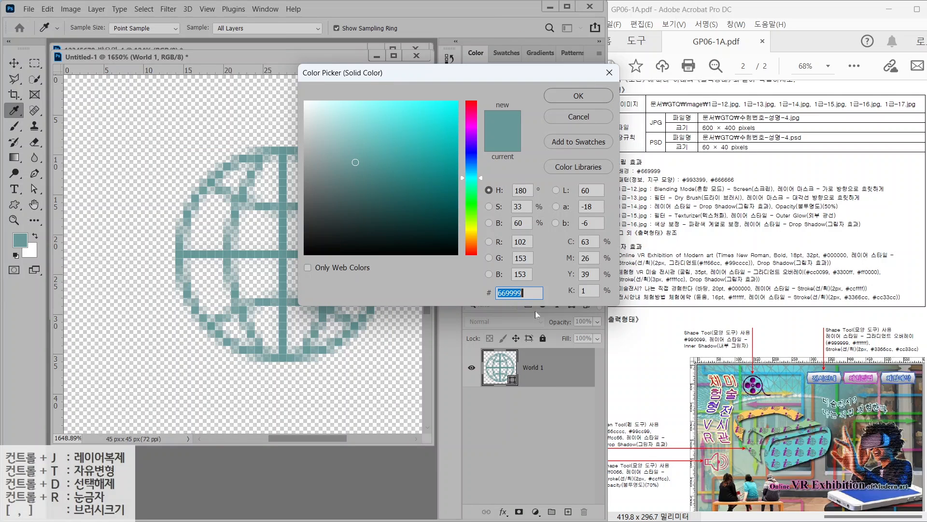
text(666666)
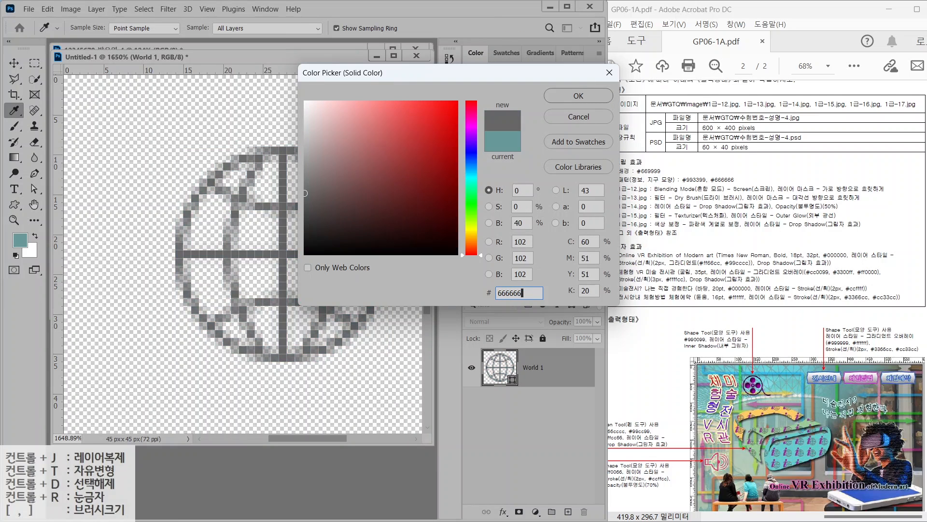
key(Return)
Draw the information 'i' symbol in purple #993399 and shift it up-left over the globe
click(490, 28)
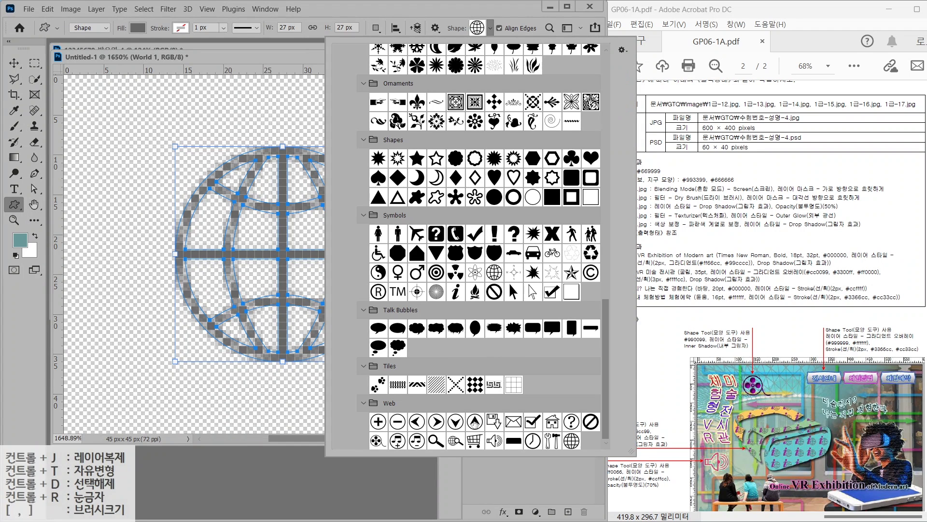
scroll(474, 423, down, 1)
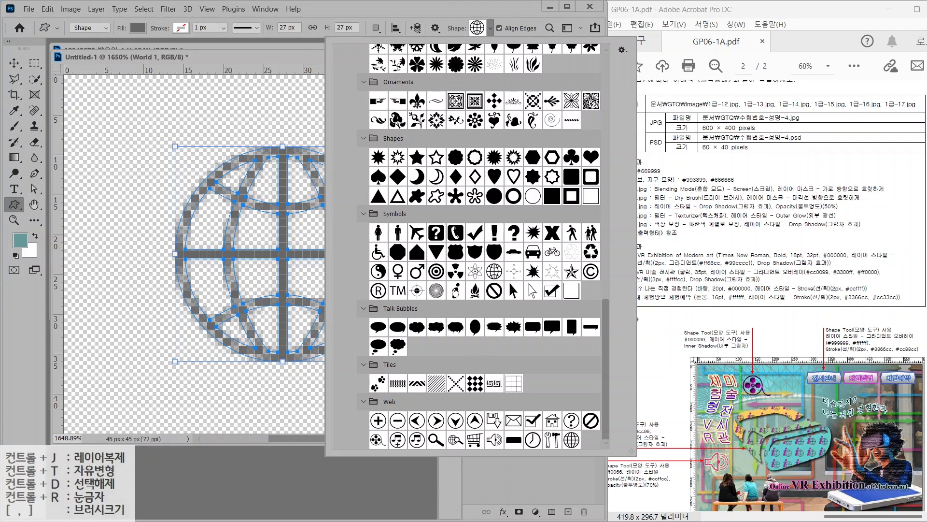
click(456, 290)
drag(120, 139, 239, 377)
double_click(492, 367)
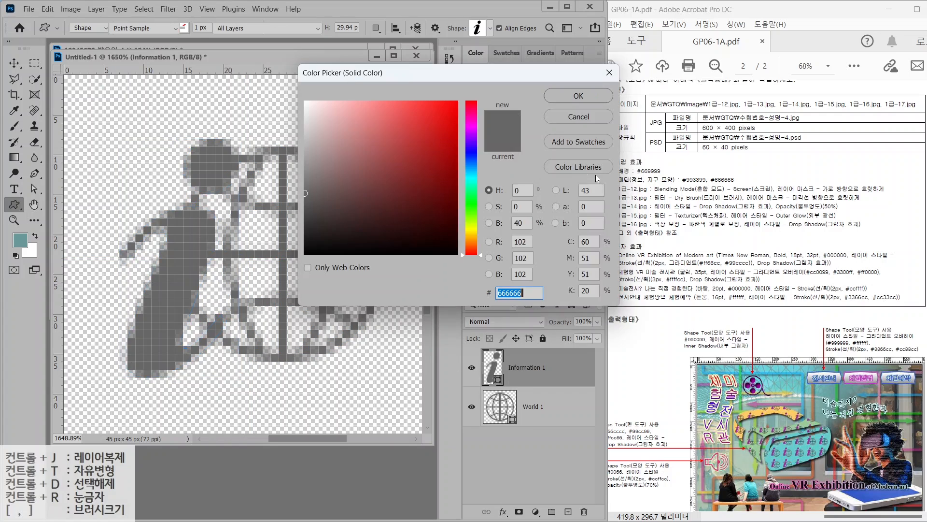
text(993399)
key(Return)
click(14, 63)
drag(216, 240, 200, 192)
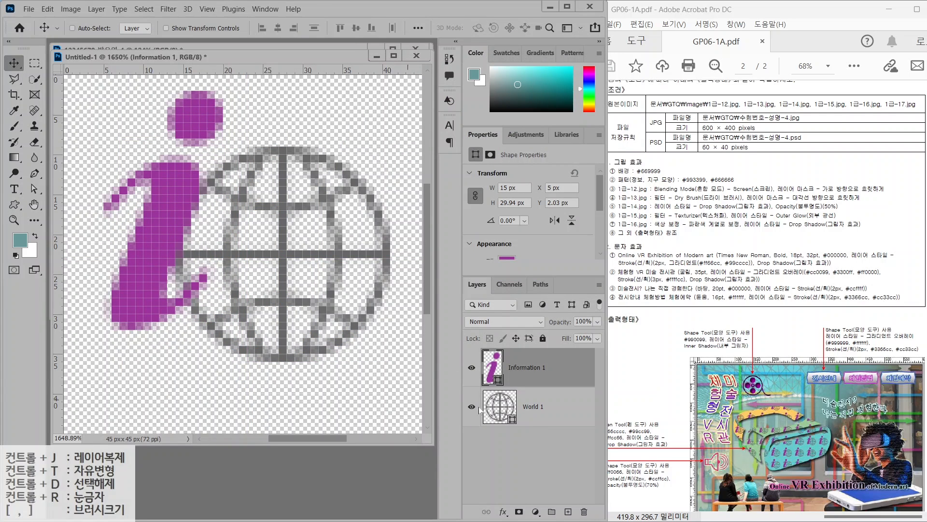
Define the icon as a pattern named '정보, 지구' and return to the teal canvas
click(46, 13)
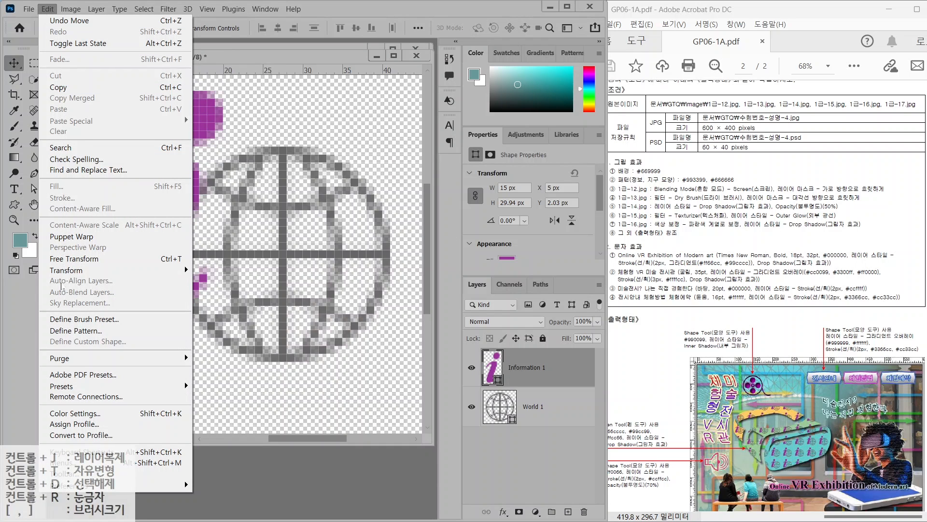
click(81, 331)
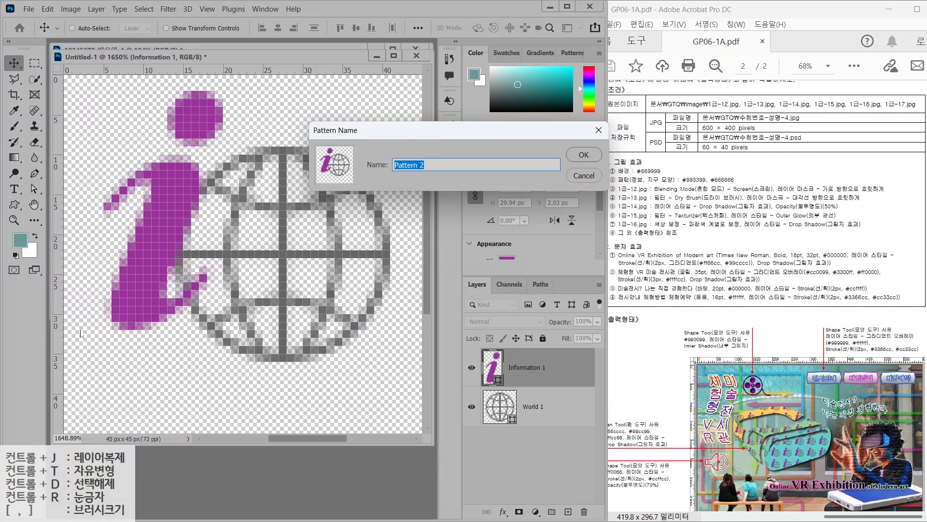
text(ㅈ)
text(ㅓㅇ보, 지구 모양)
key(Return)
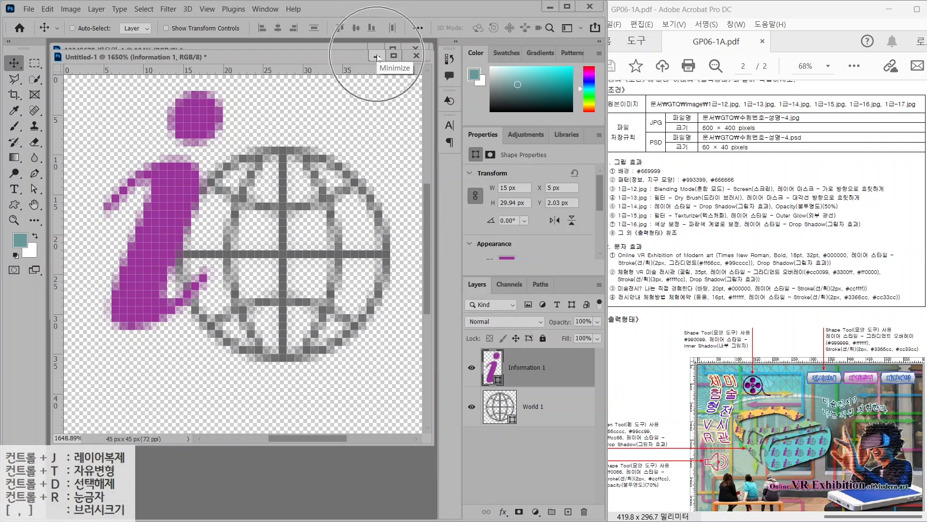
click(377, 56)
click(377, 55)
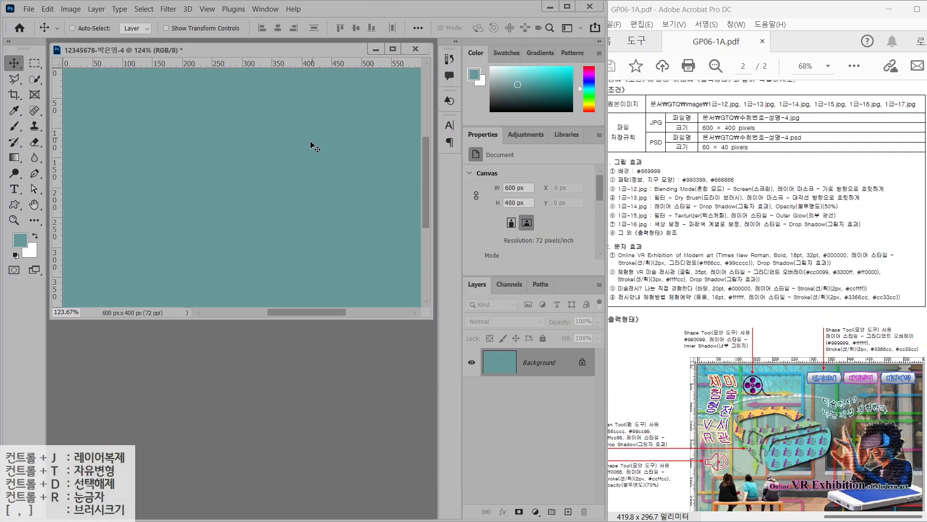
Open 1급-12.jpg and resize it to 604×400 px via Image Size
double_click(276, 342)
click(209, 129)
click(361, 270)
drag(173, 57, 245, 191)
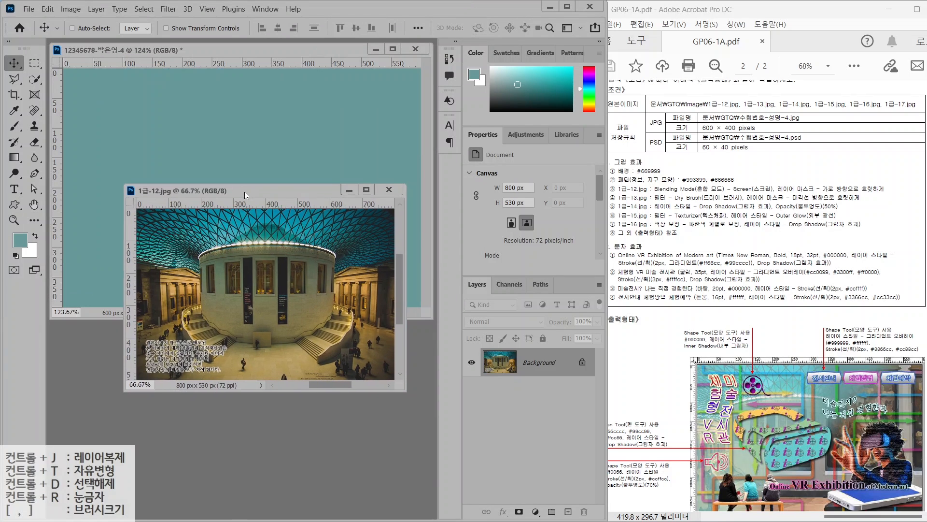
click(71, 9)
click(80, 92)
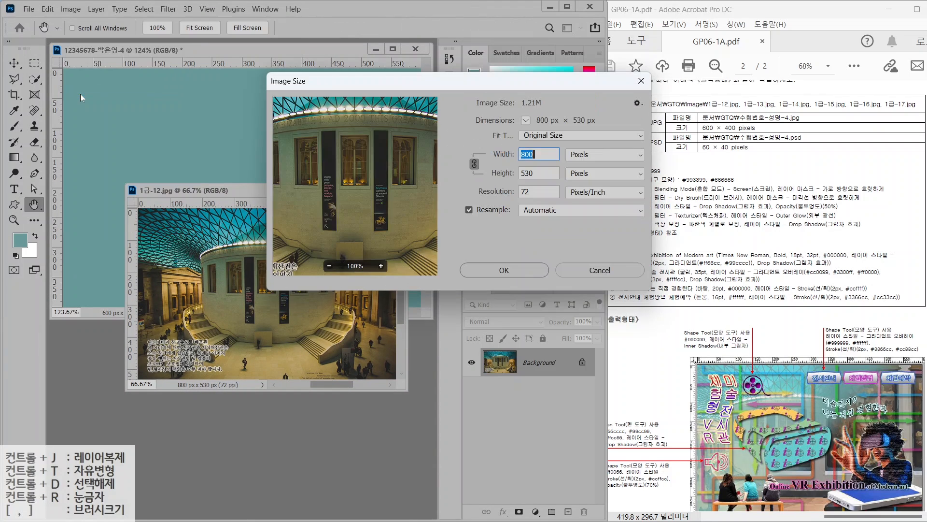
text(600)
key(Tab)
text(400)
key(Return)
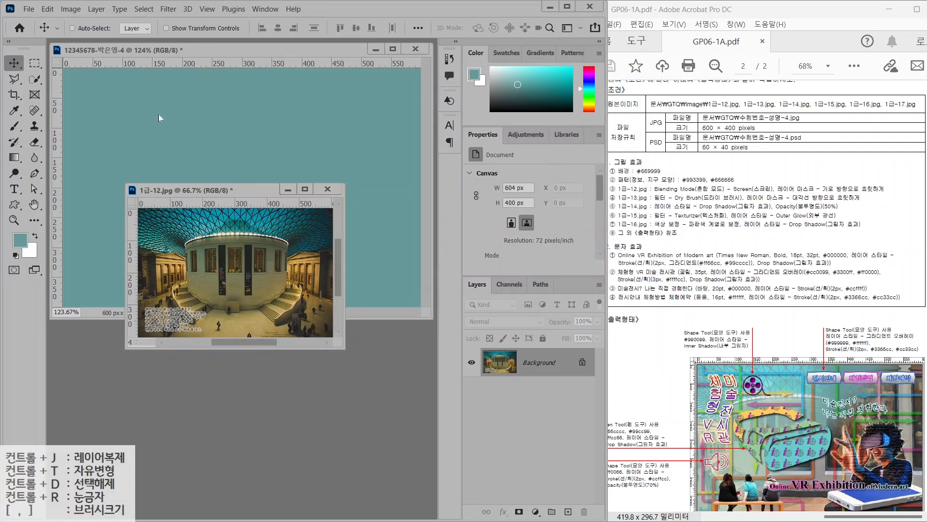
Move the resized photo into the teal canvas, close the source unsaved, and name the layer 1-12
click(14, 64)
drag(198, 235, 239, 197)
click(271, 330)
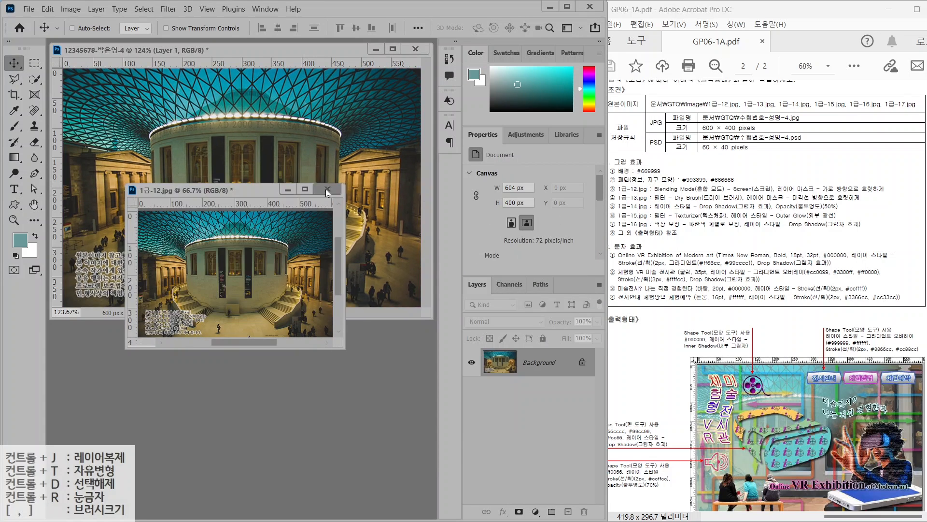
click(325, 190)
key(n)
double_click(533, 367)
text(1-123)
key(BackSpace)
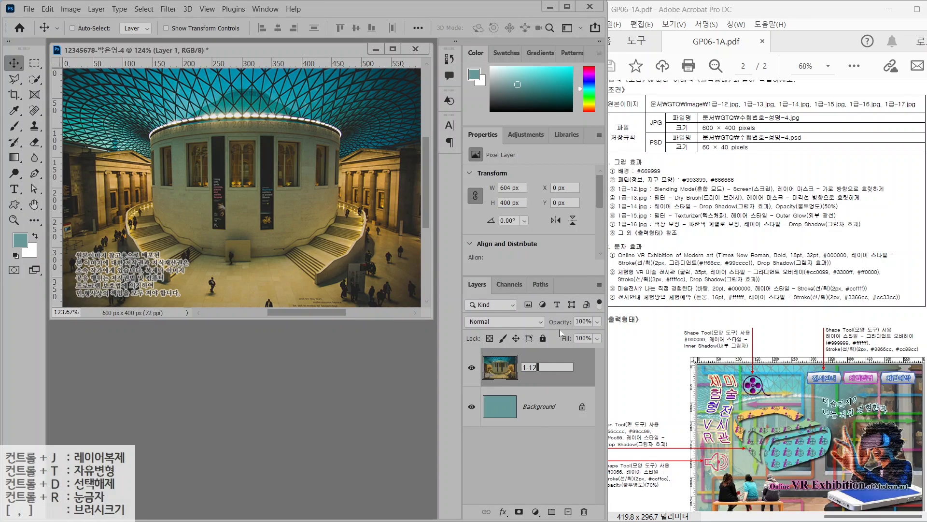
key(Return)
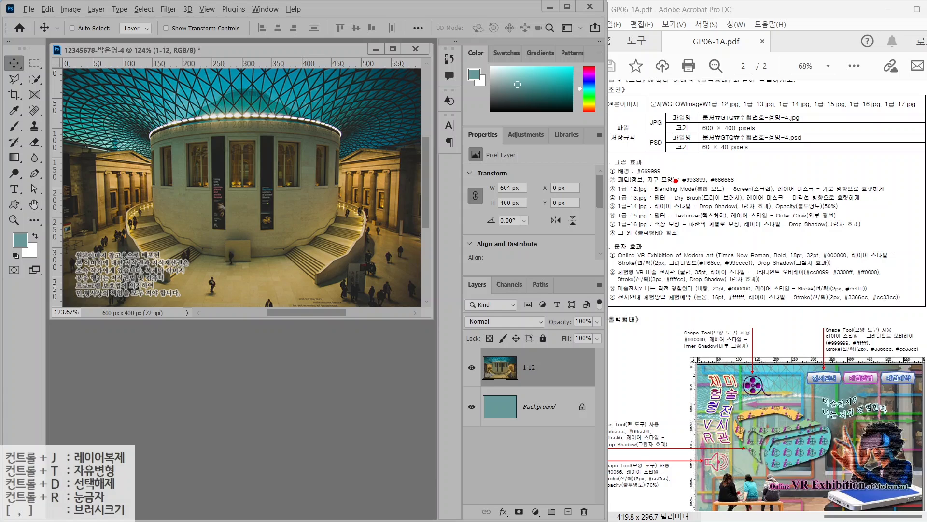
Open the blending mode list for the 1-12 layer
drag(675, 180, 710, 146)
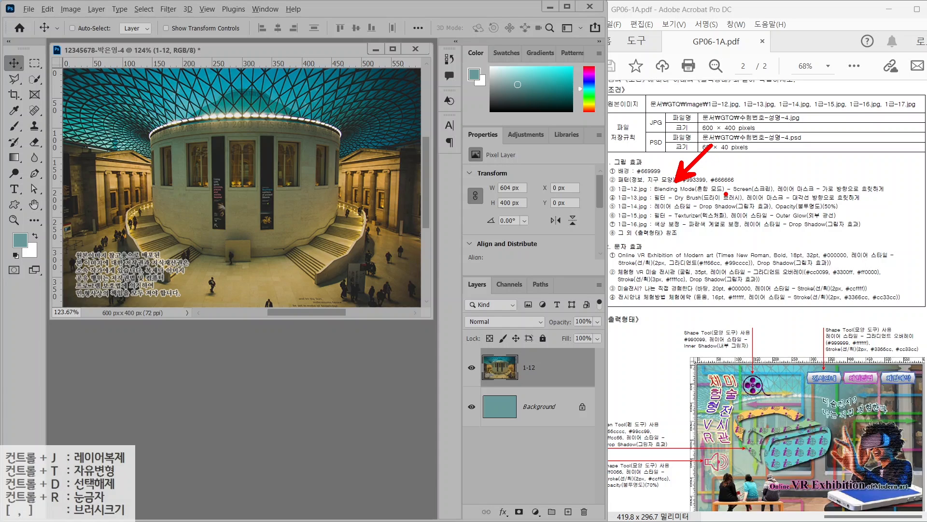
drag(726, 194, 783, 194)
drag(494, 410, 455, 451)
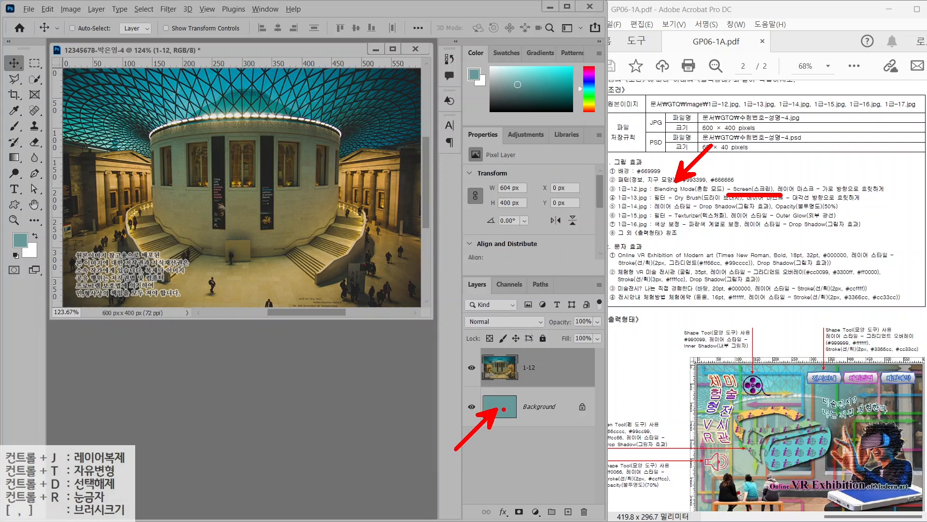
key(Escape)
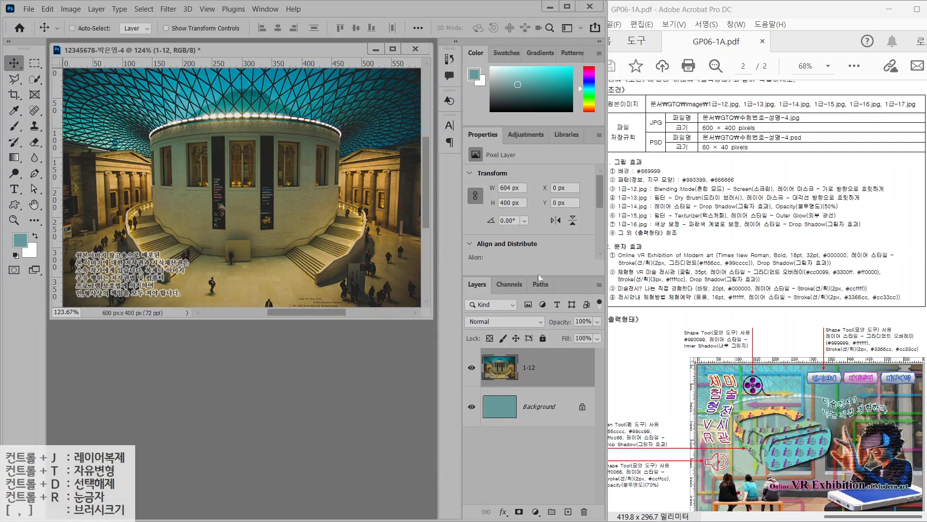
click(485, 322)
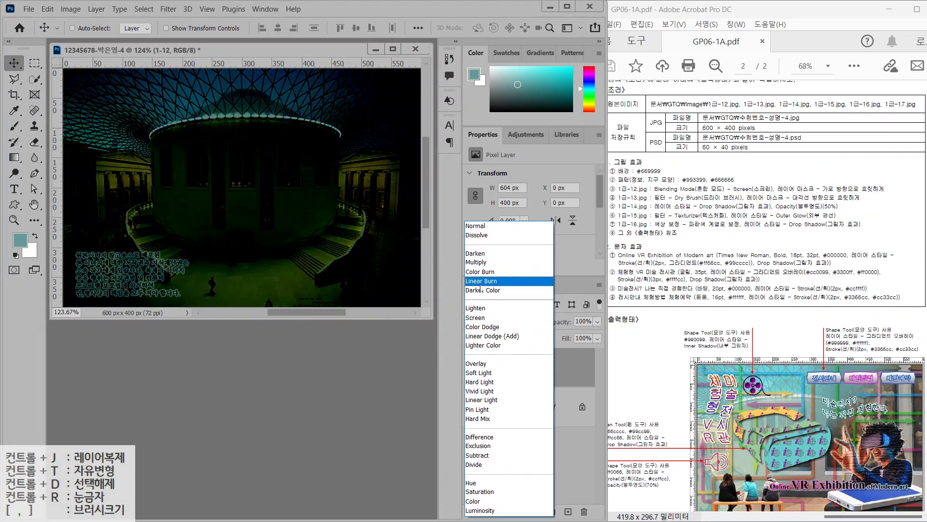
Change the 1-12 layer's blend mode from Normal to Screen
click(485, 318)
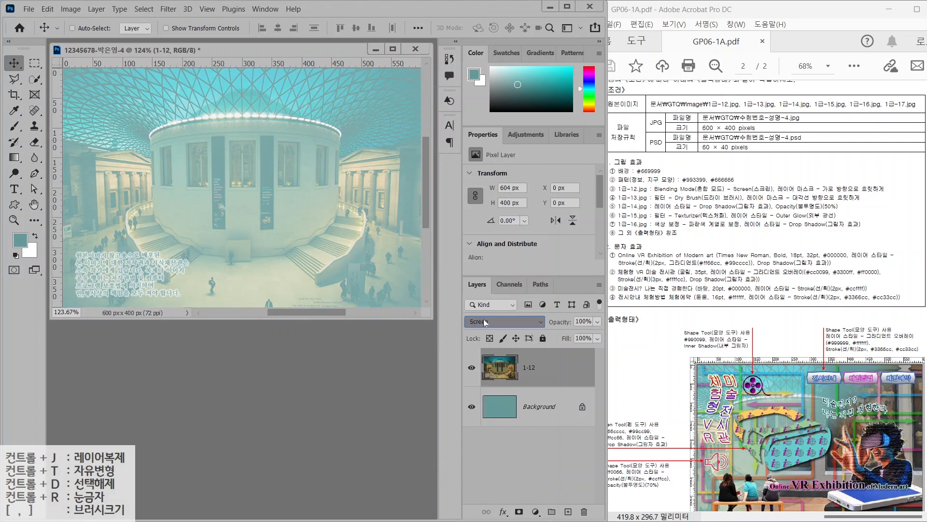
drag(779, 194, 894, 194)
drag(845, 175, 871, 144)
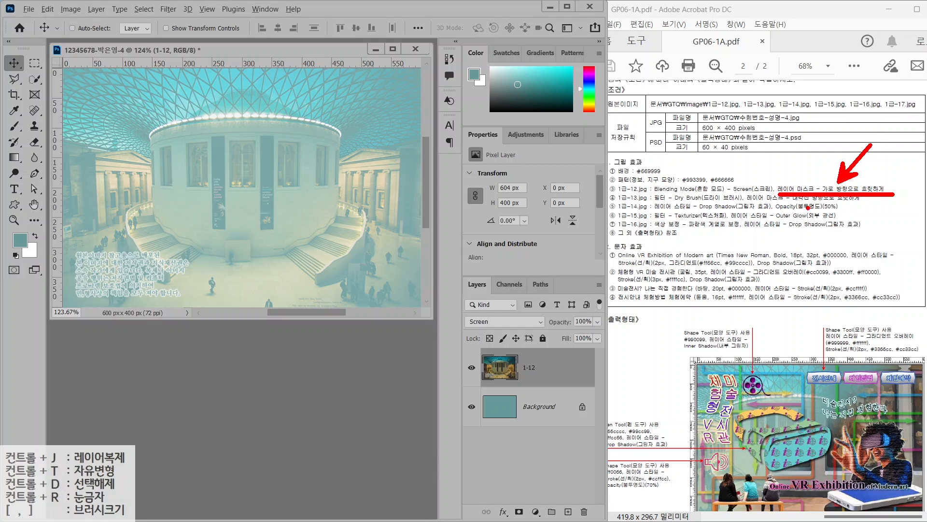
key(Escape)
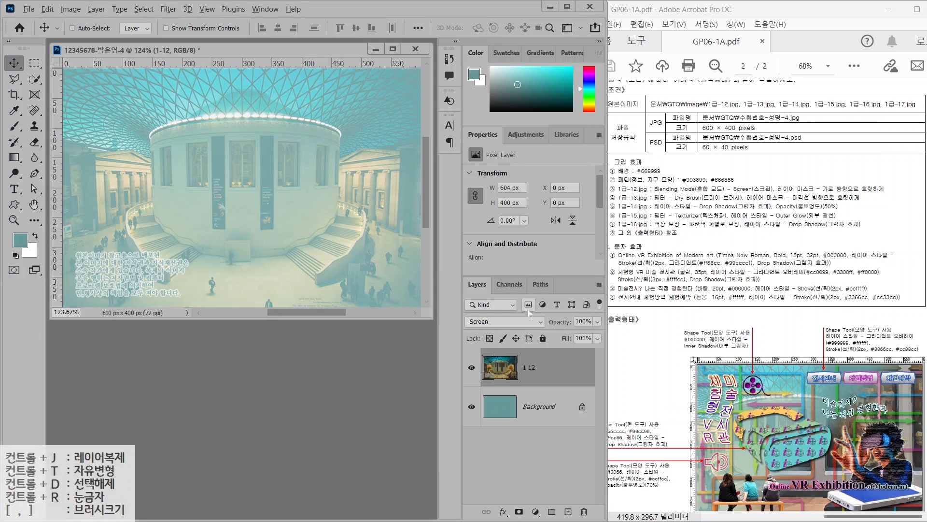
mouse_move(454, 269)
mouse_down()
mouse_move(583, 439)
mouse_move(609, 521)
mouse_up()
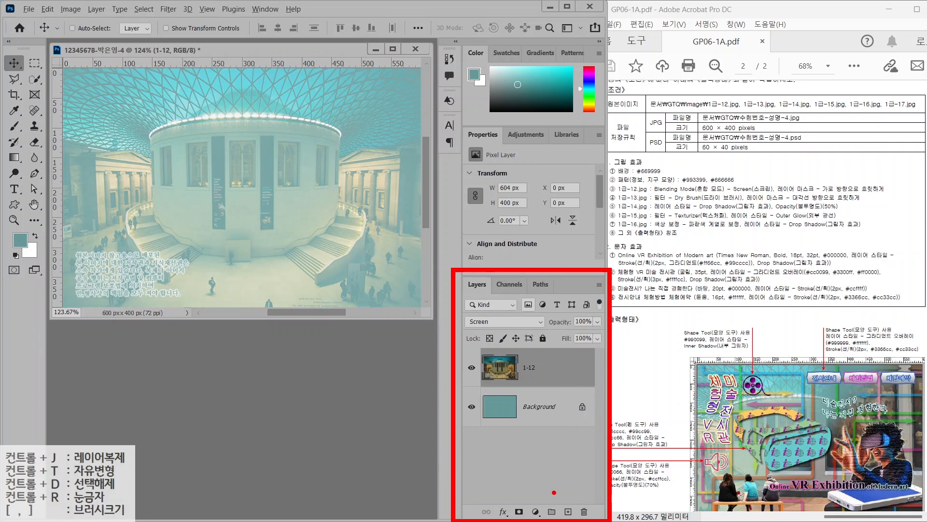
mouse_move(503, 497)
mouse_down()
mouse_move(530, 521)
mouse_move(563, 469)
mouse_up()
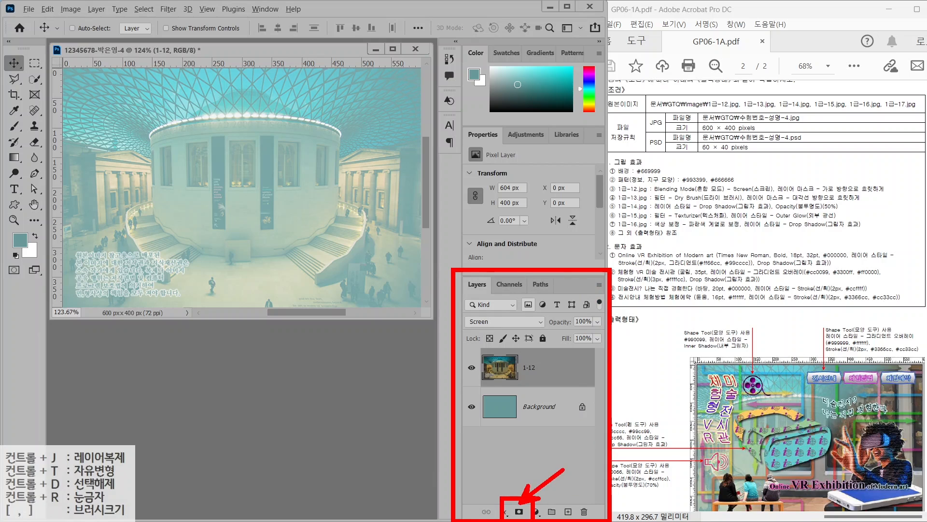
key(Escape)
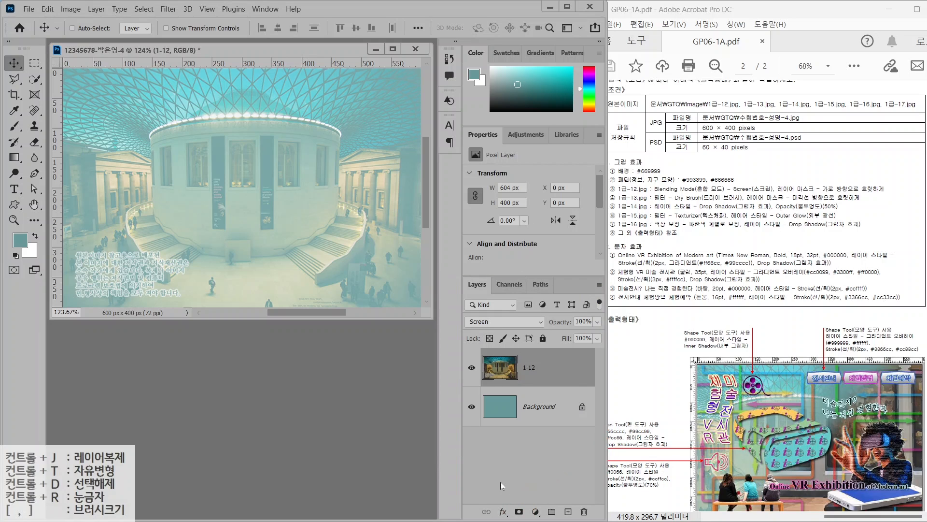
Add a white layer mask to the 1-12 layer and target the mask for editing
click(519, 511)
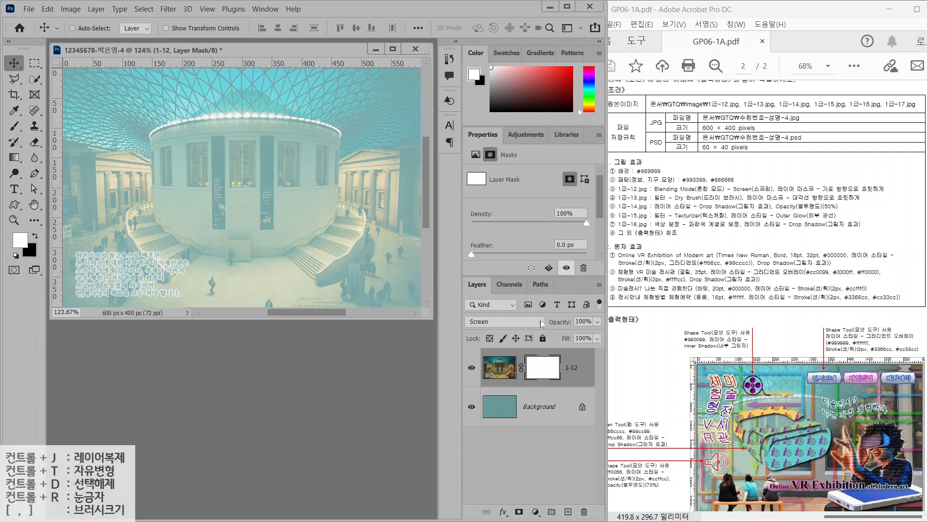
click(543, 371)
drag(784, 200, 888, 200)
mouse_move(813, 193)
mouse_down()
mouse_move(831, 175)
mouse_move(878, 189)
mouse_up()
drag(138, 229, 295, 232)
mouse_move(279, 220)
mouse_down()
mouse_move(318, 237)
mouse_move(301, 245)
mouse_up()
mouse_move(187, 215)
mouse_down()
mouse_move(139, 228)
mouse_move(169, 244)
mouse_up()
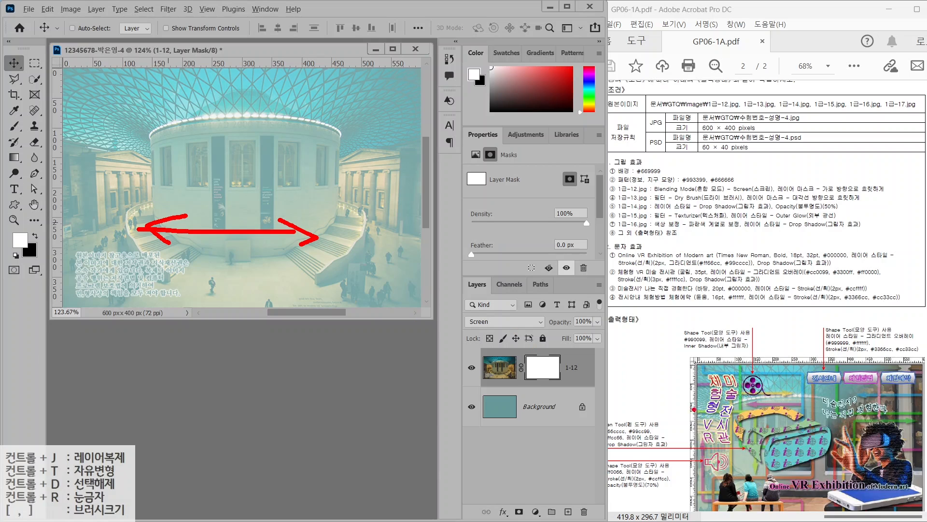
mouse_move(775, 430)
mouse_down()
mouse_move(771, 454)
mouse_move(690, 469)
mouse_move(673, 356)
mouse_up()
drag(775, 432, 757, 457)
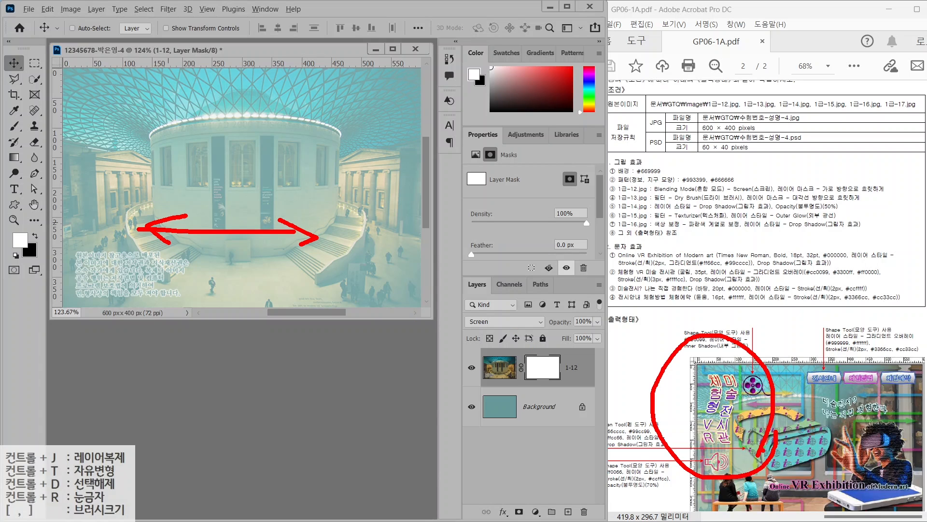
drag(914, 390, 869, 442)
drag(870, 385, 914, 438)
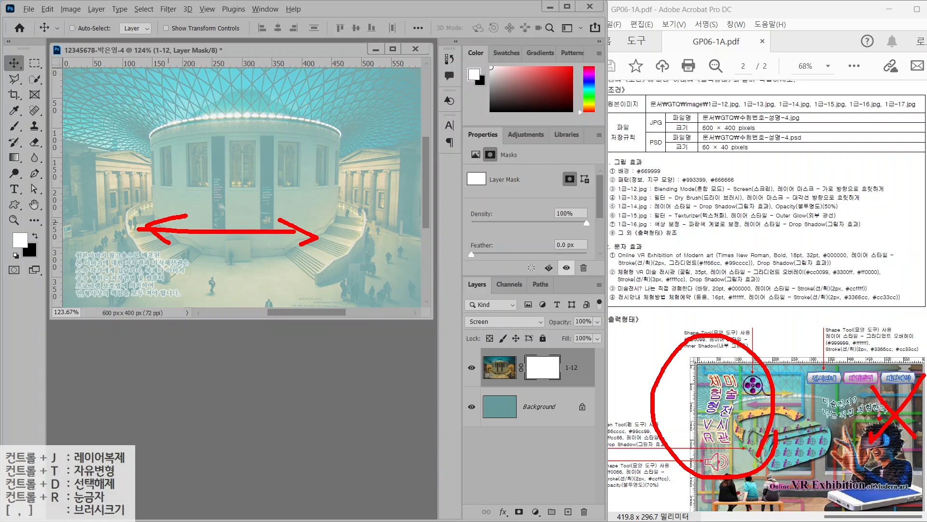
key(Escape)
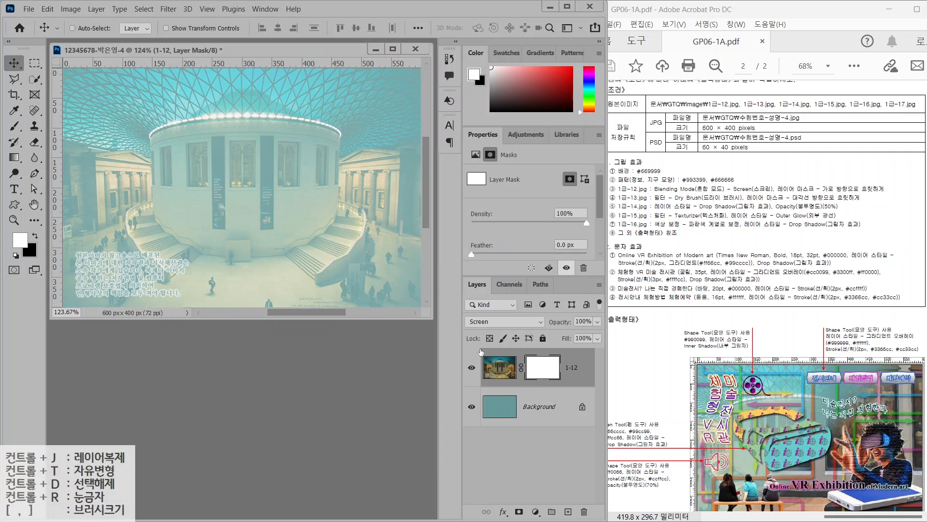
Switch to the Gradient tool
click(15, 157)
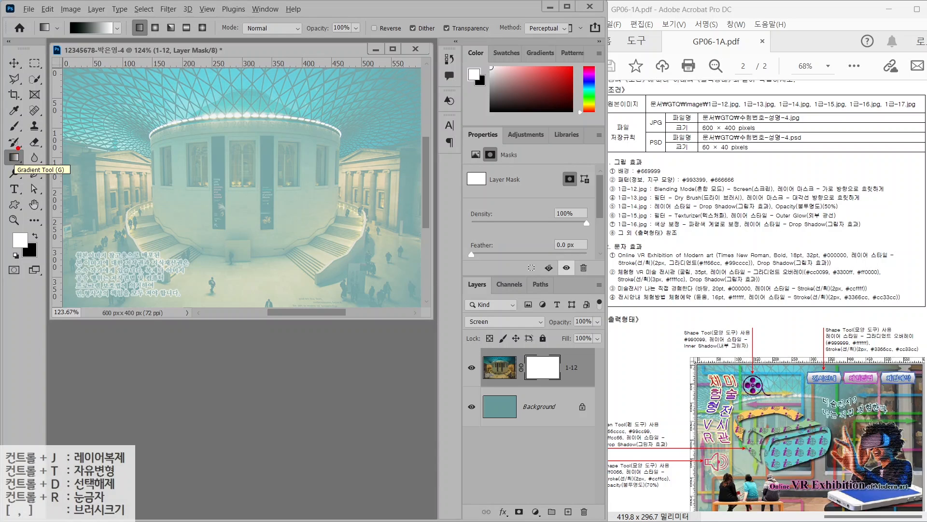
mouse_move(572, 390)
mouse_down()
mouse_move(517, 377)
mouse_move(570, 369)
mouse_move(564, 389)
mouse_up()
mouse_move(31, 167)
mouse_down()
mouse_move(5, 161)
mouse_move(18, 146)
mouse_move(36, 166)
mouse_up()
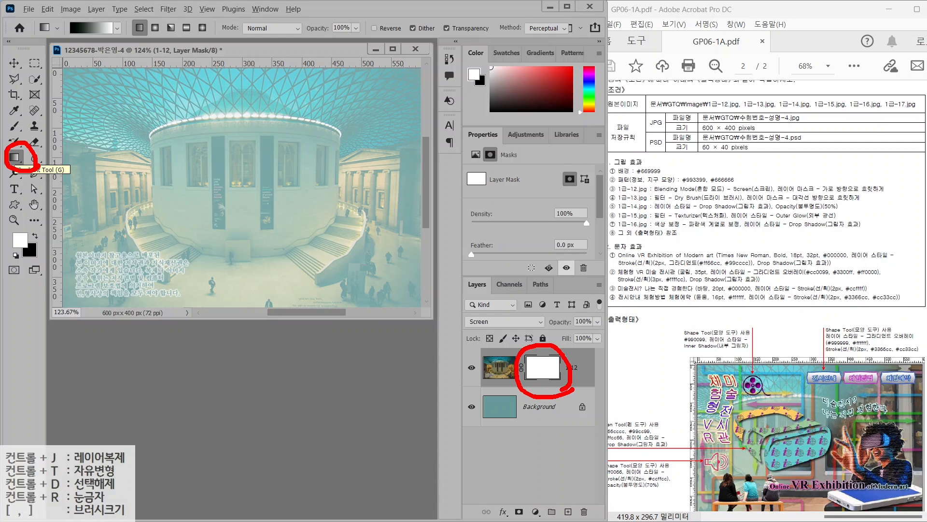
mouse_move(80, 49)
mouse_down()
mouse_move(67, 74)
mouse_move(78, 47)
mouse_up()
drag(138, 82, 110, 43)
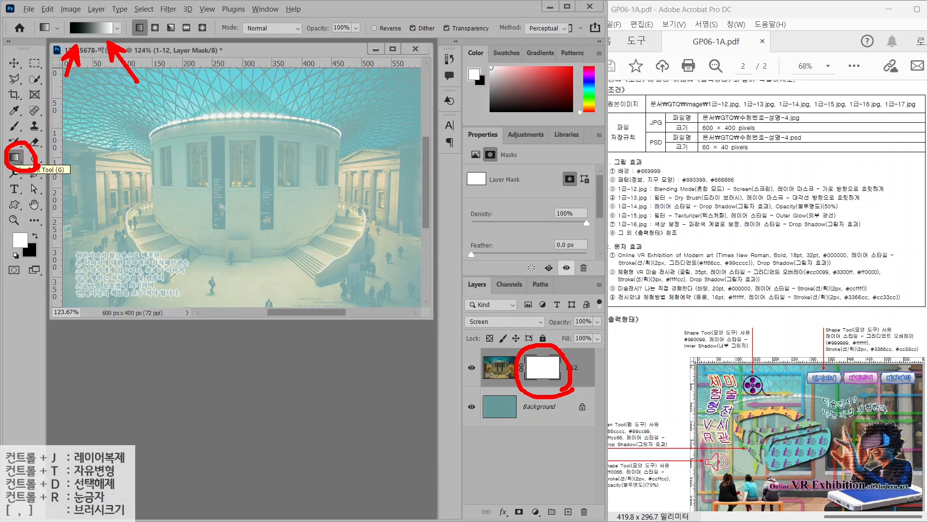
key(Escape)
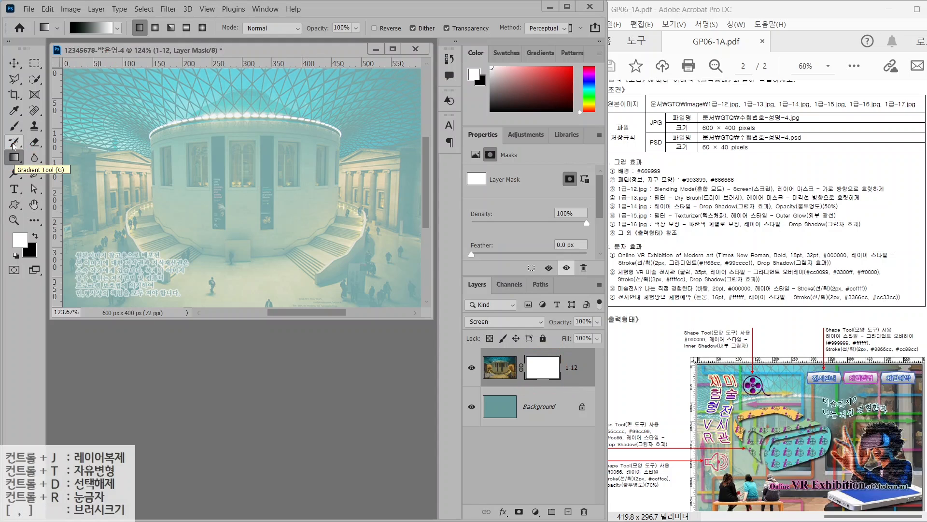
Review the gradient colour settings and leave them unchanged
click(87, 32)
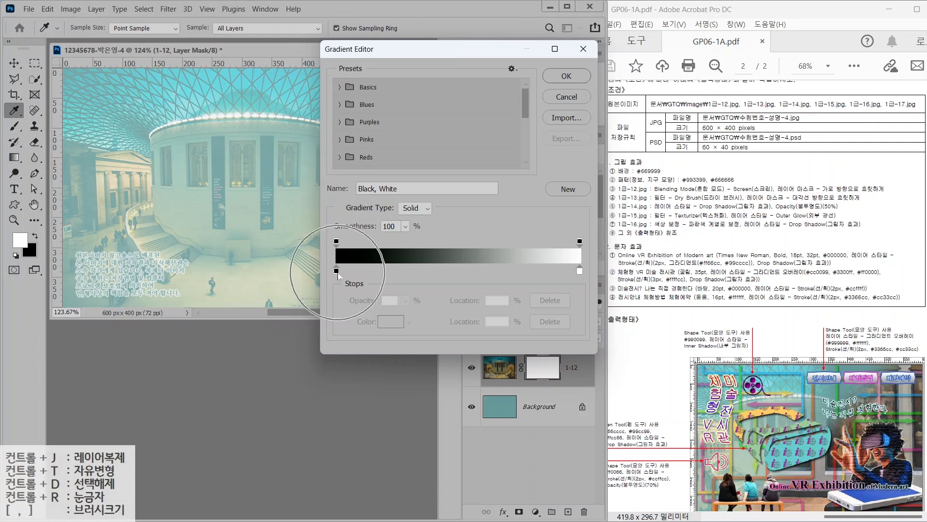
click(583, 50)
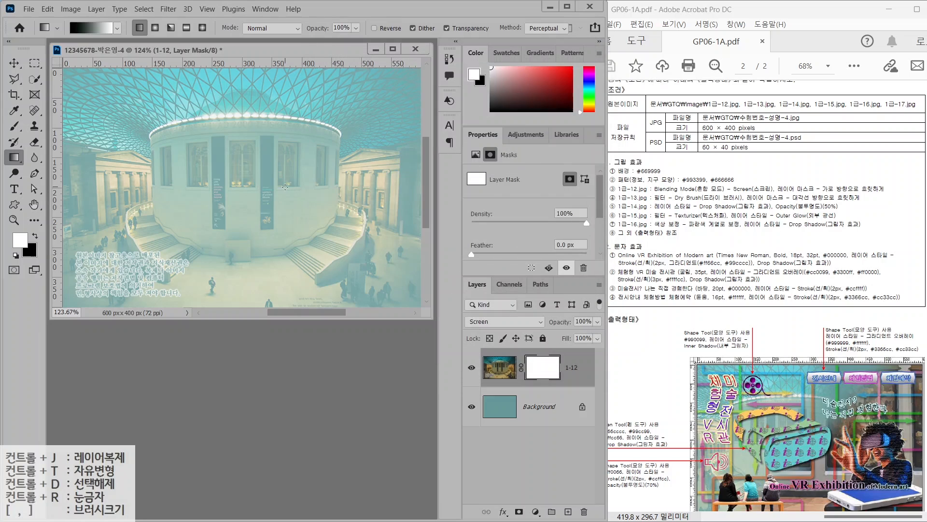
drag(385, 153, 323, 217)
drag(325, 164, 372, 228)
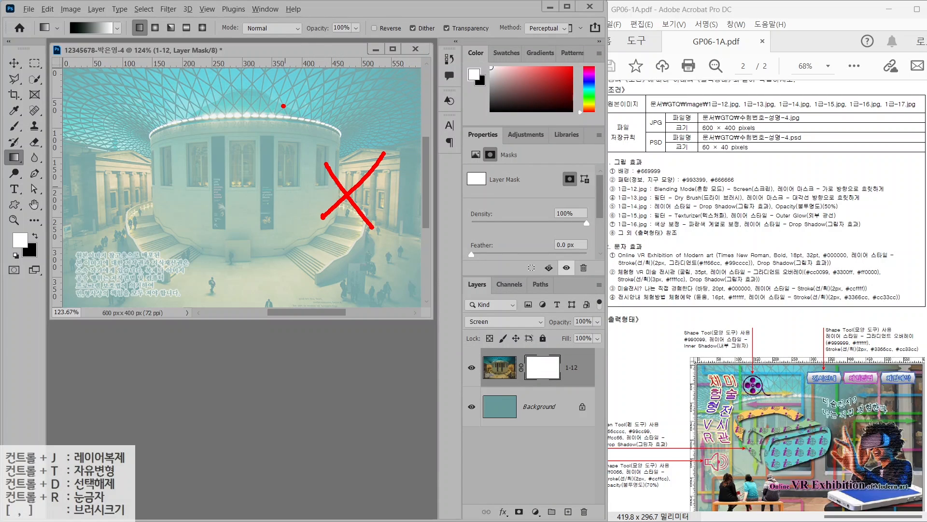
drag(283, 105, 305, 139)
drag(320, 116, 346, 116)
mouse_move(345, 100)
mouse_down()
mouse_move(329, 183)
mouse_move(360, 169)
mouse_up()
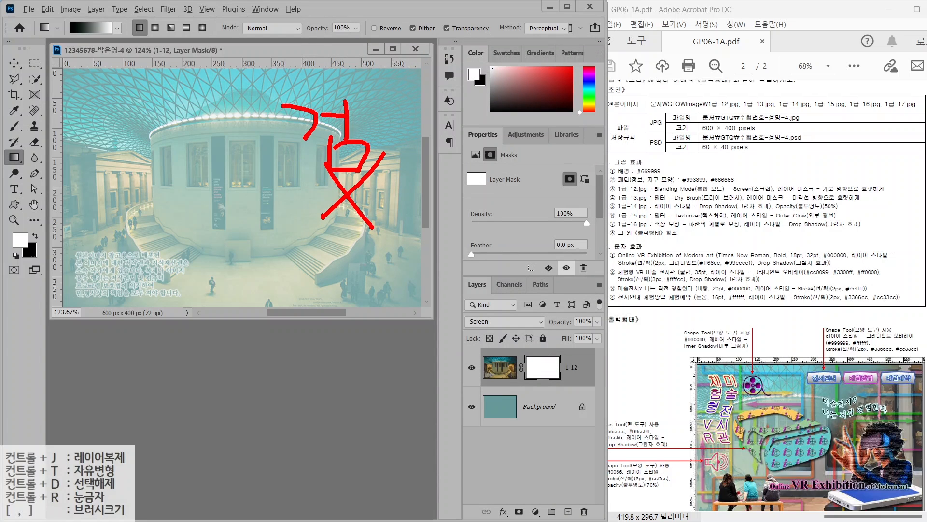
mouse_move(94, 120)
mouse_down()
mouse_move(128, 119)
mouse_move(103, 116)
mouse_up()
mouse_move(104, 124)
mouse_down()
mouse_move(99, 151)
mouse_move(66, 156)
mouse_move(137, 137)
mouse_move(138, 157)
mouse_up()
drag(135, 136, 140, 189)
mouse_move(146, 203)
mouse_down()
mouse_move(133, 235)
mouse_move(143, 227)
mouse_up()
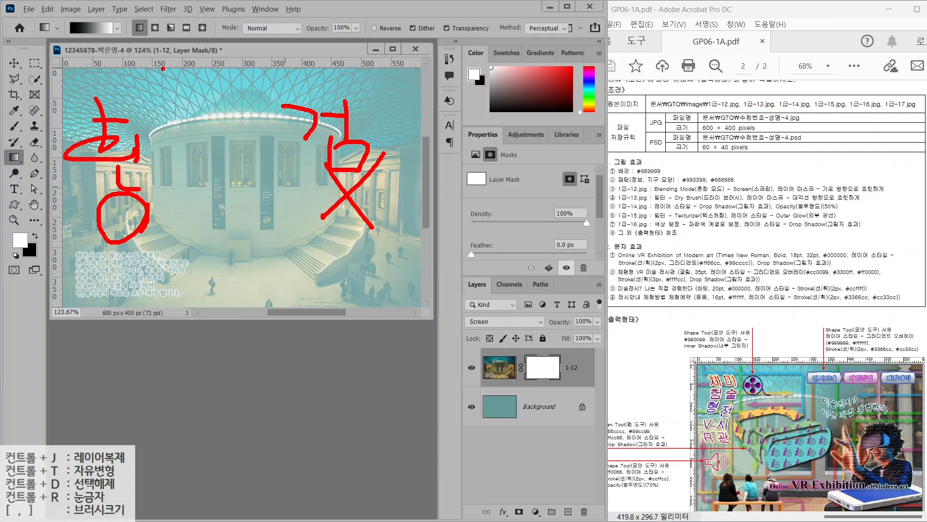
mouse_move(331, 87)
mouse_down()
mouse_move(333, 73)
mouse_move(340, 80)
mouse_move(124, 78)
mouse_move(159, 94)
mouse_up()
key(Escape)
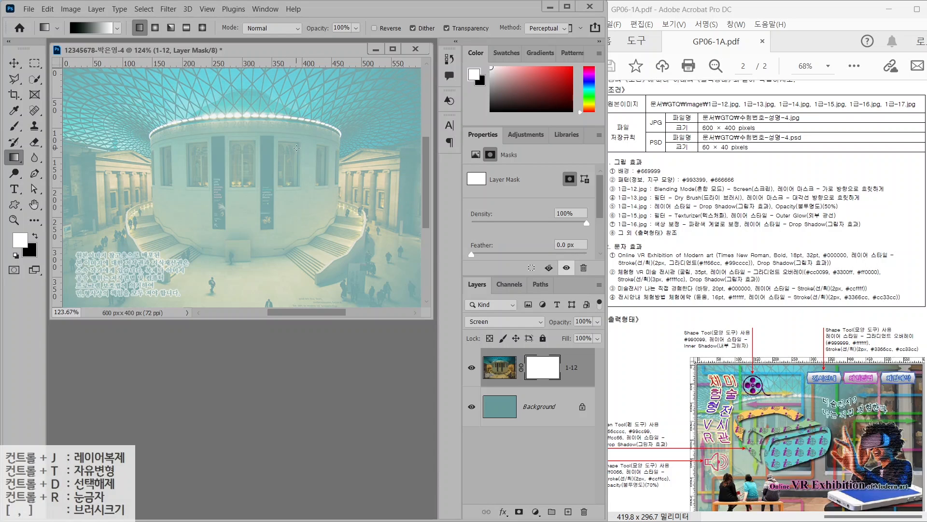
Drag a right-to-left gradient on the mask to fade the hall, then open 1급-13.jpg
drag(311, 173, 111, 170)
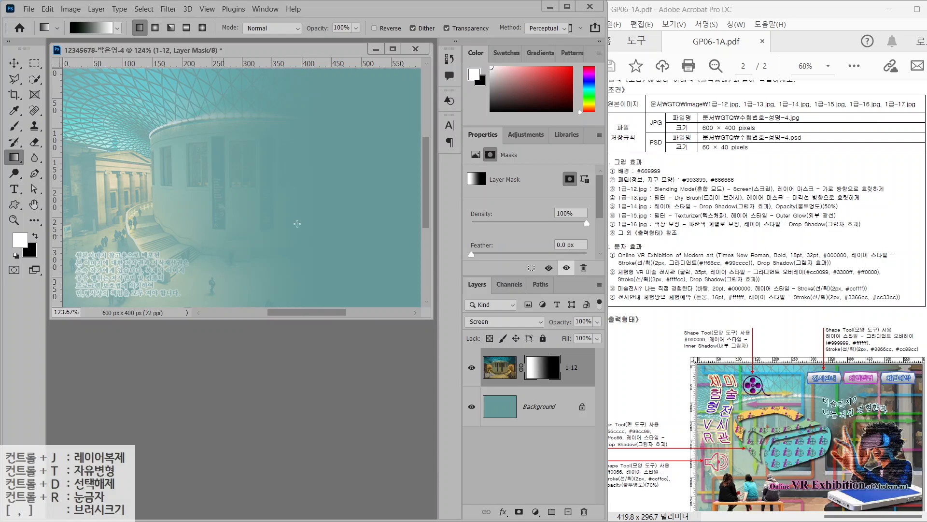
double_click(197, 357)
click(345, 269)
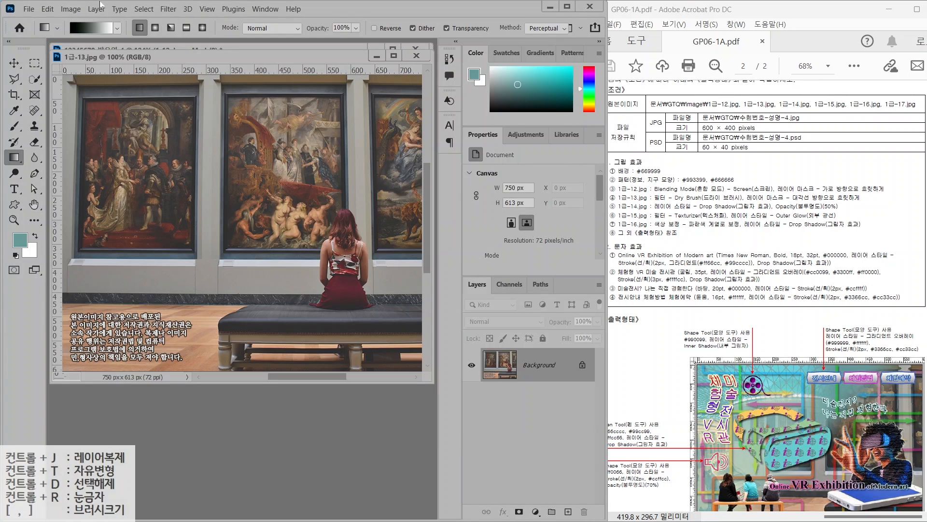
Resize 1급-13.jpg to 600 px wide (600 × 490) and place its window over the composite
click(70, 9)
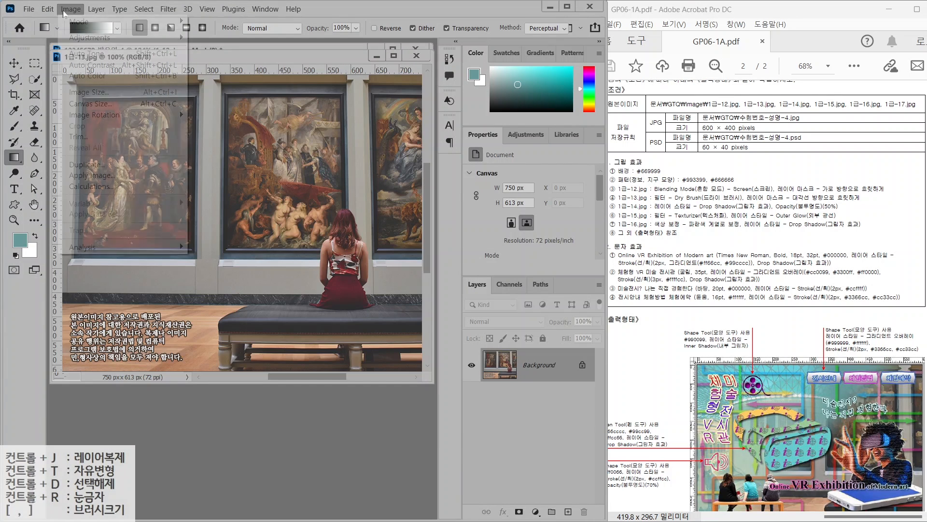
click(83, 96)
text(600)
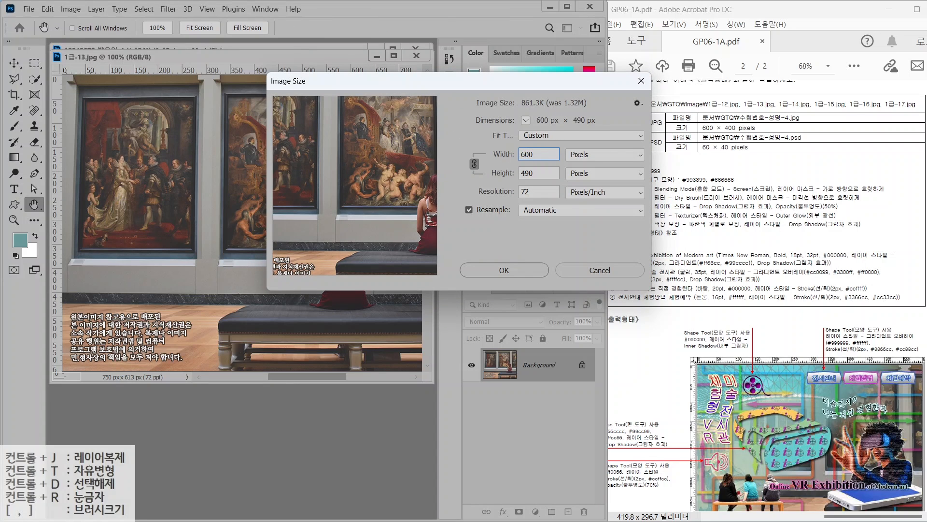
key(Tab)
text(400)
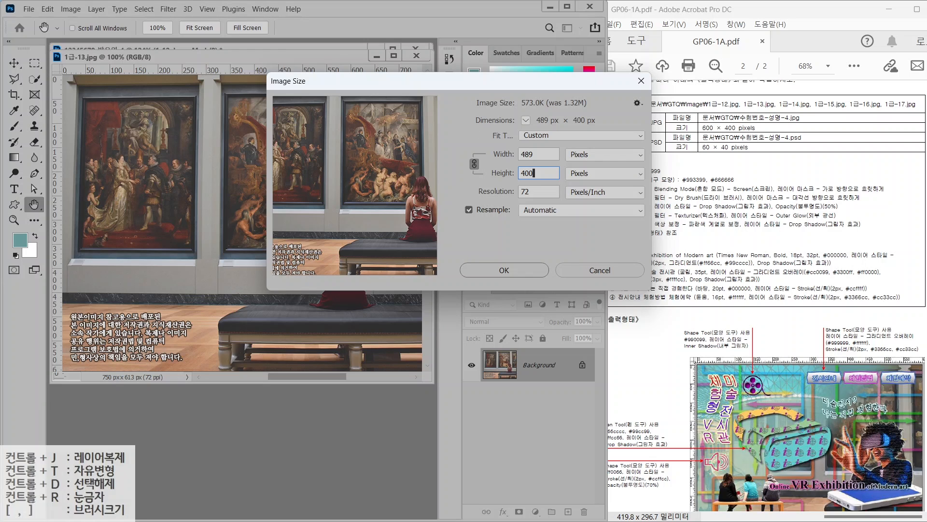
key(shift+Tab)
text(600)
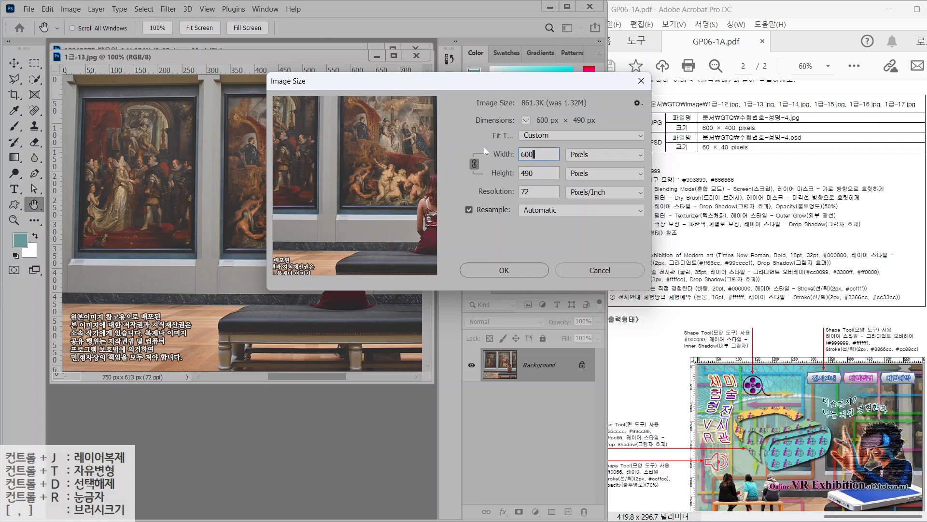
key(Return)
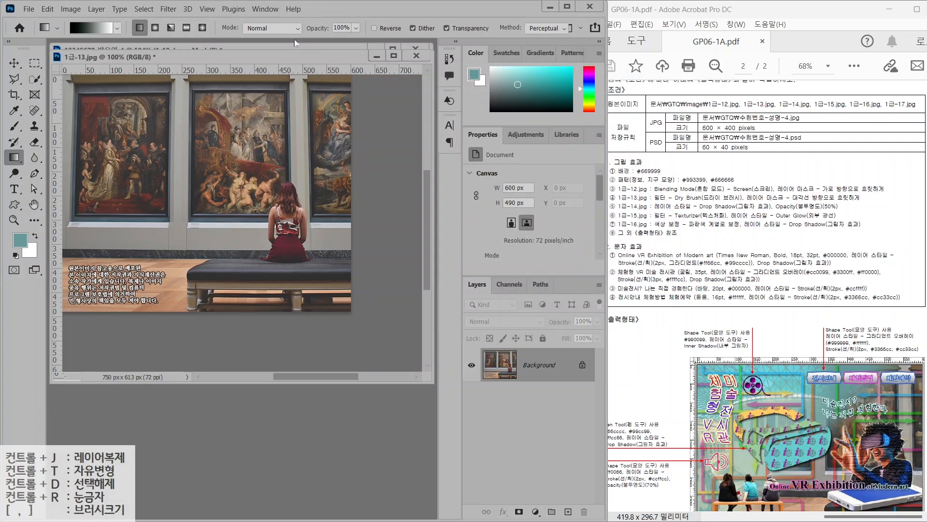
drag(283, 62, 298, 158)
click(14, 63)
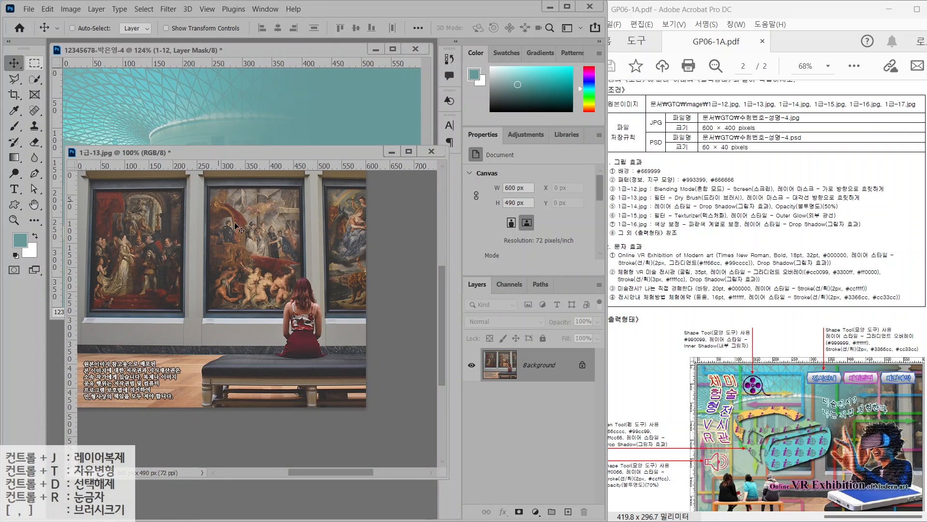
Drag the gallery photo into the composite, close the original unsaved, and name the layer 1-13
drag(307, 123, 307, 123)
click(444, 353)
key(ctrl+w)
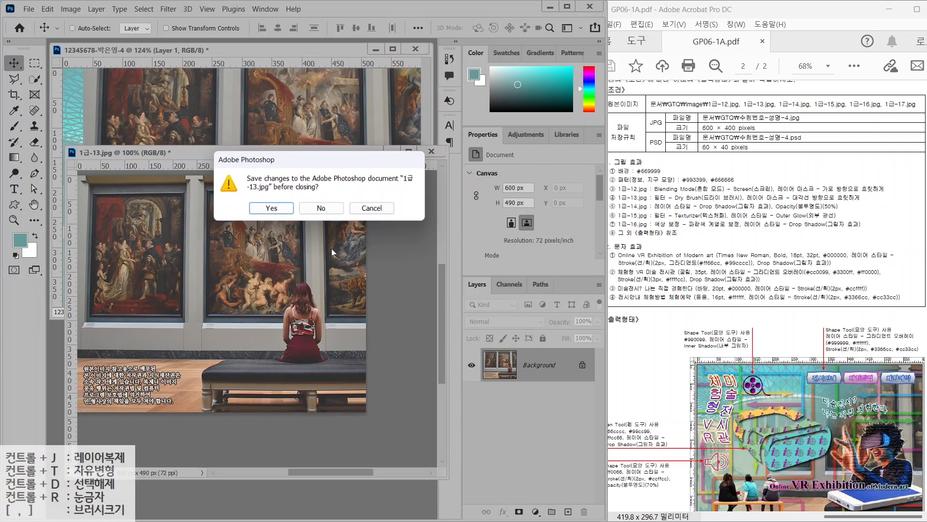
key(n)
drag(387, 236, 333, 263)
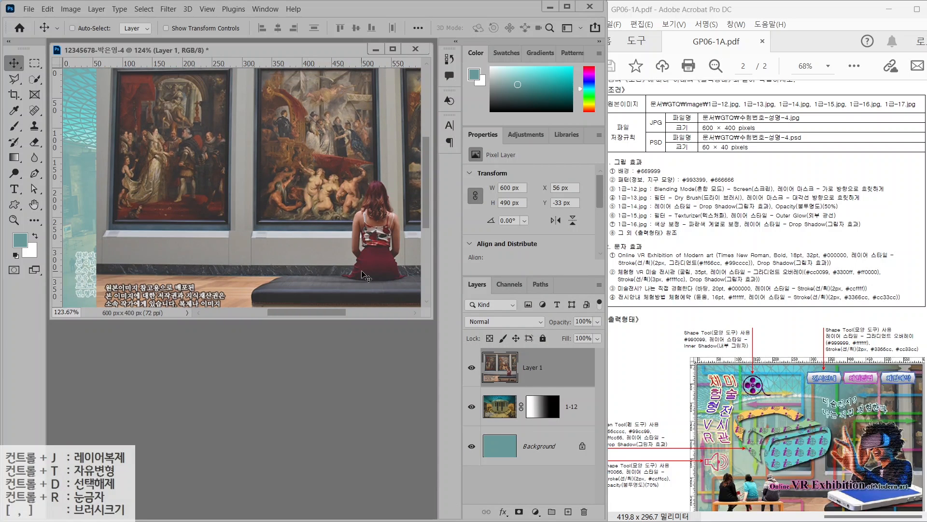
double_click(533, 367)
text(1-13)
key(Return)
drag(652, 204, 730, 203)
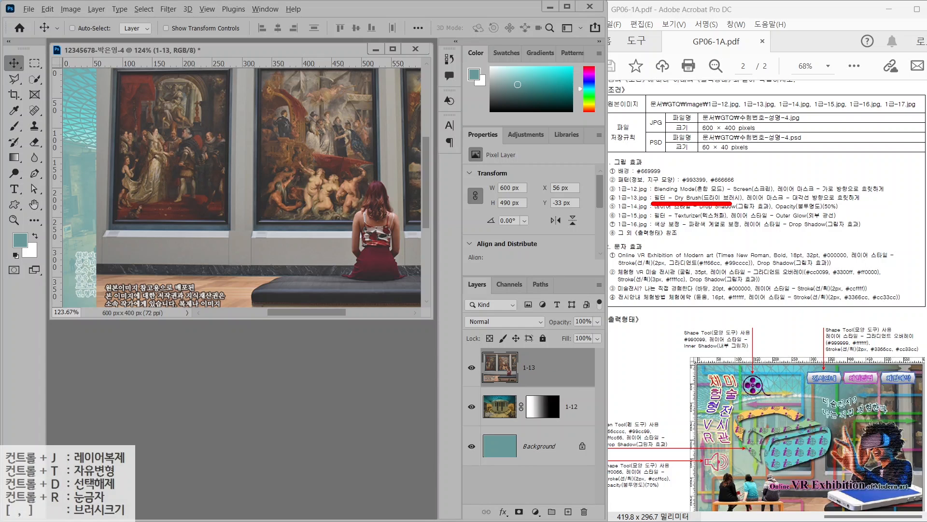
click(168, 10)
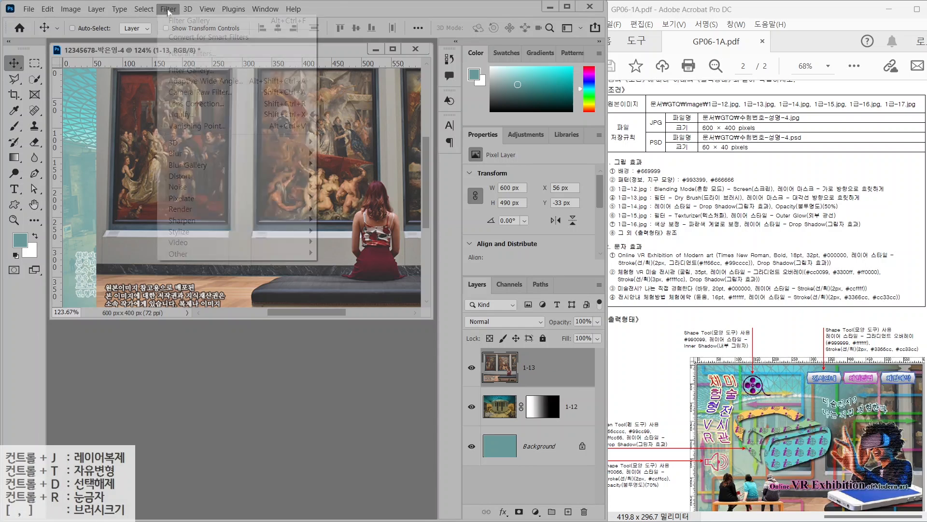
Apply the Filter Gallery's Artistic > Dry Brush effect to the 1-13 gallery layer
click(171, 71)
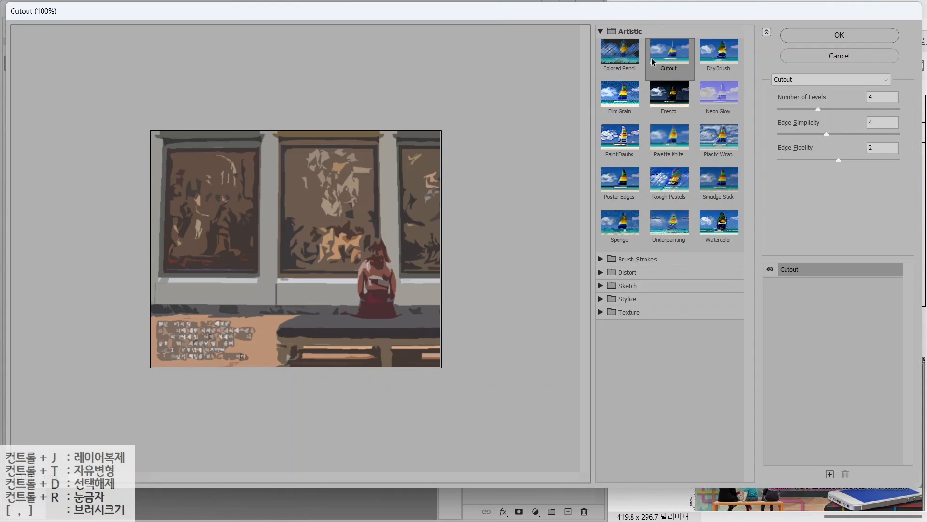
click(723, 55)
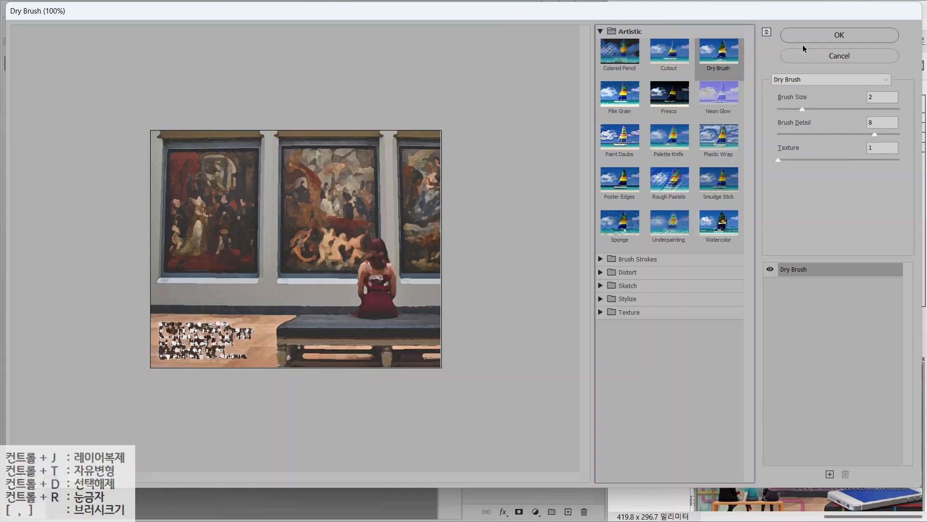
click(827, 39)
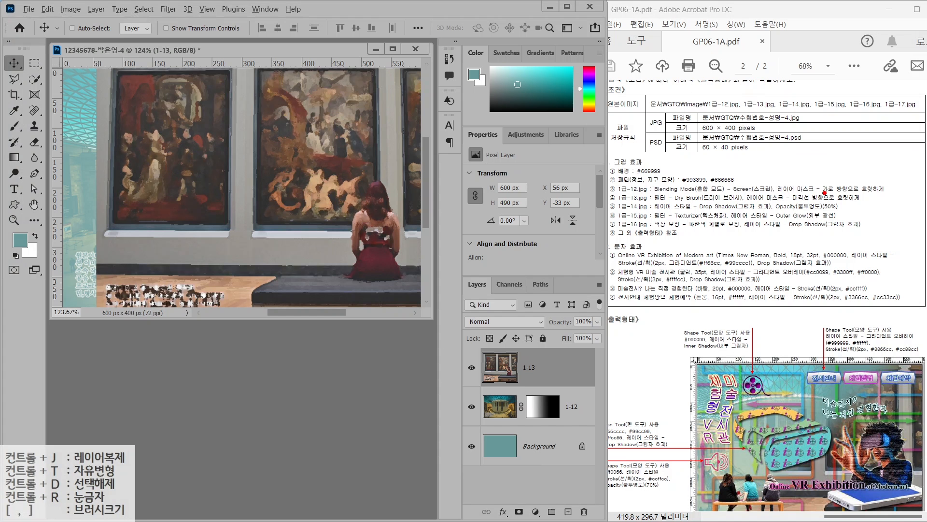
drag(796, 204, 885, 204)
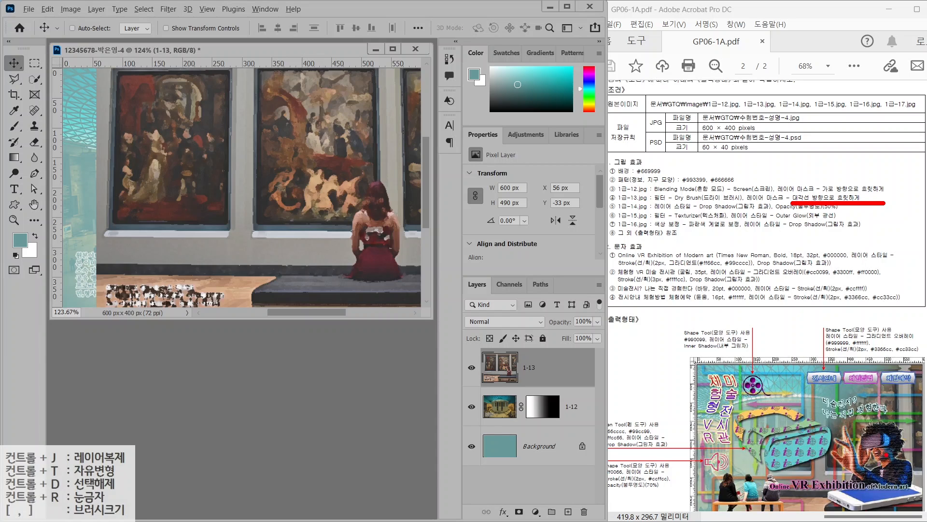
mouse_move(915, 471)
mouse_down()
mouse_move(823, 456)
mouse_move(925, 425)
mouse_move(918, 486)
mouse_up()
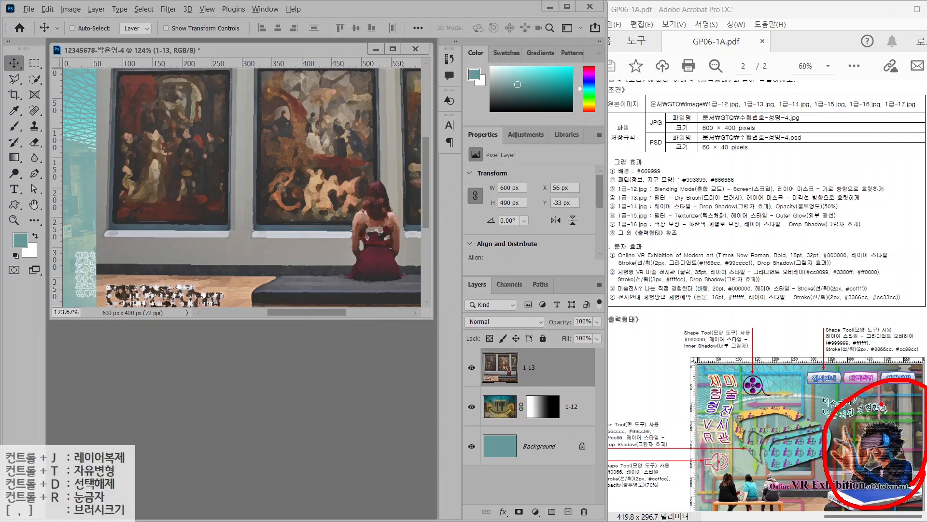
mouse_move(452, 249)
mouse_down()
mouse_move(295, 311)
mouse_move(344, 215)
mouse_move(448, 233)
mouse_move(445, 292)
mouse_up()
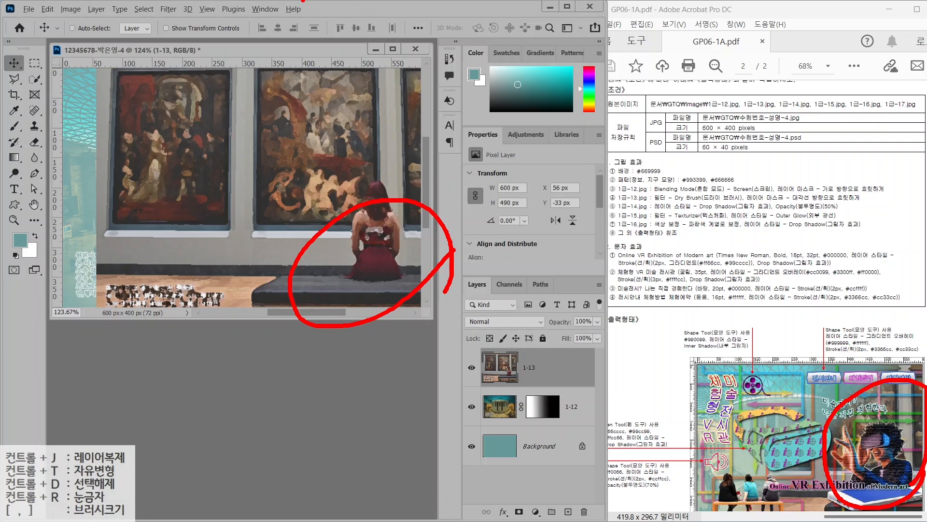
drag(198, 74, 134, 137)
drag(140, 61, 194, 131)
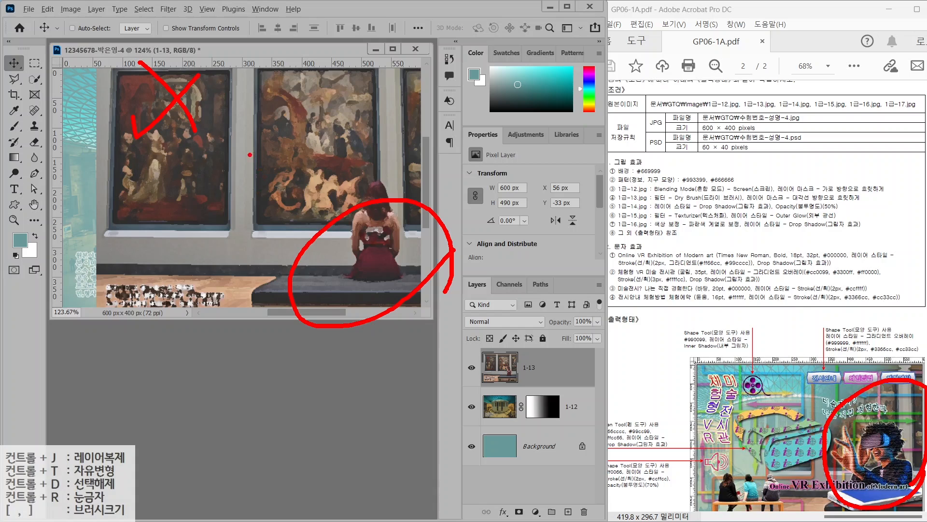
drag(210, 92, 338, 249)
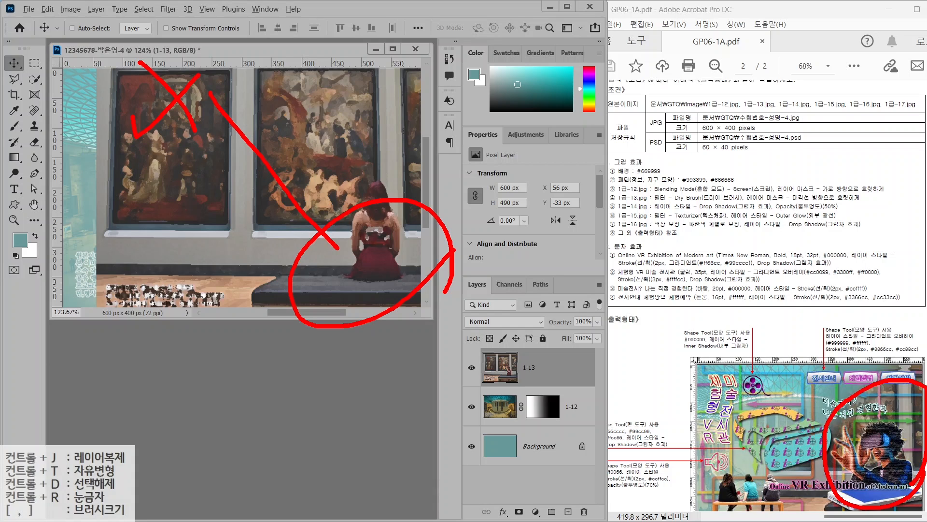
Add a white layer mask to layer 1-13
key(Escape)
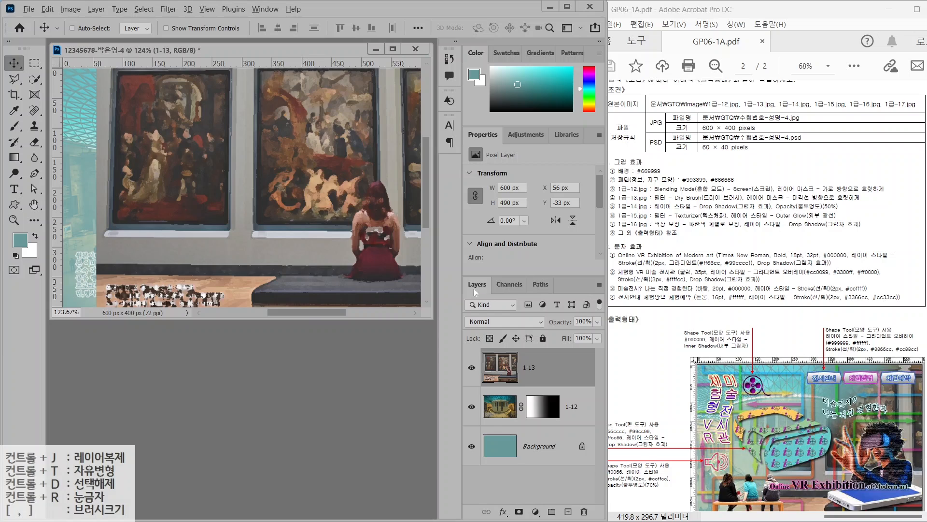
drag(436, 263, 603, 520)
mouse_move(504, 493)
mouse_down()
mouse_move(535, 521)
mouse_move(560, 472)
mouse_up()
key(Escape)
click(520, 511)
Draw a diagonal gradient on the mask so the gallery's upper left fades into the museum photo
key(ctrl)
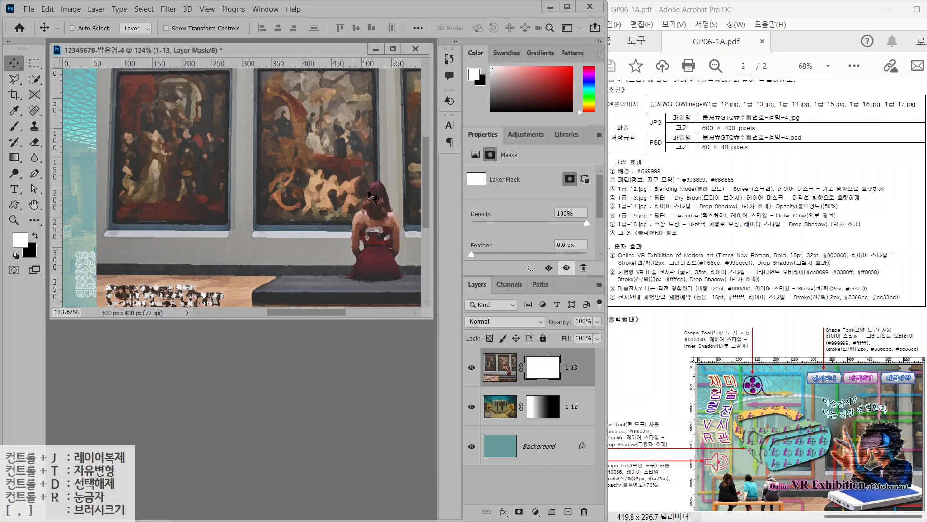
click(15, 159)
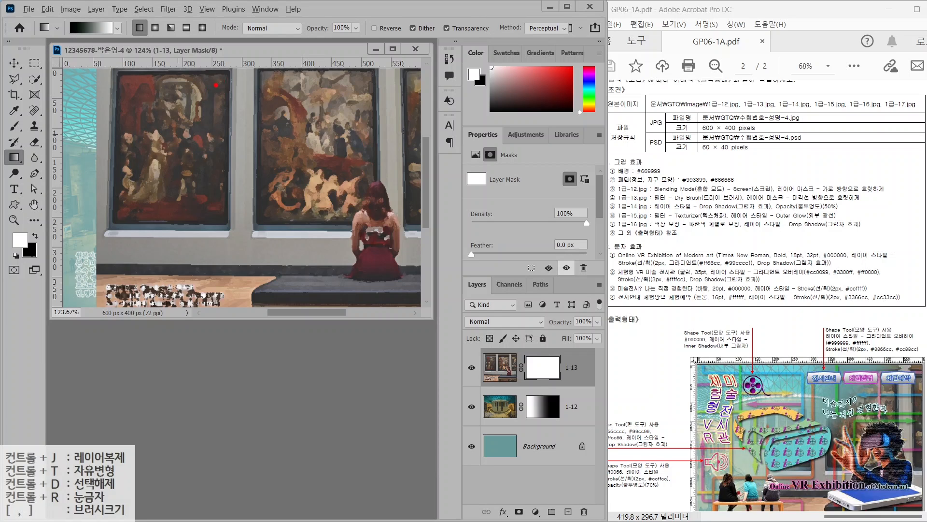
drag(186, 75, 231, 120)
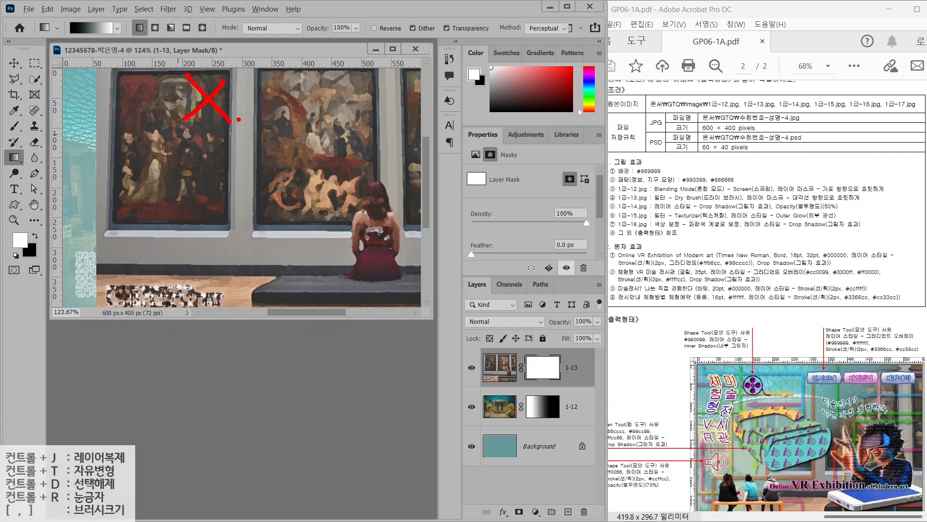
key(Escape)
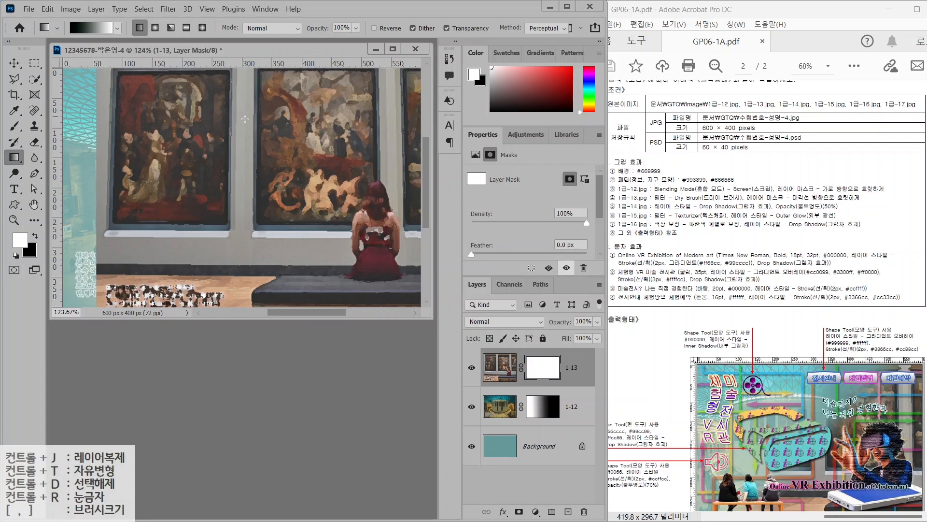
drag(242, 120, 380, 228)
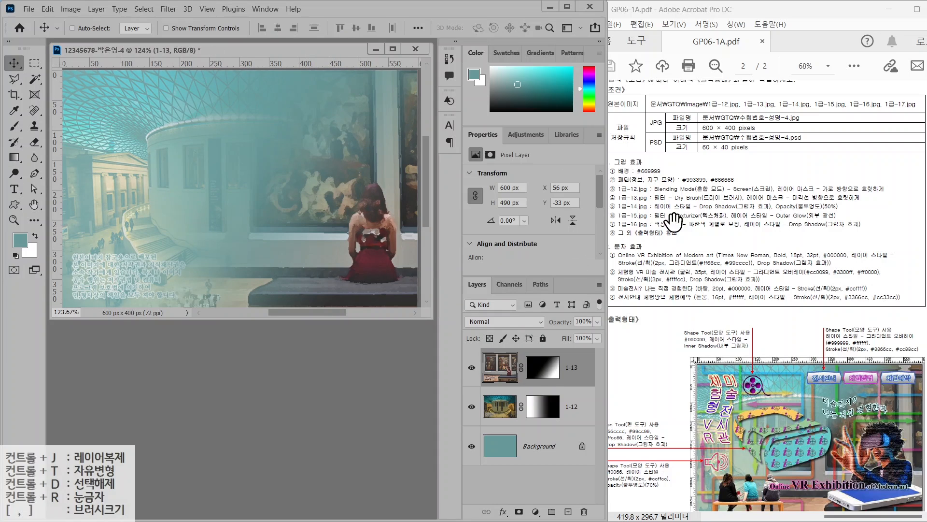
Open the coloured-arrows image 1급-14.jpg
double_click(332, 347)
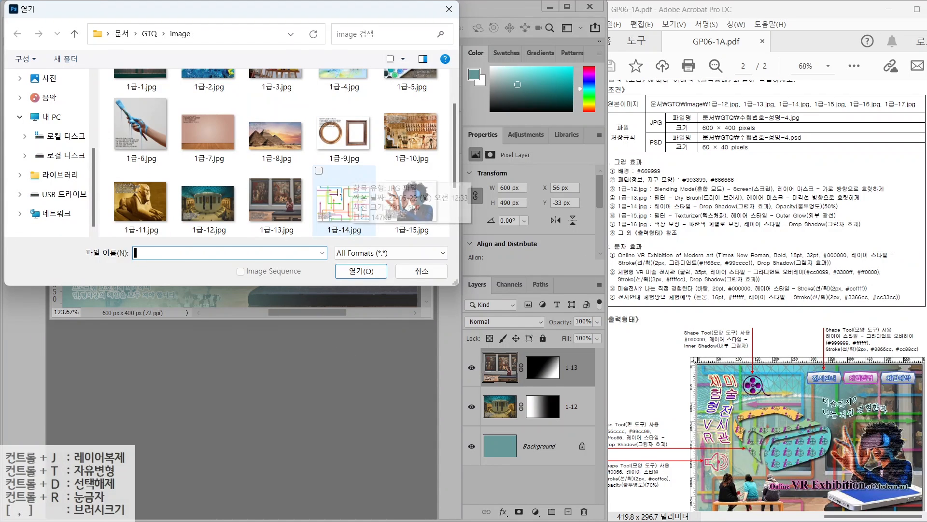
click(352, 180)
click(361, 271)
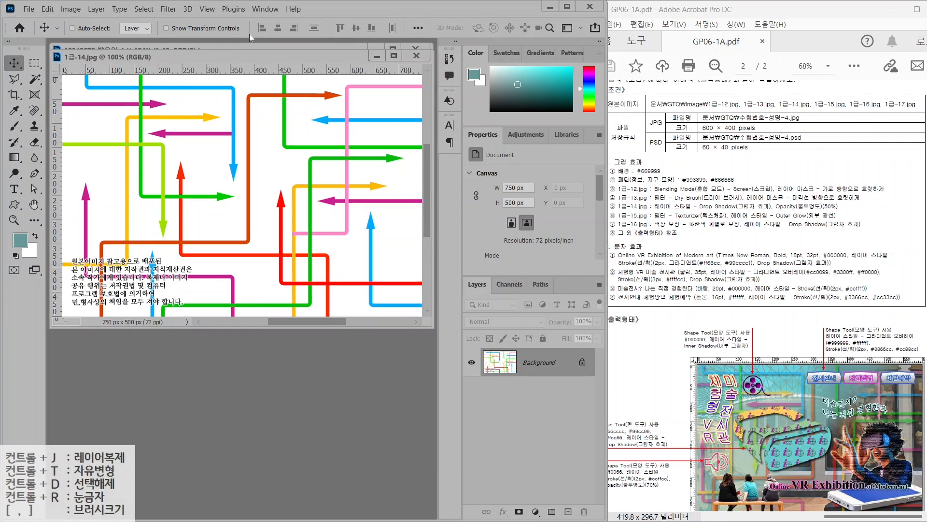
Resize it to 600 × 400 pixels and drag its window over the composite
click(71, 10)
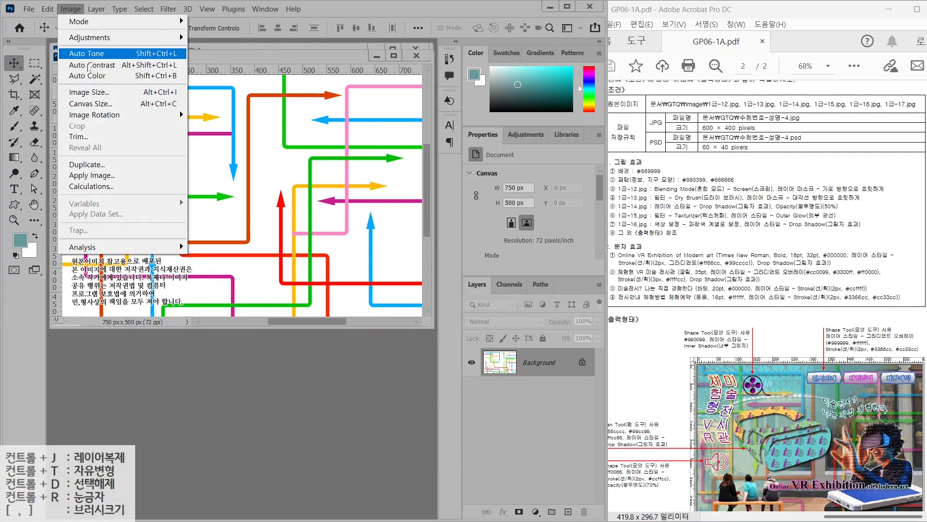
click(95, 91)
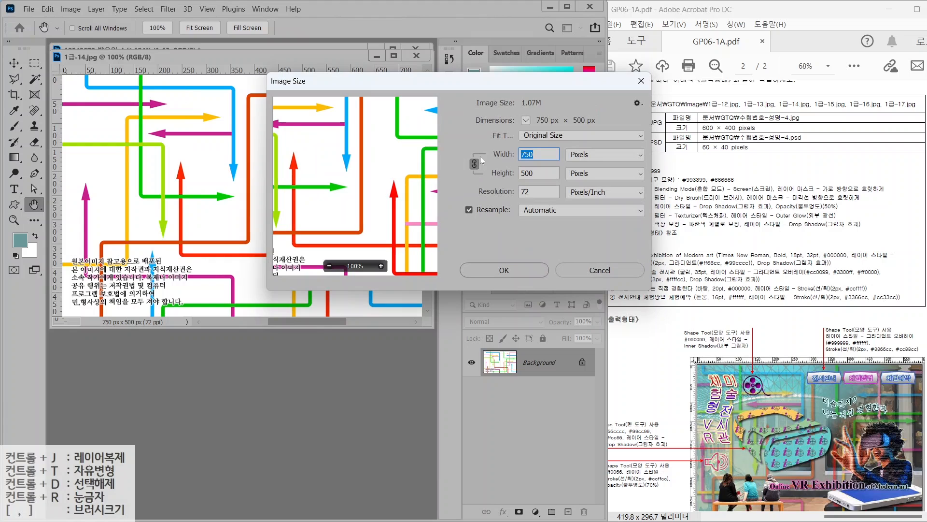
text(600)
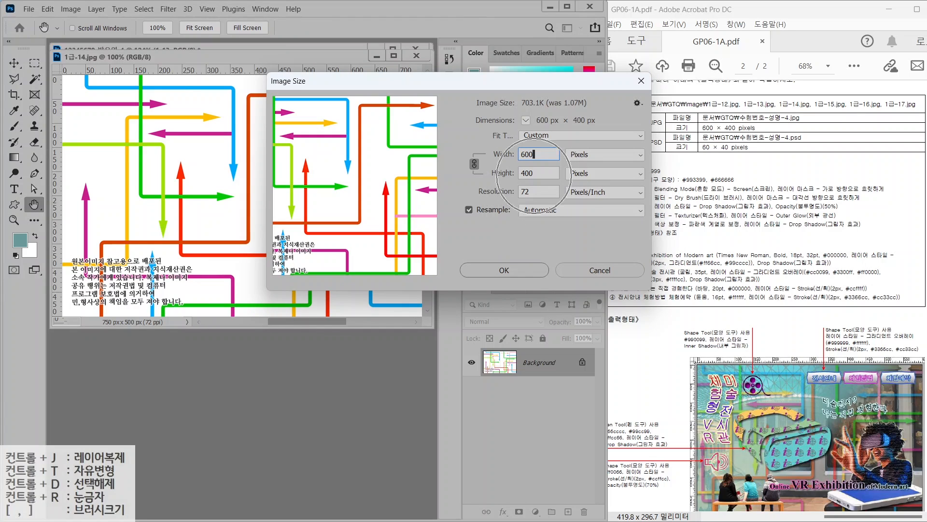
click(509, 273)
key(v)
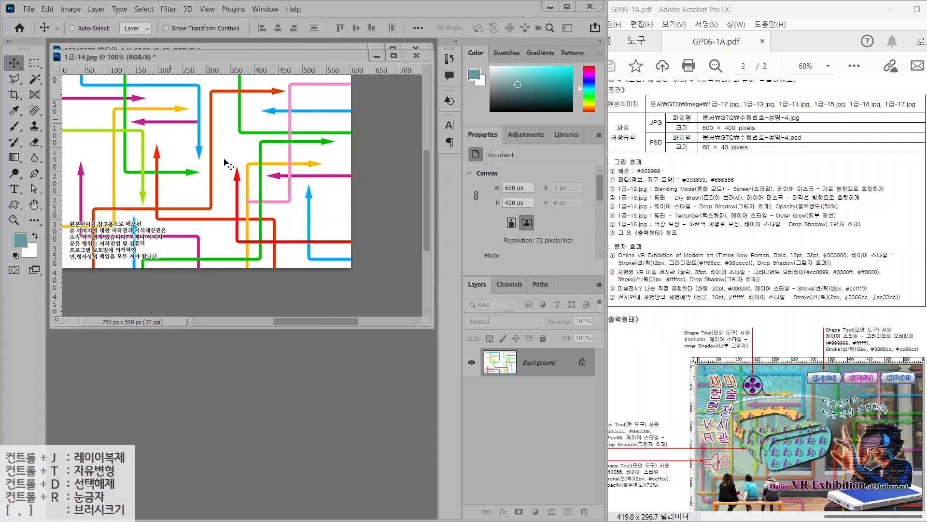
drag(215, 59, 246, 140)
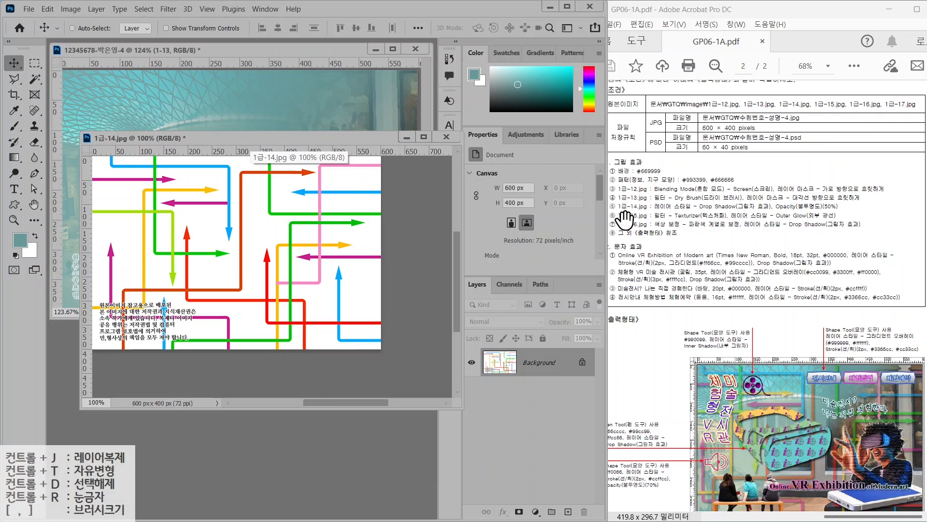
Magic Wand-select all white background areas of 1급-14.jpg, with Contiguous turned off
drag(32, 79, 77, 100)
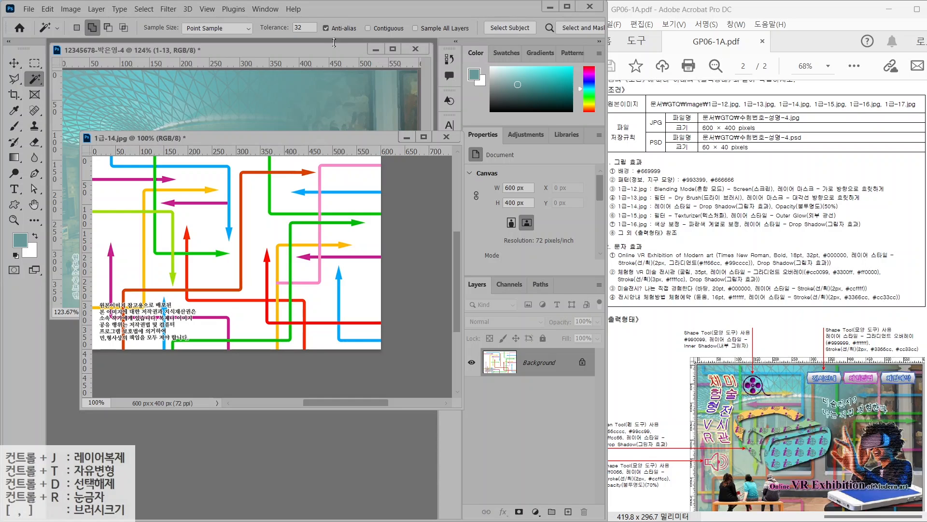
mouse_move(324, 34)
mouse_down()
mouse_move(265, 22)
mouse_move(321, 31)
mouse_up()
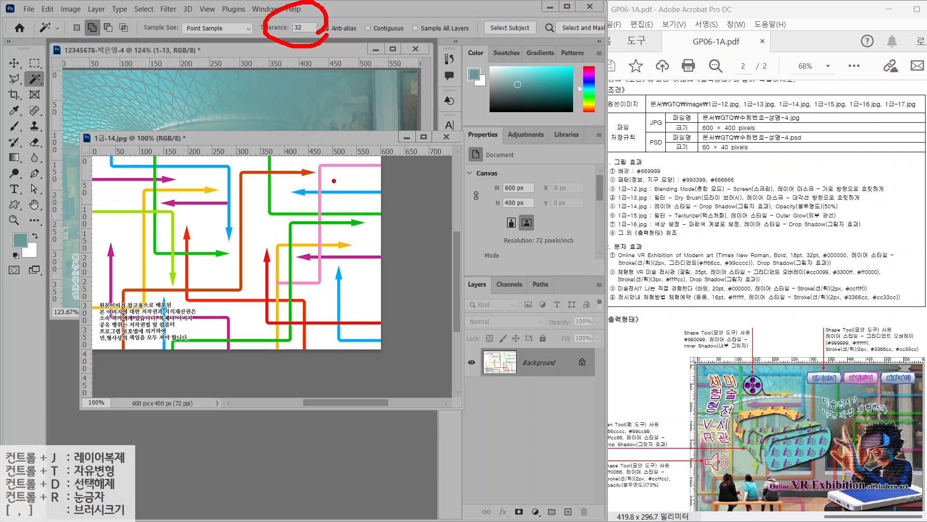
drag(340, 177, 353, 172)
drag(254, 206, 259, 212)
drag(111, 226, 124, 223)
drag(355, 15, 413, 36)
key(Escape)
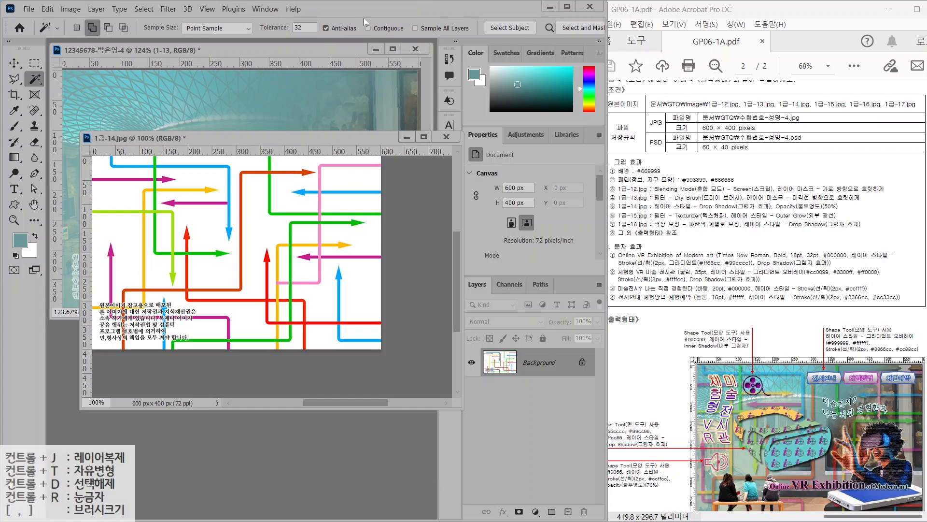
click(265, 233)
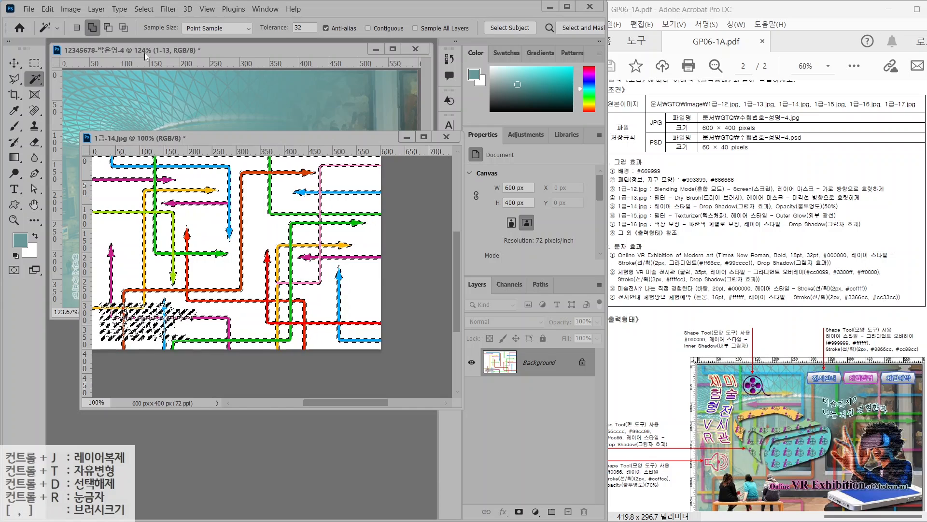
Invert the selection to the arrows and drag them into the composite document
click(143, 9)
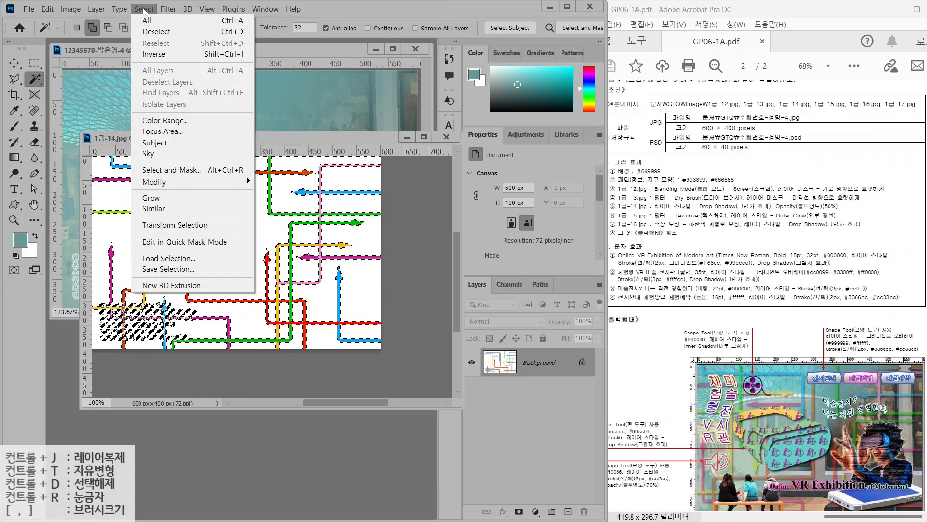
click(157, 54)
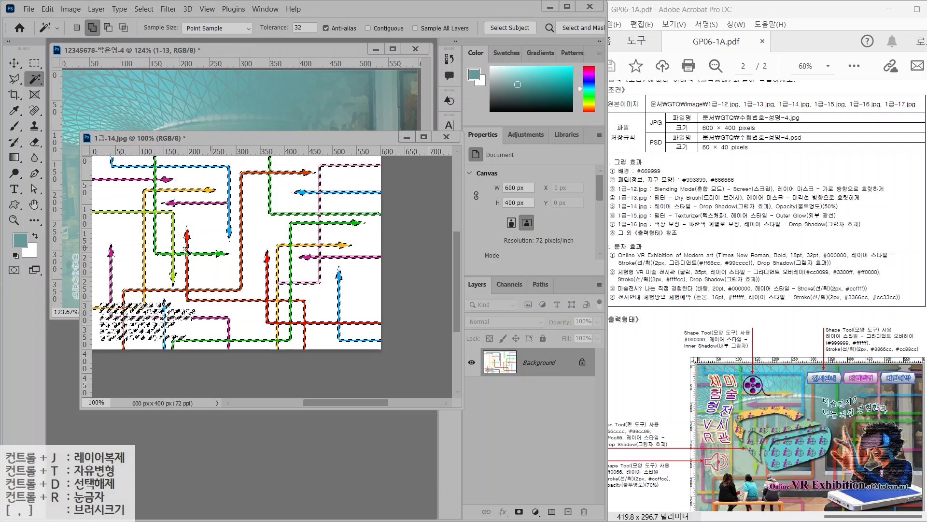
key(v)
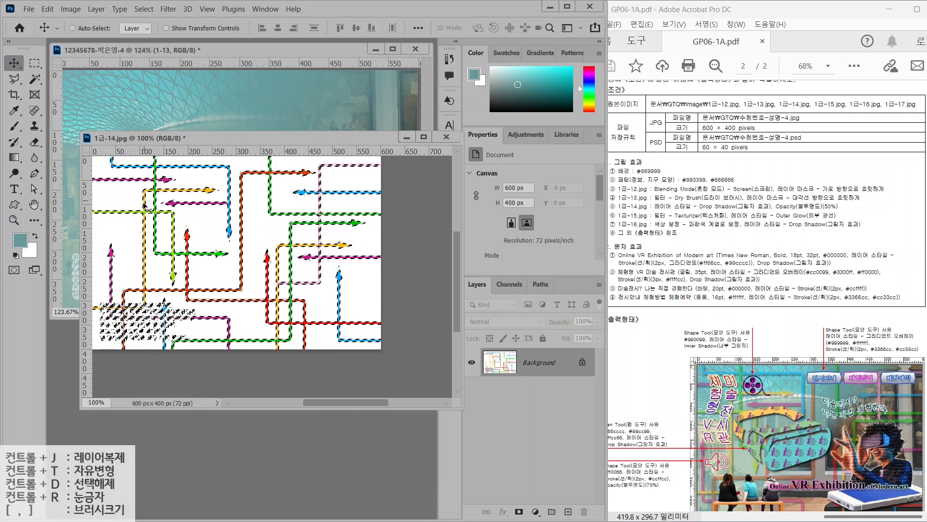
key(ctrl+c)
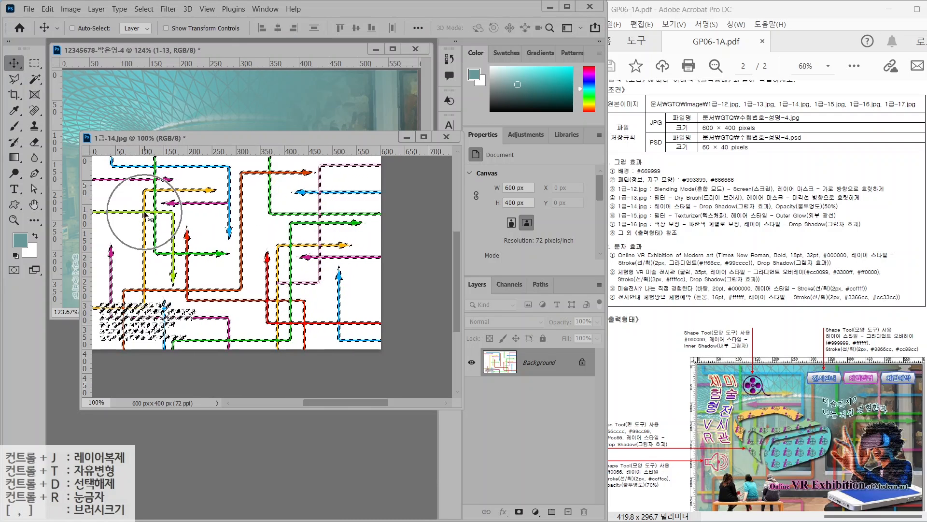
drag(145, 218, 143, 97)
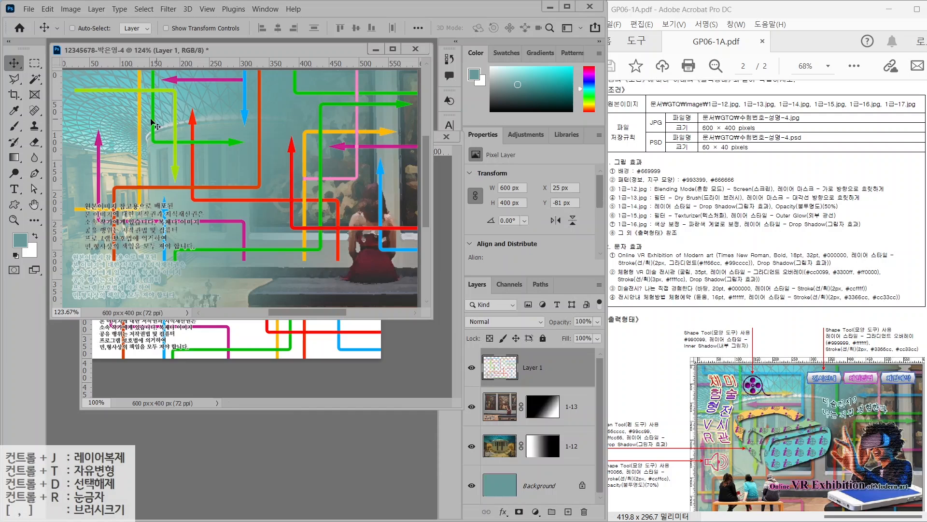
Align the arrows layer with the canvas and close 1급-14 without saving
drag(140, 122, 149, 189)
click(271, 321)
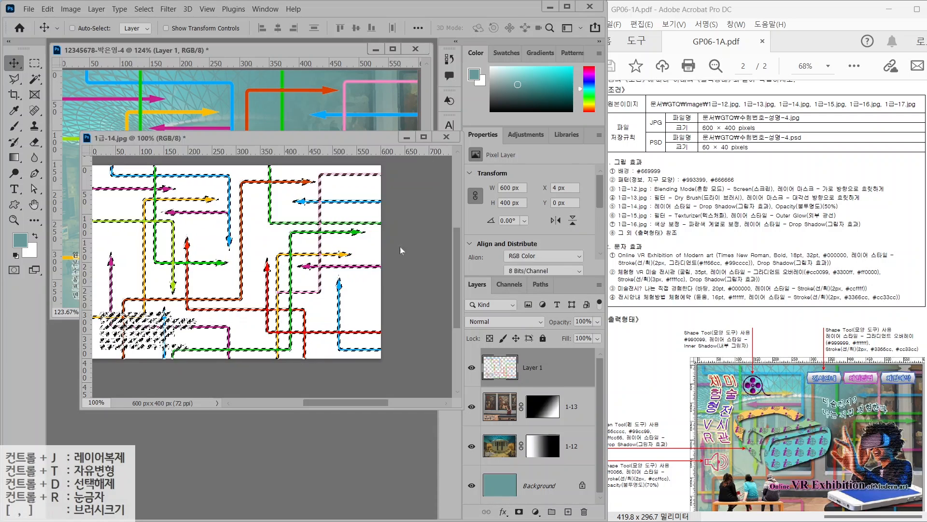
click(446, 136)
click(320, 209)
Rename the arrows layer to 1-14 and give it a Drop Shadow
double_click(531, 367)
text(1-14)
key(Return)
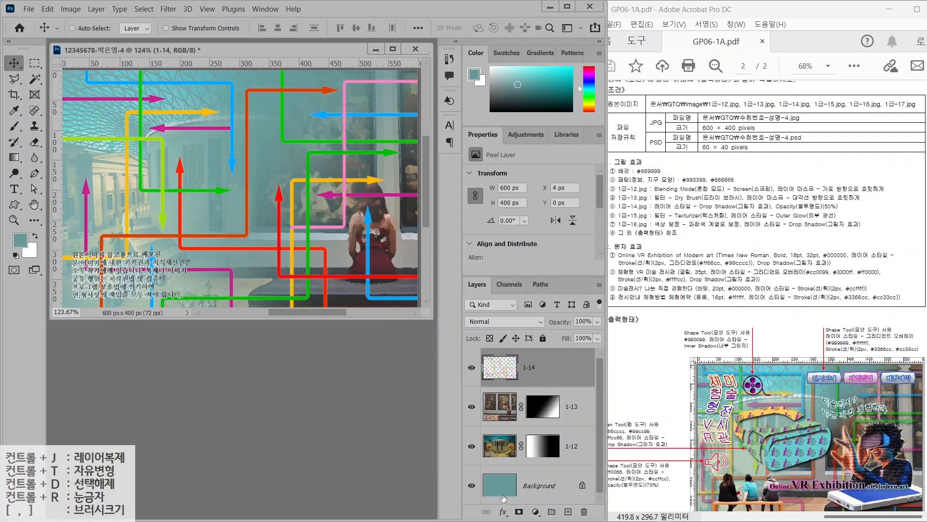
click(503, 513)
click(507, 506)
click(540, 93)
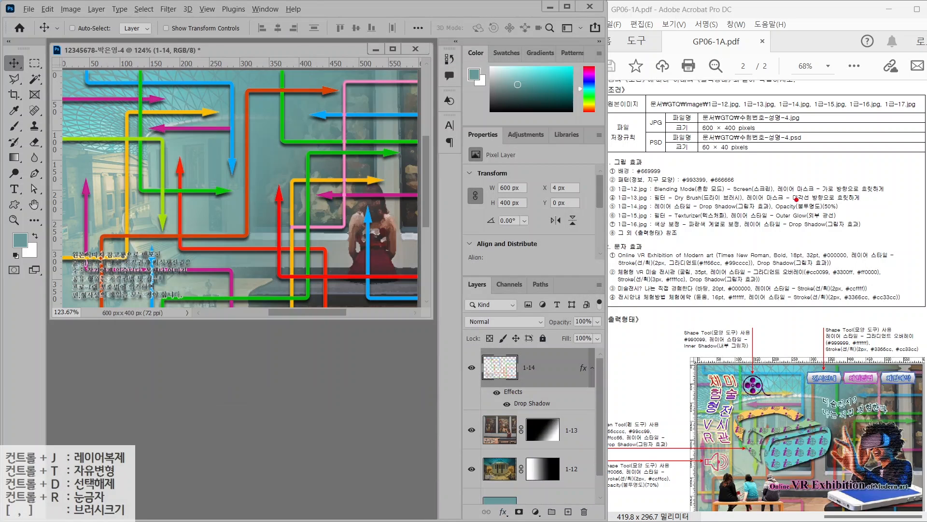
Set layer 1-14 to 50% opacity, then select 1급-15.jpg in the open-file dialog
drag(782, 213, 881, 213)
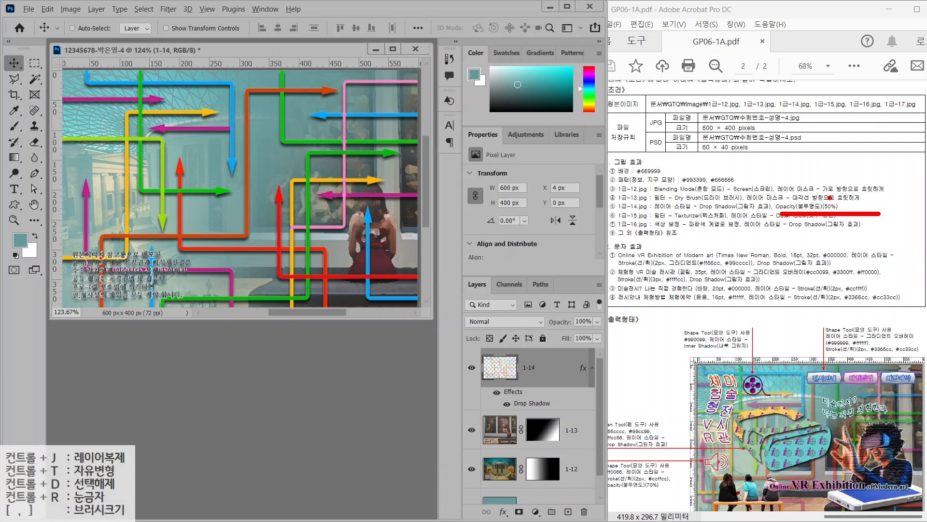
drag(865, 161, 830, 197)
drag(443, 271, 612, 342)
drag(608, 279, 581, 316)
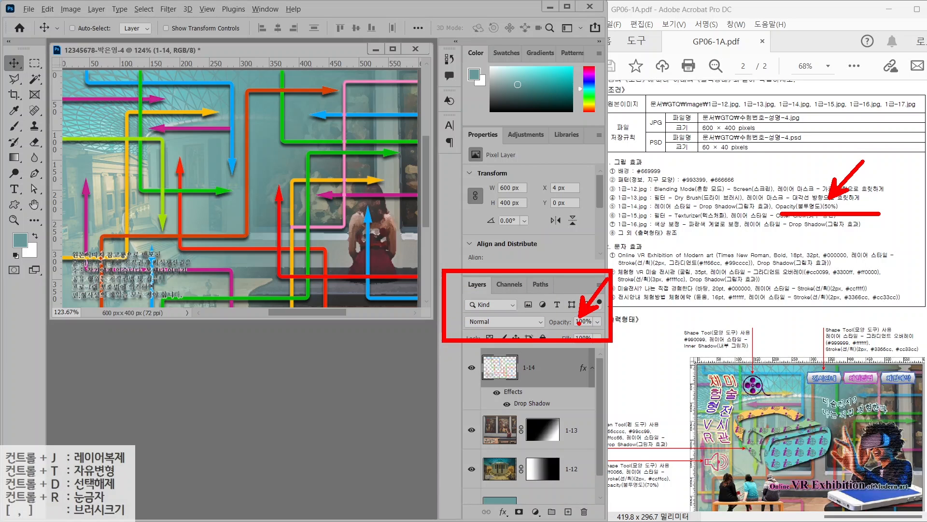
key(Escape)
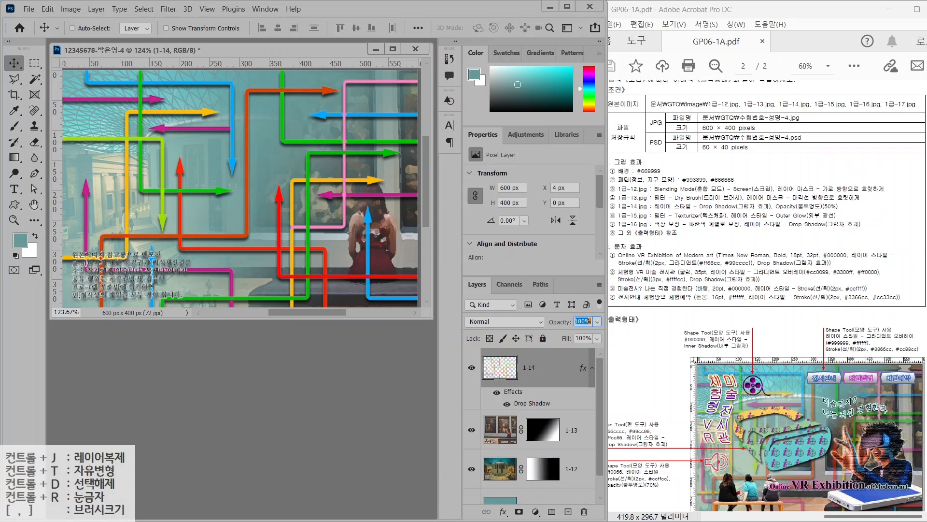
text(50)
key(Return)
key(ctrl+o)
click(410, 130)
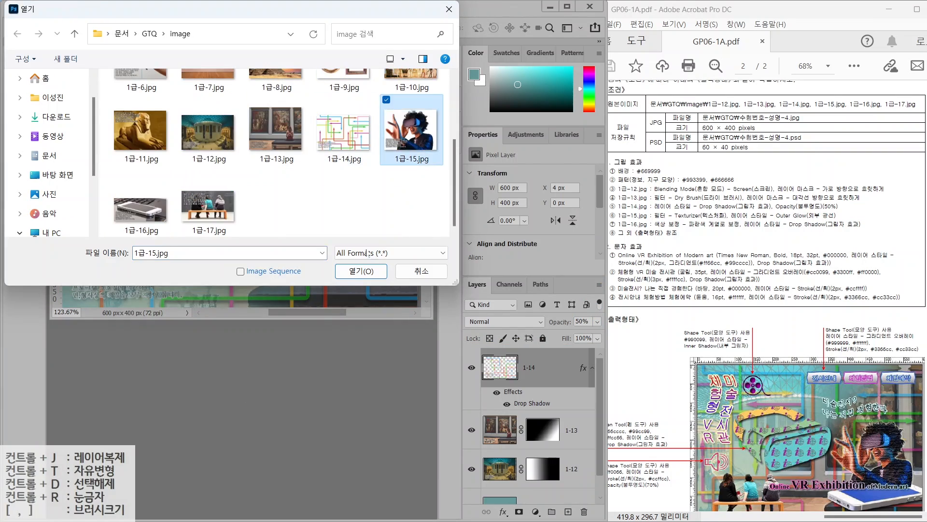
Open 1급-15.jpg, Magic Wand the white background and invert onto the woman
click(361, 271)
key(w)
click(290, 87)
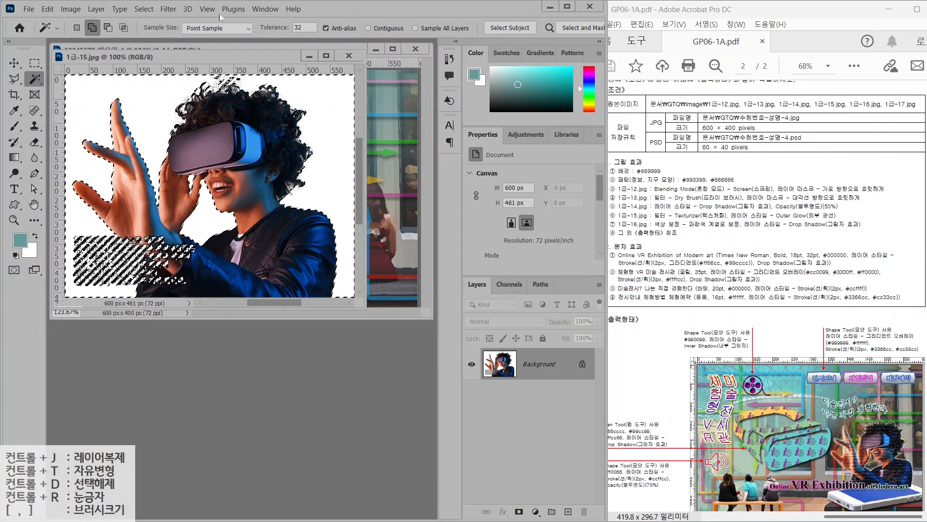
click(144, 9)
click(152, 54)
Subtract the striped watermark with Quick Selection and carry the woman into the composite
click(14, 79)
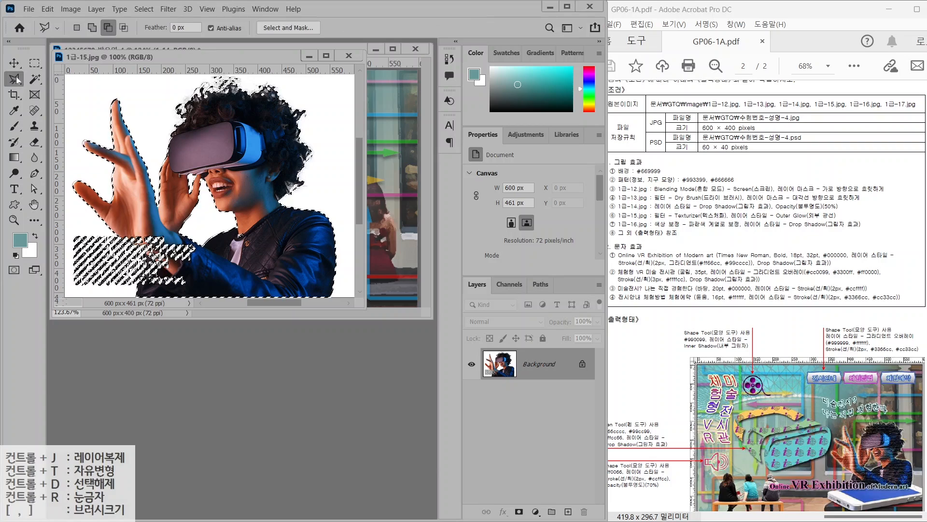
alt+click(34, 79)
mouse_move(80, 237)
mouse_down()
mouse_move(96, 242)
mouse_move(126, 279)
mouse_up()
key(v)
drag(218, 56, 234, 141)
drag(256, 212, 333, 109)
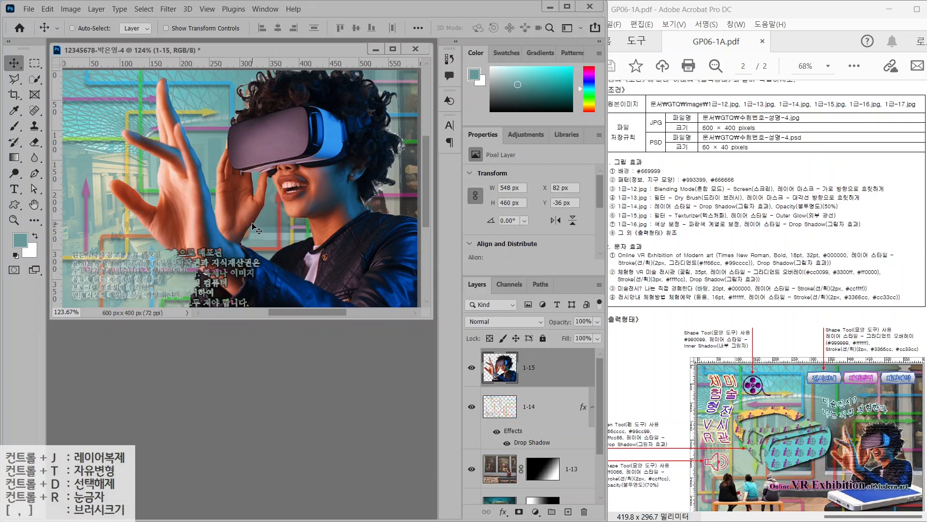
Scale the woman down to about 41% and place her lower in the composite
key(ctrl+t)
drag(109, 185, 256, 185)
drag(364, 193, 327, 208)
drag(218, 121, 284, 155)
key(Return)
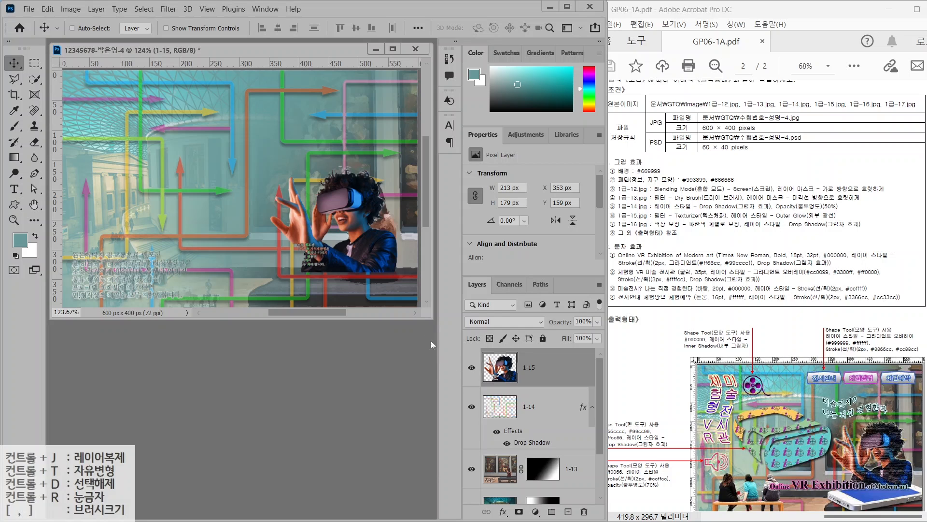
Apply the Texture > Texturizer filter from the Filter Gallery to the woman
click(167, 9)
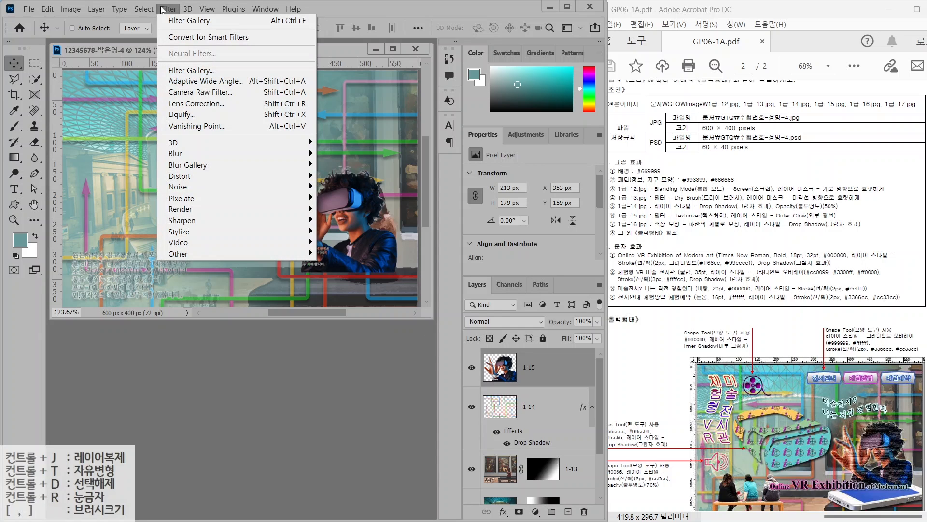
click(175, 70)
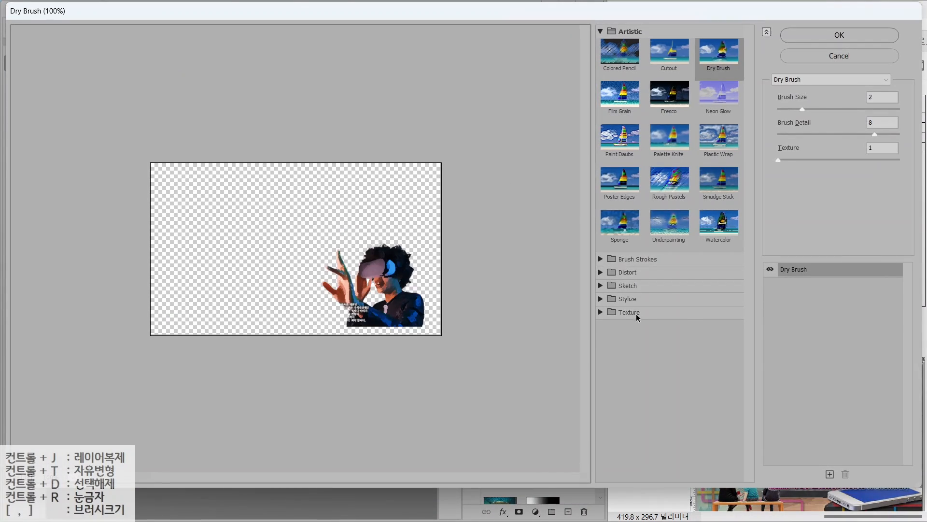
click(628, 312)
click(718, 379)
click(840, 35)
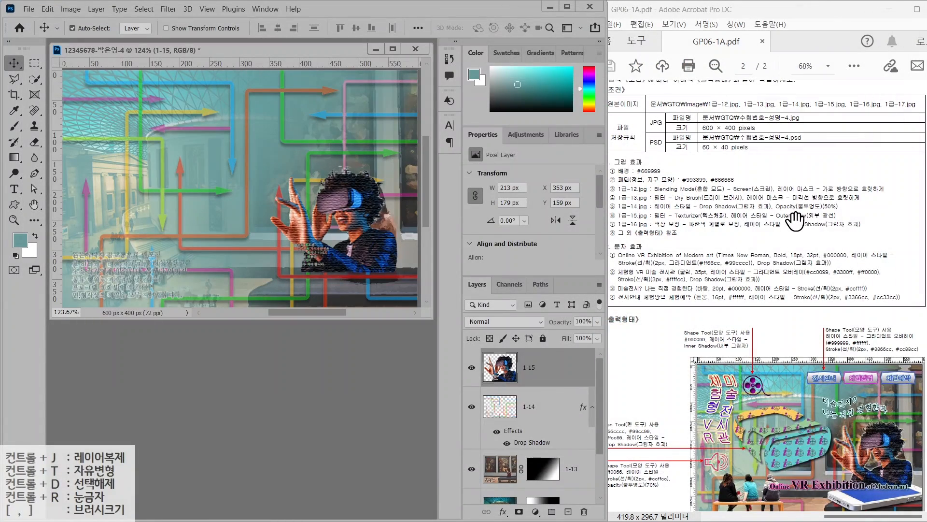
Give the woman layer an Outer Glow, then bring up the open-file dialog
key(ctrl)
click(502, 512)
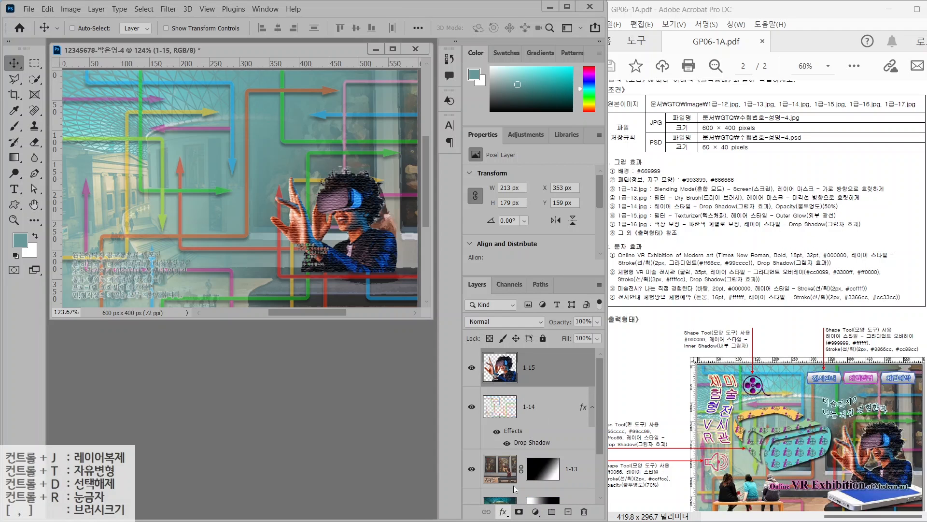
click(516, 491)
key(Return)
key(ctrl+o)
scroll(159, 208, down, 5)
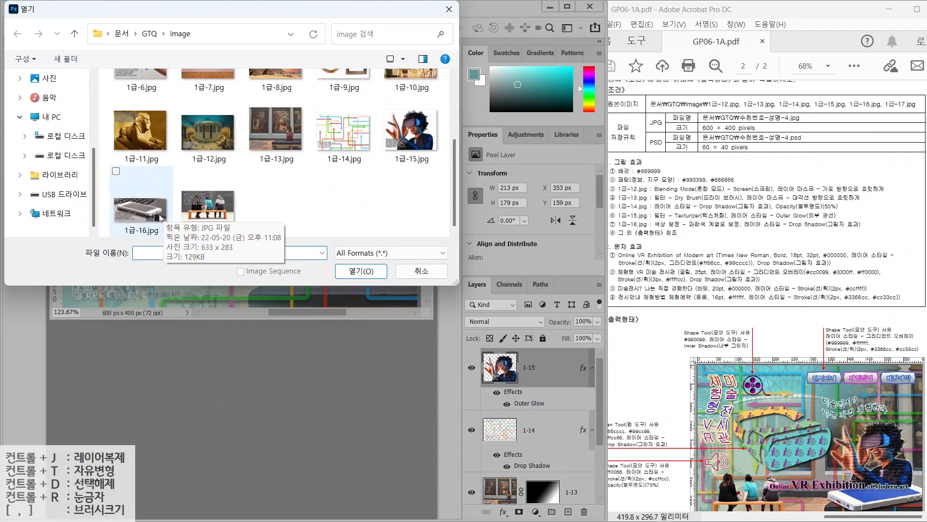
Open 1급-16.jpg, Quick Select the phone and carry it into the composite
double_click(152, 210)
click(33, 79)
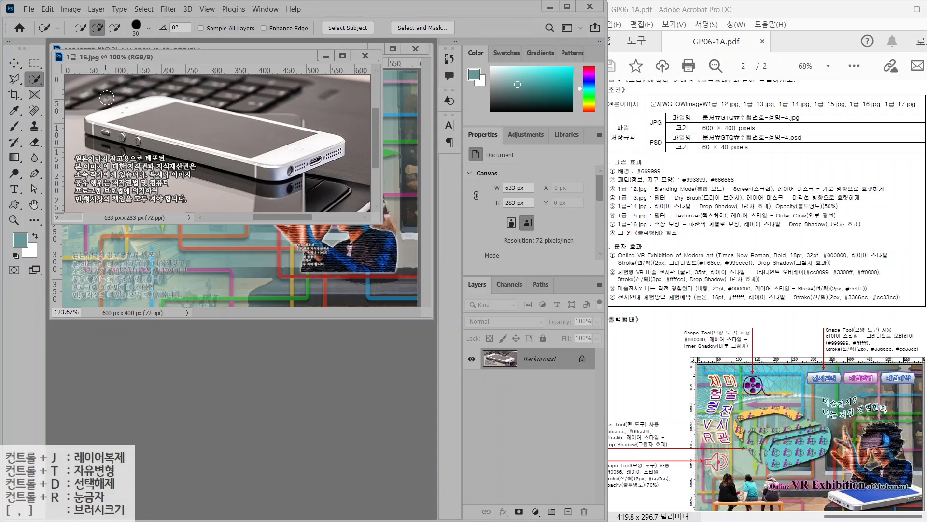
drag(116, 120, 310, 150)
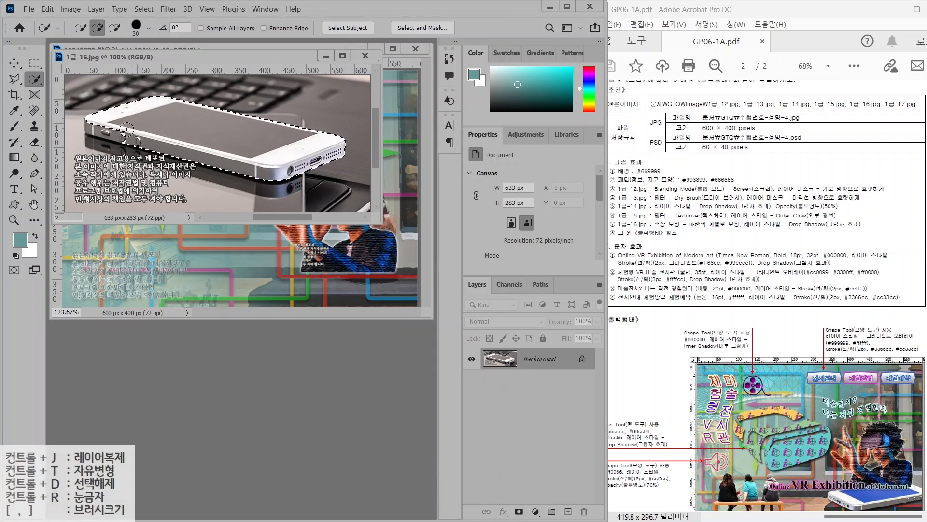
drag(241, 57, 261, 214)
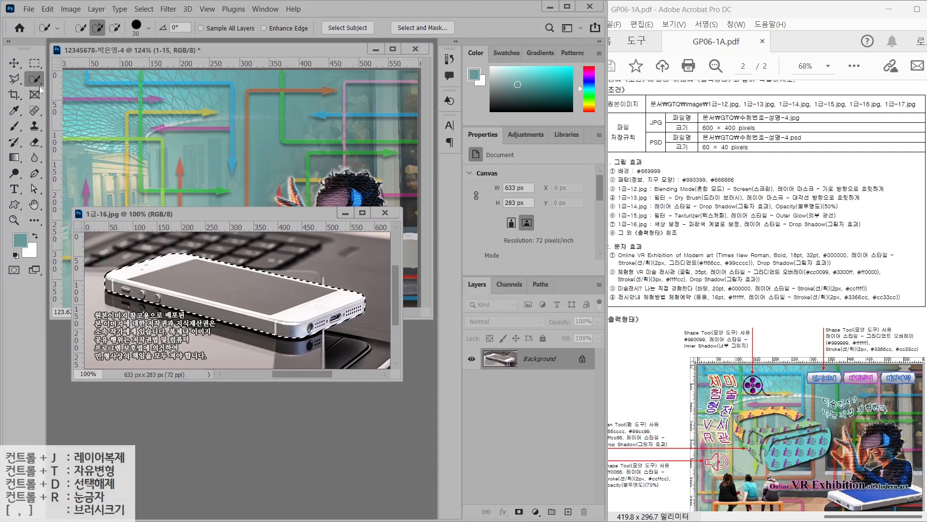
click(14, 63)
drag(235, 293, 254, 171)
Close the phone photo, name the layer 1-16, scale it to about 60% below the VR woman
click(385, 212)
double_click(529, 369)
text(1-16)
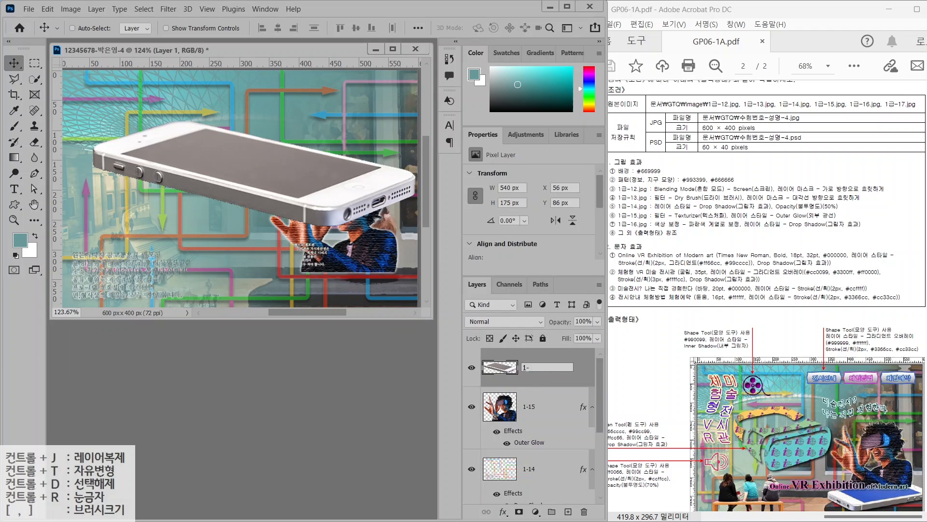
key(Return)
key(ctrl+t)
drag(93, 121, 221, 163)
drag(324, 194, 324, 260)
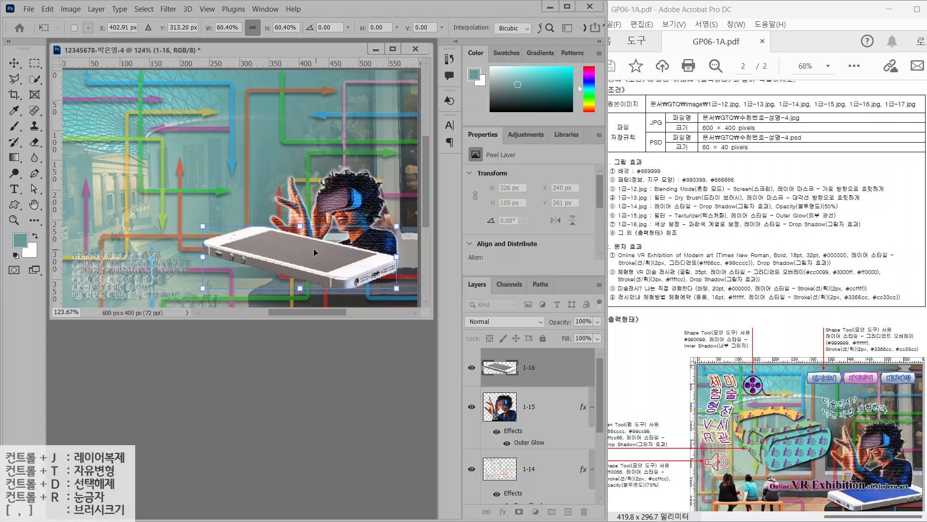
Rotate the phone, flip it horizontally, shrink it to about 49.7% and move it lower right
mouse_move(285, 201)
mouse_down()
mouse_move(331, 226)
mouse_move(326, 257)
mouse_move(303, 256)
mouse_move(318, 283)
mouse_move(309, 227)
mouse_move(289, 218)
mouse_up()
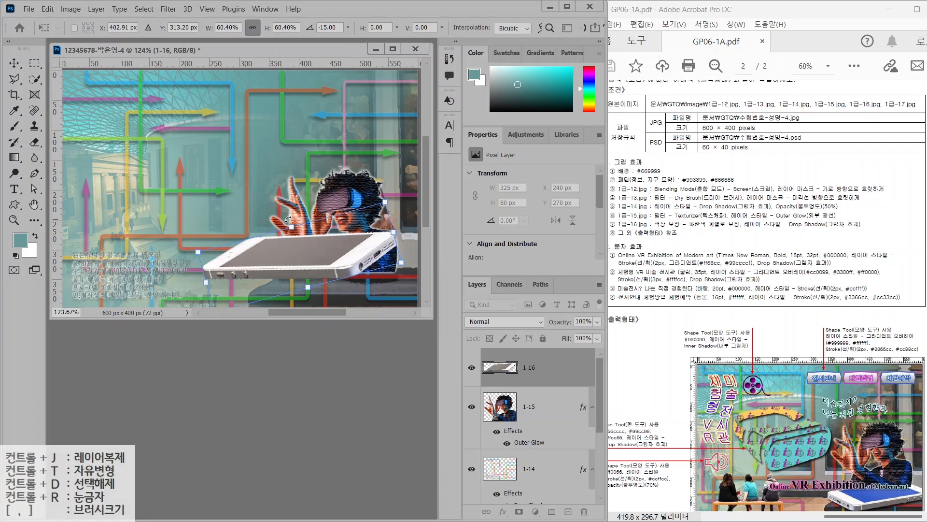
key(Return)
right_click(321, 265)
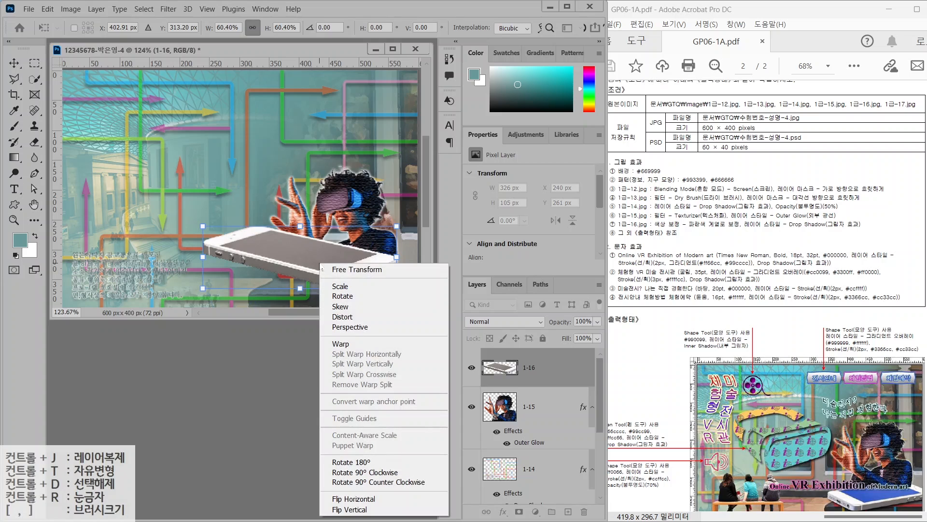
click(349, 500)
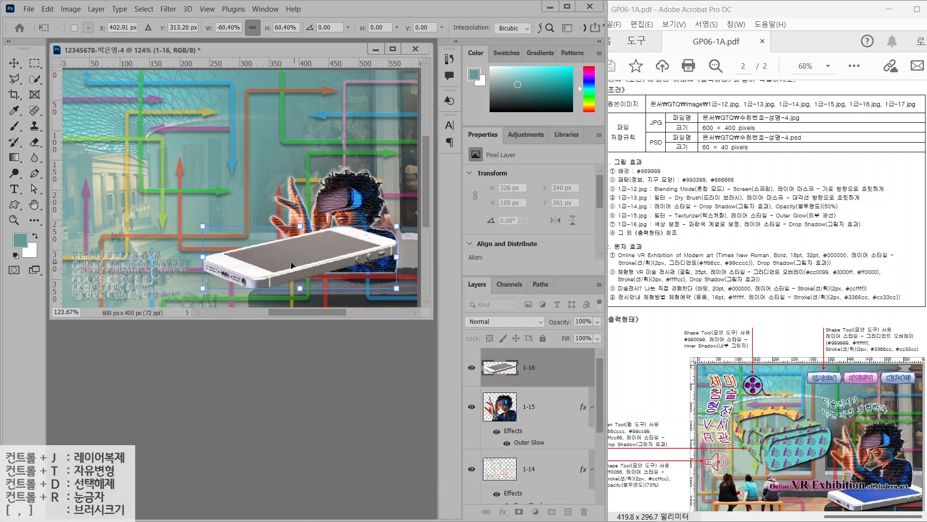
drag(204, 224, 238, 235)
drag(307, 260, 340, 269)
key(Return)
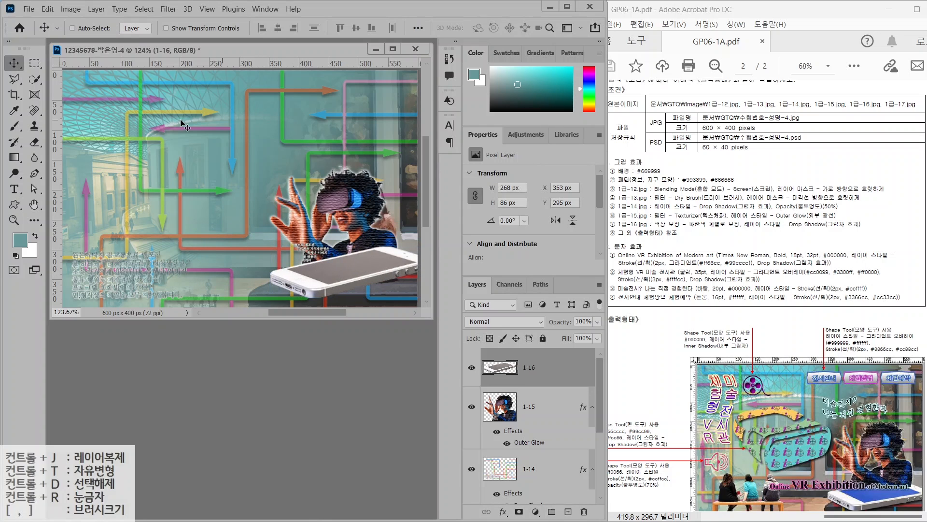
Colorize the phone's grey screen blue with Hue/Saturation at hue 228, saturation 35
click(34, 79)
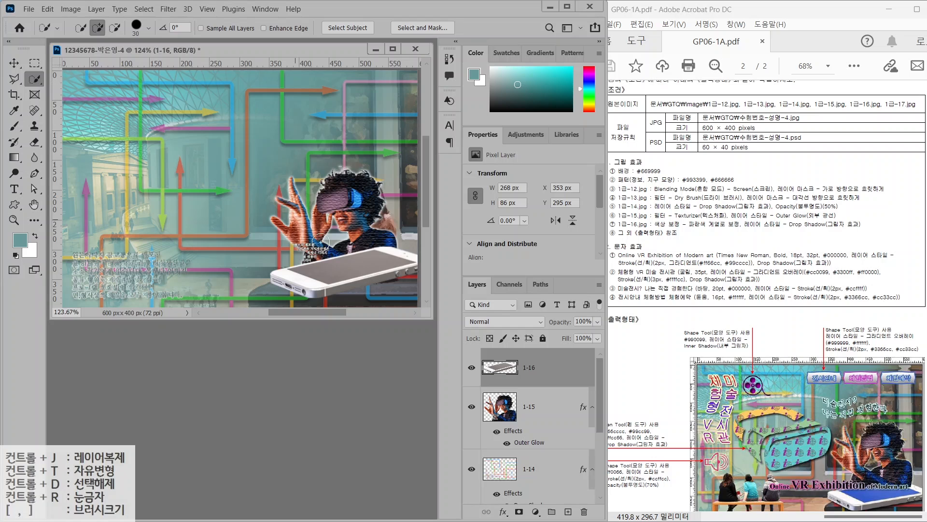
click(331, 270)
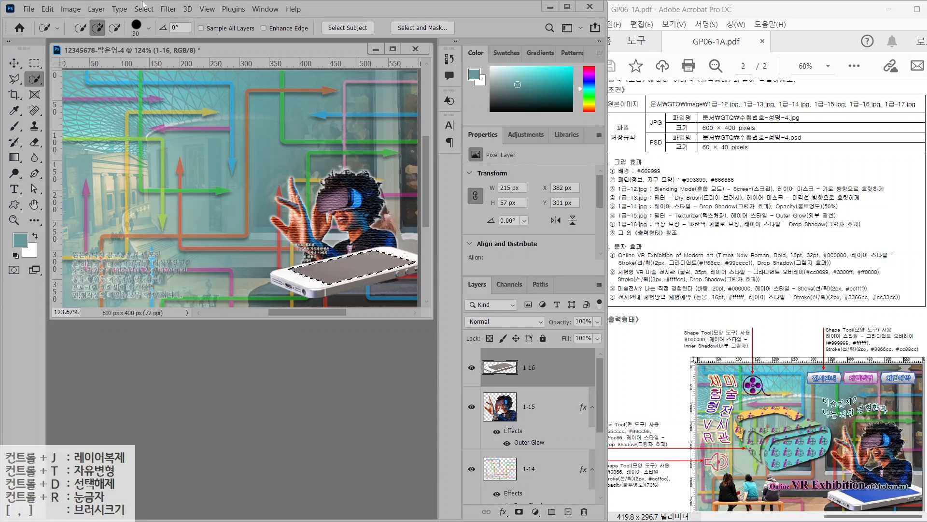
click(71, 9)
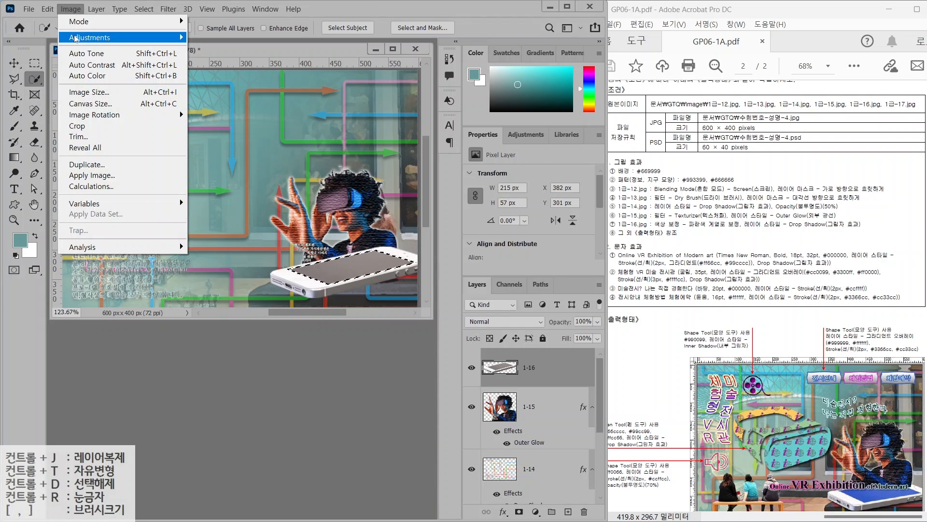
mouse_move(75, 39)
click(209, 98)
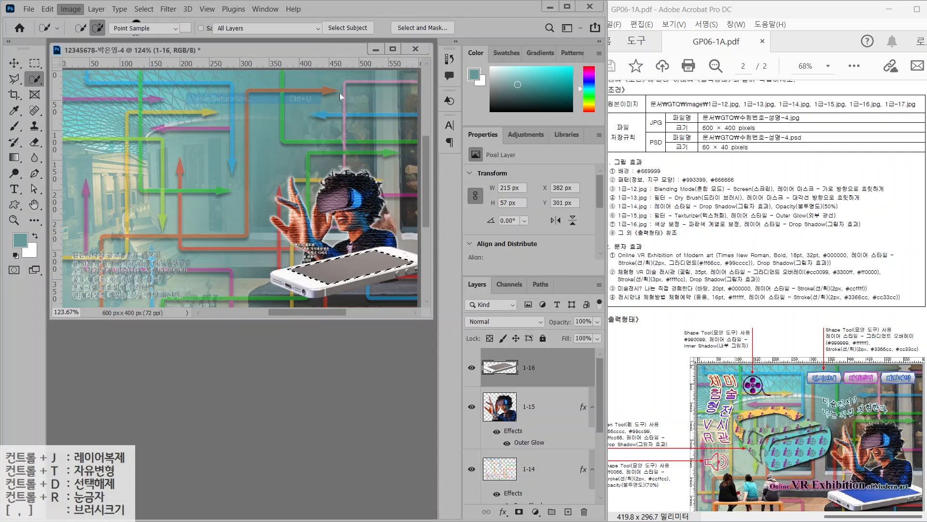
mouse_move(596, 162)
mouse_down()
mouse_move(564, 166)
mouse_move(652, 164)
mouse_move(555, 165)
mouse_move(637, 164)
mouse_move(609, 164)
mouse_up()
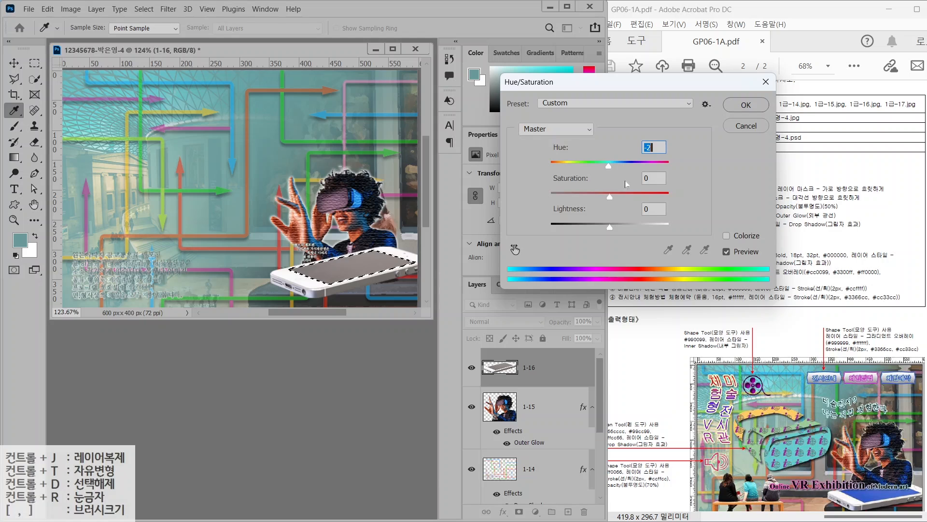
click(727, 236)
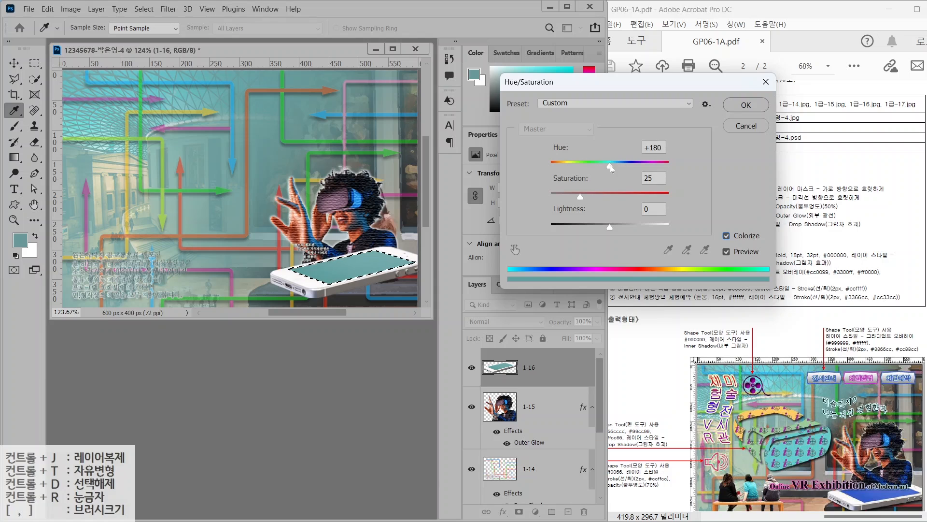
drag(610, 167, 627, 166)
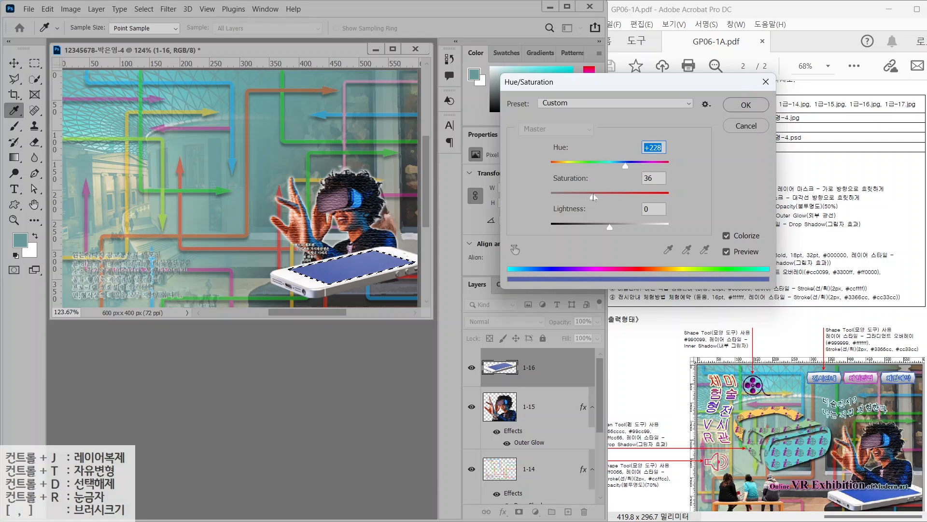
drag(585, 196, 592, 196)
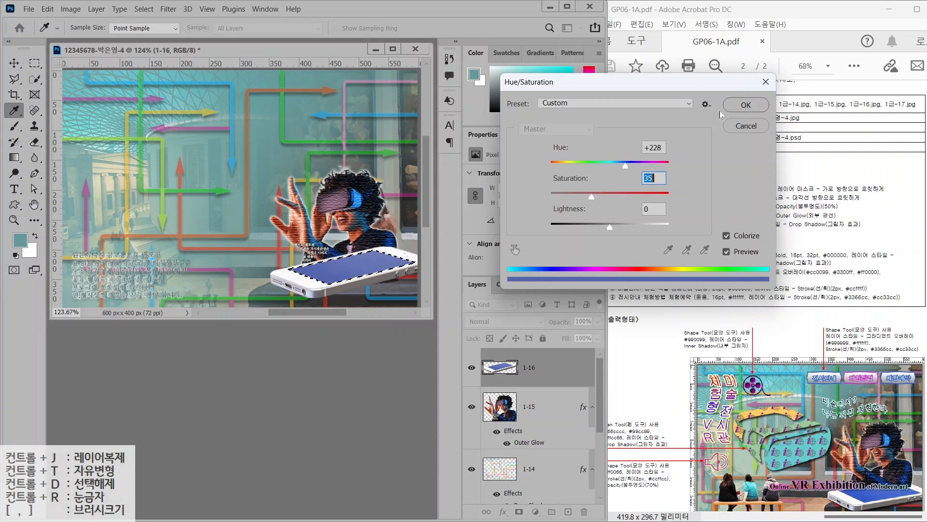
click(741, 106)
key(ctrl+d)
Give layer 1-16 a Drop Shadow and tilt the phone a few degrees
click(503, 511)
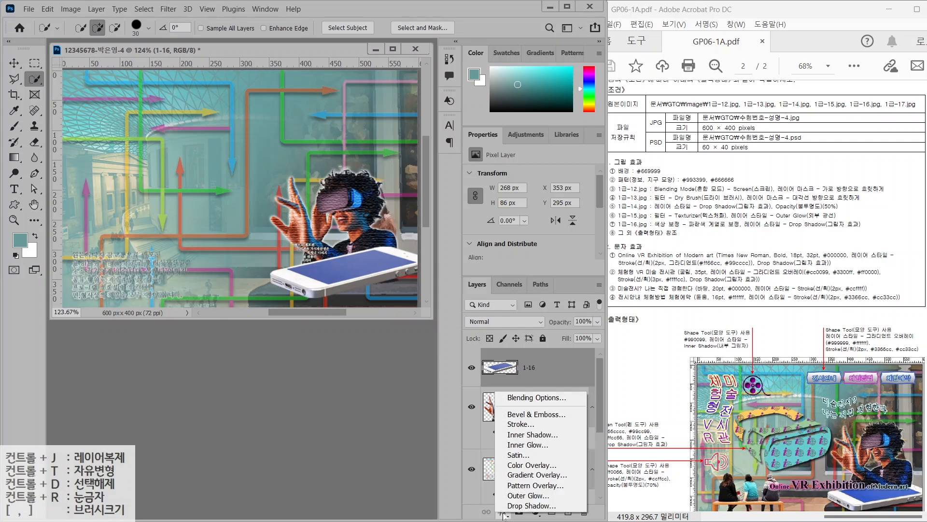
click(508, 509)
click(542, 92)
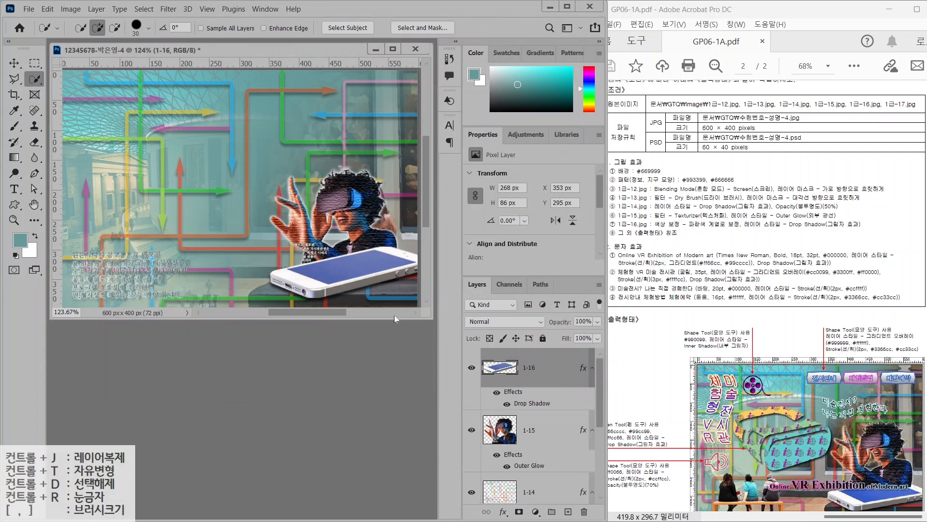
key(ctrl+t)
drag(252, 245, 255, 236)
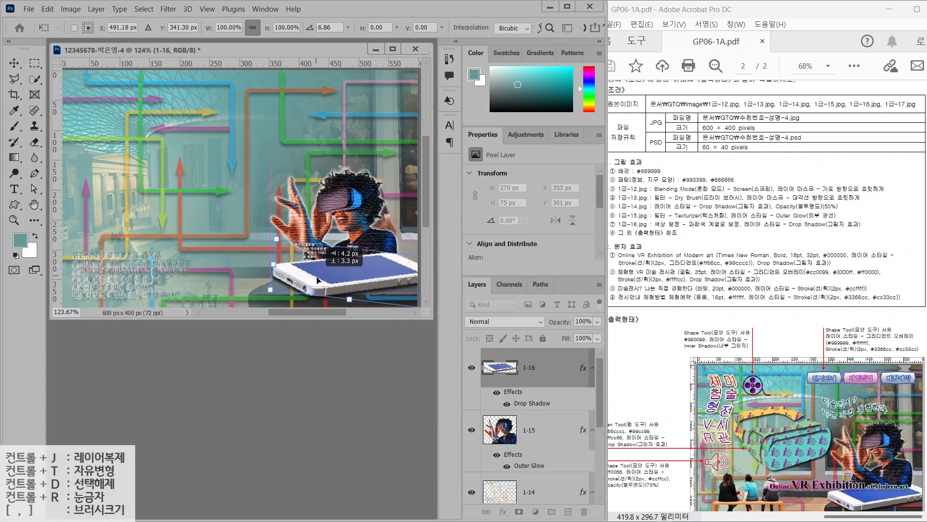
key(Return)
Open the image 1급-17.jpg as a separate document
key(w)
double_click(187, 359)
double_click(209, 197)
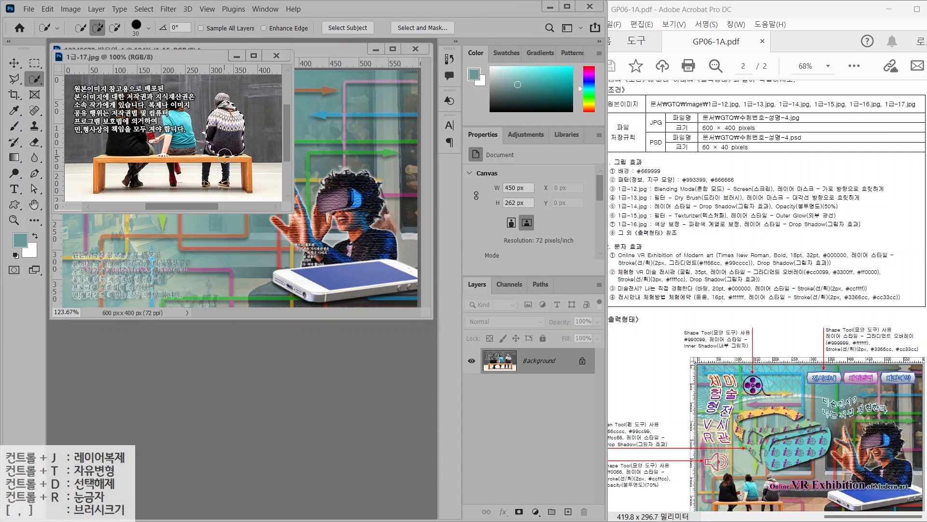
Quick-select the three people and bench in 1급-17.jpg, drag them into the composite, and close the source
key(bracketleft)
key(bracketleft)
key(bracketleft)
mouse_move(243, 161)
mouse_down()
mouse_move(164, 159)
mouse_move(179, 167)
mouse_move(225, 104)
mouse_move(179, 140)
mouse_up()
drag(128, 121, 147, 147)
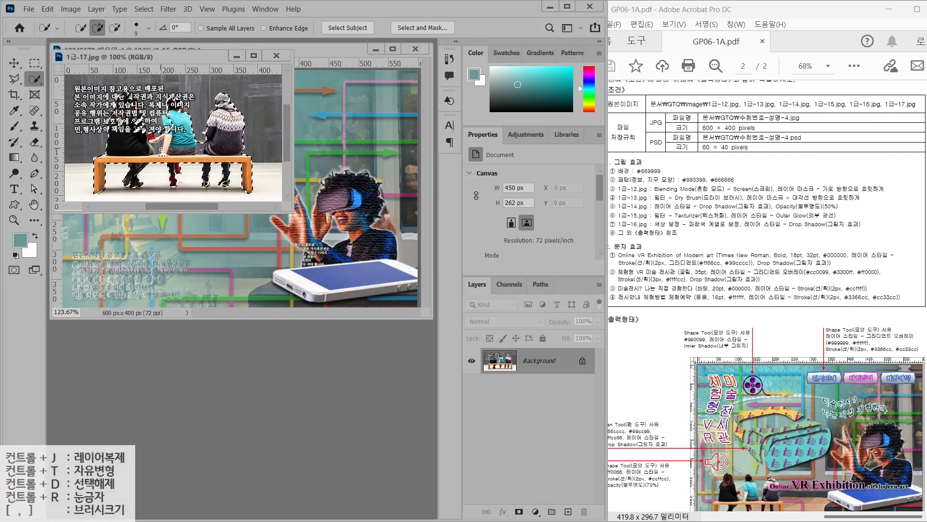
drag(130, 57, 199, 247)
key(v)
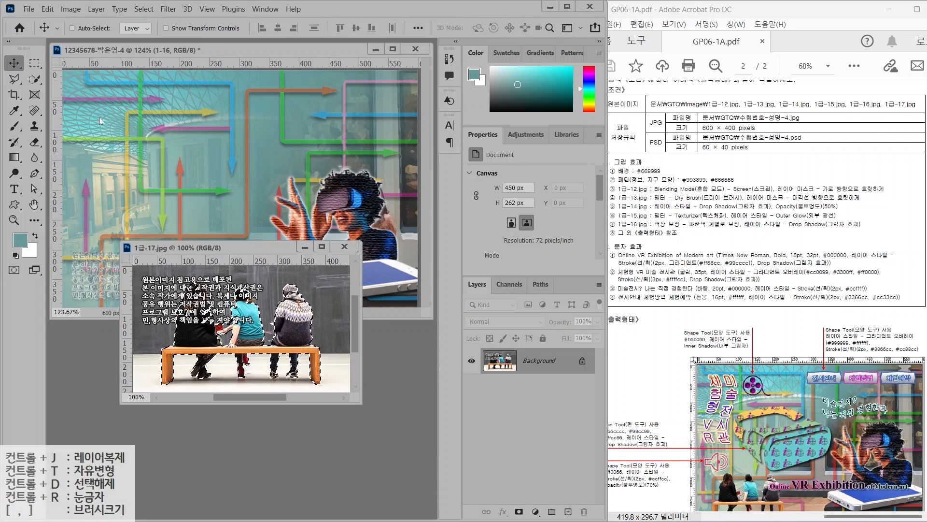
drag(232, 315, 98, 174)
click(350, 333)
click(345, 247)
Name the new layer 1-17 and scale it to about 223×143 px at the bottom left
double_click(544, 367)
text(1-17)
key(Return)
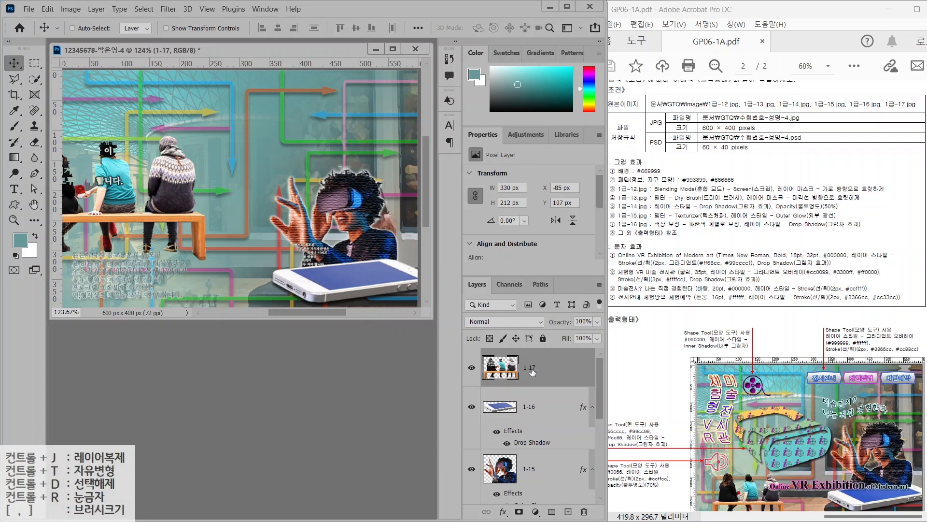
key(ctrl+t)
drag(209, 260, 186, 275)
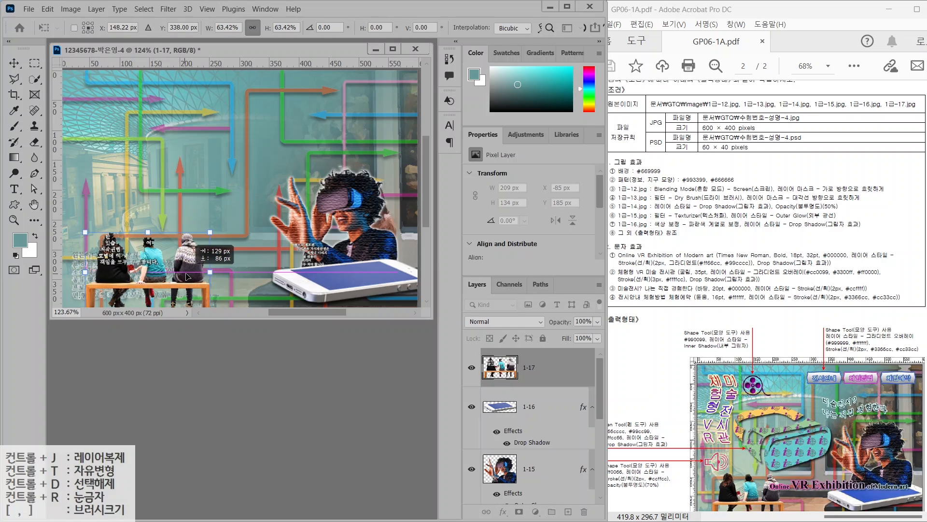
drag(212, 234, 220, 229)
key(Return)
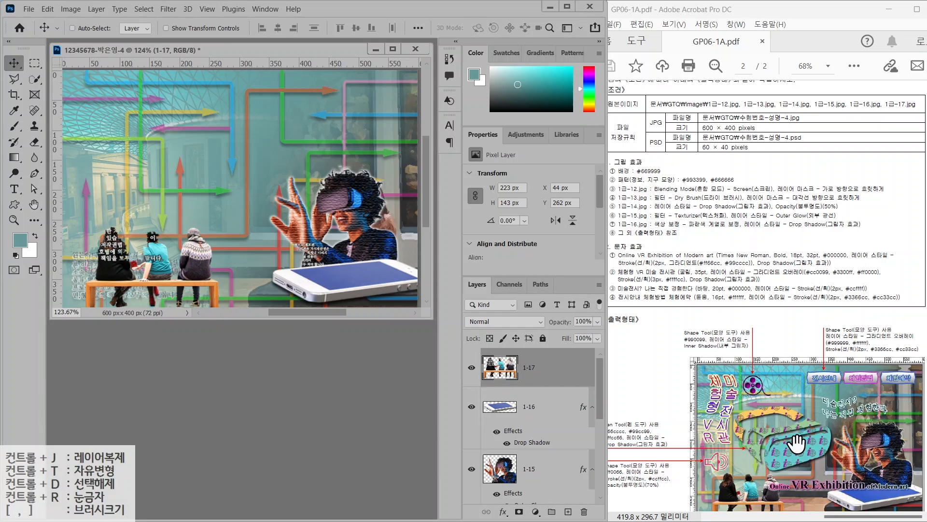
scroll(776, 393, down, 1)
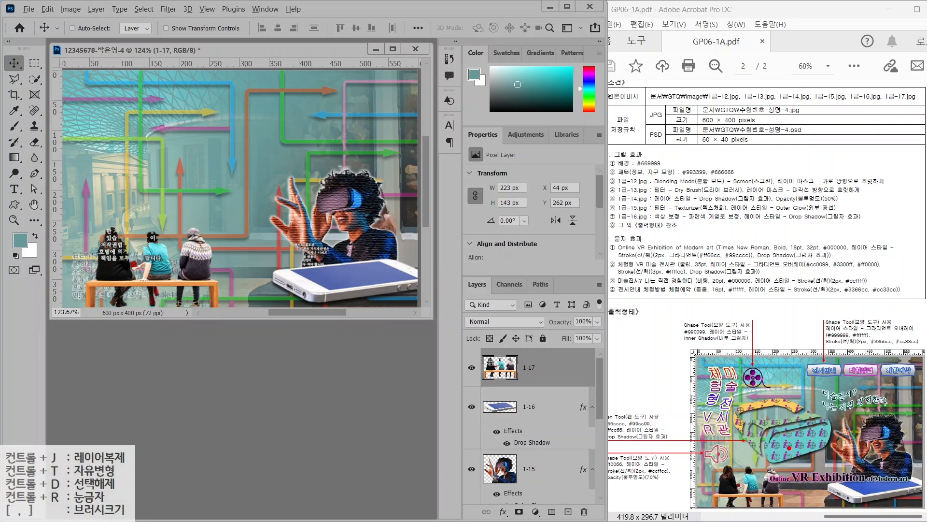
drag(766, 422, 806, 397)
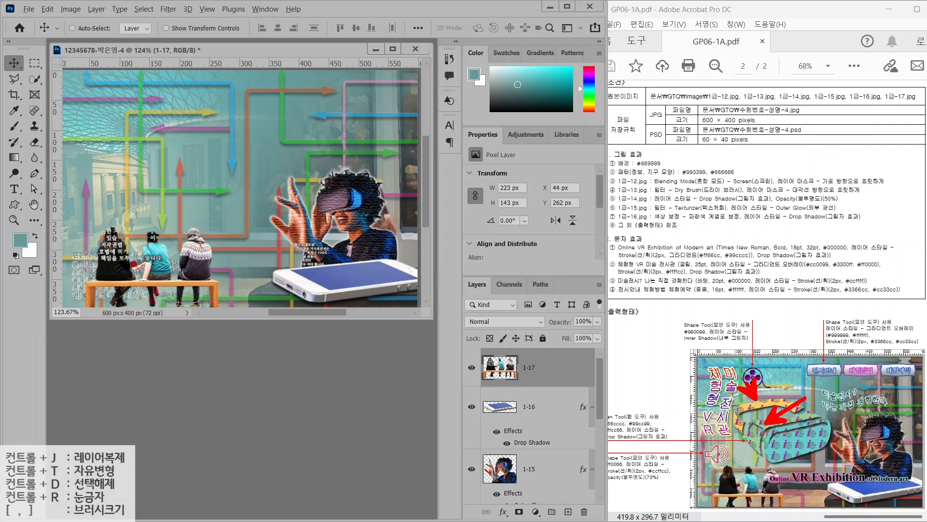
drag(823, 477, 794, 448)
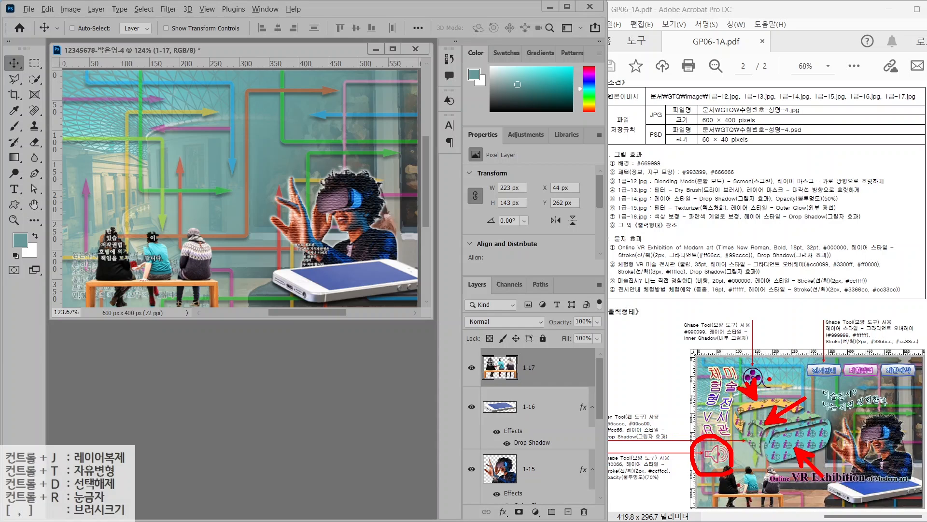
key(Escape)
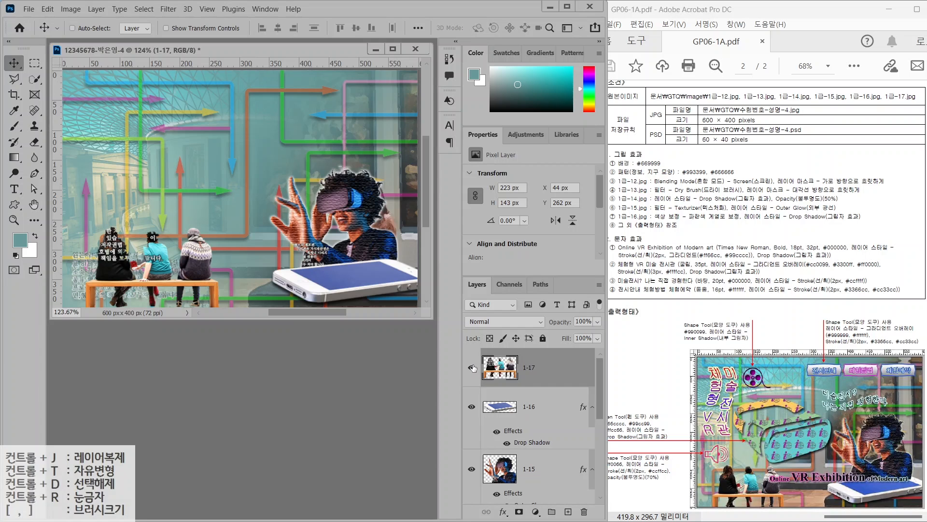
Hide the 1-15, 1-14 and 1-13 layers and reset colours to black and white
click(474, 469)
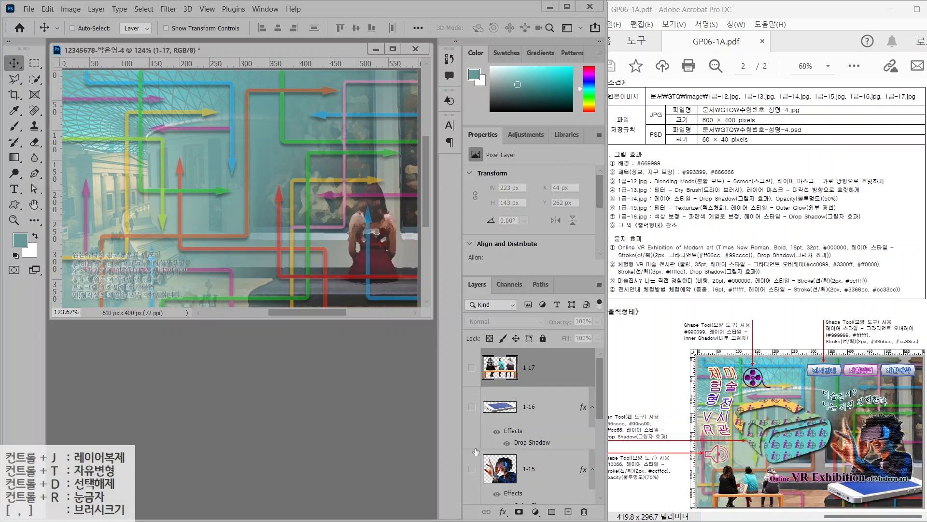
scroll(474, 429, down, 3)
click(472, 413)
click(472, 475)
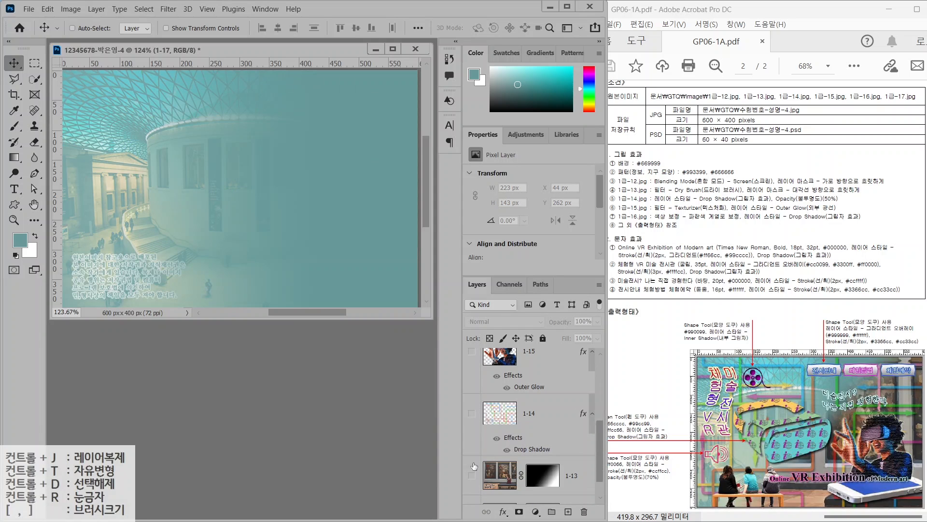
scroll(472, 448, down, 3)
key(d)
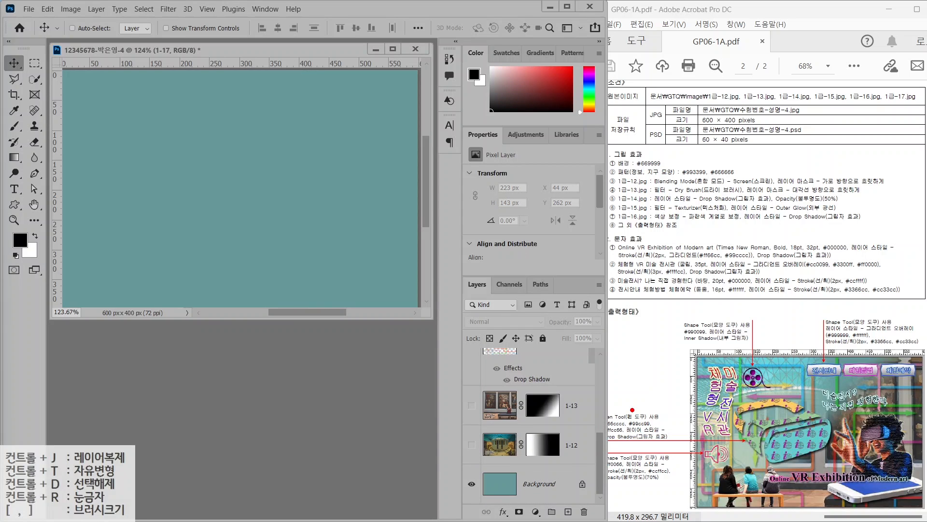
Mark alignment lines on the reference layout
drag(668, 461, 881, 461)
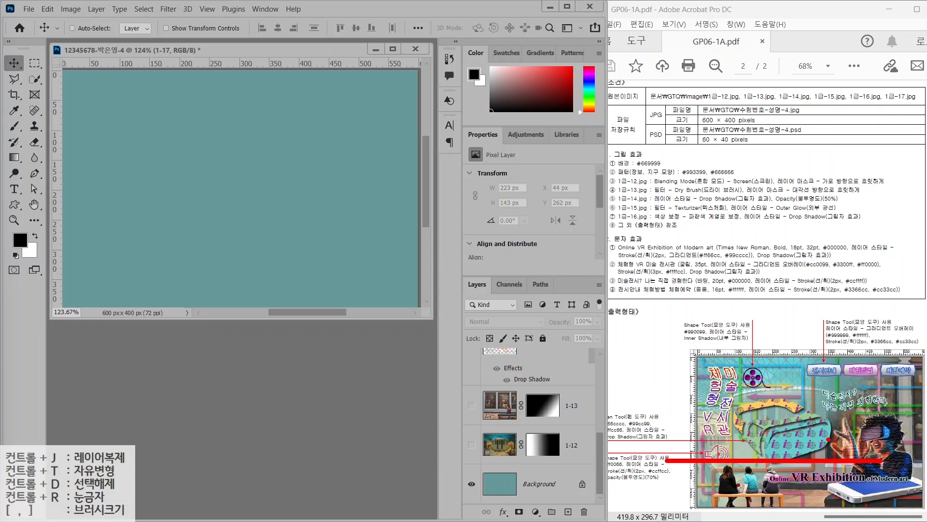
mouse_move(830, 477)
mouse_down()
mouse_move(847, 324)
mouse_move(830, 320)
mouse_up()
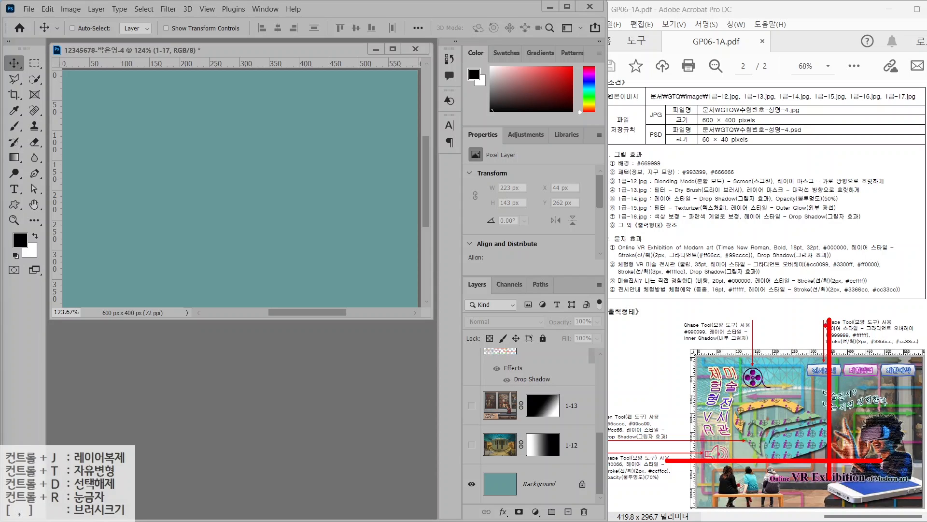
drag(734, 461, 735, 320)
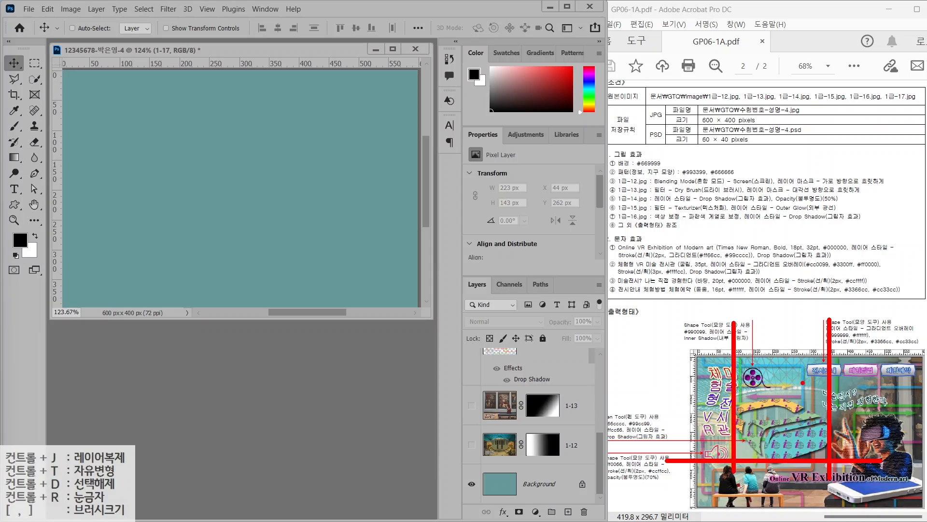
mouse_move(832, 396)
mouse_down()
mouse_move(641, 397)
mouse_move(657, 361)
mouse_up()
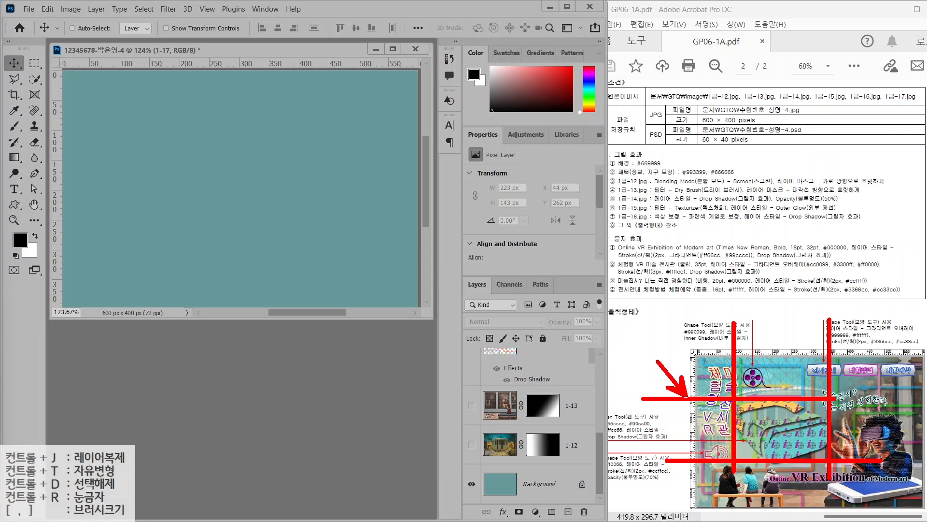
drag(687, 458, 656, 430)
key(Escape)
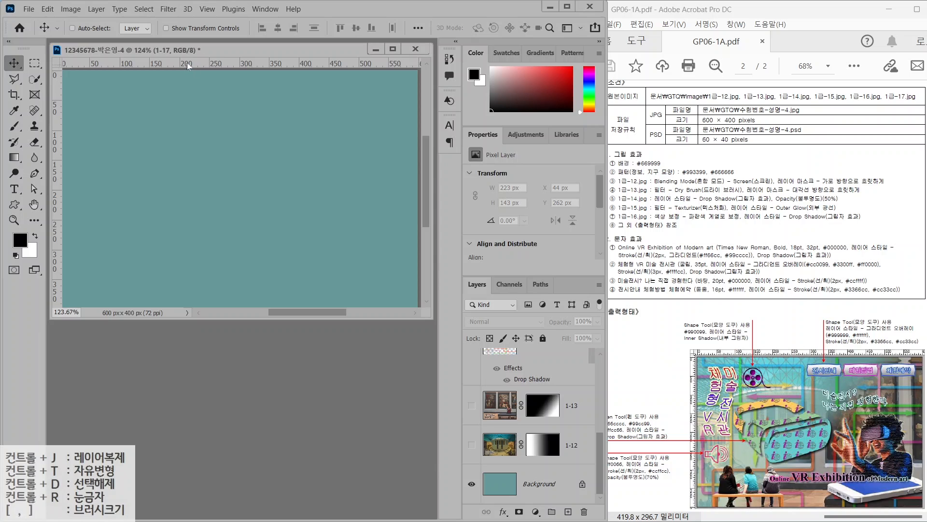
Add horizontal guides at about Y 141 and 288 px and vertical guides at X 221 and 352 px
drag(188, 67, 176, 131)
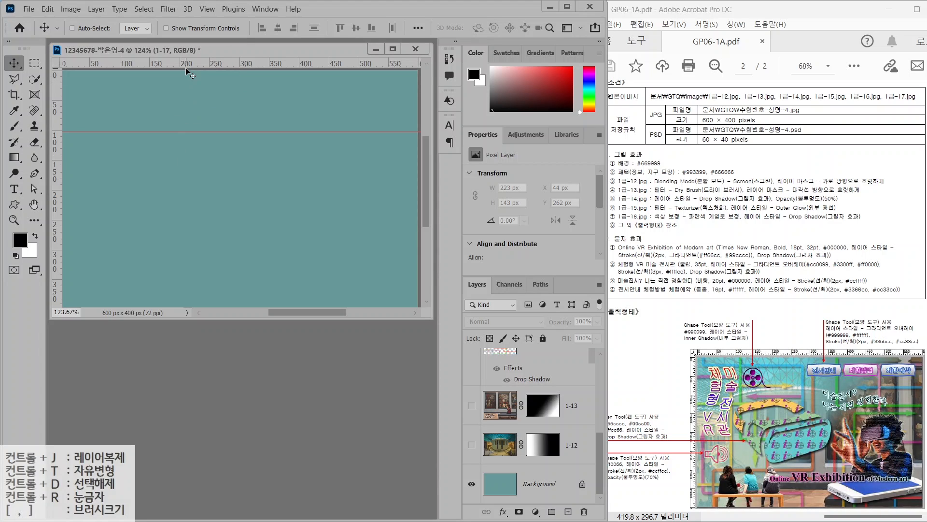
drag(188, 68, 195, 246)
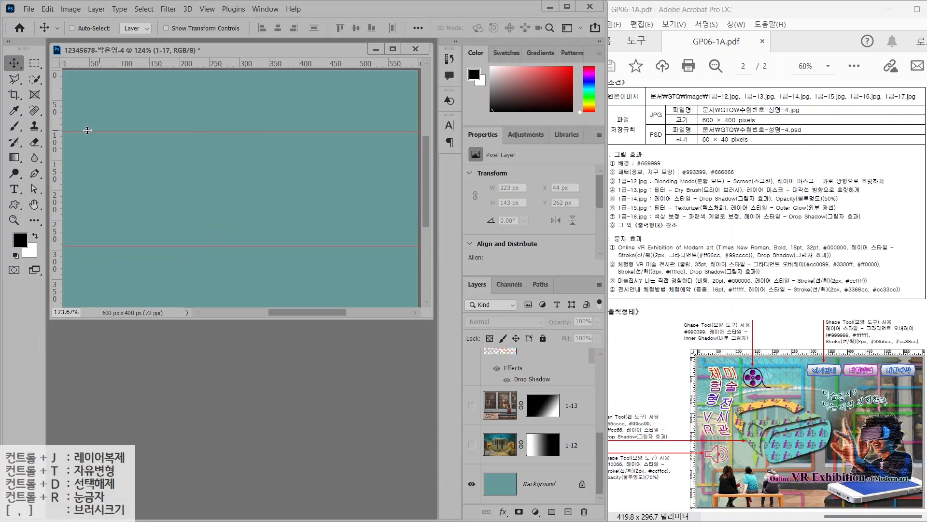
drag(60, 160, 107, 148)
drag(58, 167, 273, 180)
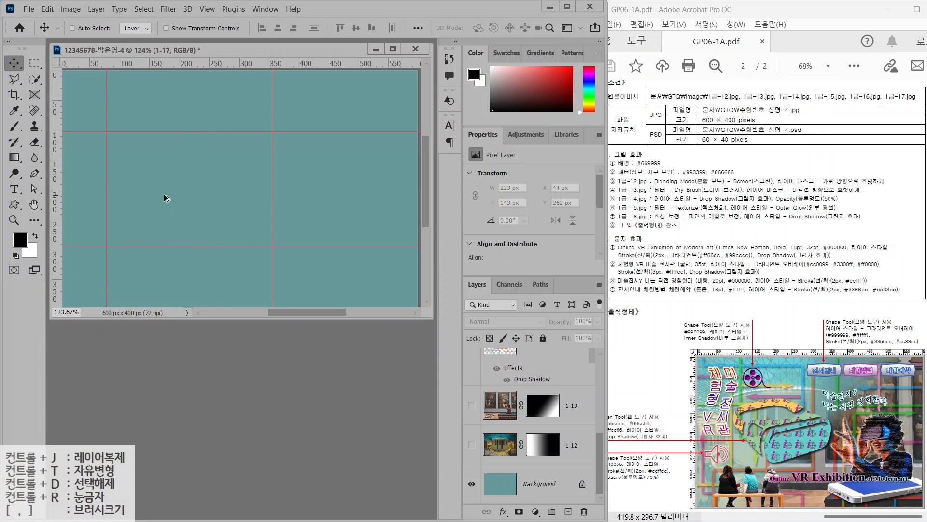
Zoom in on the area between the guides
scroll(165, 188, up, 5)
drag(166, 188, 215, 189)
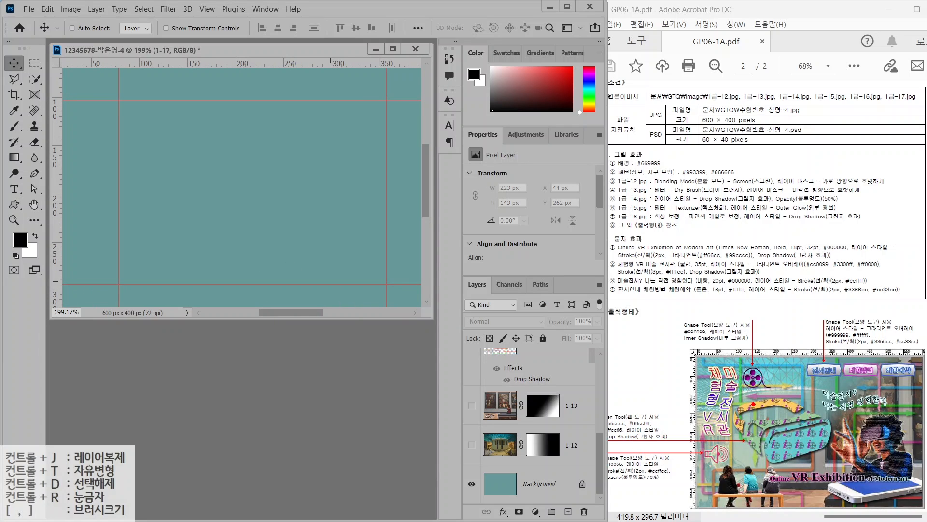
drag(794, 409, 818, 381)
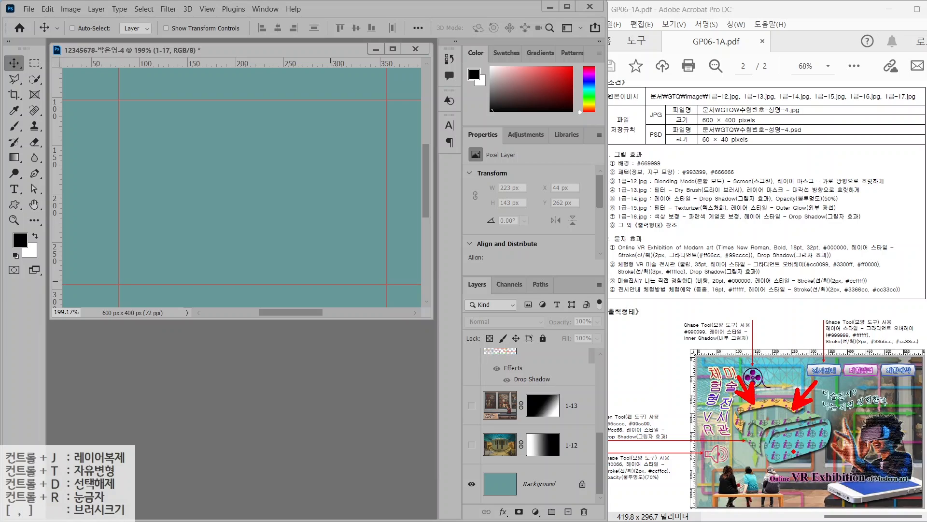
drag(794, 453, 828, 483)
mouse_move(808, 472)
mouse_down()
mouse_move(762, 466)
mouse_move(838, 412)
mouse_move(805, 477)
mouse_up()
key(Escape)
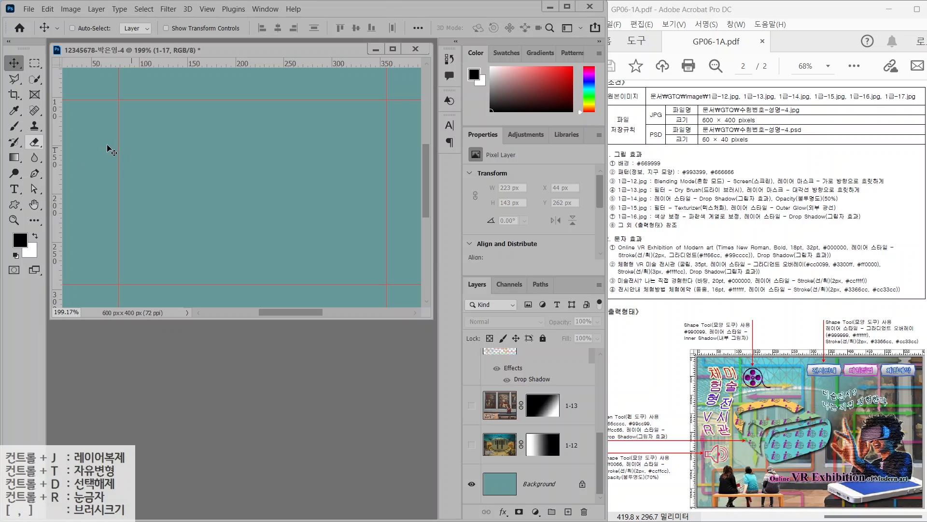
Draw a closed eight-cornered black shape between the guides with the Pen tool in Shape mode
click(36, 174)
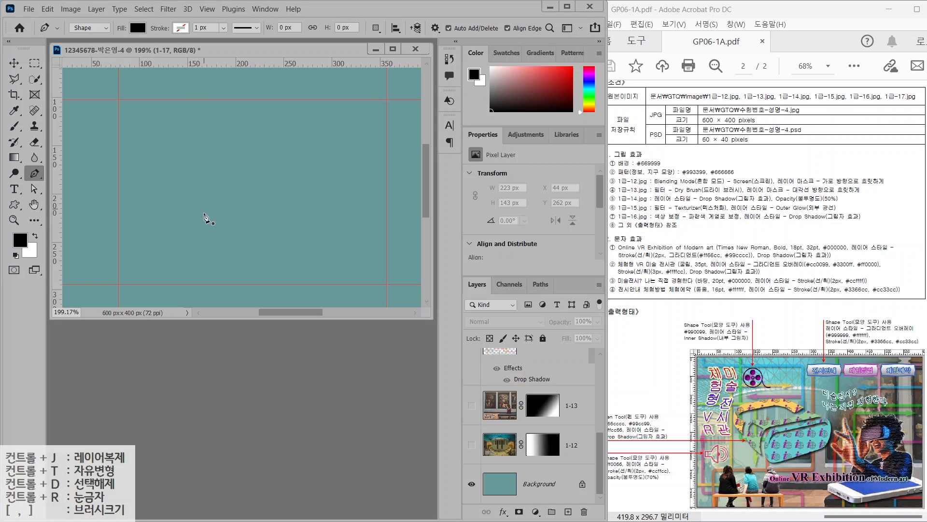
click(208, 202)
click(206, 265)
click(233, 277)
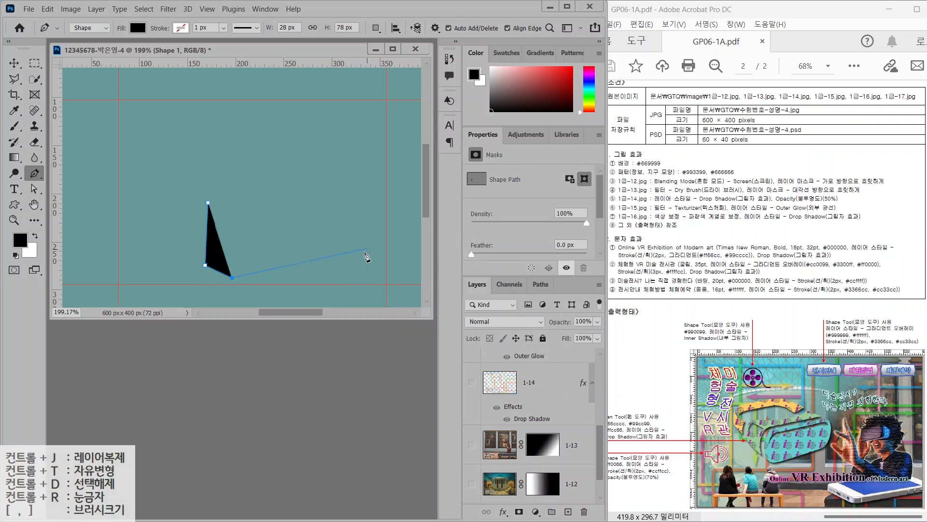
click(361, 253)
click(378, 225)
click(379, 178)
click(354, 159)
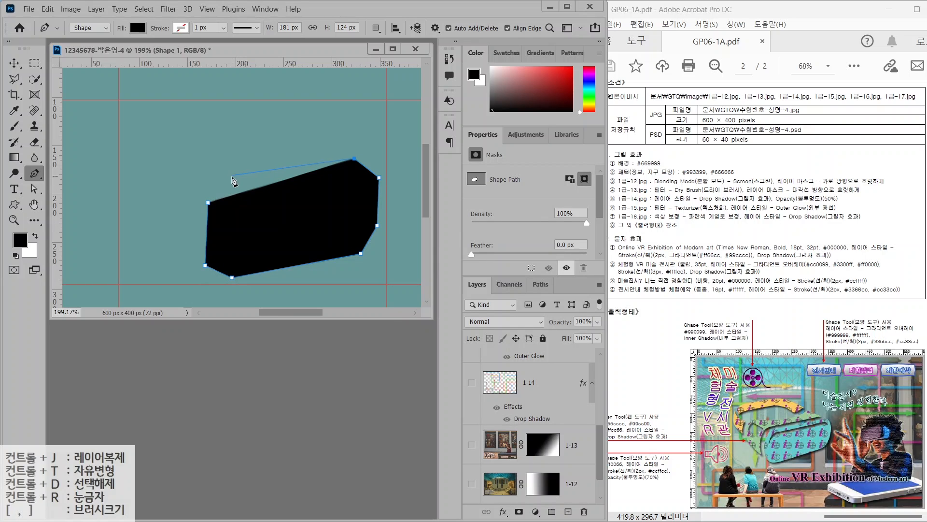
click(237, 178)
click(208, 202)
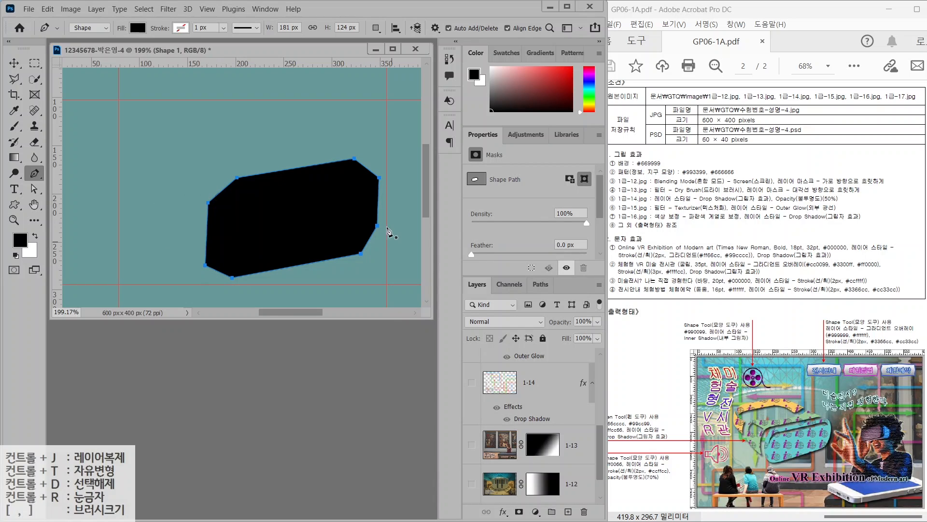
click(253, 175)
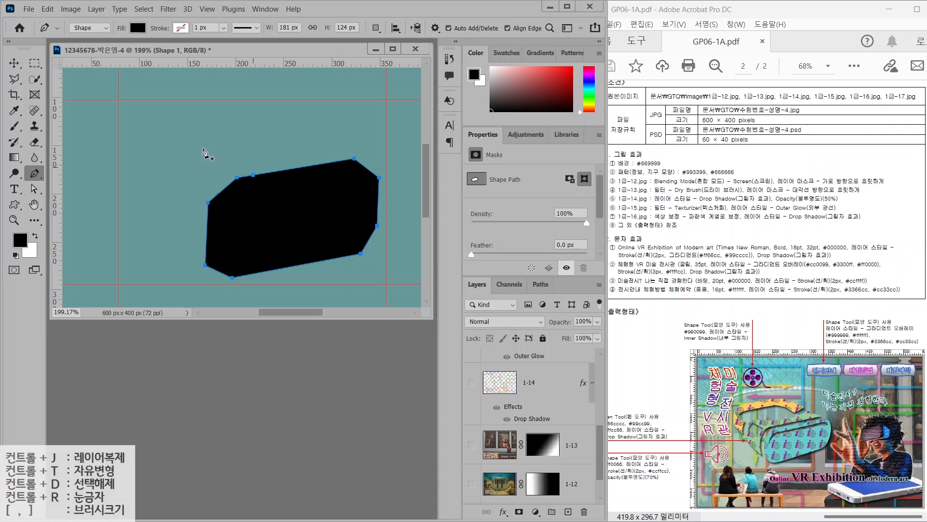
Nudge the top-left and right-side corner points slightly down, then deselect the path
click(32, 188)
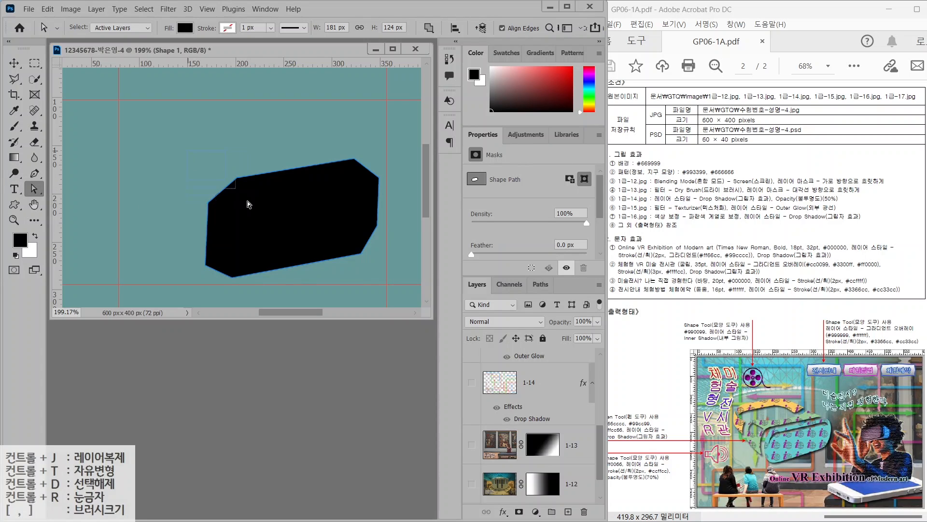
drag(237, 178, 237, 189)
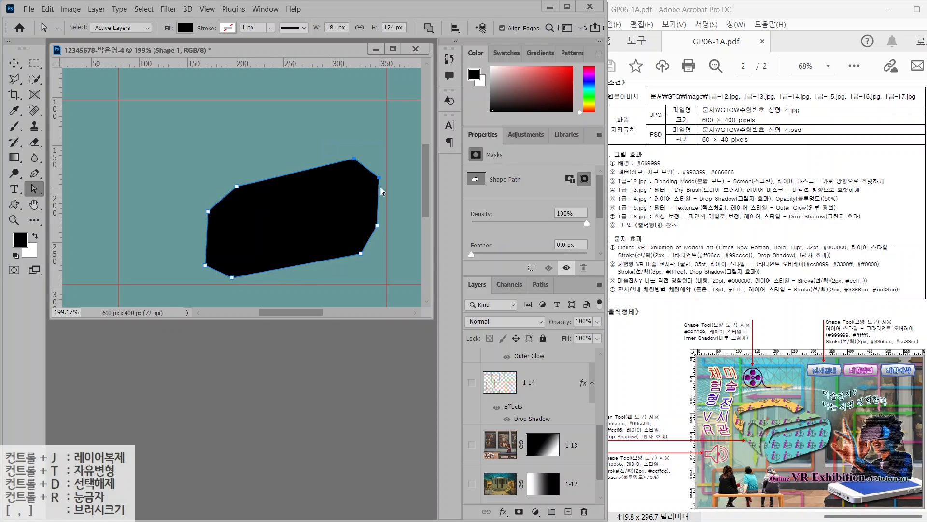
drag(378, 181, 378, 192)
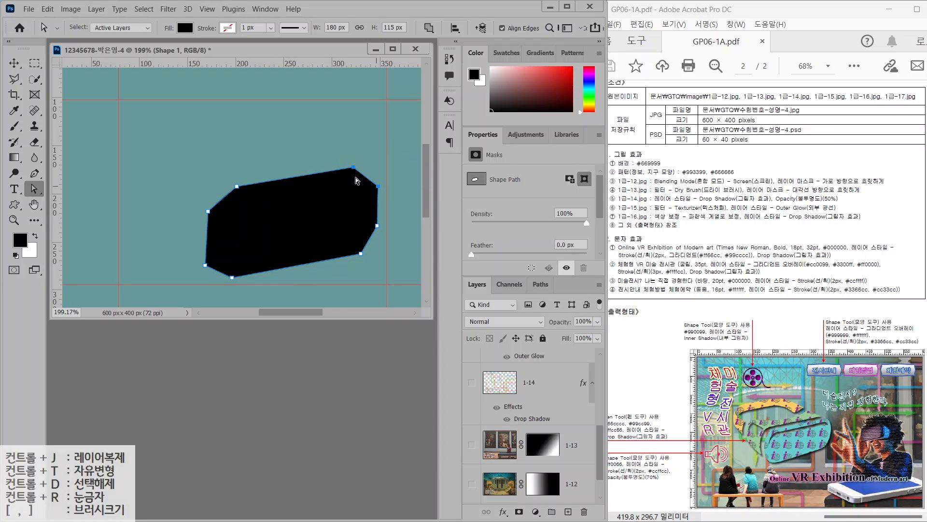
click(187, 173)
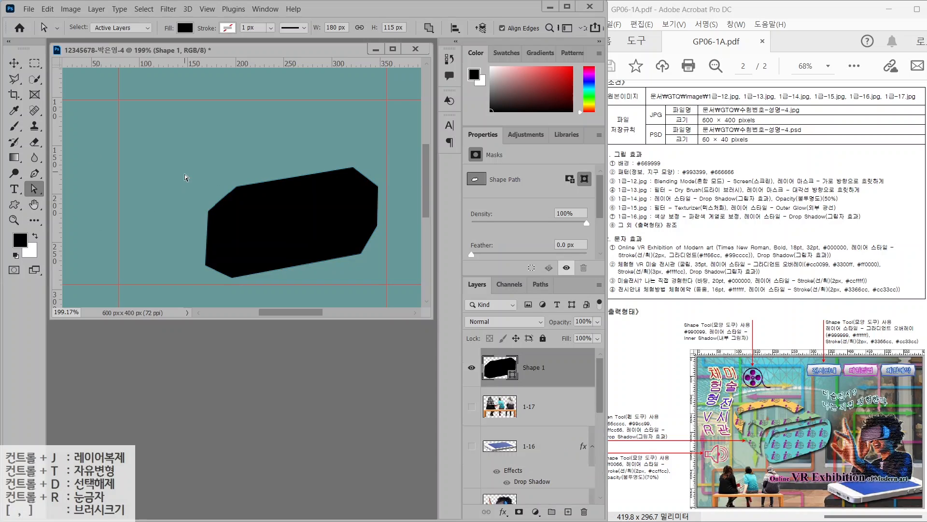
click(34, 174)
Convert the upper-left, upper-right, lower-right and lower-left corners into smooth curves with Convert Point Tool
right_click(34, 174)
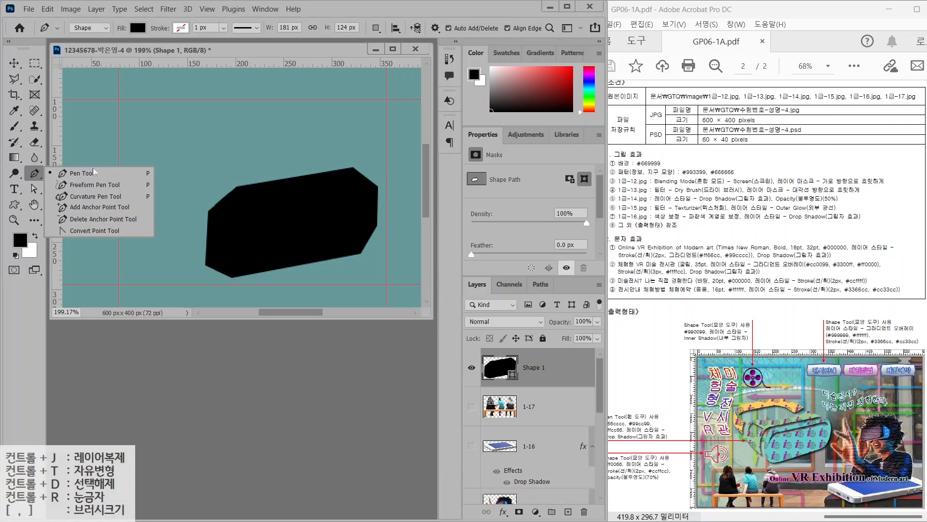
click(89, 230)
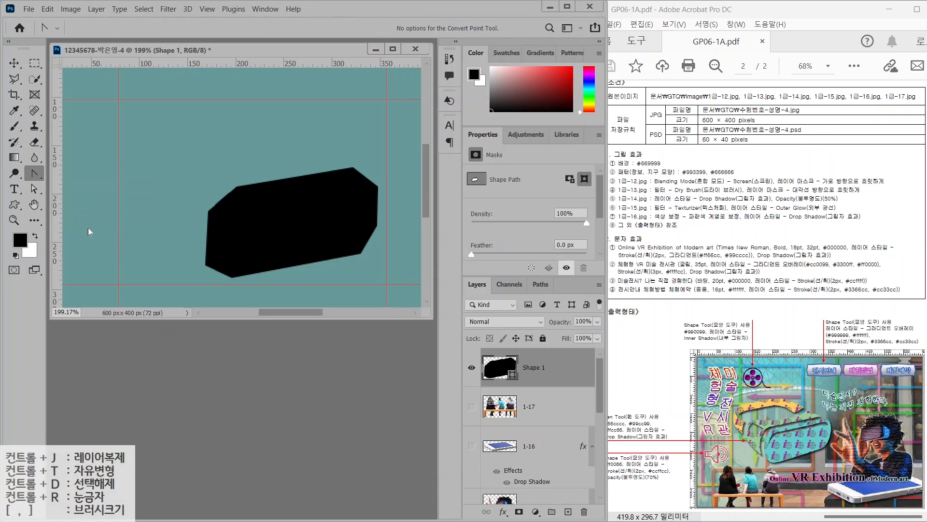
click(239, 188)
drag(238, 187, 214, 191)
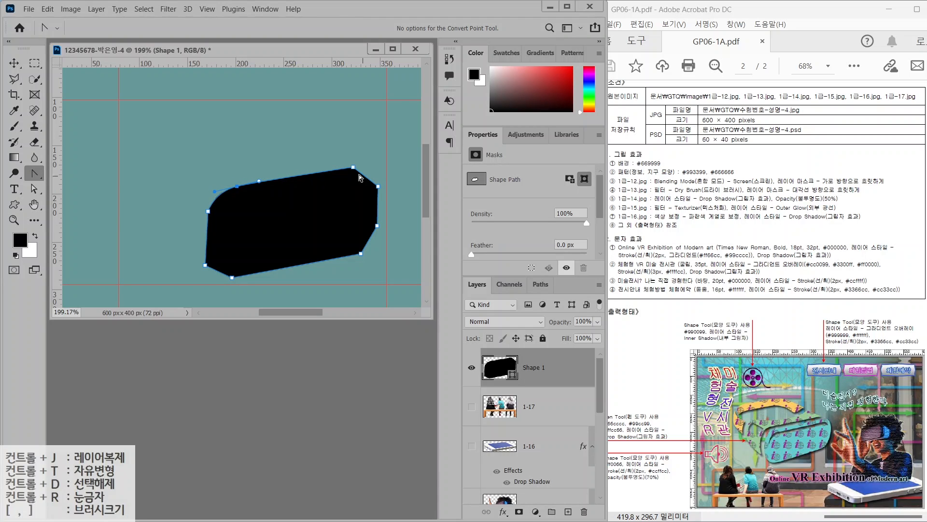
mouse_move(353, 167)
mouse_down()
mouse_move(368, 165)
mouse_move(338, 168)
mouse_up()
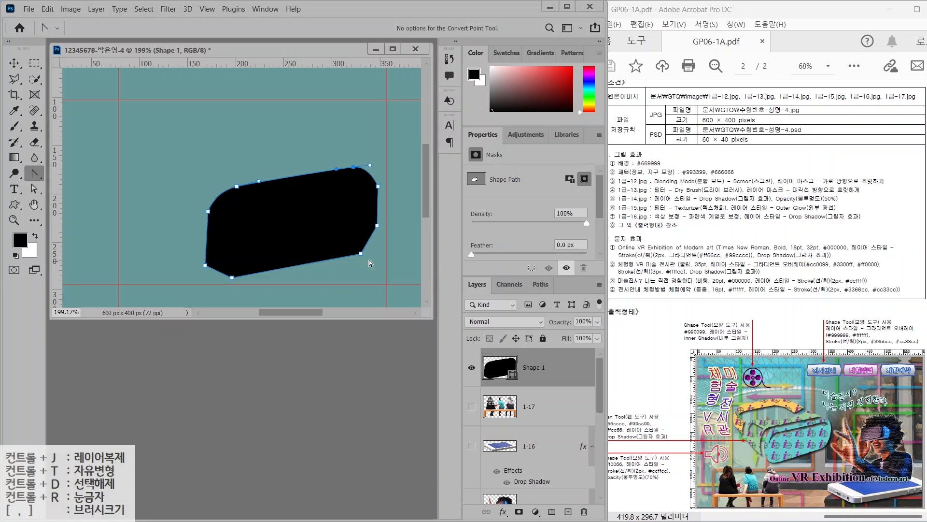
drag(360, 254, 377, 249)
drag(233, 277, 258, 279)
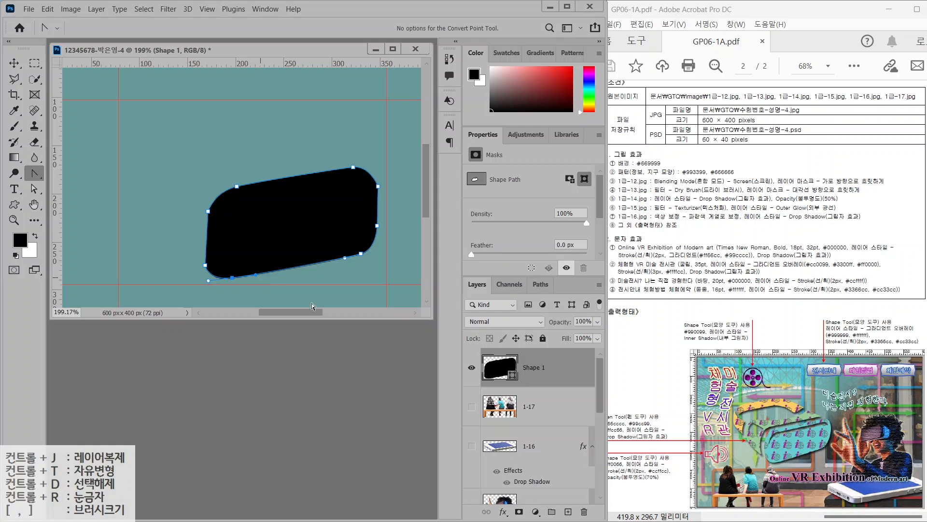
Change the Shape 1 fill colour to turquoise #66cccc
double_click(502, 375)
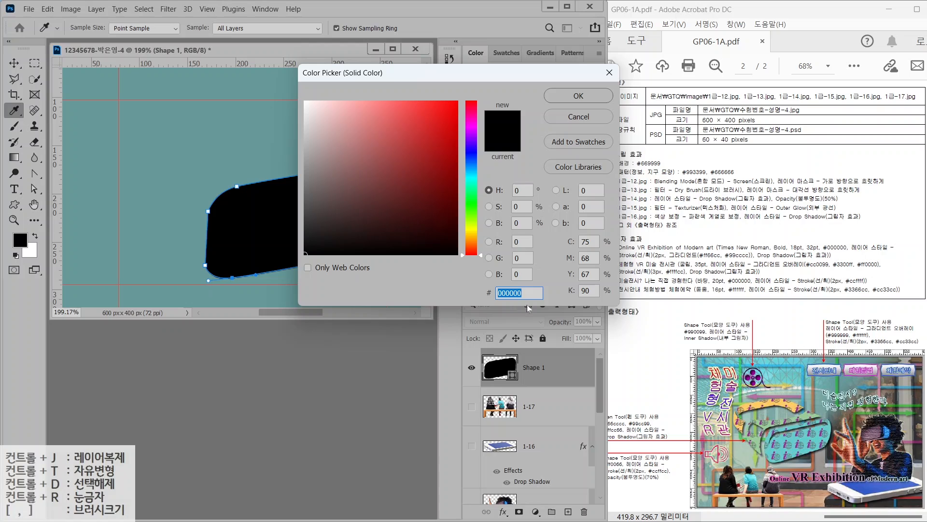
text(ㄹ)
key(BackSpace)
text(66cccc)
key(Return)
Pull the shape's bottom point slightly lower with Direct Selection and deselect the path
click(35, 189)
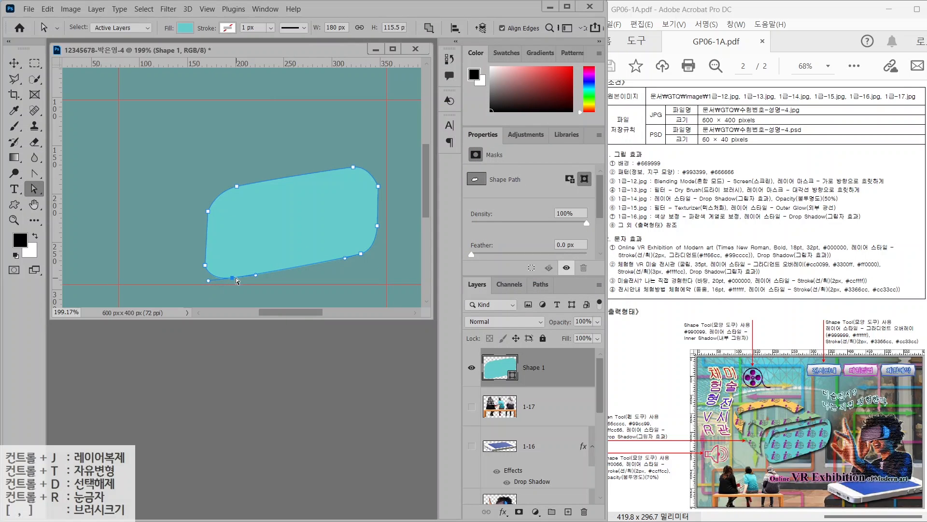
drag(236, 278, 236, 285)
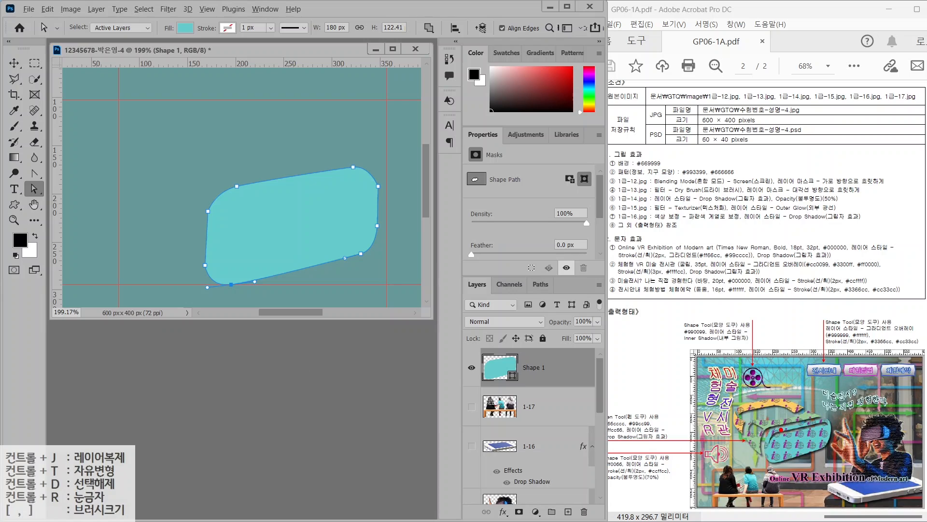
mouse_move(767, 442)
mouse_down()
mouse_move(802, 417)
mouse_move(830, 420)
mouse_move(799, 420)
mouse_move(748, 446)
mouse_up()
key(ctrl)
key(ctrl)
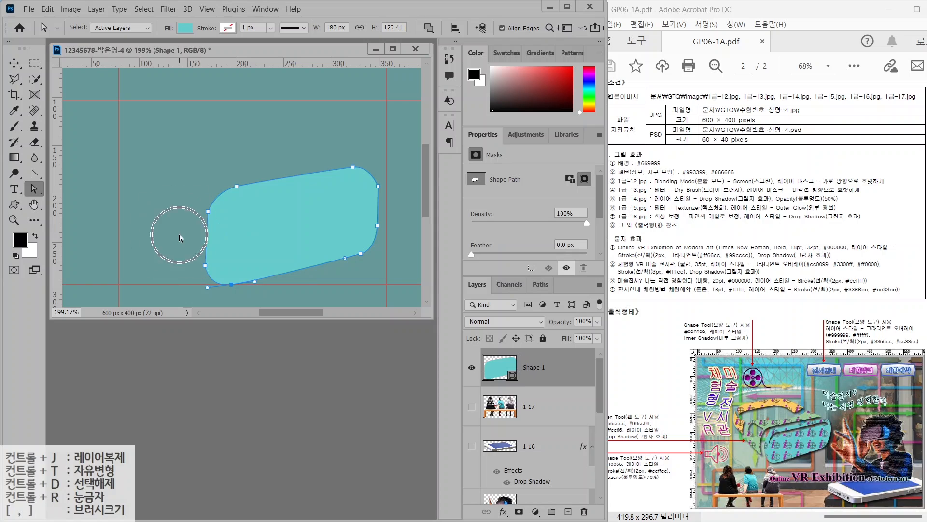
click(190, 232)
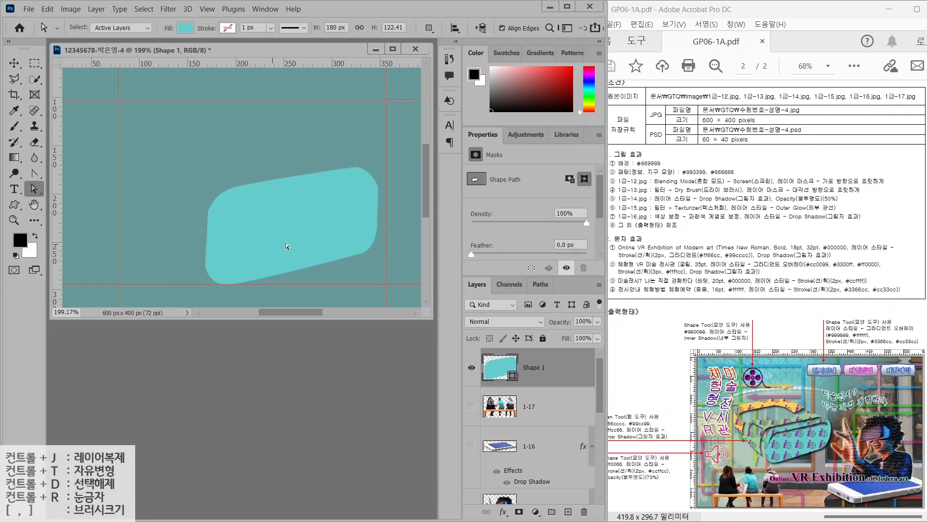
drag(34, 173, 82, 175)
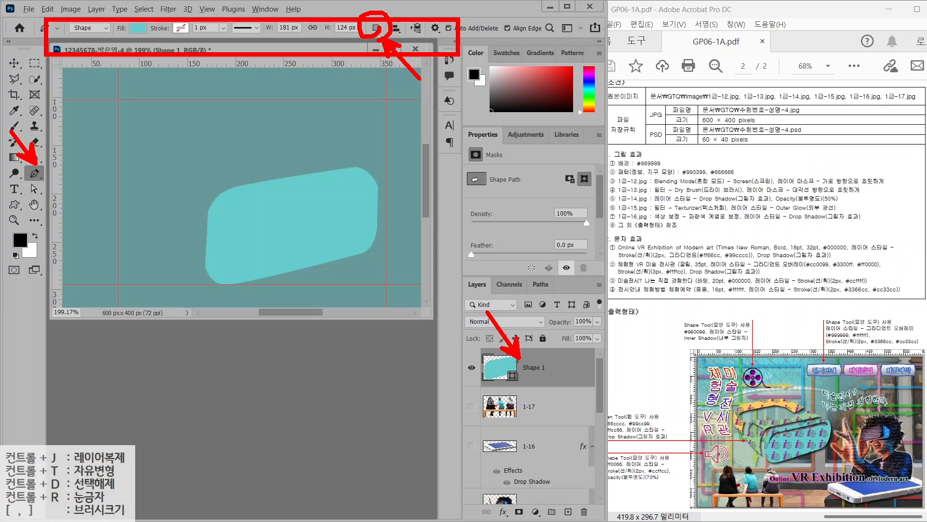
With Shape 1 selected, set the Pen's path operation to Subtract Front Shape
click(376, 28)
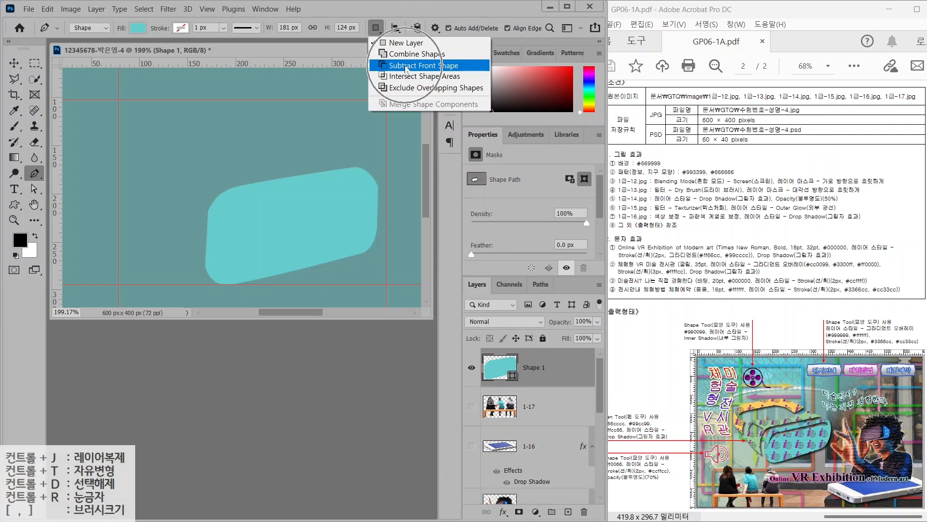
click(405, 69)
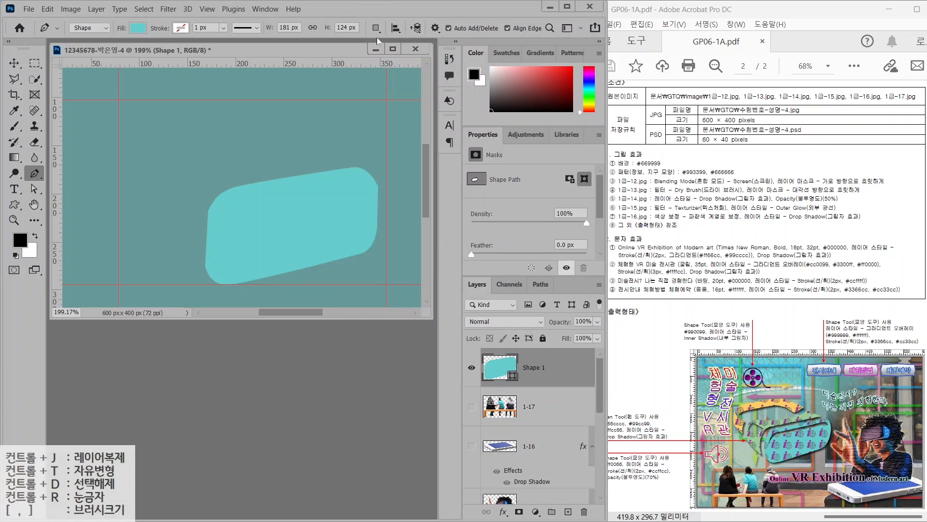
click(376, 28)
click(405, 69)
click(376, 28)
click(405, 69)
click(533, 406)
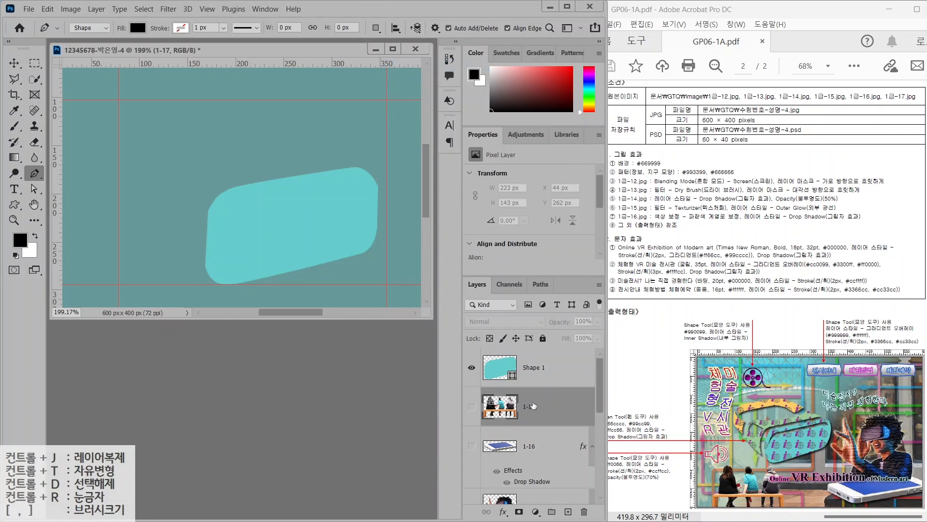
click(543, 370)
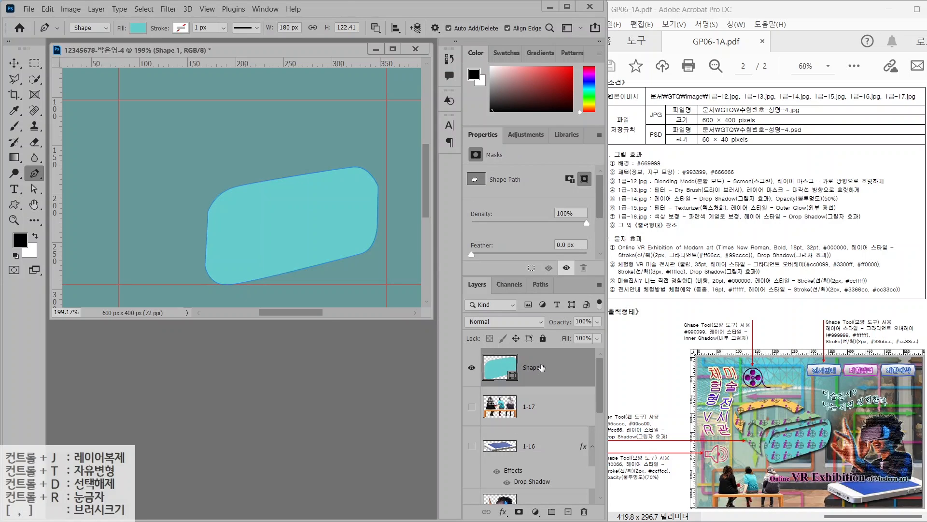
click(376, 28)
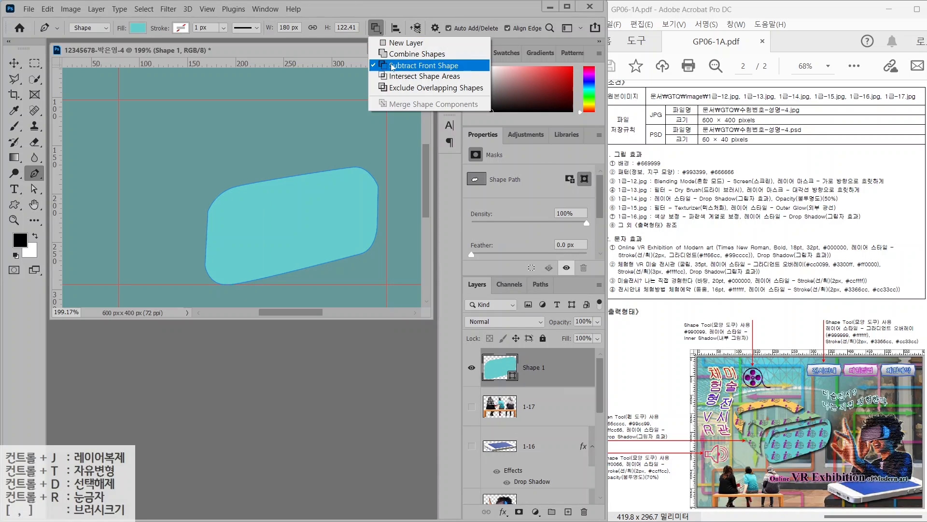
click(392, 67)
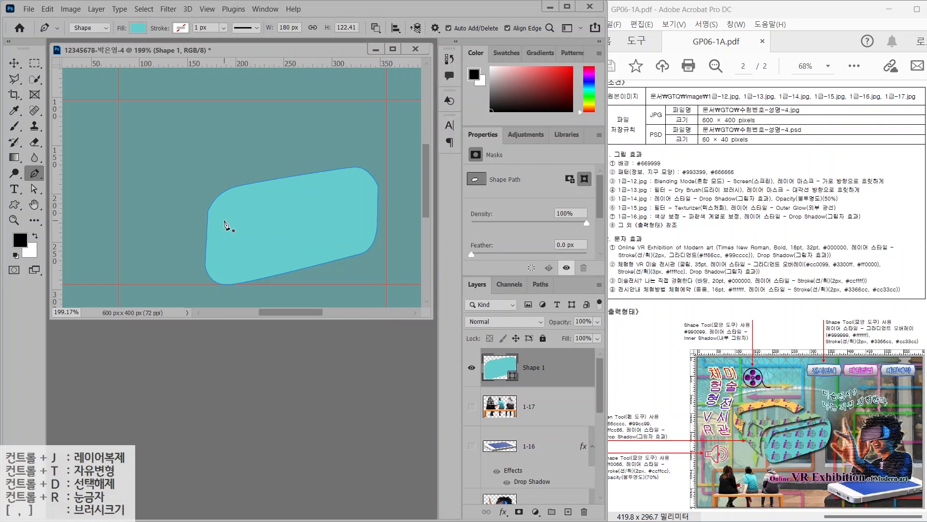
Draw a closed five-point cut-out path along the top edge of Shape 1 to carve a groove
drag(219, 220, 238, 198)
click(350, 176)
click(369, 192)
click(349, 184)
click(241, 203)
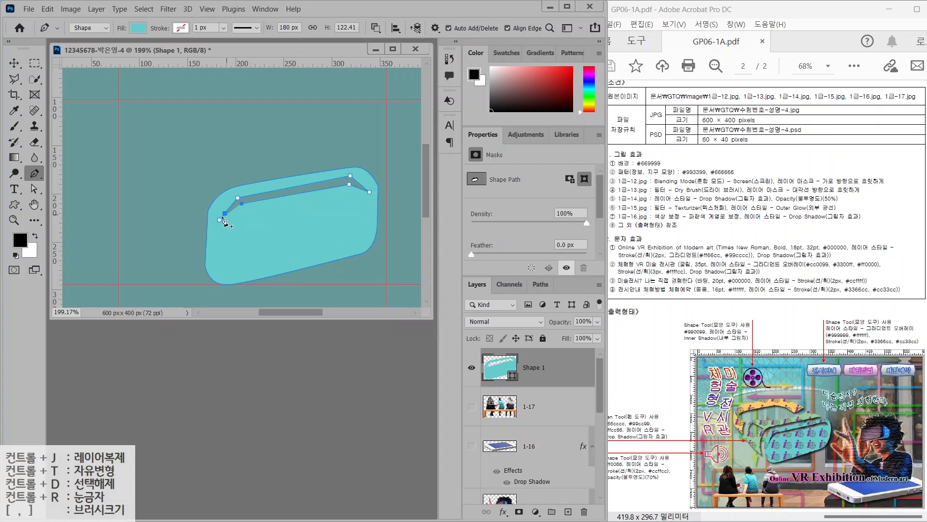
click(220, 220)
Smooth the groove's left and right corners into curves with Convert Point Tool, then deselect
right_click(31, 179)
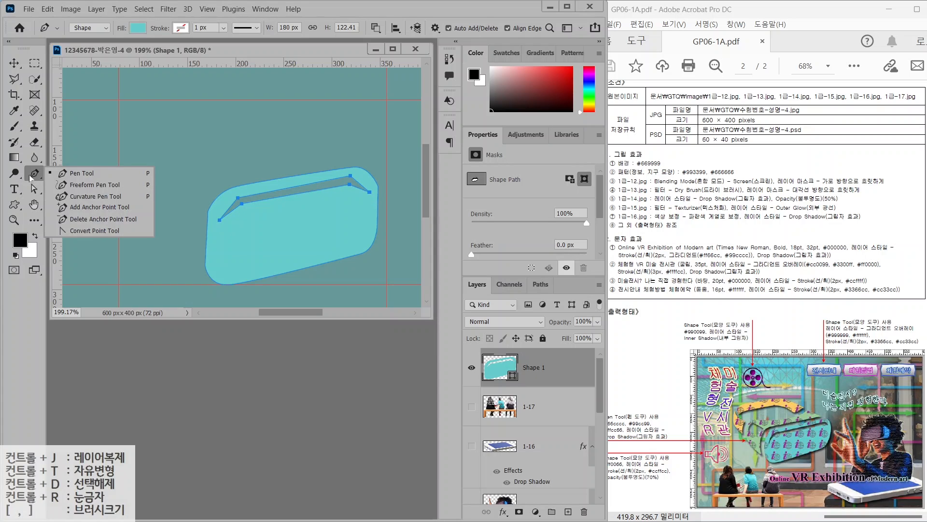
click(73, 230)
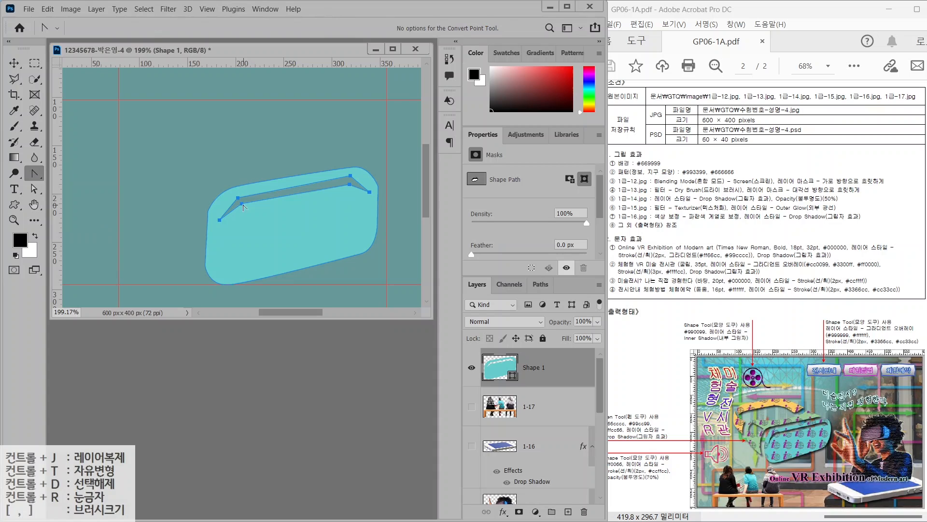
drag(242, 204, 259, 201)
drag(230, 209, 251, 194)
mouse_move(350, 176)
mouse_down()
mouse_move(361, 175)
mouse_move(301, 195)
mouse_up()
key(a)
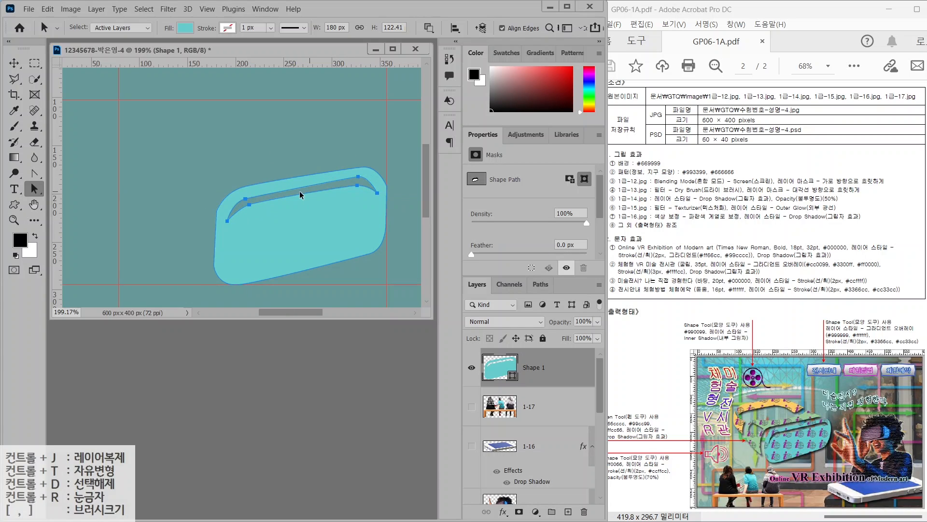
click(272, 158)
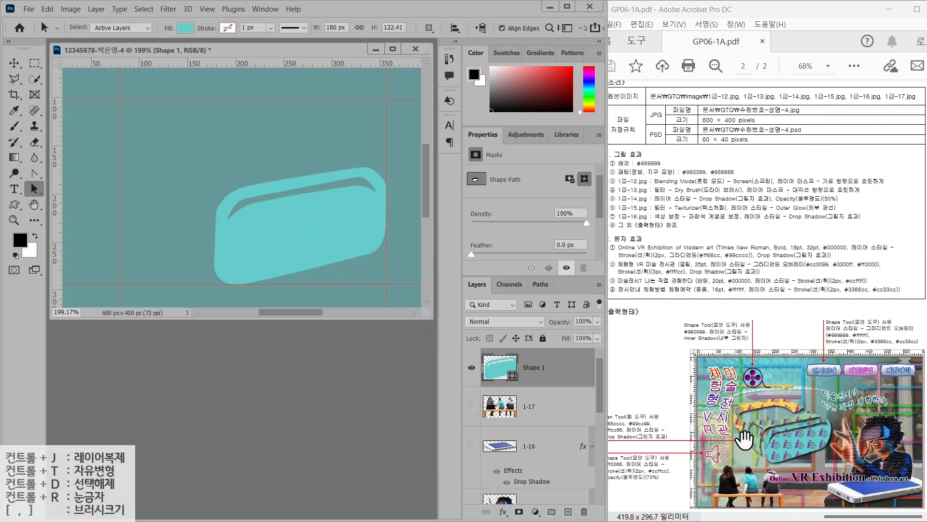
click(760, 442)
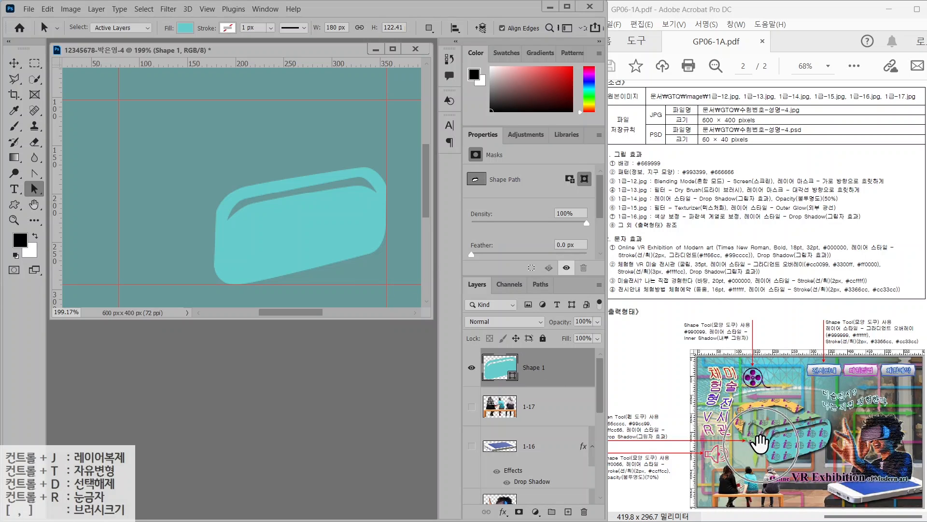
click(32, 174)
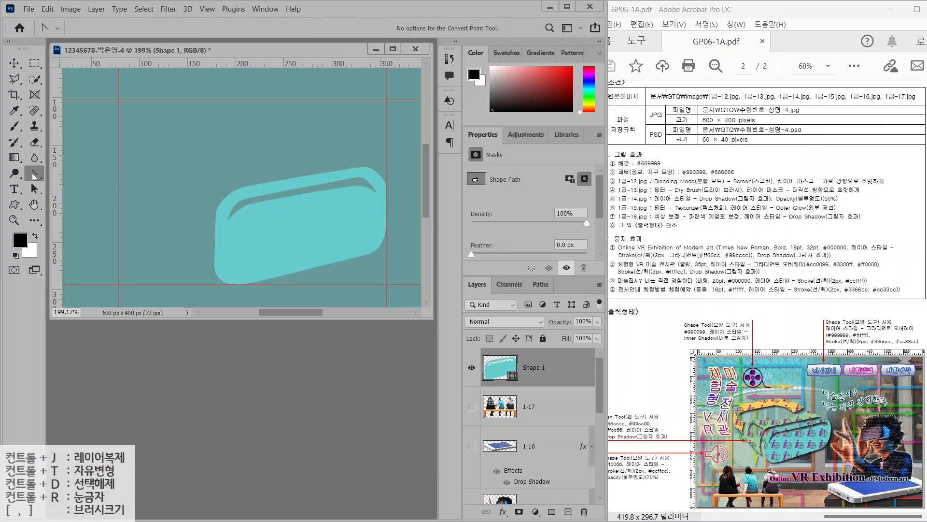
click(80, 173)
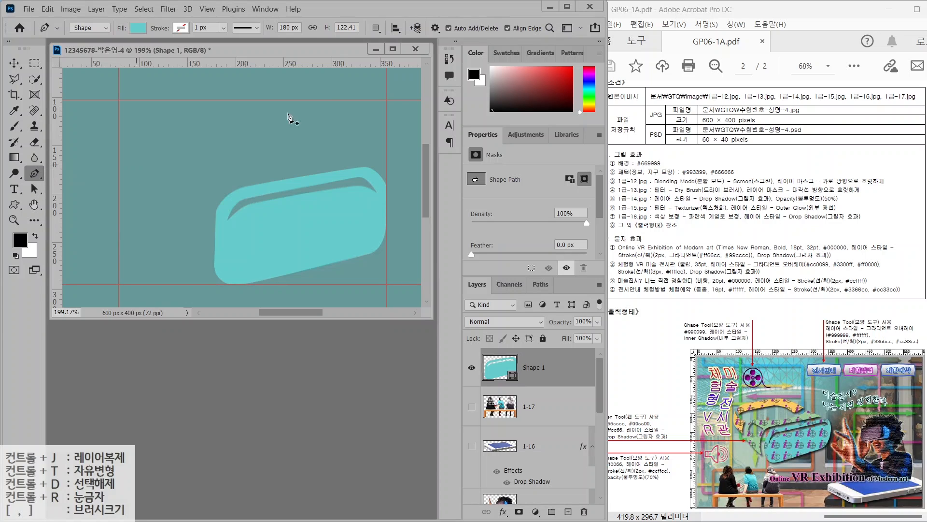
click(377, 29)
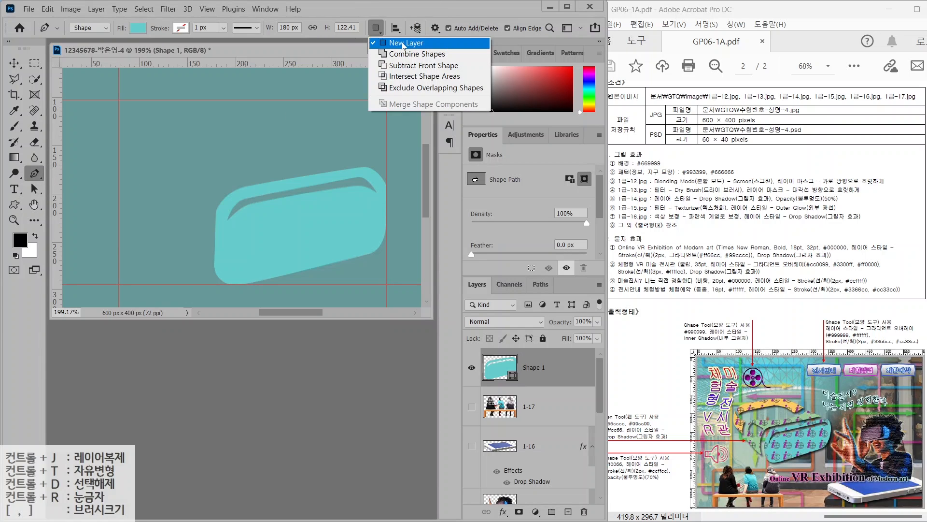
Draw a ten-point strap outline as a new Shape 2 layer above the visor's upper left
click(404, 44)
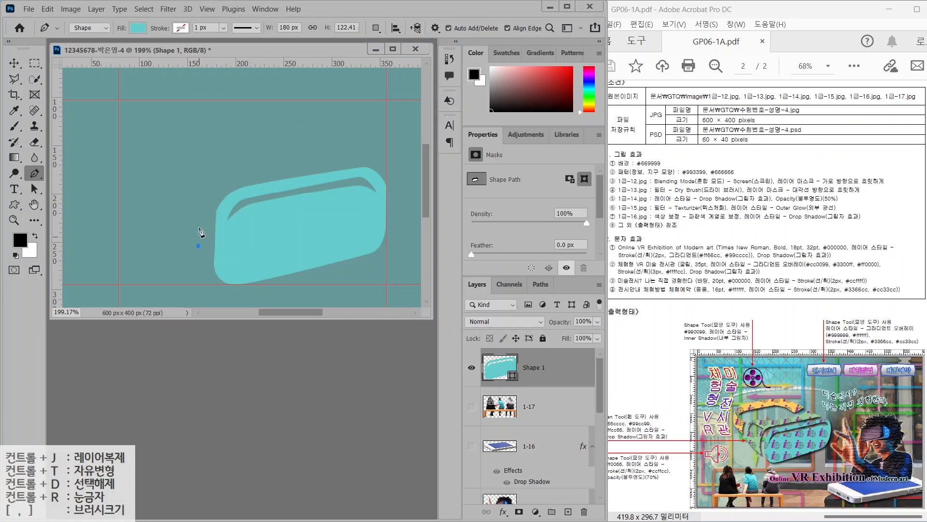
click(199, 246)
click(202, 199)
click(228, 176)
click(360, 154)
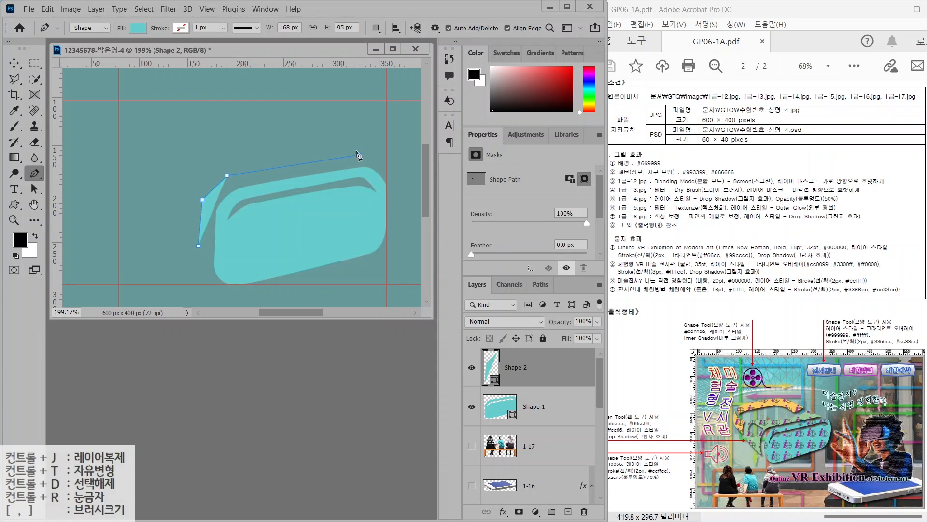
click(322, 123)
click(277, 150)
click(208, 142)
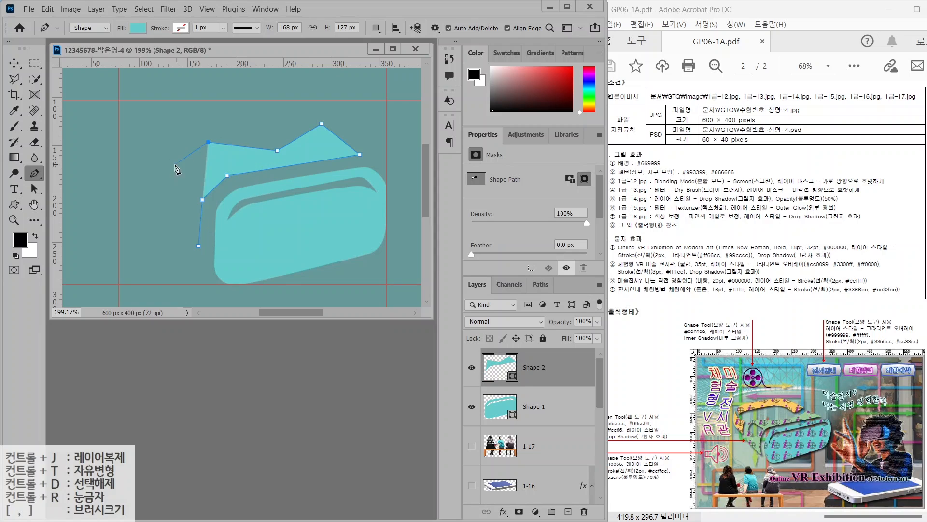
click(175, 165)
click(174, 210)
click(198, 246)
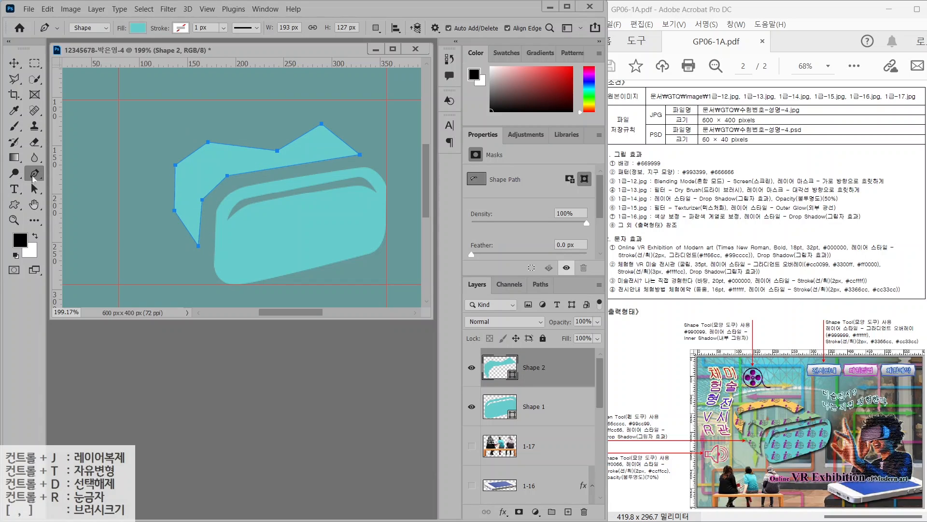
Curve the strap's top middle, left and lower-left points into smooth curves
right_click(34, 173)
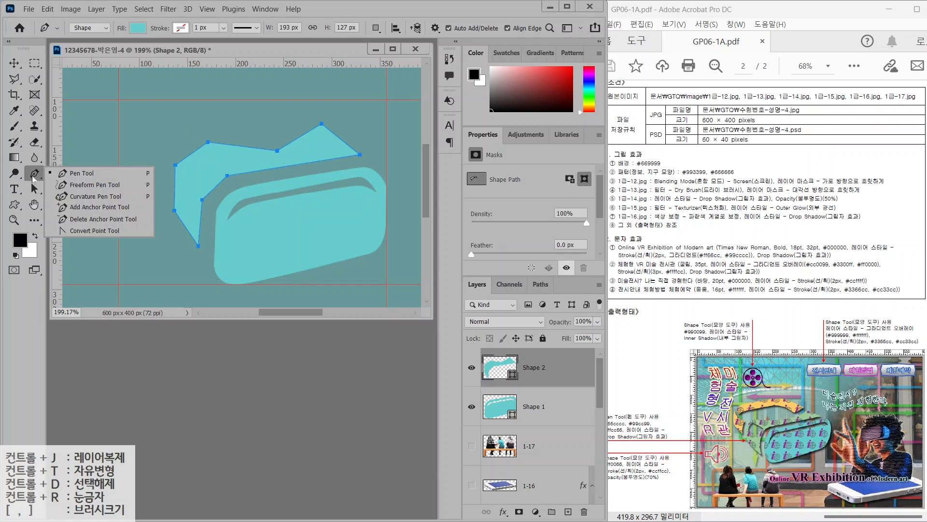
click(80, 230)
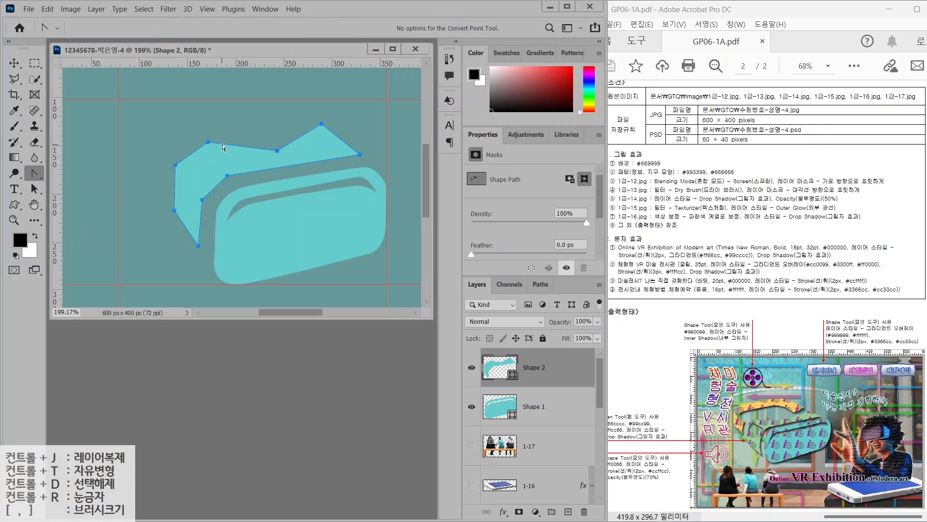
drag(277, 151, 246, 154)
drag(202, 200, 173, 186)
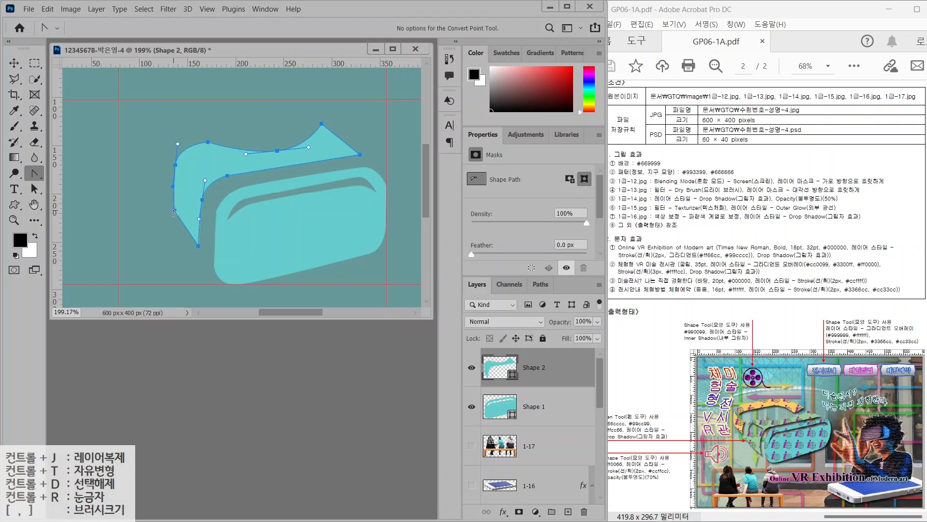
click(175, 227)
key(Return)
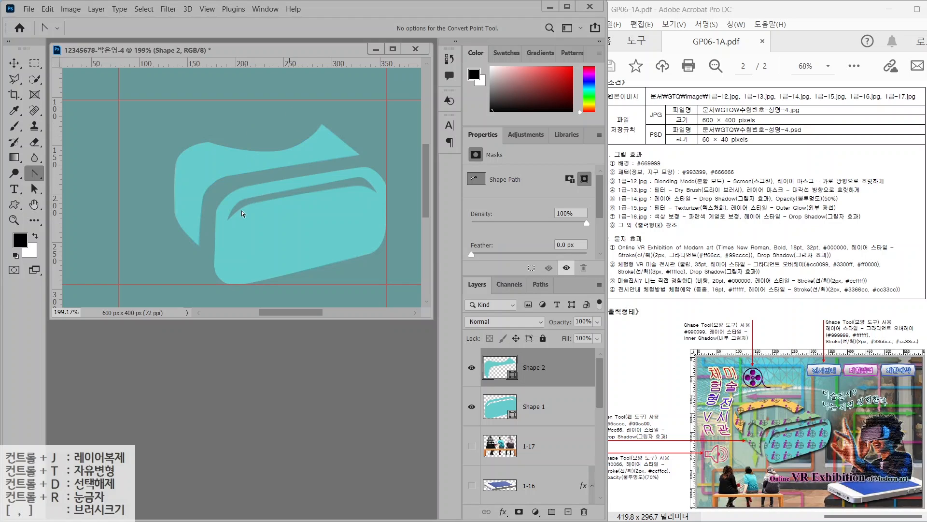
right_click(31, 170)
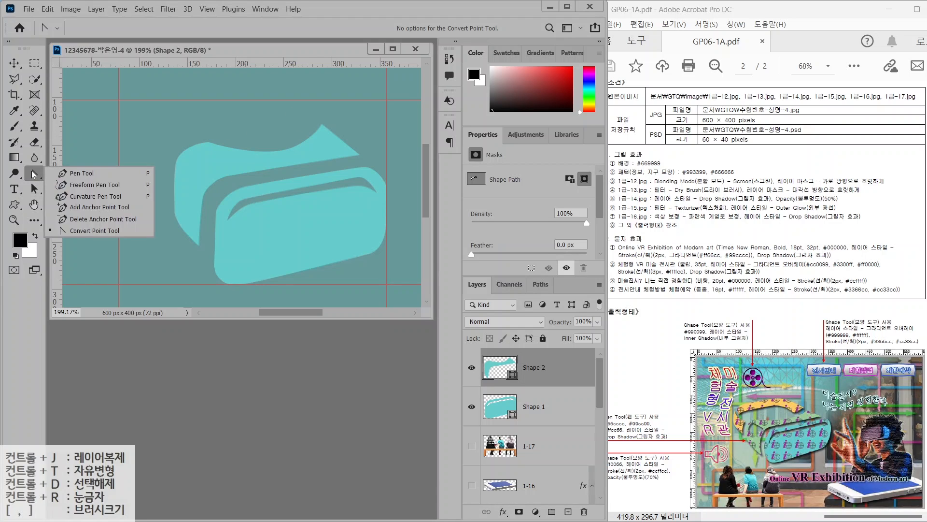
click(72, 170)
click(376, 27)
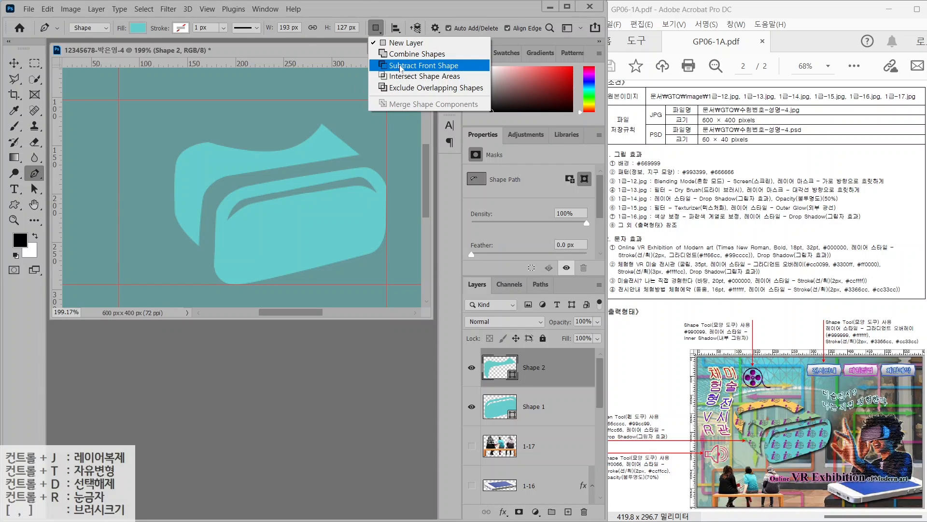
click(500, 367)
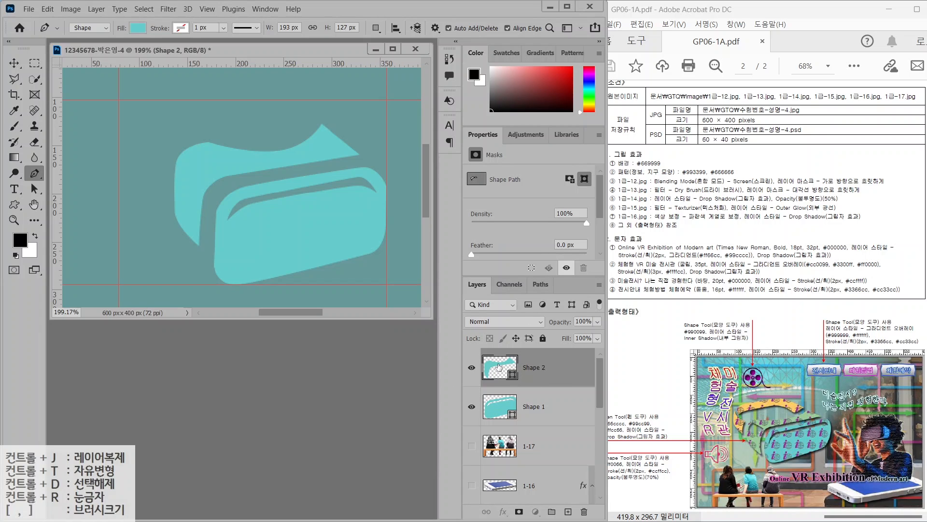
double_click(500, 367)
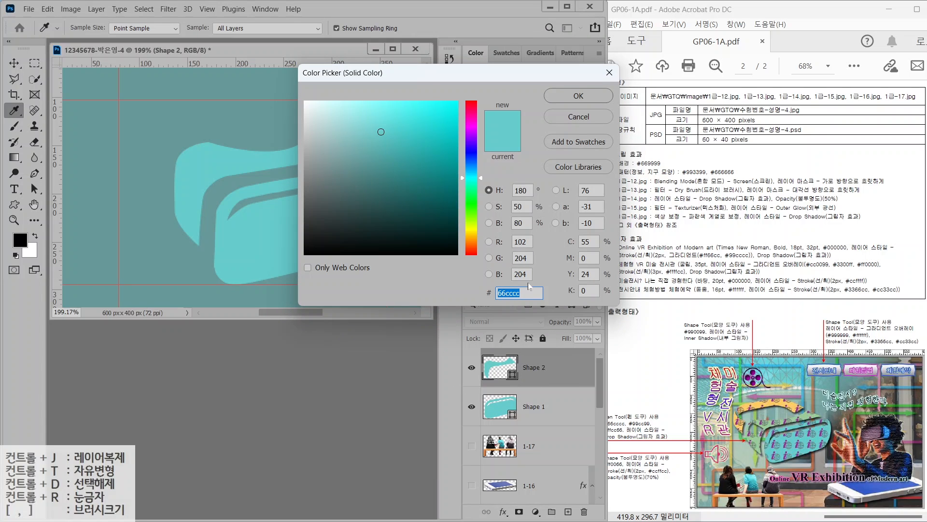
Fill the Shape 2 strap with light green #99cc99 and shift it slightly right
text(99cc99)
key(Return)
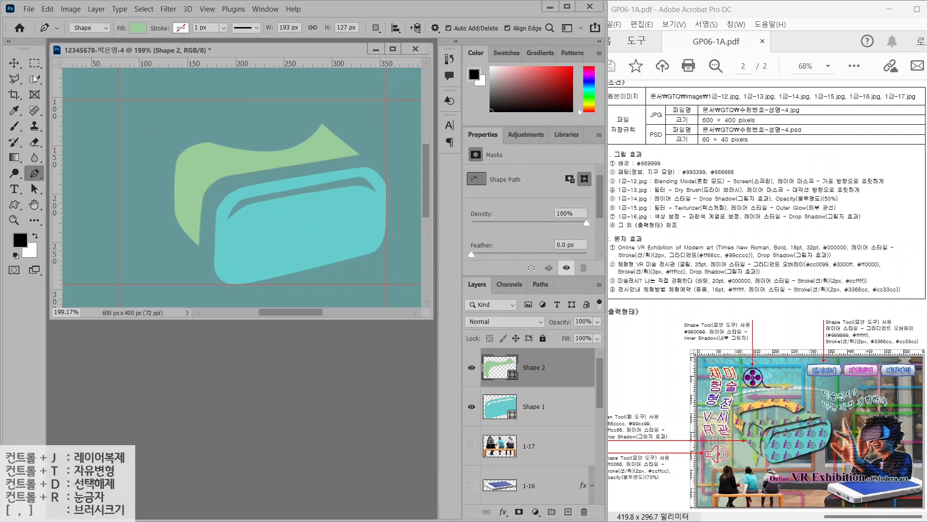
key(v)
drag(216, 179, 224, 179)
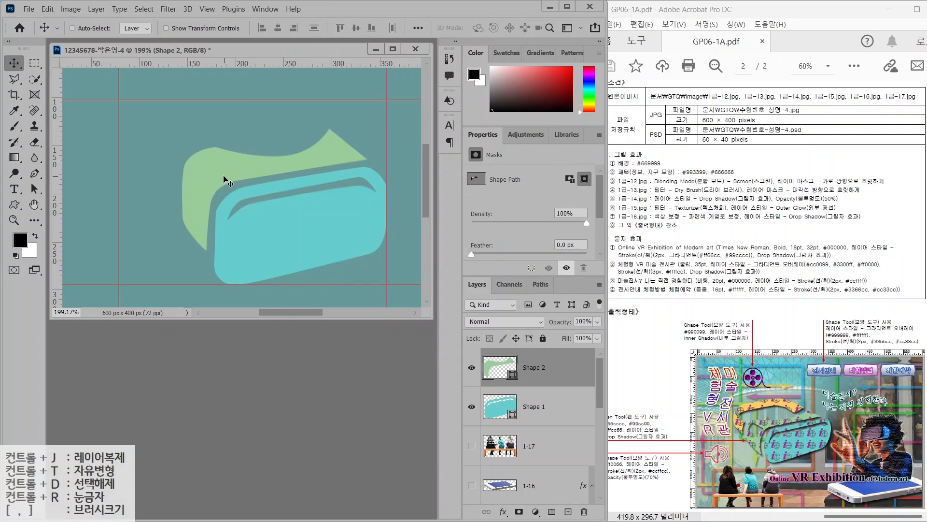
With the green Shape 2 layer selected, set the Pen path operation to Subtract Front Shape
key(p)
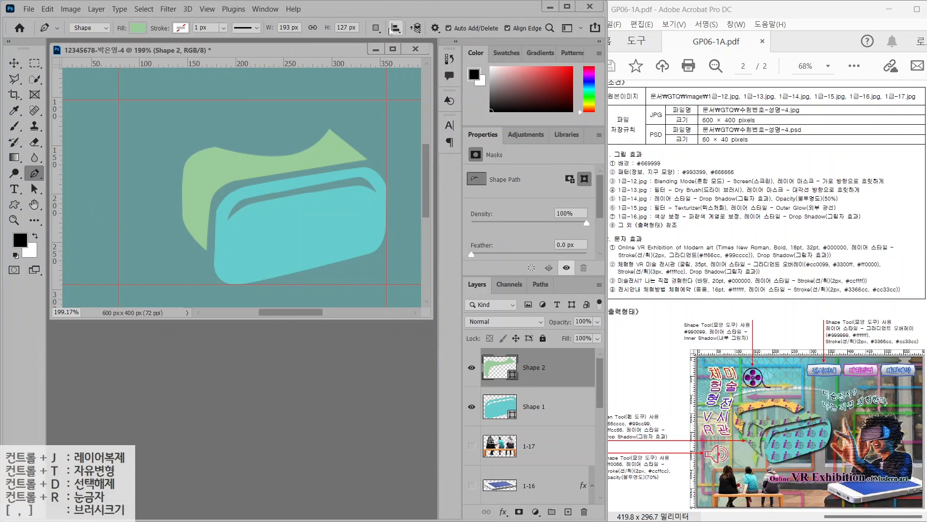
click(377, 28)
click(381, 57)
click(377, 28)
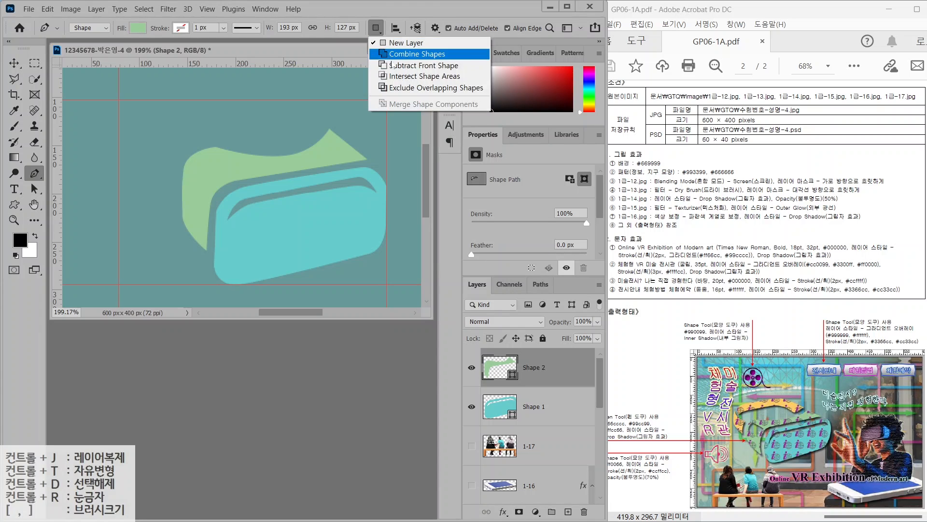
click(386, 66)
click(541, 409)
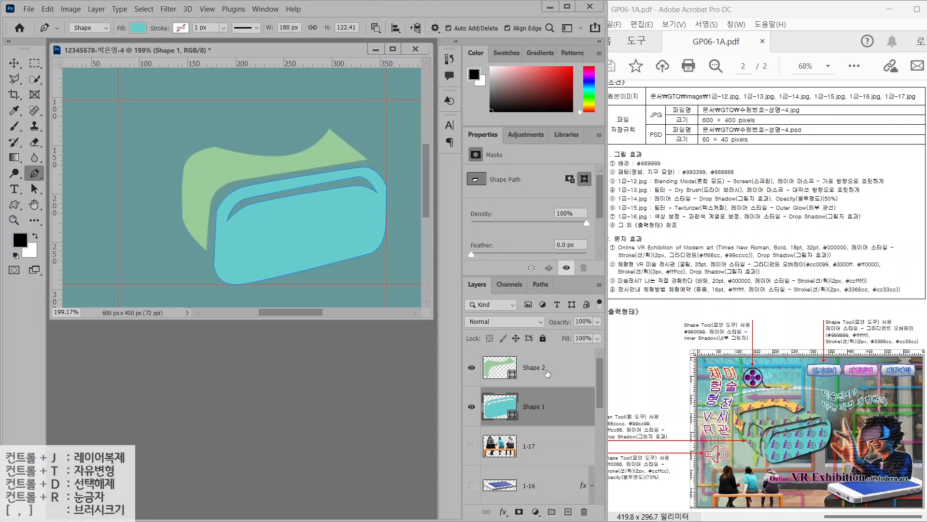
click(546, 372)
click(377, 28)
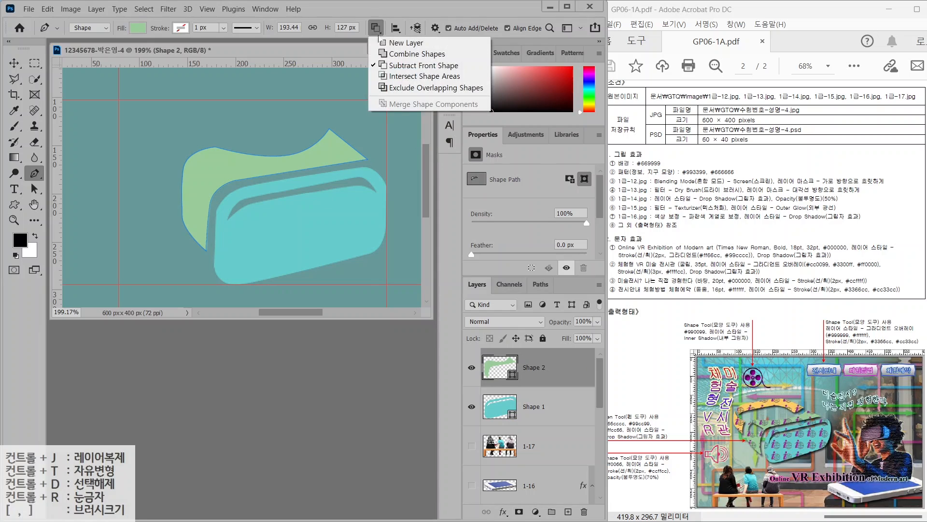
click(386, 66)
Draw a closed six-point outline that cuts a hole out of the green strap's left end
click(188, 184)
click(203, 193)
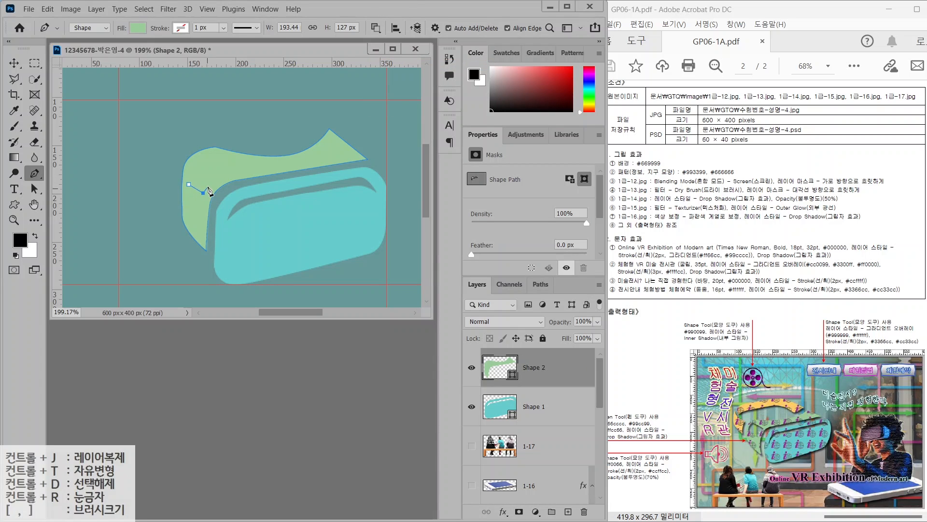
click(204, 183)
click(217, 178)
click(195, 164)
click(185, 171)
click(188, 184)
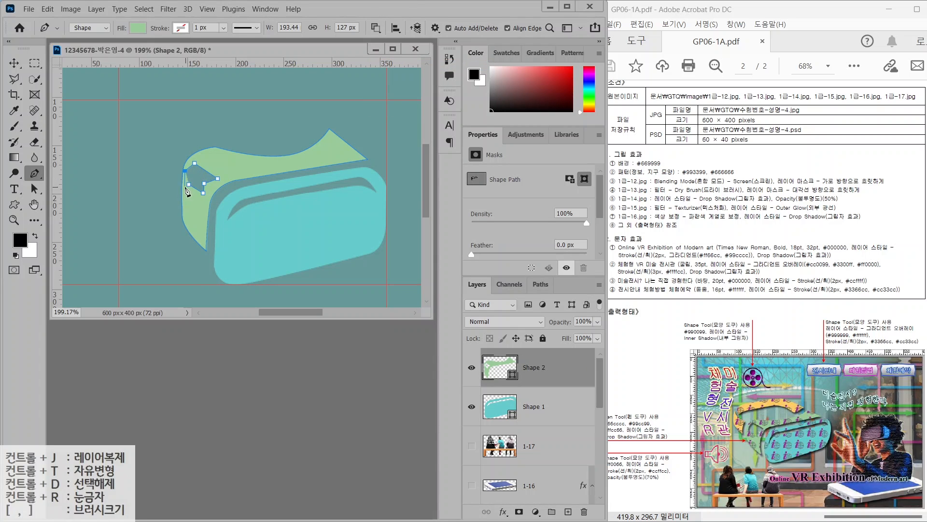
Adjust the hole's anchor points and curve one corner with the Convert Point Tool
key(a)
drag(185, 172, 189, 173)
drag(195, 165, 205, 186)
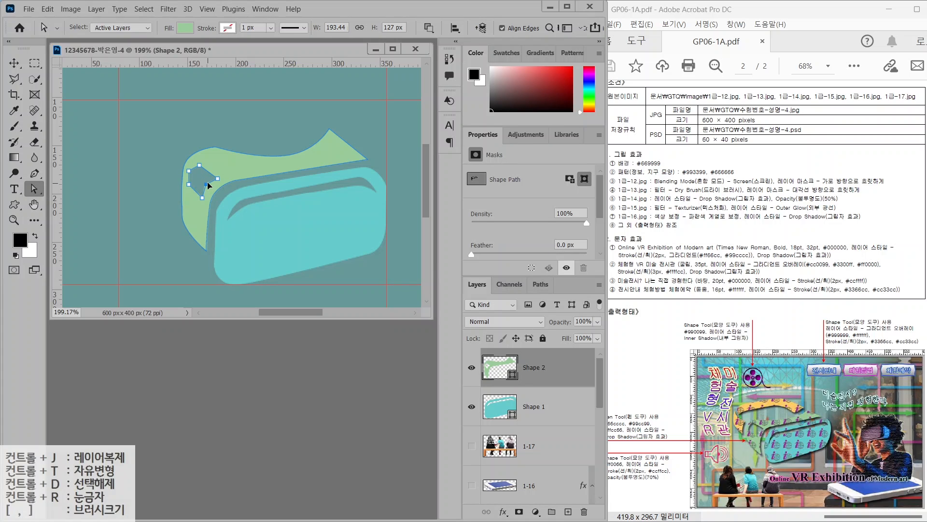
right_click(35, 174)
click(95, 231)
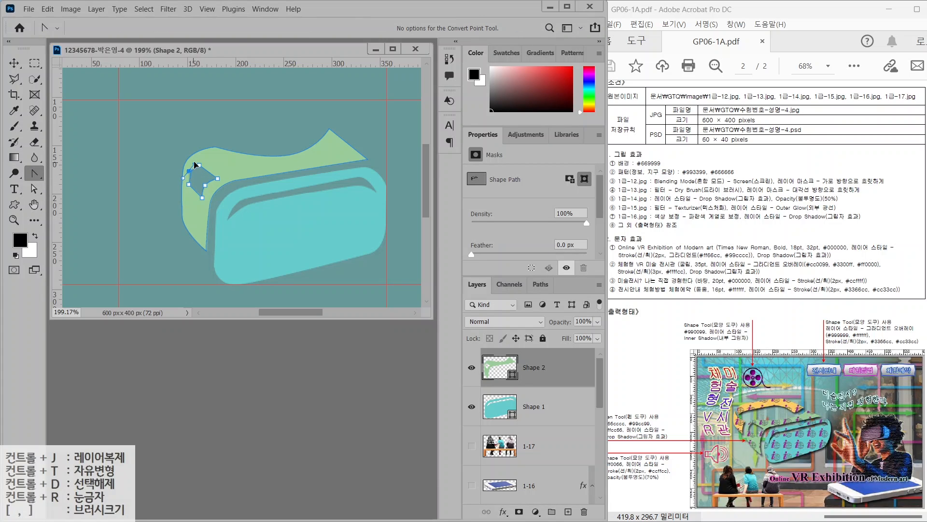
drag(188, 171, 183, 179)
click(159, 178)
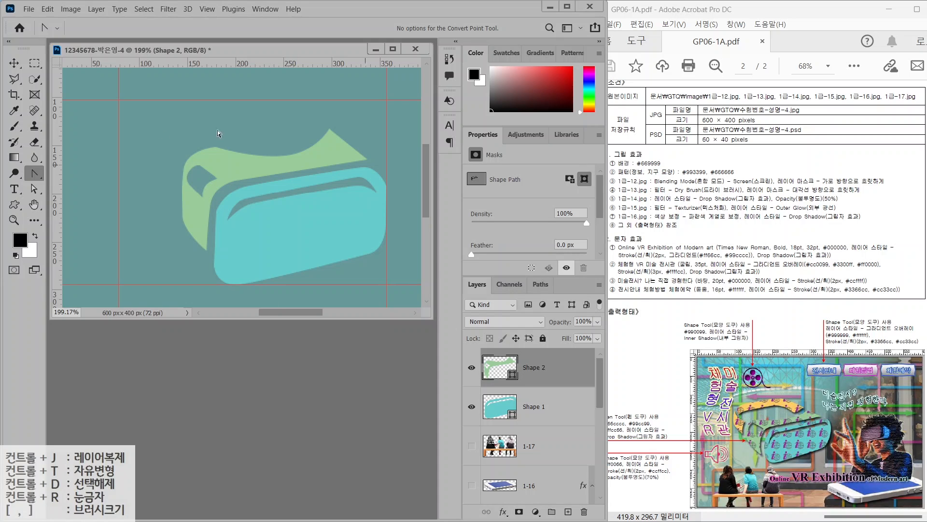
Switch back to the standard Pen Tool and open the Path Operations options
right_click(35, 175)
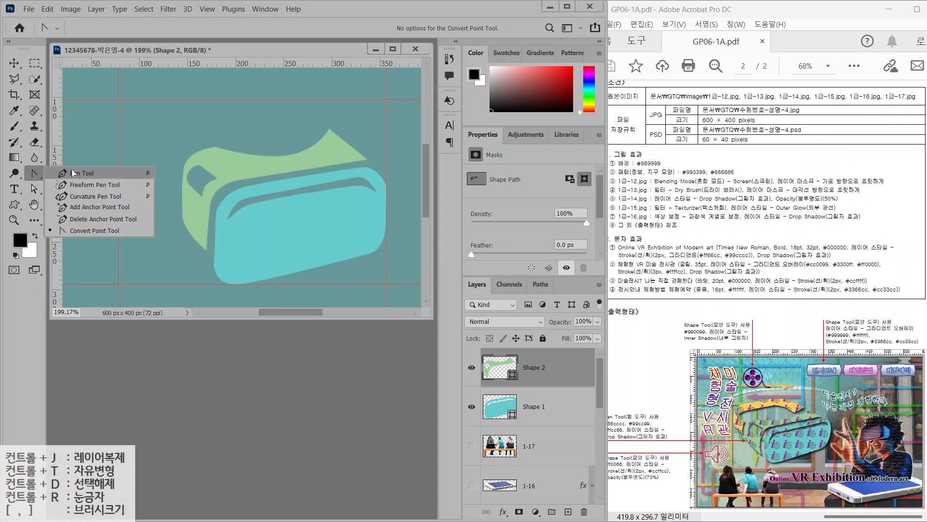
click(59, 173)
click(376, 30)
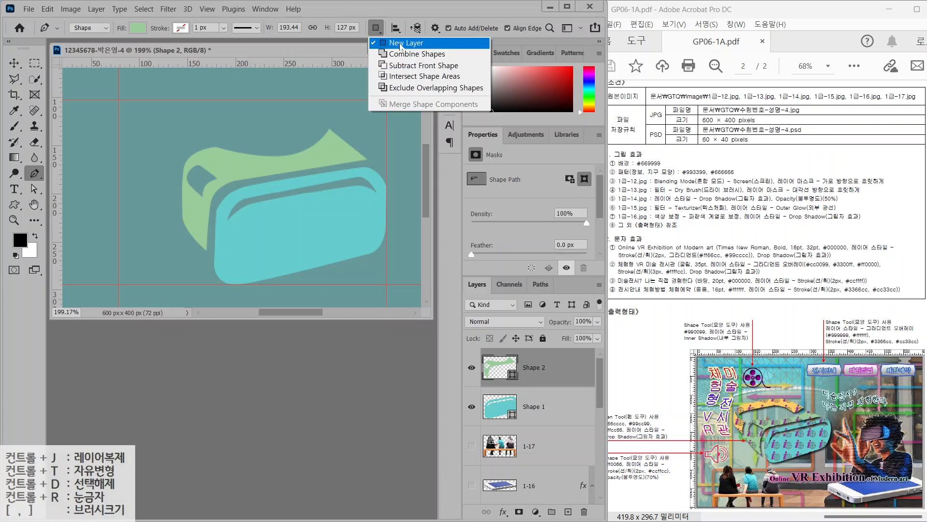
On a new layer, pen-draw a closed eight-point strap outline across the headset's top
click(399, 40)
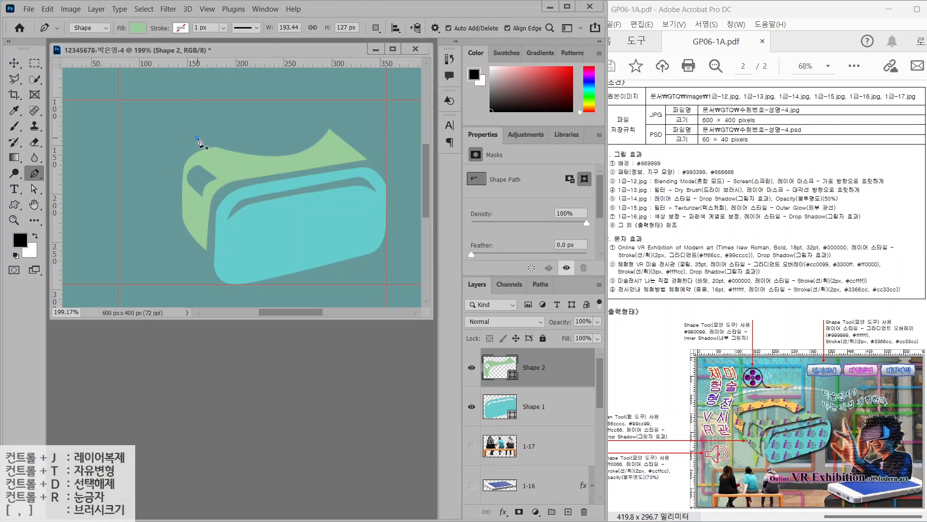
click(197, 138)
click(205, 129)
click(277, 114)
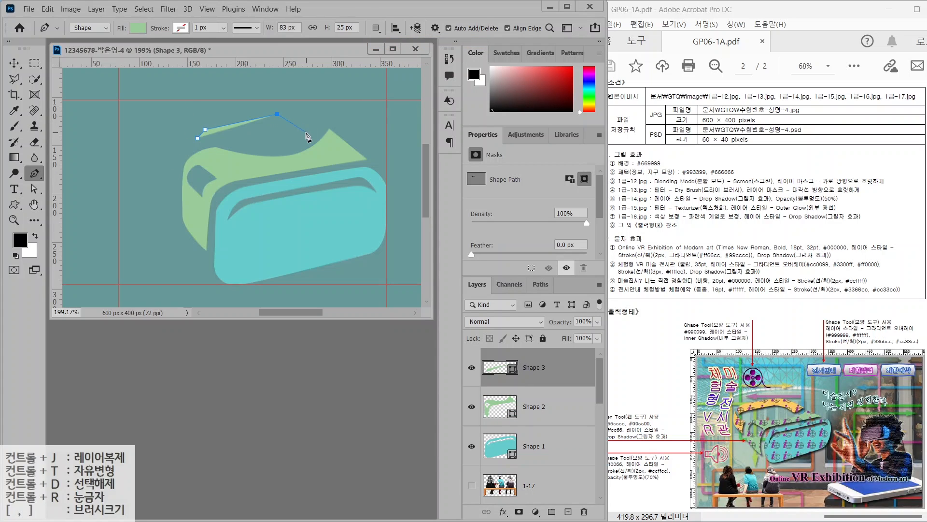
click(304, 137)
click(322, 123)
click(284, 91)
click(189, 107)
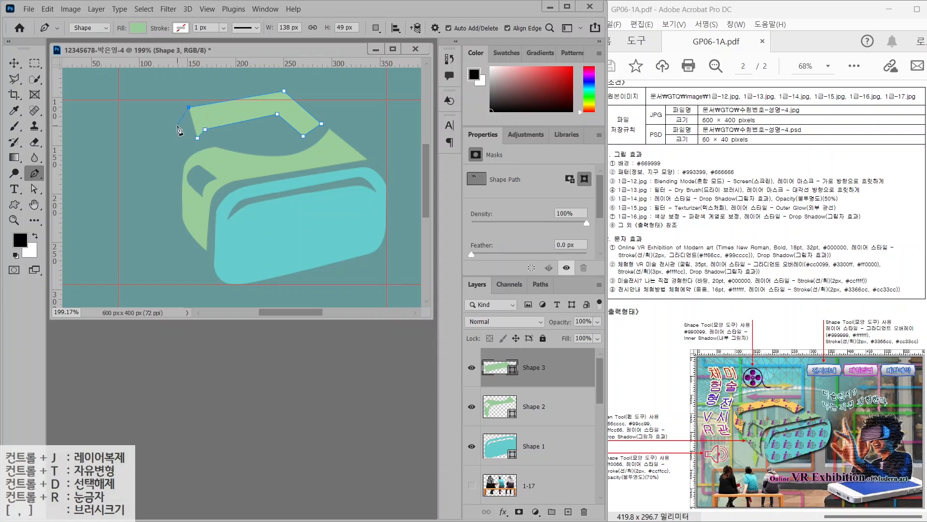
click(179, 125)
click(198, 138)
Reposition the strap's anchor points and fill the new Shape 3 with orange #ffcc66
key(a)
drag(197, 138, 188, 144)
drag(189, 106, 206, 126)
drag(303, 136, 302, 135)
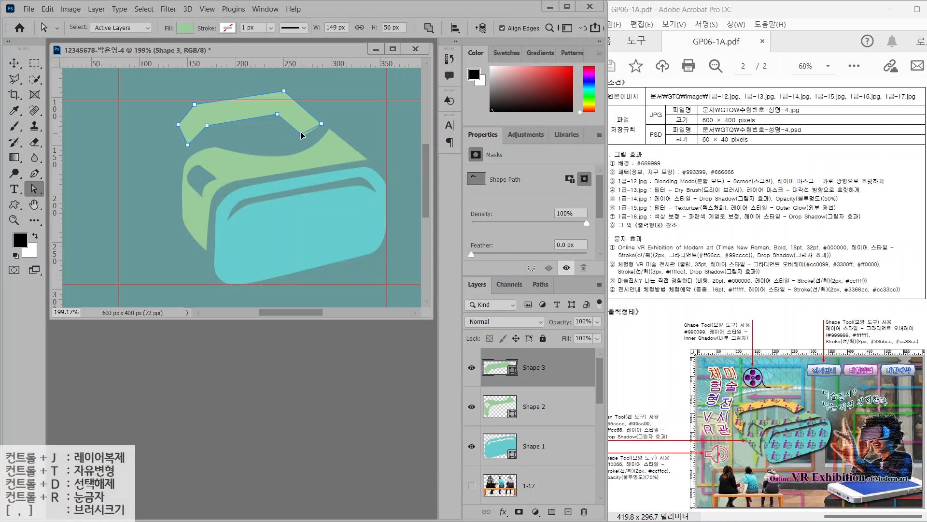
double_click(491, 366)
text(ffcc66)
key(Return)
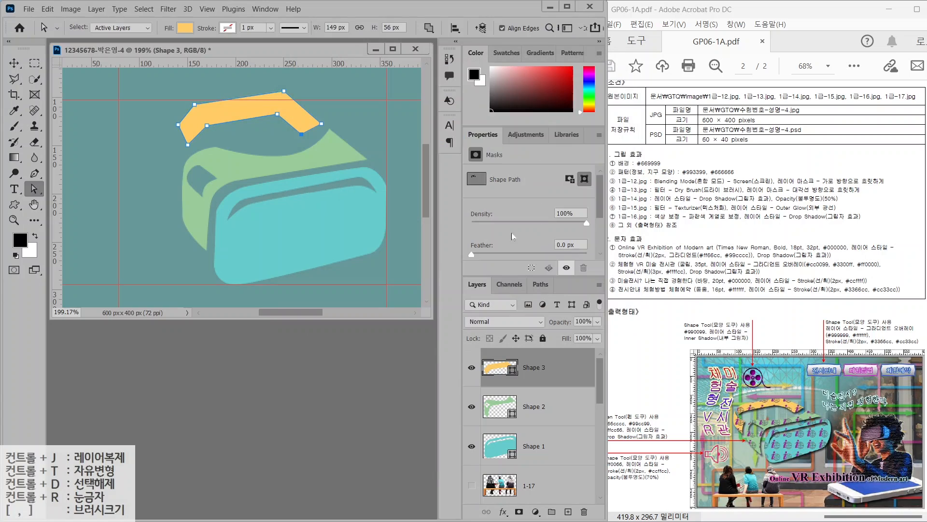
Round the strap's top-left, top-right and inner corners into curves with Convert Point
right_click(35, 173)
click(87, 231)
drag(195, 104, 182, 110)
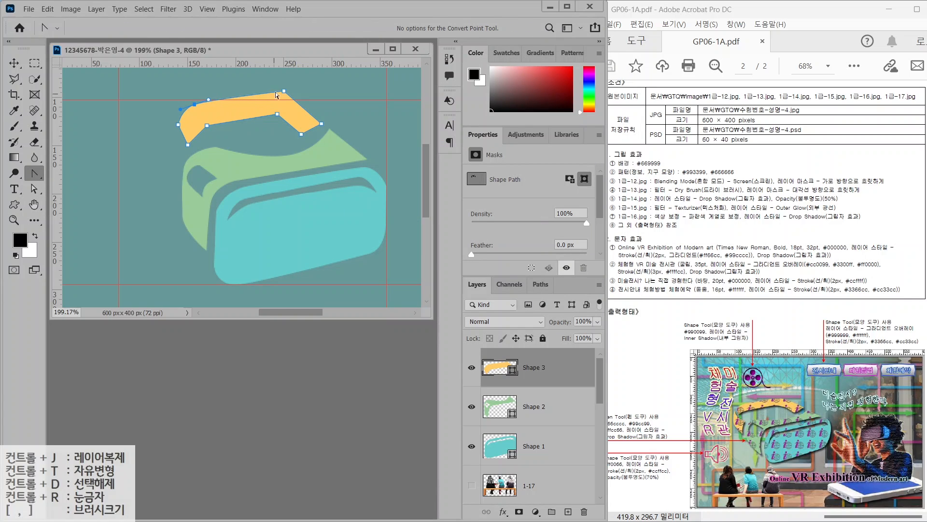
drag(284, 90, 290, 113)
drag(301, 135, 307, 134)
drag(207, 125, 220, 121)
Deselect the strap path and return to the standard Pen Tool
click(34, 188)
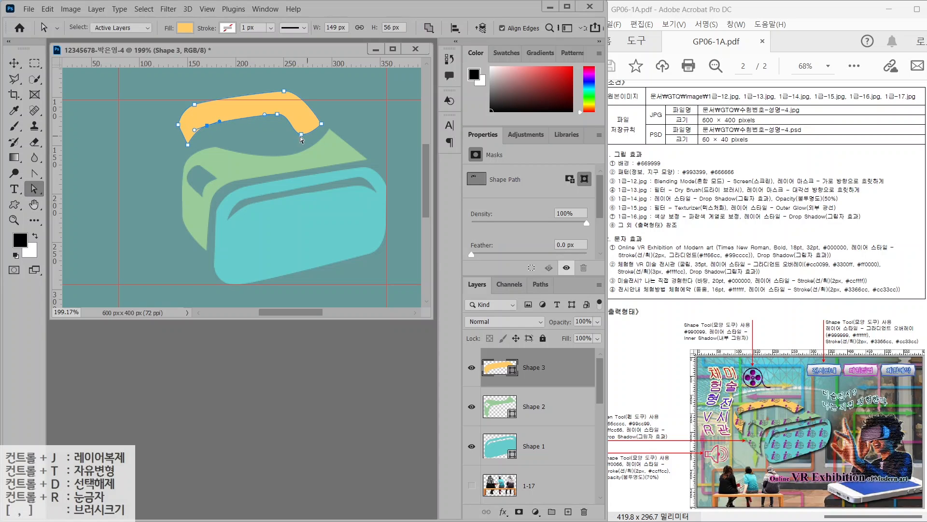
click(175, 149)
click(34, 174)
click(82, 173)
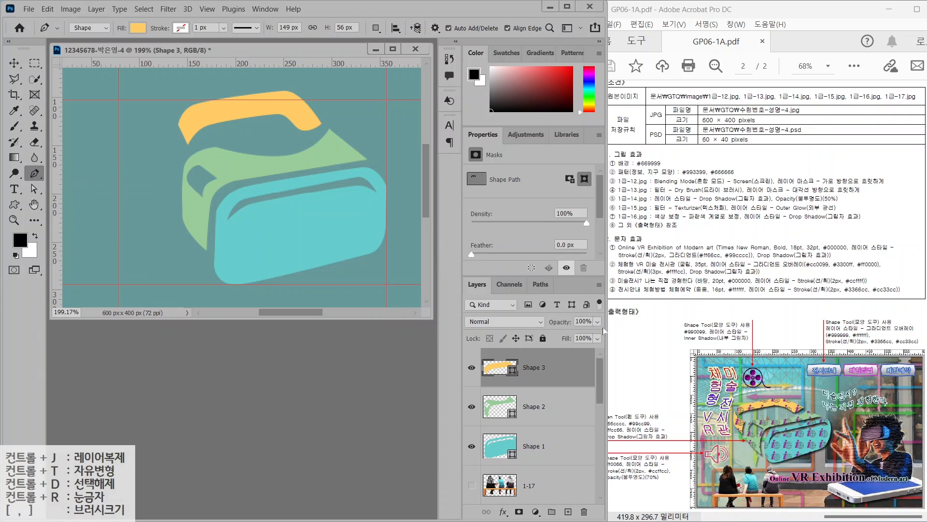
click(740, 429)
drag(734, 432, 701, 432)
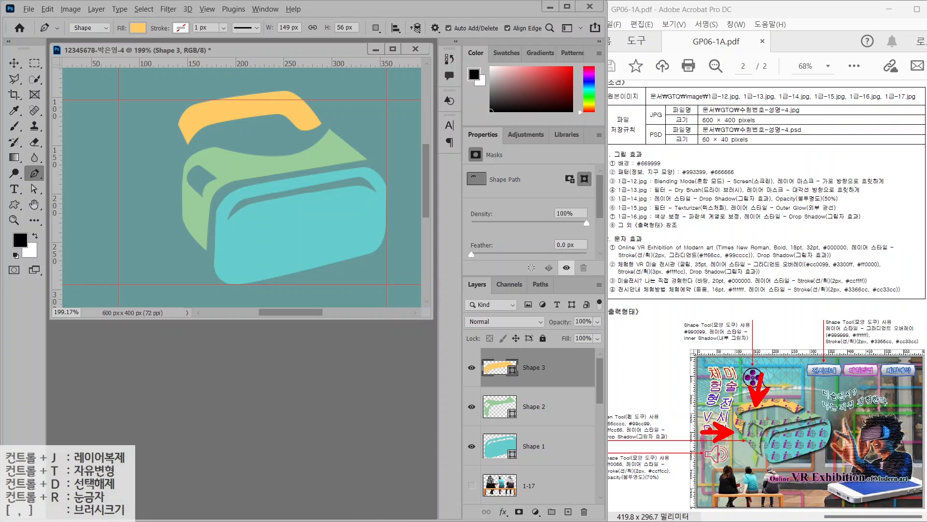
key(Escape)
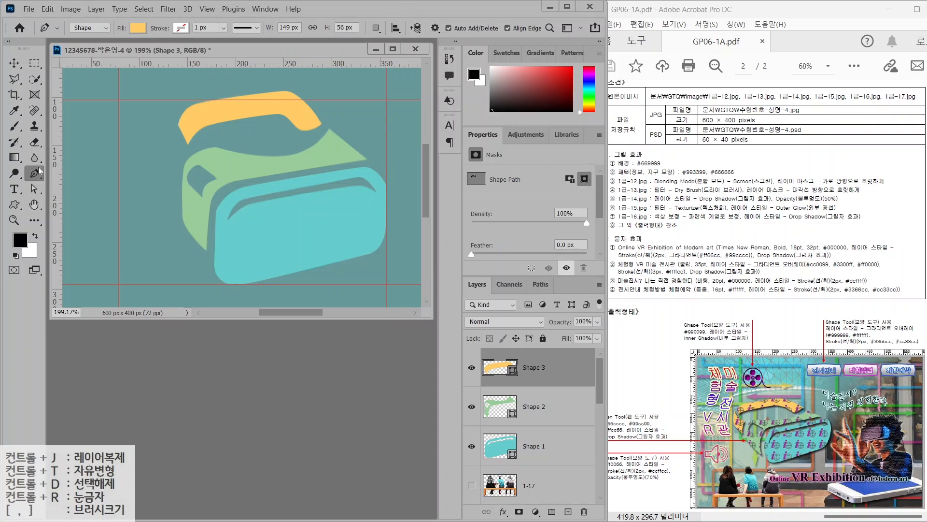
Set the Pen path operation to Combine Shapes with the orange Shape 3 layer selected
click(376, 28)
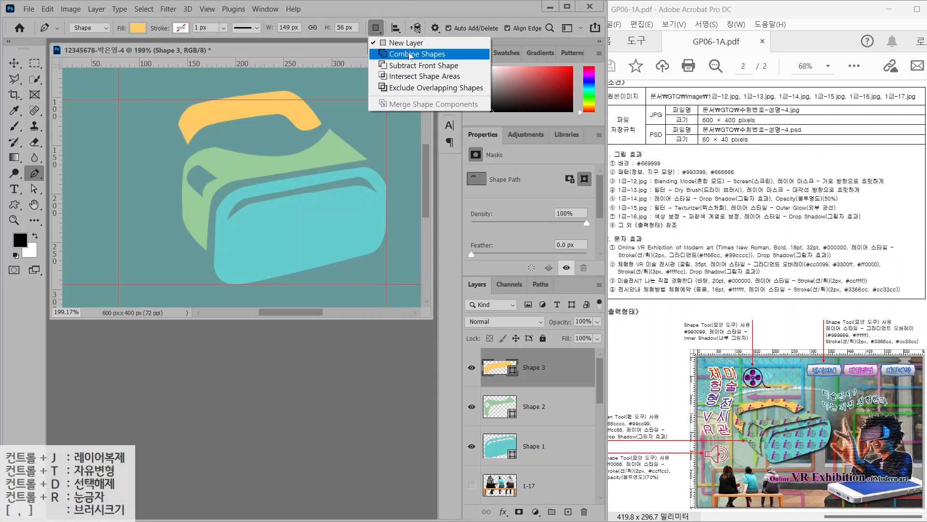
click(383, 30)
click(383, 30)
click(381, 33)
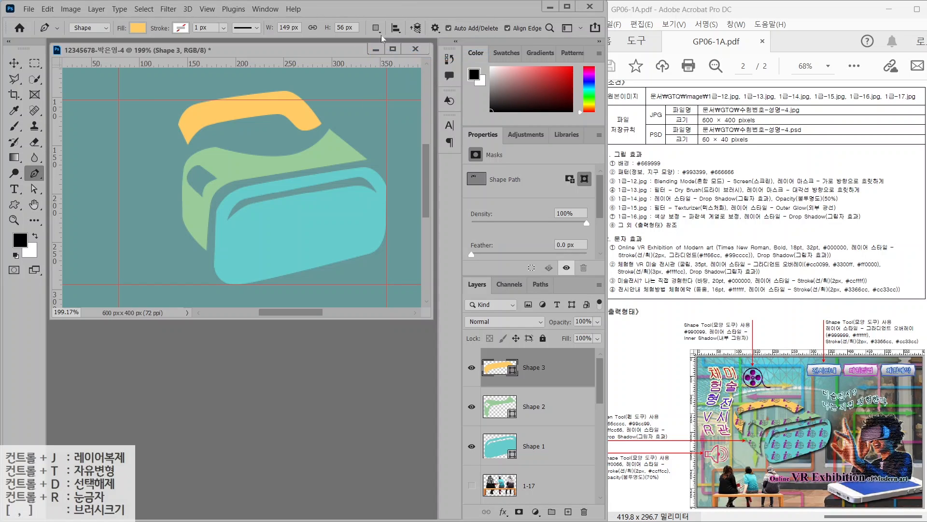
click(382, 33)
click(417, 54)
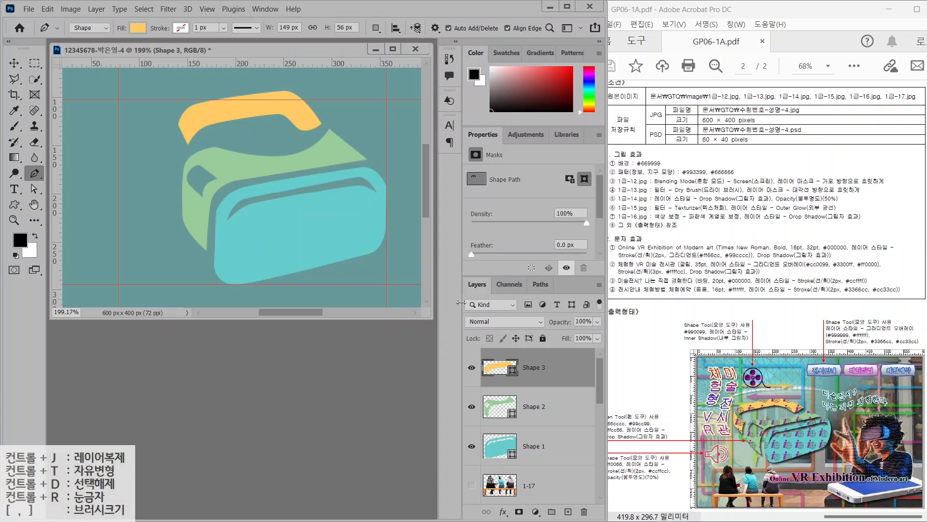
click(535, 407)
click(549, 379)
click(376, 27)
click(408, 44)
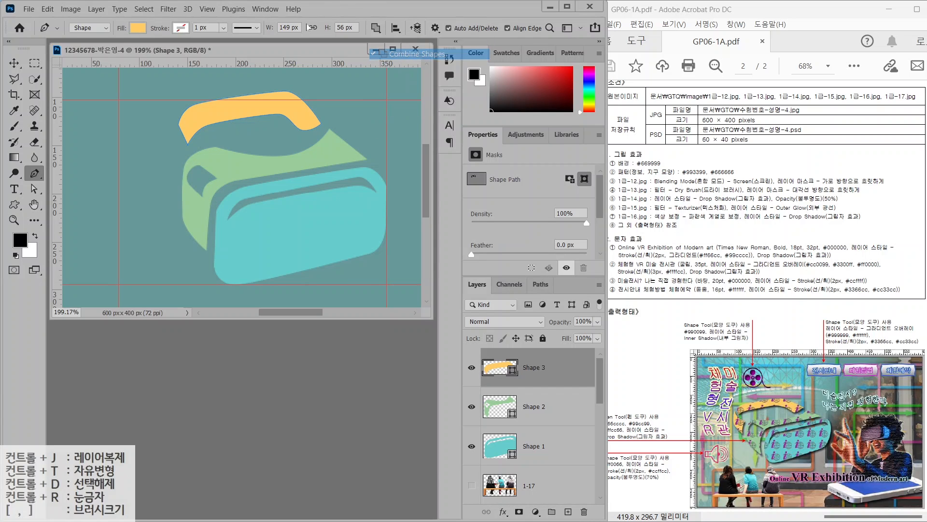
Pen-draw a closed eight-point strap piece on the headset's left side
click(168, 128)
click(169, 142)
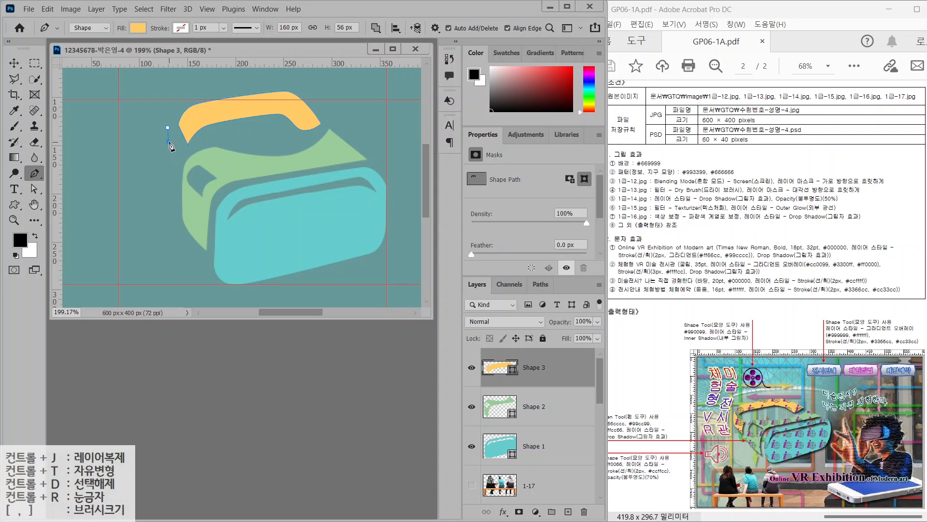
click(180, 152)
click(173, 164)
click(175, 185)
click(152, 159)
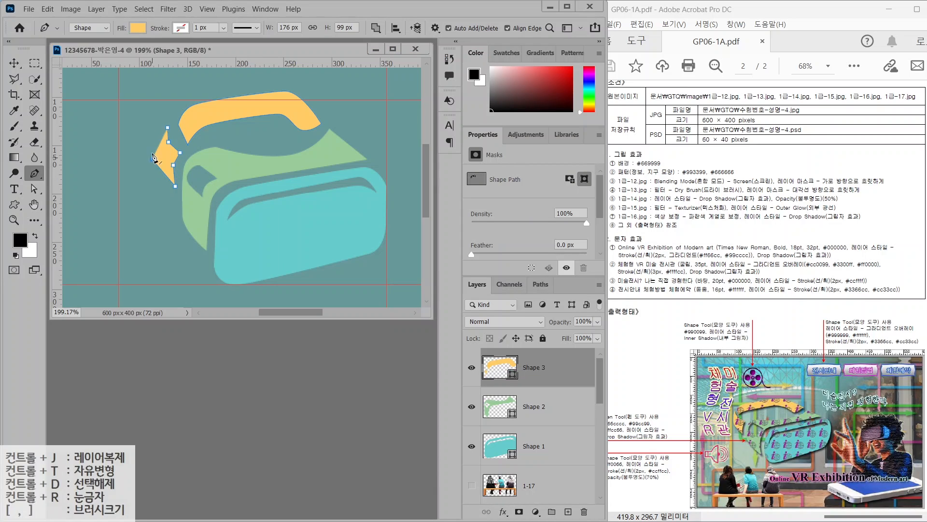
click(151, 137)
click(165, 125)
Adjust the left piece's anchor points and round its corners
click(34, 189)
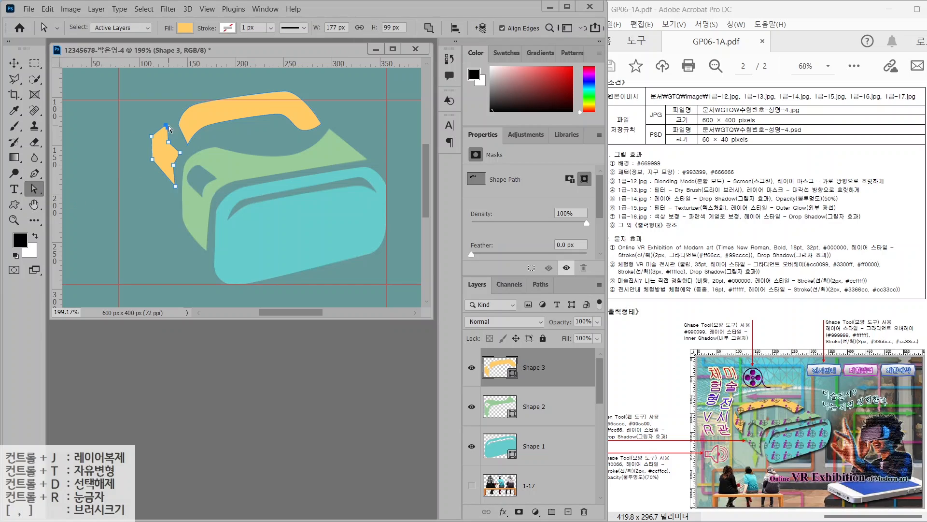
drag(168, 128, 167, 157)
right_click(35, 173)
click(80, 231)
click(34, 188)
click(121, 156)
click(183, 263)
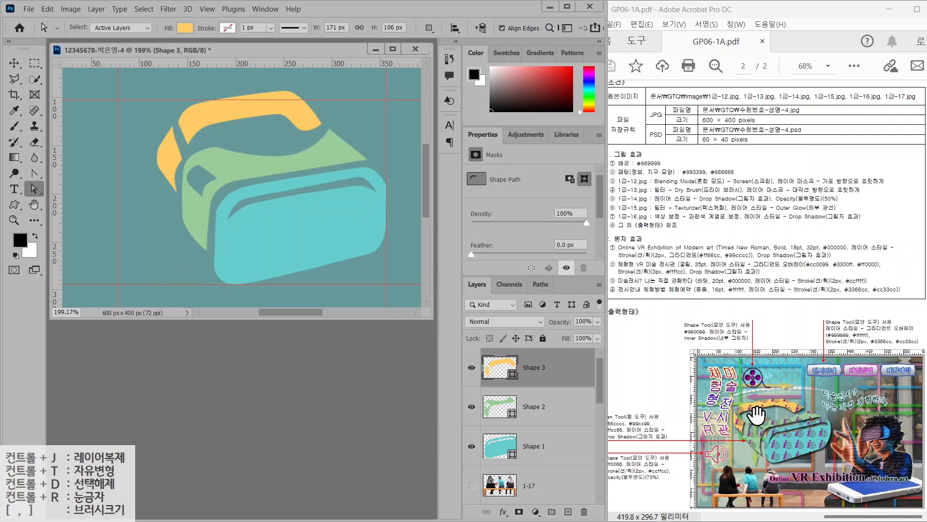
Toggle the orange and green strap layers' visibility to compare, leaving both visible
click(470, 369)
click(471, 367)
click(471, 368)
click(471, 368)
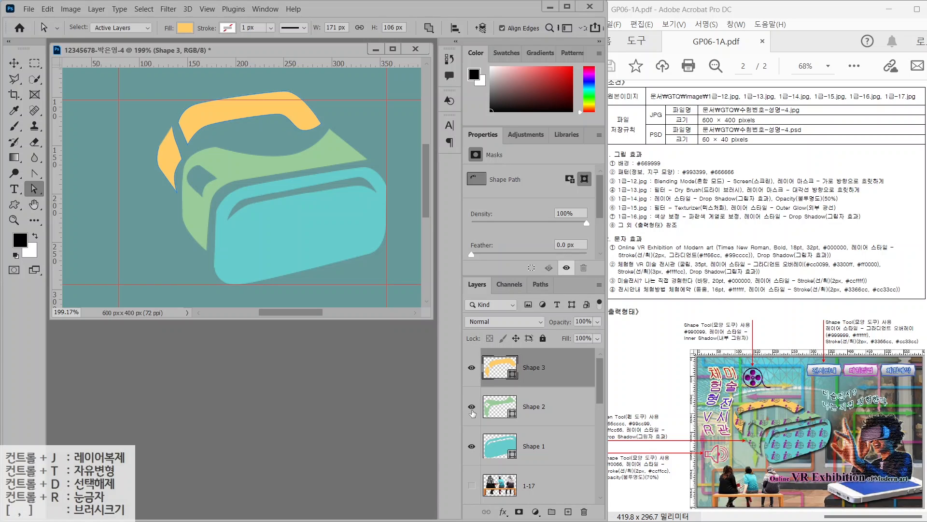
click(471, 407)
click(471, 407)
click(472, 408)
click(471, 407)
Add a Drop Shadow with default settings to the orange Shape 3 layer
drag(661, 431, 689, 406)
click(503, 512)
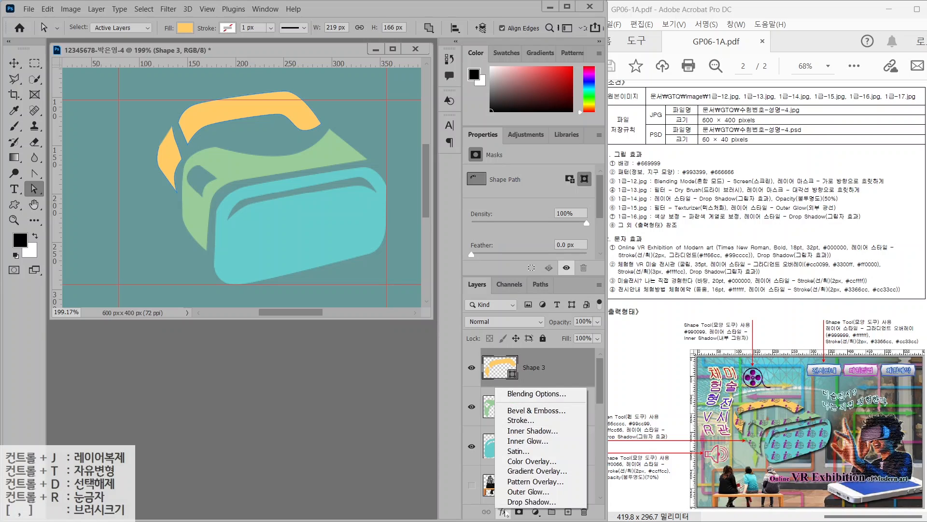
click(511, 503)
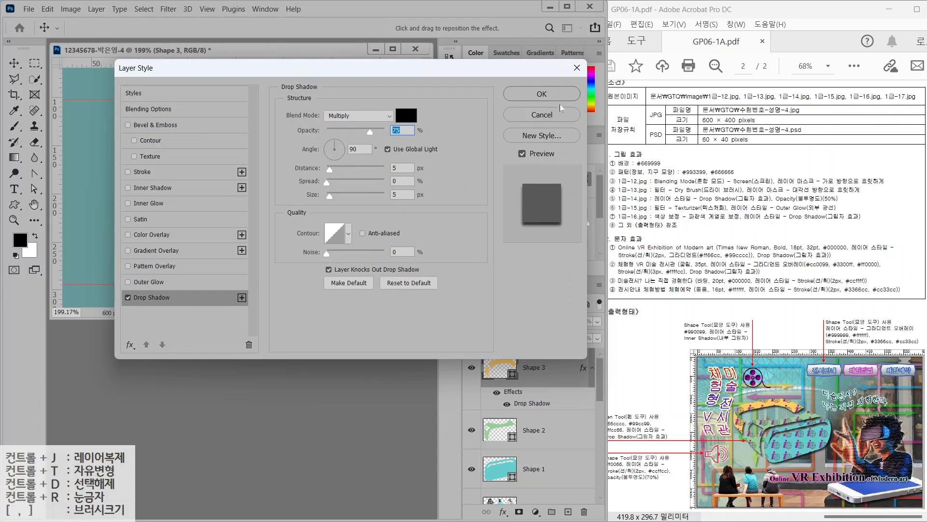
key(Return)
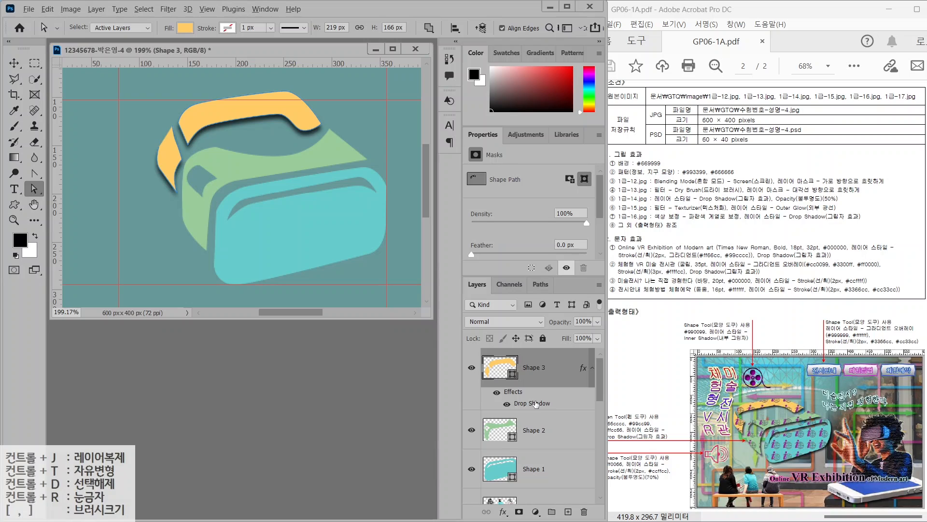
Copy the Drop Shadow effect onto the green Shape 2 and cyan Shape 1 layers
drag(535, 404, 530, 448)
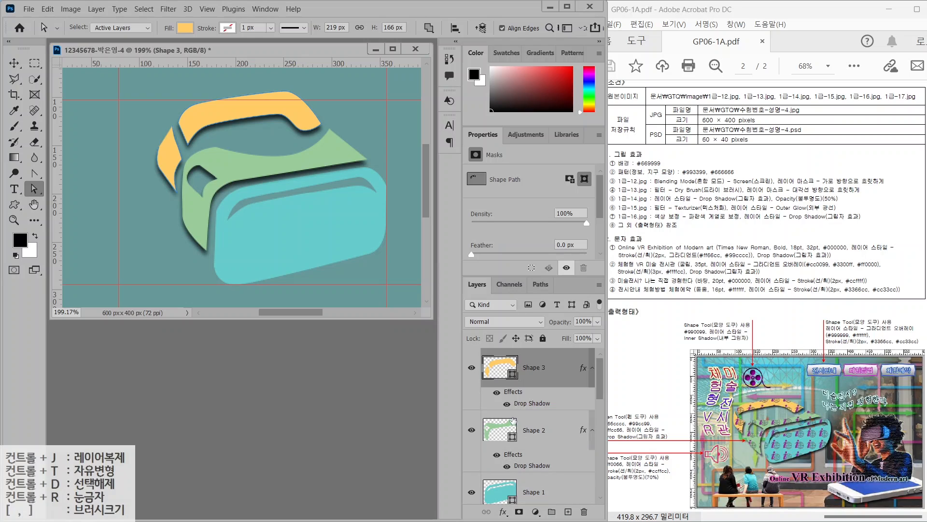
scroll(535, 457, down, 3)
scroll(536, 386, up, 3)
drag(528, 400, 534, 493)
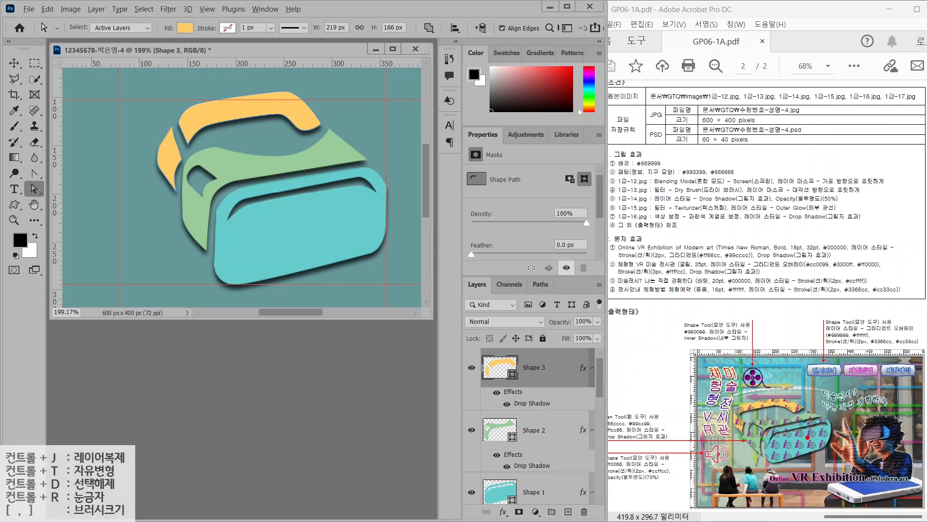
drag(807, 438, 845, 390)
key(Escape)
click(332, 209)
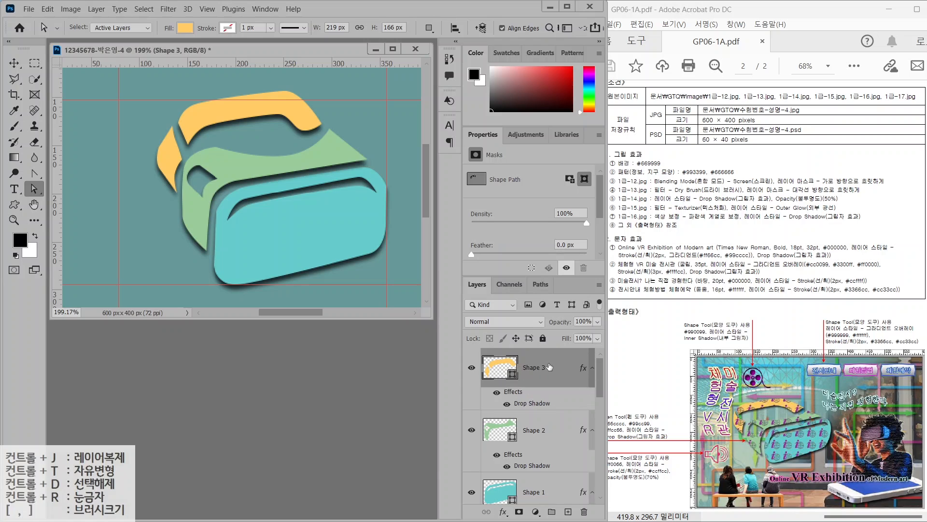
Add a new empty layer above Shape 3 and name it 패턴
click(568, 512)
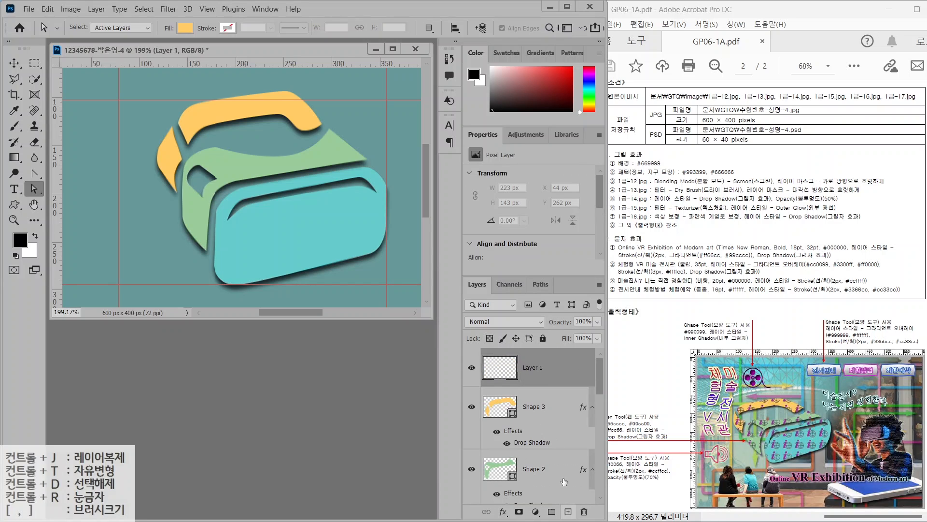
double_click(529, 368)
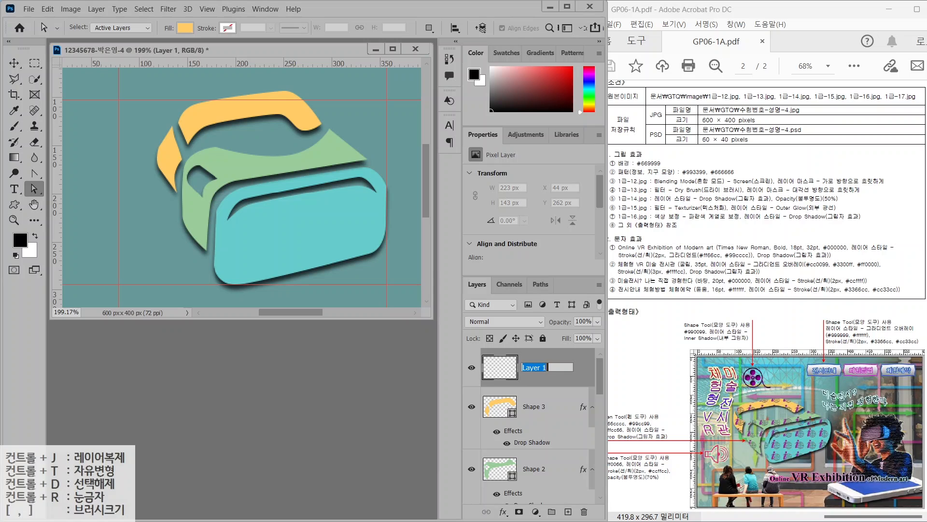
text(V)
text(패턴)
key(Return)
Collapse the Drop Shadow effect lists of Shape 3, Shape 2 and Shape 1
key(h)
key(ctrl+0)
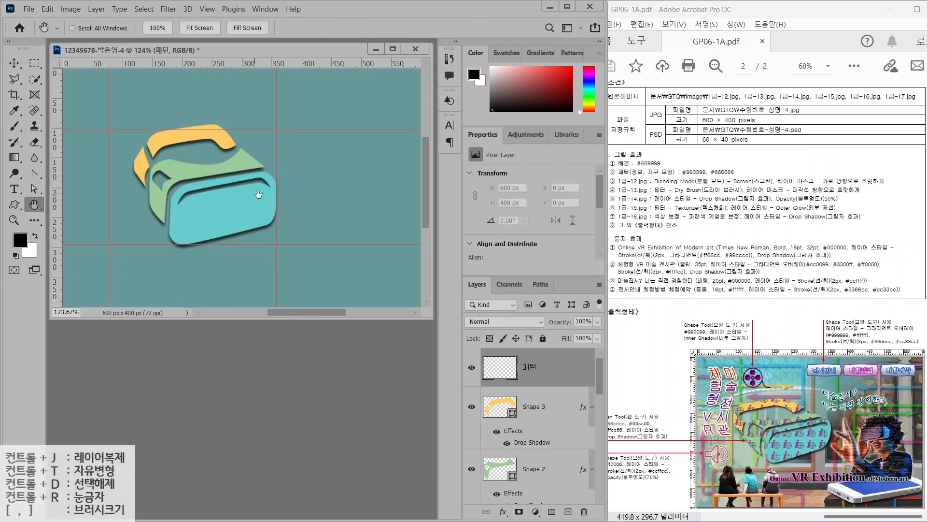
drag(258, 198, 308, 171)
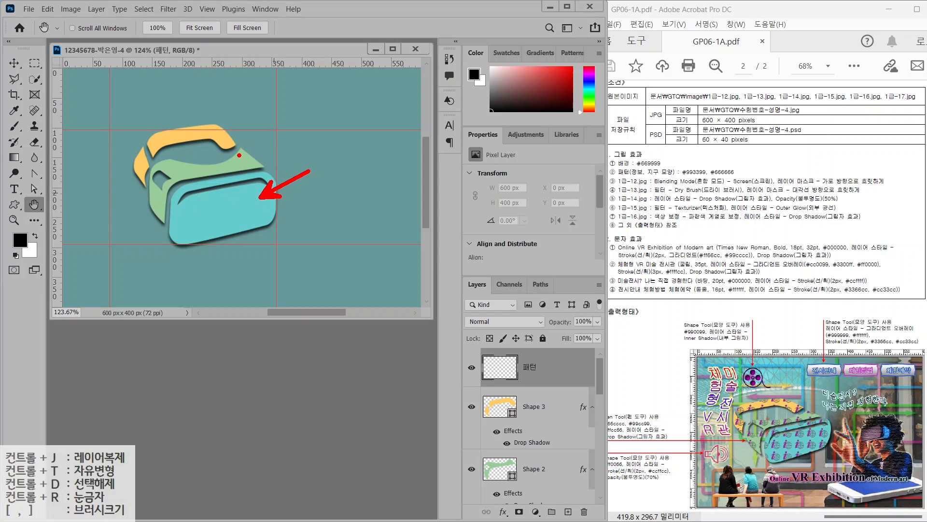
mouse_move(239, 155)
mouse_down()
mouse_move(273, 135)
mouse_move(250, 115)
mouse_up()
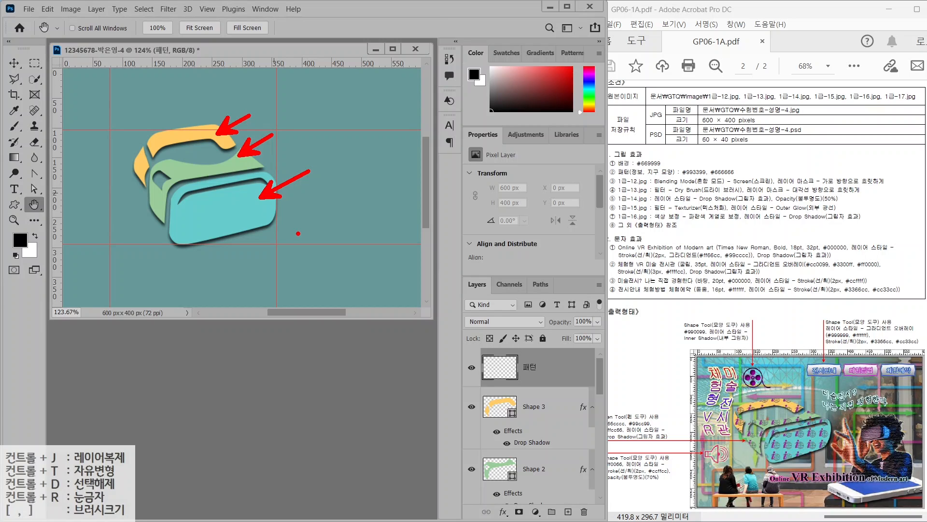
key(Escape)
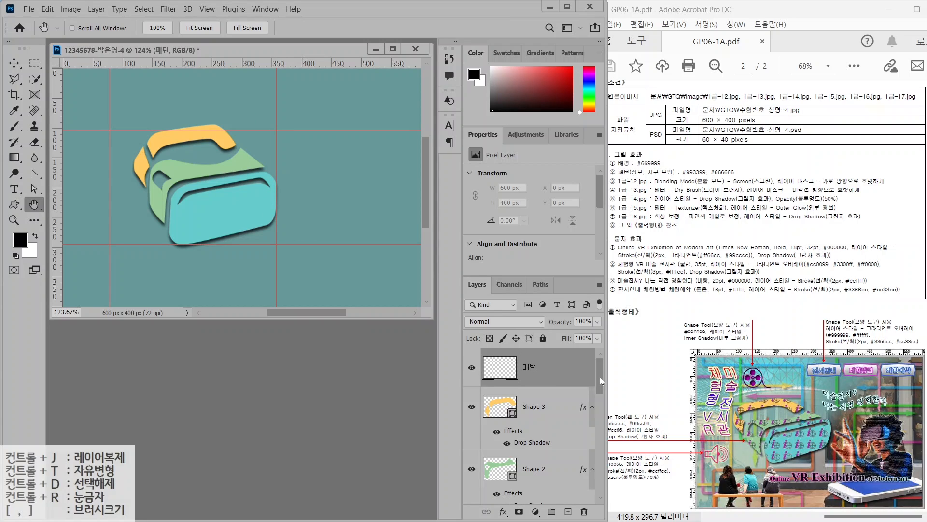
drag(600, 378, 600, 387)
click(593, 368)
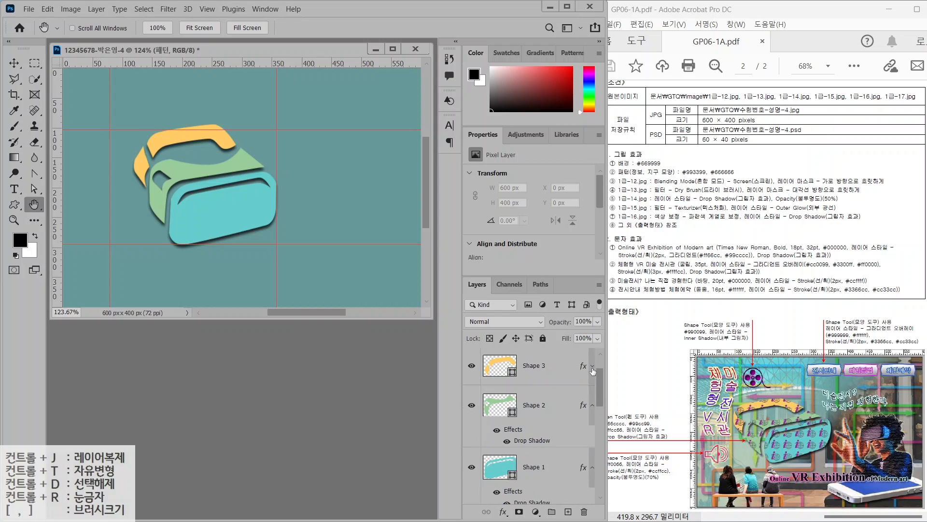
click(592, 405)
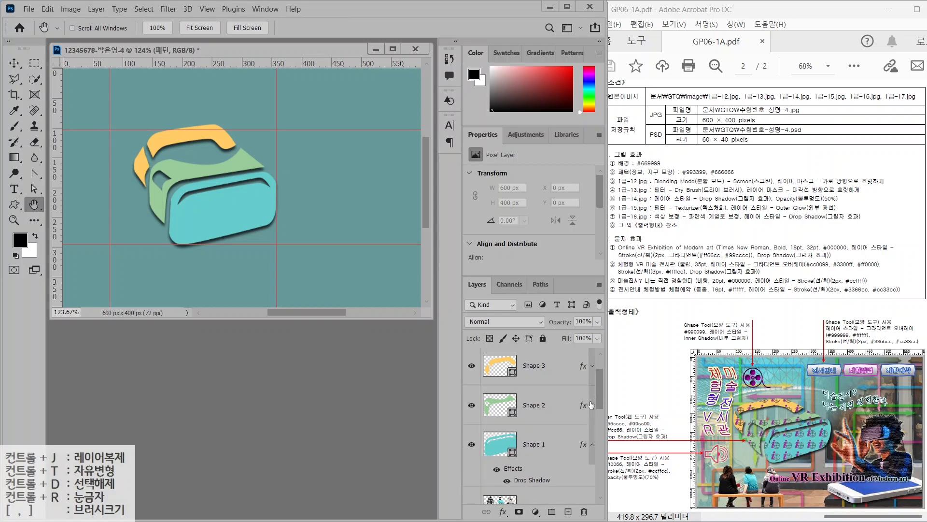
click(593, 445)
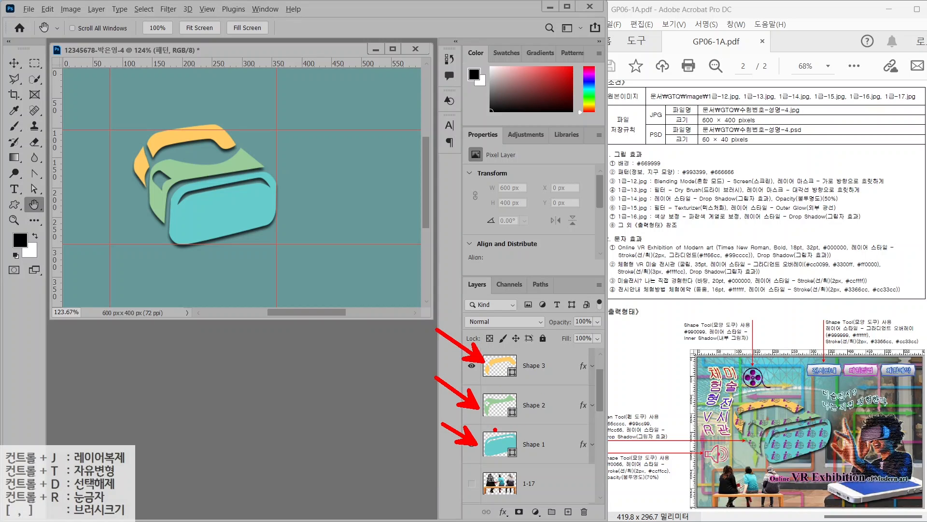
scroll(570, 419, up, 1)
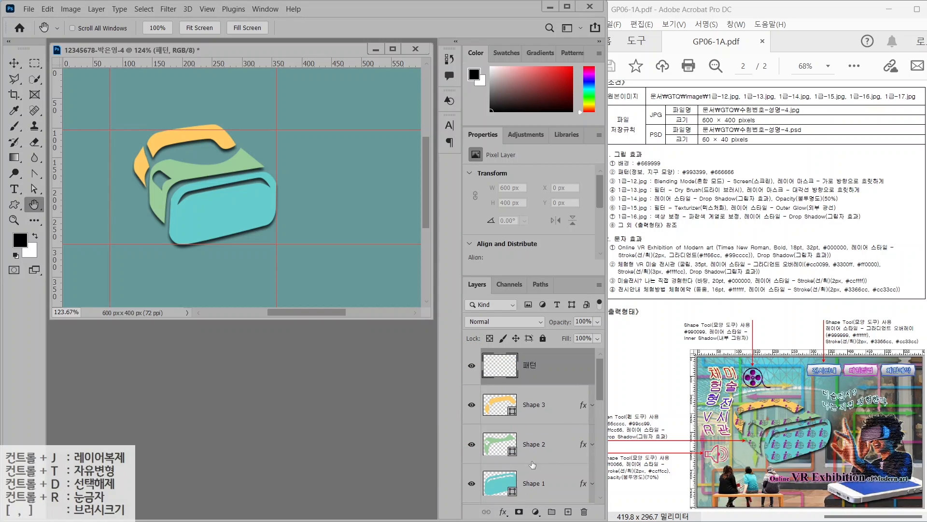
Load teal Shape 1's pixels as a selection, then add Shape 2 and Shape 3 to it
ctrl+click(500, 482)
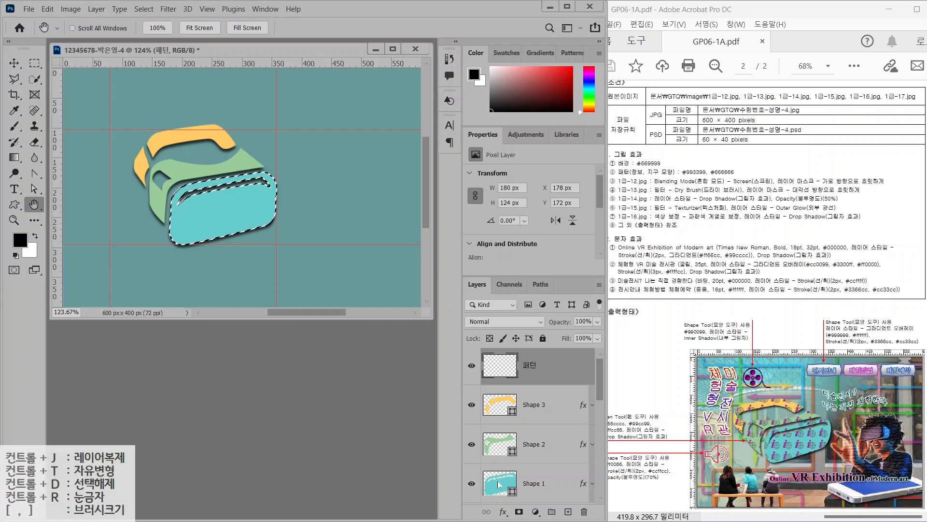
key(ctrl)
key(ctrl)
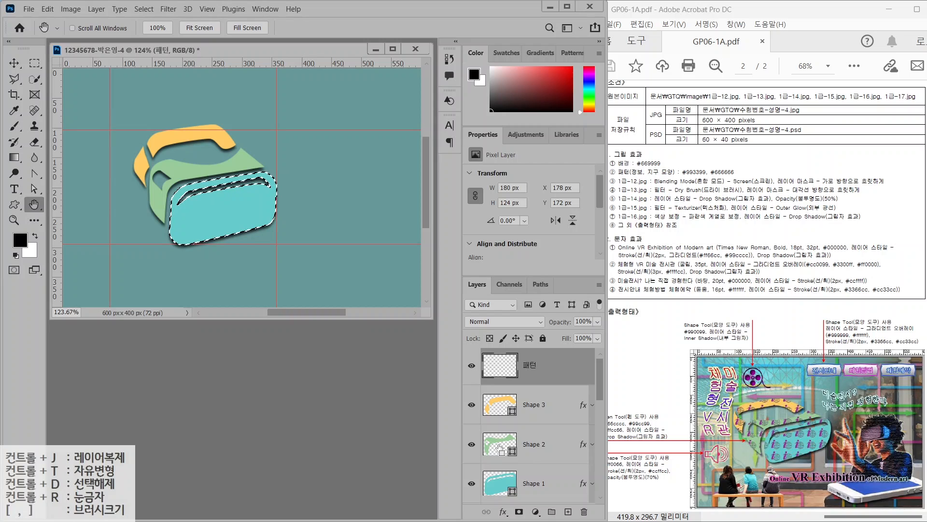
ctrl+shift+click(500, 447)
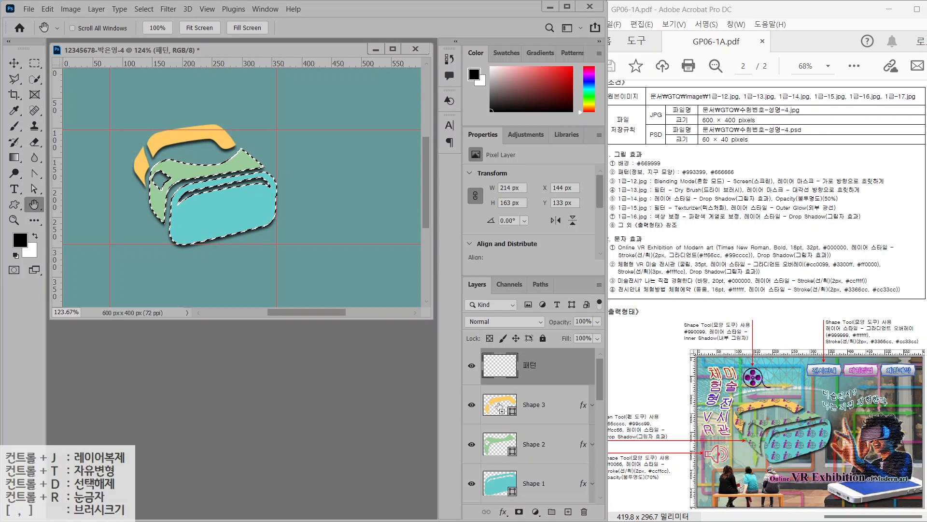
ctrl+shift+click(500, 407)
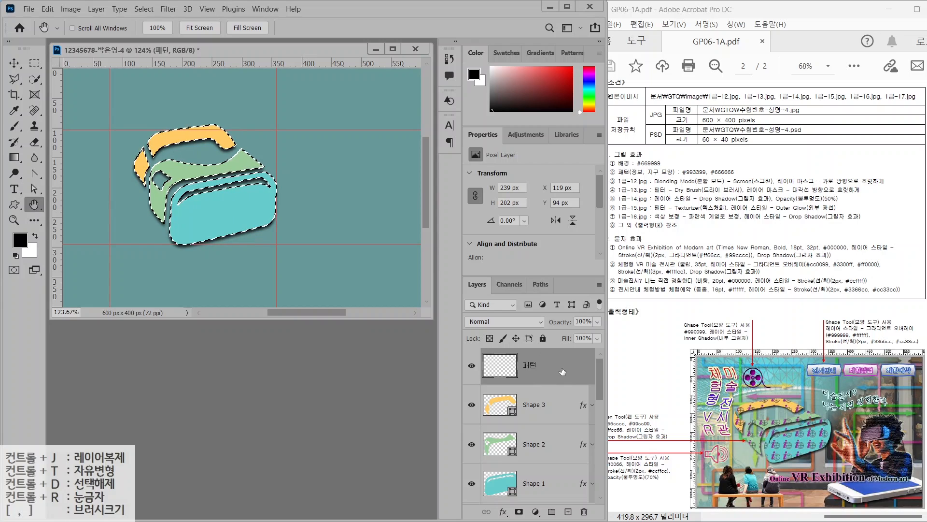
Fill the selection on 패턴 with the purple globe-and-i pattern, then deselect
click(47, 8)
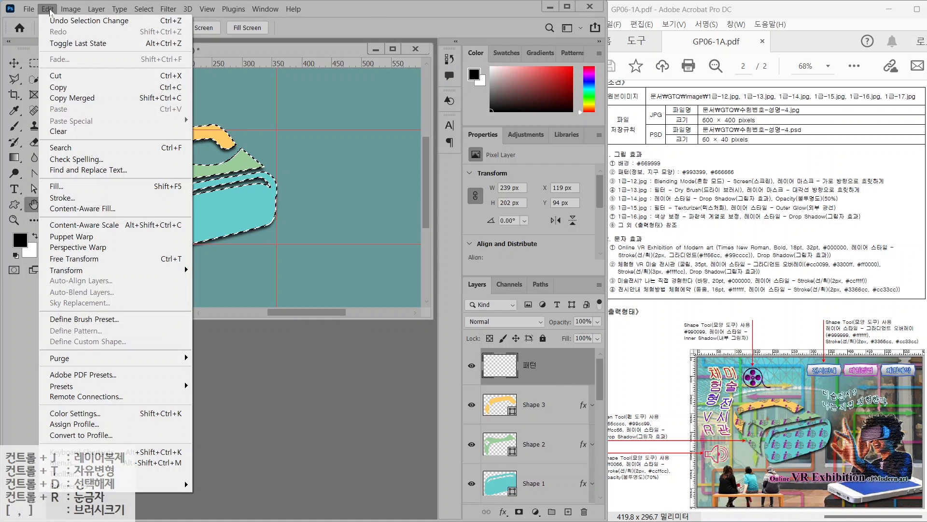
click(81, 186)
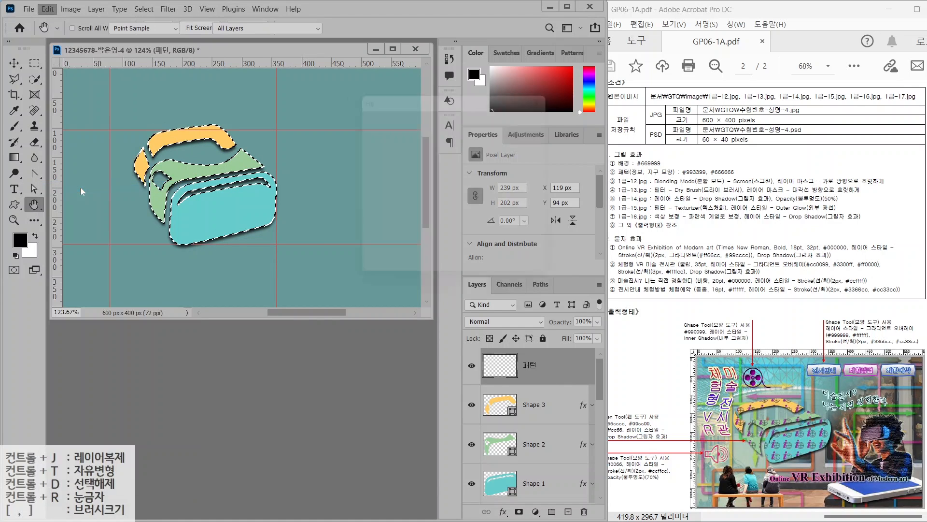
click(453, 116)
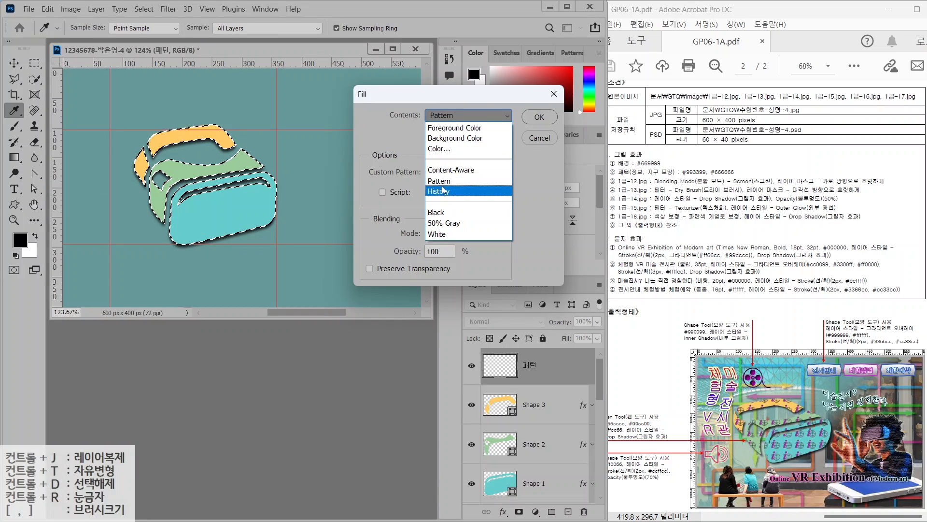
click(445, 181)
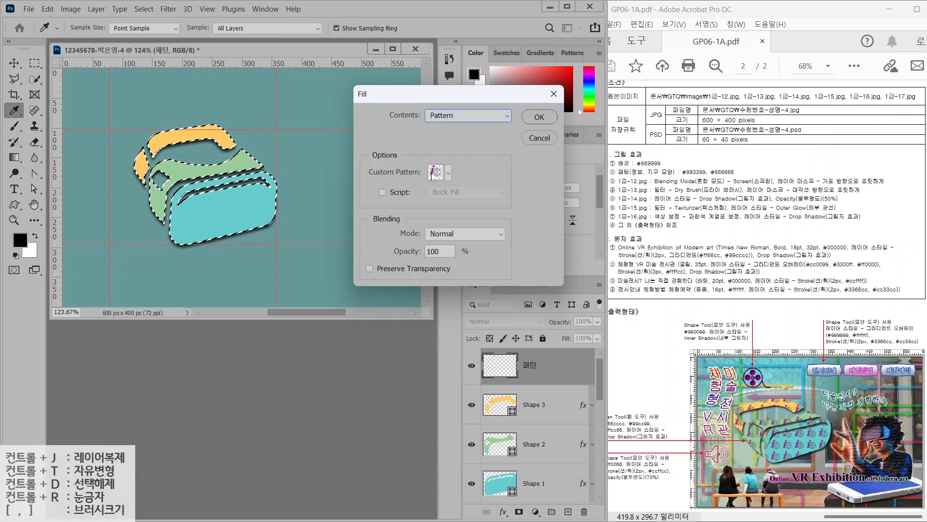
click(435, 172)
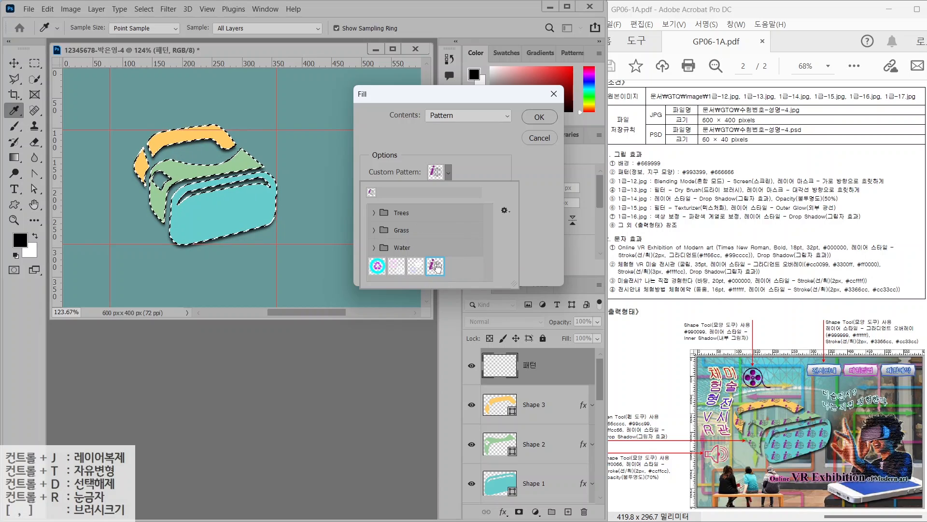
click(536, 117)
click(534, 117)
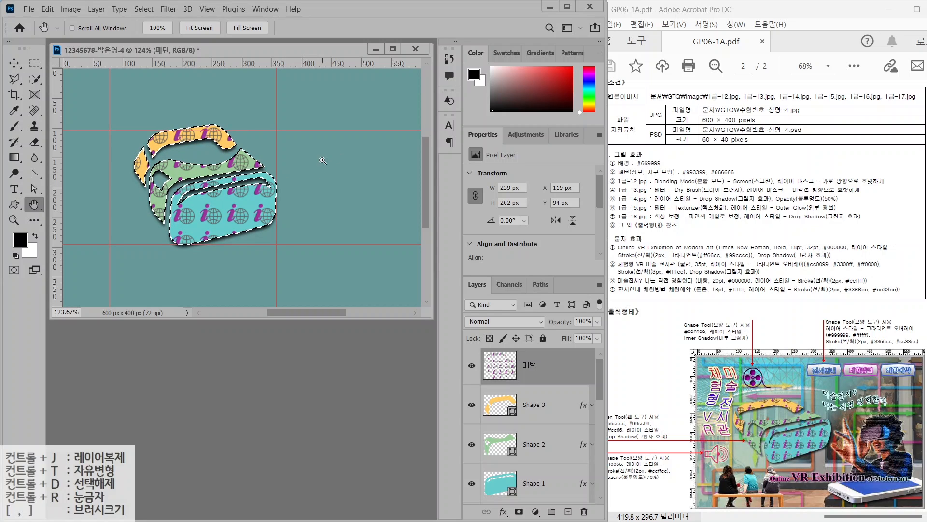
key(ctrl+d)
Turn on visibility for all the hidden background image layers
scroll(492, 415, down, 3)
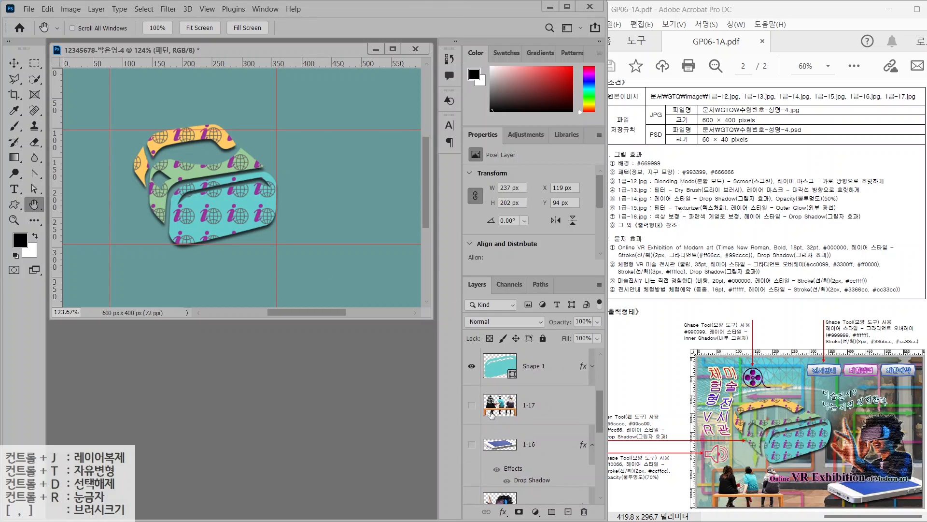
drag(473, 410, 480, 443)
scroll(481, 444, up, 10)
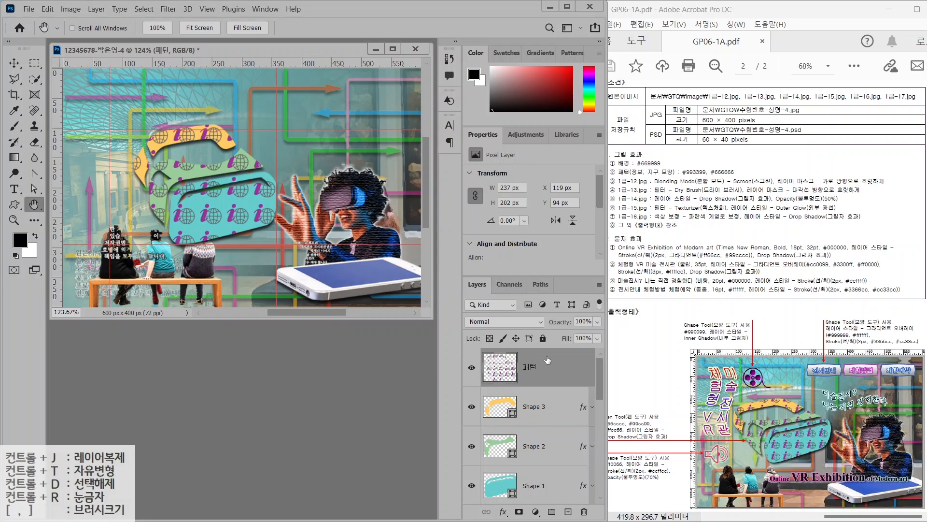
Draw a film-reel shape near the top-left with #990099 fill and an Inner Shadow
click(16, 205)
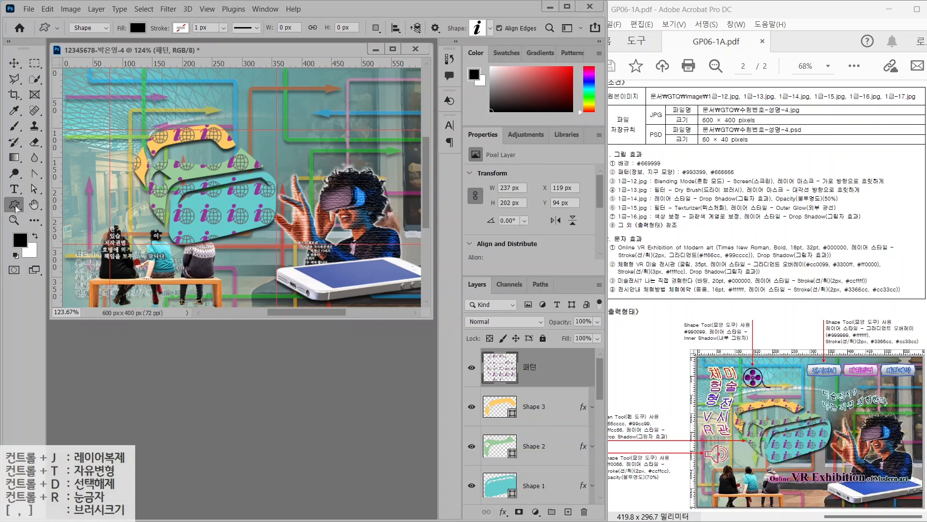
click(491, 28)
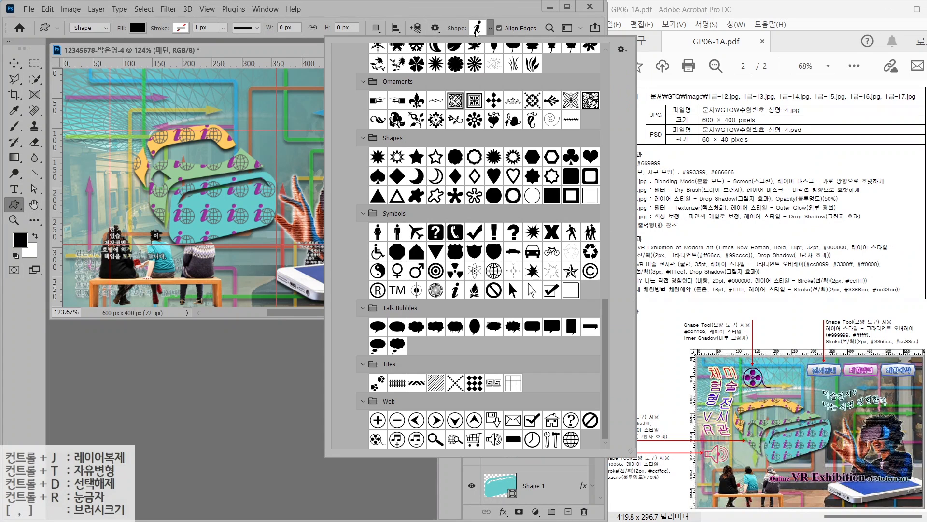
double_click(378, 439)
mouse_move(143, 82)
mouse_down()
mouse_move(232, 109)
mouse_move(185, 111)
mouse_up()
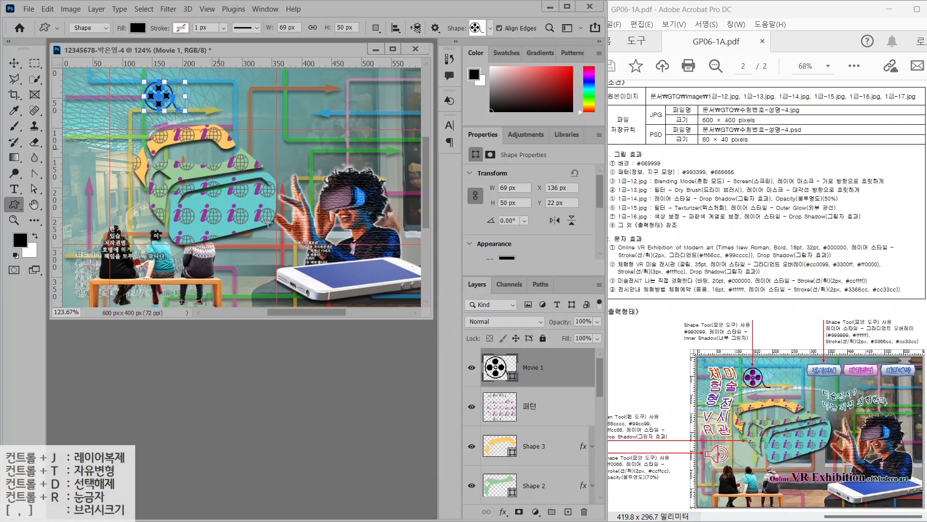
double_click(495, 371)
text(990099)
key(Return)
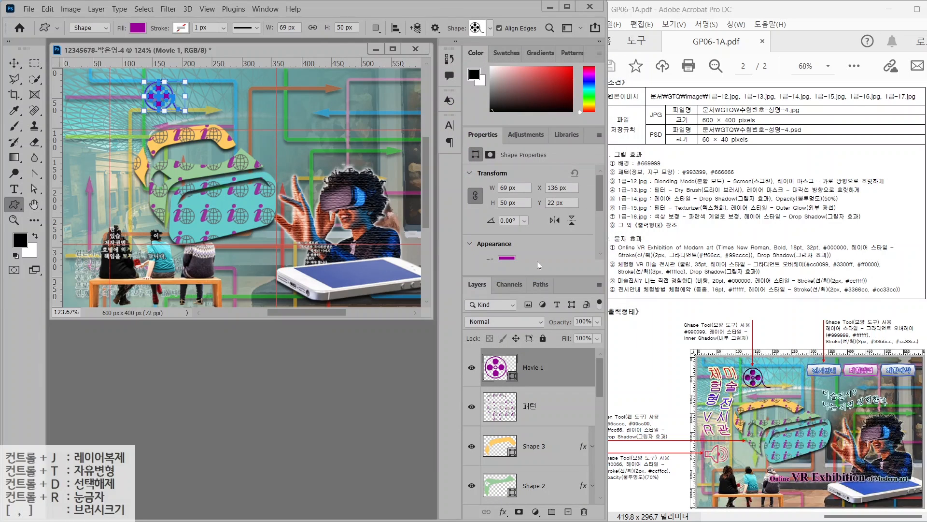
click(504, 511)
click(529, 432)
key(Return)
Draw a speaker custom shape at the canvas left filled with #ff0066
click(14, 63)
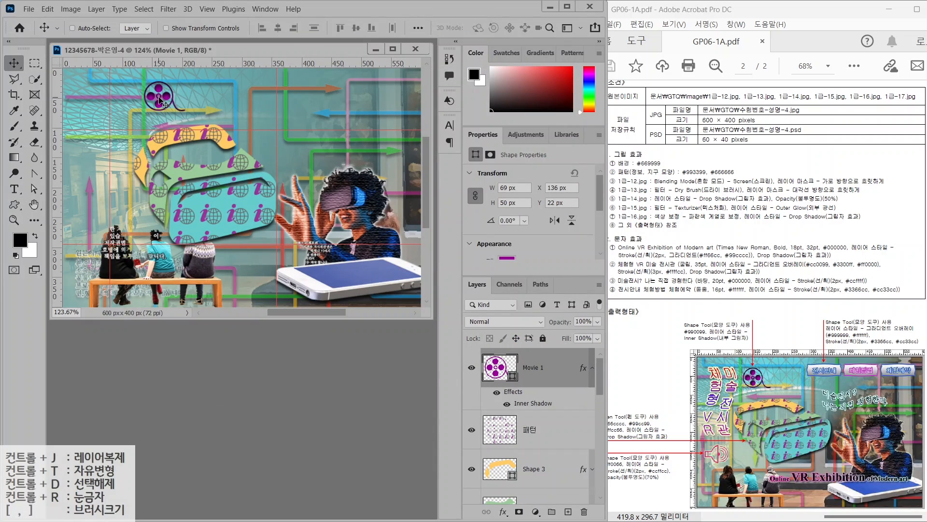
click(14, 204)
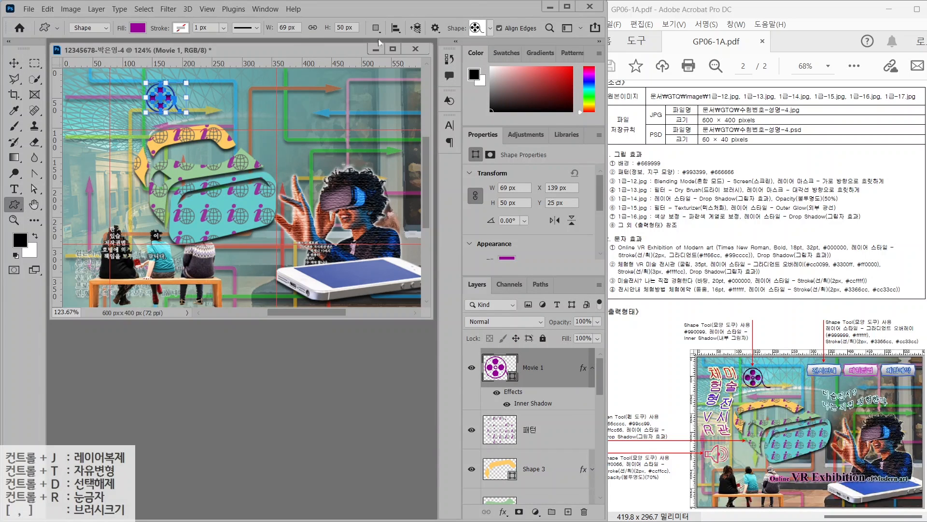
click(477, 28)
double_click(494, 439)
mouse_move(81, 210)
mouse_down()
mouse_move(119, 170)
mouse_move(150, 234)
mouse_move(111, 225)
mouse_up()
double_click(500, 368)
text(00)
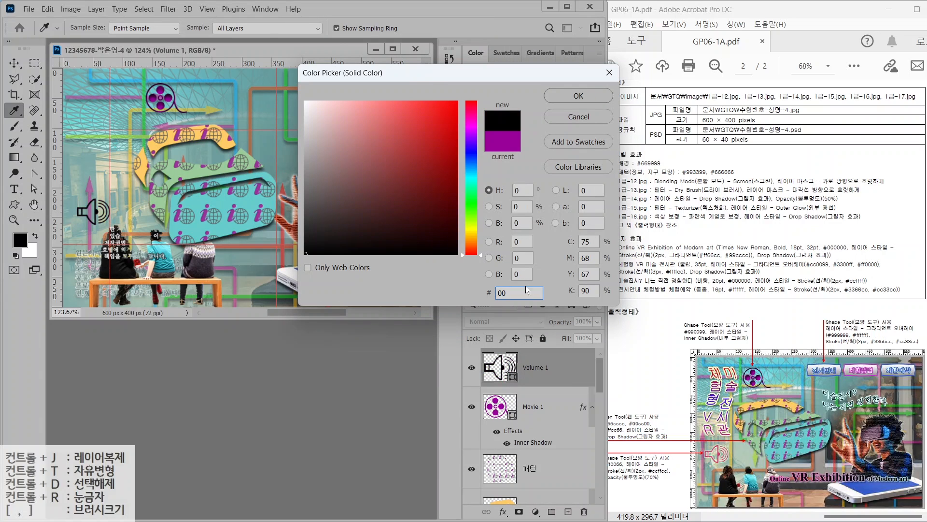
double_click(527, 291)
text(ff0066)
key(Return)
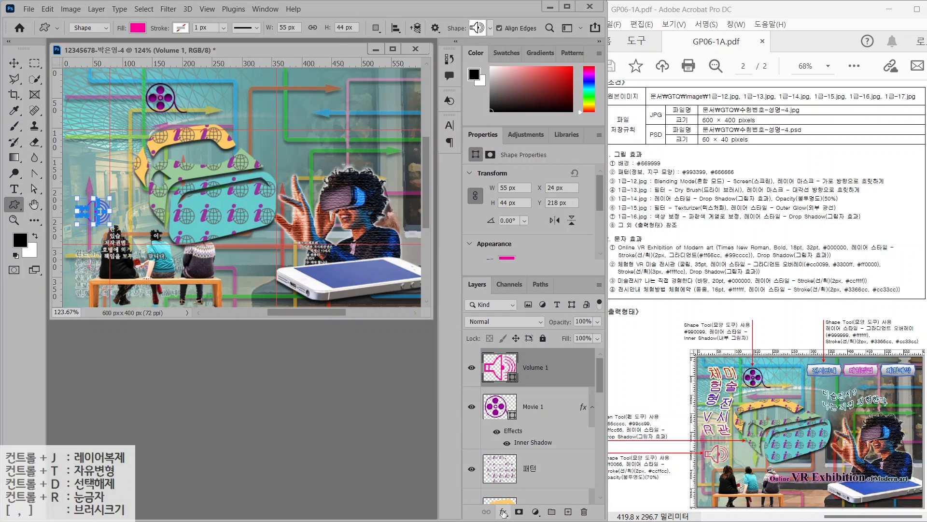
Give the speaker a #ccffcc Stroke and 70% opacity, nudging it slightly down-left
click(519, 419)
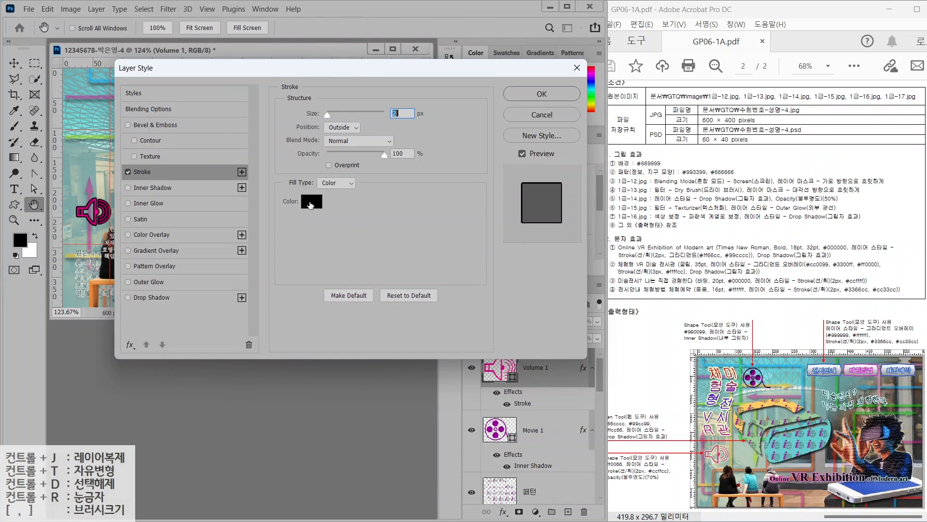
click(311, 202)
text(ccffcc)
key(Return)
click(542, 94)
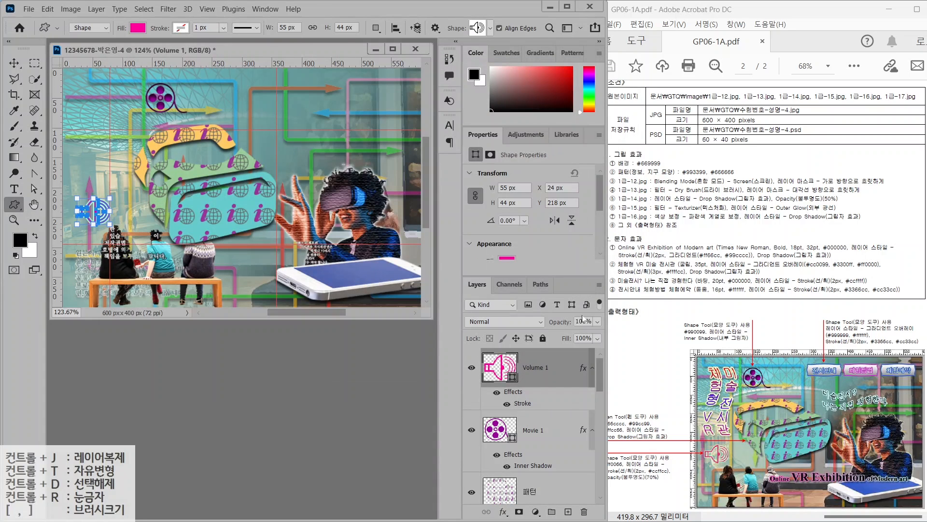
click(582, 321)
text(70)
key(Return)
key(v)
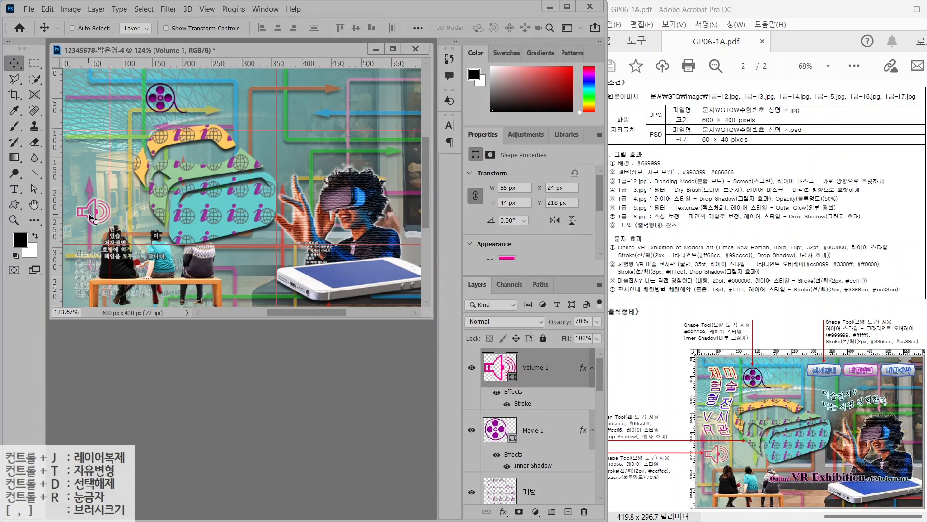
drag(90, 218, 87, 222)
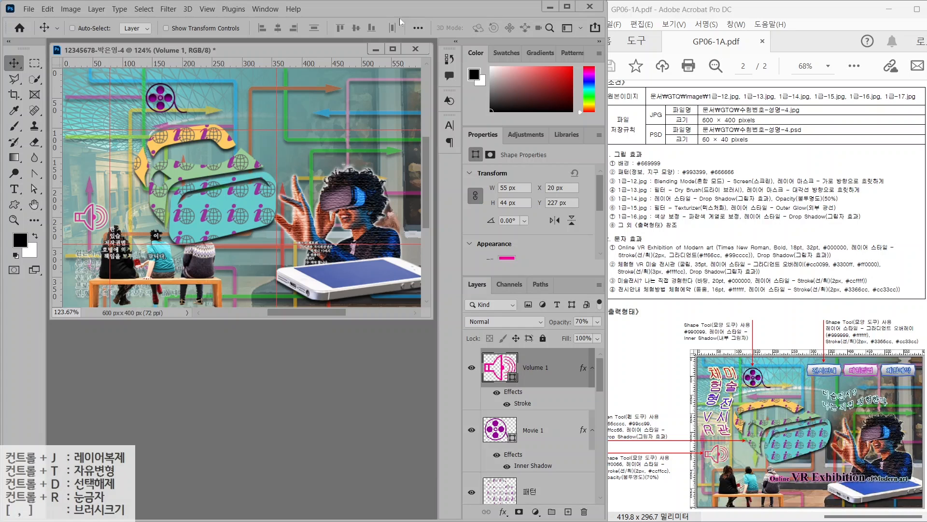
Draw a Banner custom shape near the top of the canvas
key(u)
click(479, 28)
scroll(408, 132, up, 10)
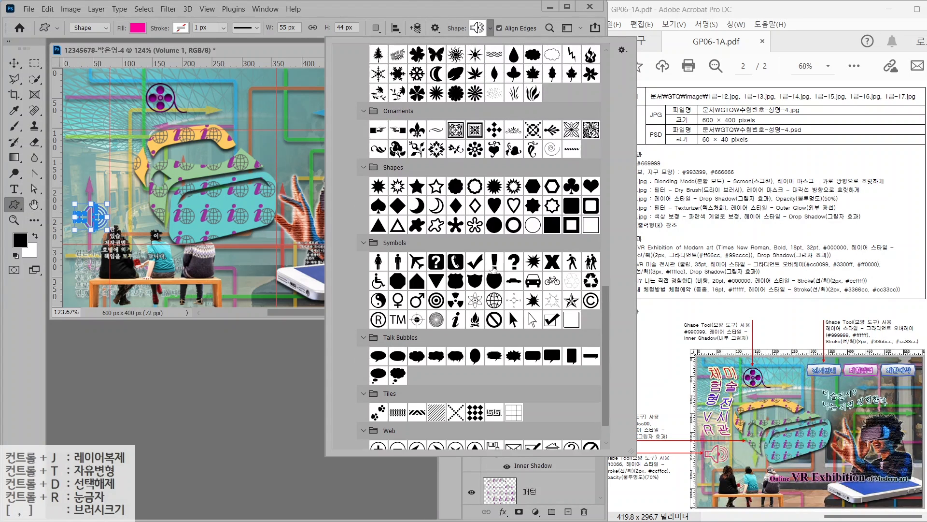
scroll(408, 133, up, 5)
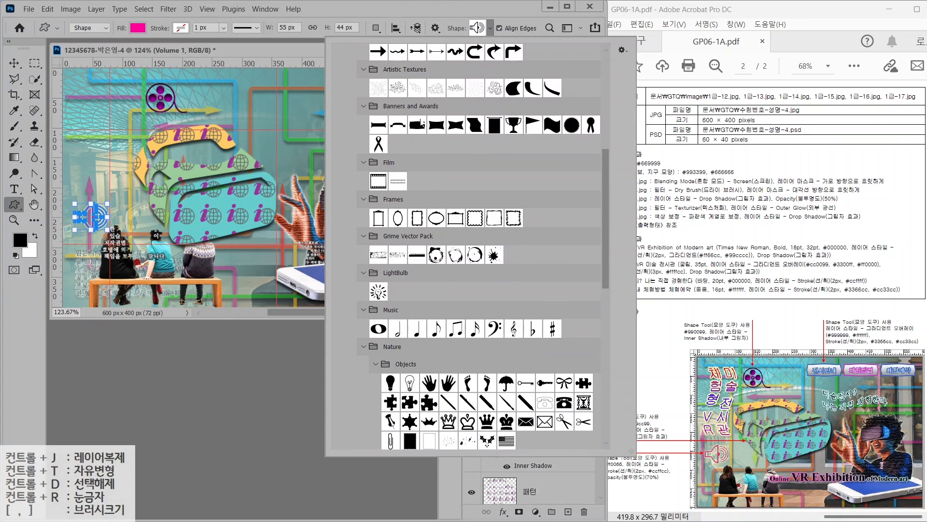
double_click(413, 135)
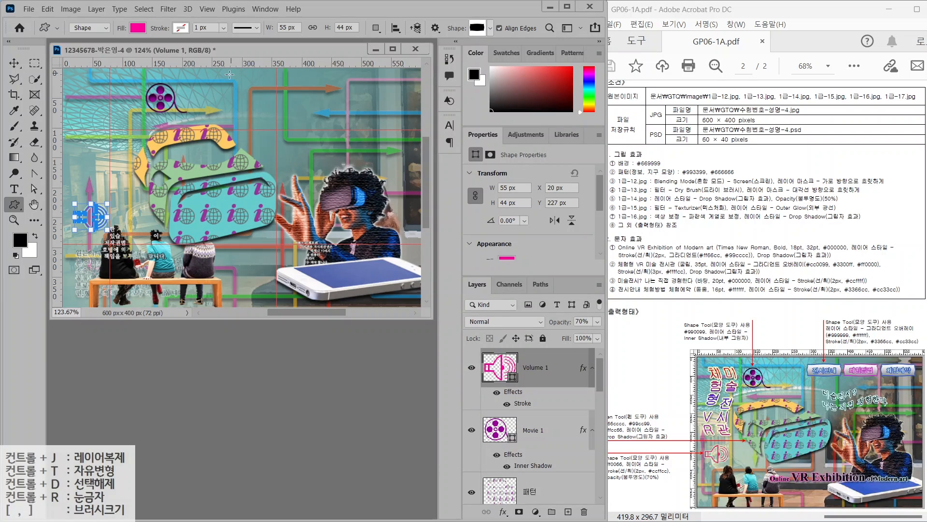
mouse_move(229, 75)
mouse_down()
mouse_move(333, 80)
mouse_move(291, 95)
mouse_up()
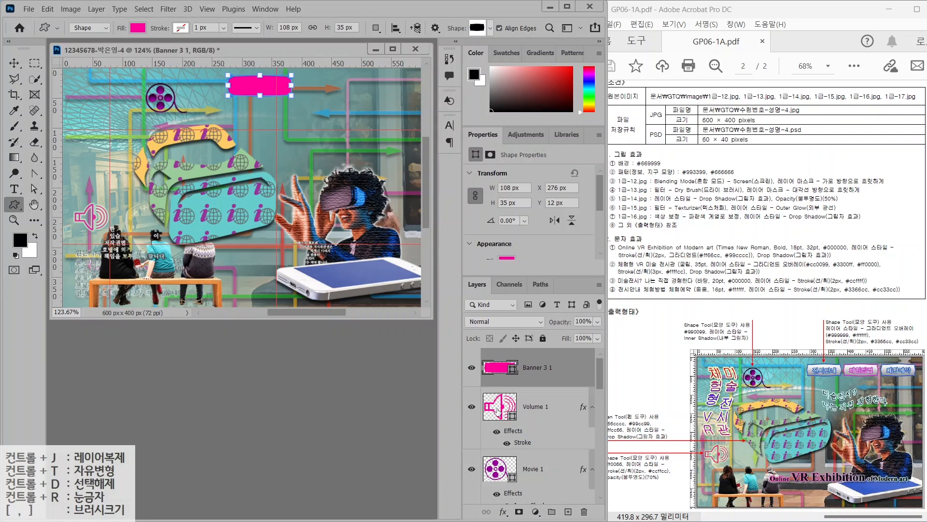
Add a vertical Gradient Overlay from #999999 grey to white on the banner
click(502, 512)
click(521, 479)
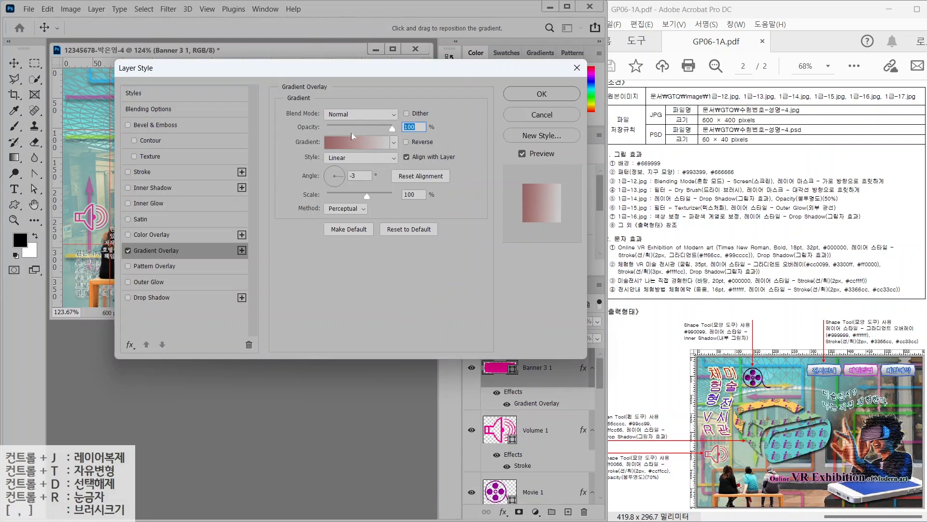
click(351, 133)
double_click(335, 274)
text(999999)
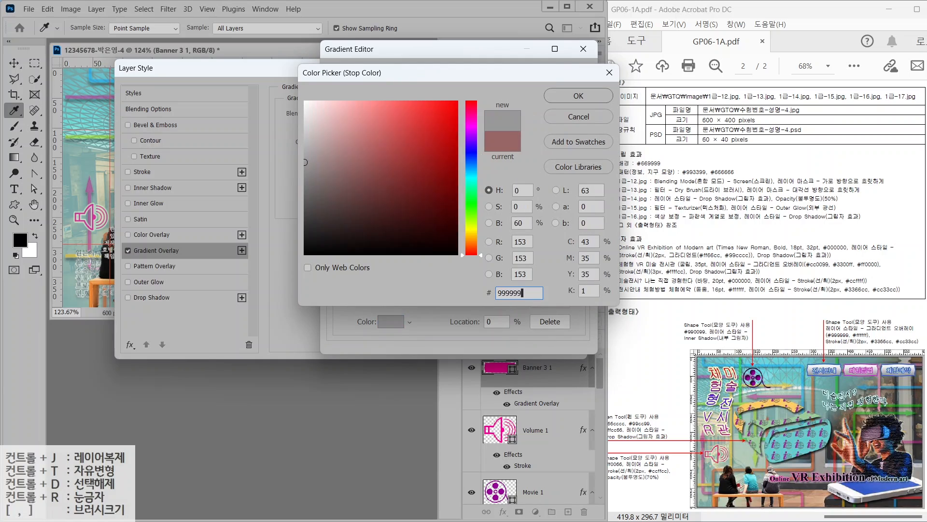
key(Return)
double_click(582, 275)
click(561, 99)
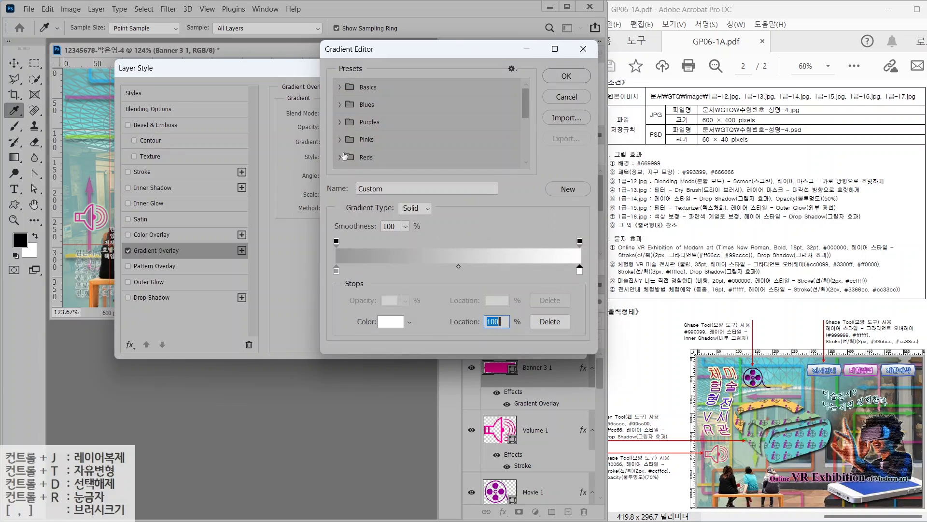
key(Return)
drag(344, 179, 336, 164)
Add a #3366cc blue Stroke to the banner and apply its effects
click(142, 172)
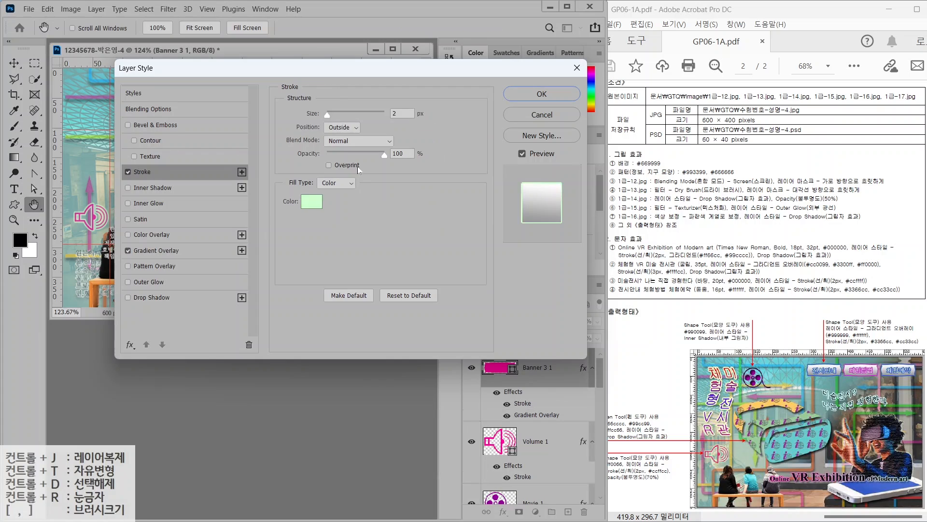
click(326, 201)
text(3366cc)
key(Return)
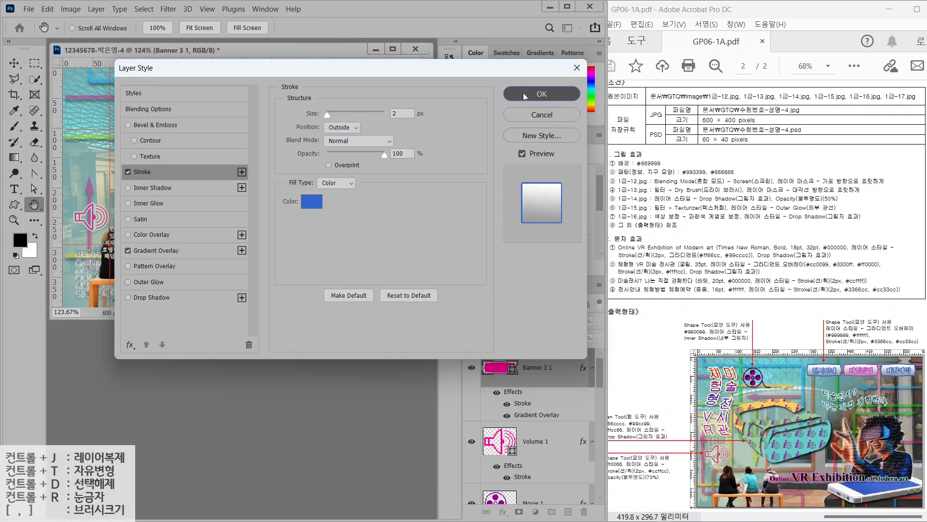
click(525, 95)
key(v)
key(alt+2)
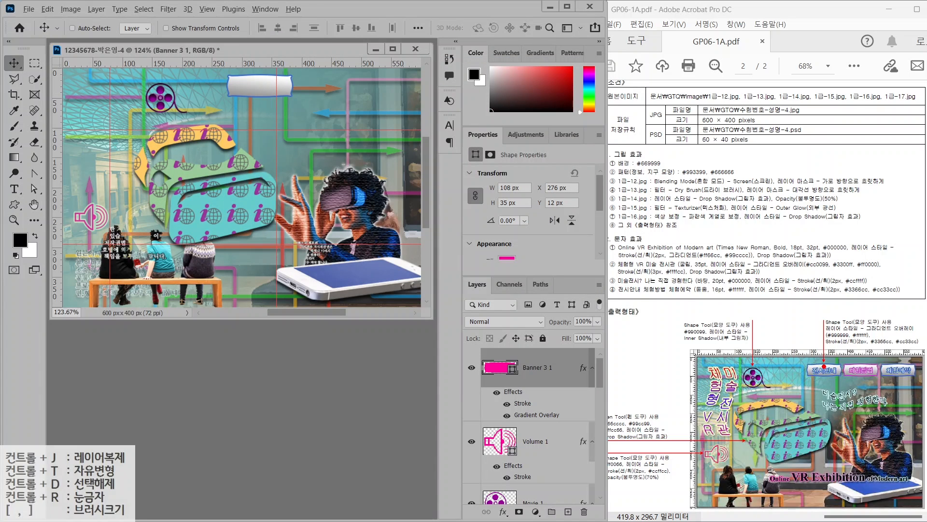
drag(825, 366, 787, 311)
drag(853, 360, 832, 307)
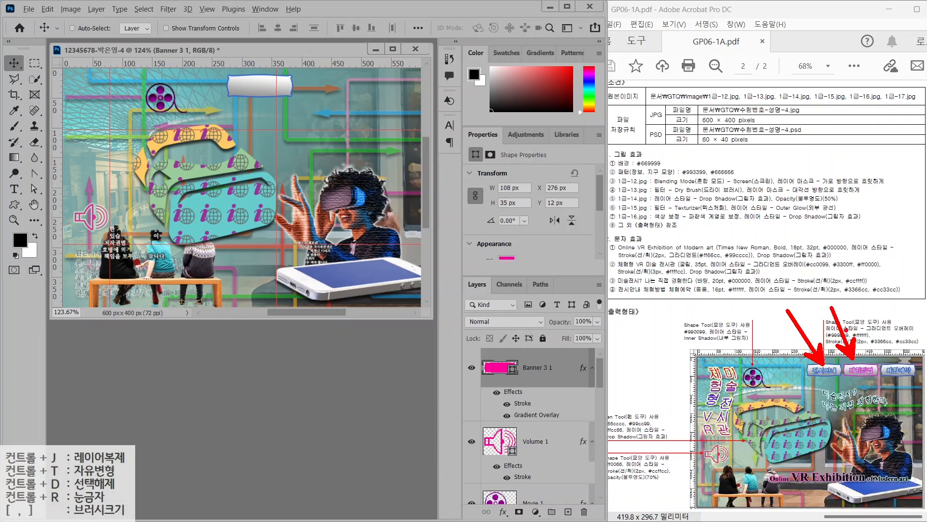
drag(898, 367, 884, 315)
Duplicate the banner to its right and change the copy's Stroke to #cc33cc magenta
key(Escape)
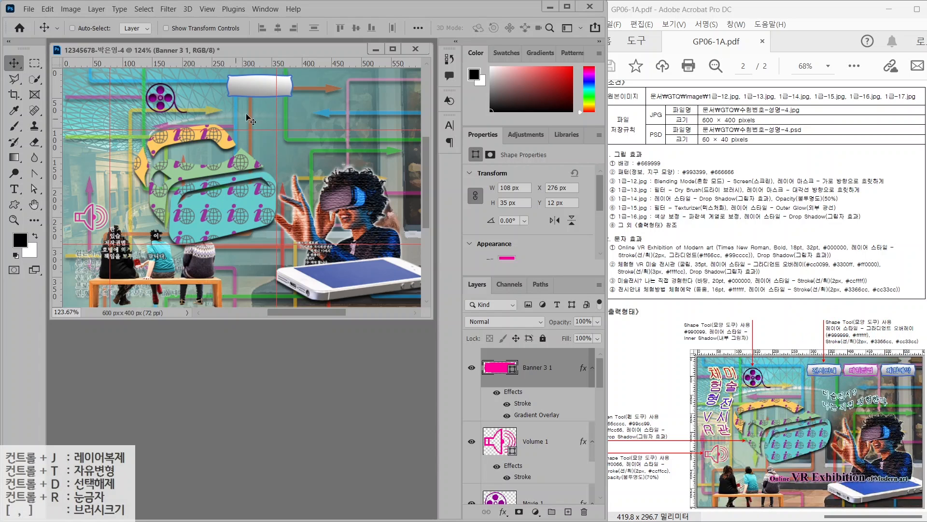
key(ctrl+j)
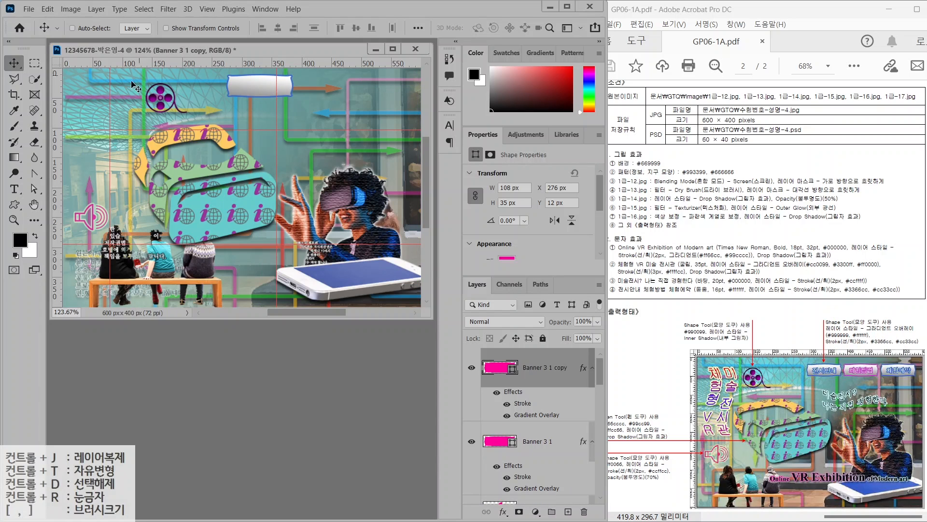
drag(259, 90, 330, 91)
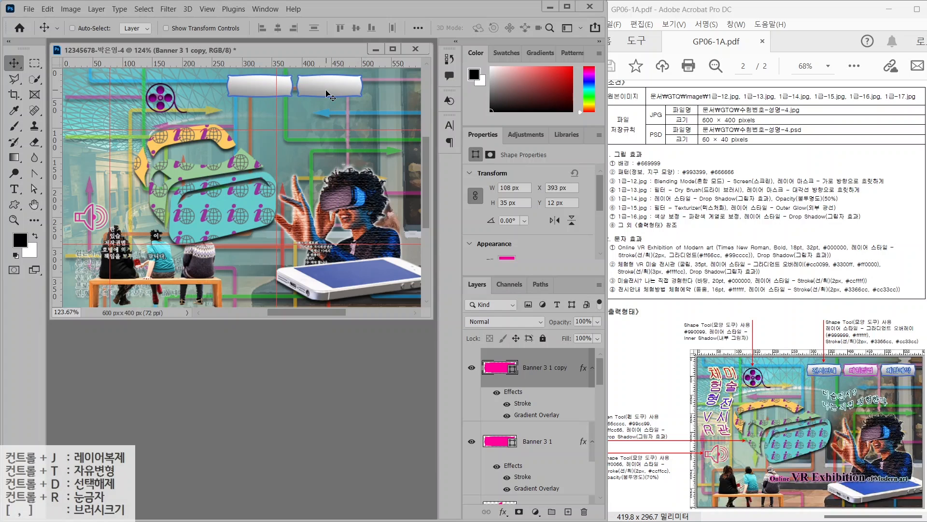
double_click(521, 404)
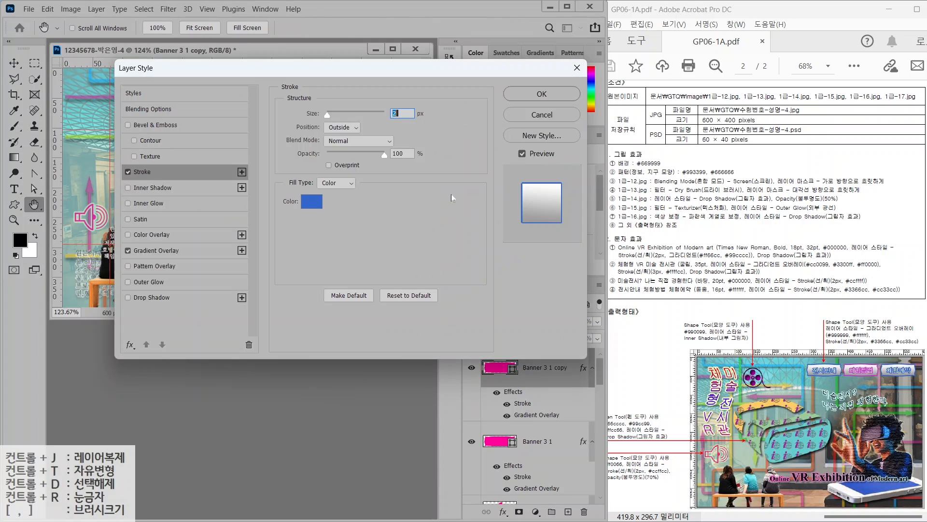
click(309, 199)
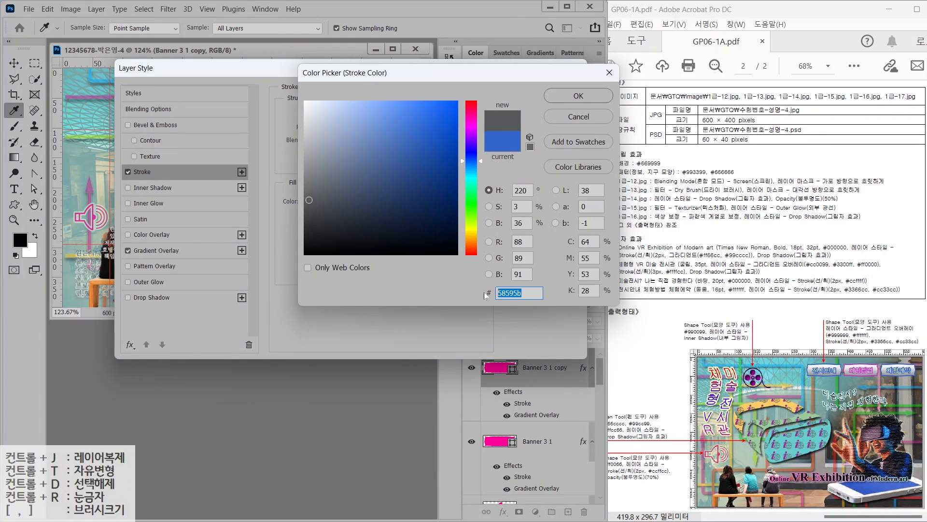
text(cc33cc)
key(Return)
key(Return)
Duplicate the original banner to the top right and collapse the three banners' effect lists
click(485, 439)
key(ctrl+j)
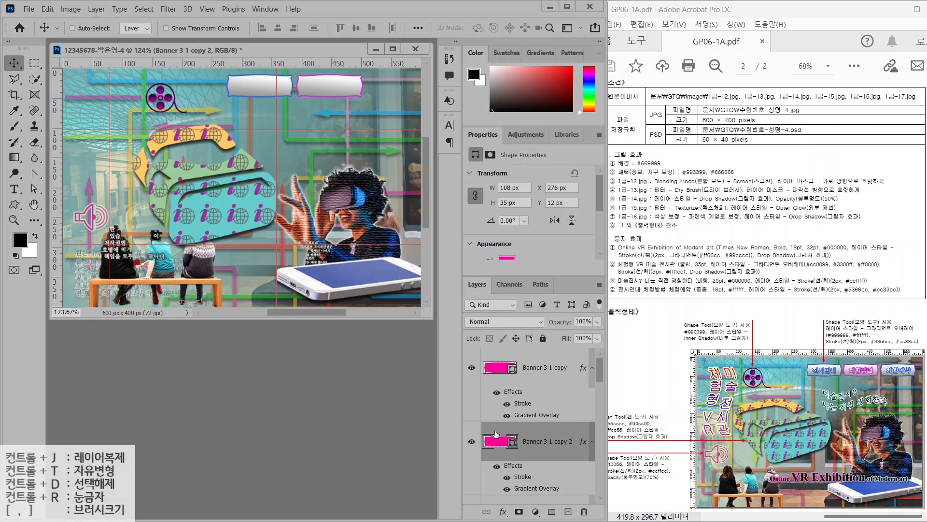
drag(247, 92, 388, 92)
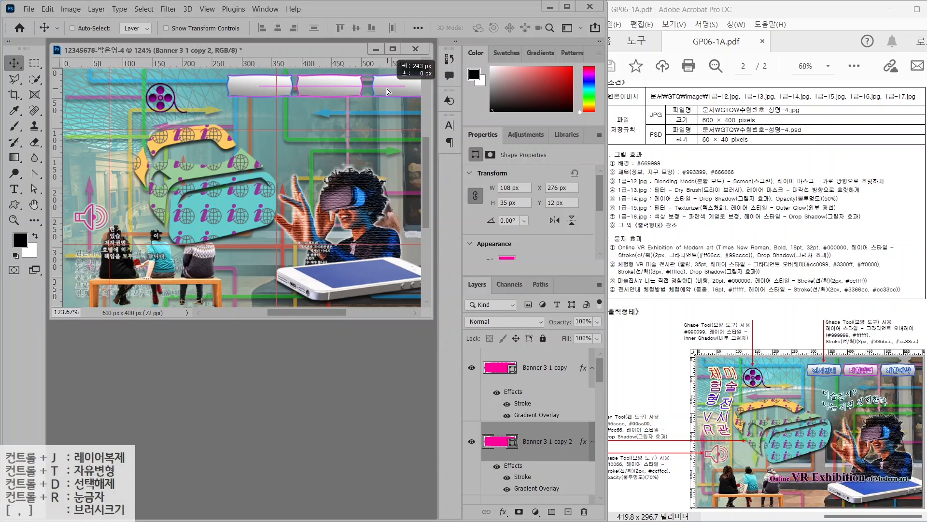
click(593, 367)
click(593, 406)
click(592, 447)
Shift all three banners left and resize them together with Free Transform
click(546, 371)
shift+click(540, 446)
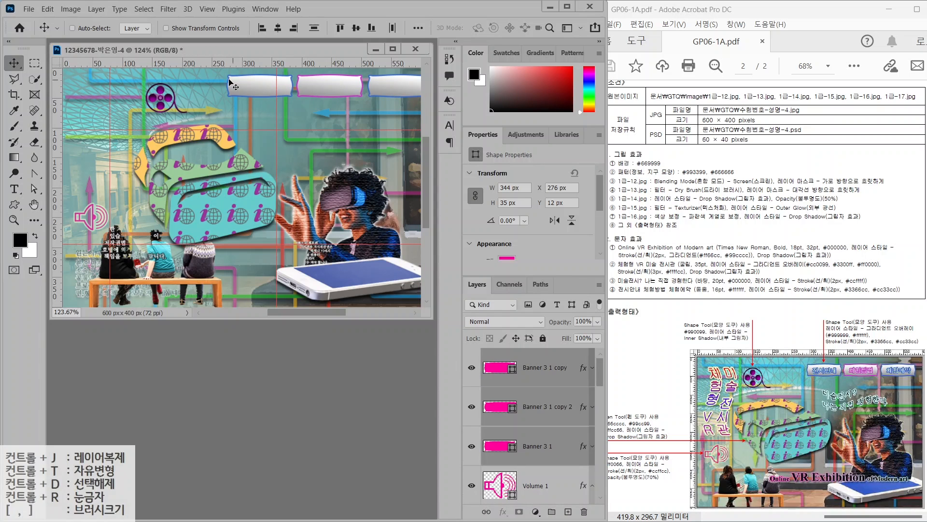
drag(255, 86, 236, 89)
key(ctrl+t)
key(Return)
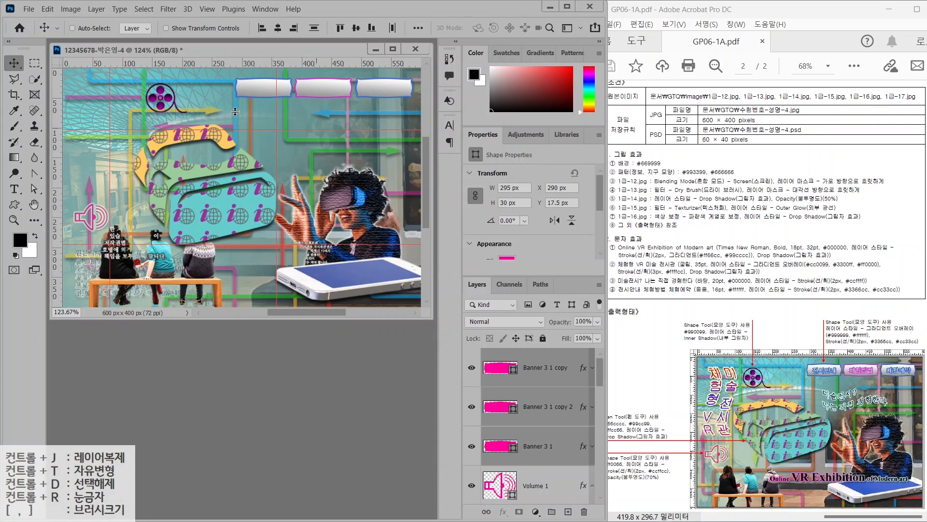
click(14, 188)
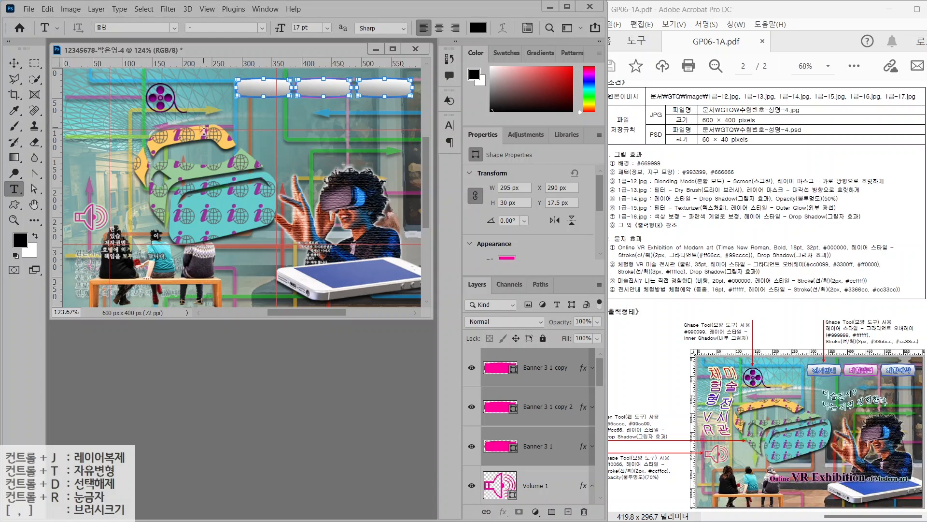
Type 'online VR Exhibition of Modern art' in black Times New Roman Bold 18 pt
click(246, 128)
text(onli)
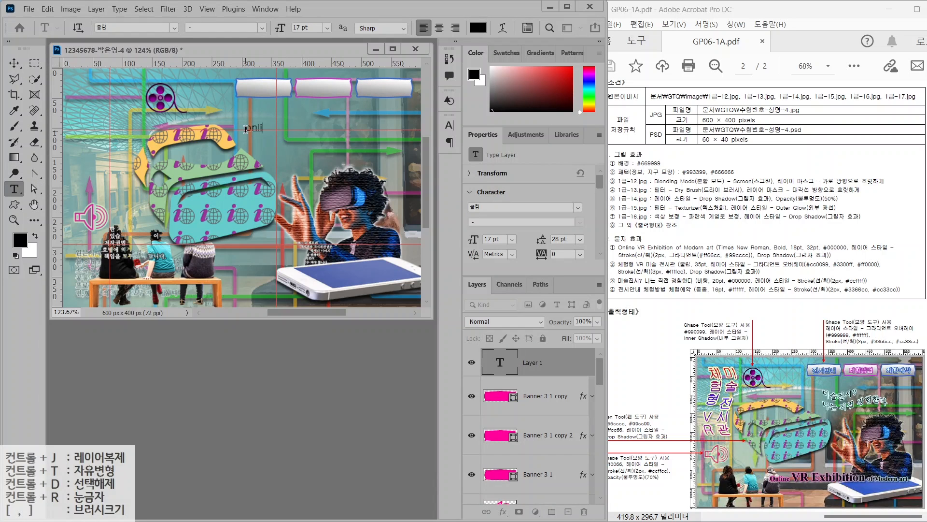
text(ne VR Exhibition of Modern art)
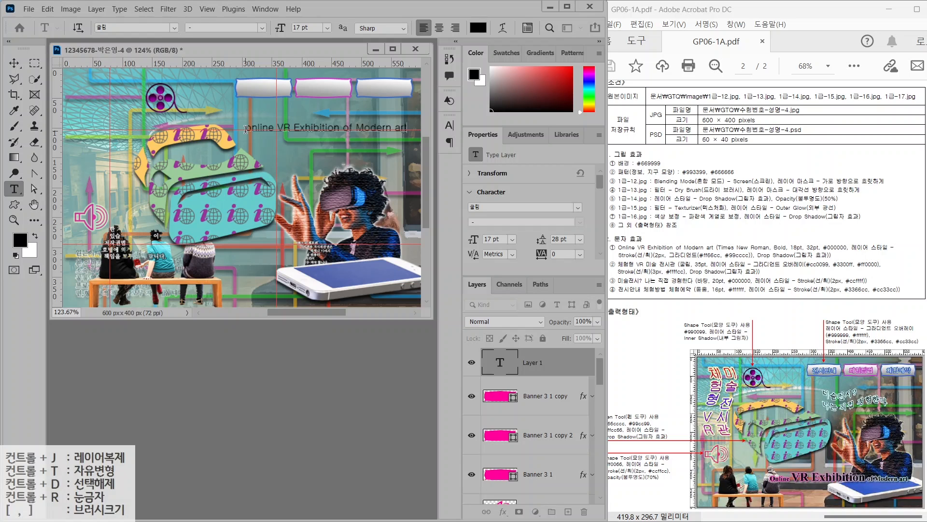
key(ctrl+Return)
click(172, 28)
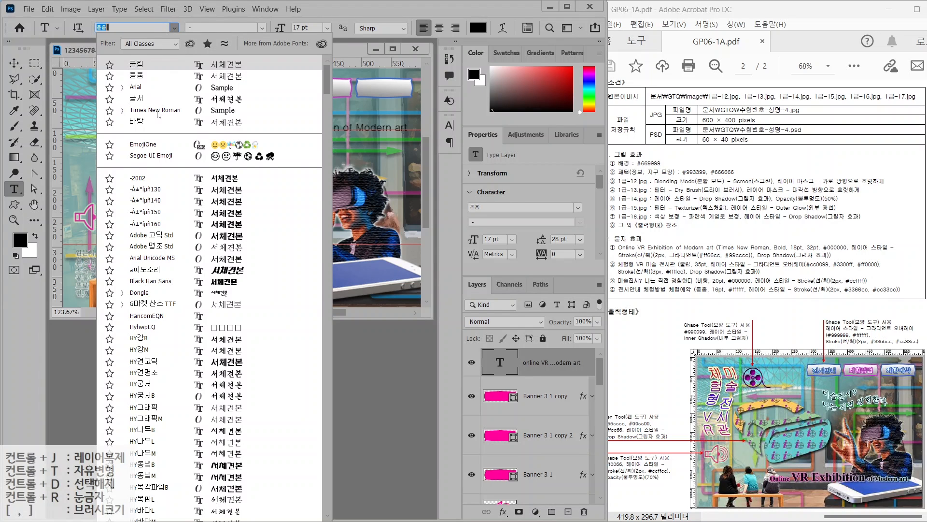
click(159, 112)
click(263, 28)
click(217, 59)
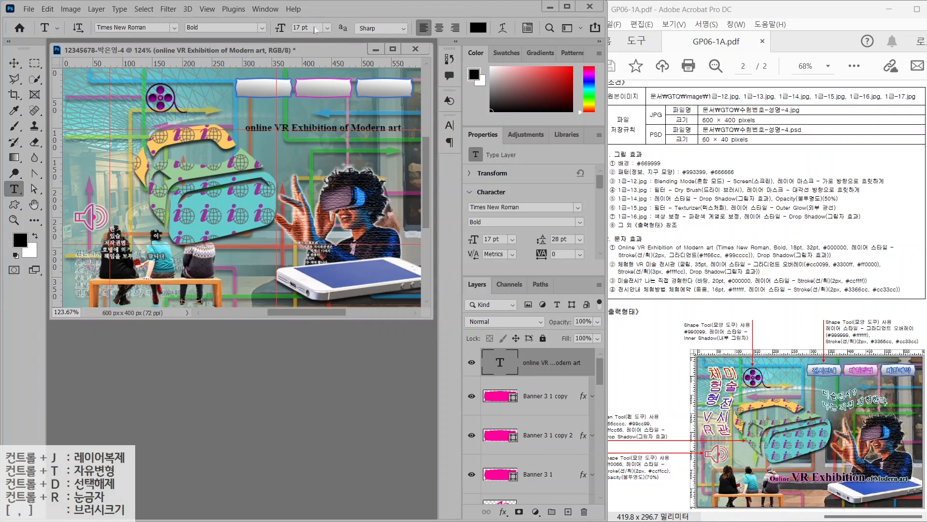
drag(314, 30, 258, 27)
text(18)
key(Return)
click(478, 29)
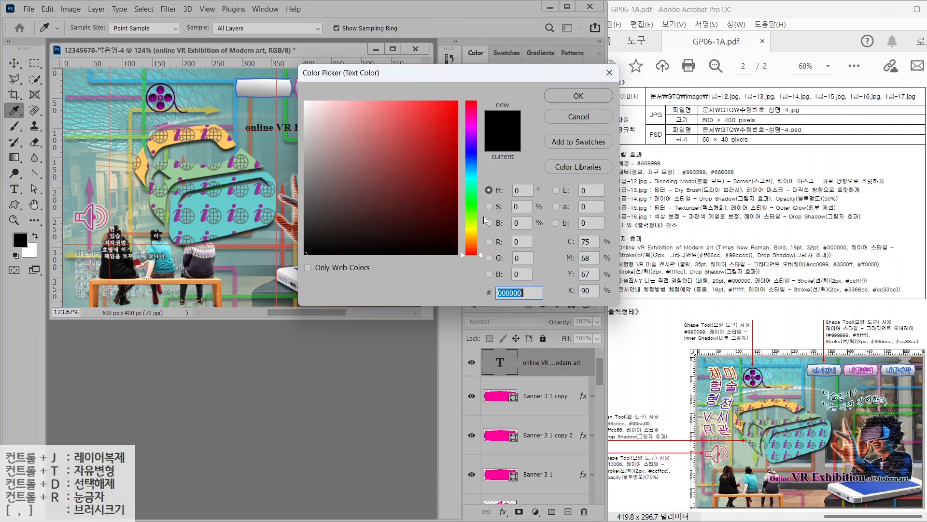
key(Return)
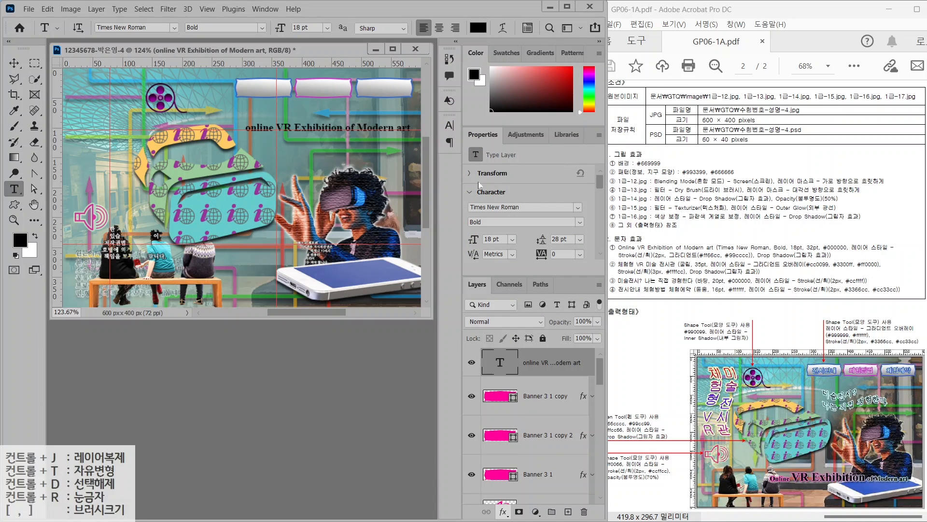
Give the title a ff66cc-to-99cccc gradient Stroke and a Drop Shadow
click(336, 183)
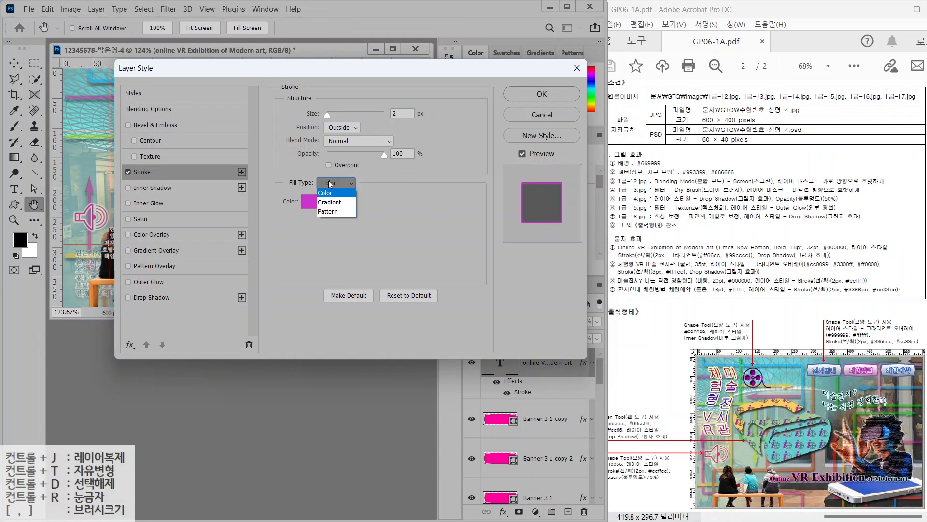
click(332, 195)
click(347, 201)
click(337, 271)
double_click(337, 271)
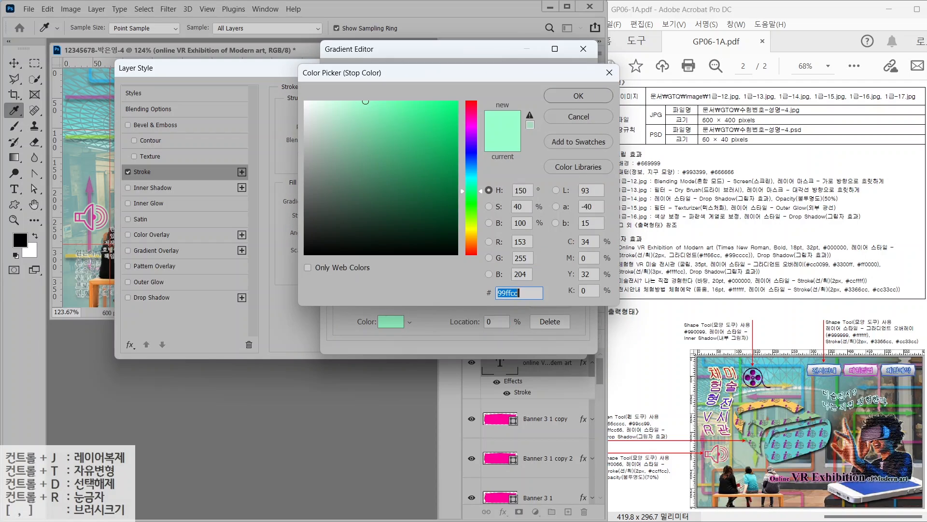
text(ff66cc)
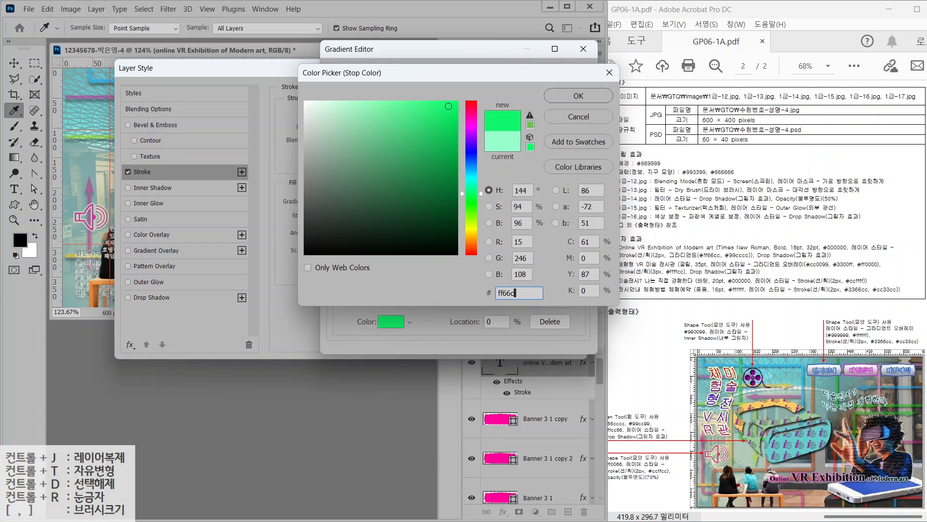
key(Return)
click(580, 270)
double_click(579, 271)
text(99cccc)
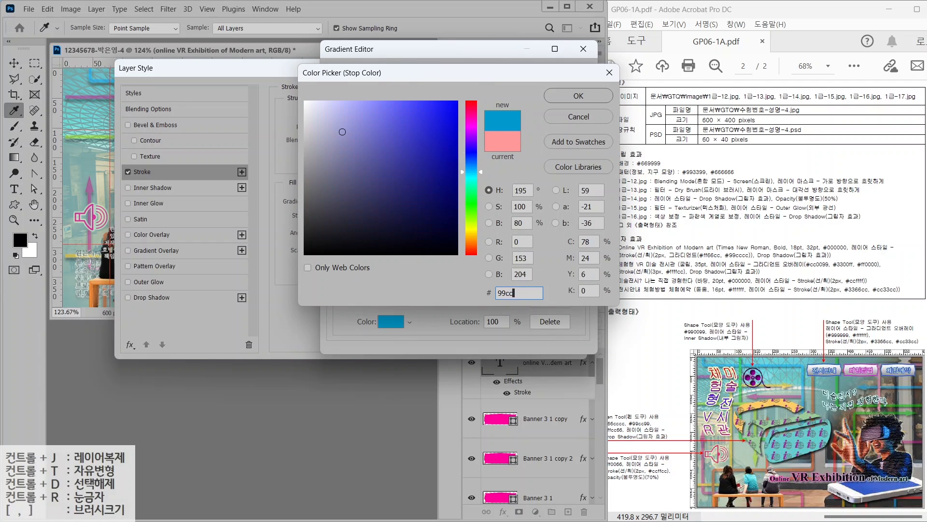
key(Return)
key(Return)
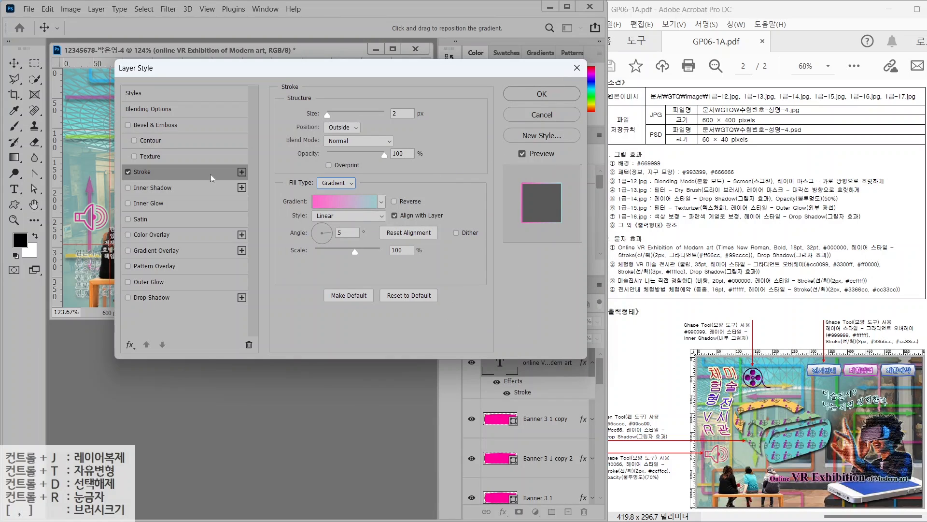
click(152, 297)
key(Return)
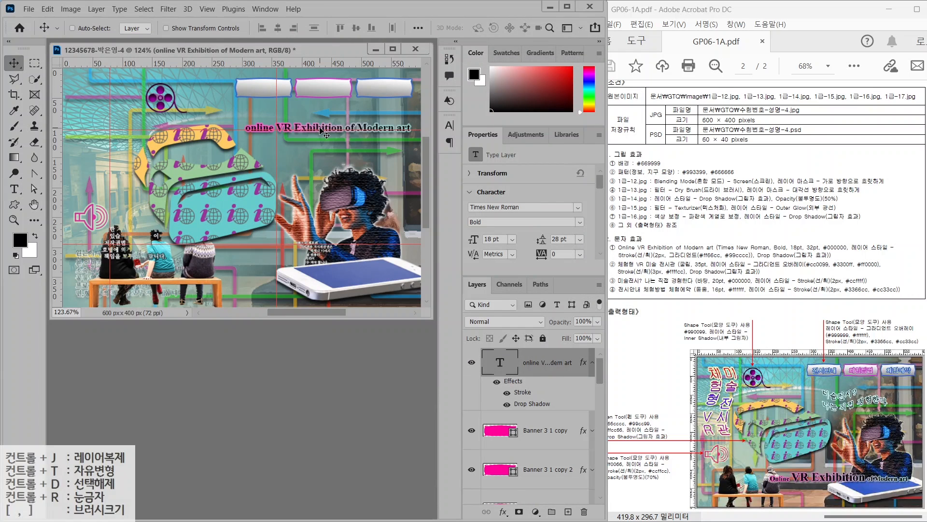
Move the title lower on the image and enlarge 'VR Exhibition' to 32 pt
drag(321, 131, 280, 268)
key(t)
click(280, 27)
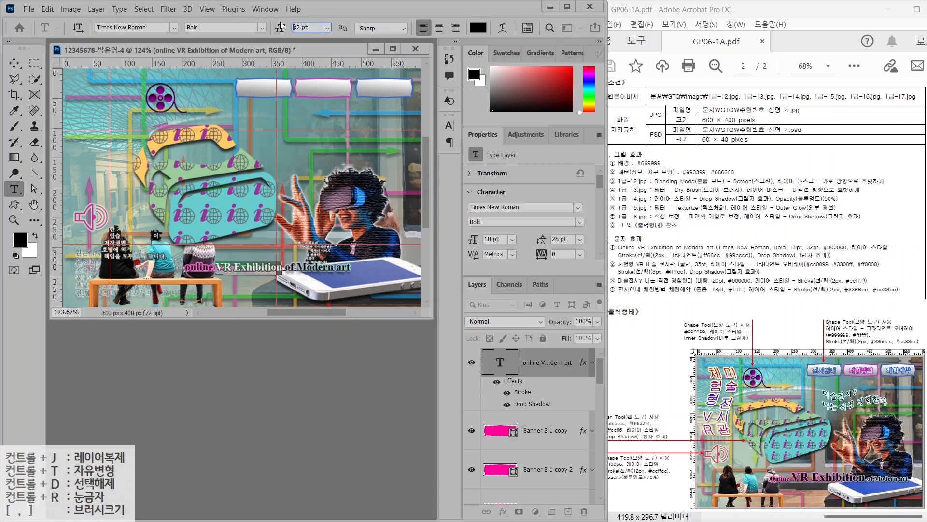
key(Return)
key(ctrl+Return)
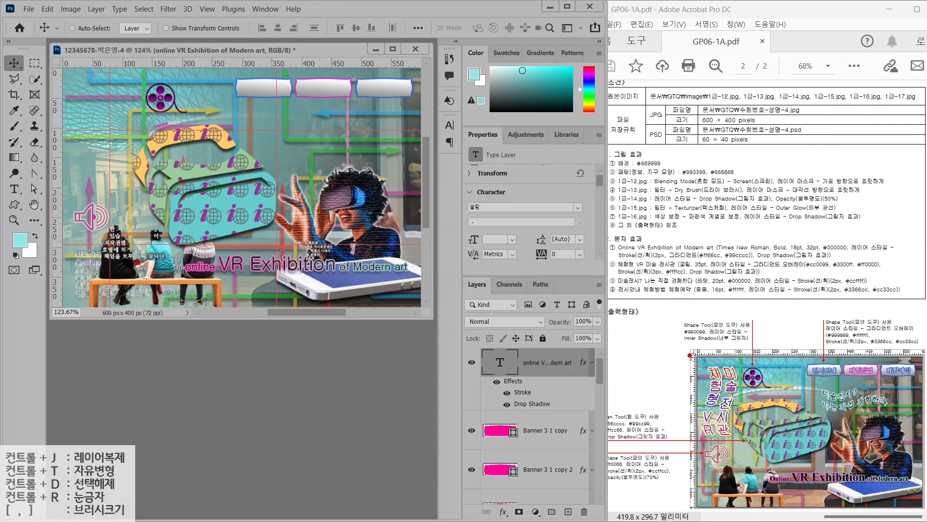
drag(690, 355, 751, 438)
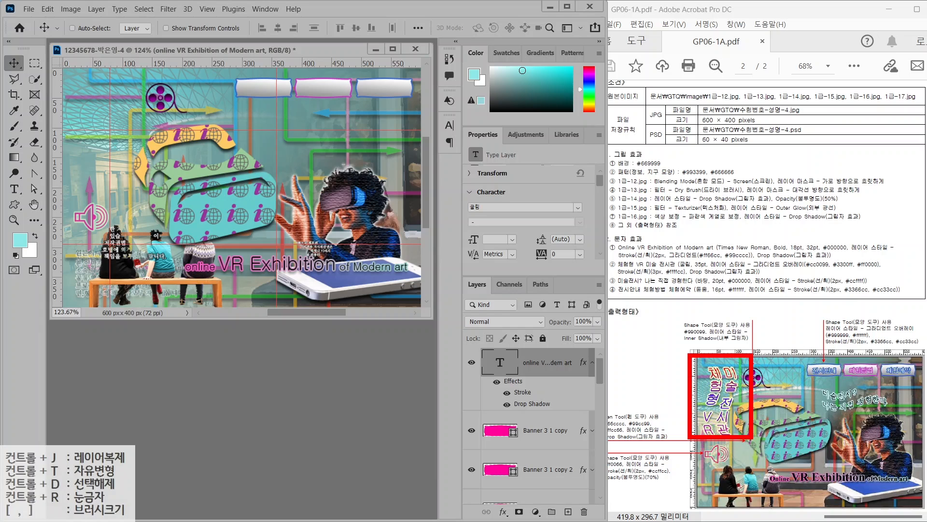
Add vertical 35 pt text at the top left, with '미술전시관' in one column and '체험형 VR' in the next
key(Escape)
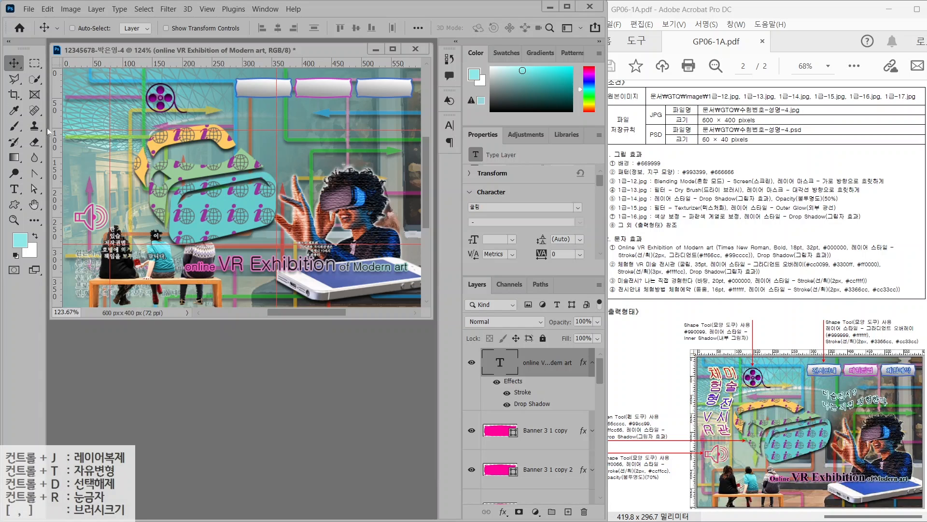
click(15, 193)
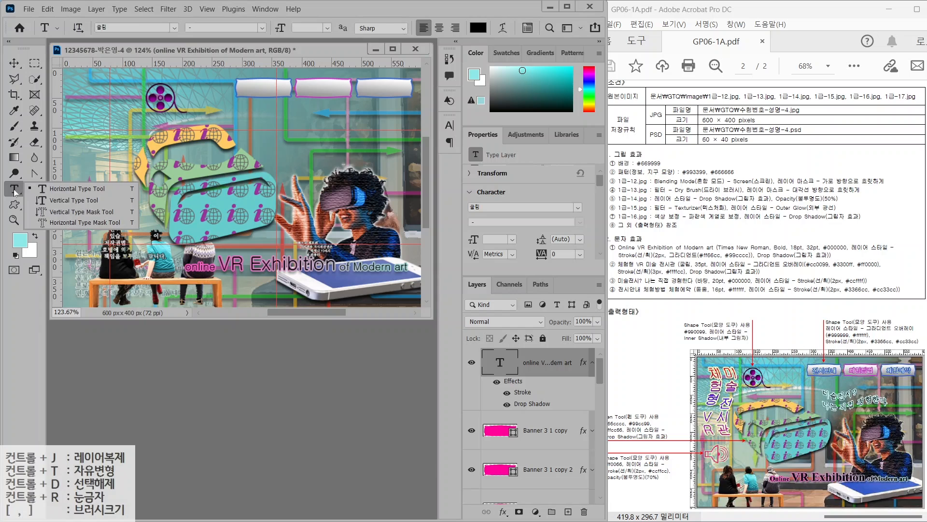
click(68, 200)
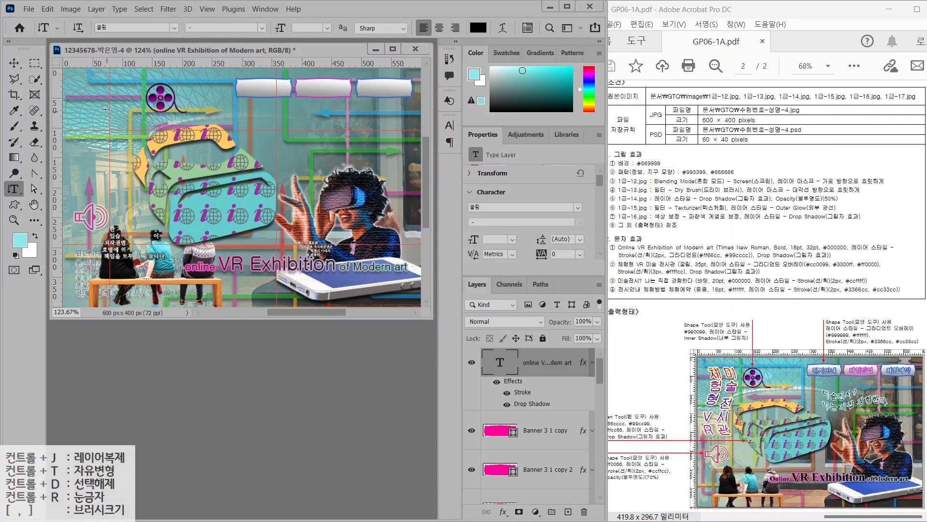
click(122, 105)
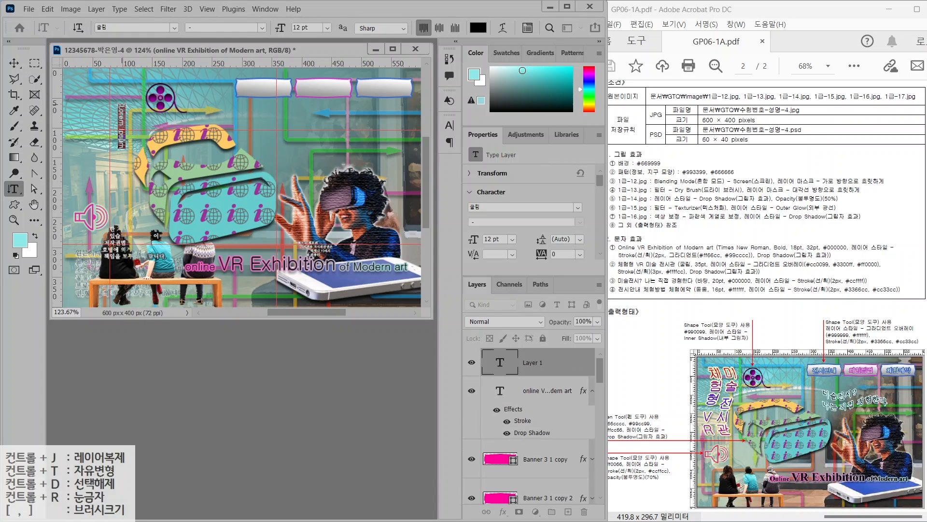
click(319, 27)
text(35)
key(Return)
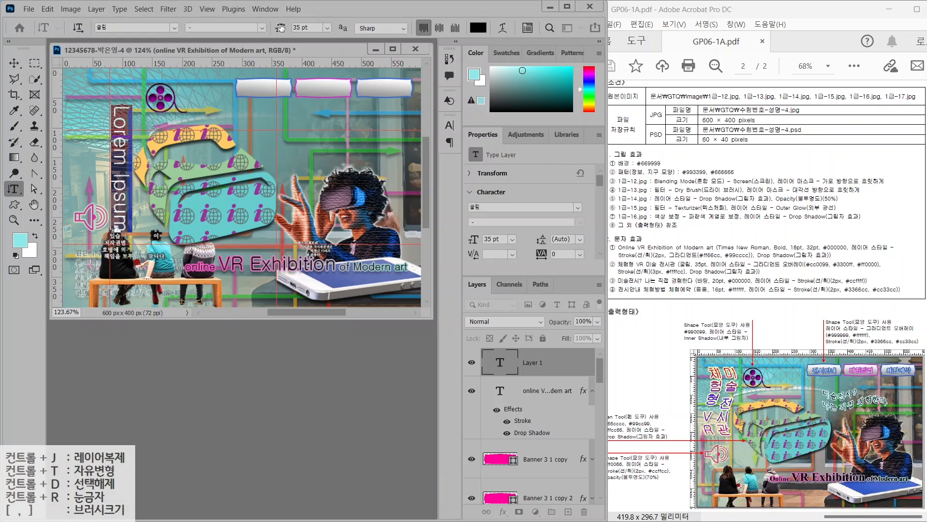
text(미술전시관)
key(Return)
text(체험)
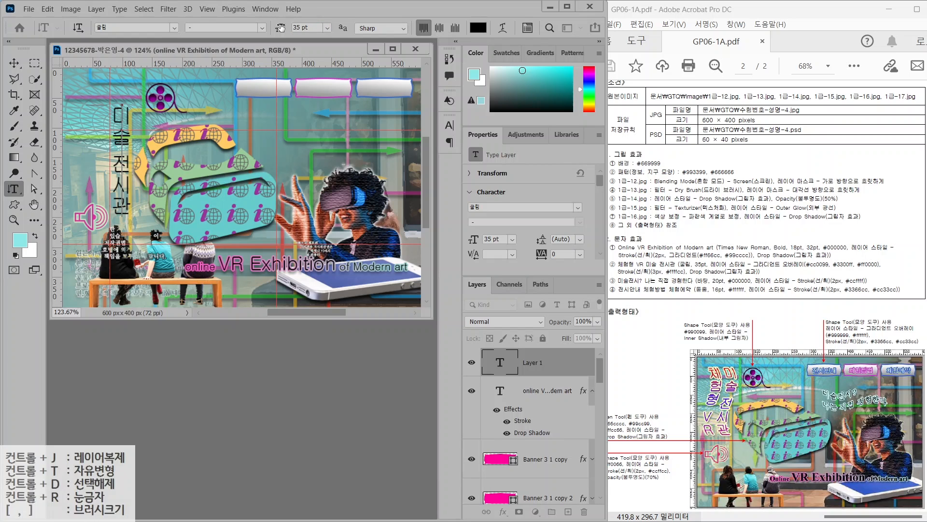
text(형 VR)
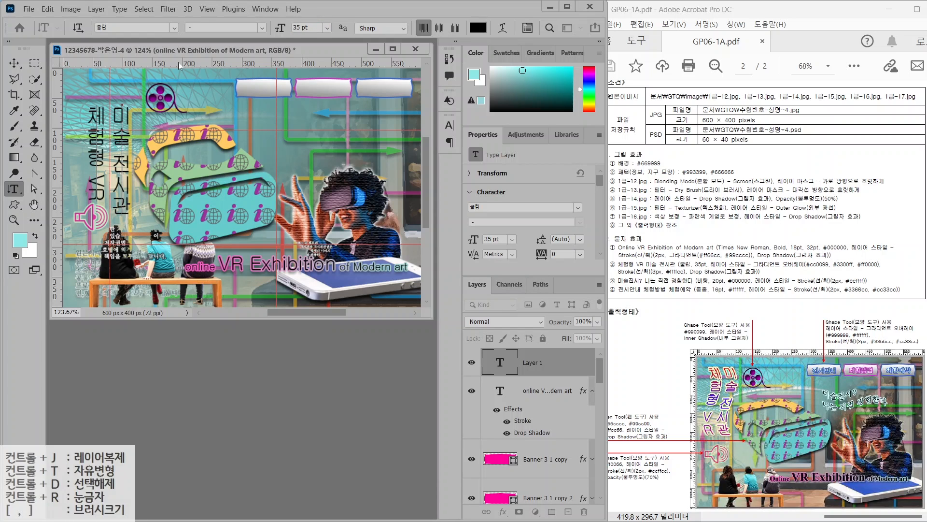
key(ctrl+a)
key(ctrl+Return)
key(h)
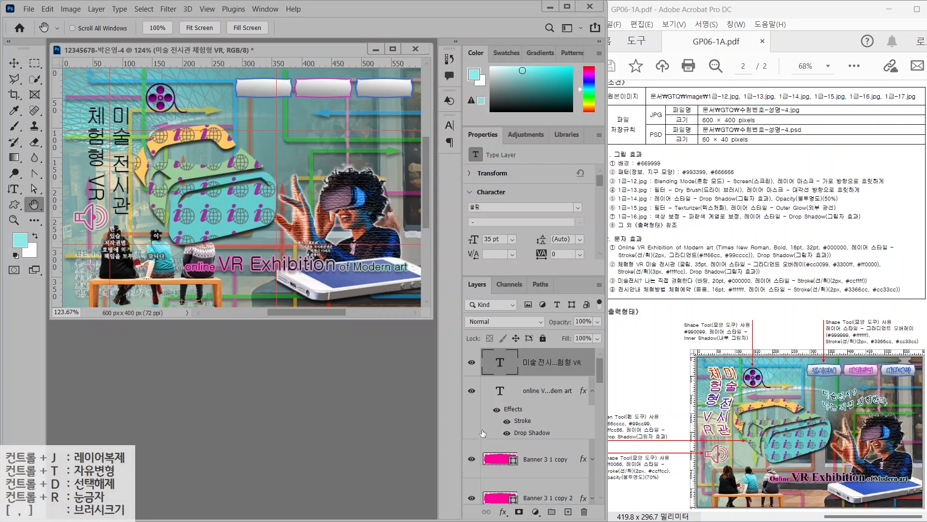
Add a Gradient Overlay to the vertical title, with its left stop set to navy 000099
click(503, 512)
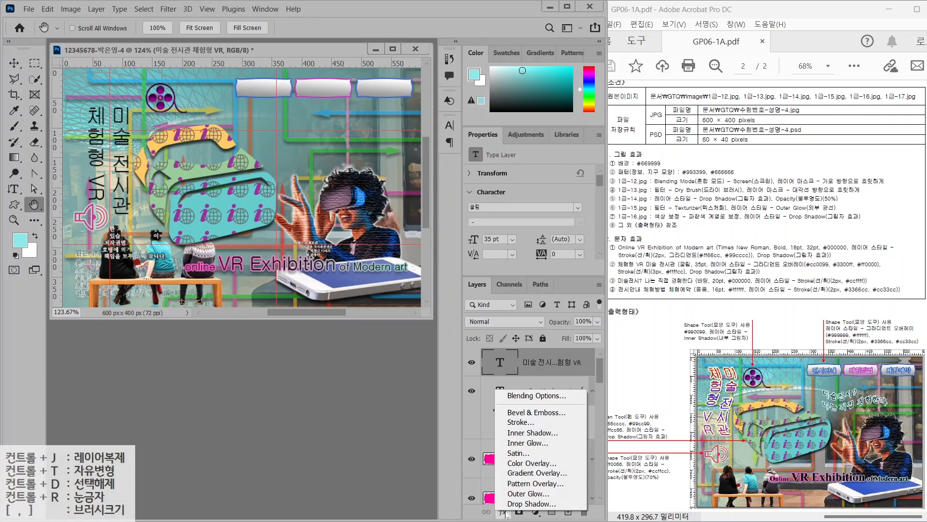
click(519, 474)
click(346, 143)
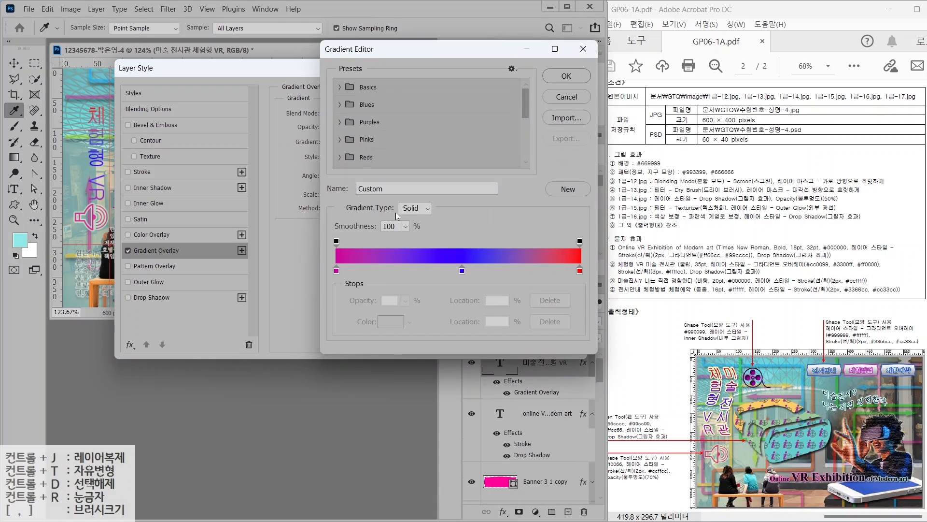
click(337, 270)
text(000099)
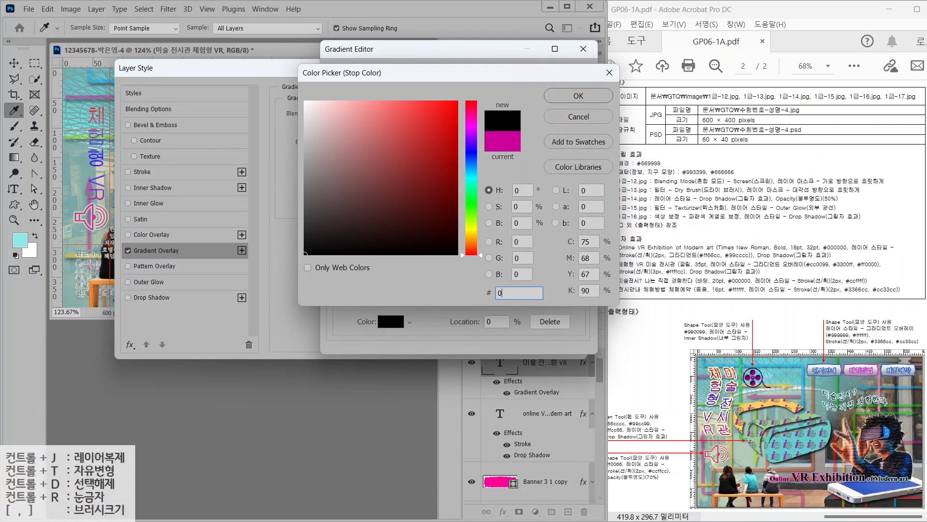
key(Return)
Set the remaining gradient stops to cc0099 and a red end colour
click(336, 271)
double_click(336, 271)
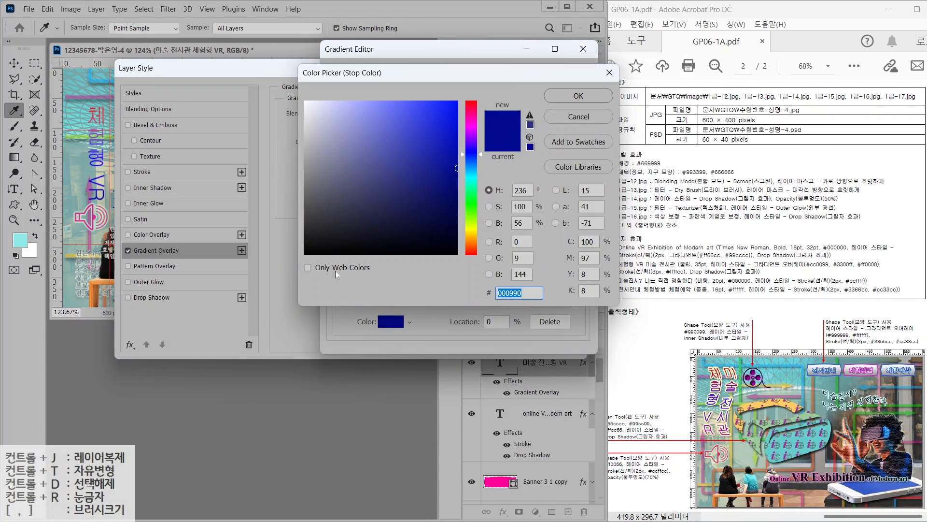
text(cc0099)
key(Return)
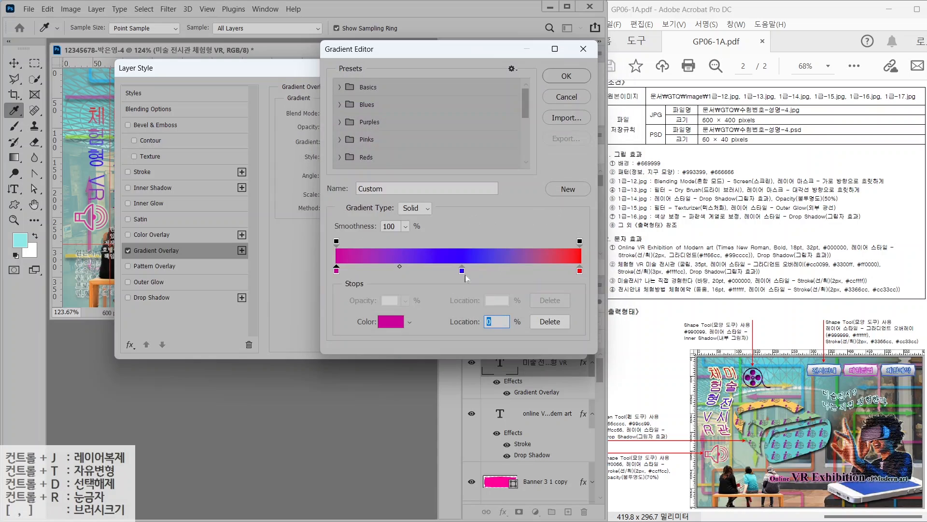
double_click(461, 271)
click(579, 97)
click(579, 271)
double_click(579, 272)
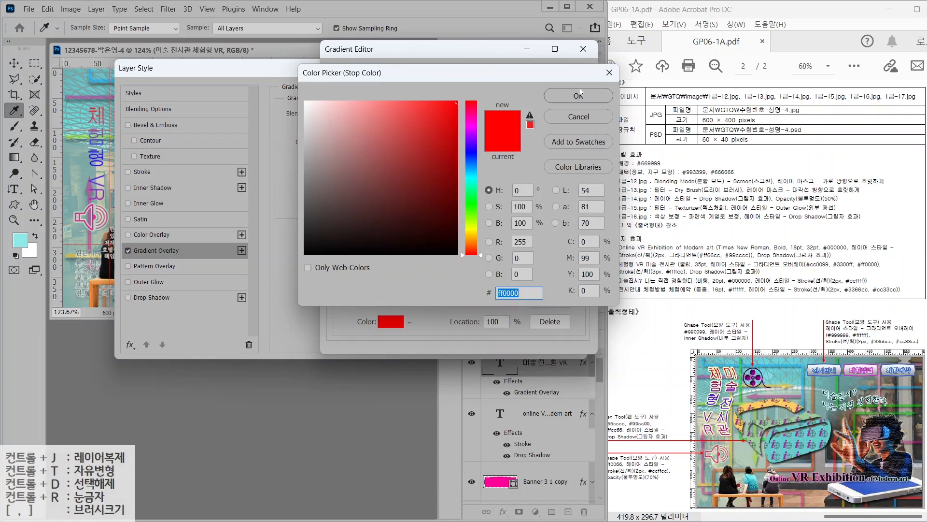
click(580, 91)
click(566, 76)
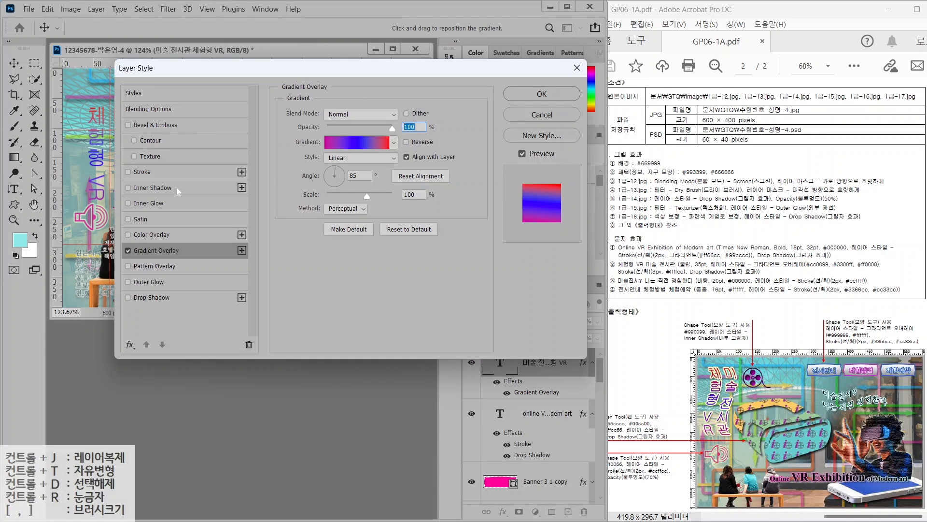
Give the title a pale yellow #ffffcc Stroke and a Drop Shadow
click(145, 172)
click(312, 202)
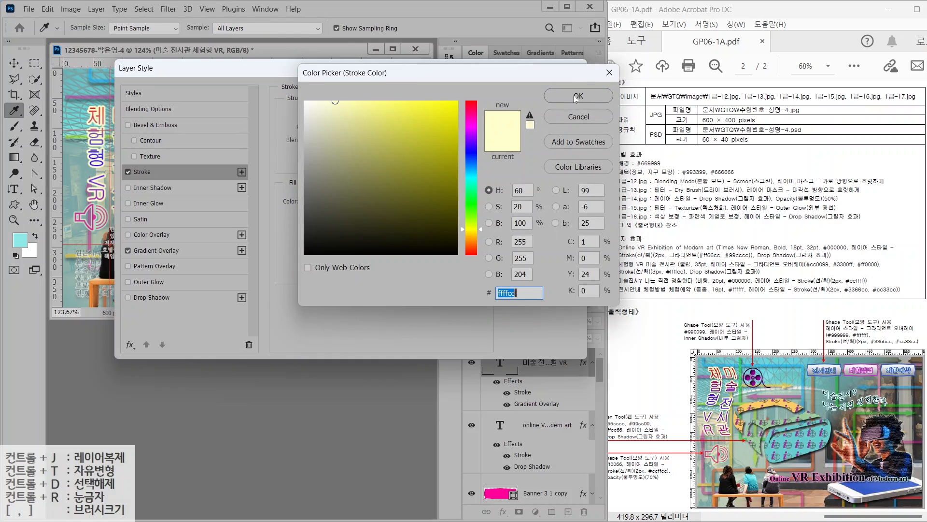
click(578, 97)
click(144, 298)
click(542, 93)
key(h)
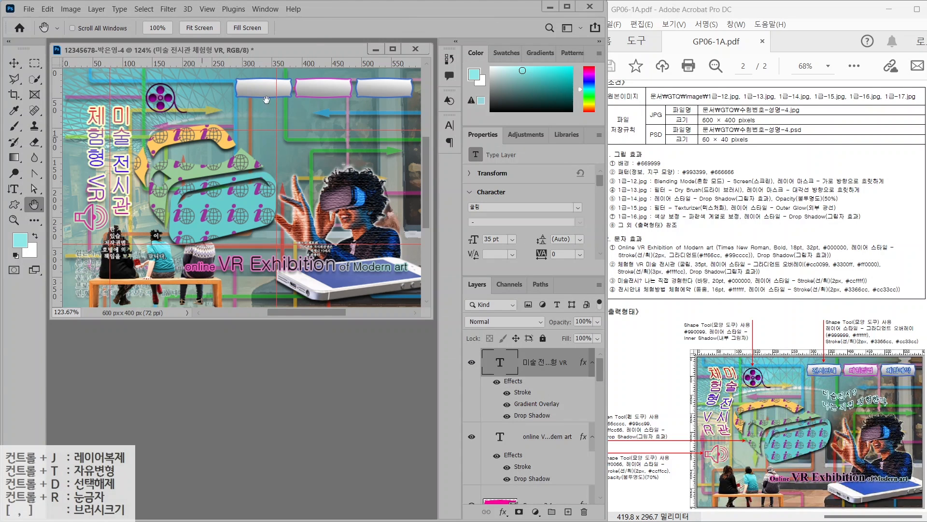
Warp the title text with the Flag style at a bend of about -29
click(13, 190)
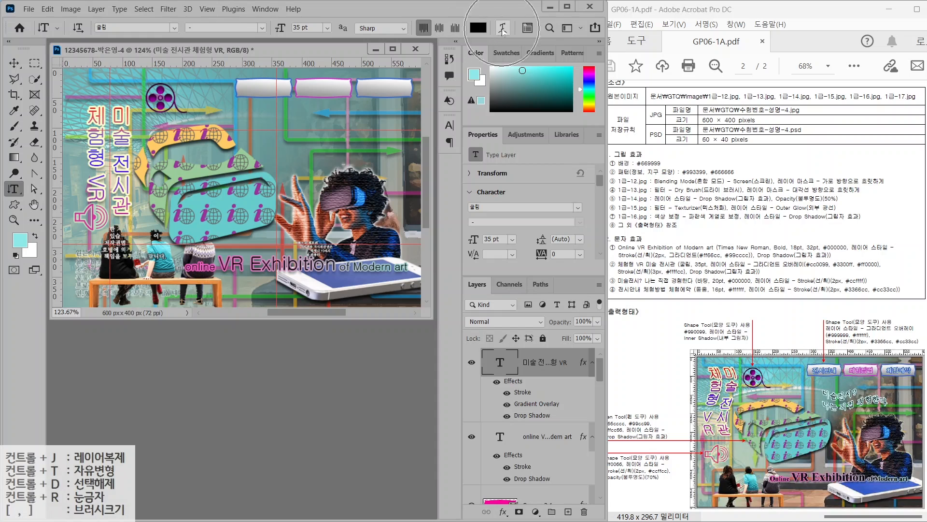
click(502, 28)
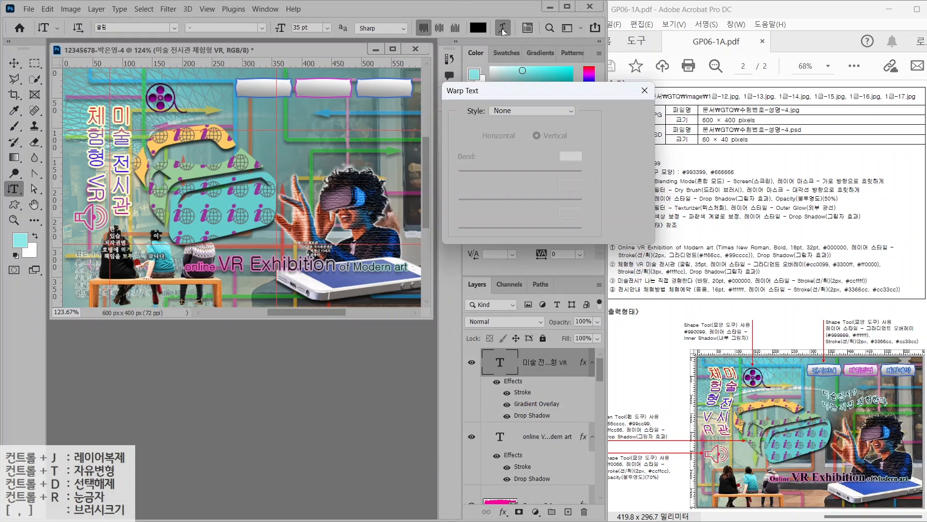
click(512, 110)
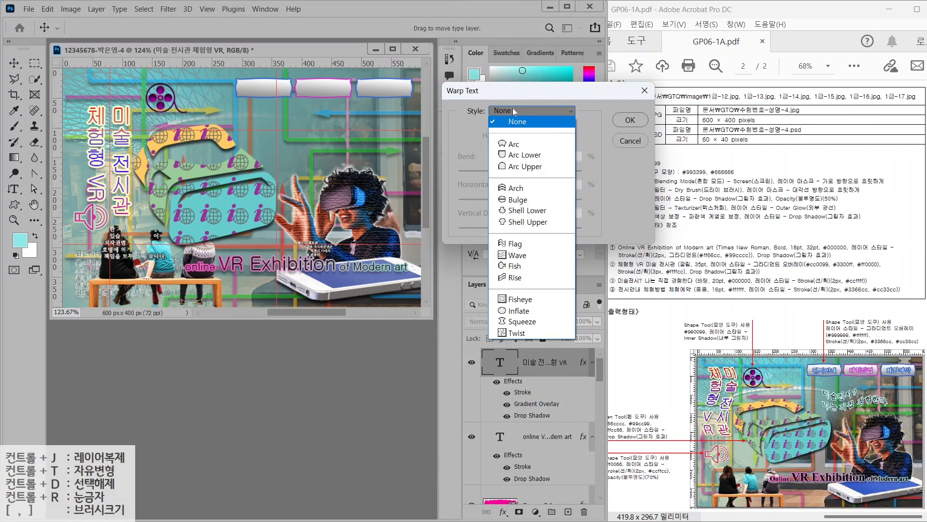
click(517, 247)
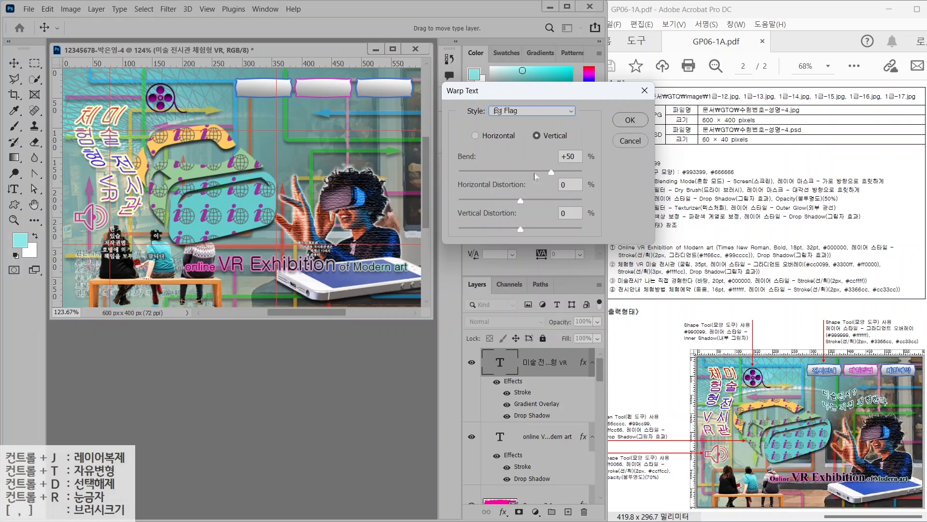
click(505, 173)
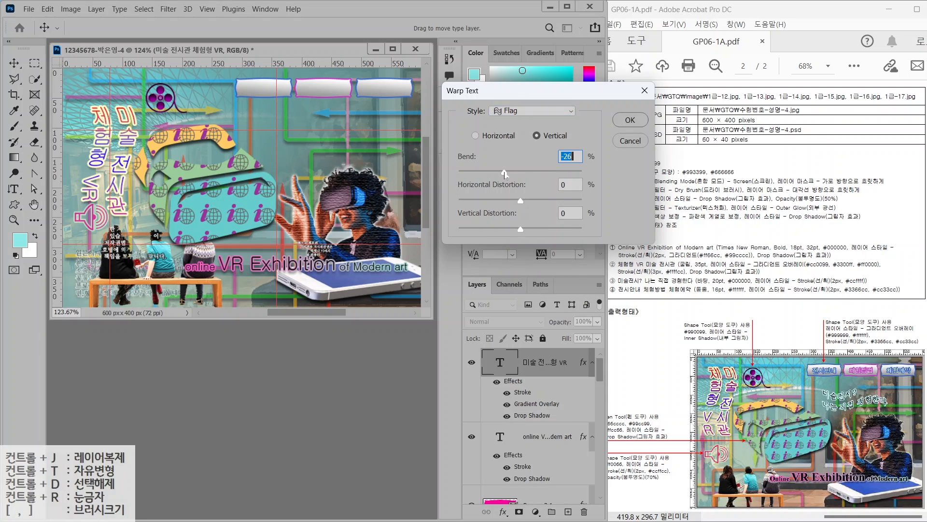
click(623, 120)
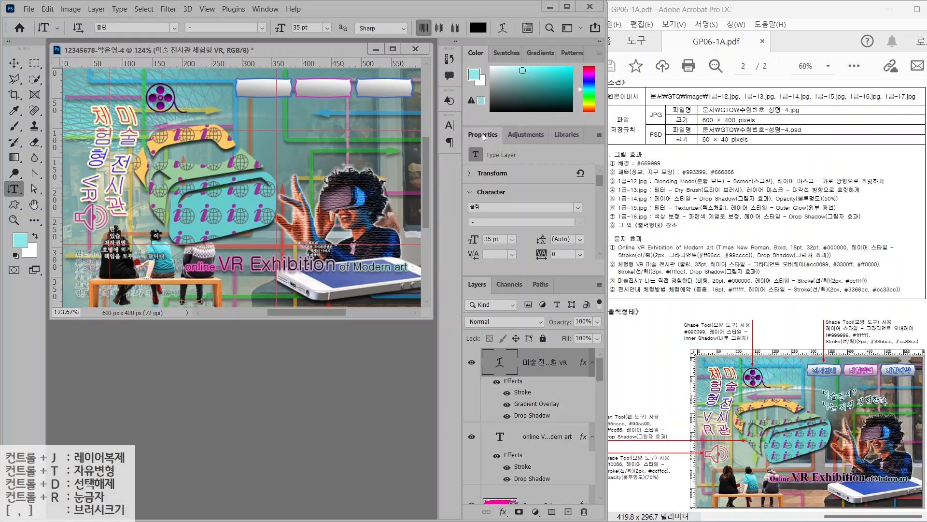
Turn on the East Asian upright (tate-chu-yoko) option so 'VR' stands upright
click(493, 193)
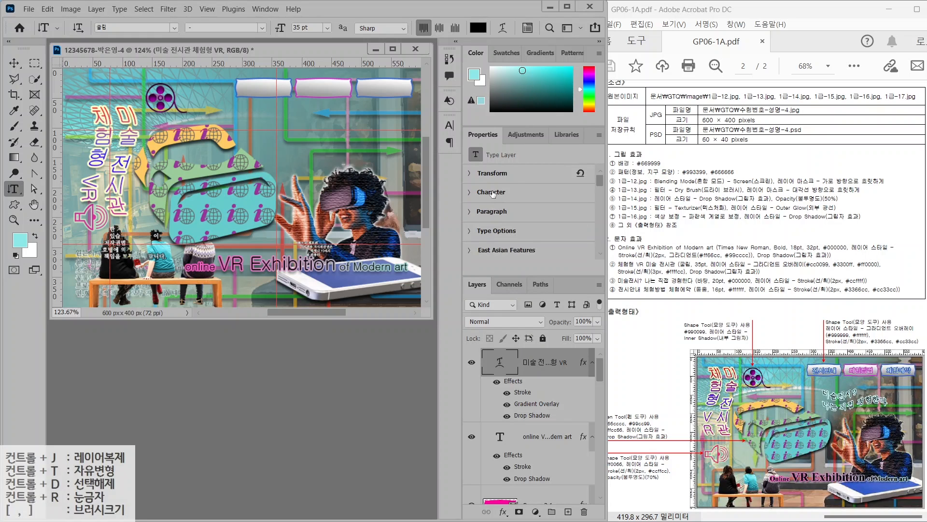
click(492, 193)
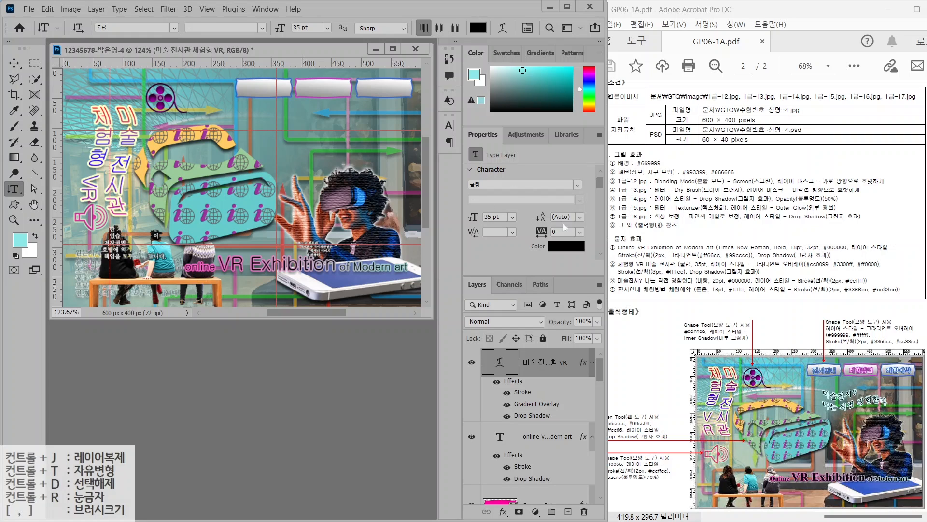
scroll(550, 226, down, 2)
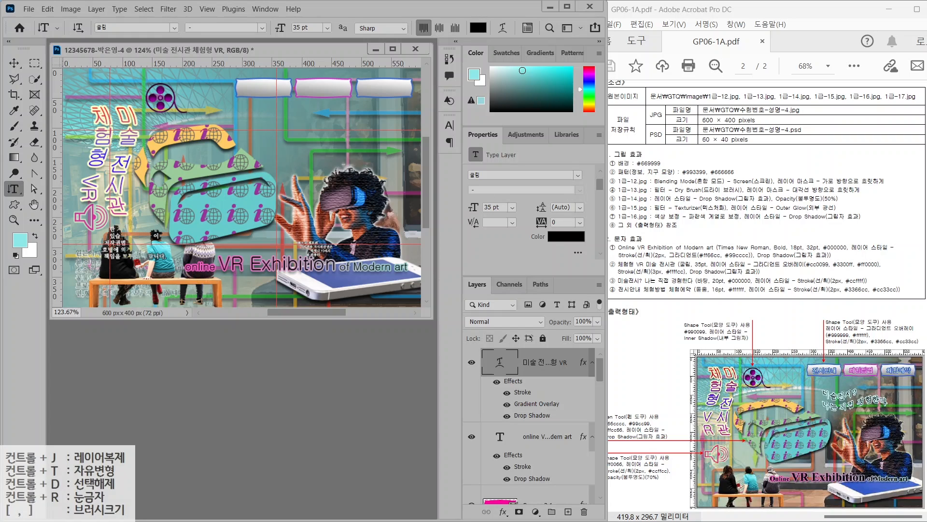
scroll(550, 222, down, 5)
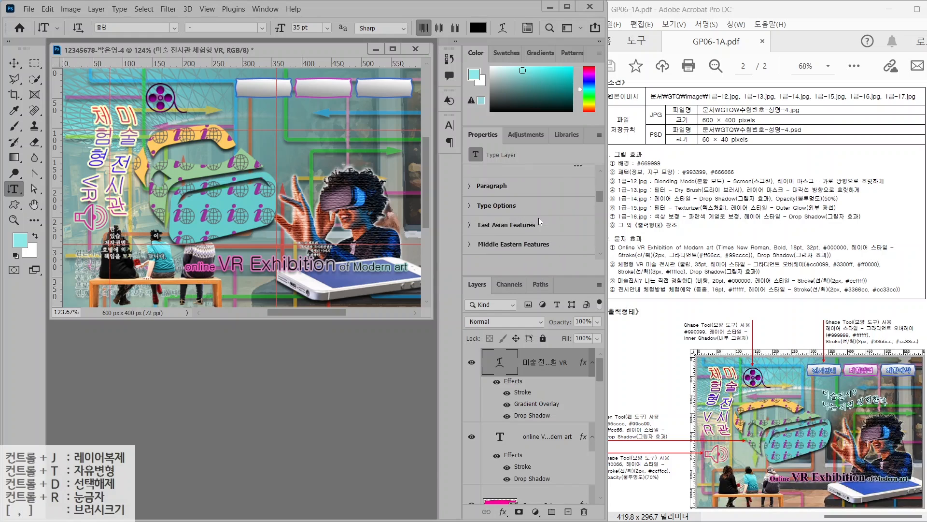
scroll(535, 218, down, 1)
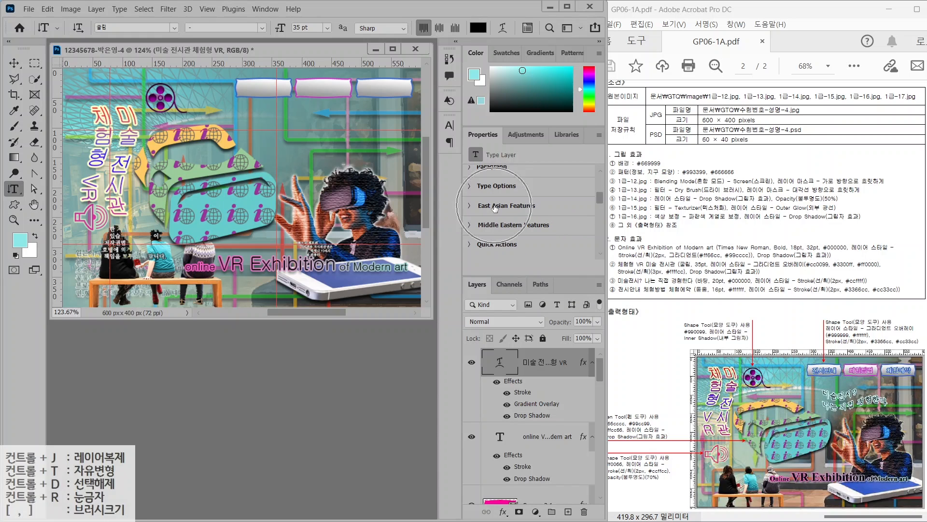
click(471, 207)
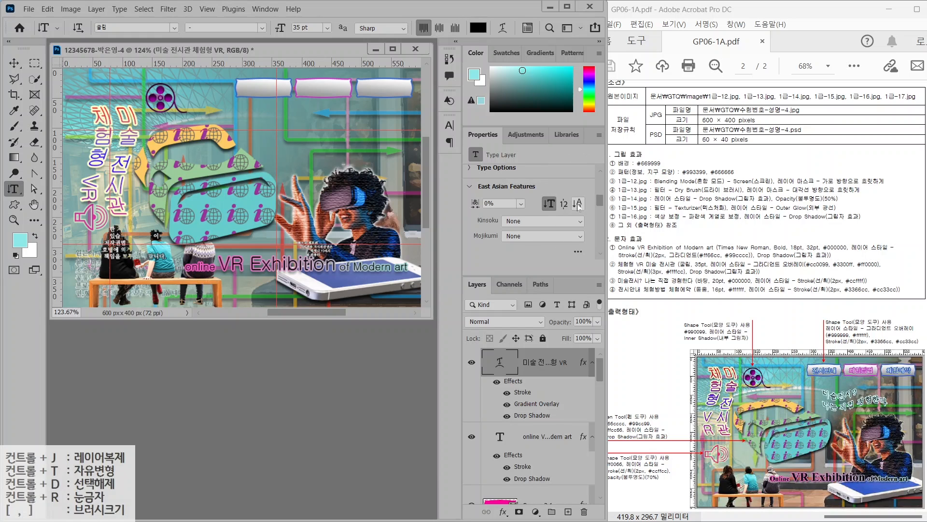
click(578, 204)
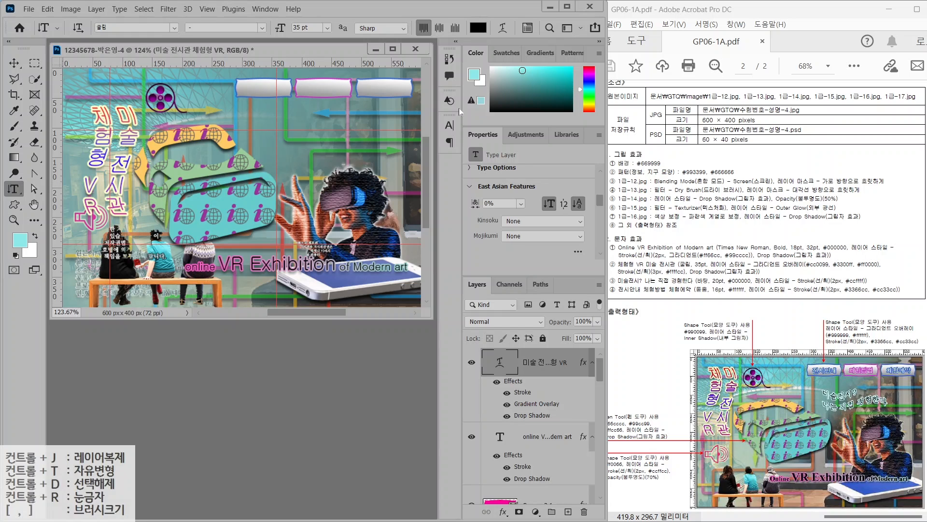
Type the horizontal two-line slogan '미술전시?' / '나는 직접 경험한다' right of centre
right_click(14, 188)
click(58, 187)
click(264, 143)
text(미술전시?)
key(Return)
text(나는 직접 경험한다)
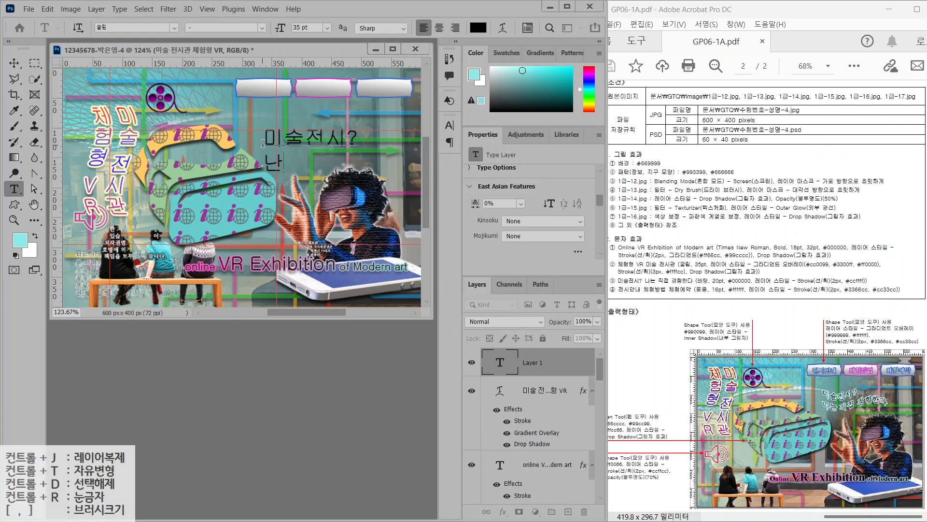
key(ctrl+Return)
Set the slogan to the 바탕 font at 20 pt and confirm its text colour
click(173, 28)
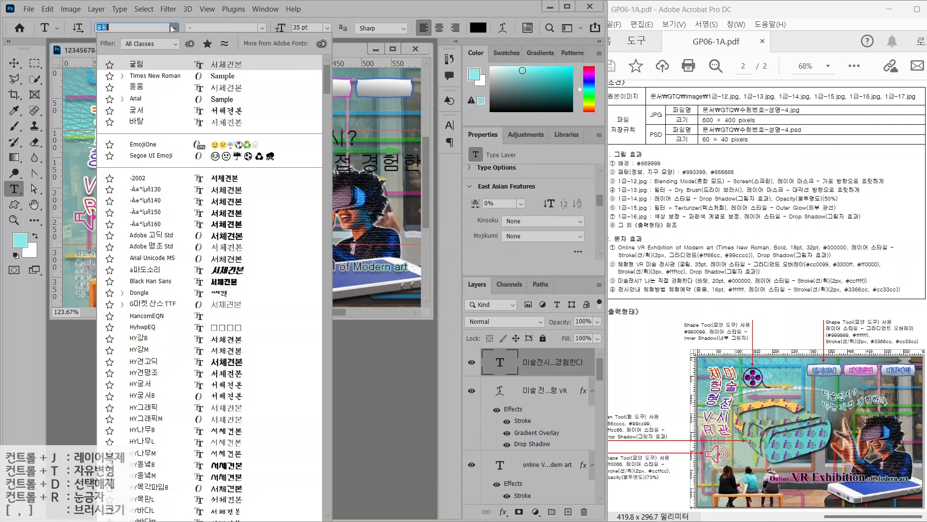
click(138, 123)
drag(313, 28, 292, 28)
text(20)
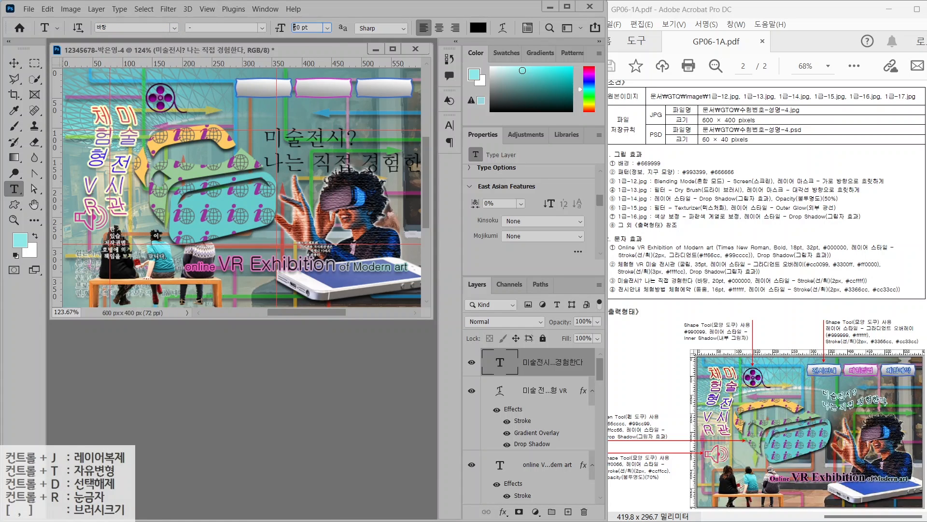
key(Return)
click(480, 30)
click(555, 94)
Add a pale cyan #ccffff Stroke to the slogan
click(504, 511)
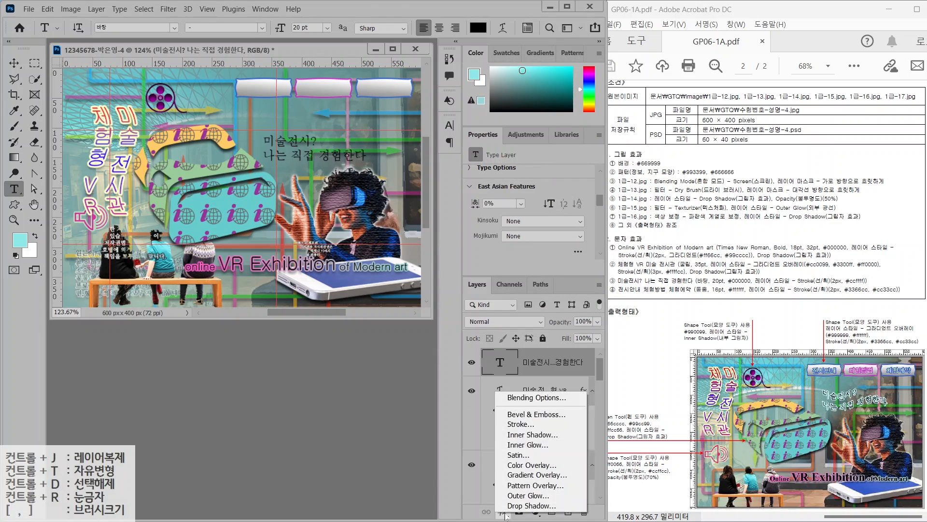
click(515, 430)
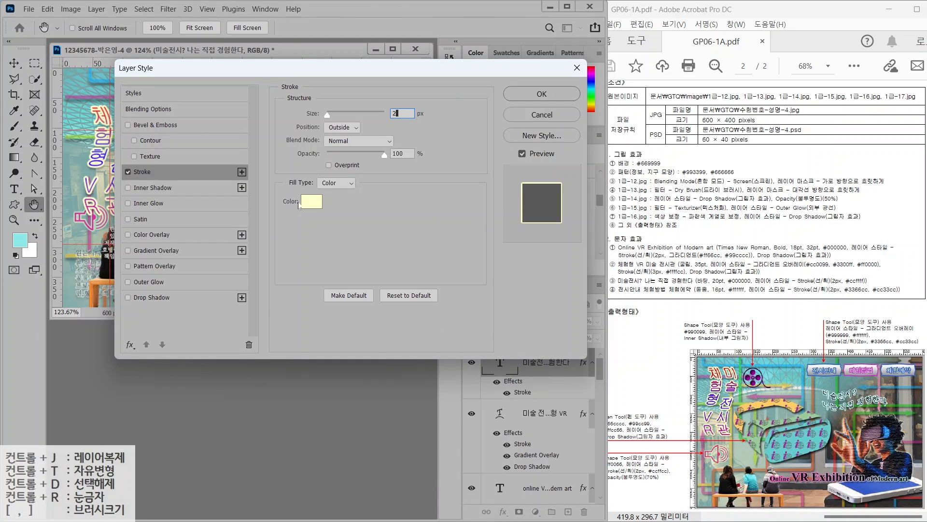
click(315, 201)
text(ㅊcffff)
key(Return)
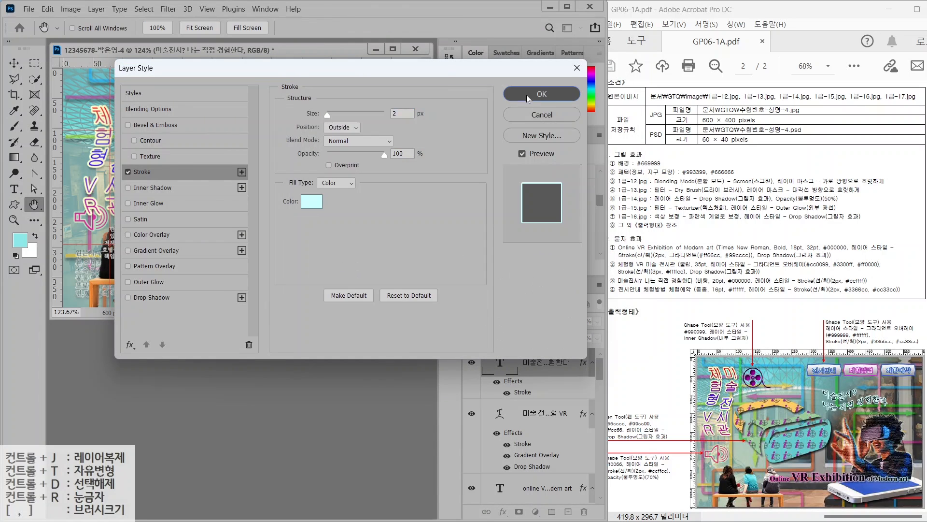
click(526, 94)
Flag-warp the slogan, then move it slightly right and up
click(504, 29)
click(521, 111)
click(515, 250)
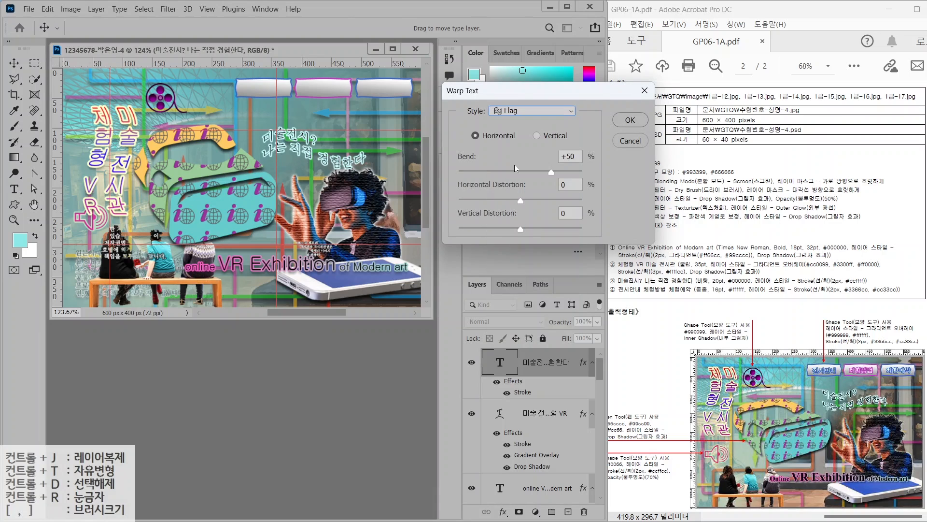
key(Return)
drag(292, 152, 305, 145)
key(t)
click(262, 111)
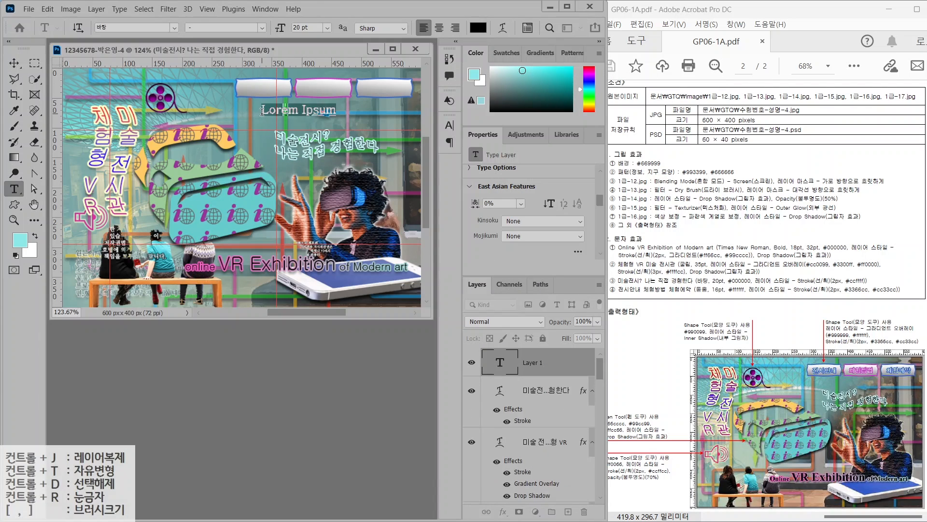
Type the label '전시안내' in white 돋움 with a blue #3366cc Stroke
text(전시안내)
click(174, 28)
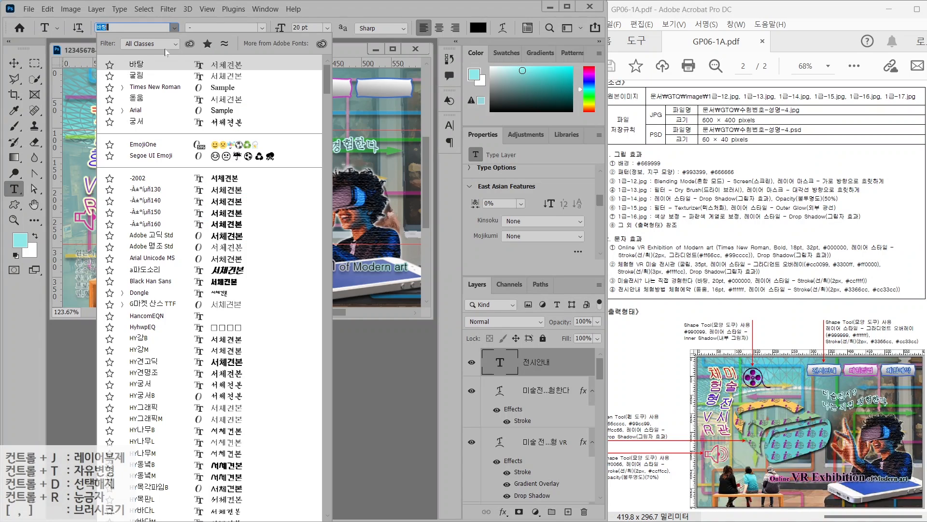
click(145, 101)
click(478, 27)
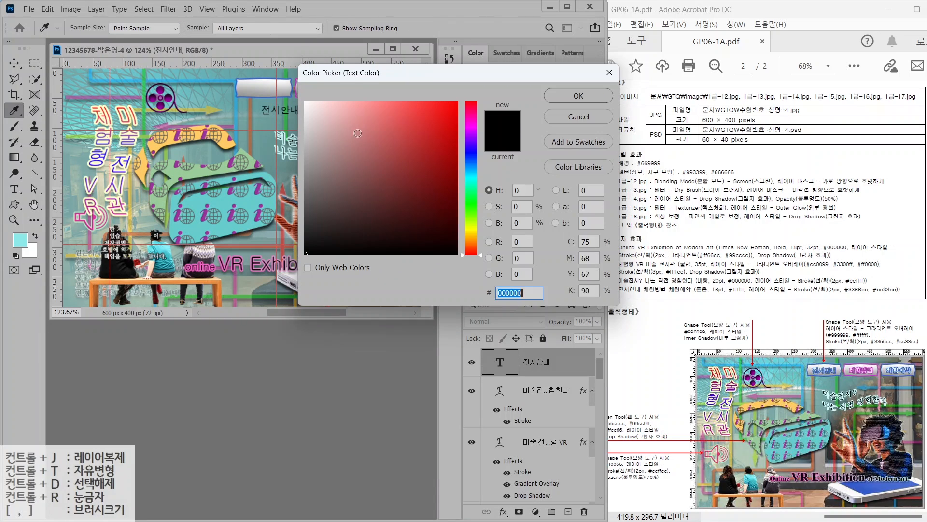
click(558, 94)
click(502, 511)
click(520, 423)
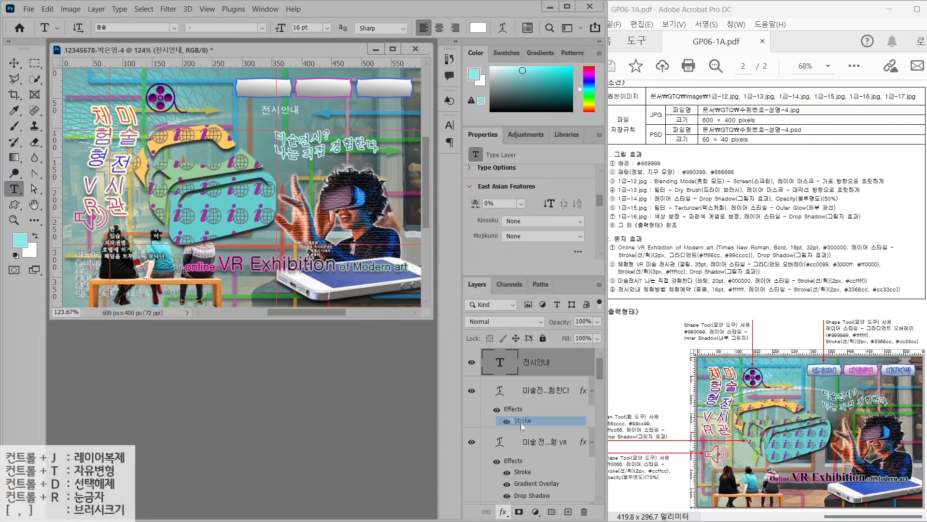
click(311, 201)
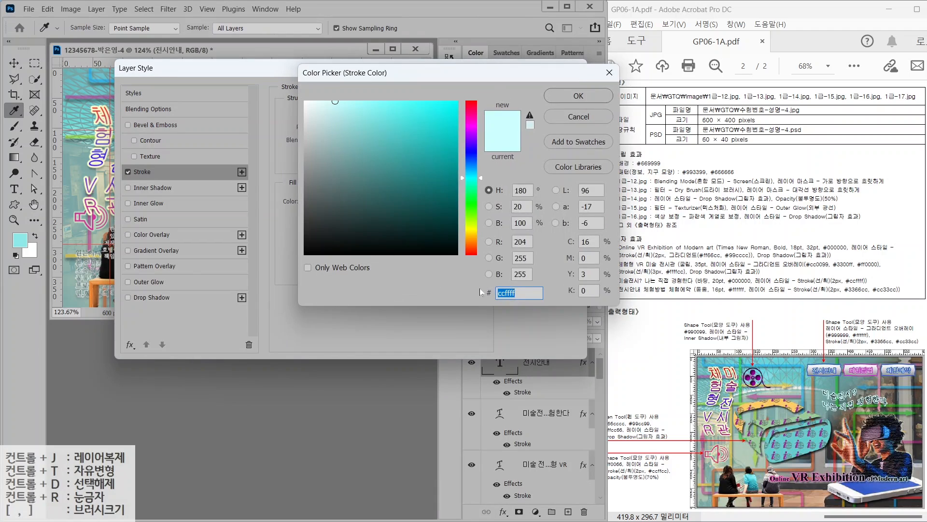
text(3366cc)
key(Return)
click(532, 95)
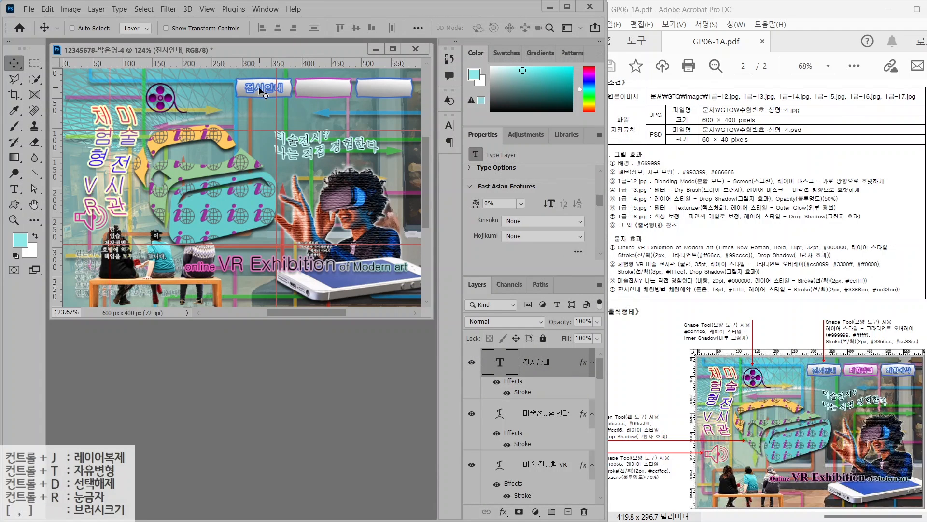
Copy the label onto the second button, retype it as '체험방법', and give it a magenta #cc33cc stroke
alt+drag(260, 90, 319, 89)
double_click(317, 89)
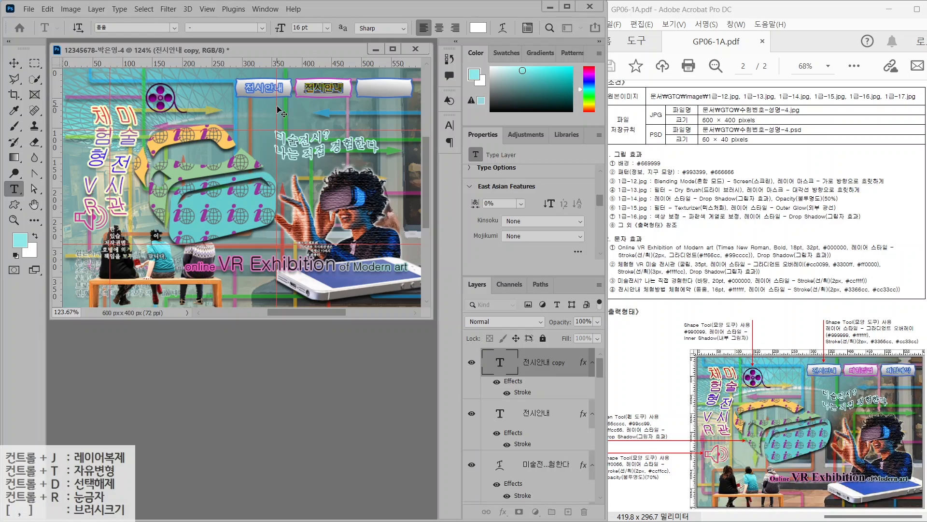
text(체험방법)
key(ctrl+Return)
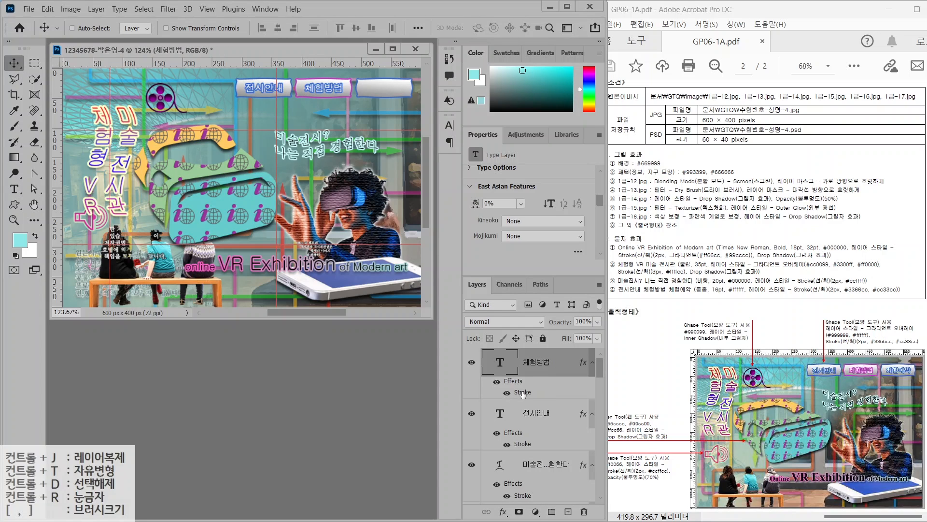
double_click(522, 392)
click(312, 204)
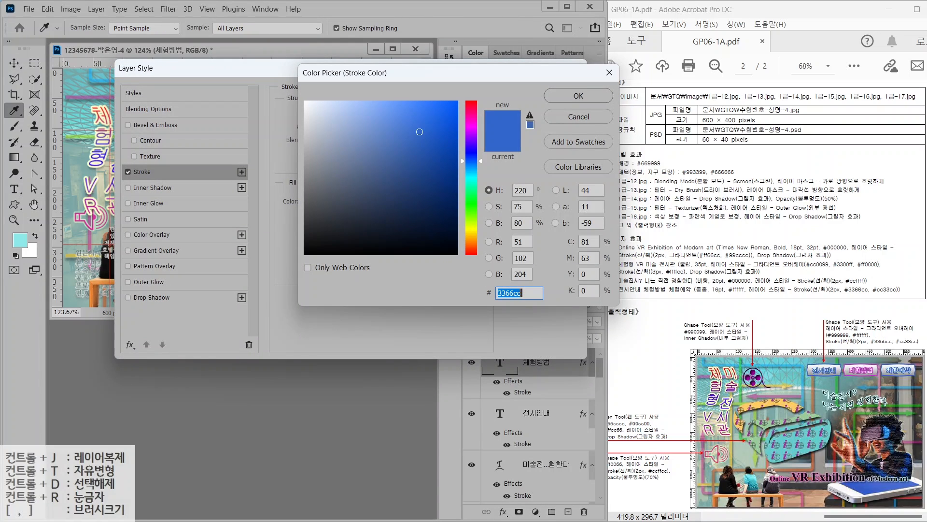
text(cc33cc)
key(Return)
click(542, 93)
Copy the 전시안내 label onto the third button and retype it as '체험예약'
click(538, 413)
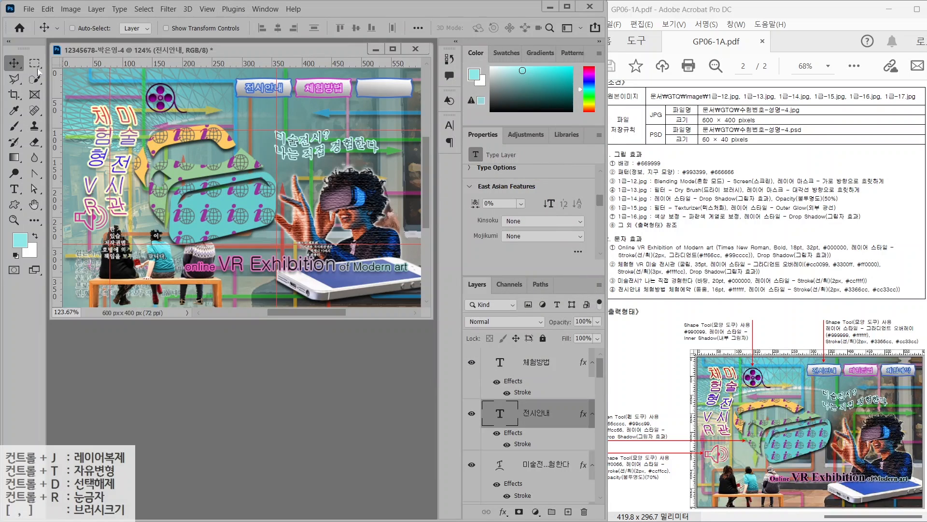
alt+drag(265, 89, 384, 89)
double_click(378, 88)
text(cpgj)
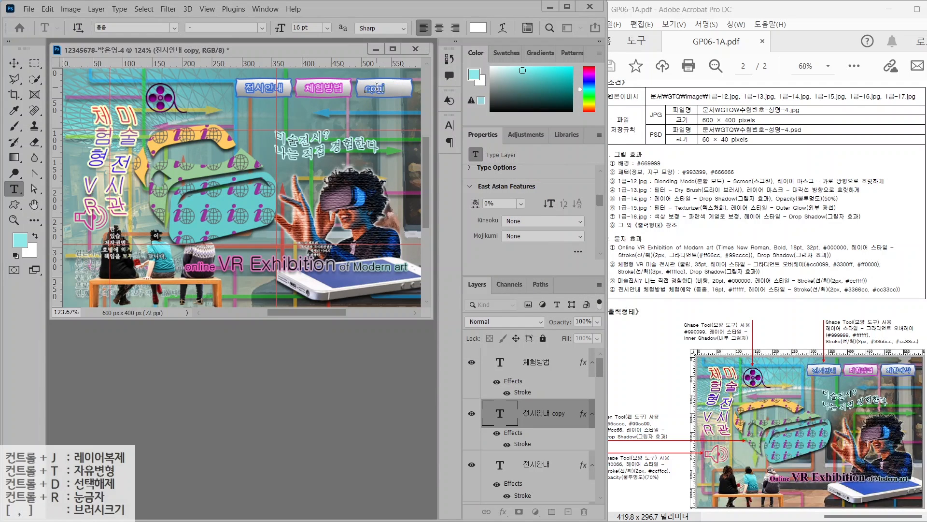
key(BackSpace)
key(BackSpace)
key(BackSpace)
key(BackSpace)
text(체험예약)
click(14, 63)
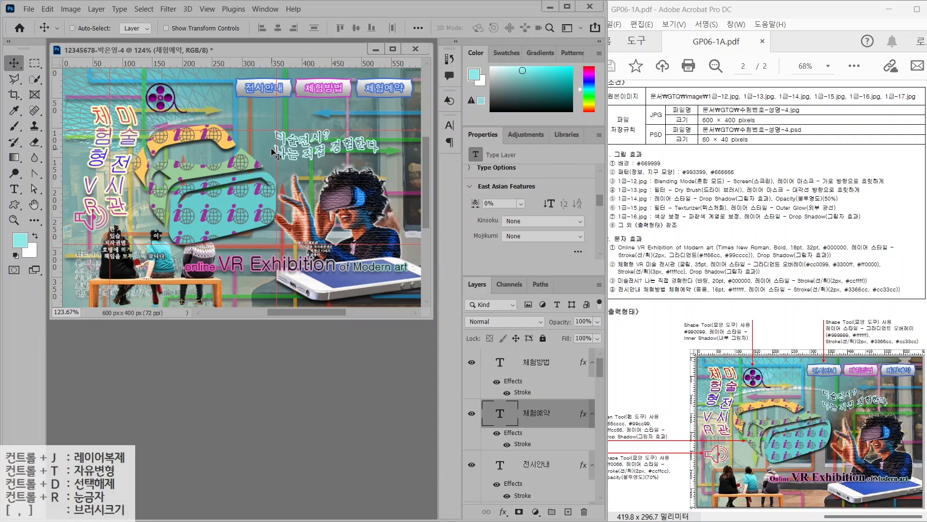
Clear the red canvas guides using View > Clear Canvas Guides
click(207, 9)
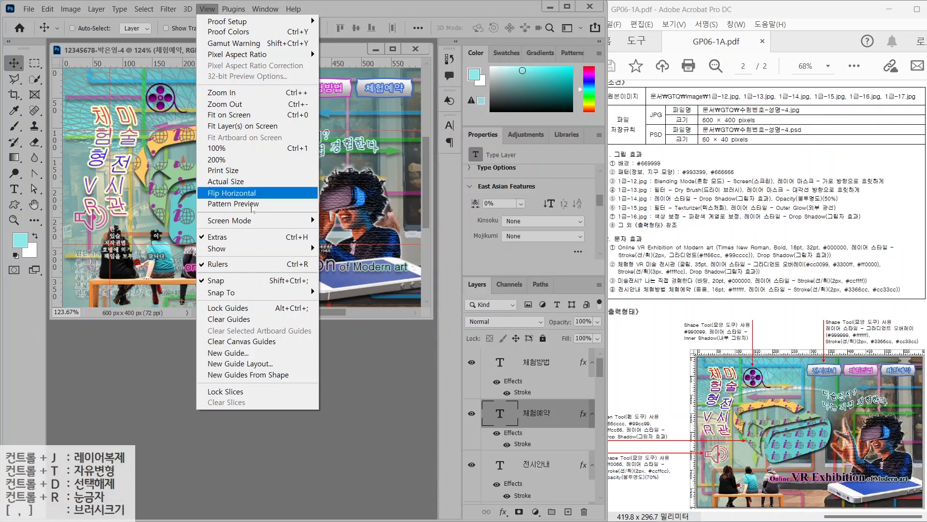
click(259, 341)
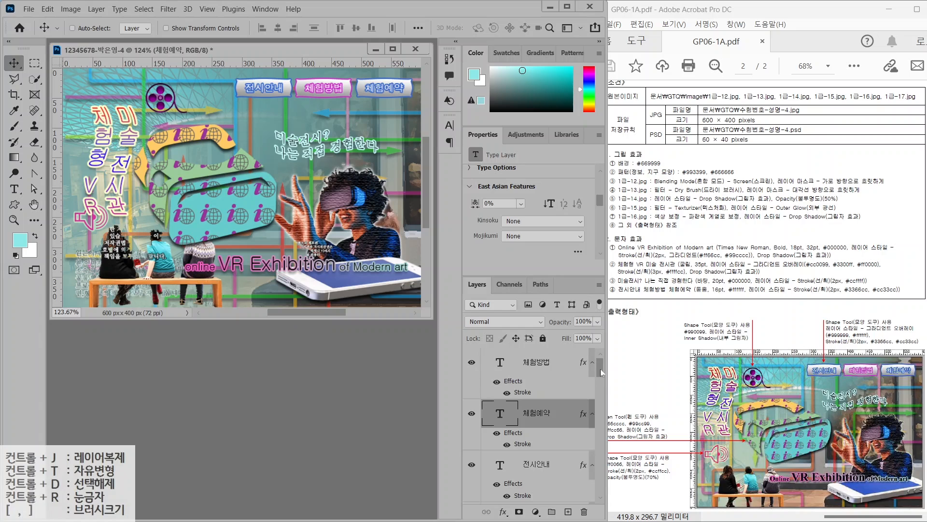
drag(599, 368, 588, 453)
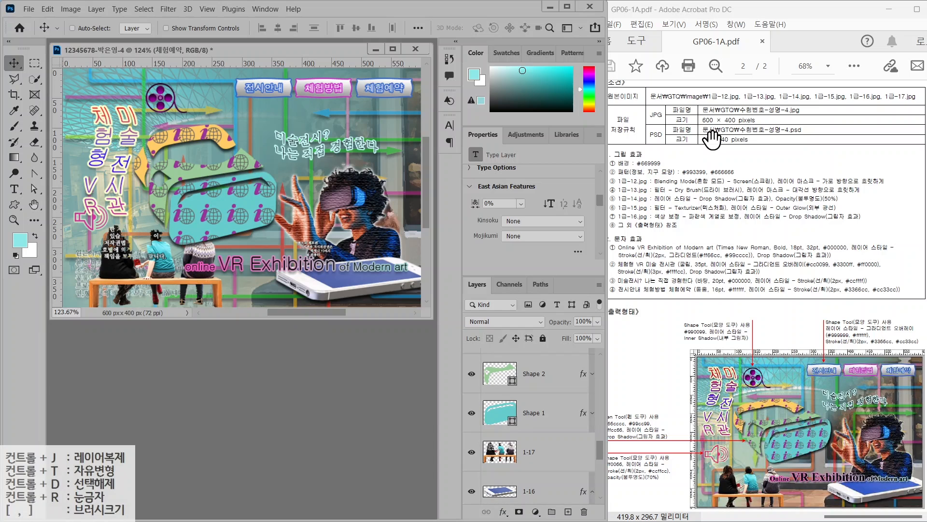
click(29, 8)
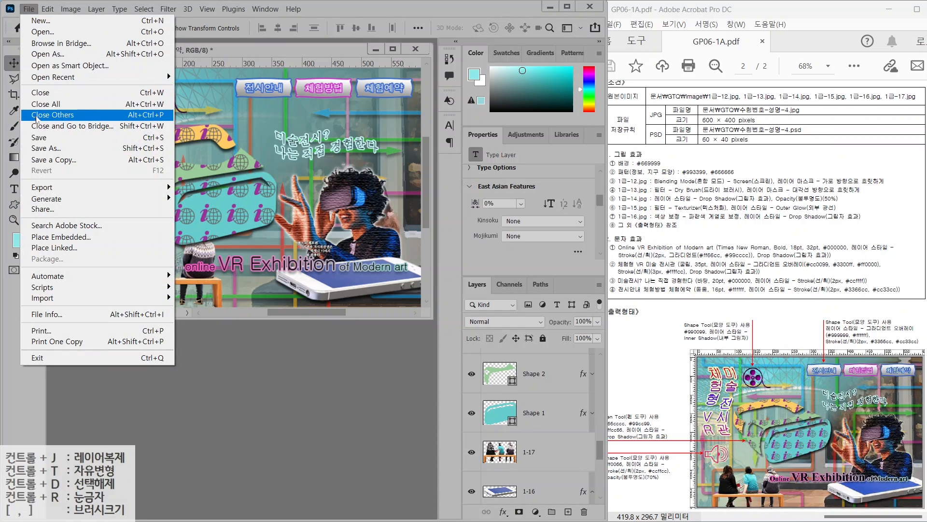
Save the document in Photoshop PSD format
click(39, 138)
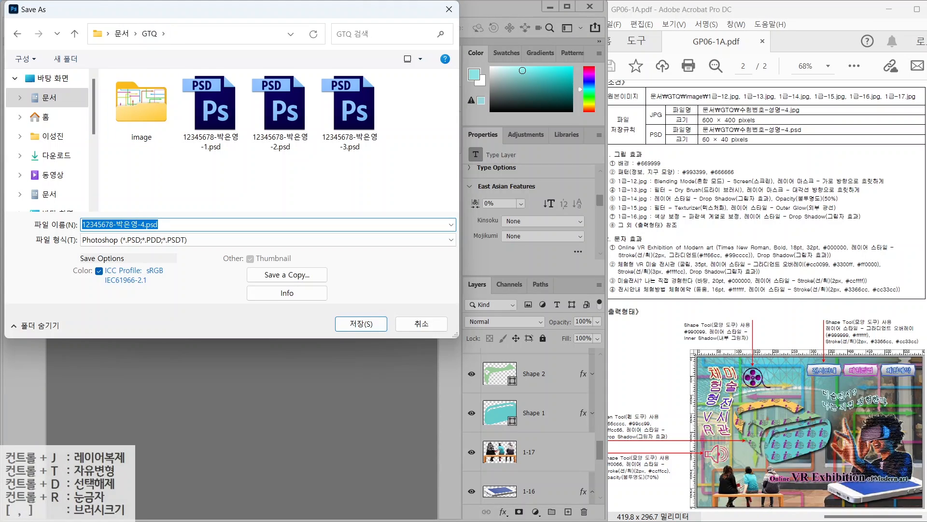
click(140, 239)
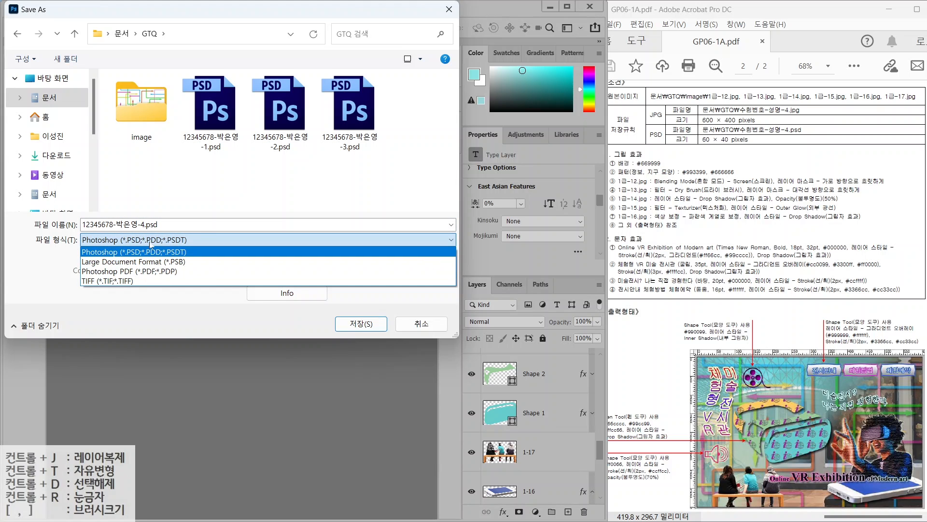
click(156, 240)
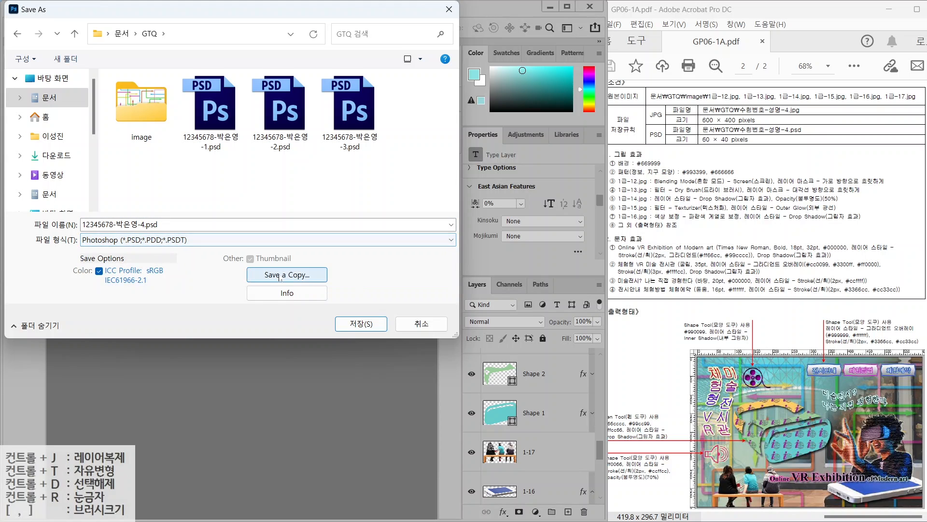
key(Return)
Save a JPEG copy into the GTQ folder at maximum quality 12
key(ctrl+alt+s)
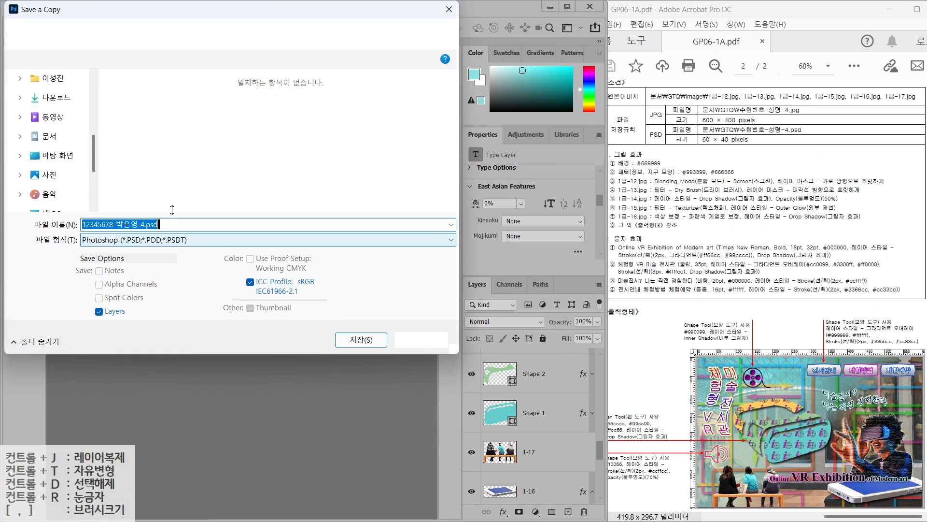
click(149, 33)
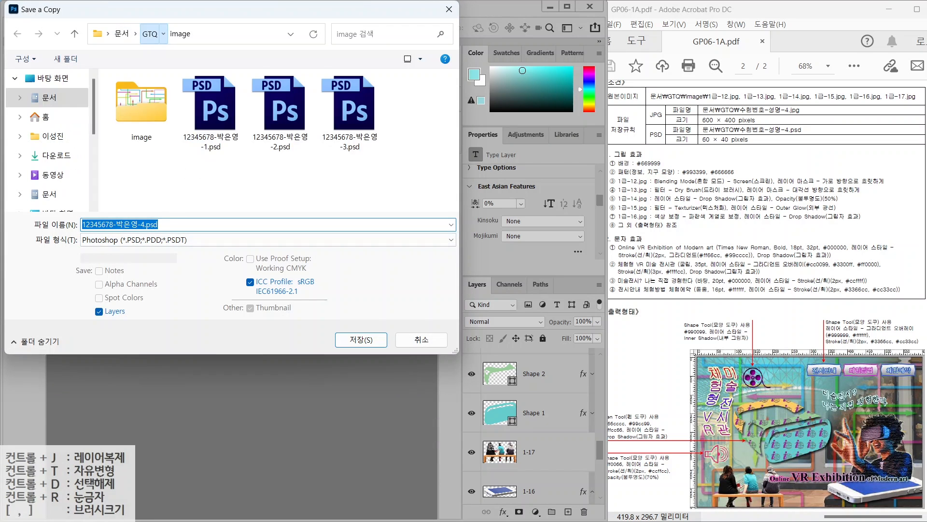
click(227, 240)
click(241, 340)
key(Return)
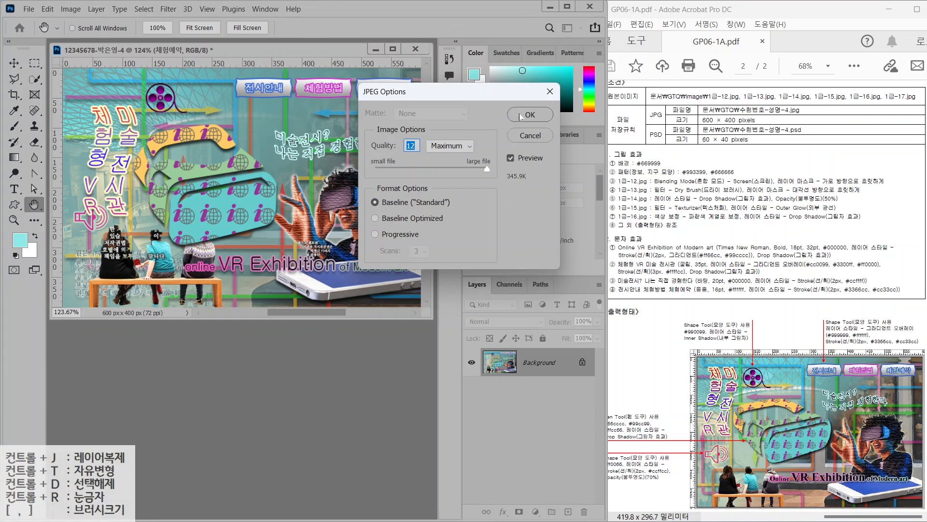
key(Return)
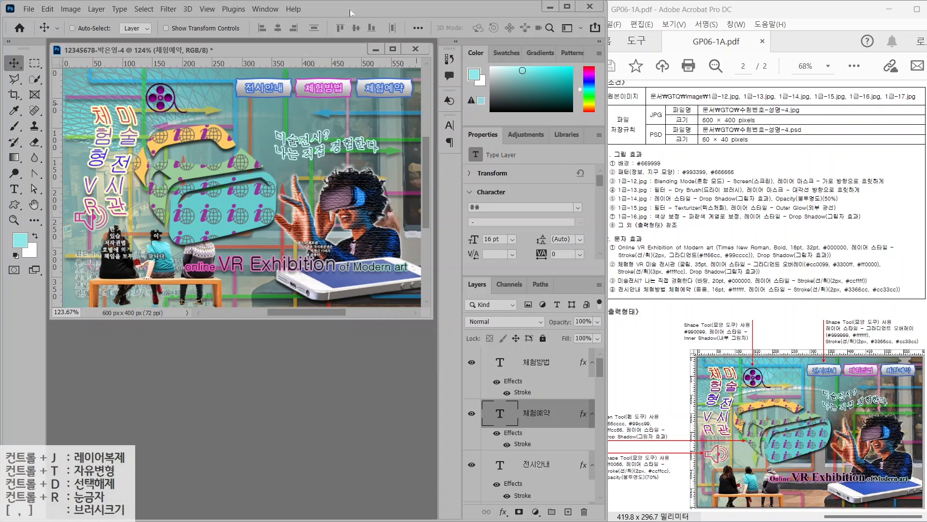
Resize the image to 60×40 pixels in Image Size
click(70, 9)
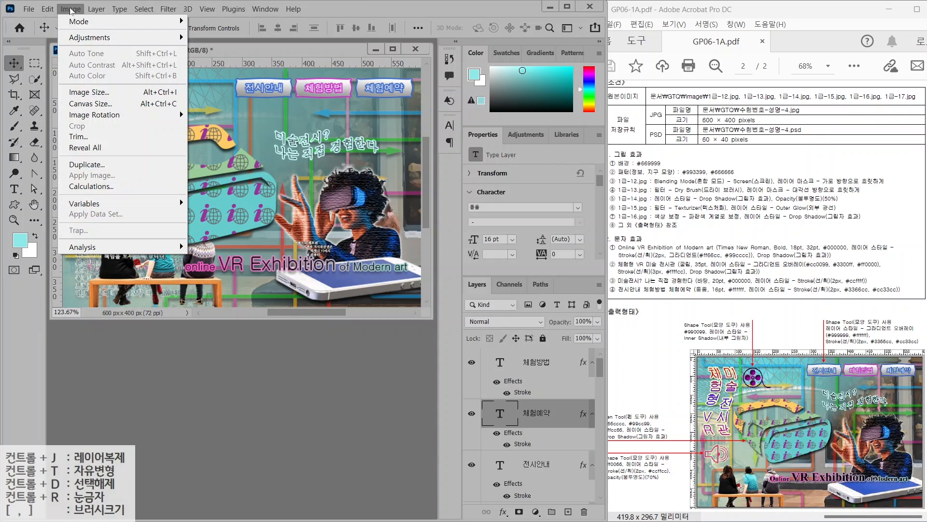
click(83, 92)
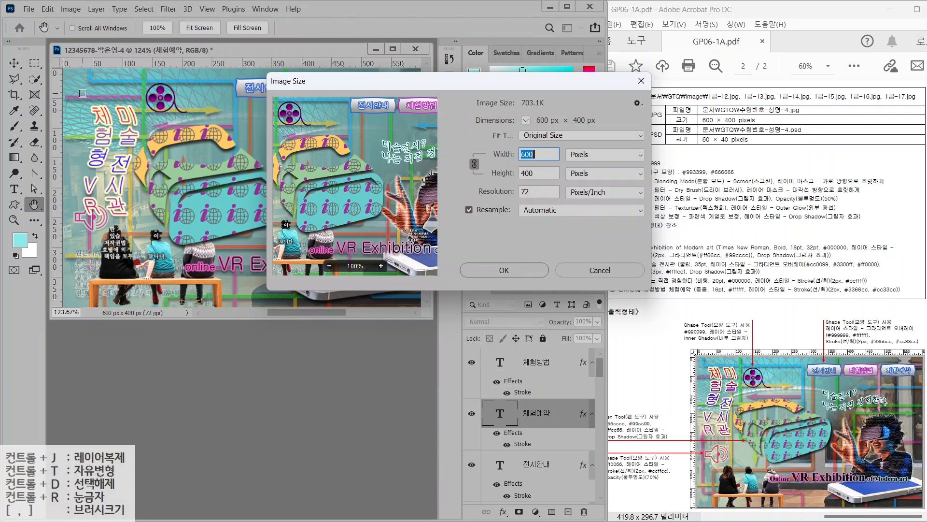
text(60)
key(Return)
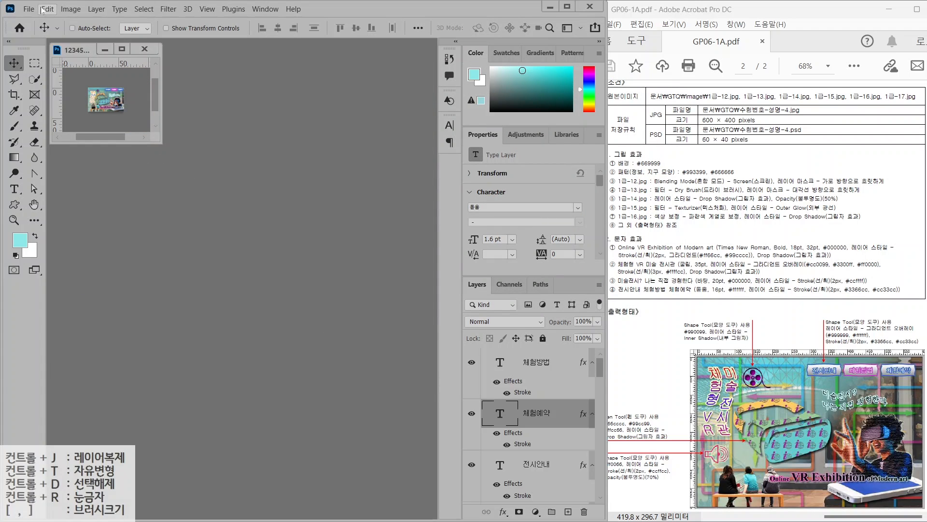
Save the resized image as a PSD in the GTQ folder with Save As
click(26, 9)
click(41, 147)
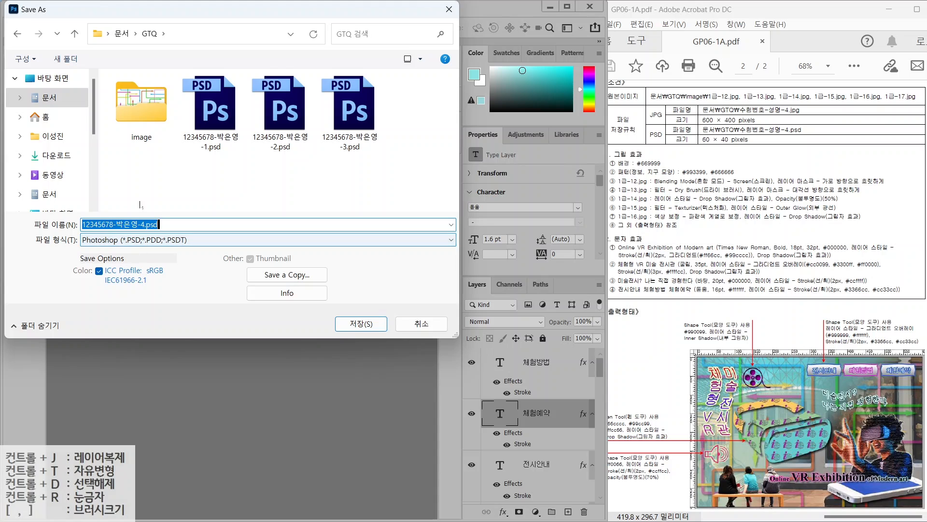
click(363, 327)
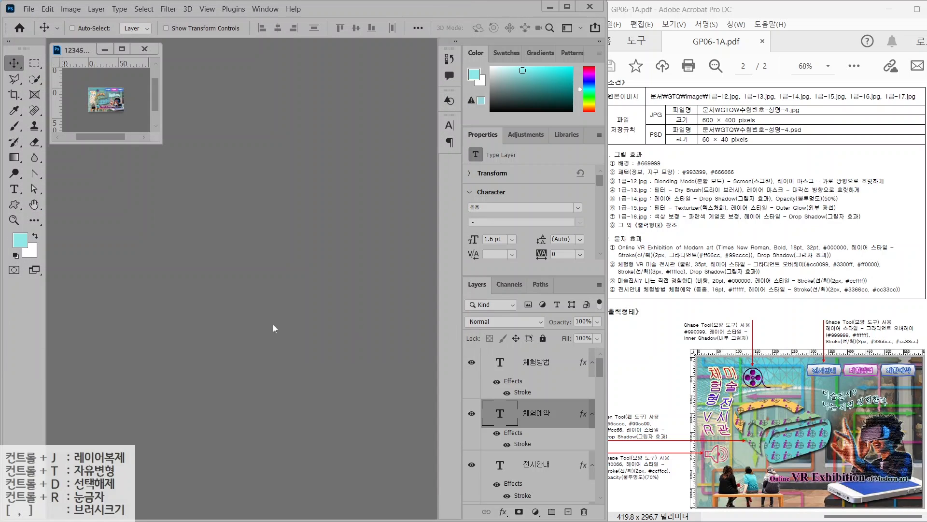